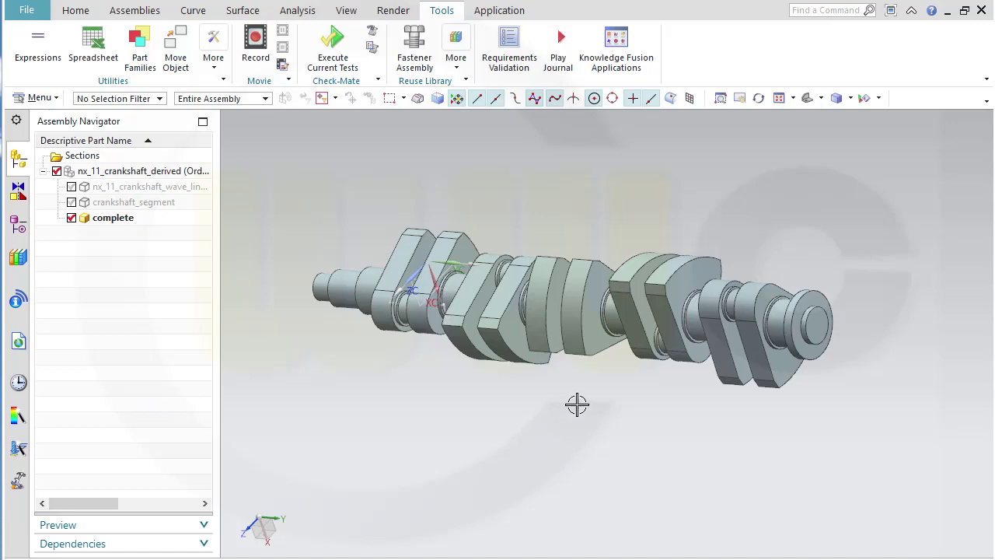
- Inspect the crankshaft model and review the expressions that define its segment spacing and rotation angles
mouse_move(621, 398)
middle_down()
mouse_move(642, 404)
mouse_move(627, 436)
mouse_move(584, 400)
mouse_move(546, 417)
mouse_move(567, 438)
mouse_move(615, 413)
middle_up()
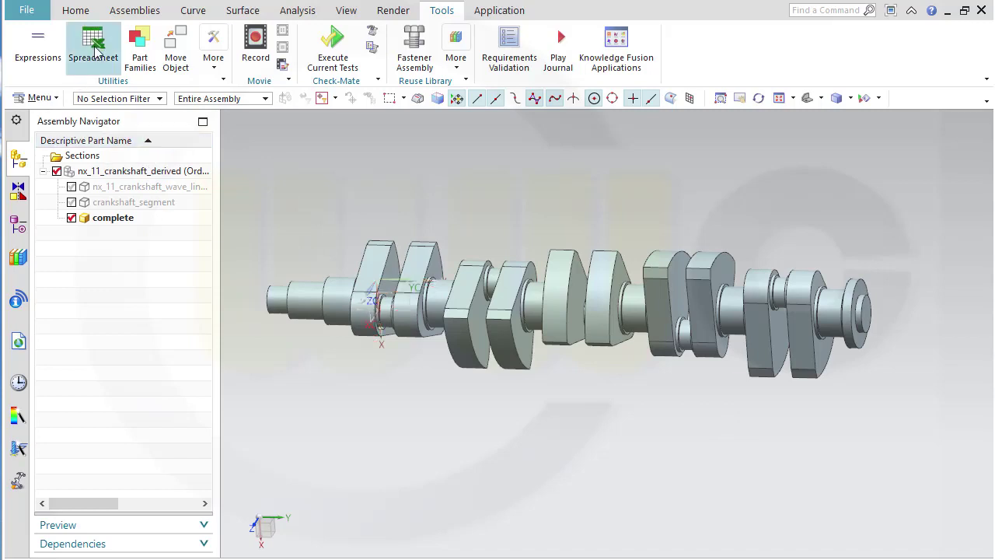
click(42, 53)
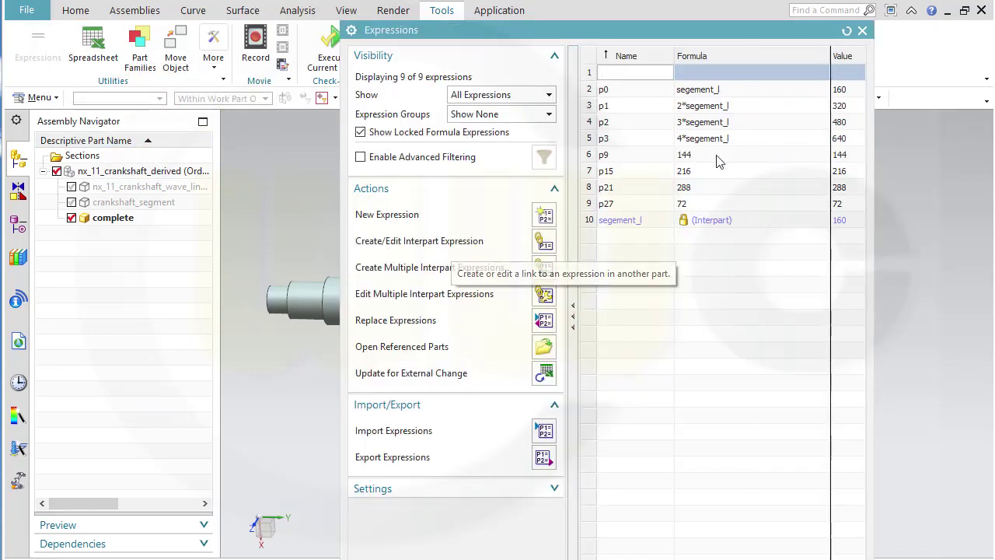
click(864, 31)
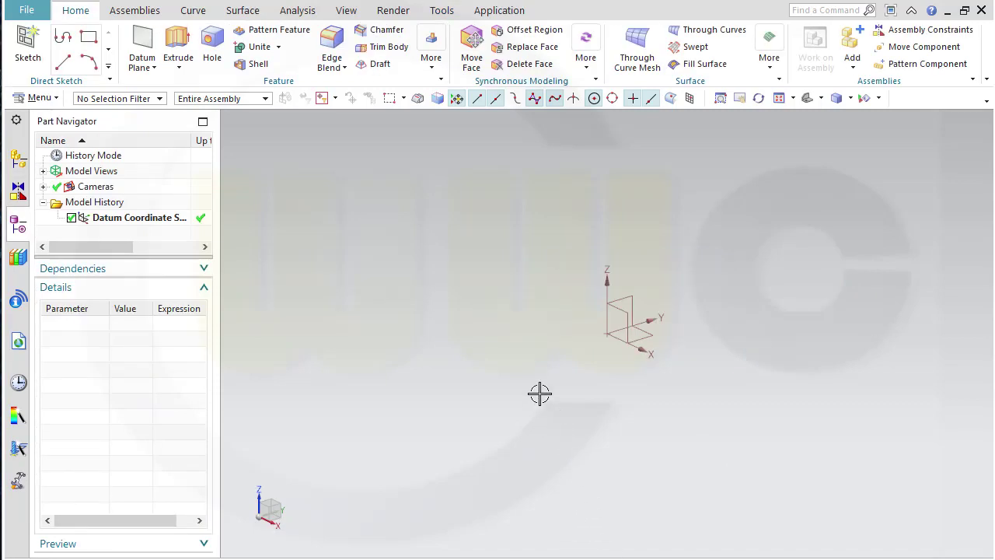
- Create a sketch on the XZ plane of the datum coordinate system
click(27, 43)
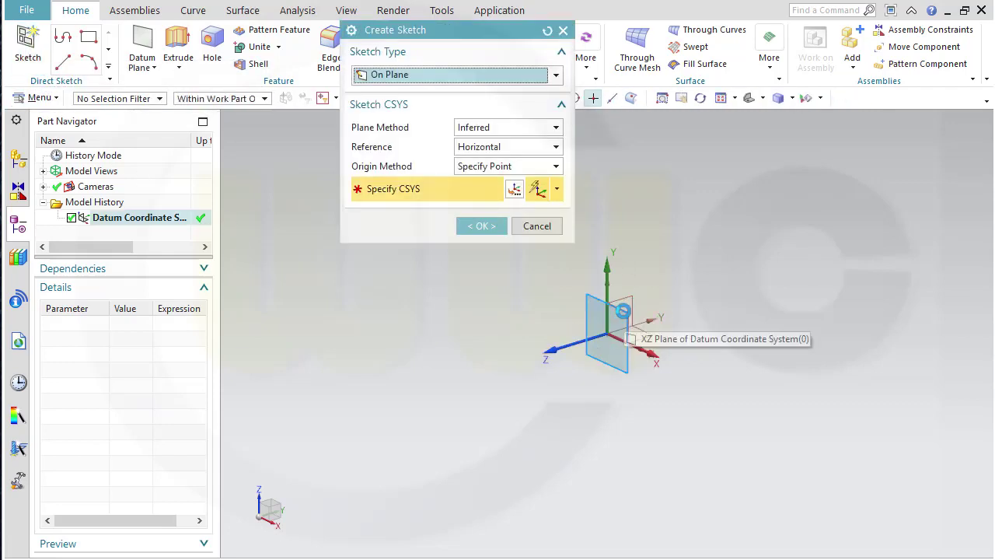
click(622, 311)
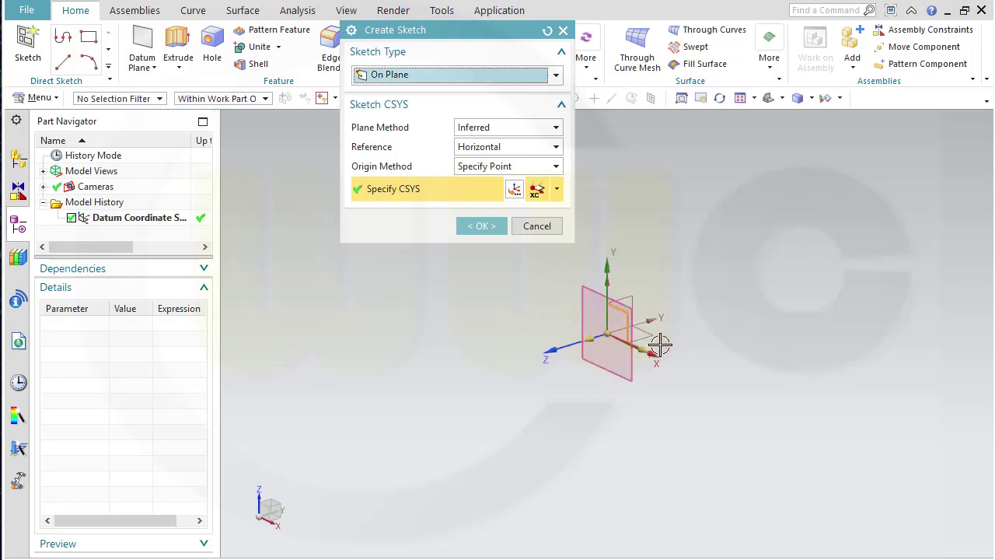
click(472, 230)
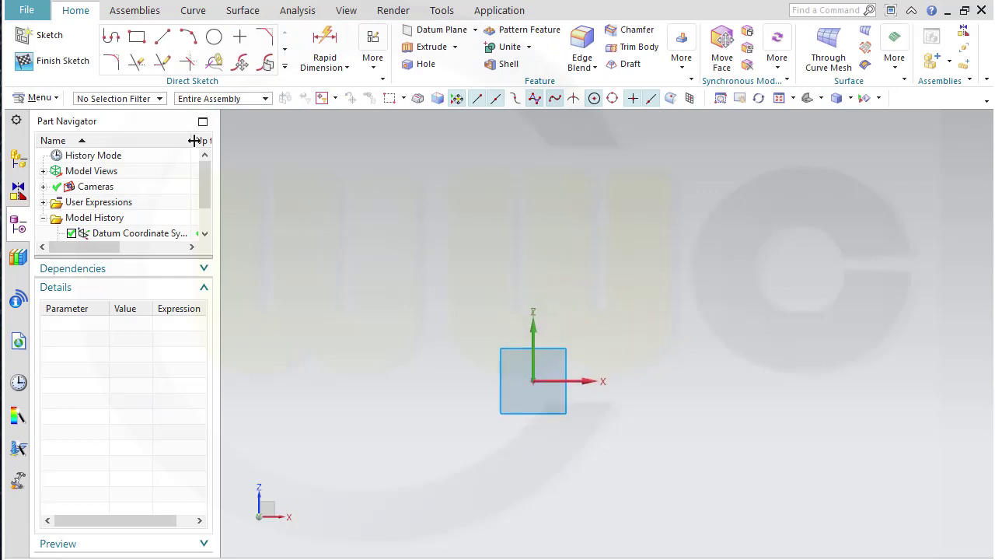
- Sketch an 80 mm diameter circle above the origin and a 300 mm diameter circle centred just below its centre
click(214, 37)
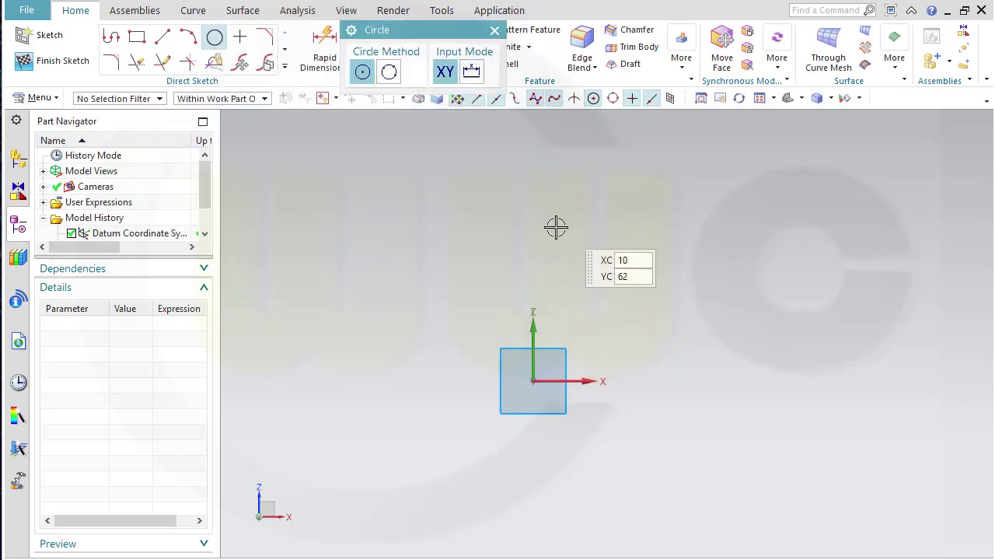
click(529, 247)
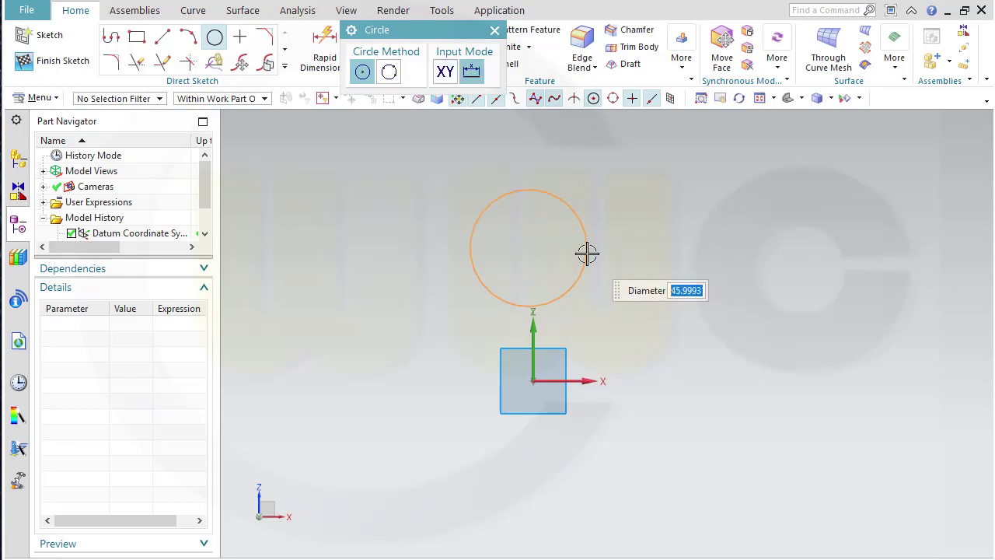
key(Return)
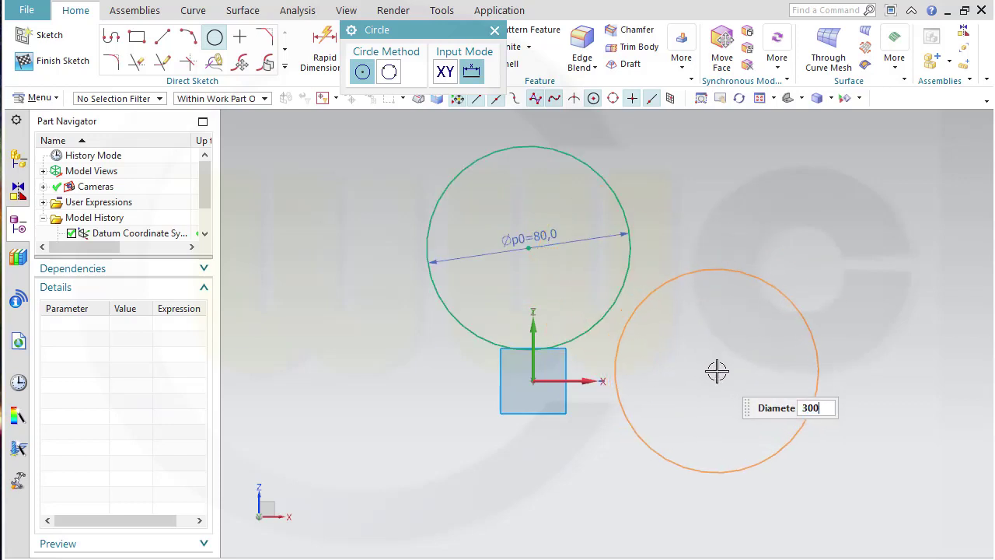
key(Return)
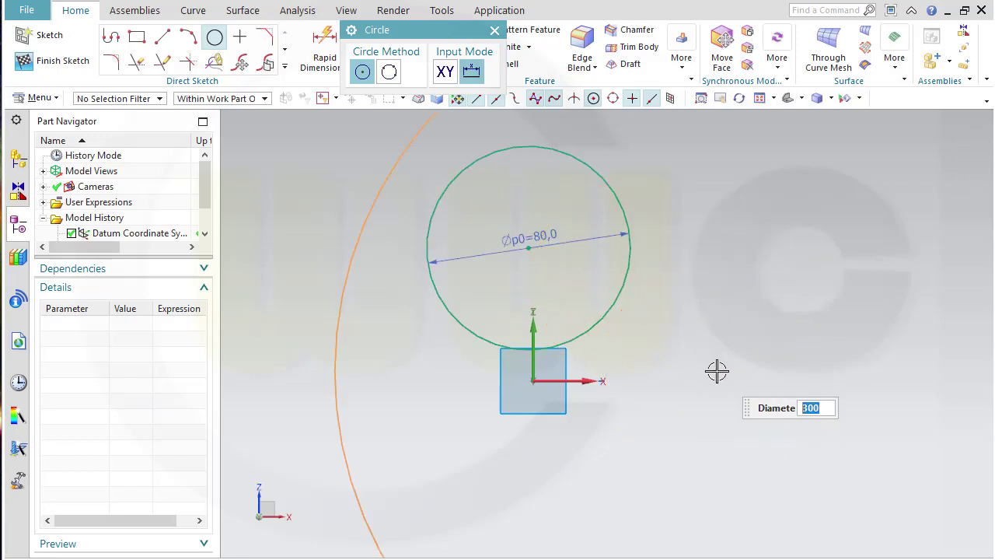
click(529, 288)
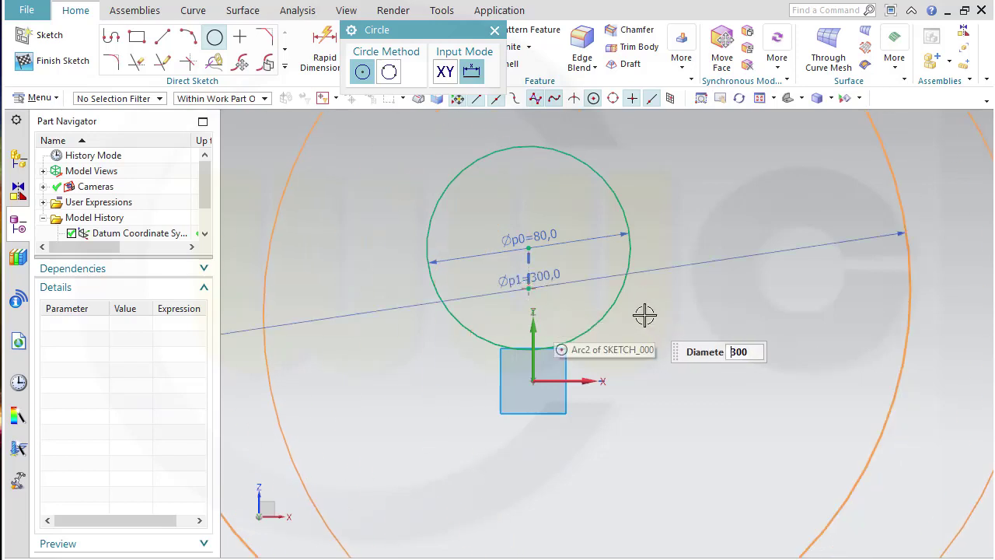
key(Escape)
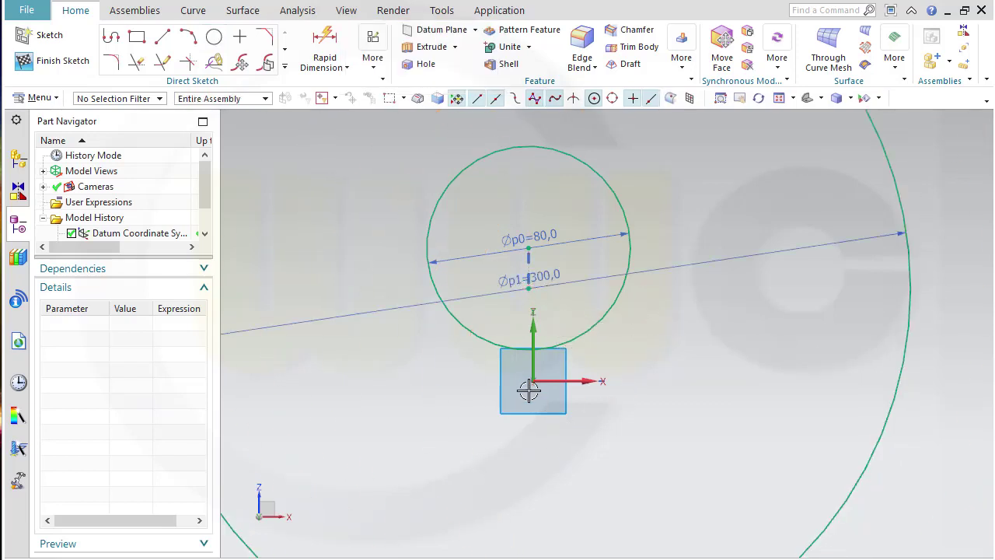
- Constrain the centre of the 300 mm circle to lie on the sketch's vertical axis
click(531, 378)
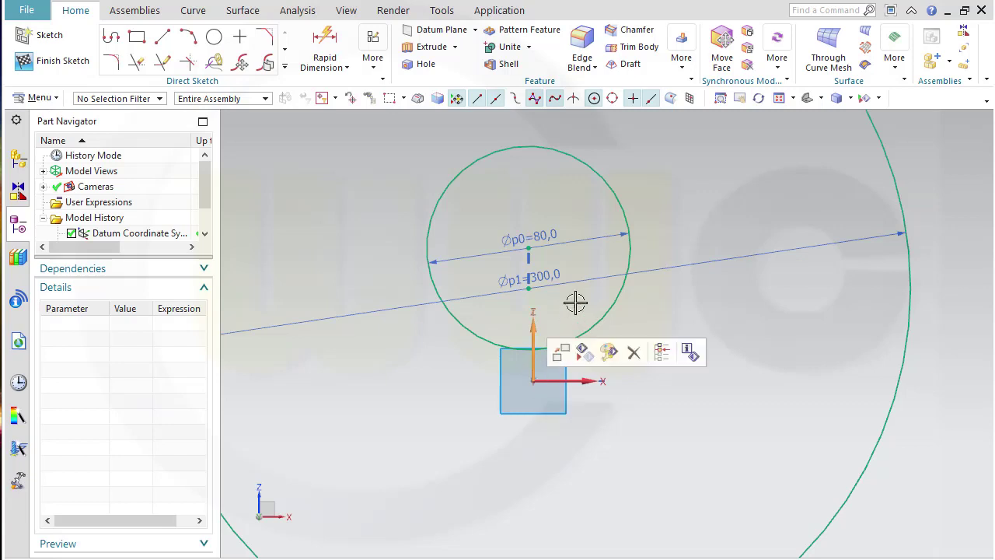
click(526, 288)
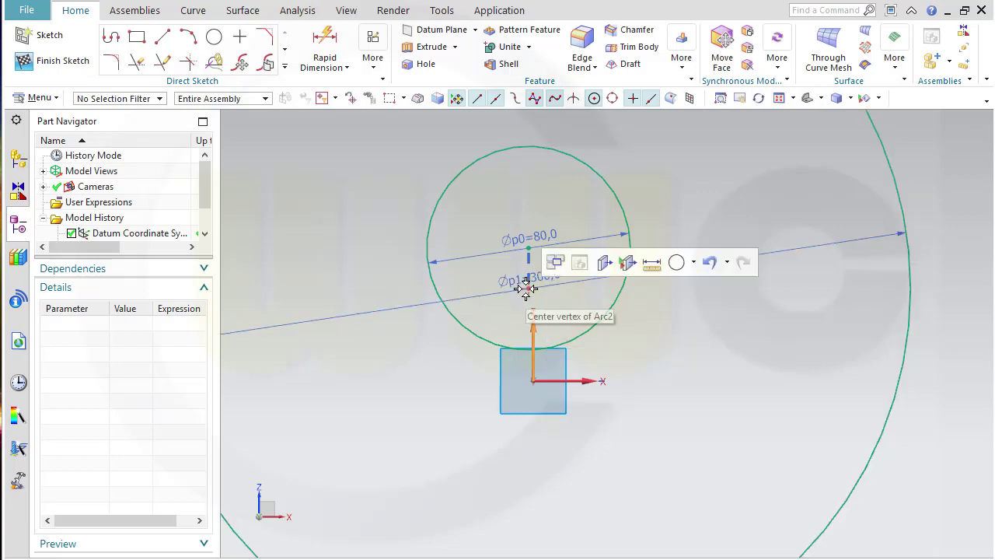
click(666, 327)
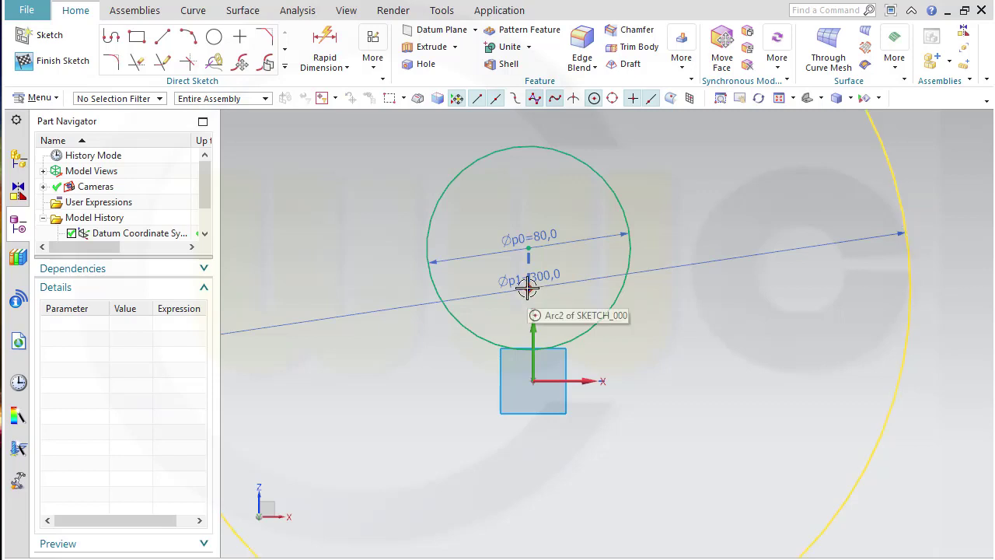
click(526, 286)
click(534, 359)
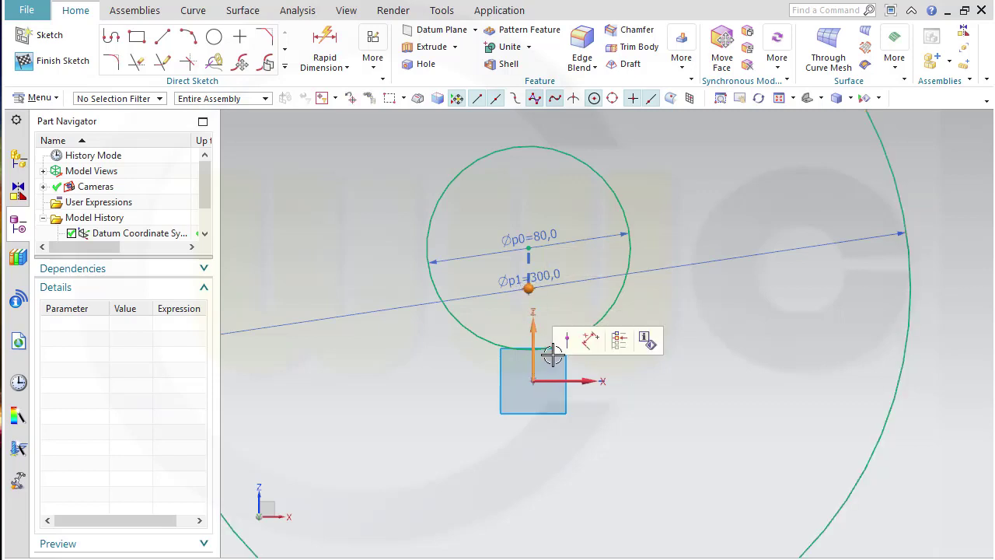
click(568, 340)
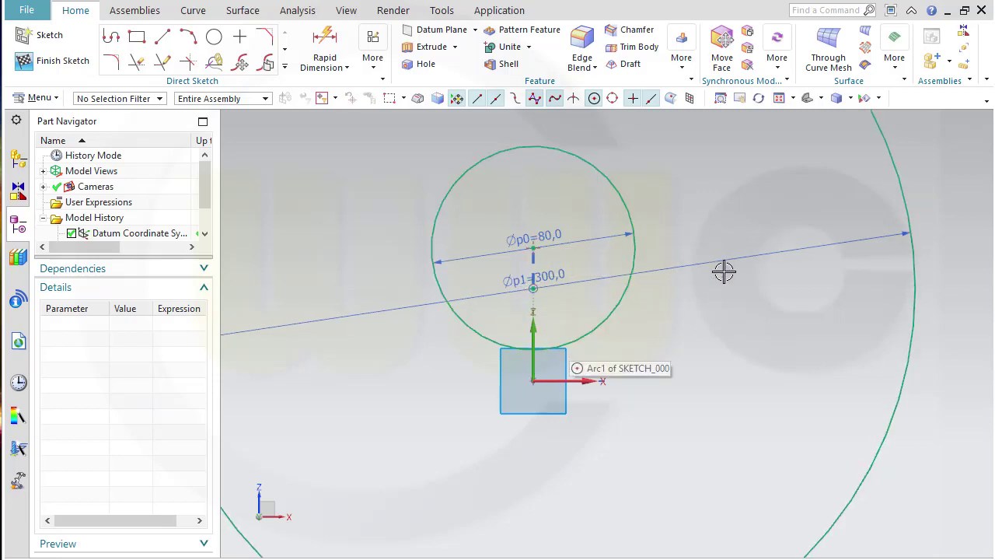
- Dimension the vertical distance from the 80 mm circle's centre to the horizontal axis as 35 mm
scroll(696, 383, up, 2)
scroll(551, 339, down, 1)
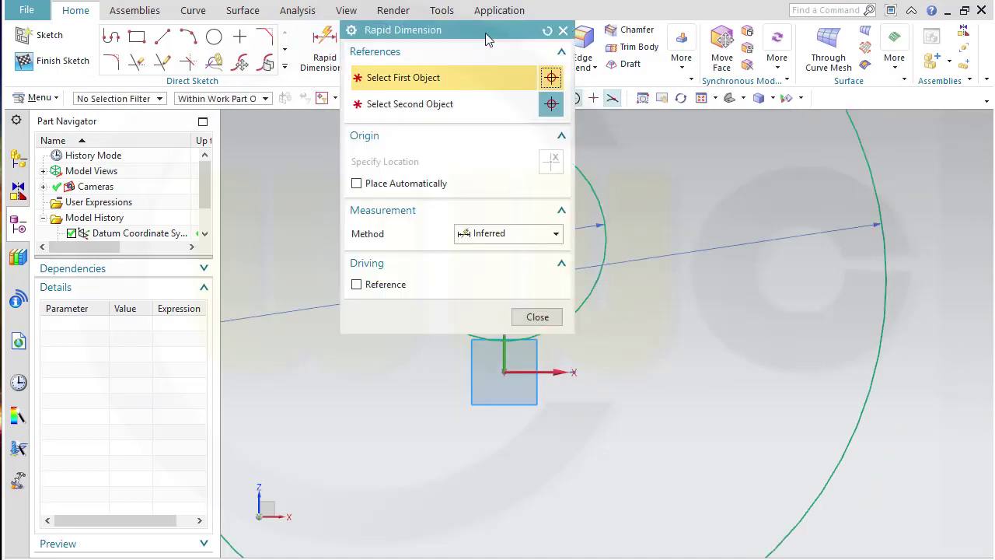
drag(486, 39, 276, 109)
click(404, 236)
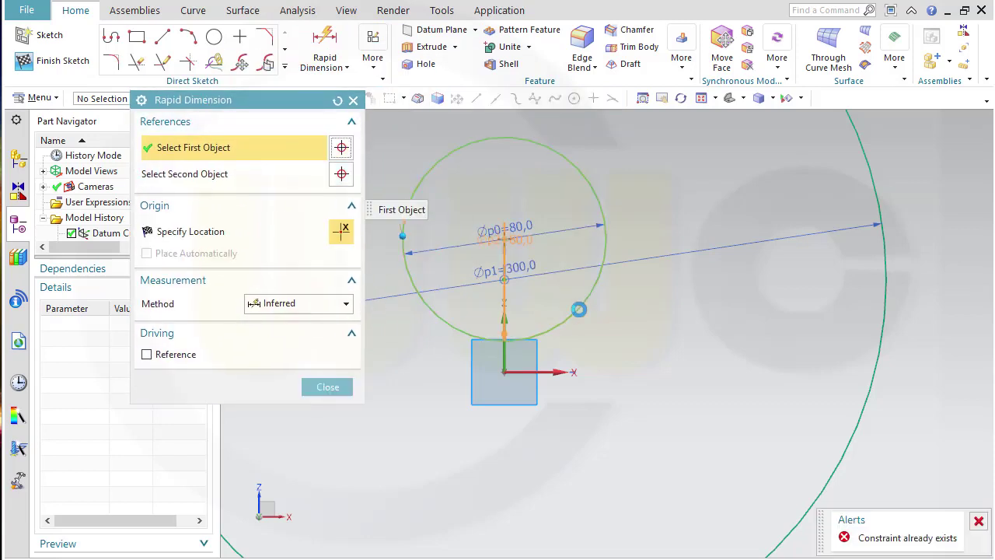
click(507, 373)
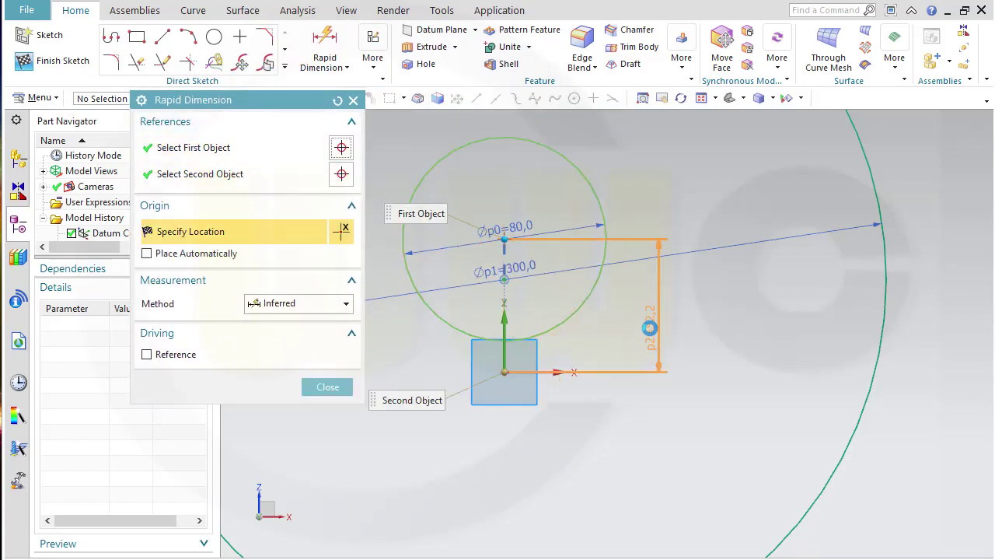
click(649, 328)
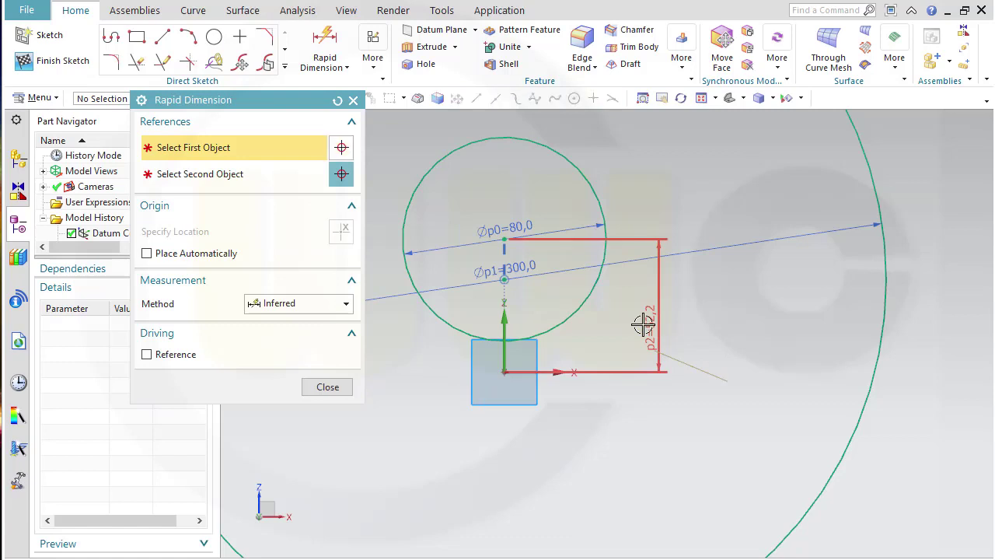
text(35)
key(Return)
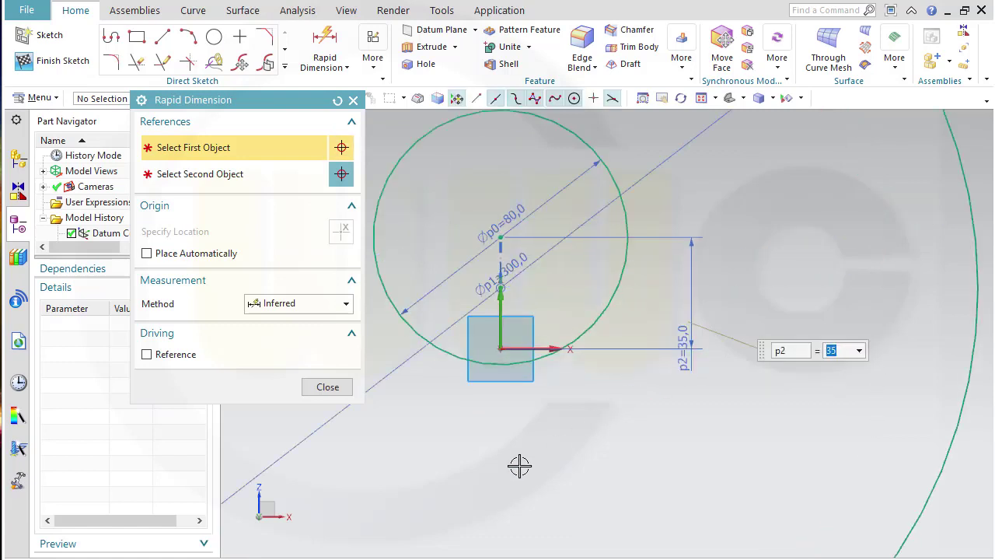
click(327, 386)
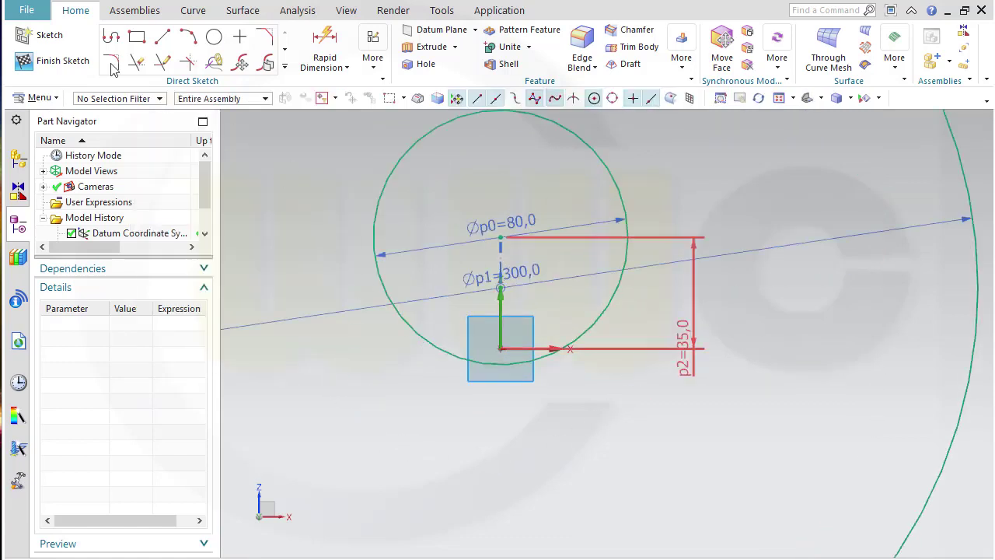
- Sketch a vertical line through the 300 mm circle, beside the 80 mm circle, and convert it to a reference line
scroll(396, 282, down, 5)
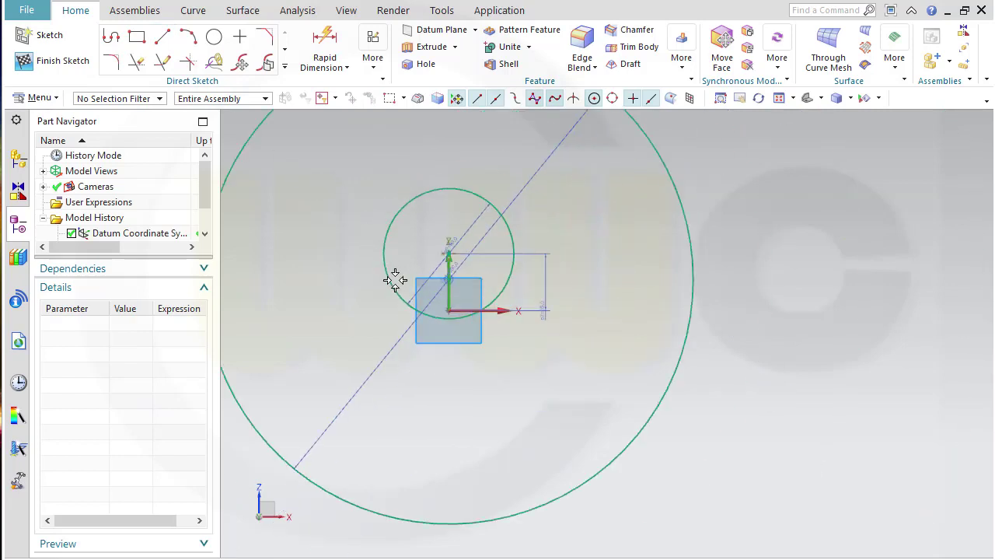
scroll(326, 228, down, 1)
mouse_move(316, 228)
shift+middle_down()
mouse_move(376, 324)
mouse_move(490, 300)
shift+middle_up()
click(162, 36)
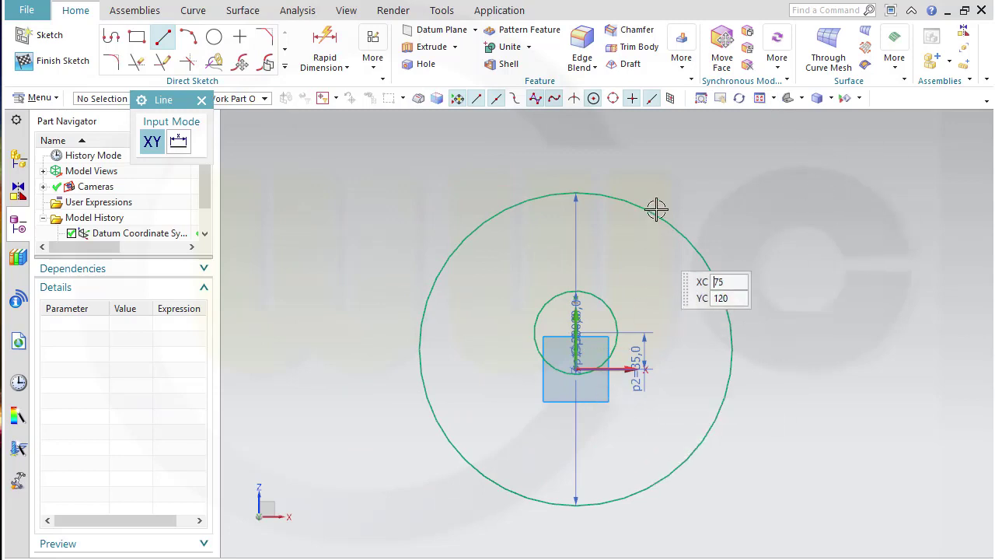
click(628, 151)
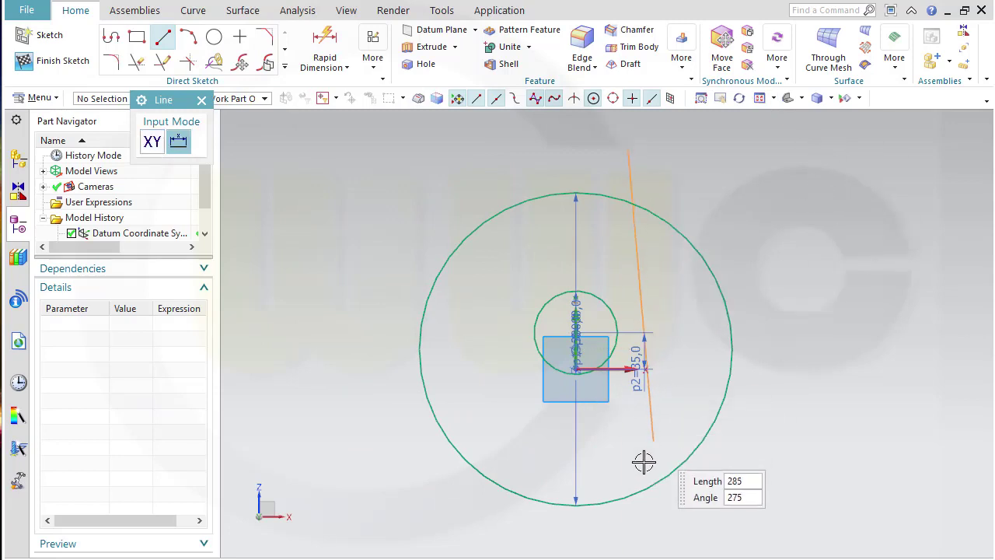
click(633, 518)
key(Escape)
click(626, 451)
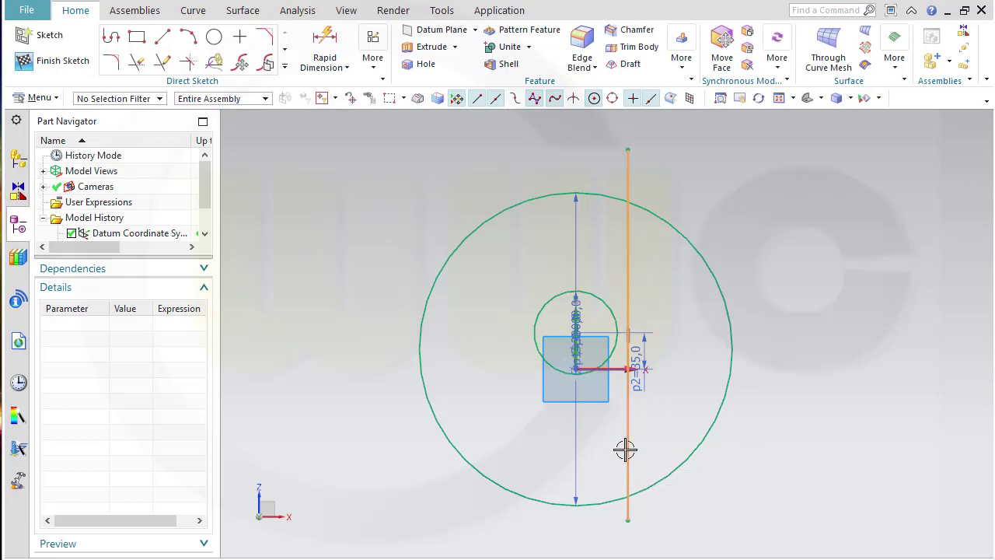
click(724, 399)
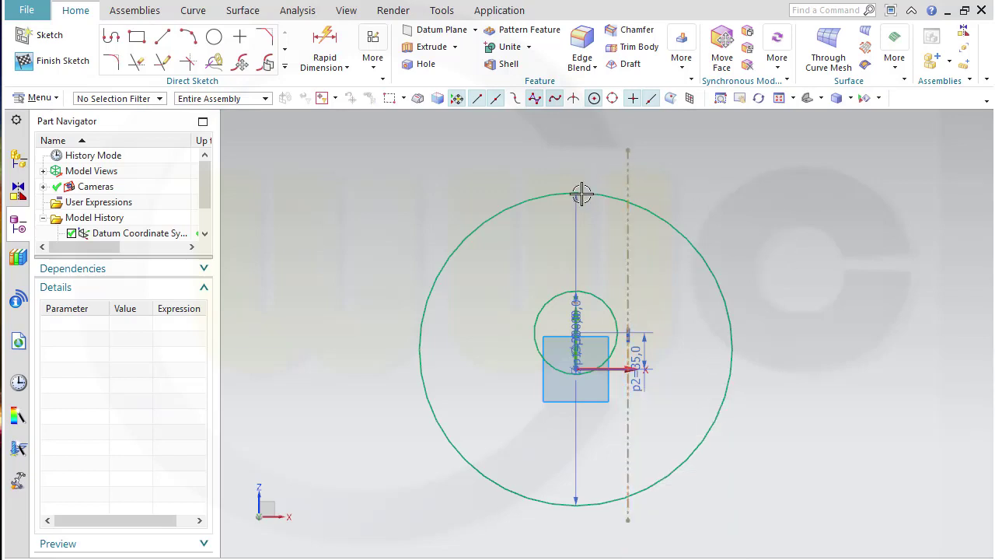
- Make the vertical reference line collinear with the sketch's vertical axis
click(575, 319)
click(646, 332)
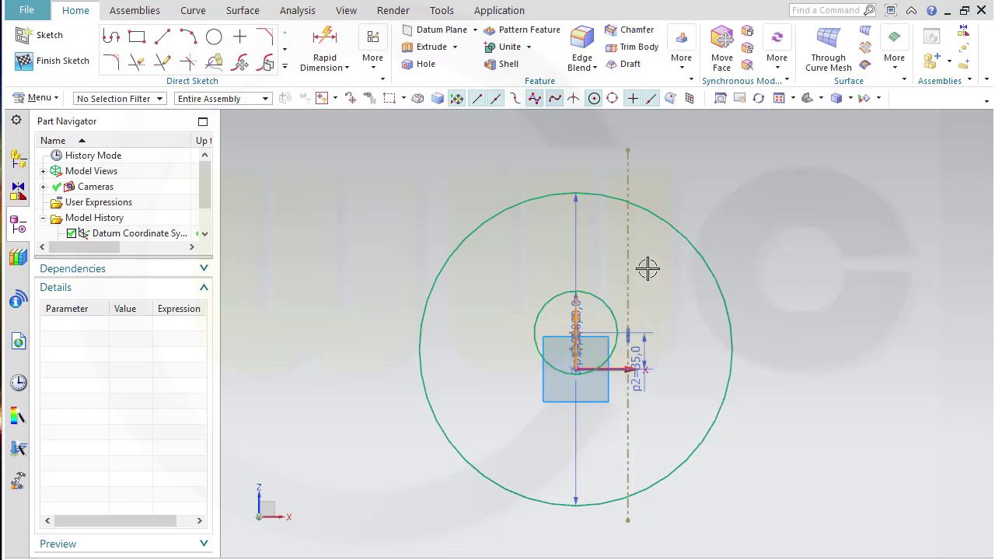
mouse_move(628, 256)
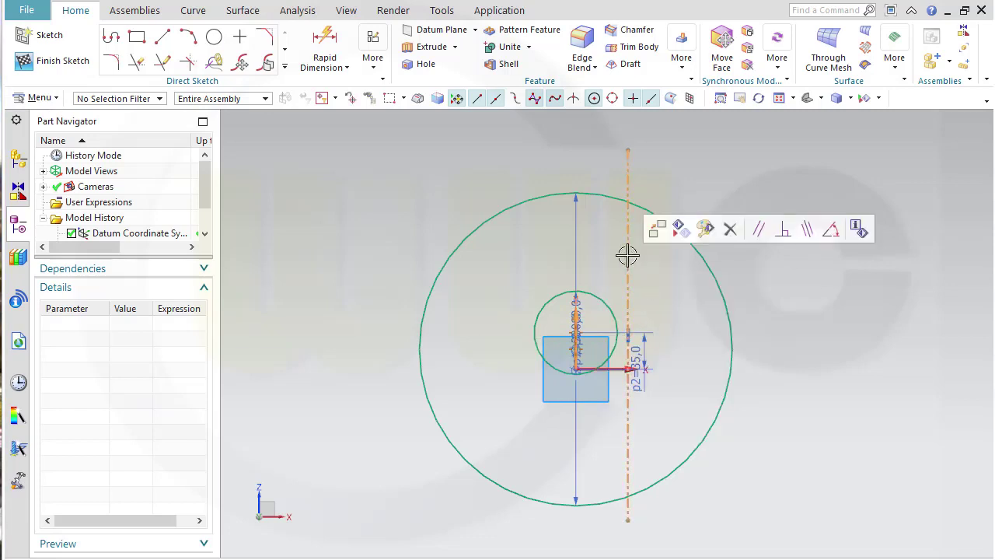
click(811, 236)
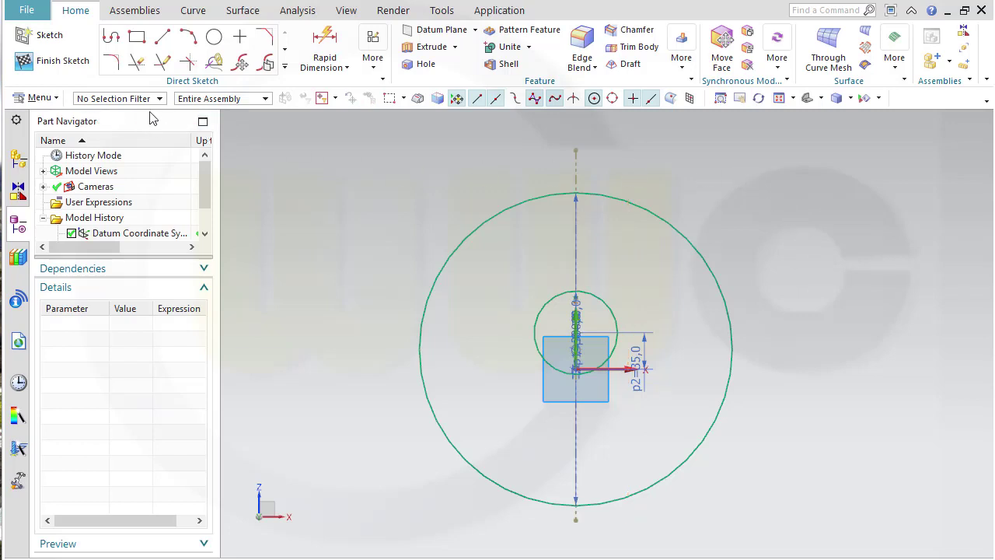
- Trim both ends of the vertical reference line back to the 300 mm circle with Quick Trim
click(137, 62)
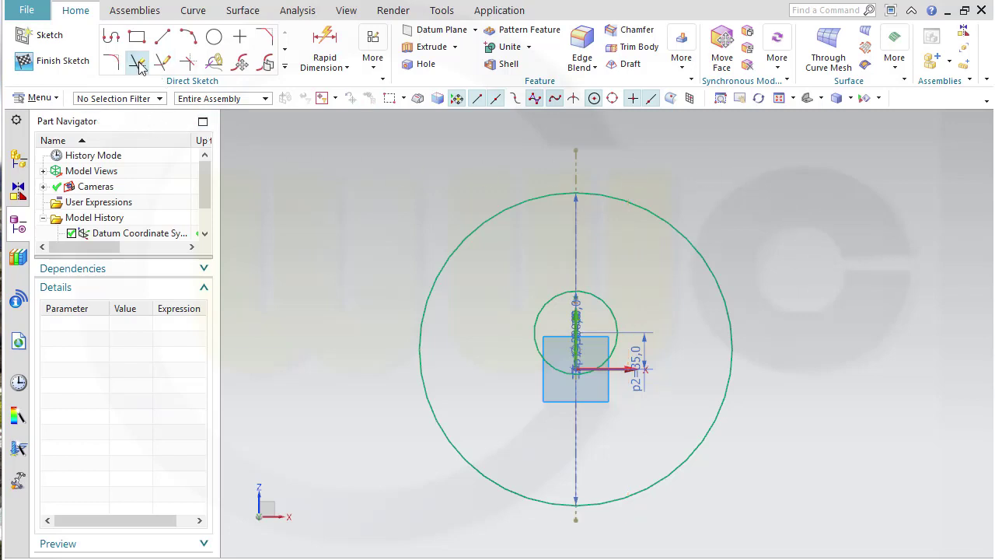
click(577, 165)
click(577, 515)
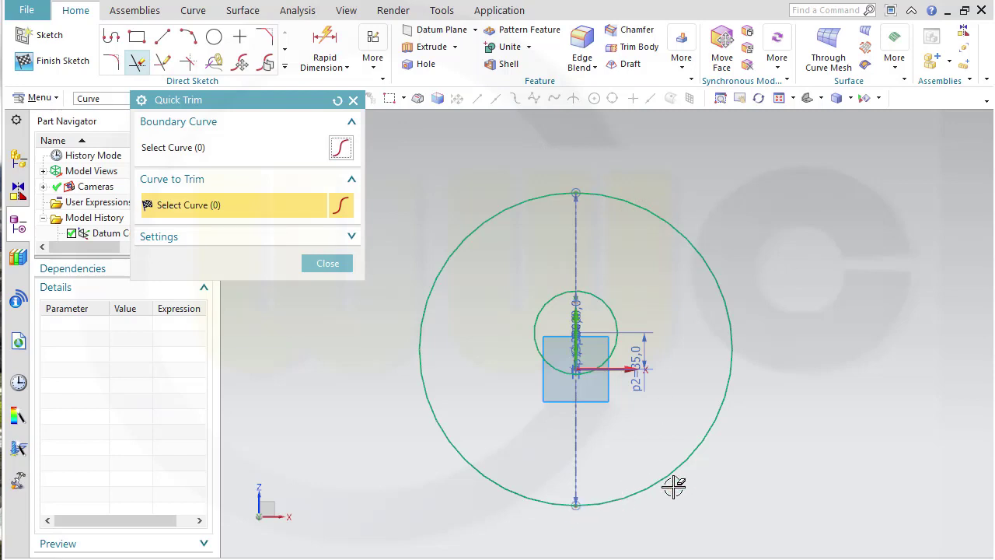
- Dimension the vertical distance from the top of the 80 mm circle to the bottom of the 300 mm circle as 167 mm
click(322, 47)
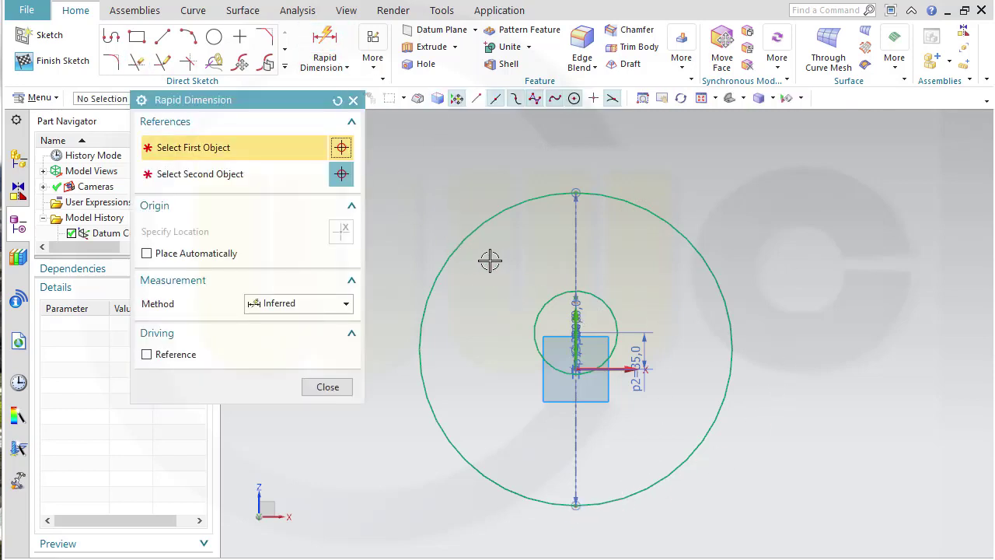
click(576, 289)
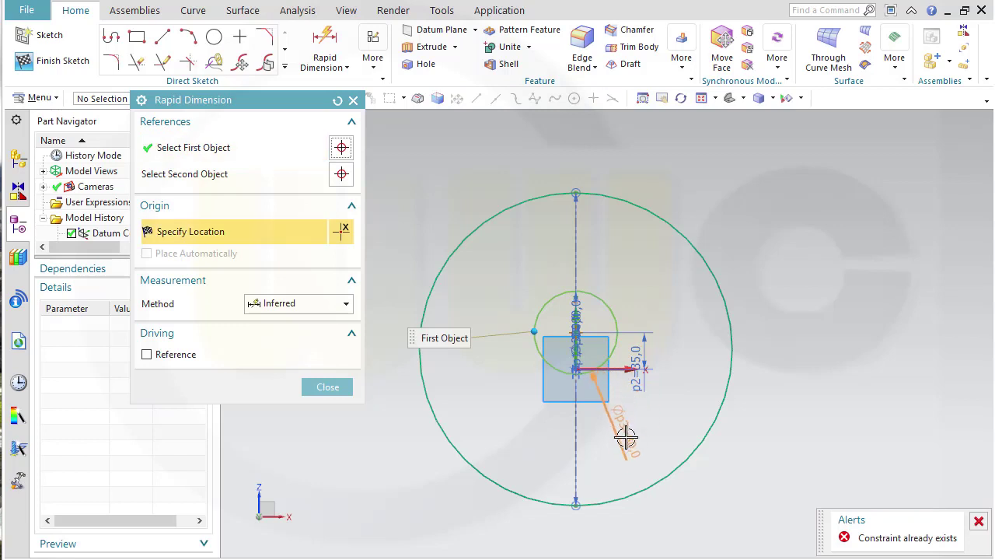
click(575, 503)
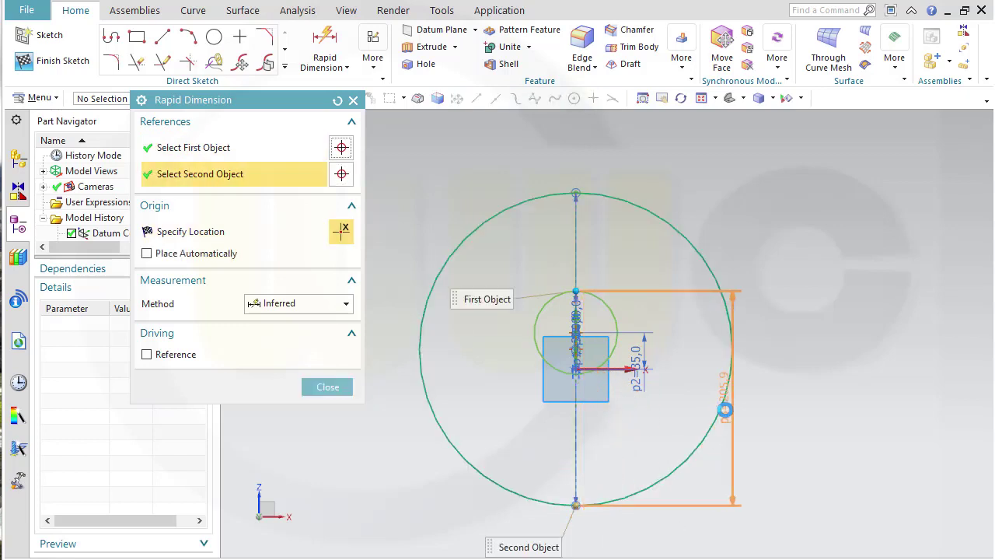
click(804, 376)
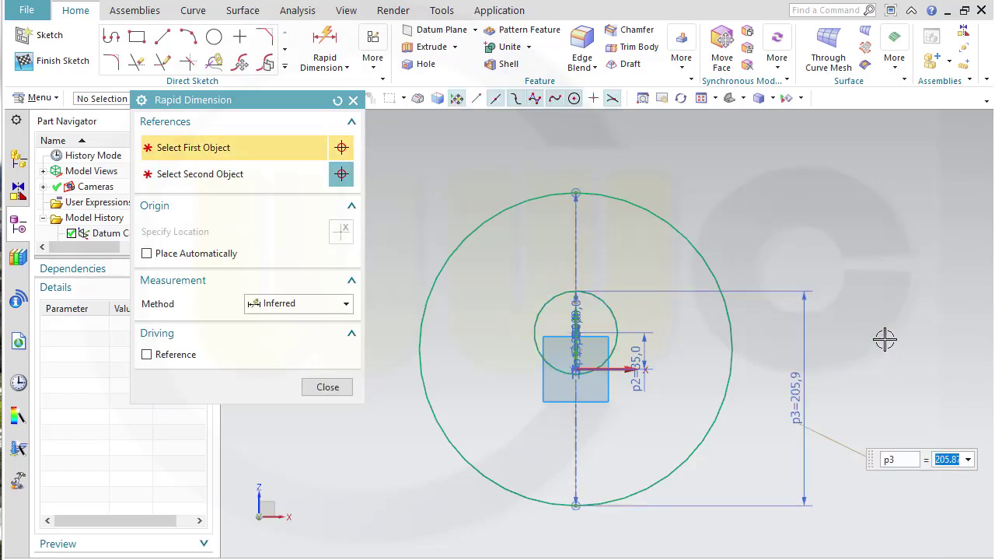
key(Return)
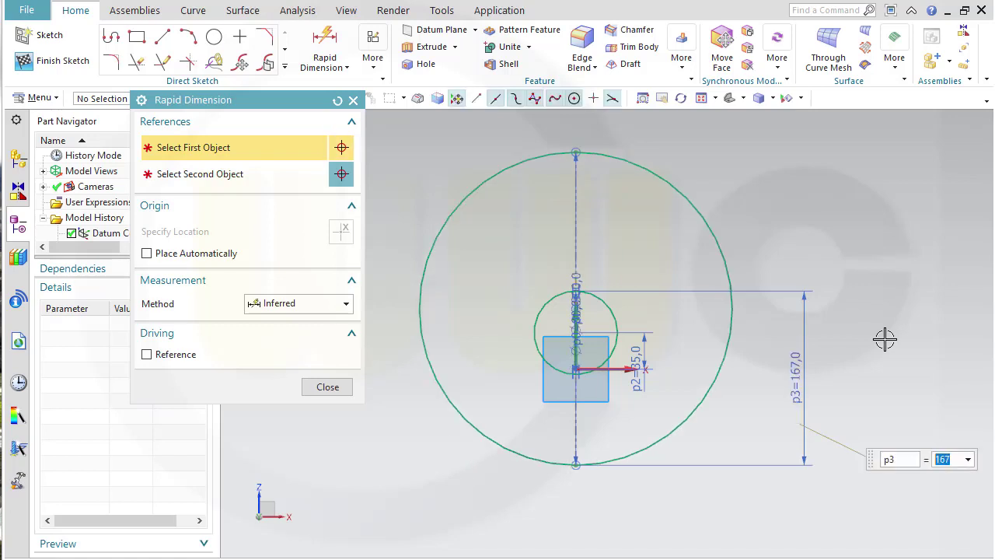
click(327, 387)
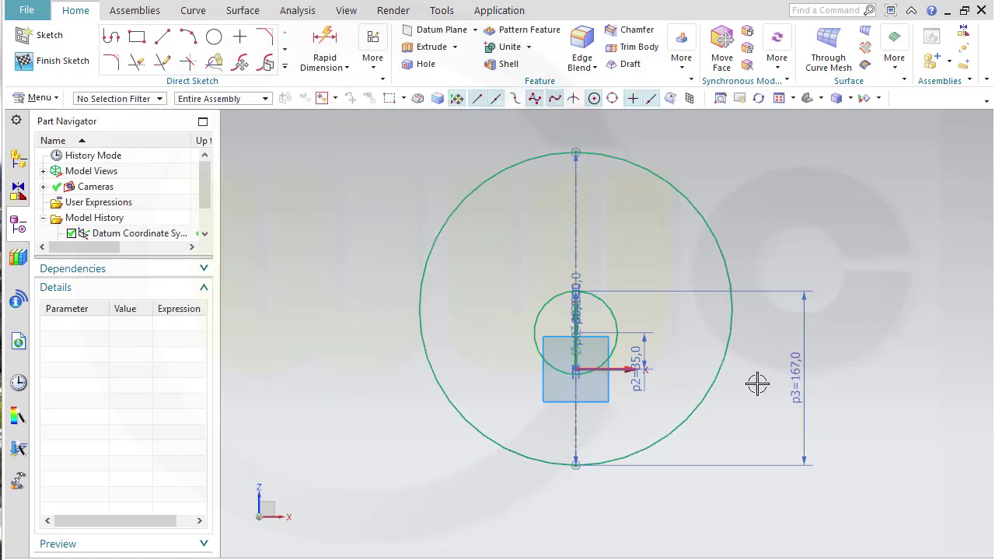
- Sketch an open, upward-tapering profile around the 80 mm circle, with two slanted lines, vertical sides about 55 mm long and a horizontal base below the 300 mm circle
scroll(746, 353, up, 1)
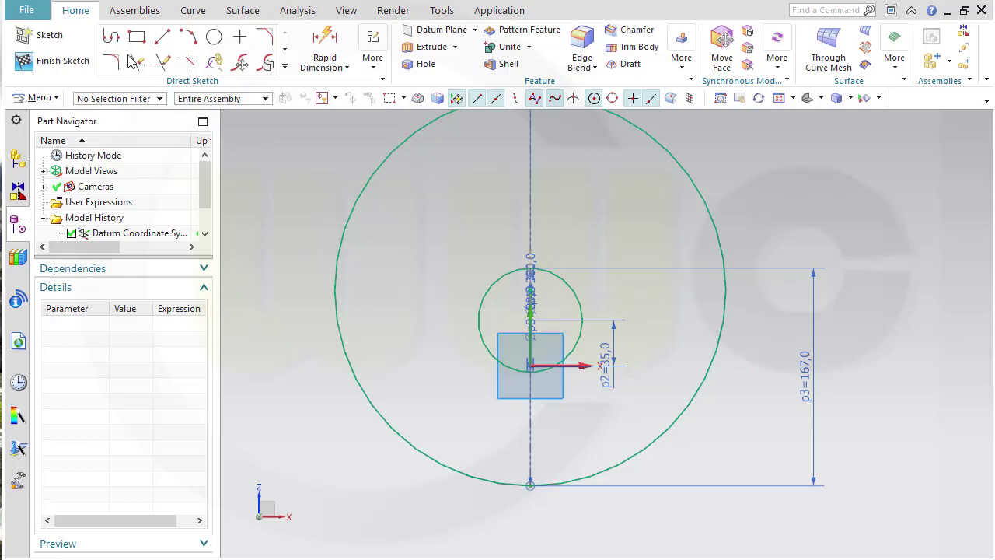
click(112, 36)
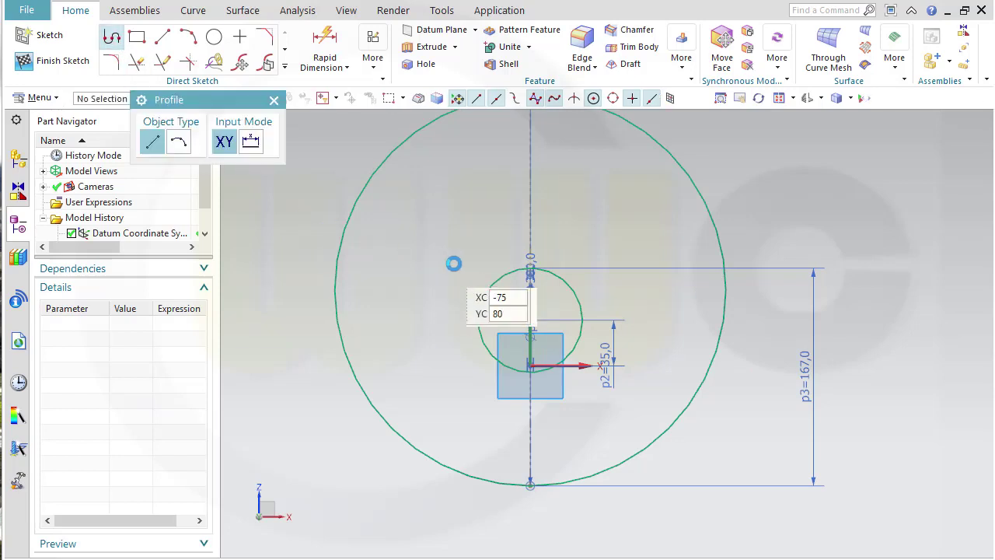
click(503, 242)
click(429, 428)
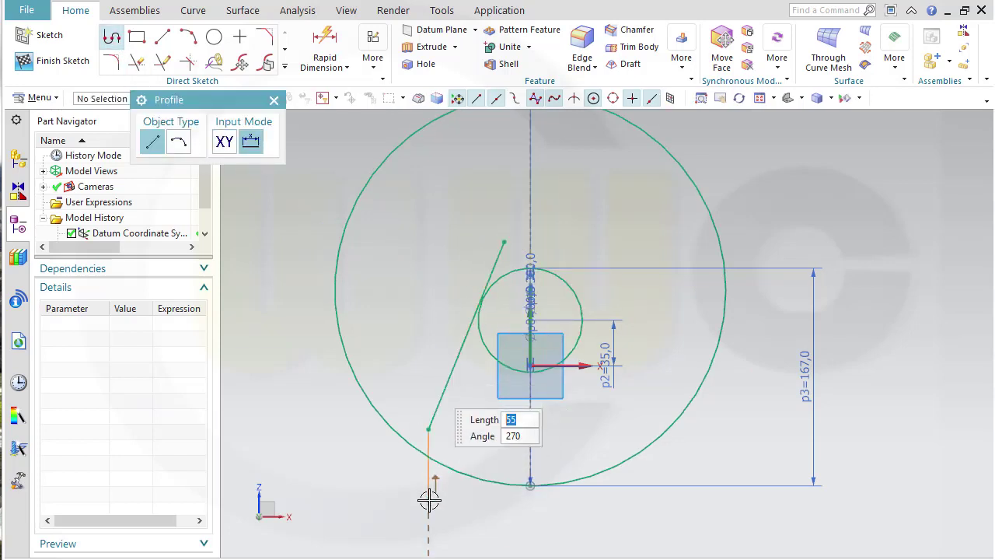
click(428, 501)
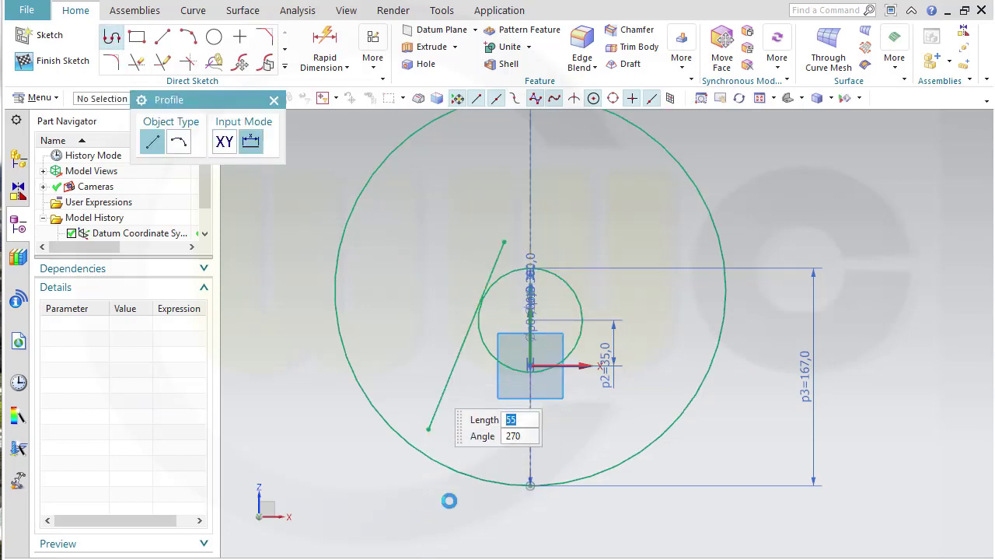
click(625, 501)
click(625, 429)
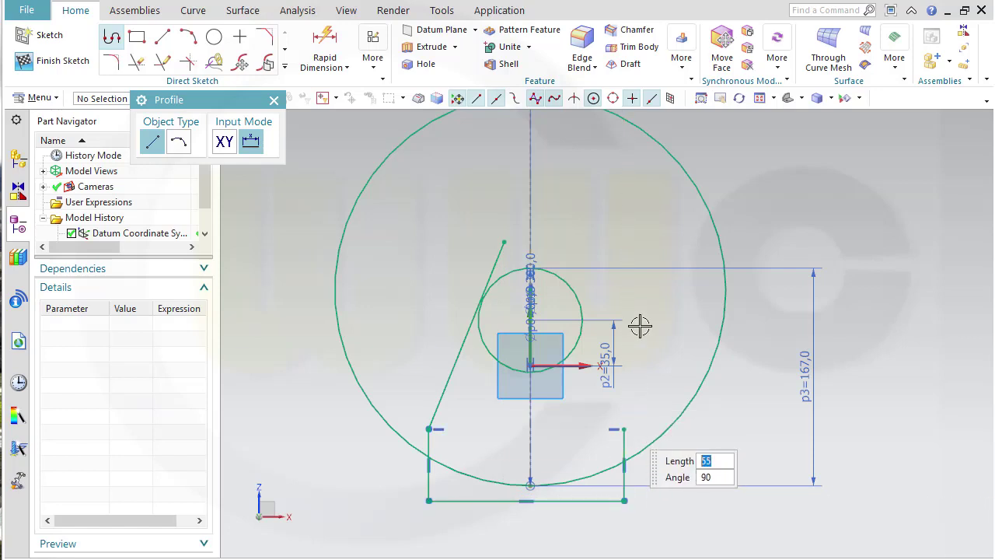
click(568, 235)
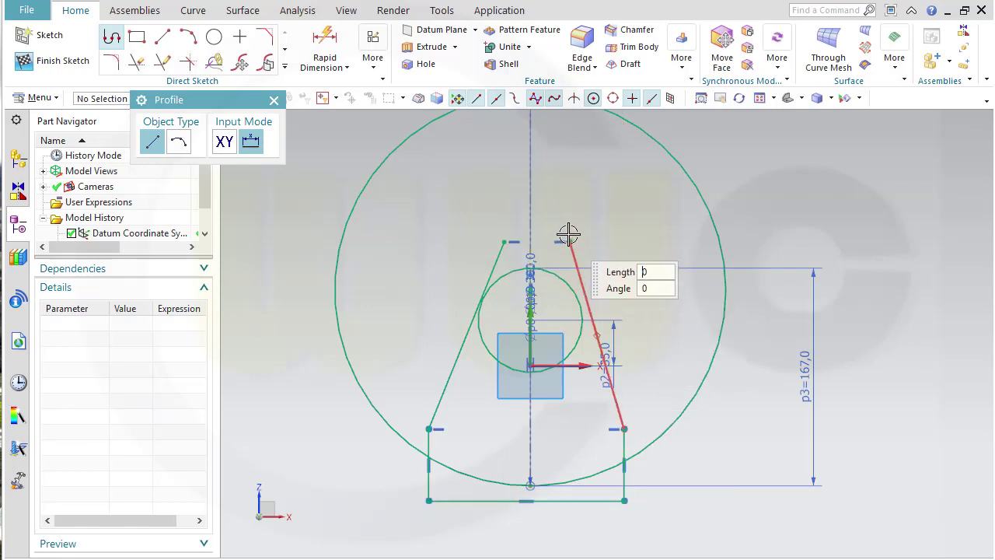
key(Escape)
- Make both slanted profile lines tangent to the 80 mm circle
click(476, 337)
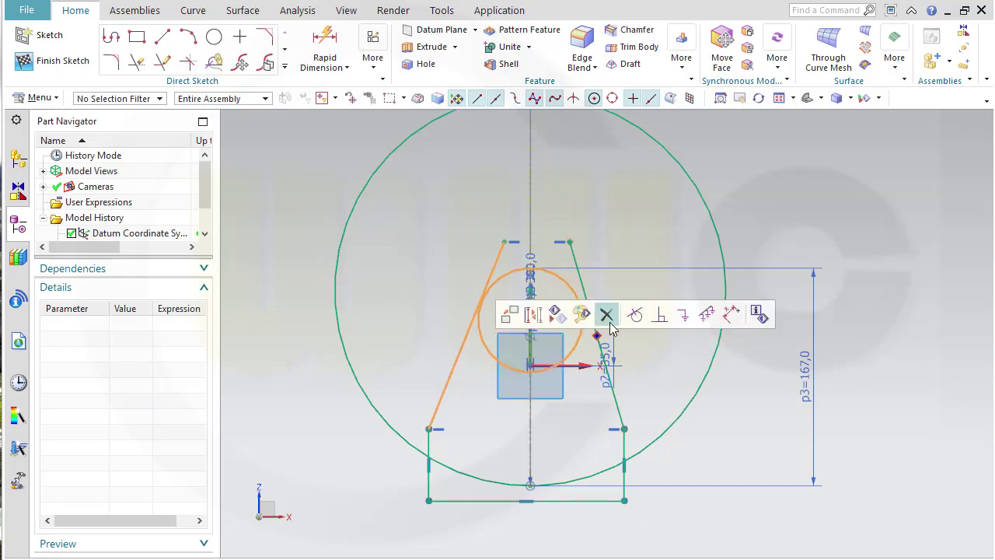
click(642, 305)
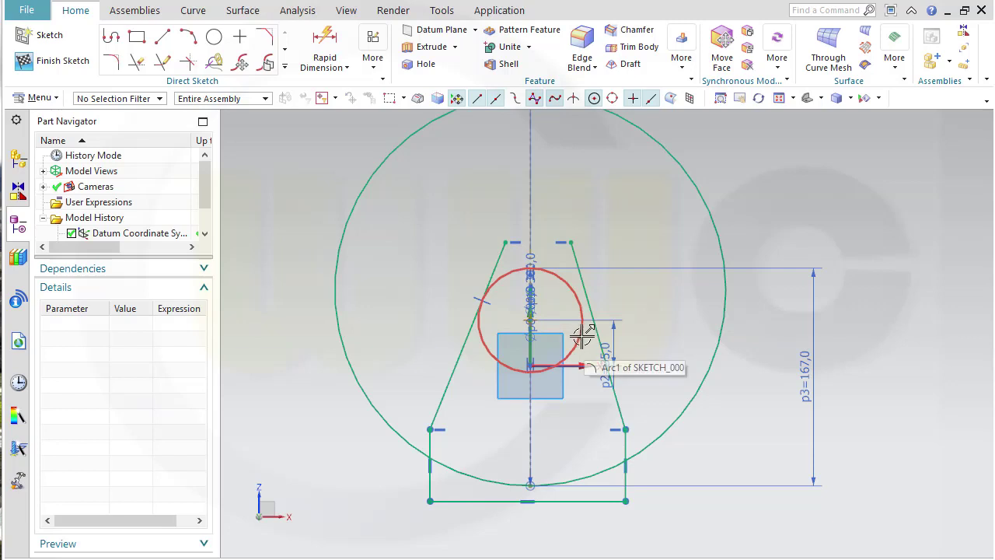
click(588, 298)
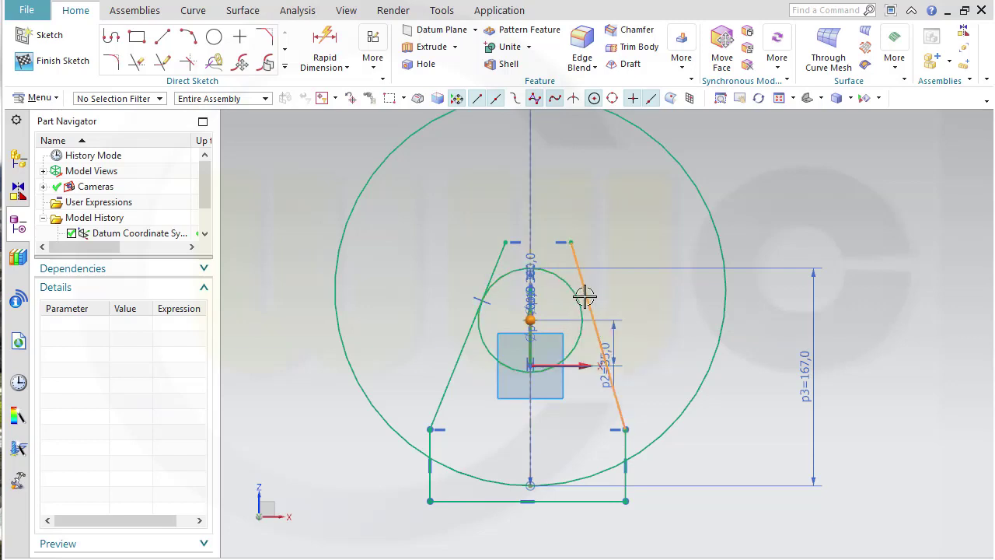
shift+click(582, 282)
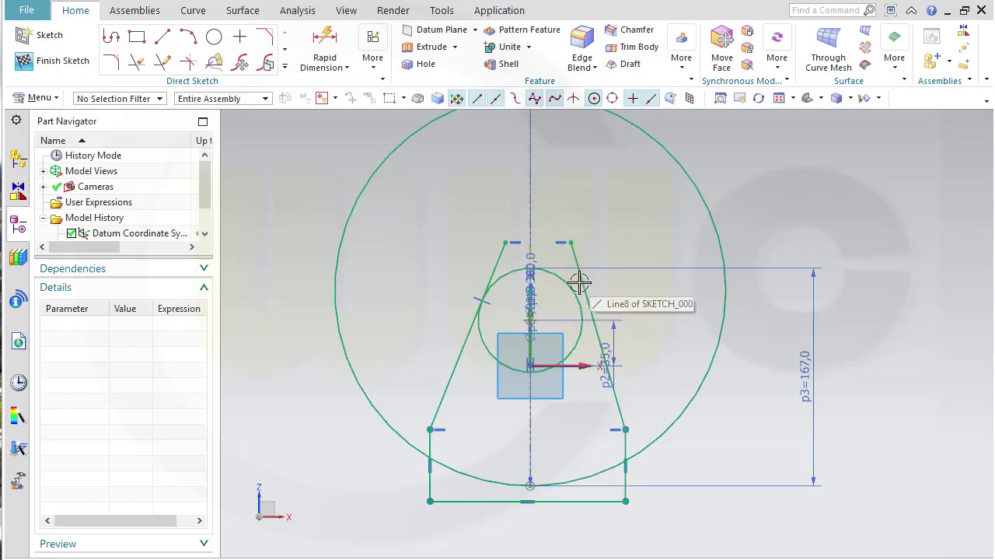
click(571, 280)
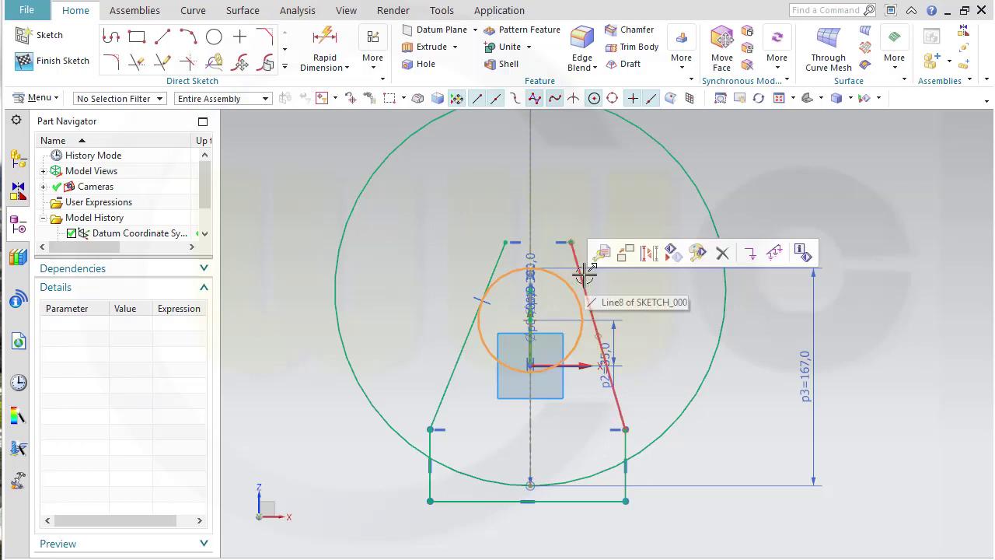
click(583, 282)
click(738, 247)
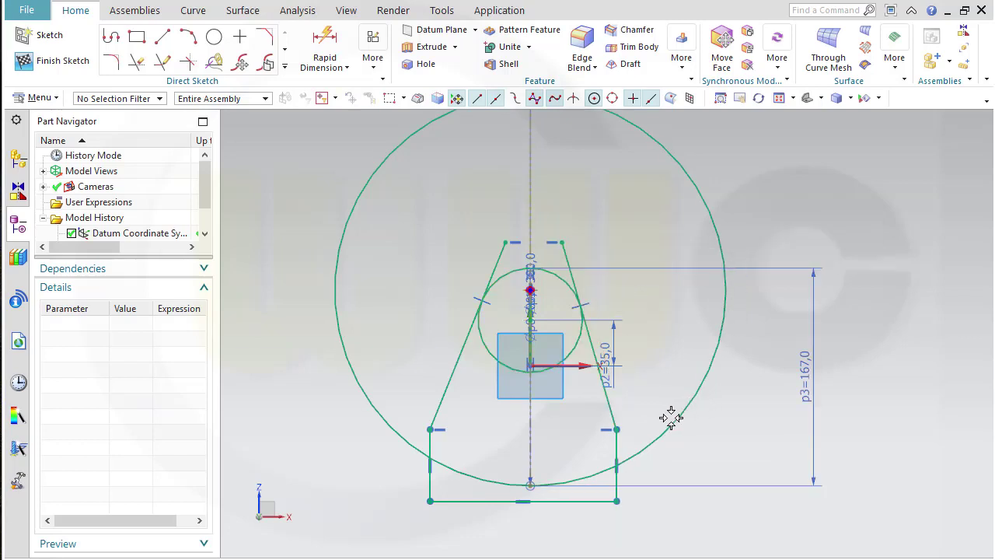
- Dimension the angle between the two slanted profile lines as 40 degrees
click(325, 43)
click(444, 399)
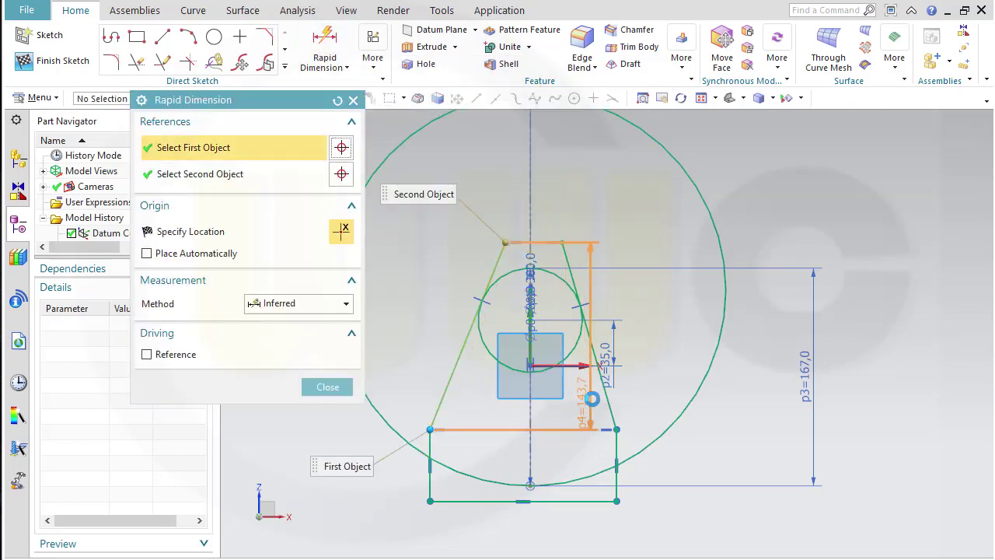
click(601, 396)
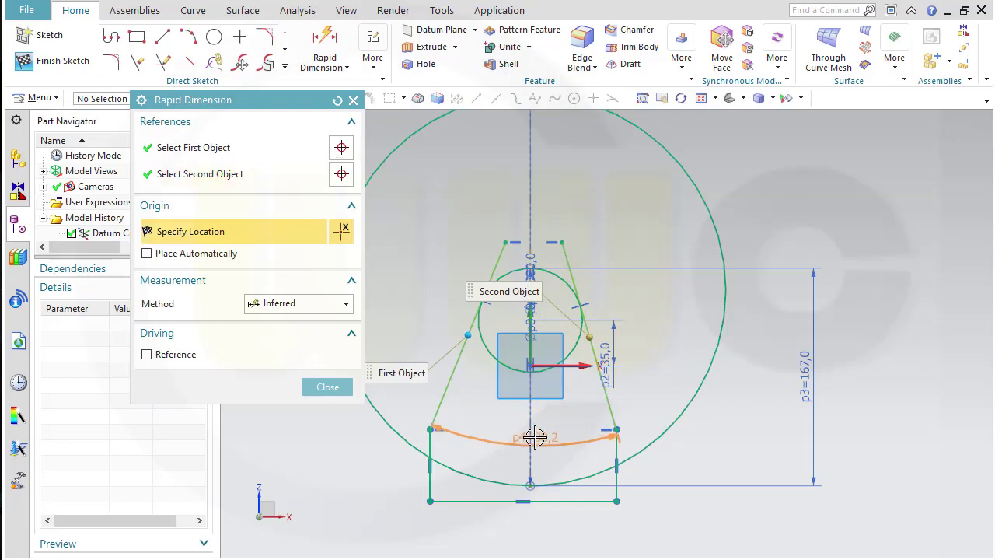
click(529, 437)
text(40)
key(Return)
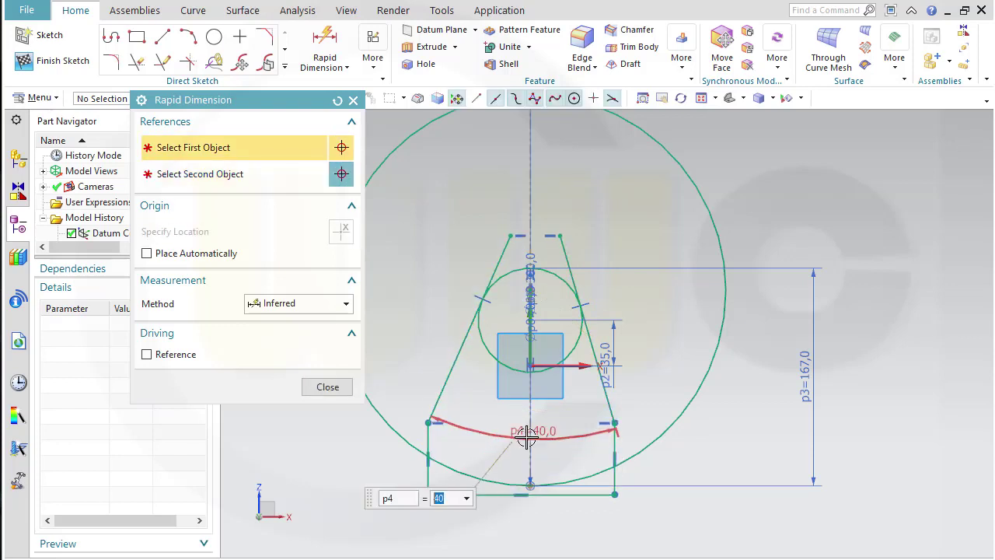
click(327, 389)
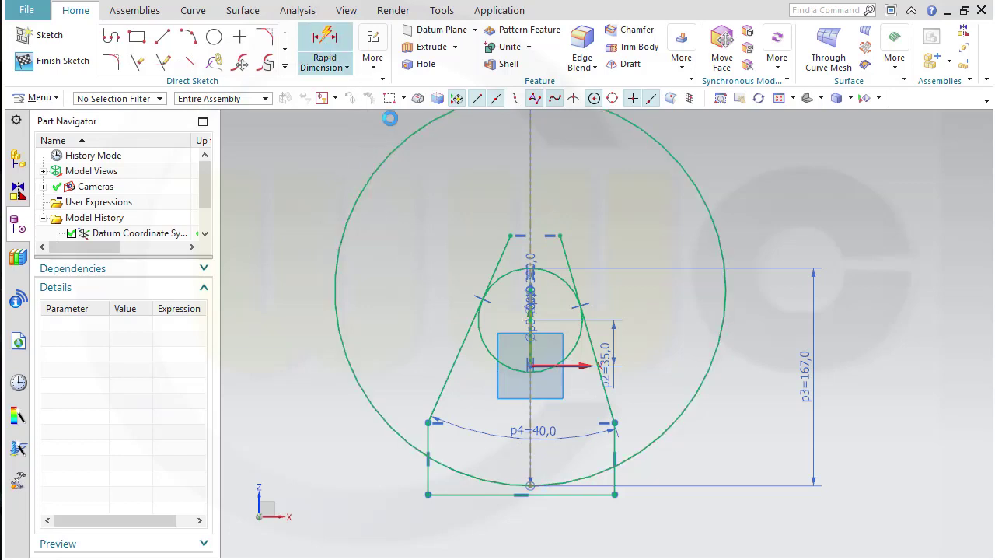
- Dimension the angle between the left slanted line and the vertical reference line as 20 degrees
click(446, 381)
click(473, 367)
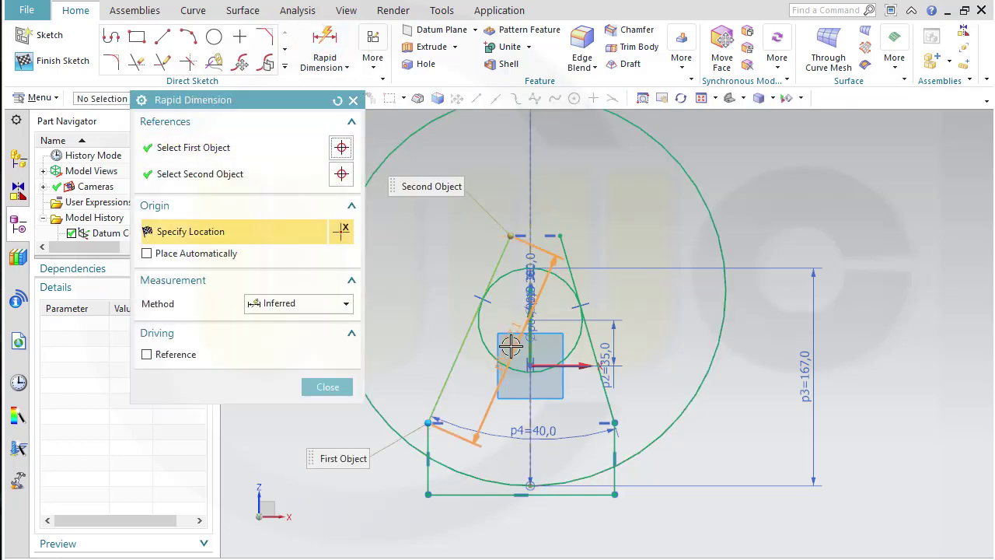
click(521, 346)
click(492, 426)
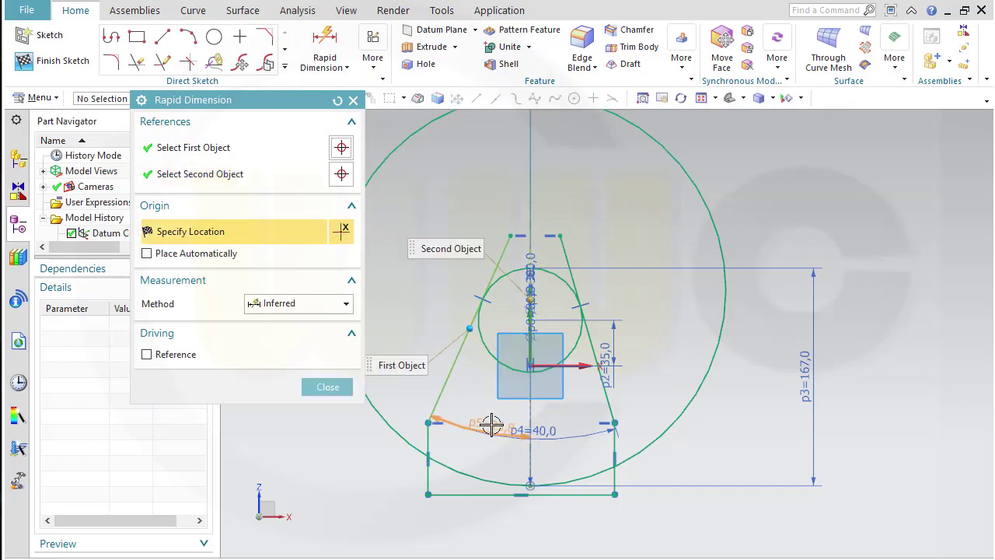
click(464, 397)
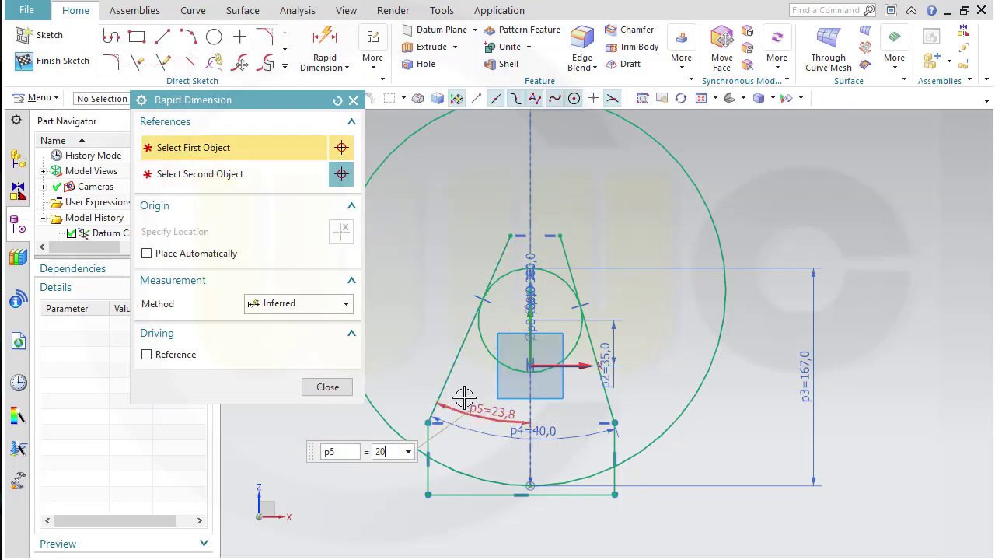
key(Return)
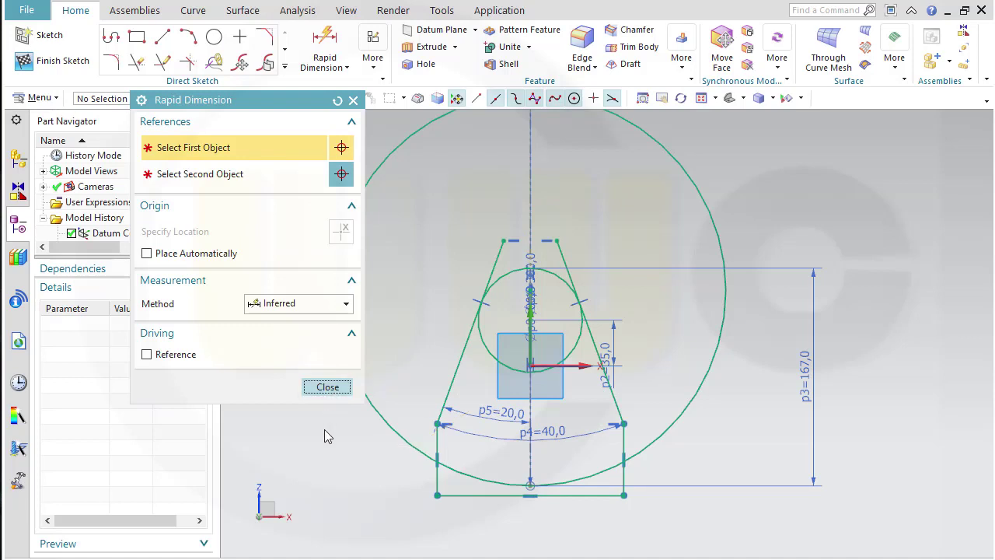
- Dimension the horizontal distance between the profile's two vertical sides as 150 mm
click(438, 444)
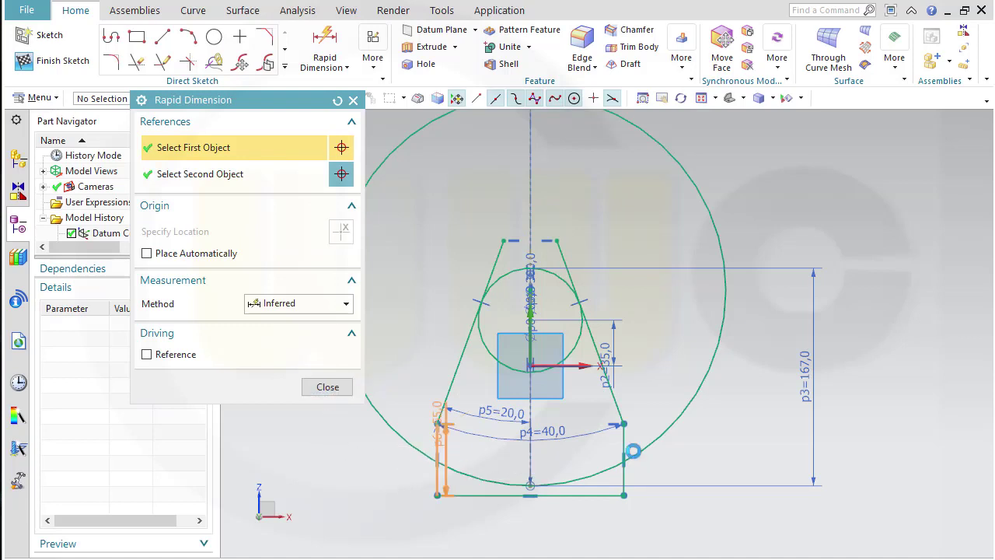
click(626, 443)
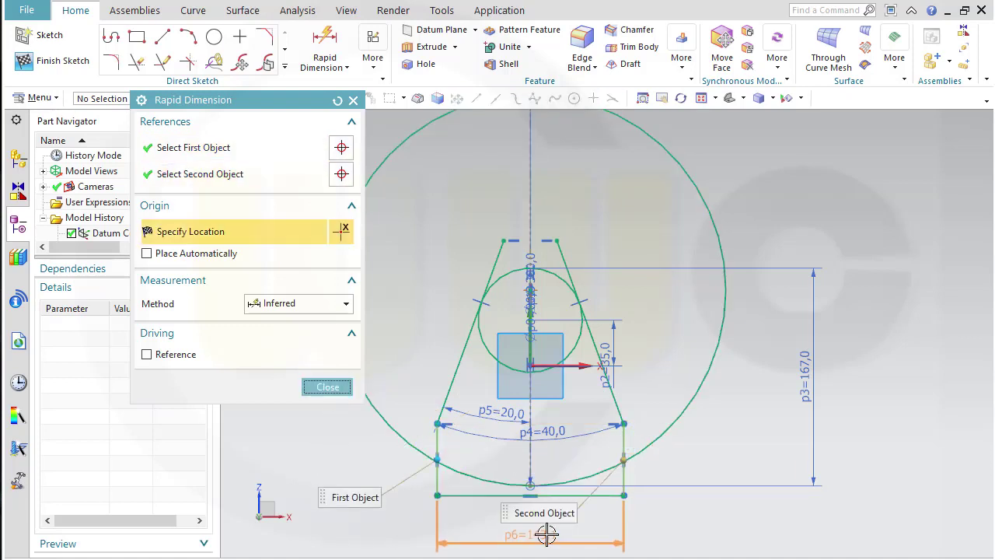
click(530, 532)
text(15)
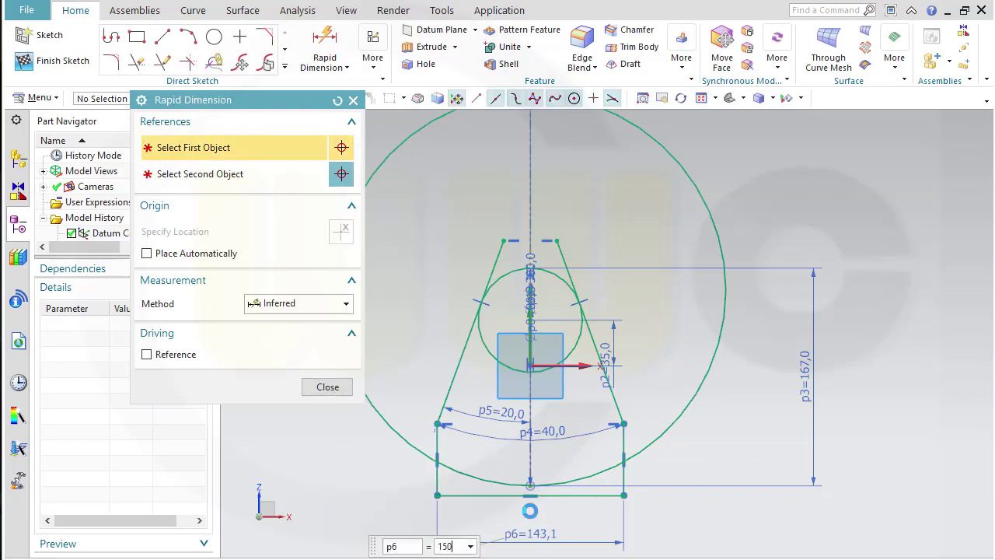
text(0)
key(Return)
click(327, 386)
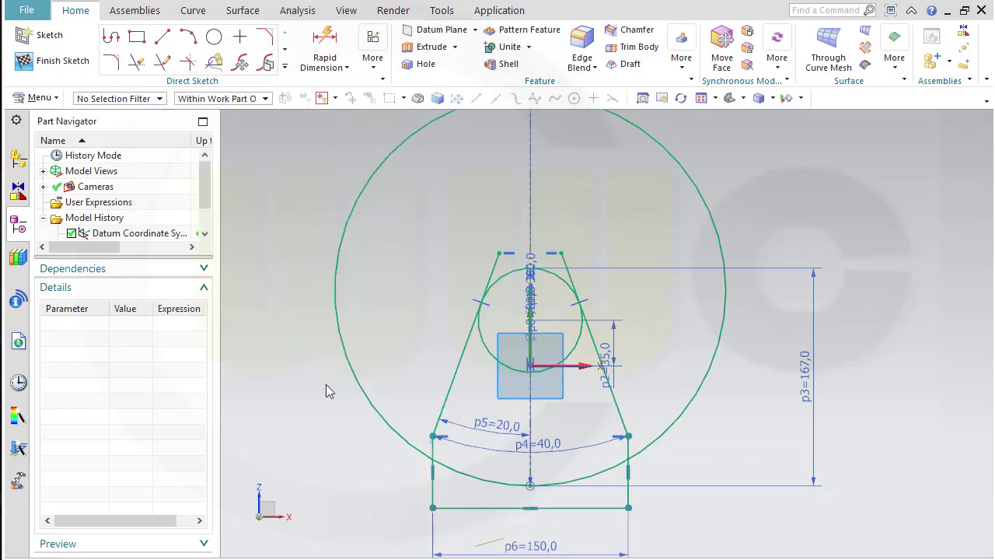
- Trim the upper ends of both slanted lines back to their tangent points on the 80 mm circle with Quick Trim
click(137, 62)
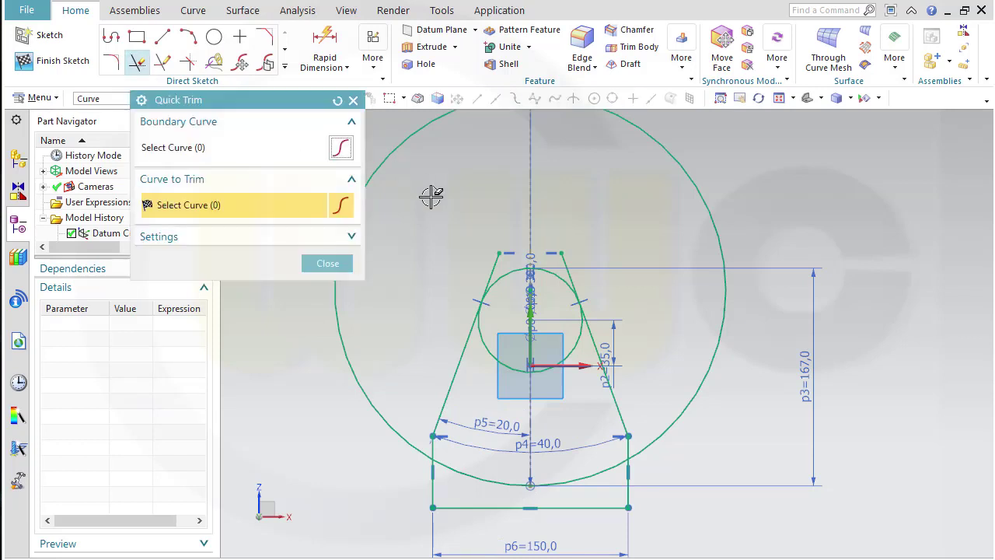
drag(503, 263, 460, 252)
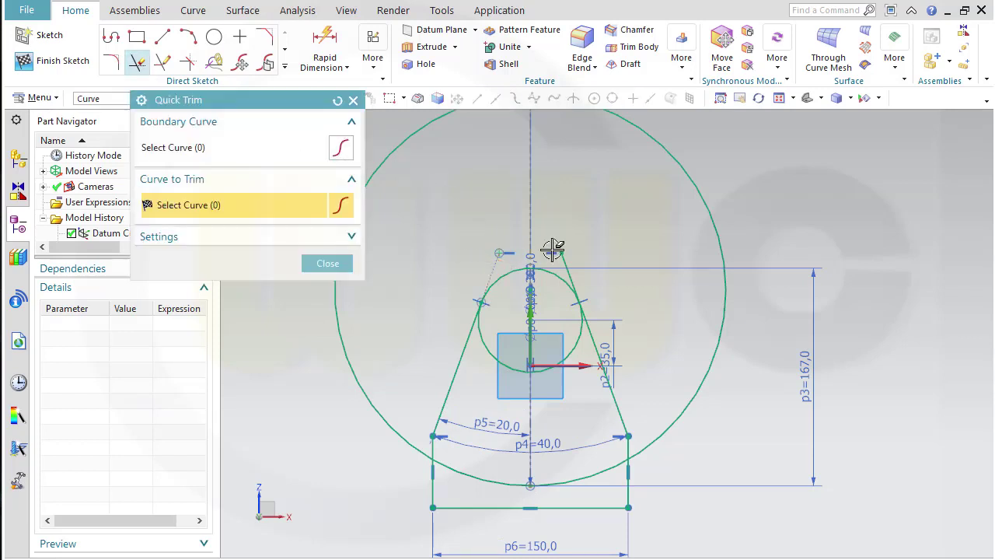
mouse_move(549, 254)
mouse_down()
mouse_move(604, 265)
mouse_move(612, 253)
mouse_up()
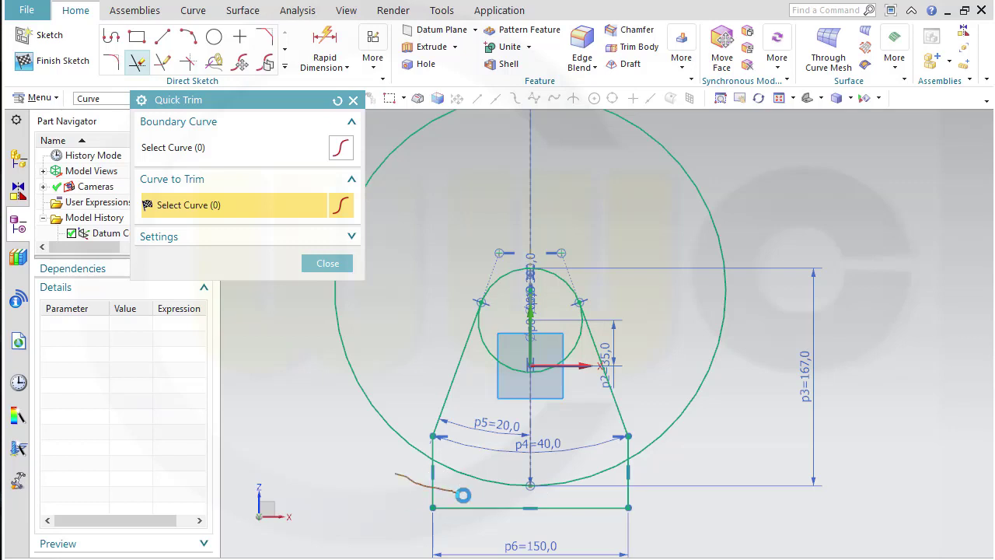
- Trim the rectangle's part below the large circle and the large circle's arc outside the web profile with Quick Trim
drag(463, 495, 529, 520)
mouse_move(607, 500)
mouse_down()
mouse_move(649, 467)
mouse_move(698, 469)
mouse_up()
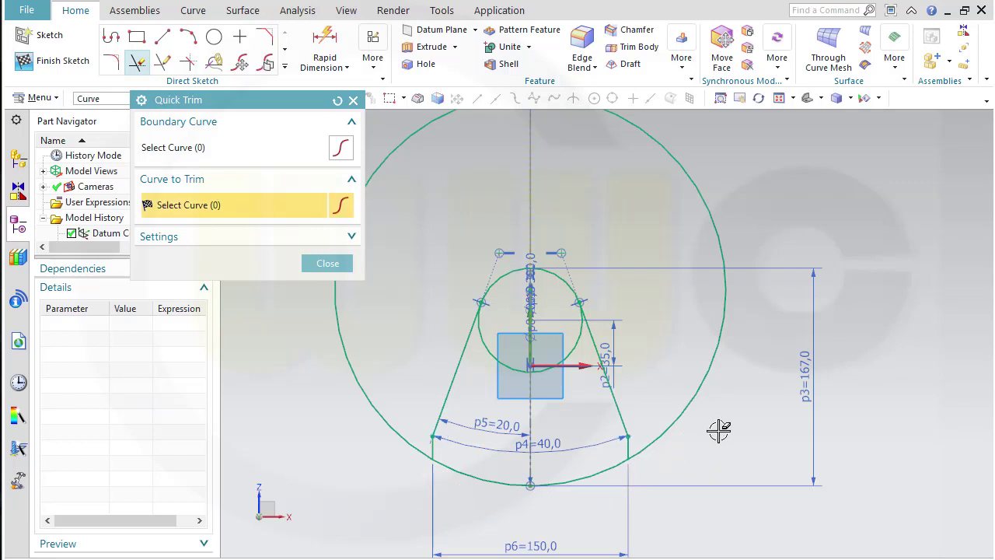
drag(706, 368, 674, 321)
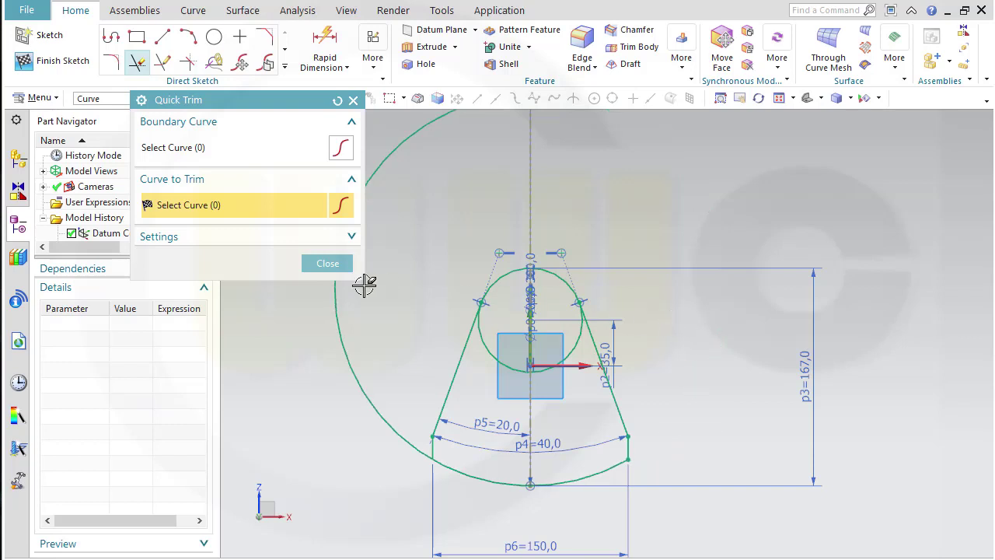
mouse_move(364, 285)
mouse_down()
mouse_move(340, 402)
mouse_move(398, 339)
mouse_up()
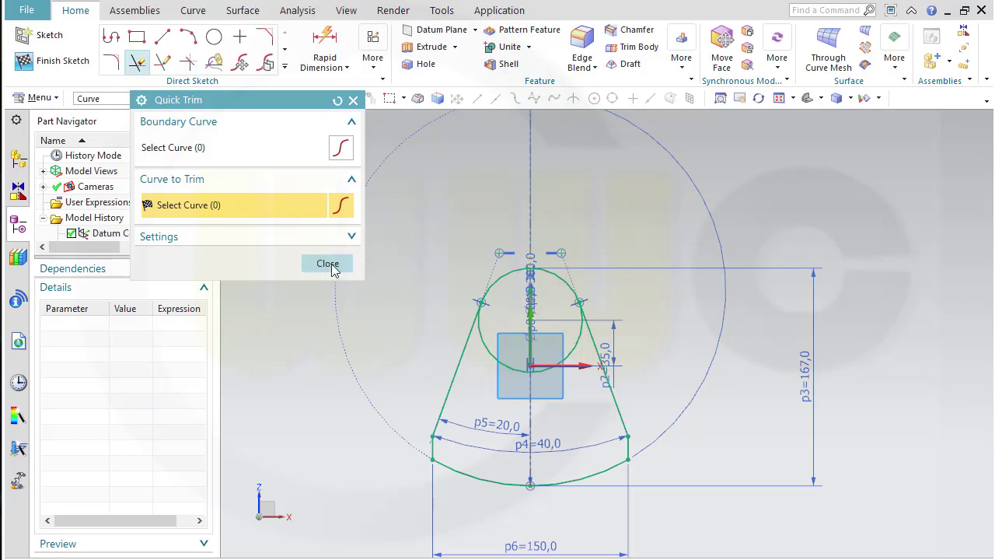
click(328, 264)
- Remove the leftover reference segments above the 80 mm circle and trim that circle's lower arc between the two tangent points
drag(473, 235, 577, 261)
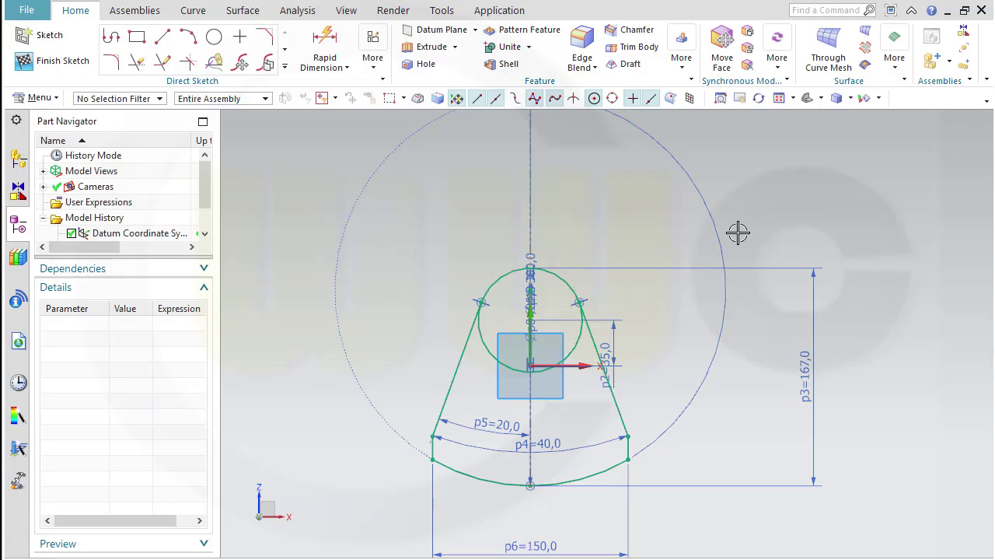
click(137, 62)
drag(499, 374, 516, 329)
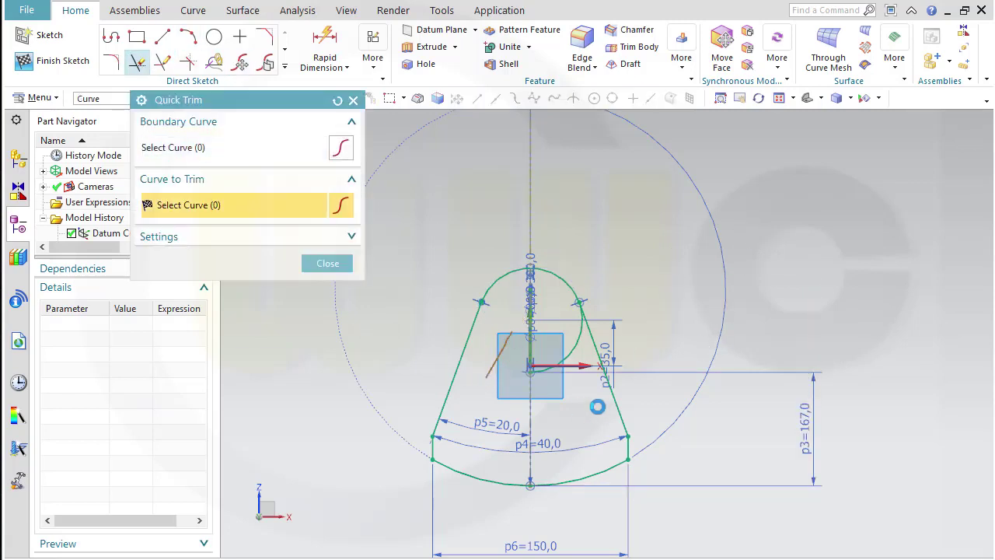
drag(591, 372, 570, 319)
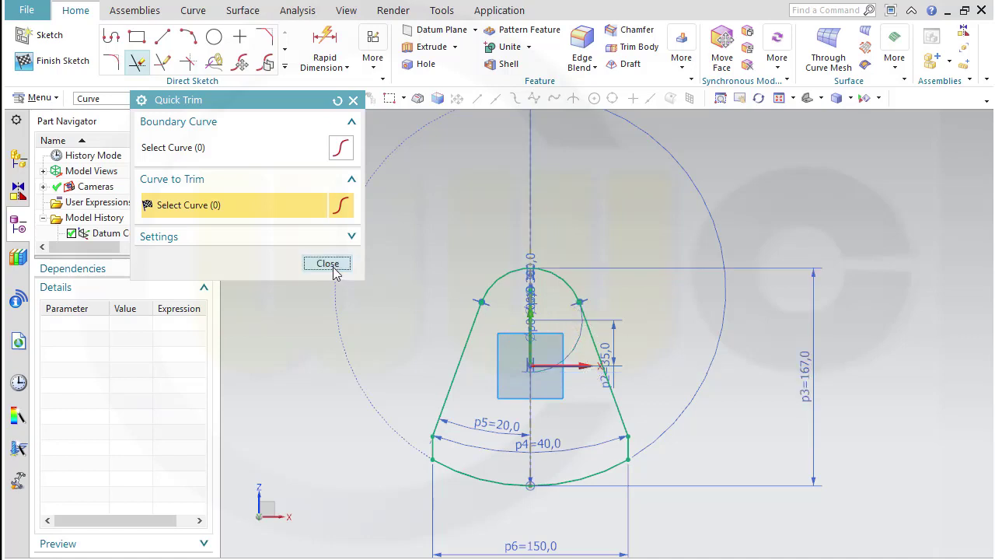
click(327, 263)
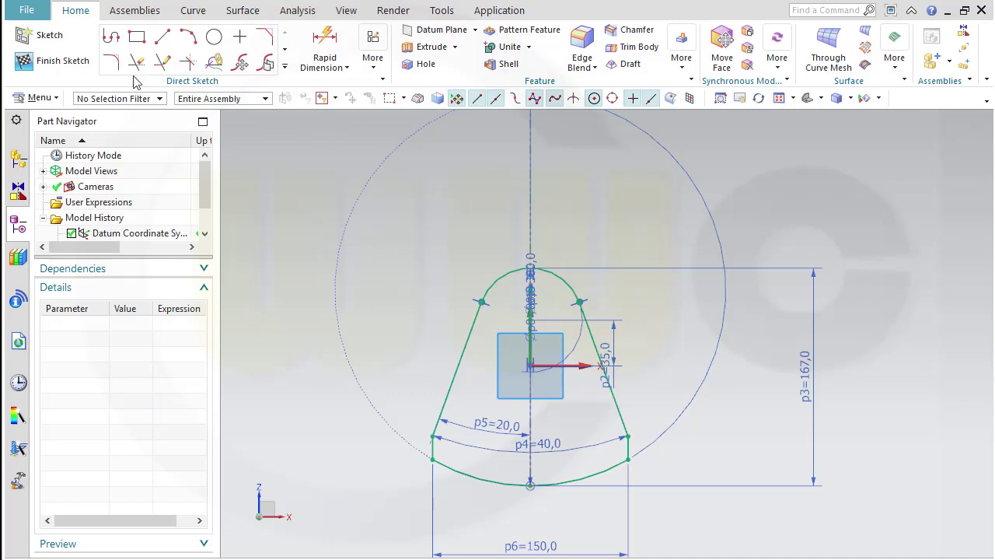
- Finish the sketch and extrude the web profile 20 mm in the reversed direction, toward positive Y
click(58, 61)
middle_drag(619, 251, 545, 263)
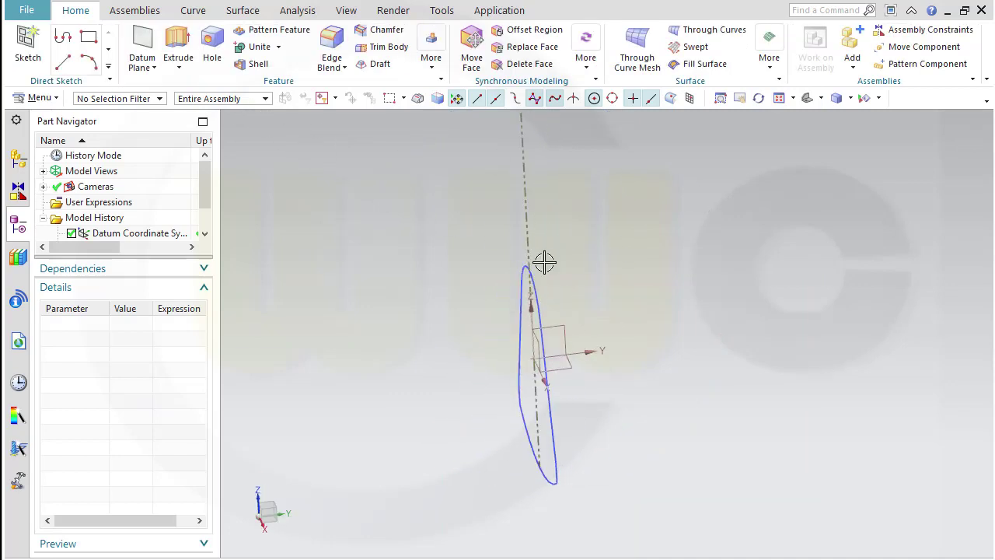
click(185, 44)
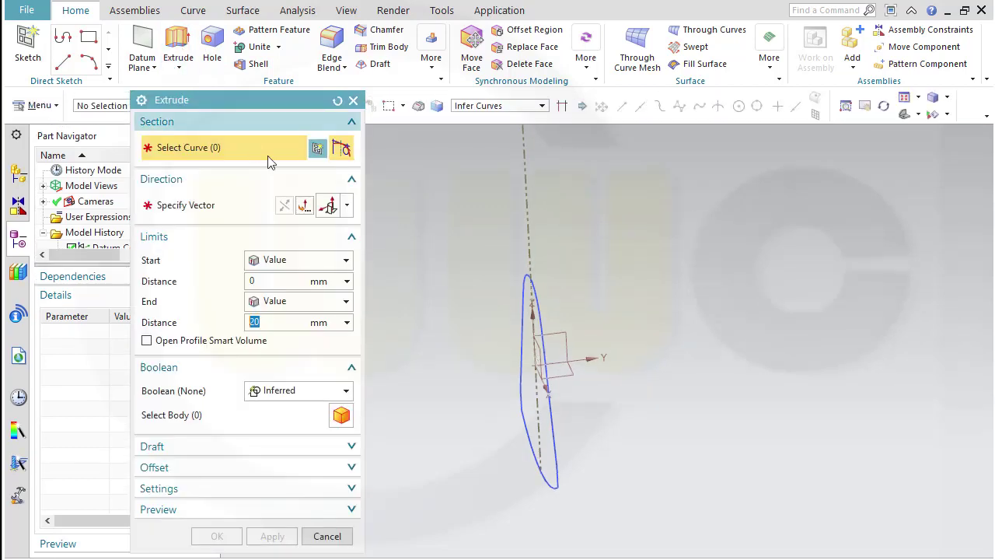
click(539, 307)
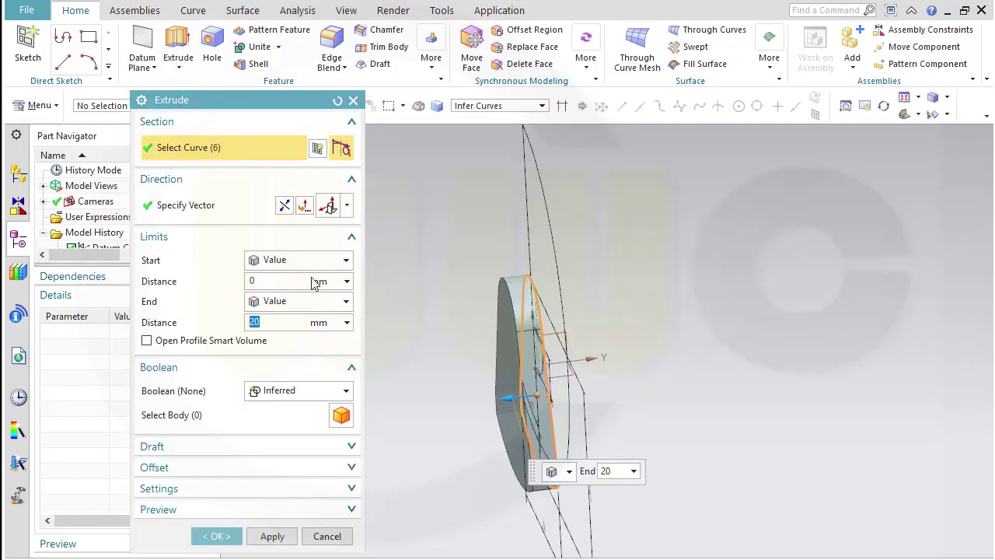
click(285, 204)
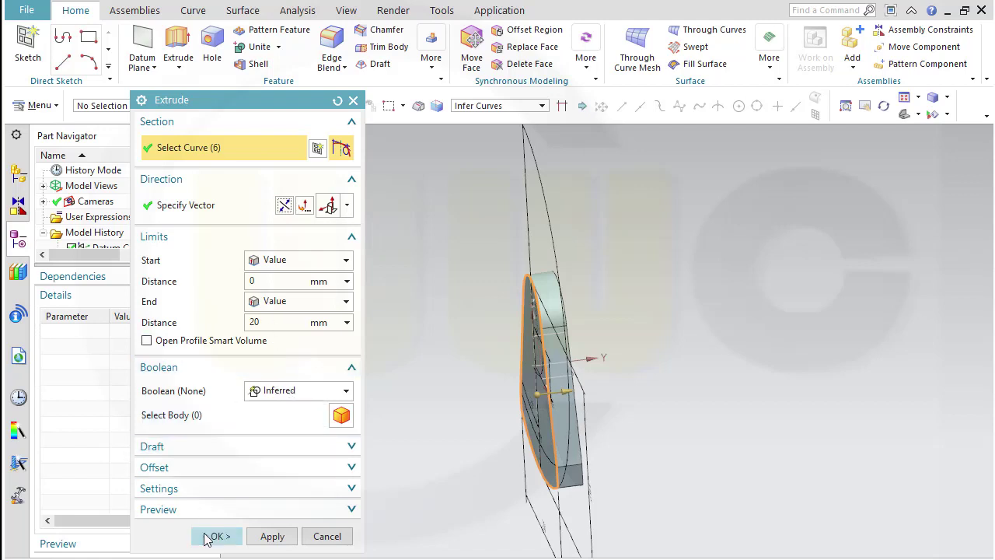
click(209, 538)
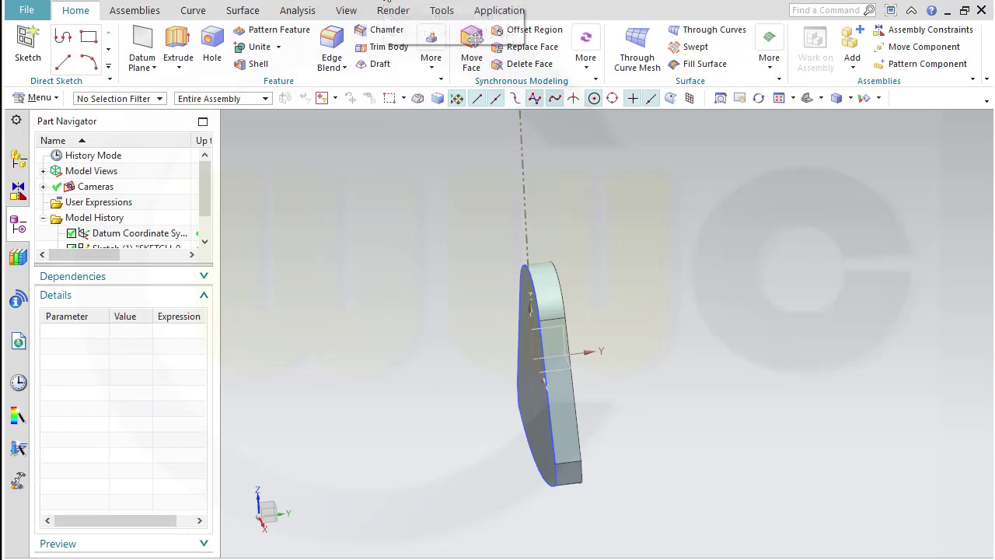
- Hide all sketches with Show and Hide
key(ctrl+w)
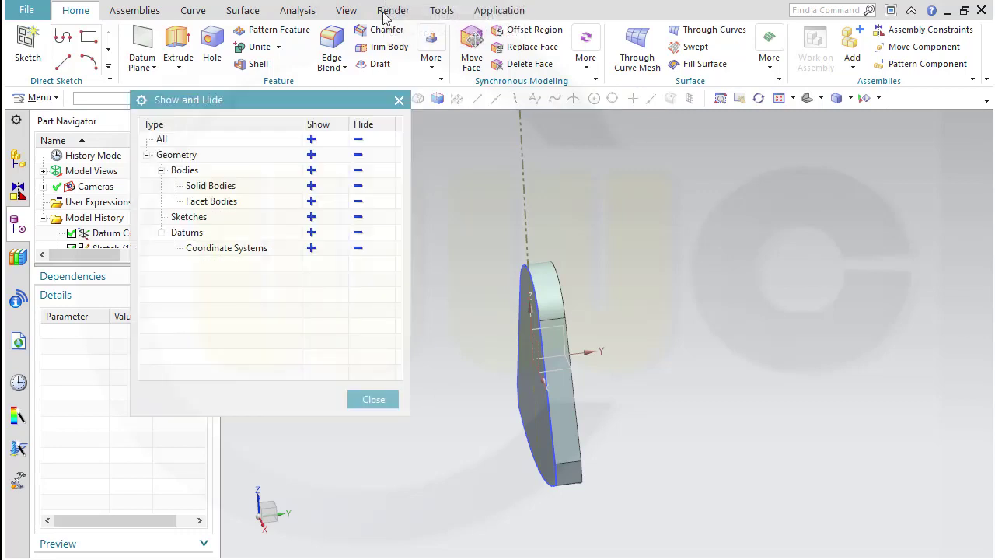
click(358, 217)
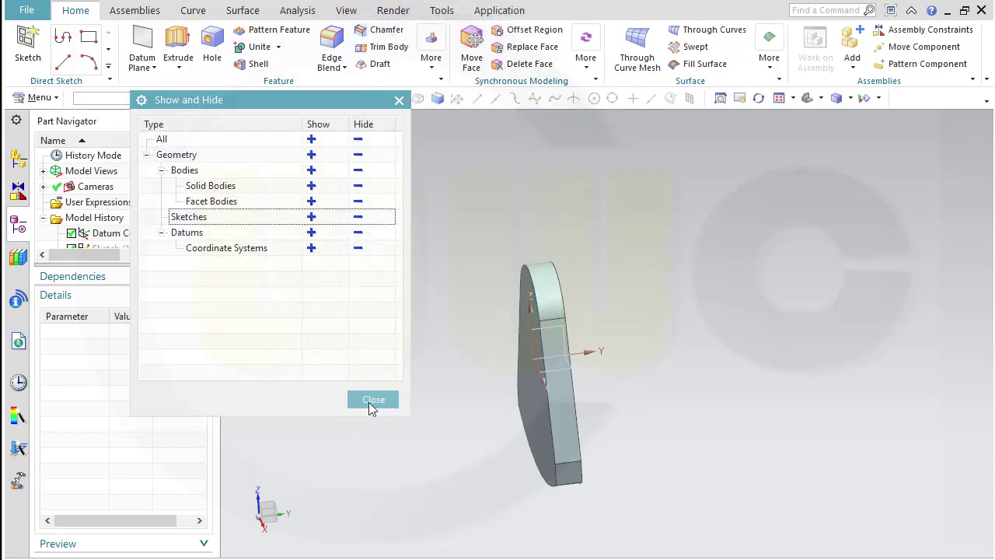
click(372, 400)
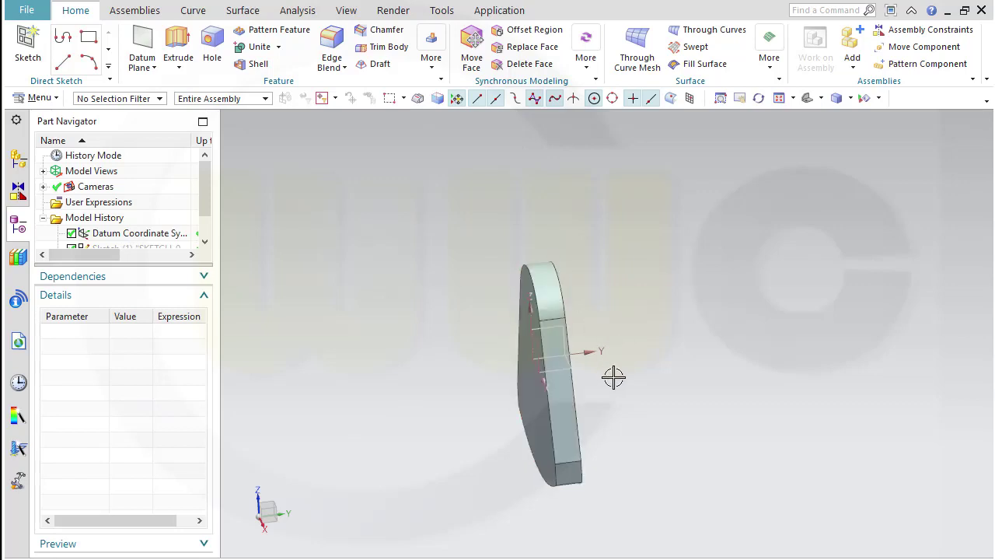
- Create a new sketch on the datum coordinate system's YZ plane
middle_drag(614, 378, 626, 359)
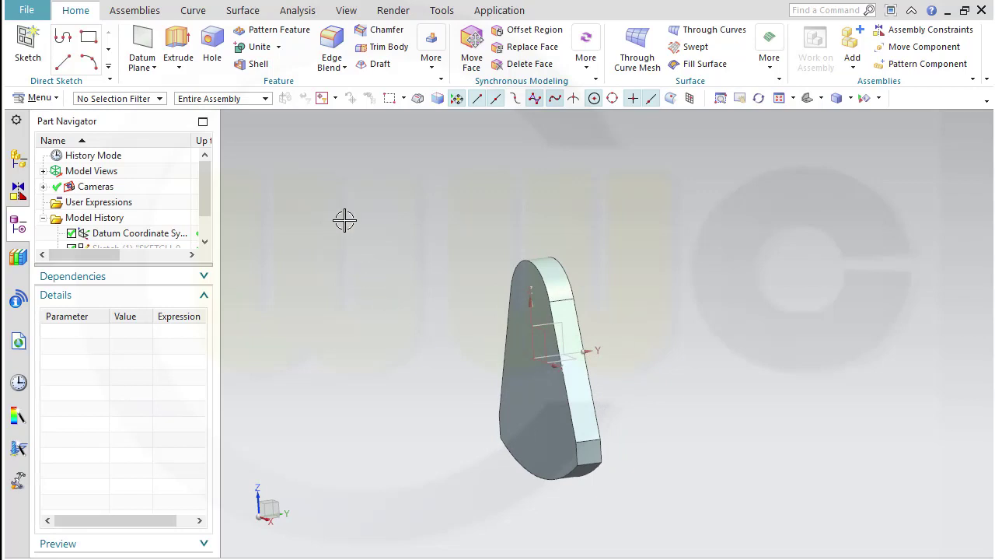
click(28, 43)
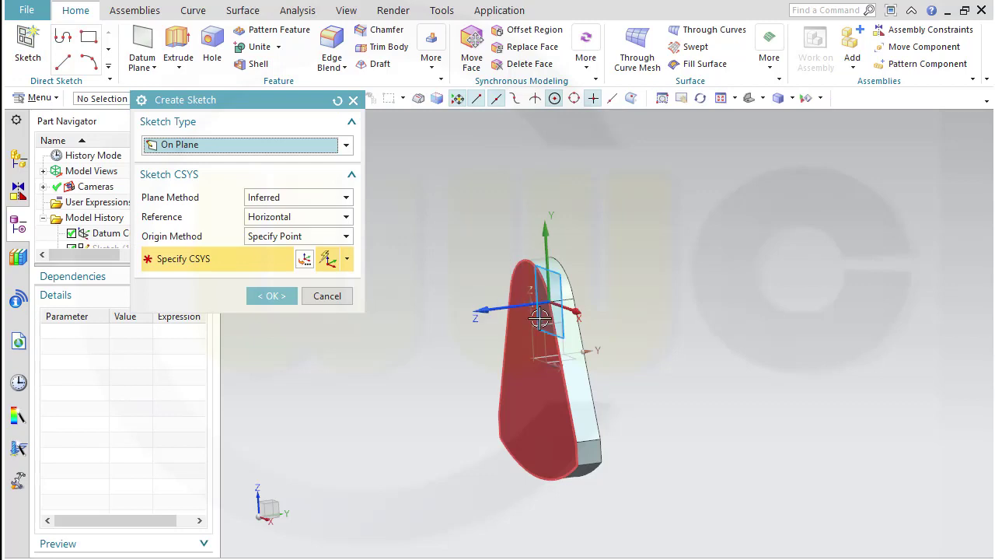
click(535, 320)
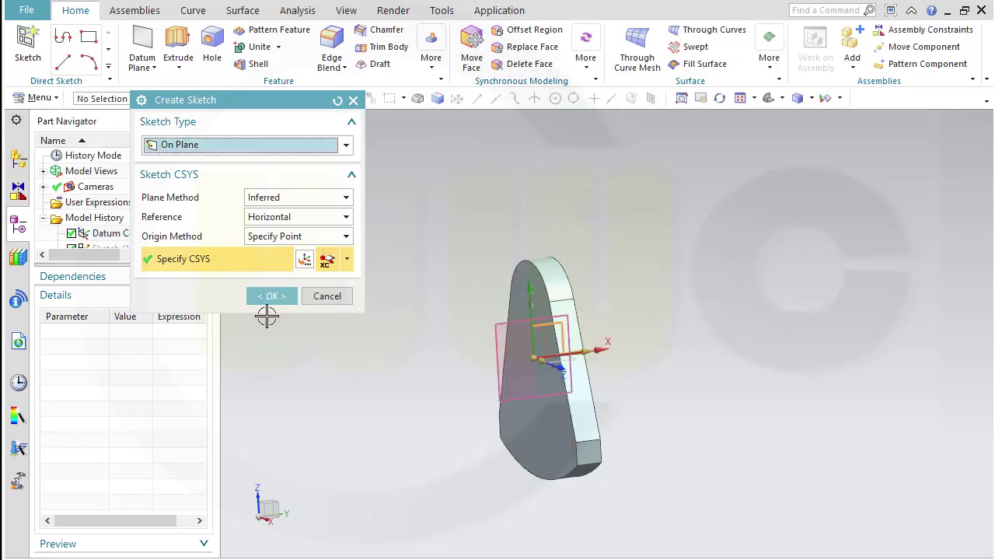
click(272, 296)
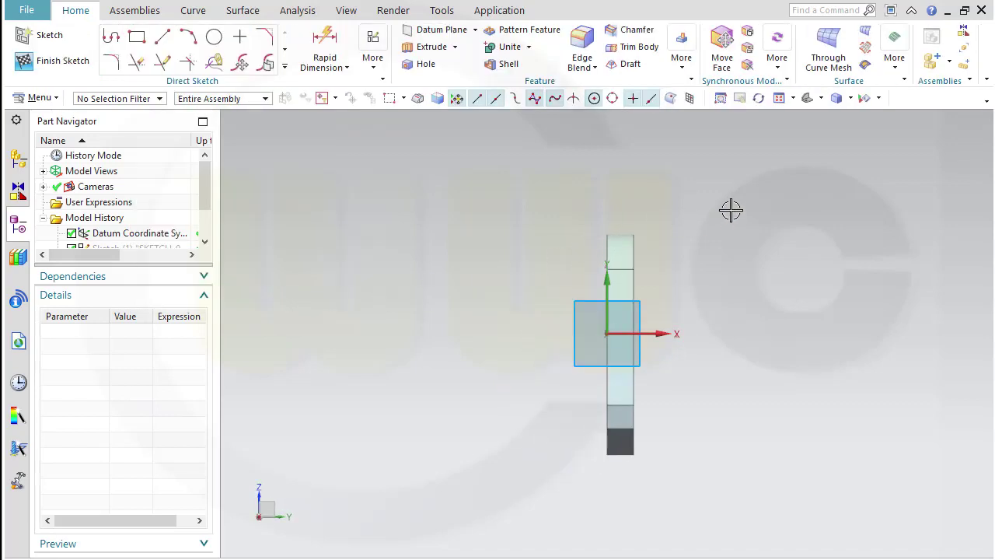
mouse_move(731, 210)
shift+middle_down()
mouse_move(651, 249)
mouse_move(574, 246)
shift+middle_up()
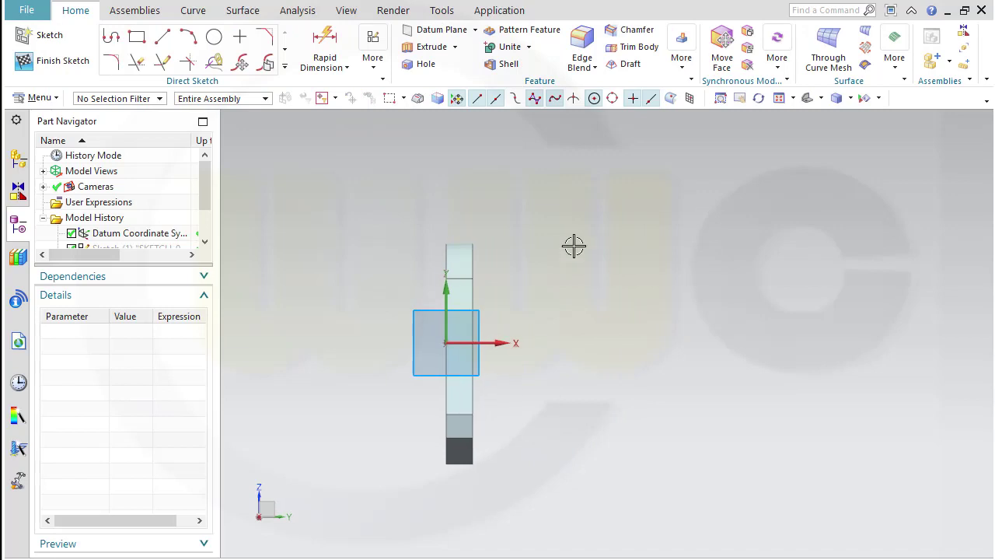
- Sketch a closed rectangular profile about 38 mm high beside the web, with an upper-edge notch about 20 mm wide and 11 mm deep
click(112, 36)
scroll(508, 342, up, 2)
scroll(508, 342, up, 1)
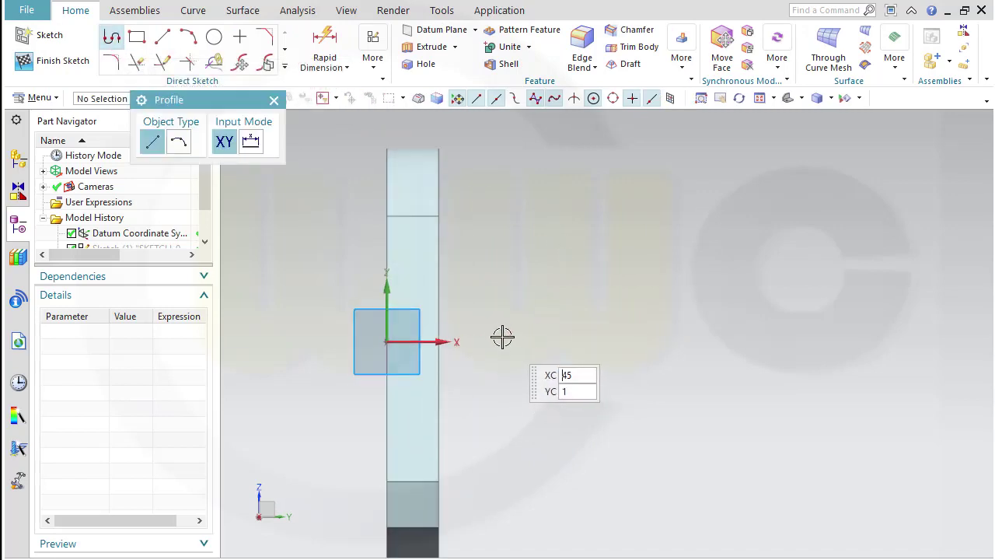
click(490, 333)
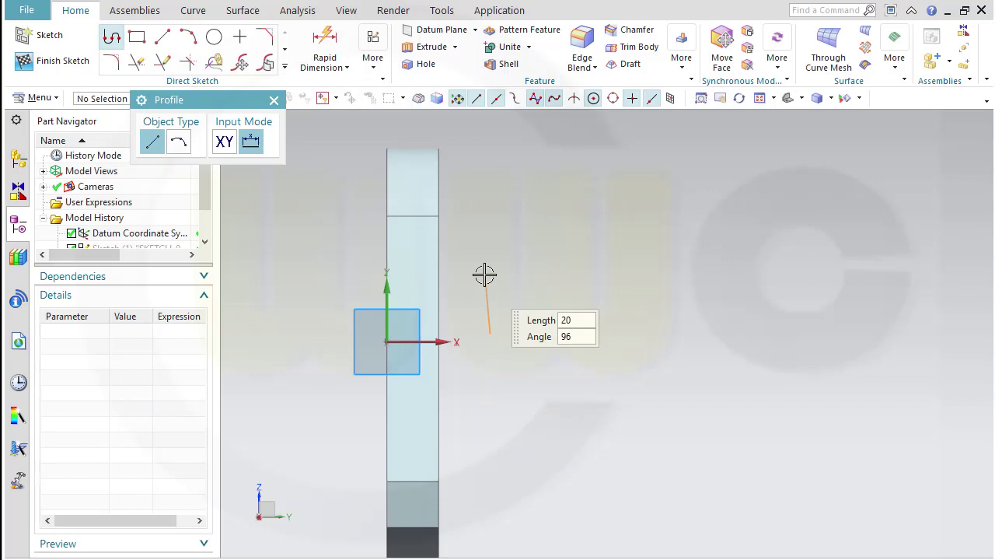
click(490, 236)
click(530, 259)
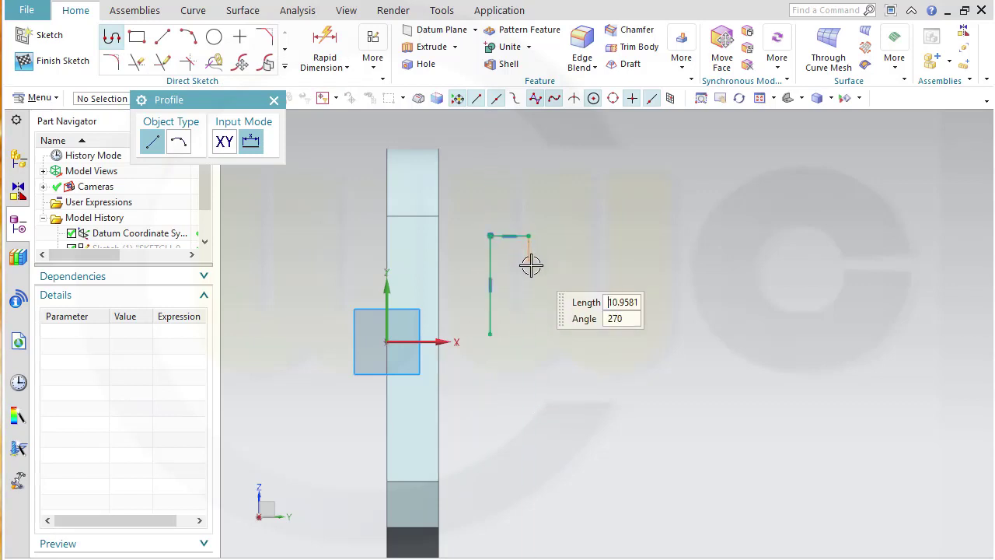
click(529, 264)
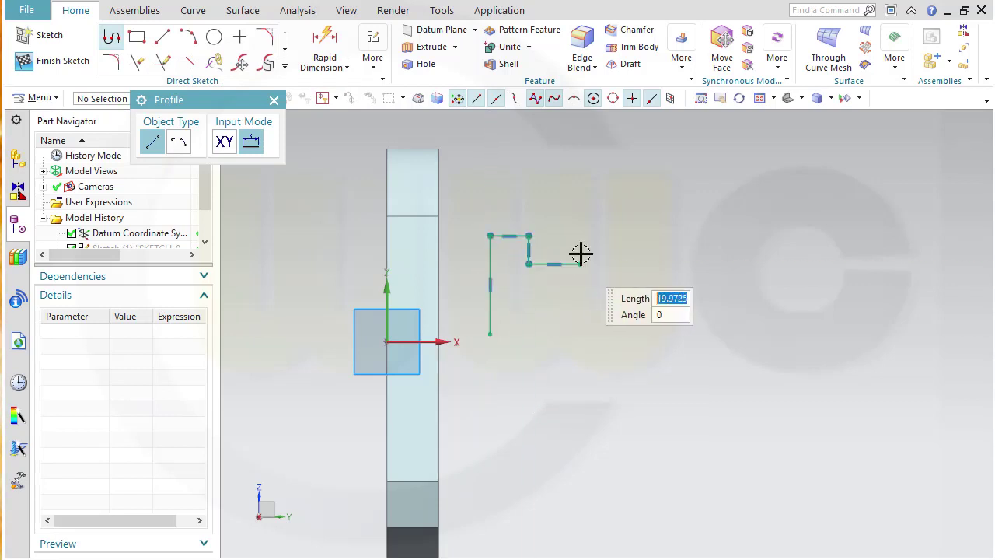
click(580, 264)
click(598, 235)
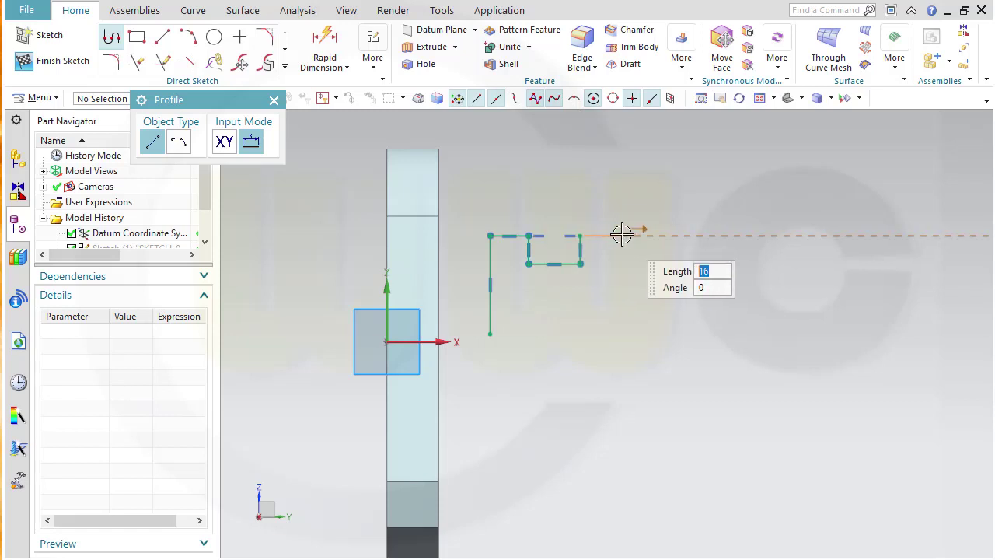
click(622, 234)
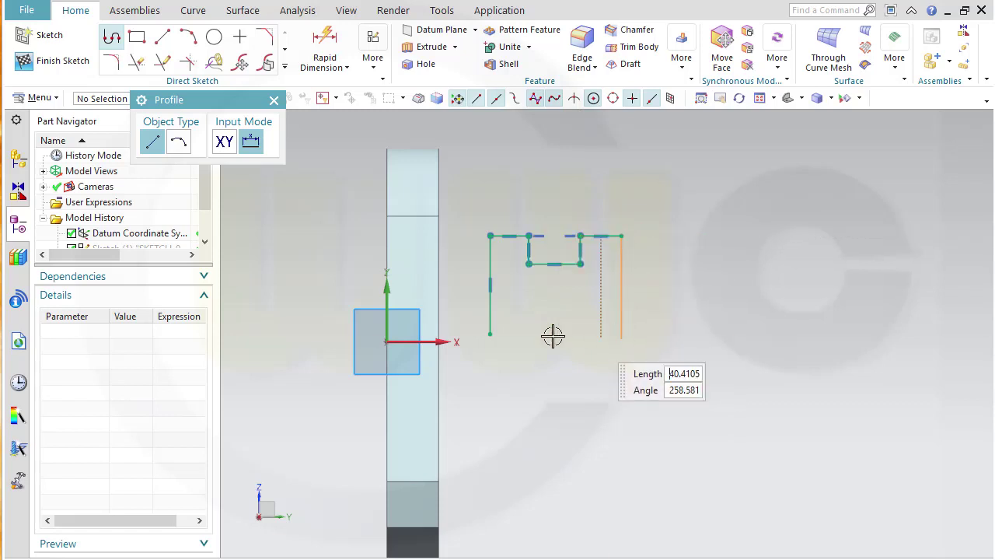
click(621, 333)
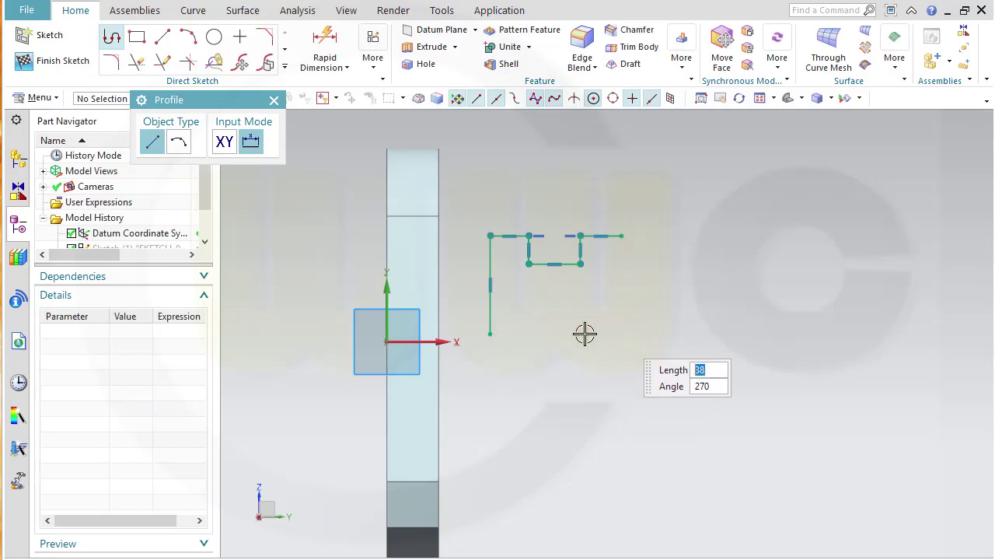
click(490, 334)
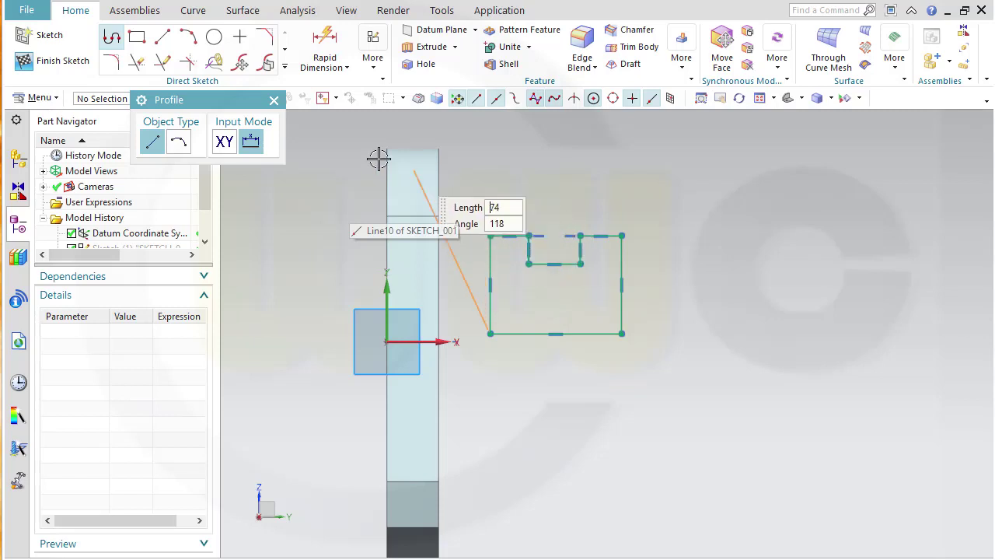
key(Escape)
- Dimension the width of the profile's shoulder between its left side and the notch as 5 mm
click(332, 55)
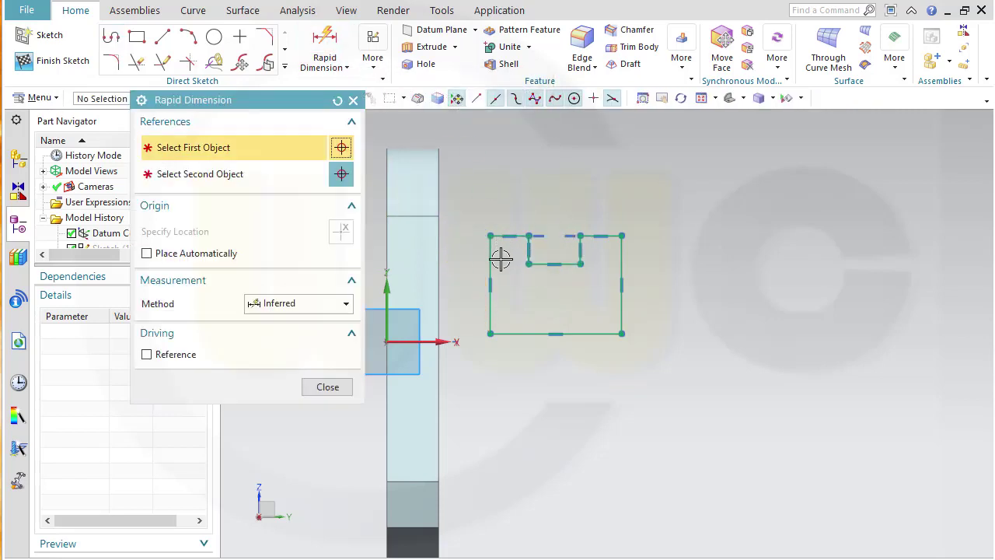
click(493, 252)
click(527, 248)
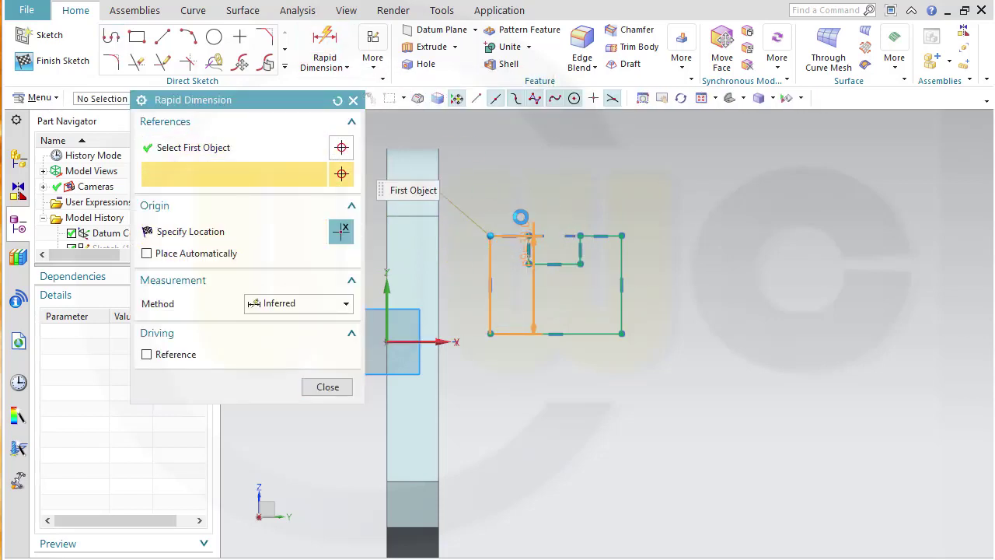
click(515, 153)
text(5)
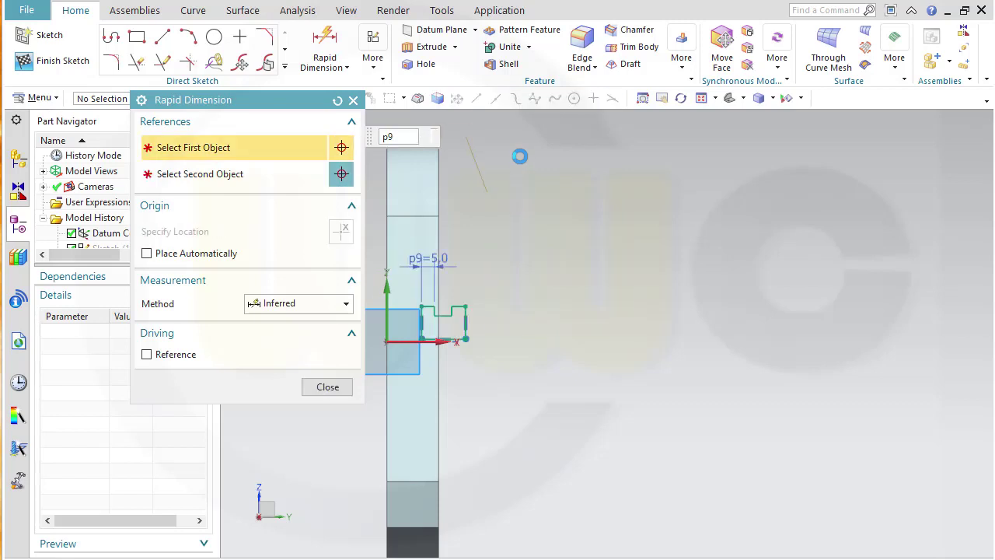
- Dimension the width of the profile's other upper shoulder, between the notch and the outer side, as 5 mm
scroll(477, 314, up, 5)
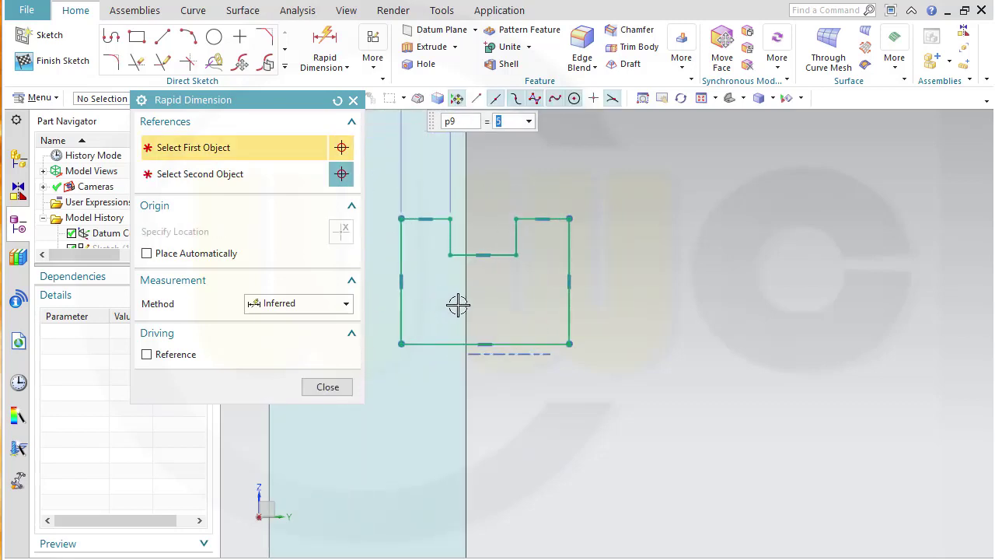
click(525, 245)
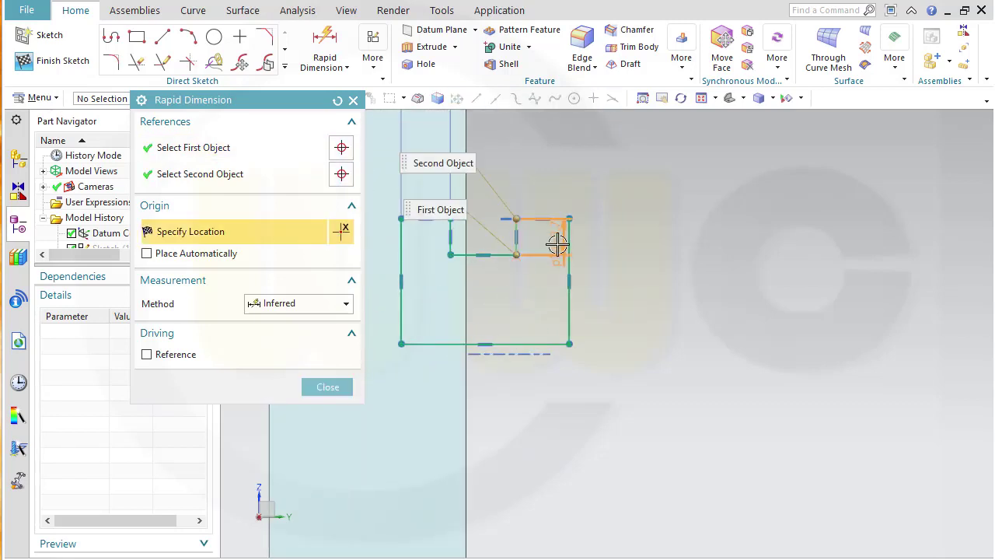
click(567, 216)
click(563, 217)
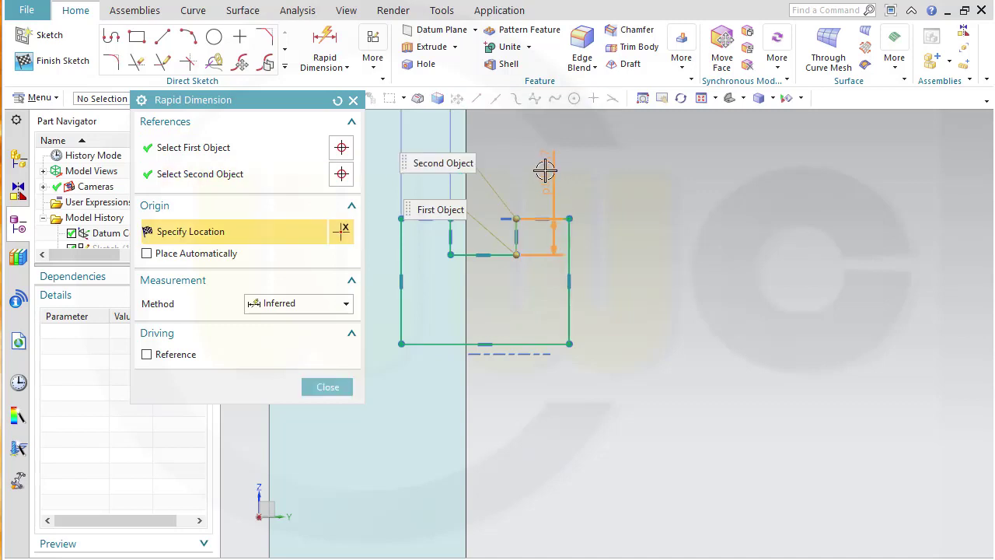
shift+click(559, 219)
click(570, 244)
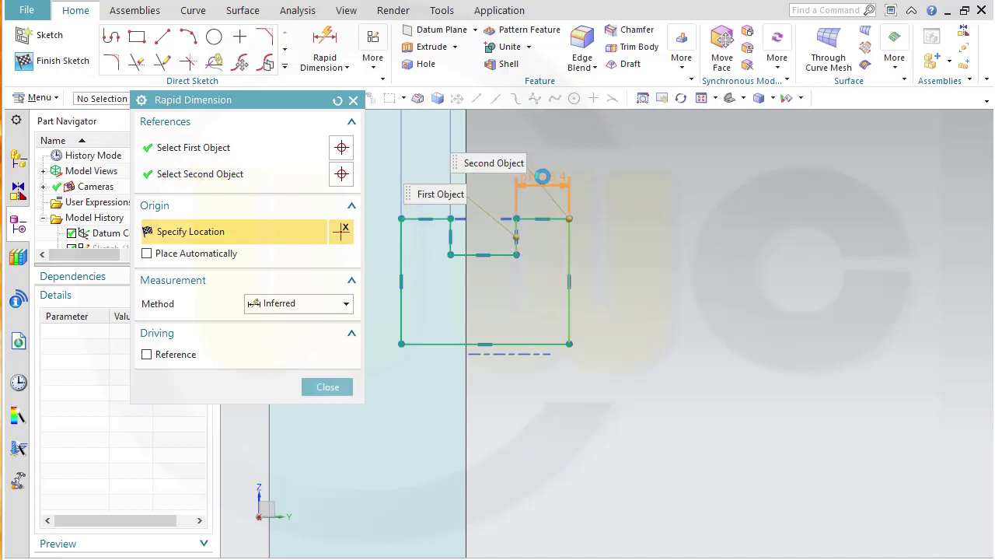
click(539, 175)
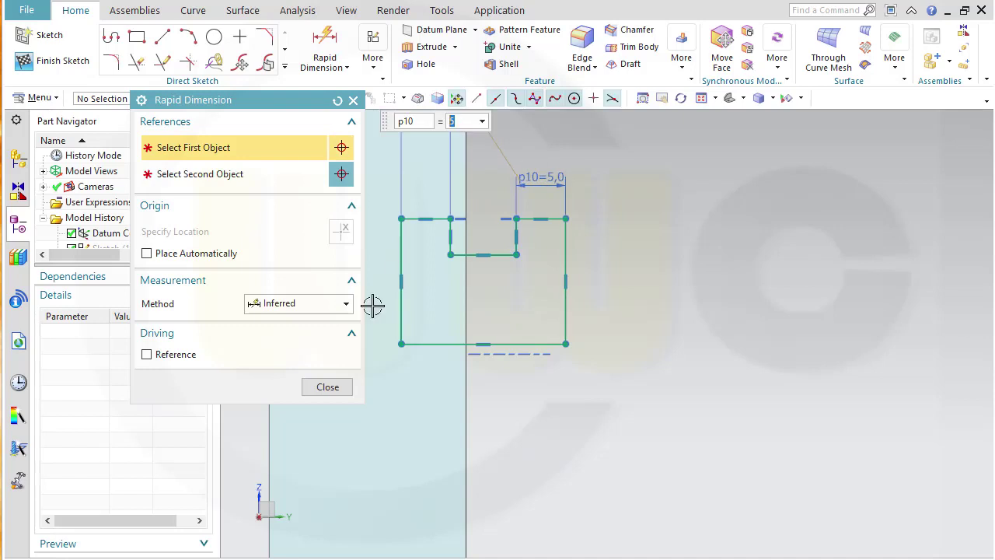
- Dimension the profile's overall width between its two outer vertical sides as 40 mm
click(402, 293)
shift+click(559, 303)
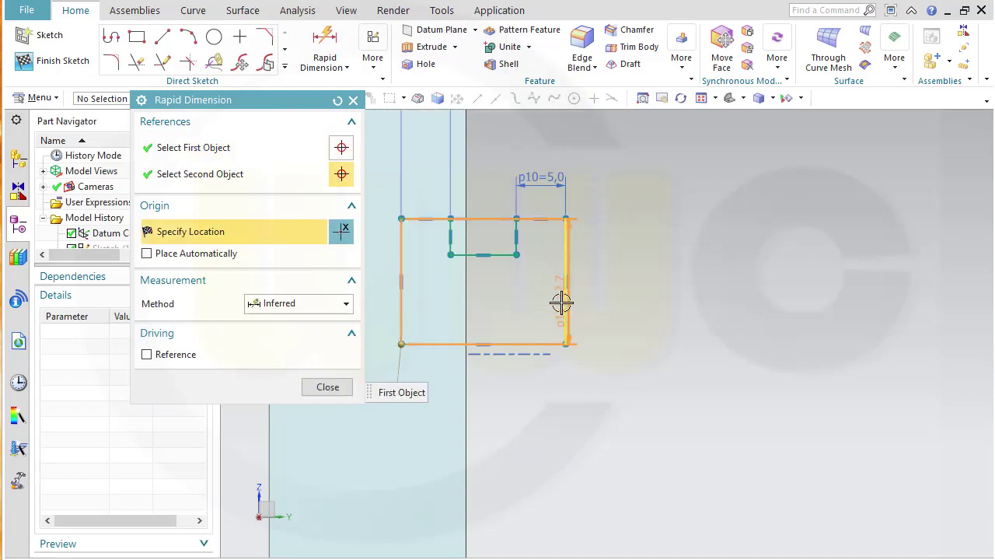
click(563, 302)
click(511, 397)
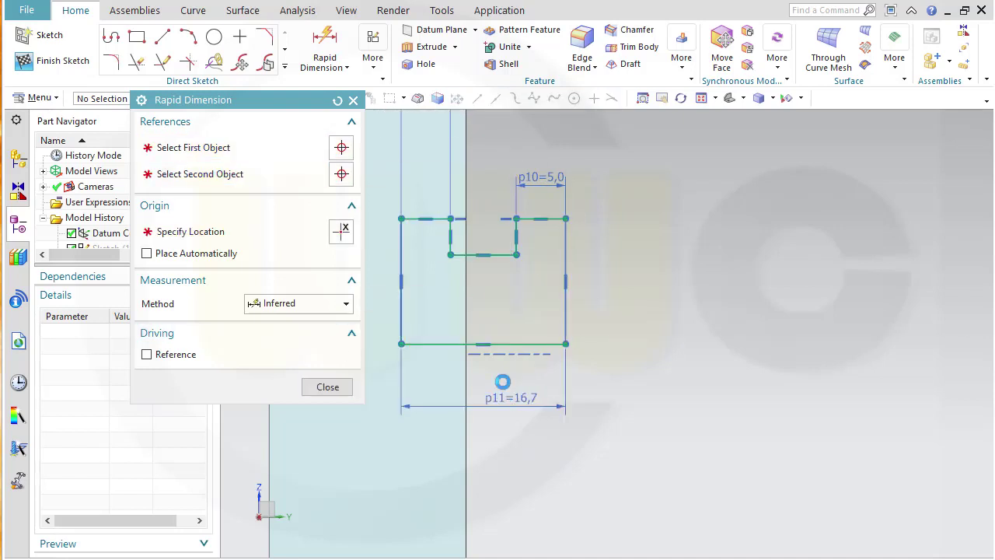
text(40)
key(Return)
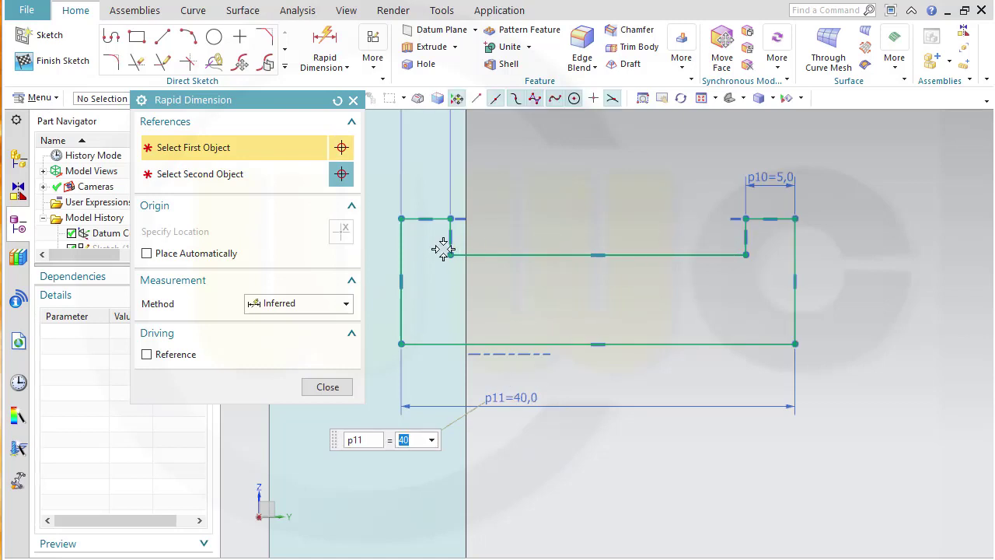
- Dimension the profile's overall height from its base line to the shoulder's upper edge as 42 mm
click(440, 219)
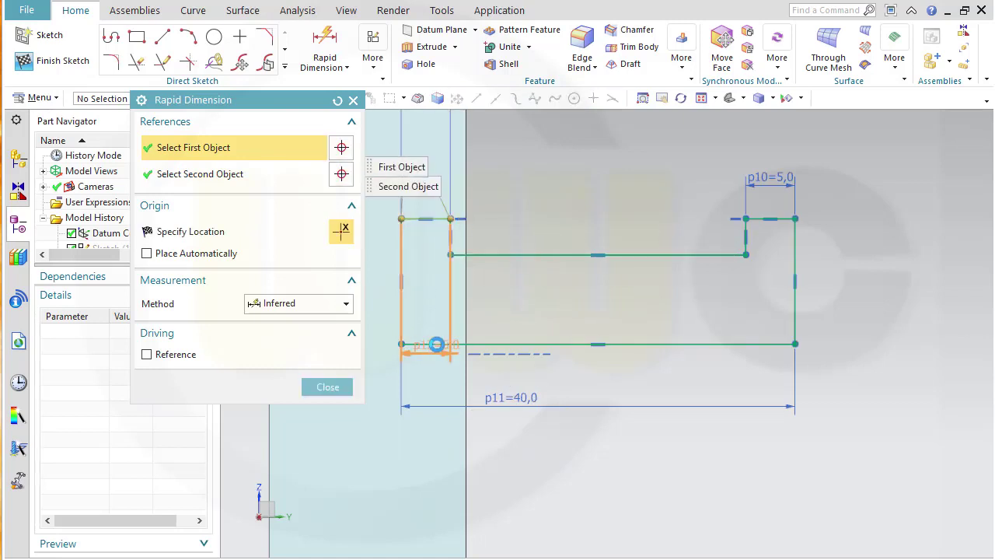
click(438, 345)
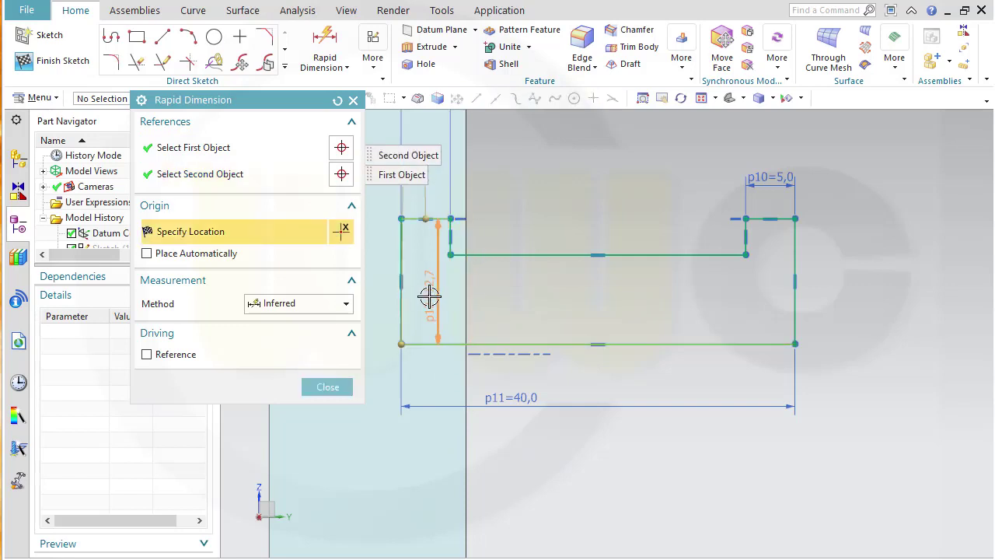
click(859, 278)
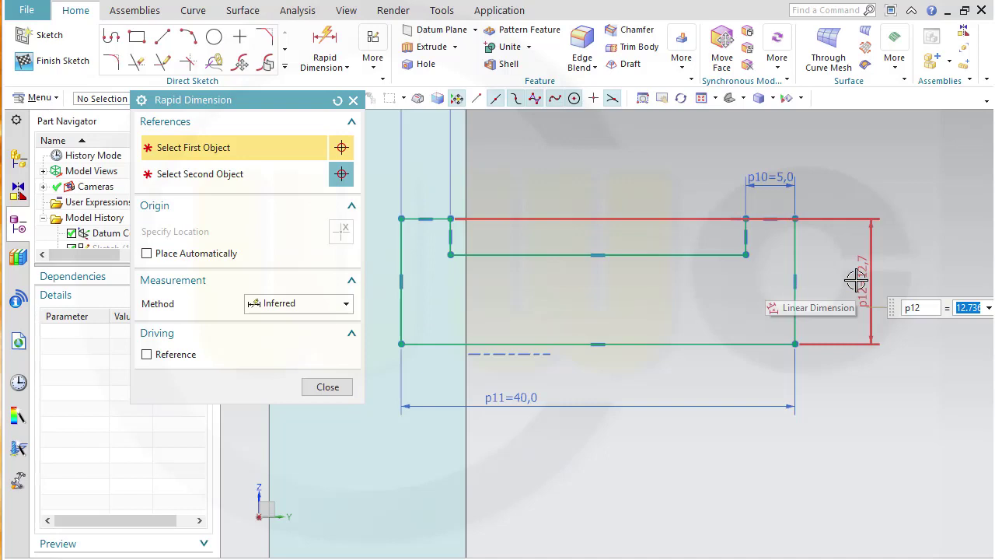
text(42)
key(Return)
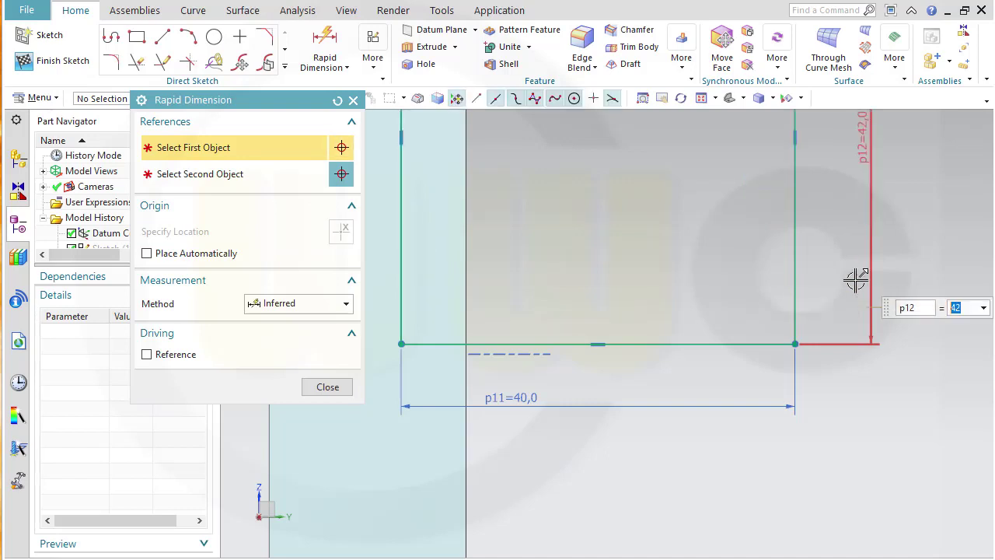
- Dimension the height from the profile's base line to the notch floor as 38 mm and end dimensioning
scroll(744, 210, down, 3)
mouse_move(742, 156)
shift+middle_down()
mouse_move(702, 264)
mouse_move(674, 422)
shift+middle_up()
click(661, 291)
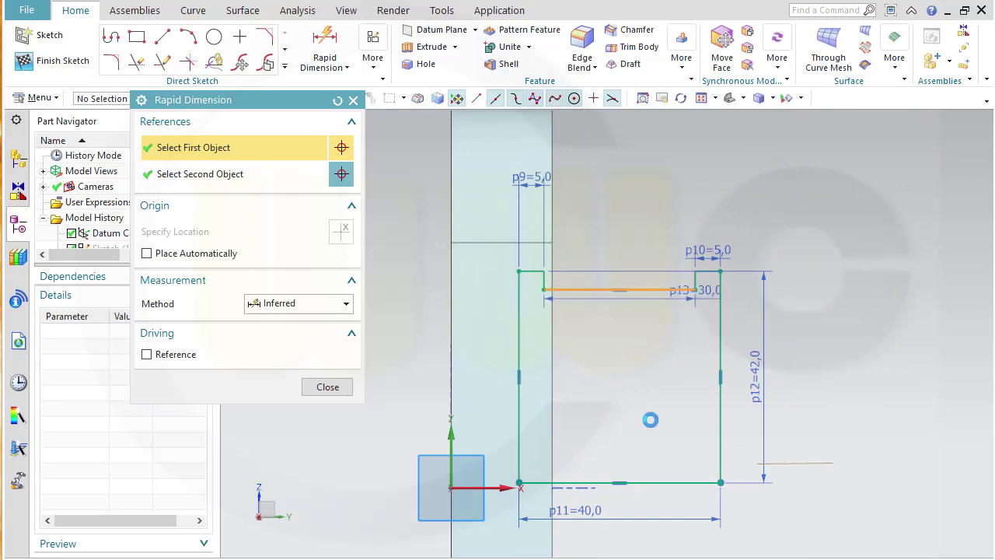
click(655, 476)
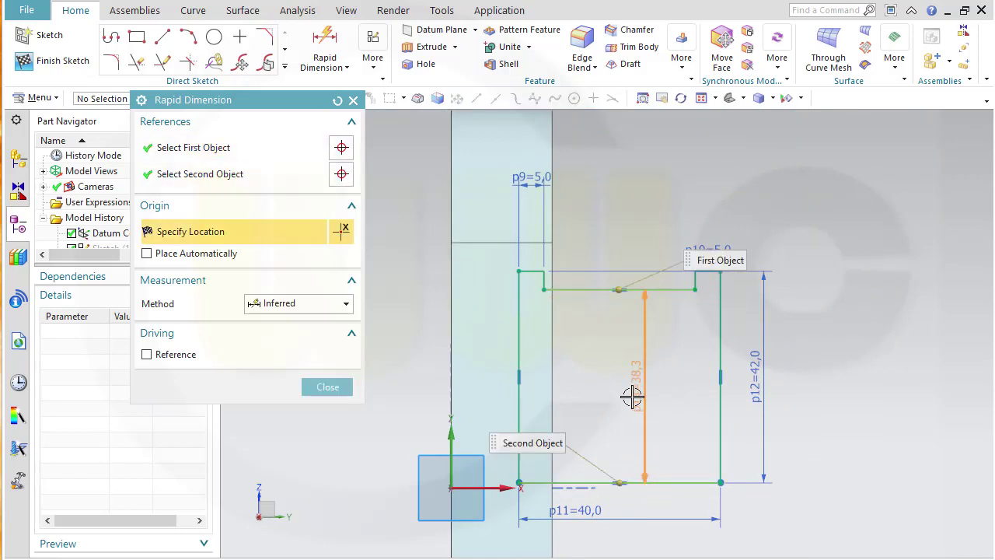
click(631, 397)
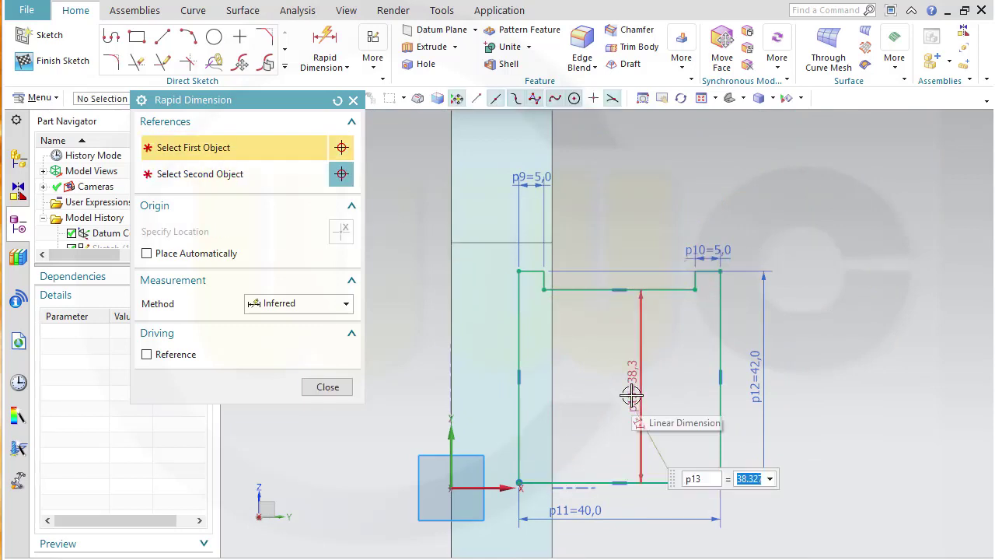
text(38)
key(Return)
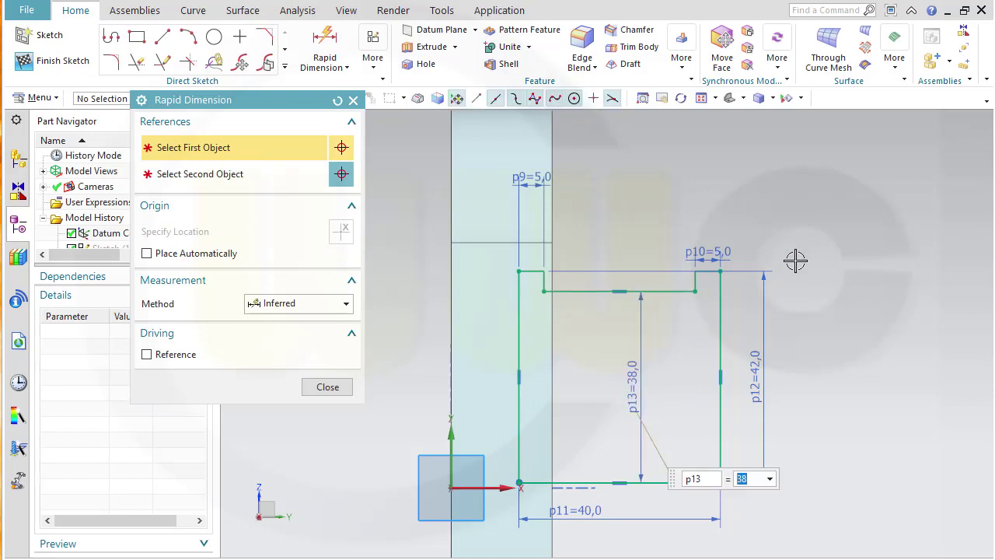
click(328, 388)
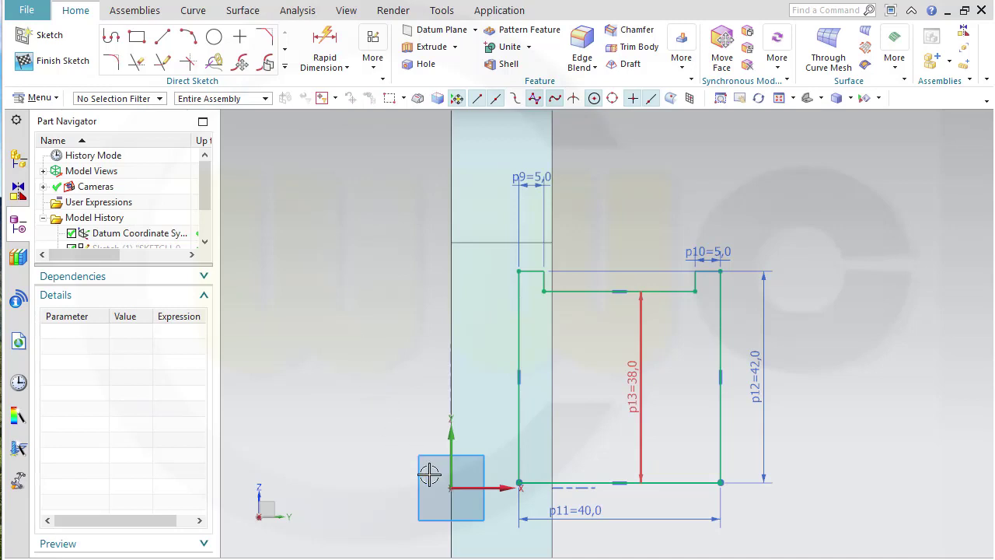
- Constrain the profile's lower-left corner to the horizontal and vertical sketch axes with Point on Curve, and finish the sketch
click(479, 488)
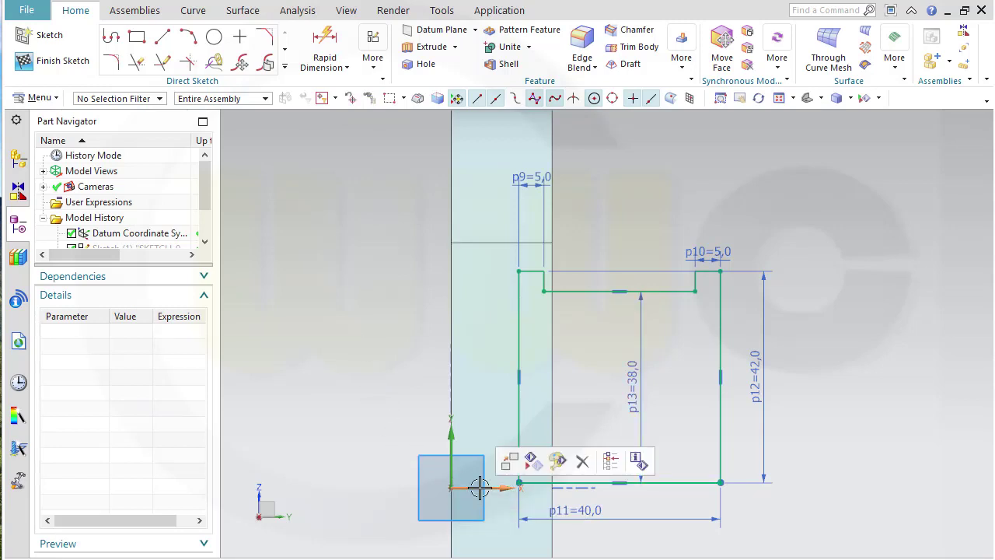
click(520, 483)
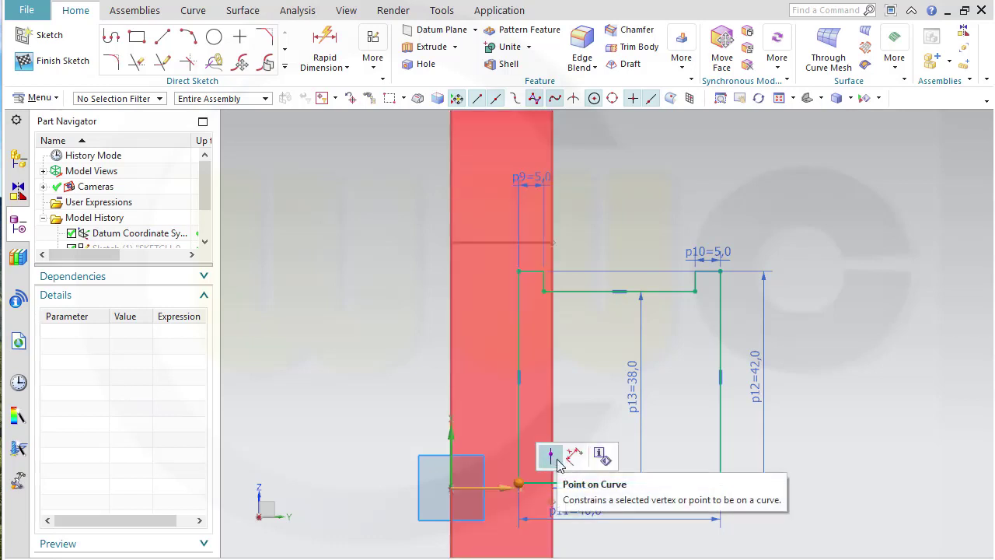
click(553, 458)
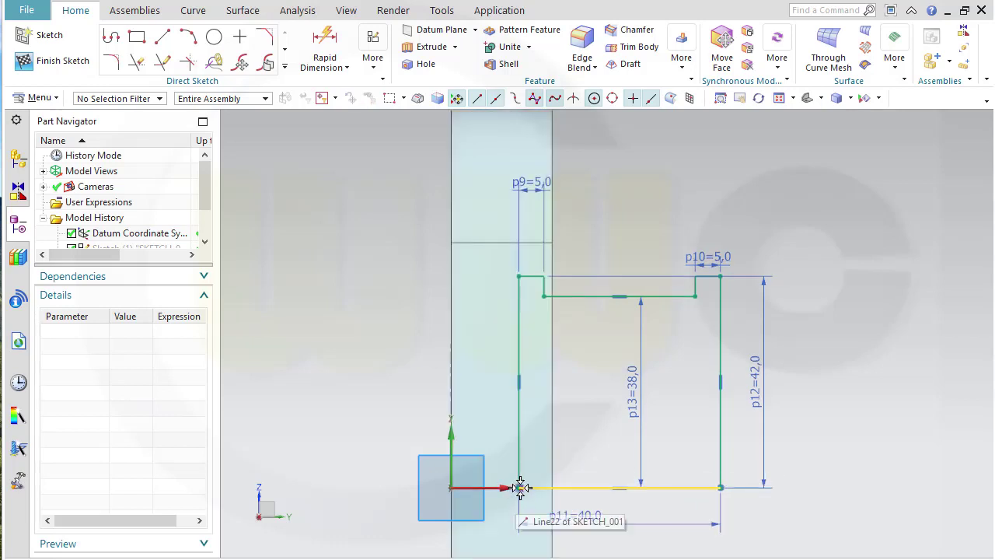
click(521, 488)
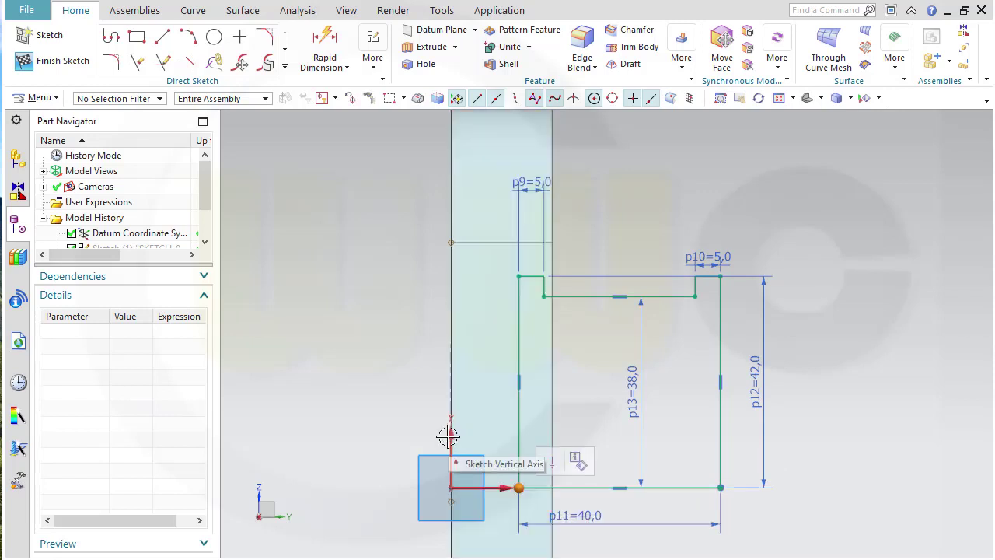
click(448, 437)
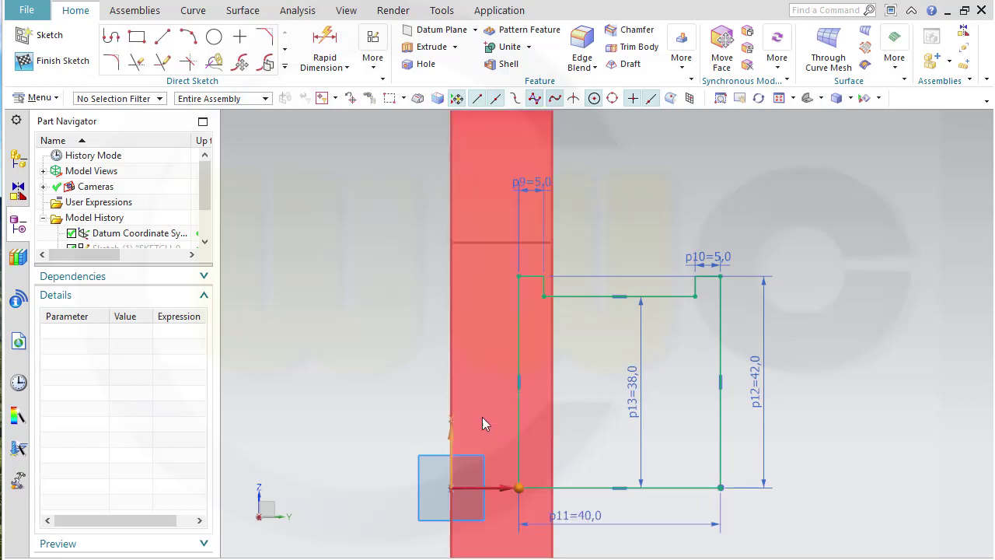
click(478, 409)
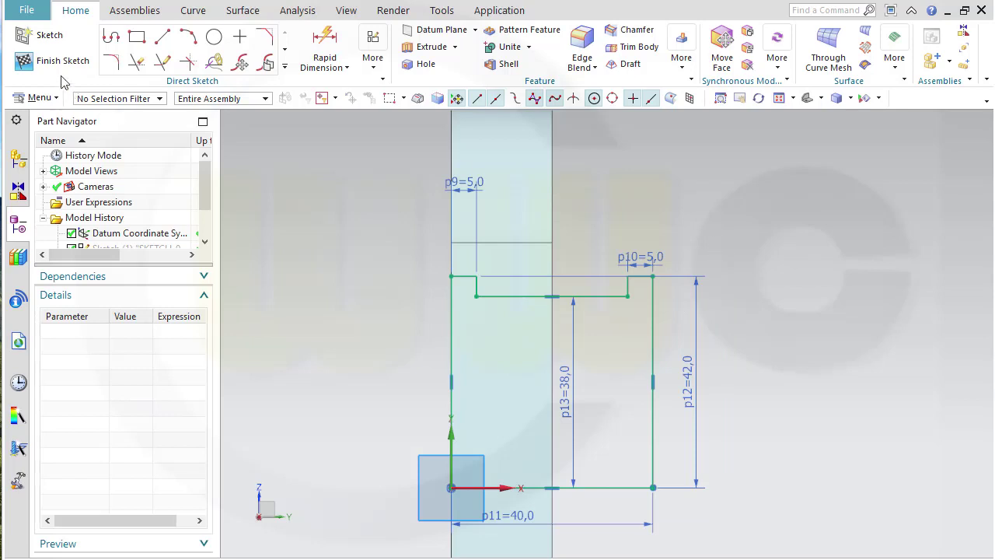
click(24, 62)
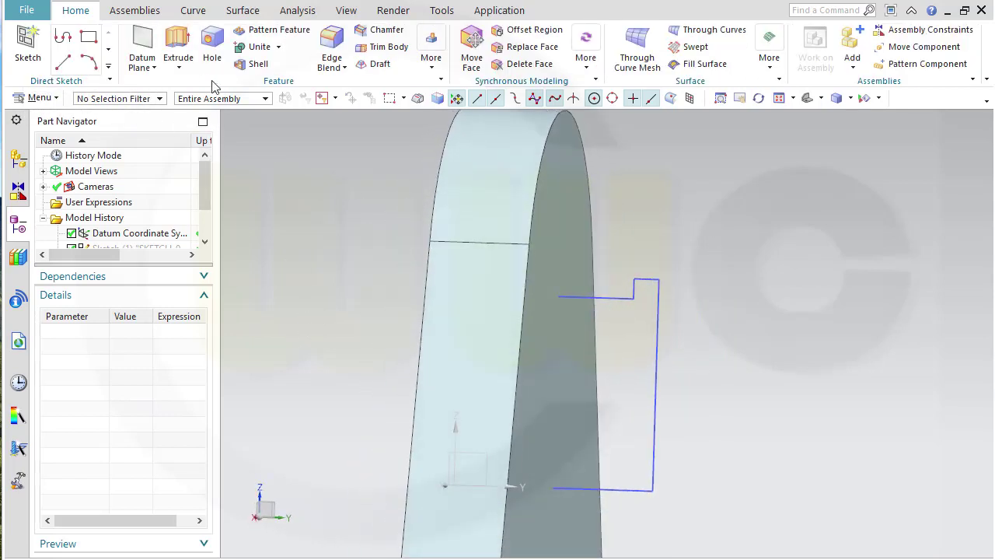
- Revolve the notched profile 360° about its base line with Boolean set to None
click(179, 67)
click(195, 104)
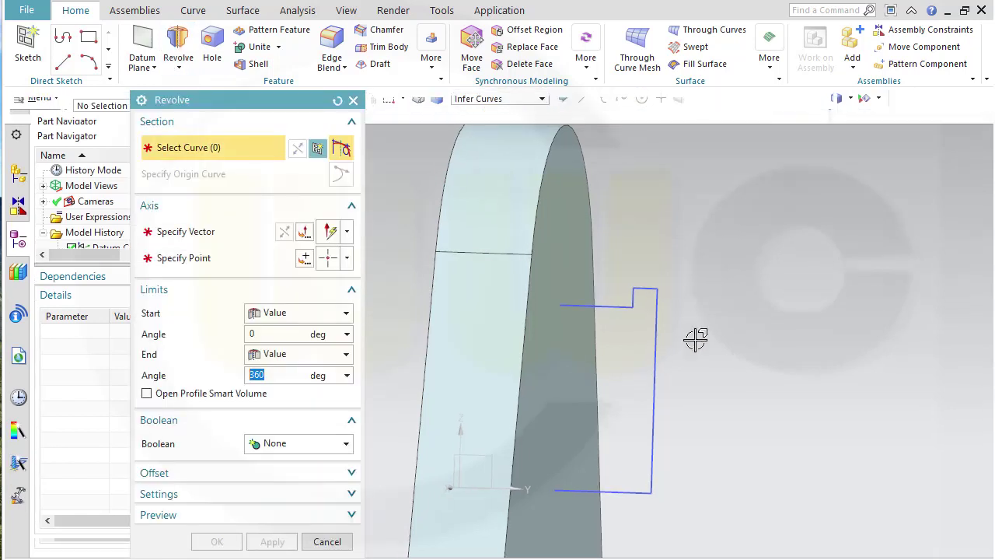
click(613, 489)
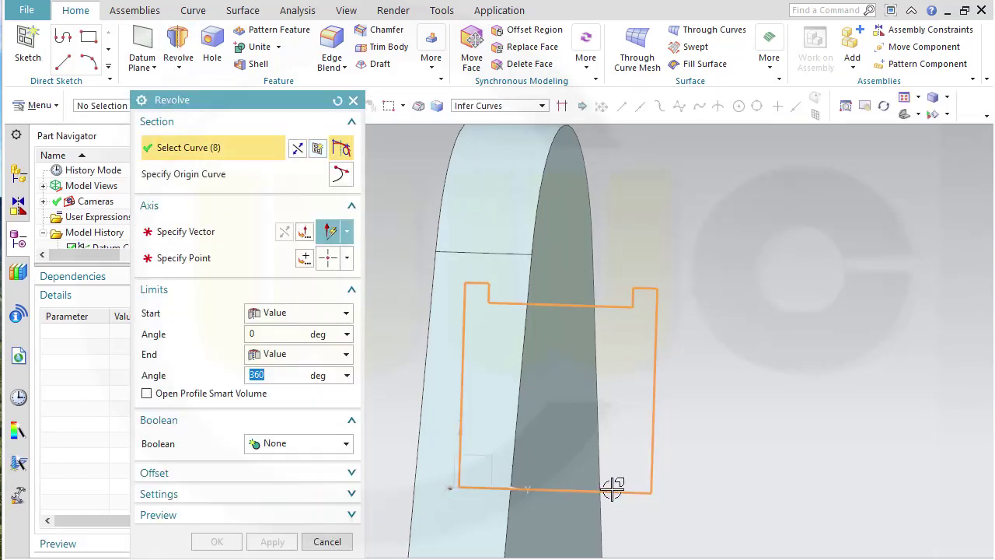
click(168, 232)
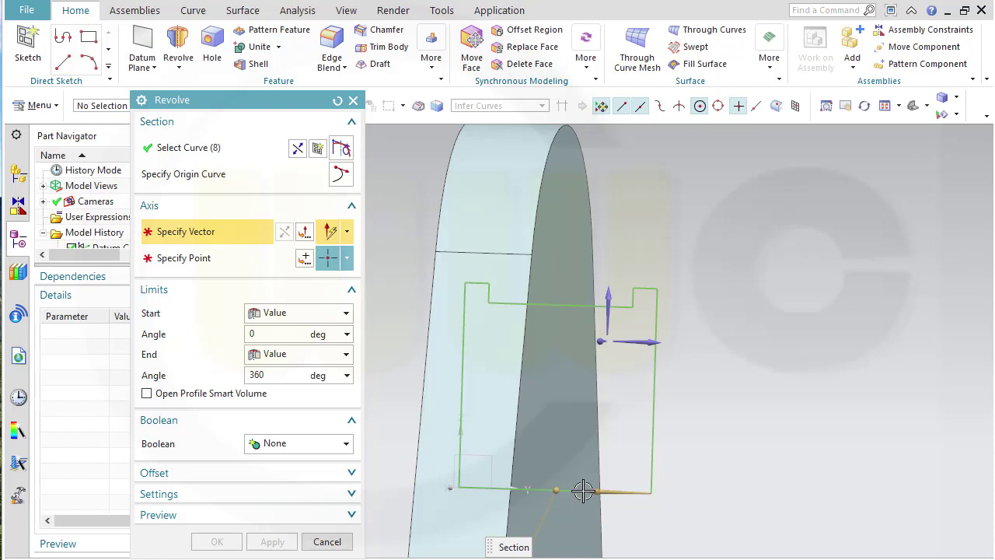
click(486, 487)
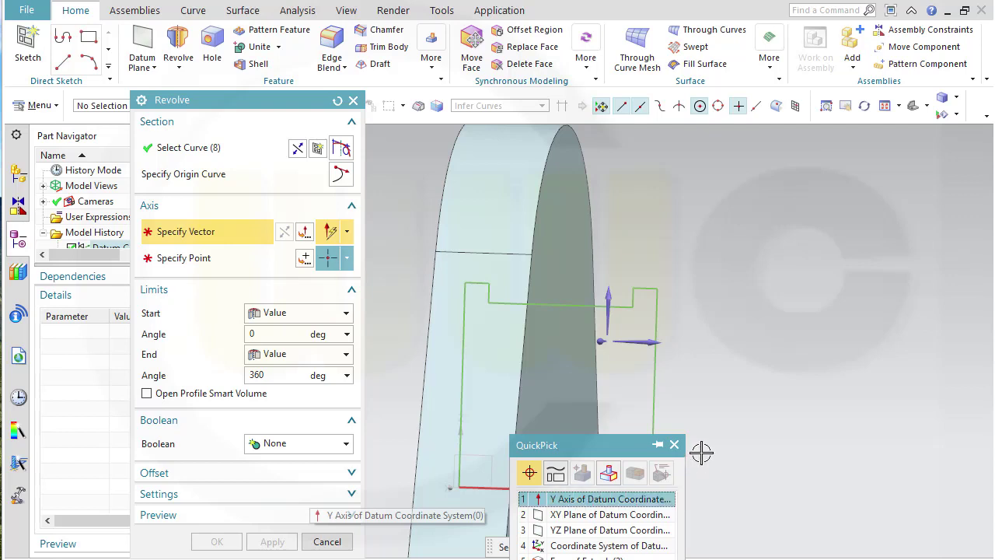
click(674, 445)
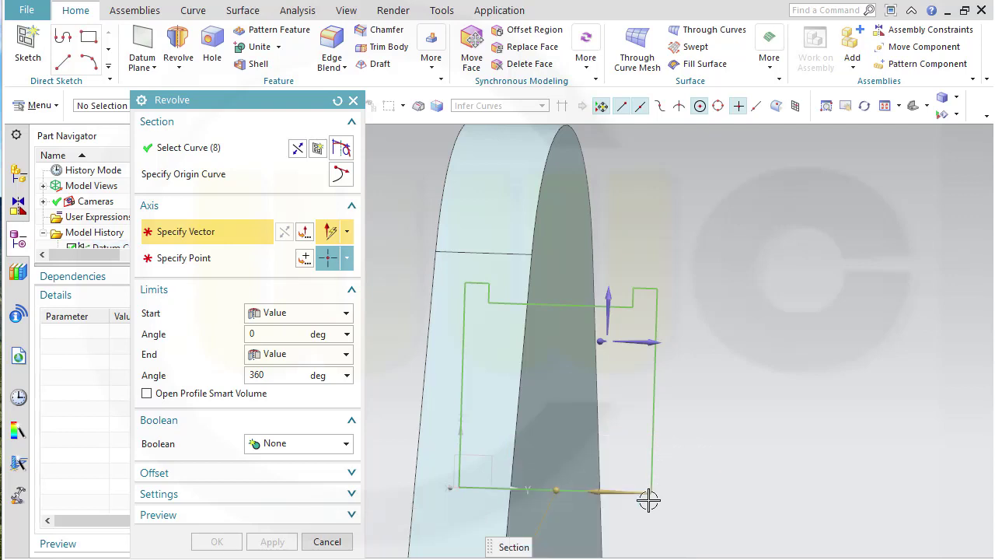
scroll(580, 517, up, 3)
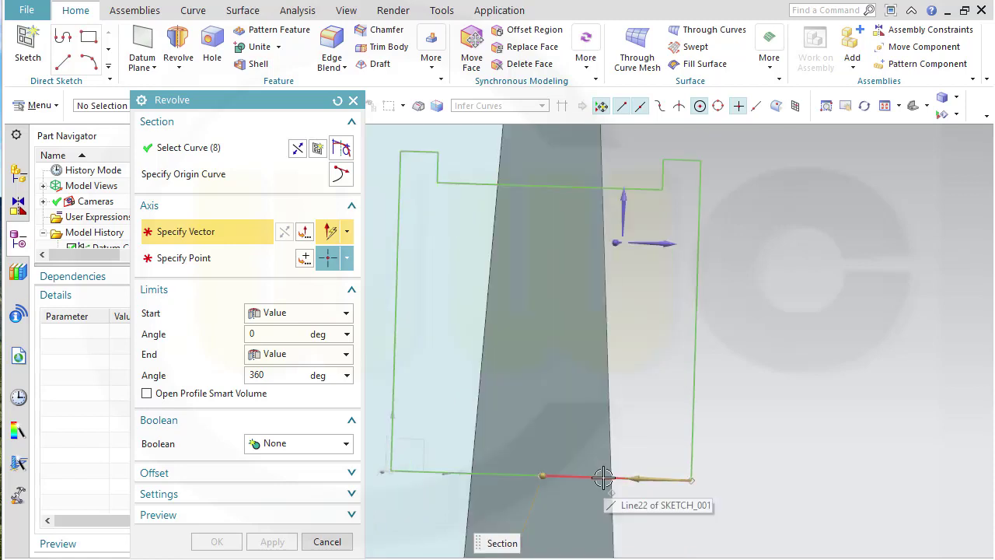
click(603, 477)
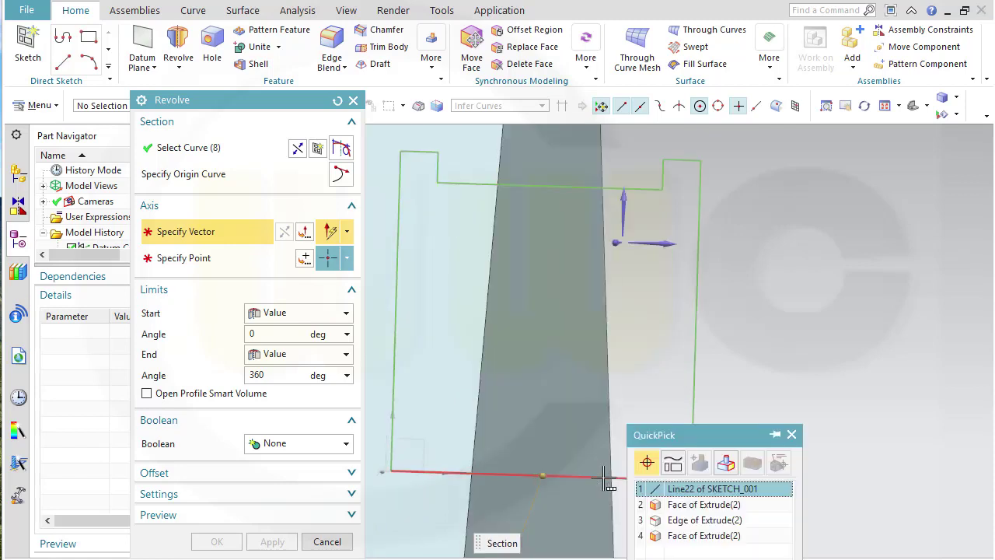
click(672, 487)
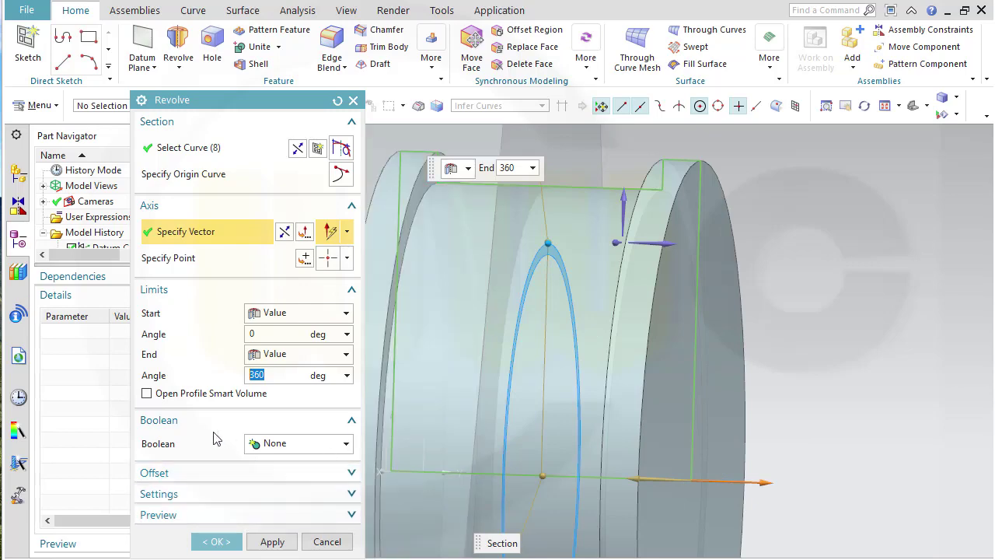
click(228, 548)
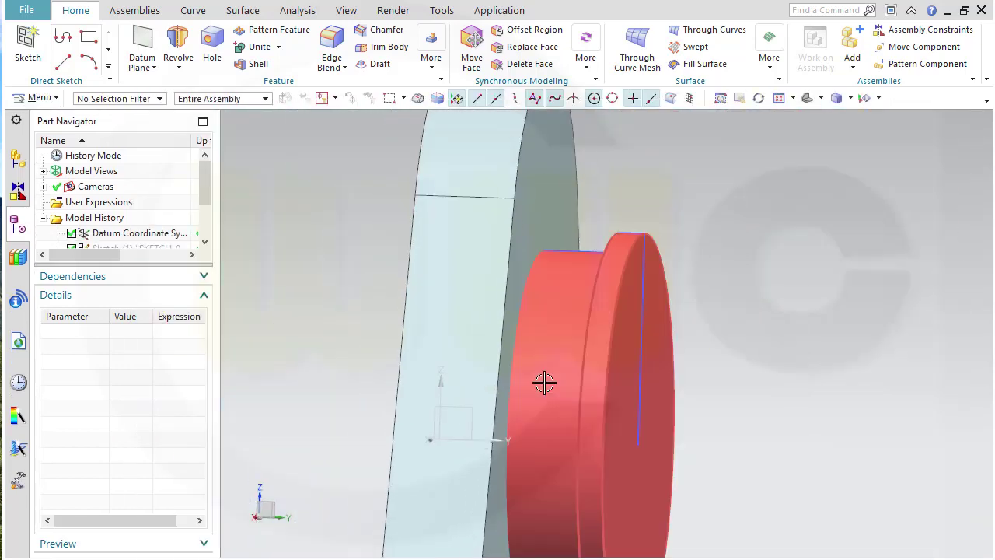
- Hide all sketches in the model with Show and Hide
right_click(396, 3)
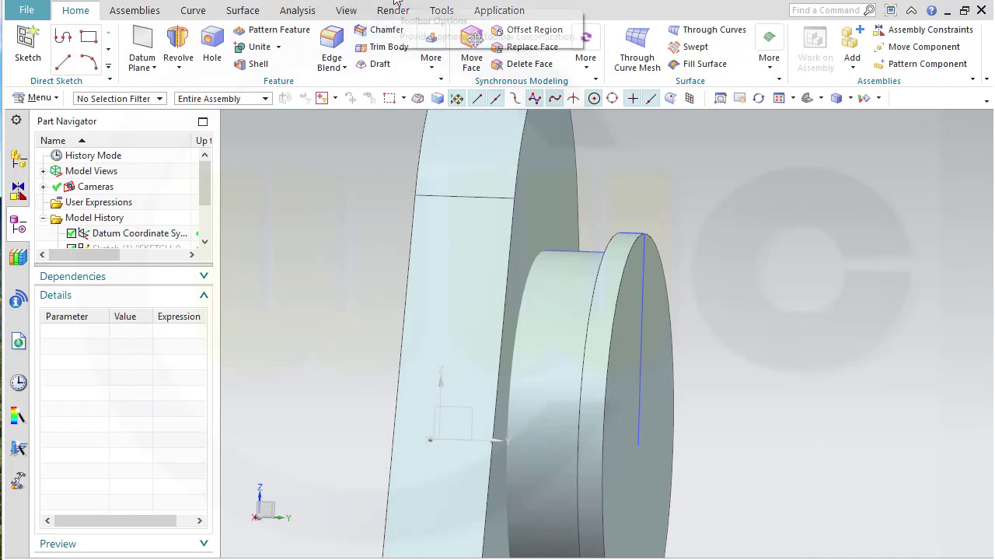
key(Escape)
click(393, 2)
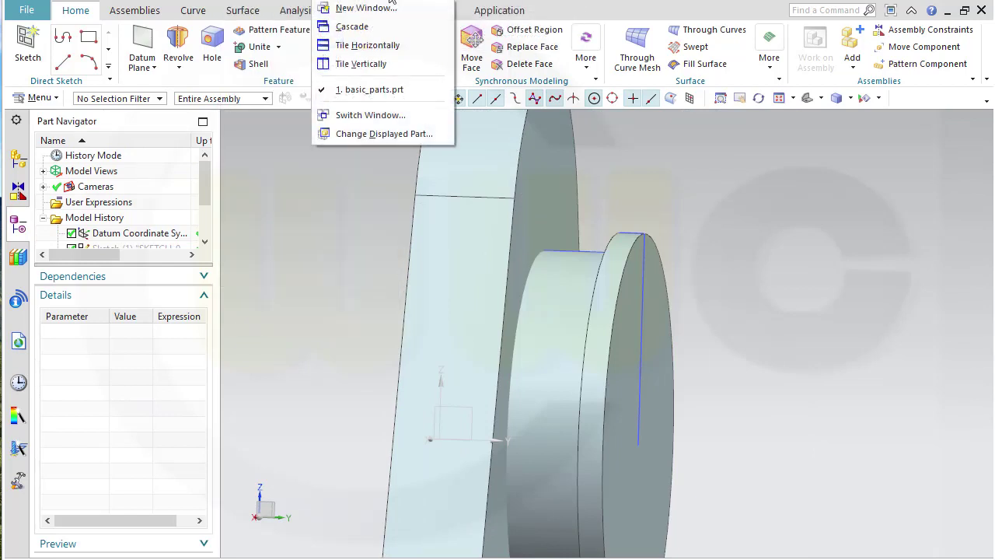
click(383, 2)
click(381, 2)
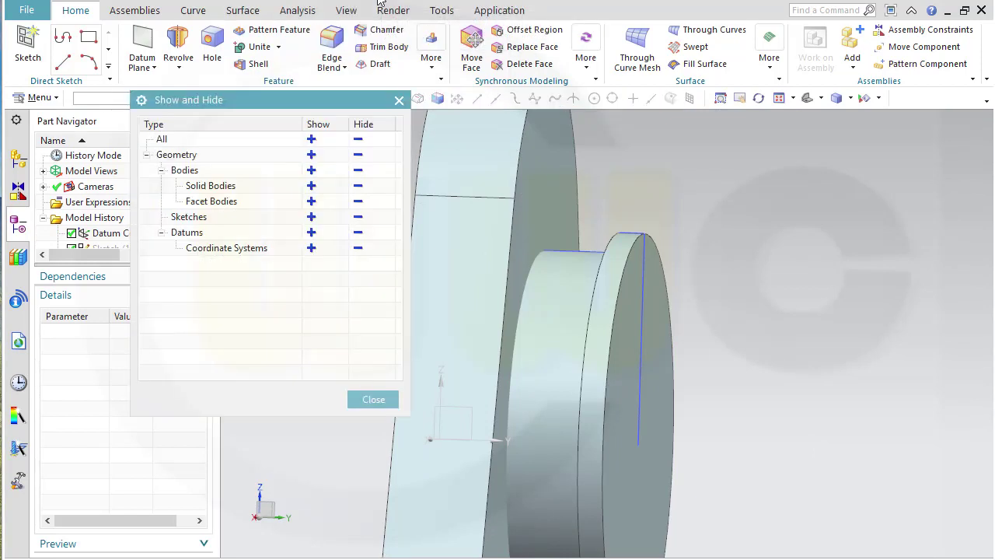
click(357, 217)
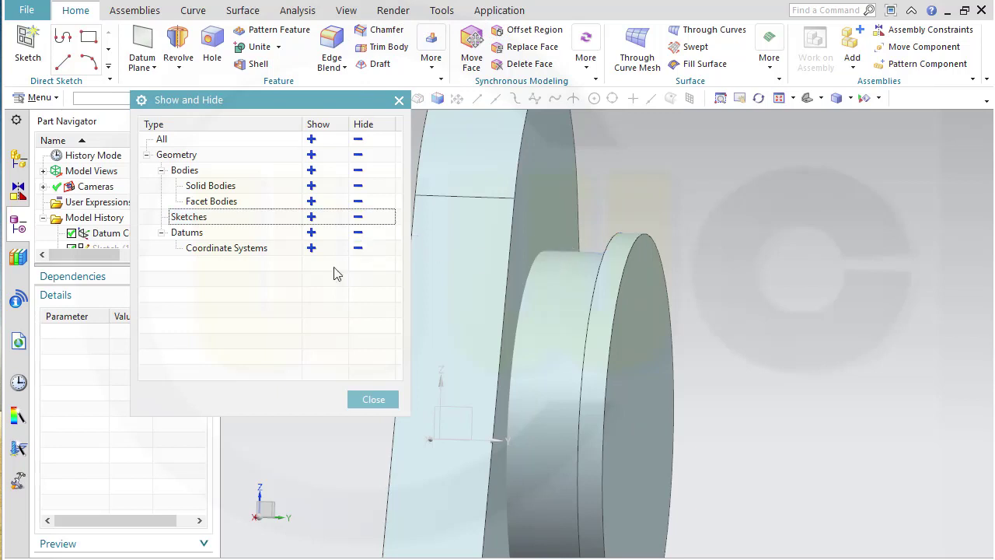
click(363, 401)
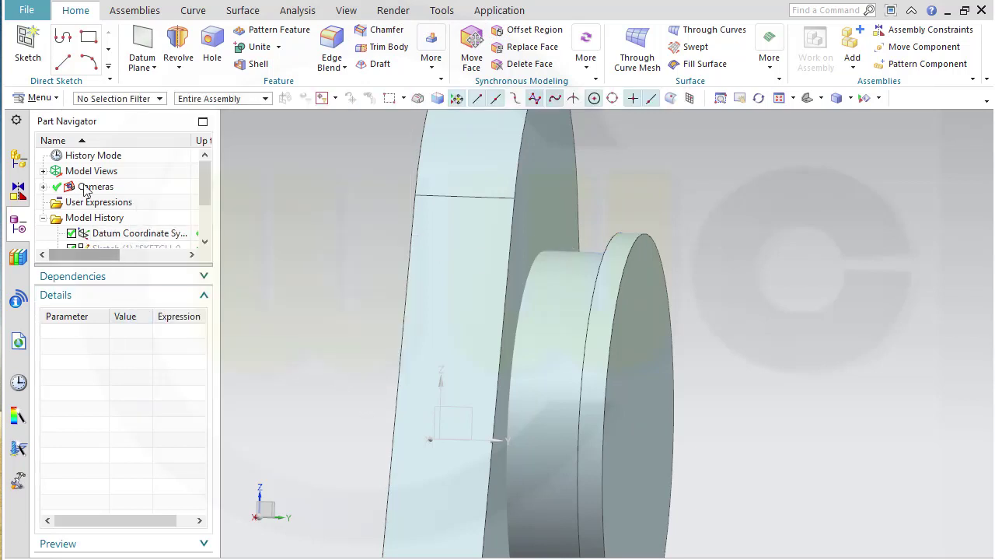
- Turn off Timestamp Order in the Part Navigator, enlarge its list, and rename the extruded solid body CW
right_click(112, 139)
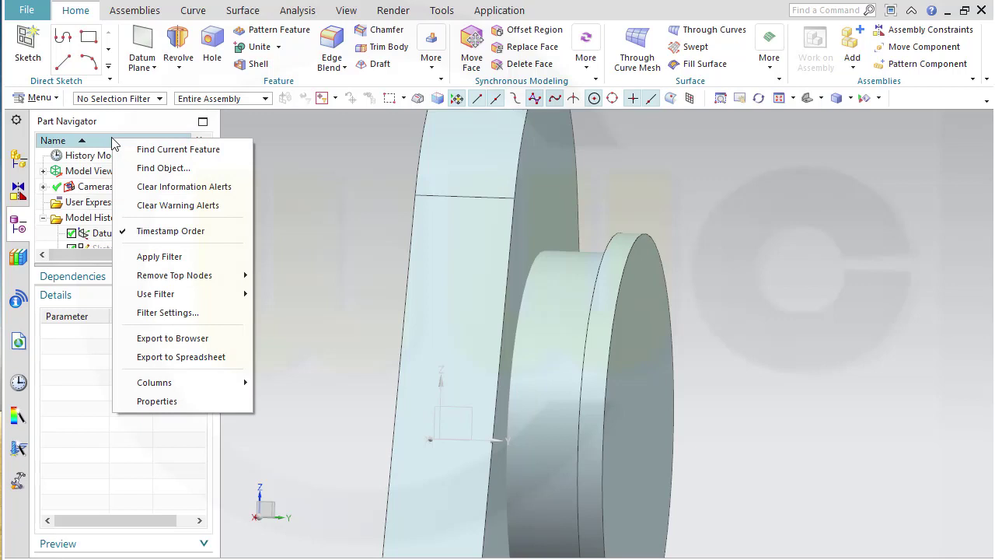
click(163, 231)
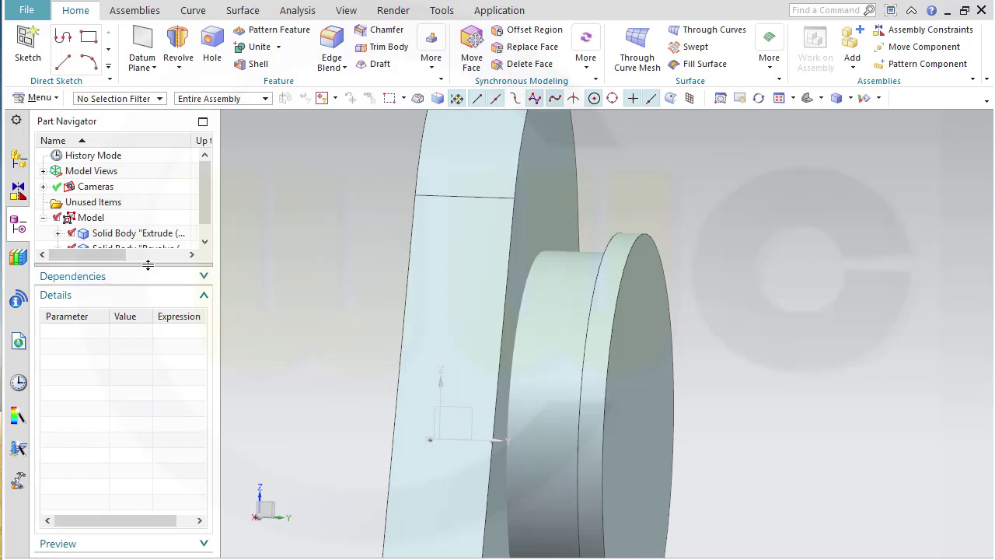
drag(149, 265, 152, 336)
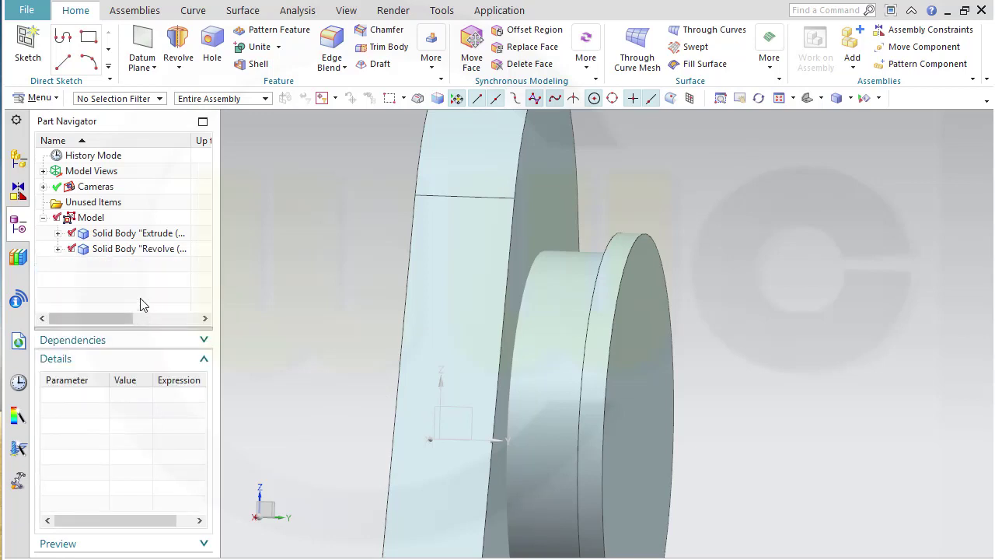
click(112, 233)
click(114, 235)
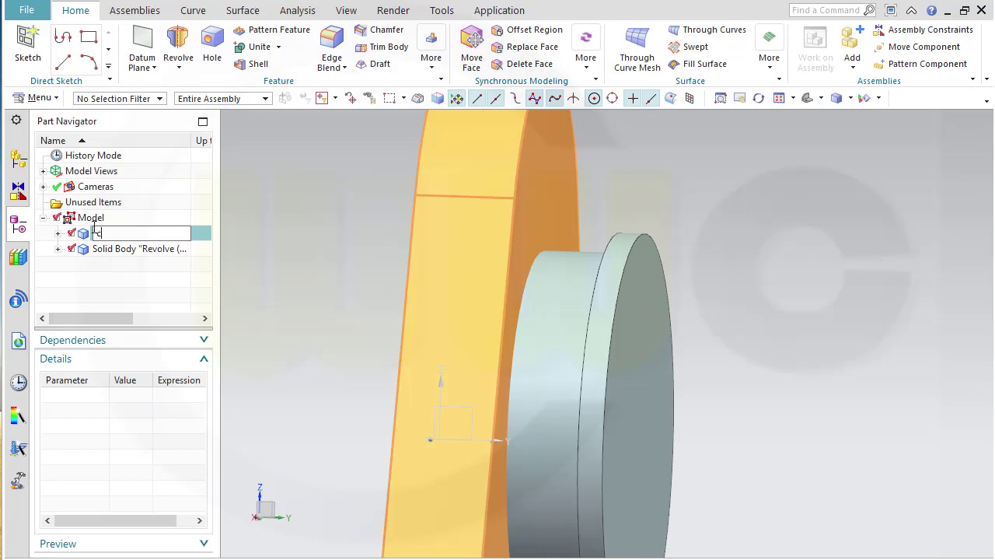
text(cw)
key(Return)
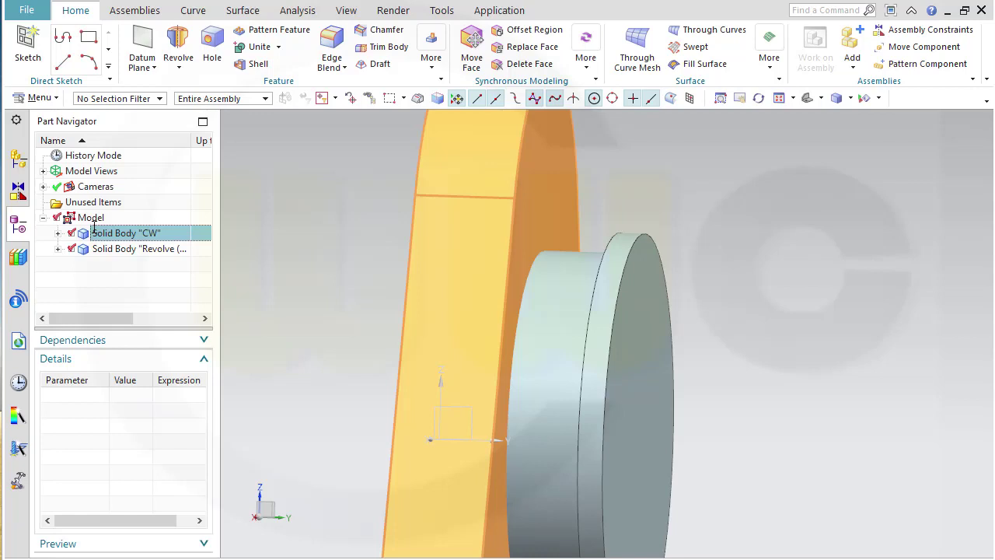
- Rename the revolved solid body imbj and clear the selection
click(99, 254)
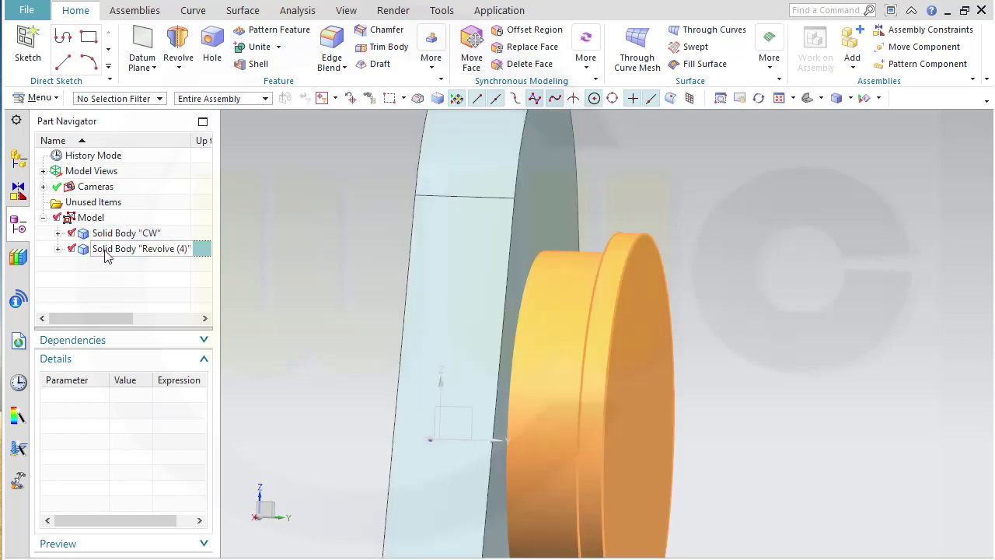
click(106, 251)
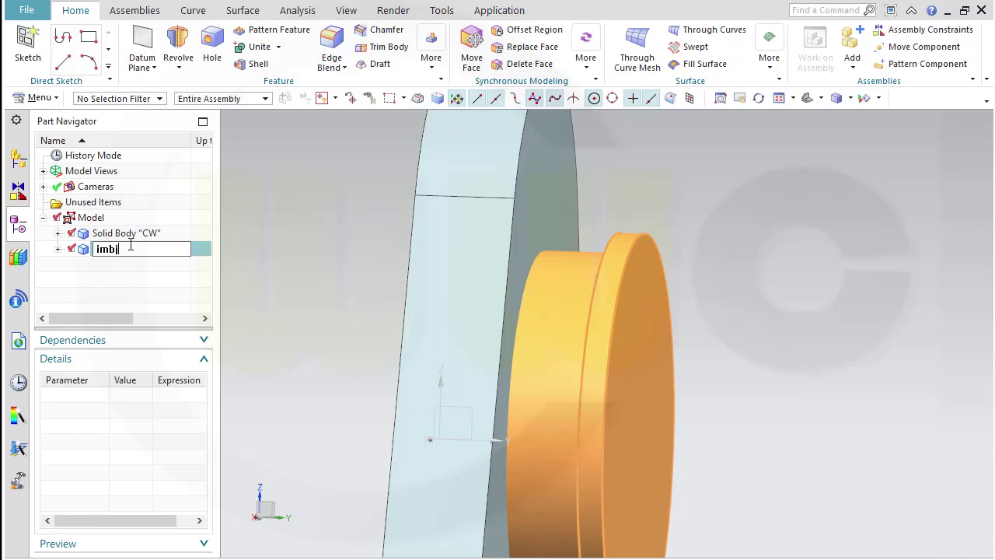
key(Return)
click(754, 232)
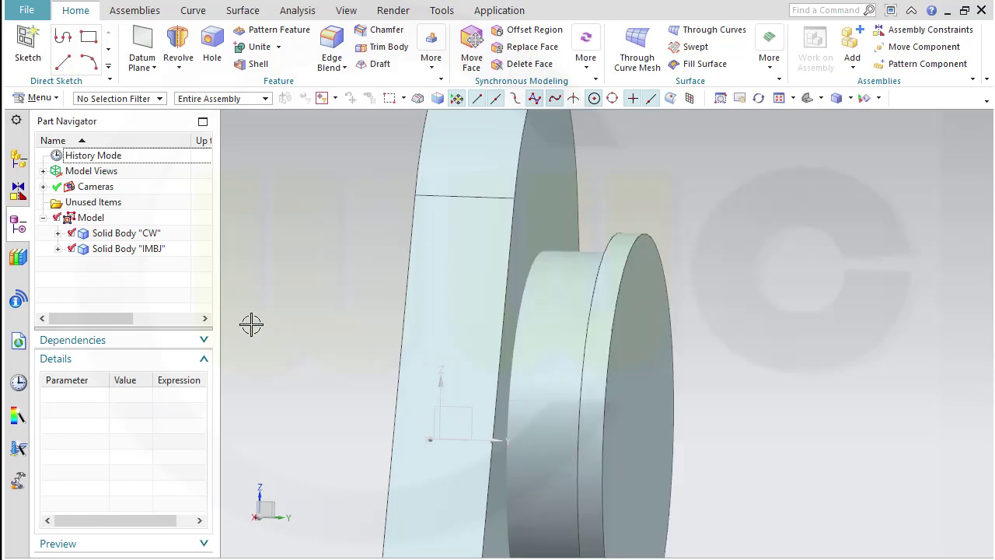
- Turn Timestamp Order back on in the Part Navigator to list the model history
click(17, 165)
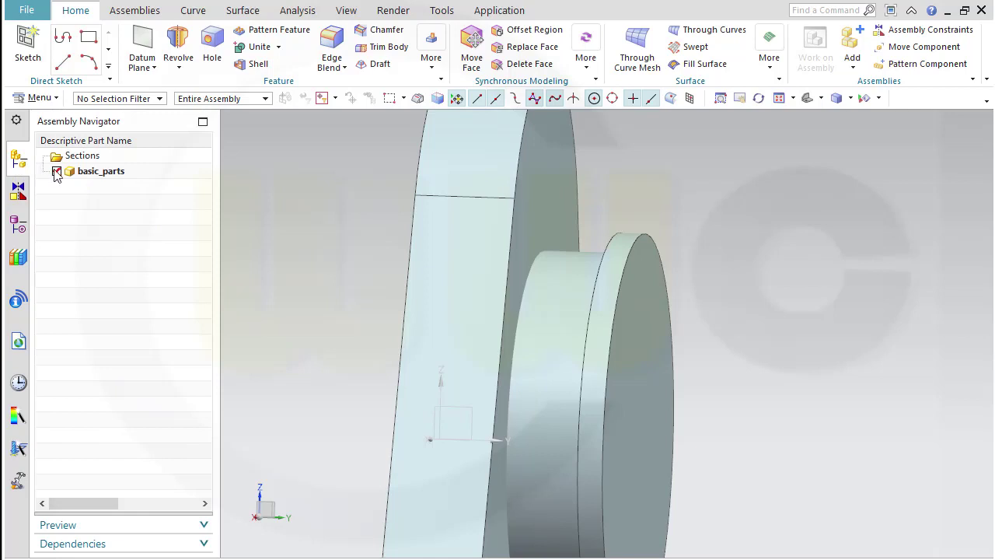
click(19, 224)
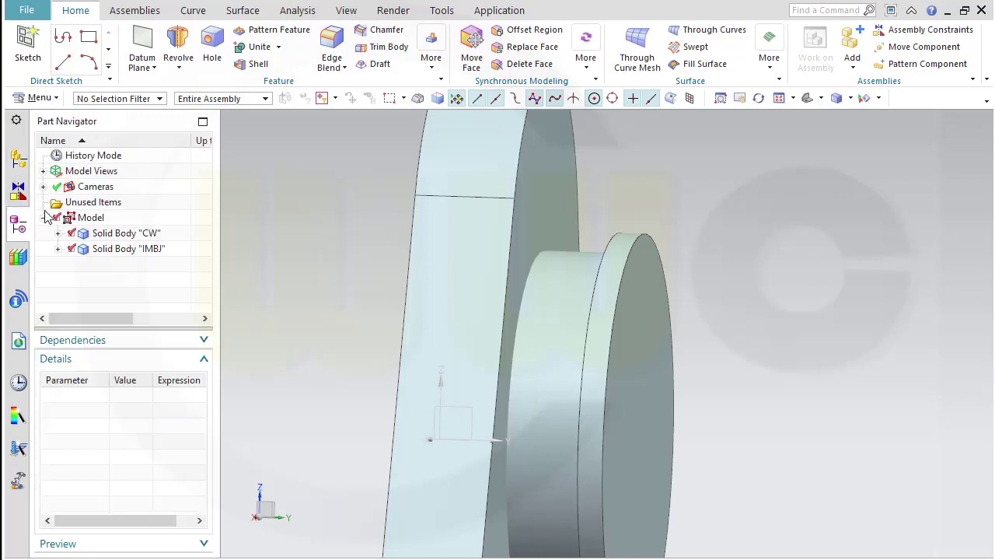
right_click(114, 142)
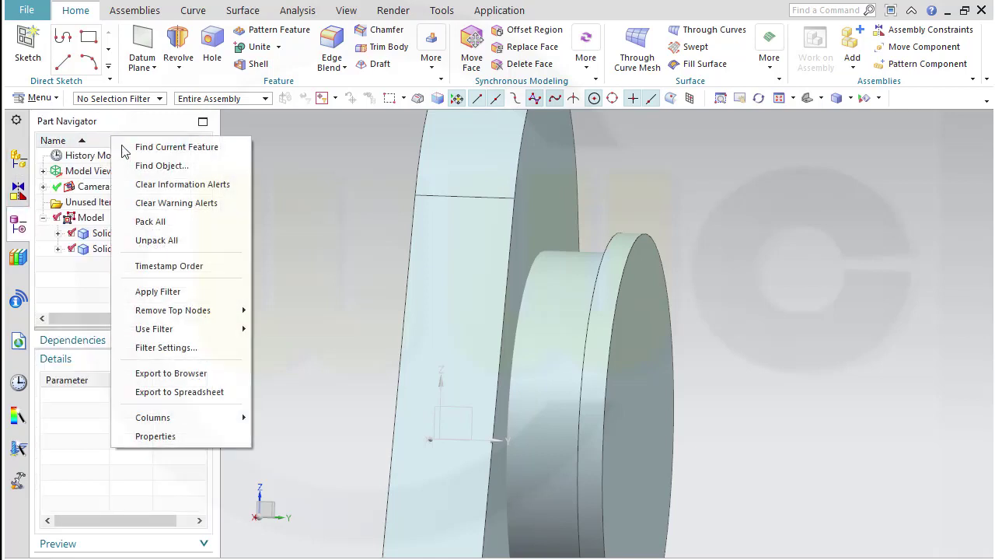
click(179, 266)
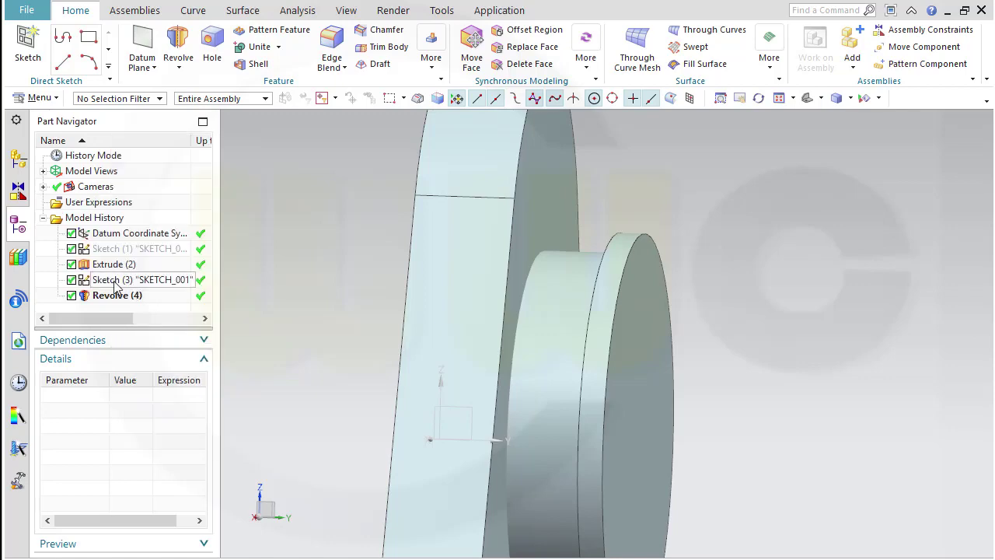
- Copy the notched journal sketch SKETCH_001 and paste it as a new feature
right_click(114, 280)
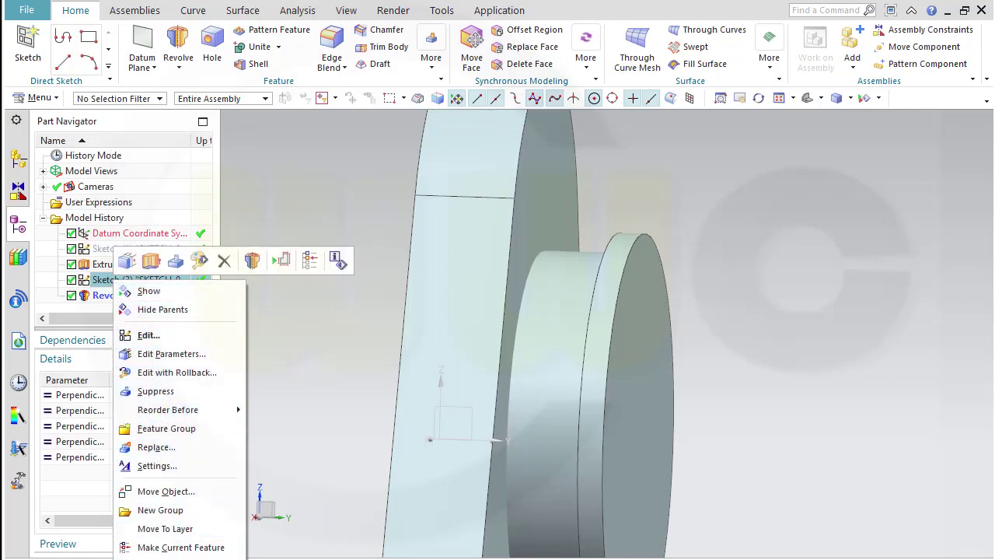
click(295, 407)
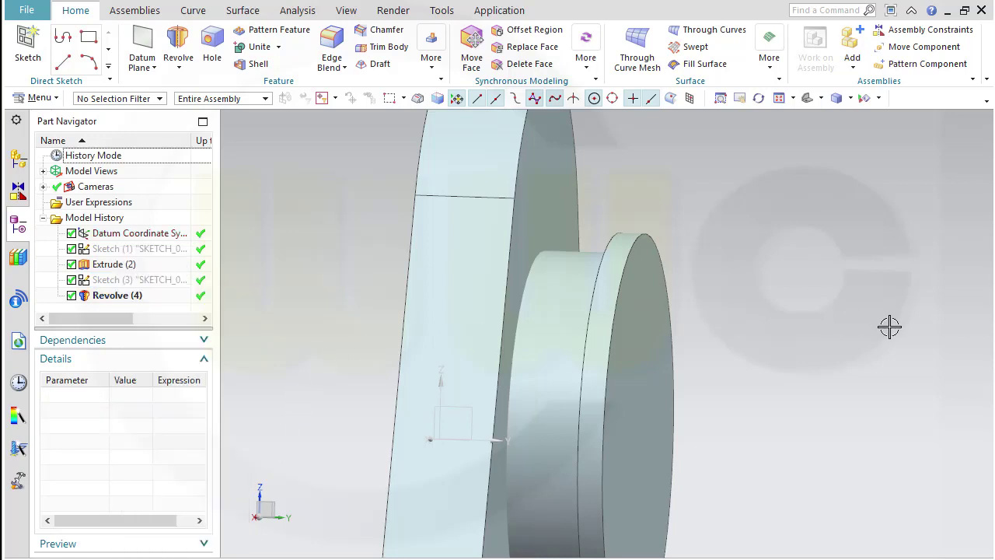
key(ctrl+v)
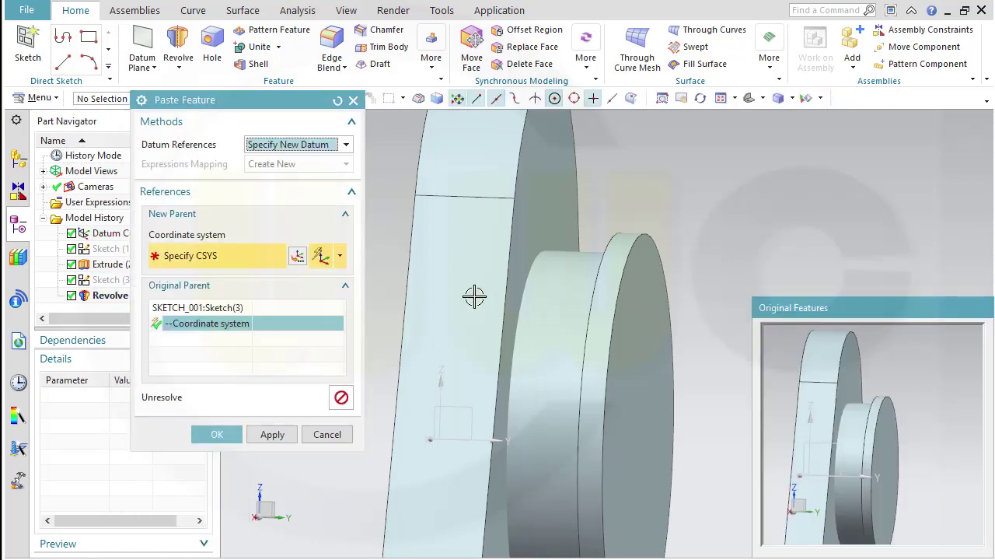
click(211, 438)
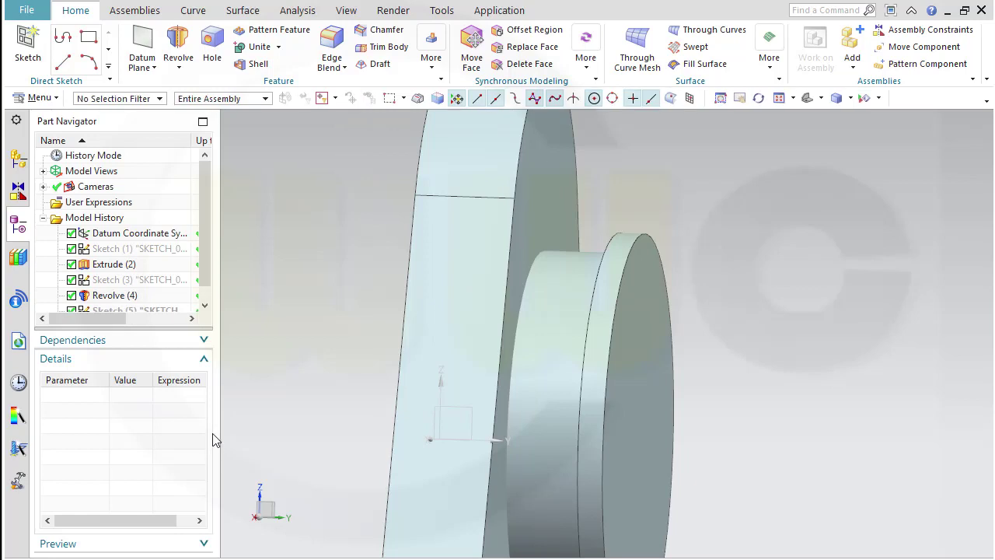
- Set the notch floor height, parameter p22, of the pasted sketch to 24 mm
click(205, 305)
click(58, 298)
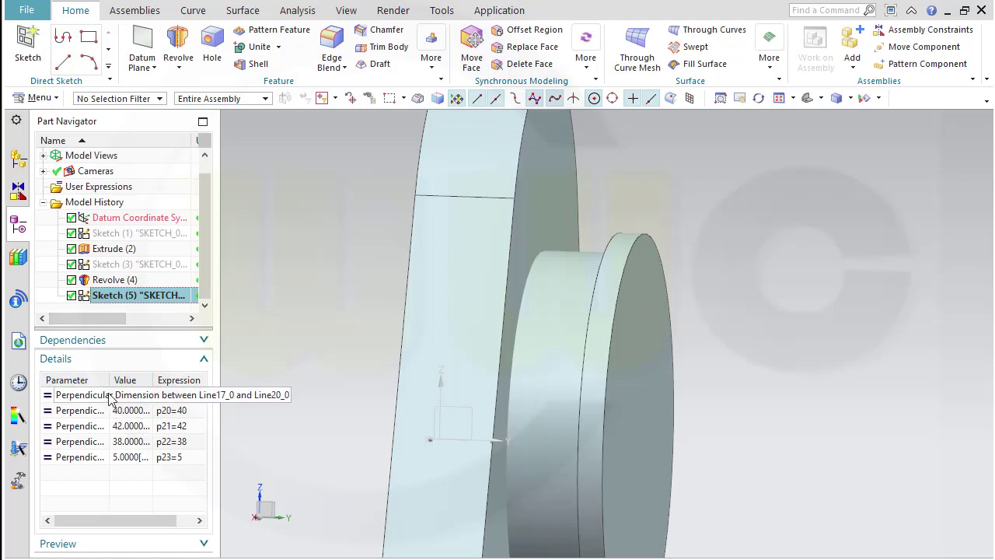
double_click(128, 410)
text(40)
key(Return)
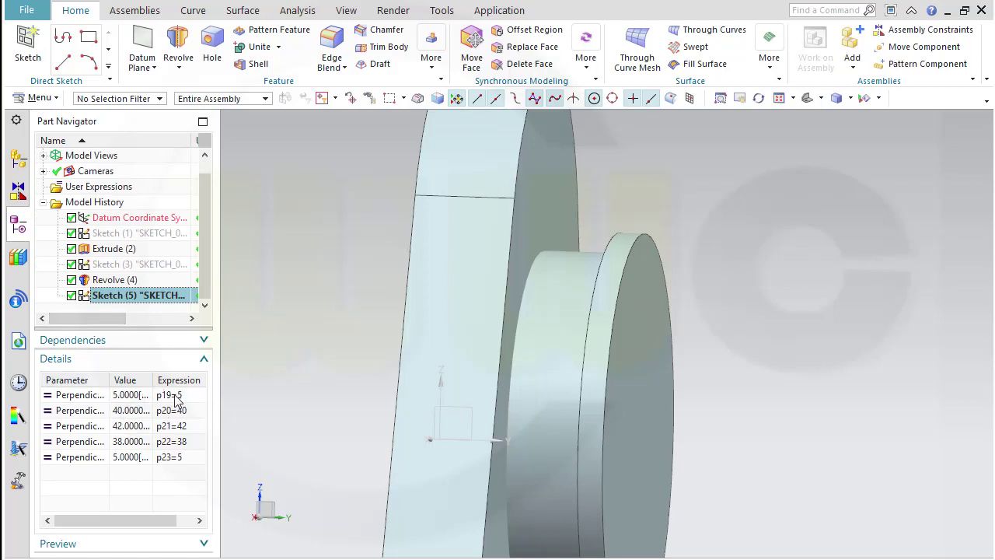
click(143, 444)
click(143, 445)
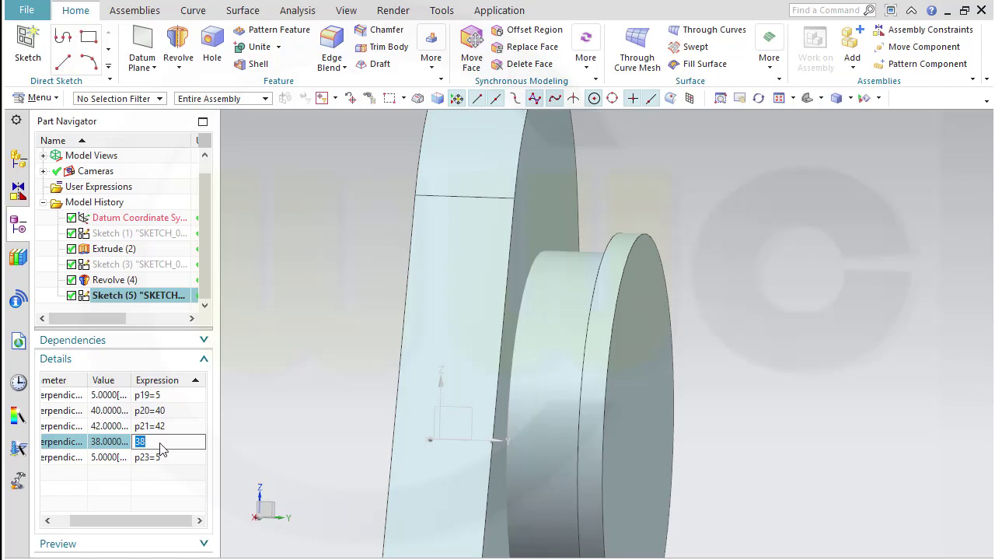
text(24)
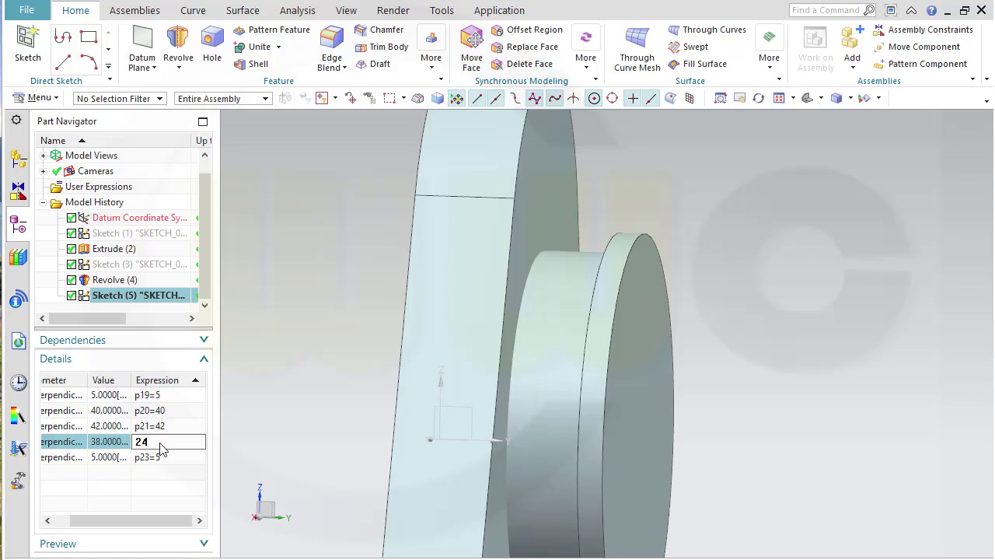
key(Return)
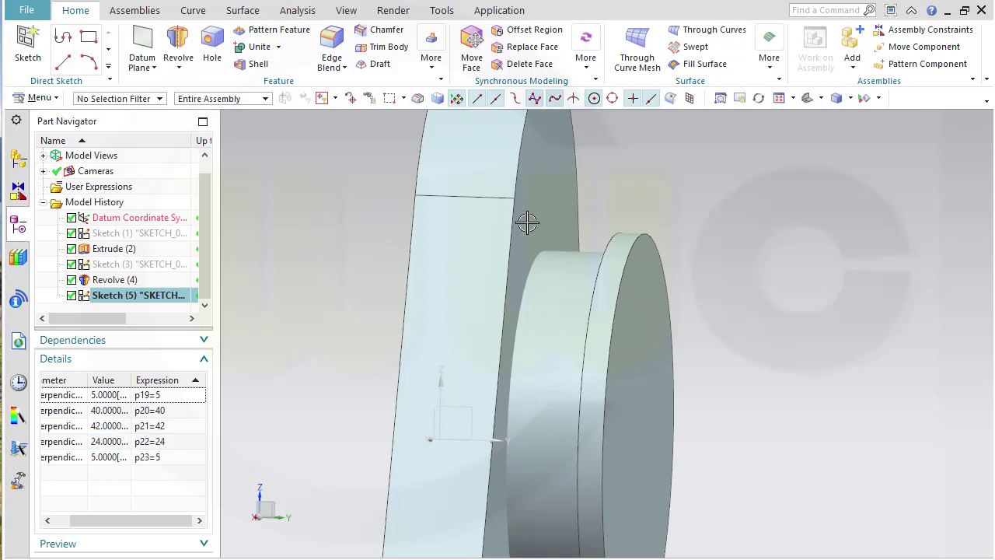
- Set the overall shoulder height, parameter p21, of the pasted sketch to 28 mm and clear the selection
click(114, 430)
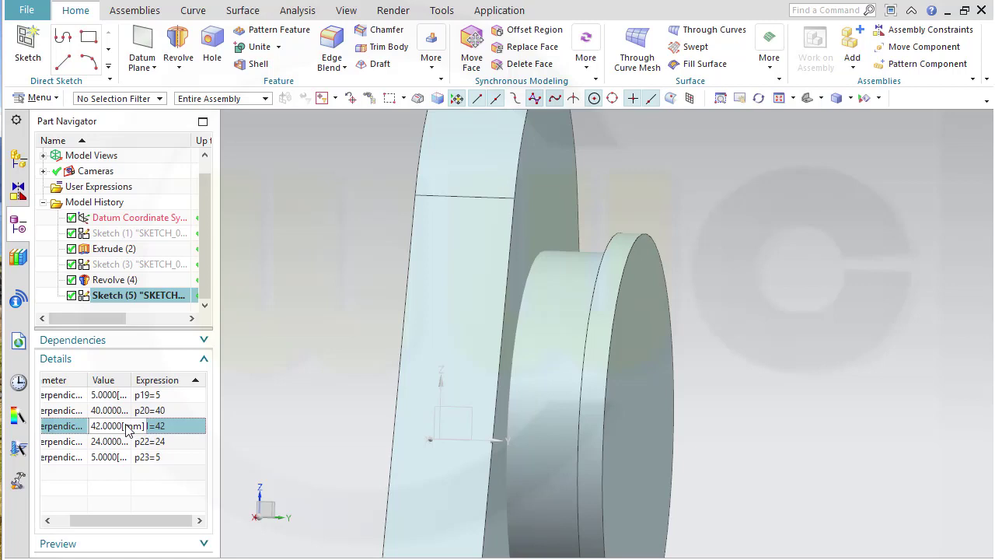
double_click(122, 430)
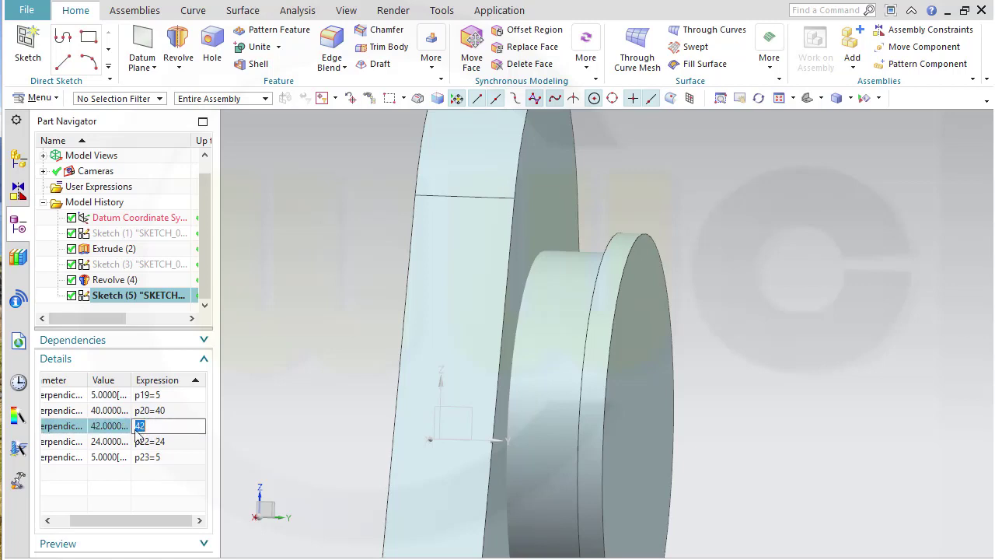
key(Return)
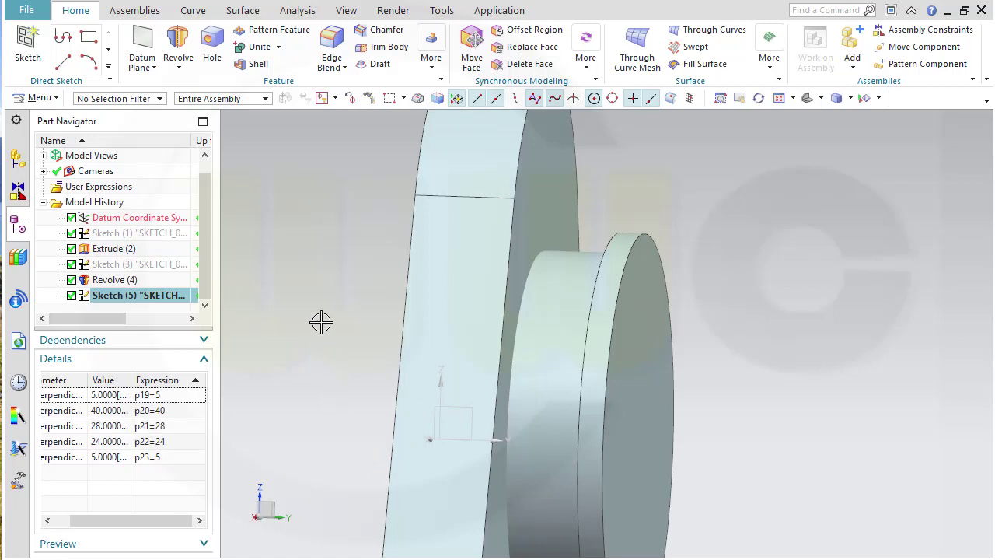
click(296, 282)
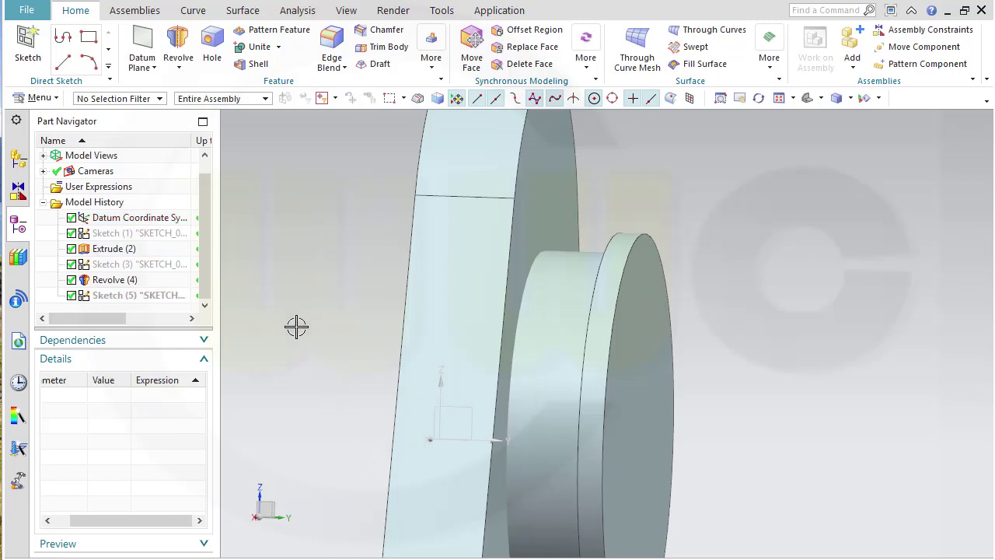
- Hide the revolved journal body and the extruded web body
scroll(299, 334, down, 2)
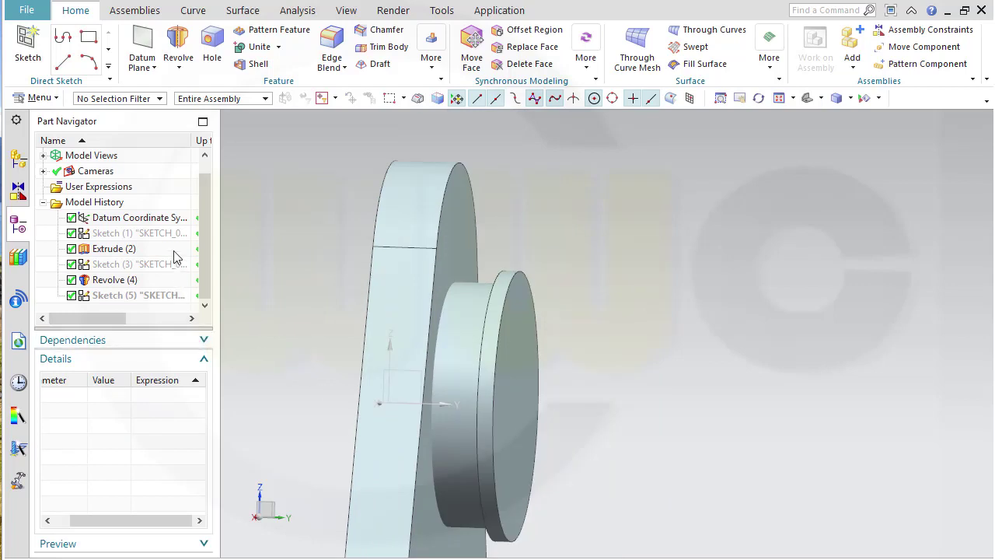
right_click(455, 353)
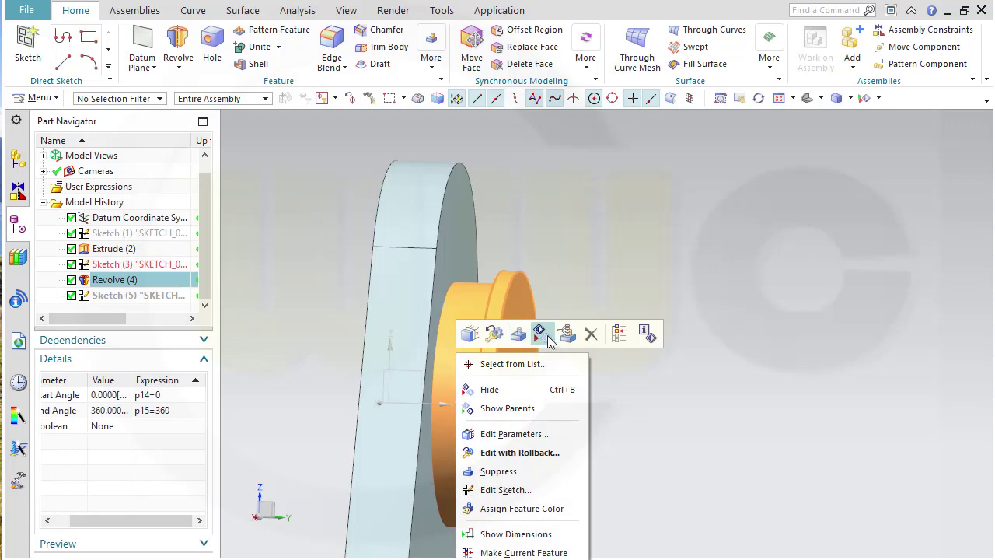
click(490, 393)
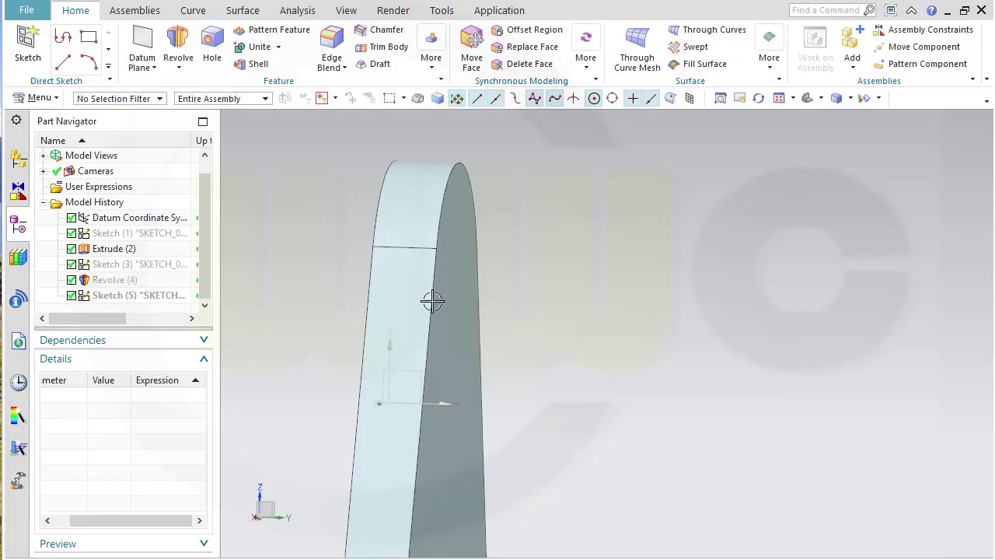
right_click(403, 301)
click(434, 336)
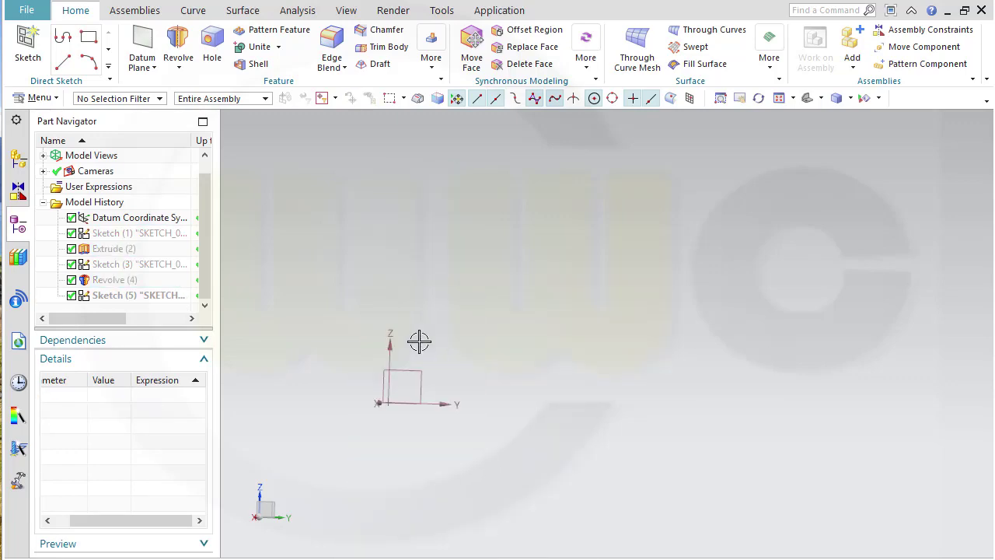
- Show the hidden pasted sketch, Sketch (5), in the model
click(127, 297)
right_click(127, 297)
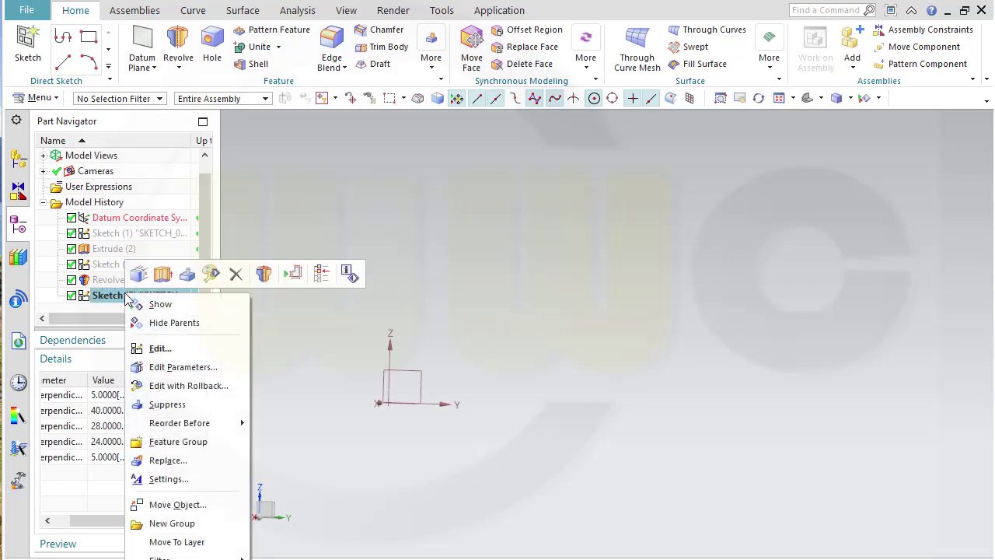
click(158, 304)
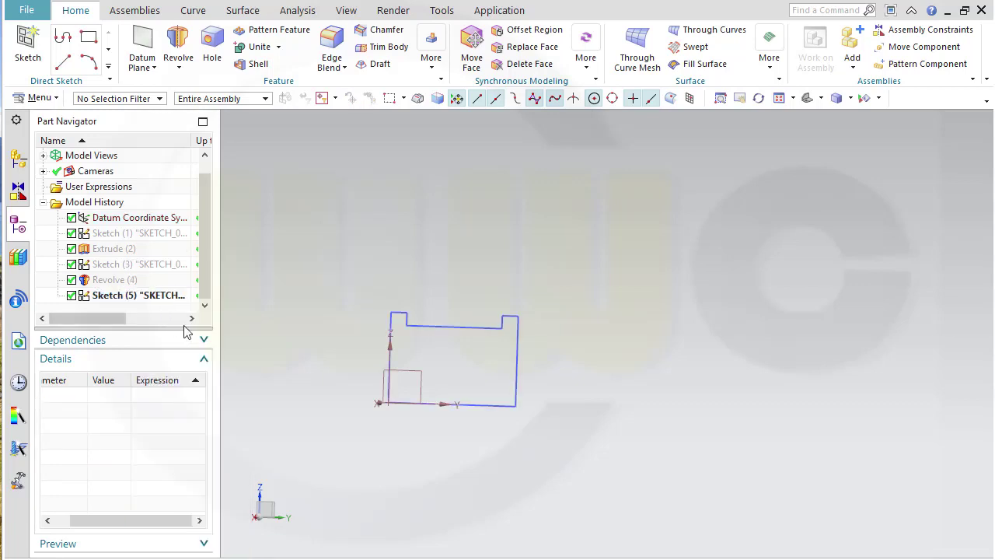
mouse_move(300, 329)
middle_down()
mouse_move(316, 359)
mouse_move(311, 337)
middle_up()
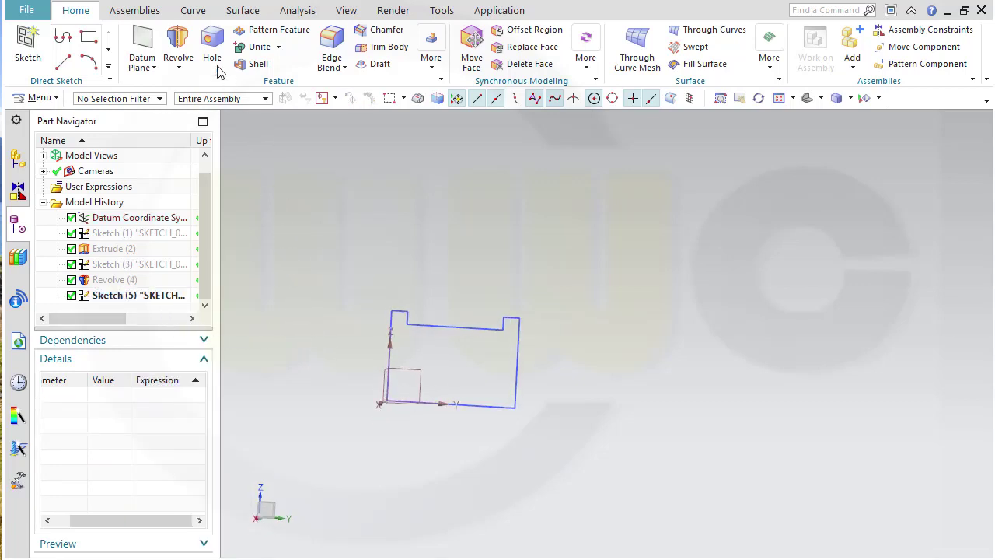
- Revolve the notched sketch 360 degrees about its long base line as a separate body with no Boolean
click(178, 47)
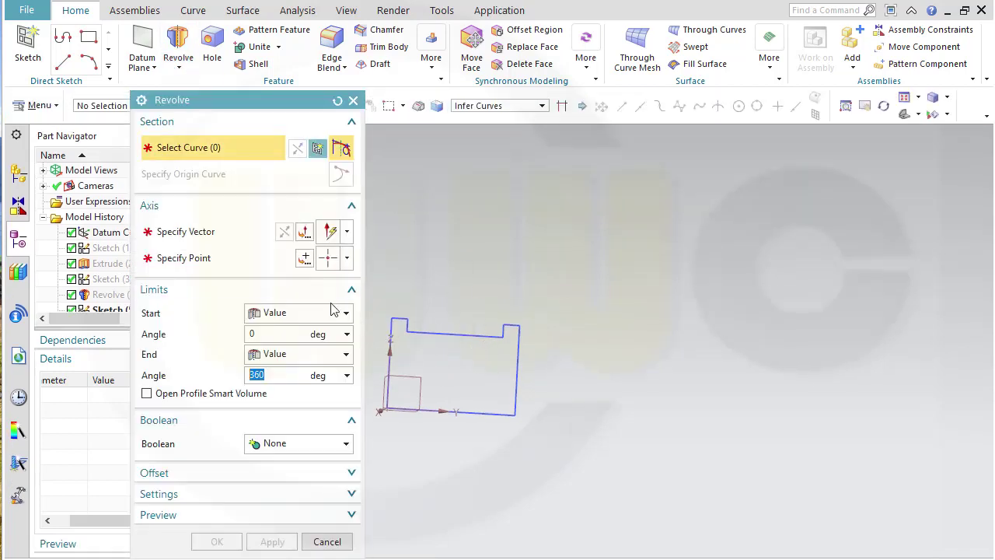
click(475, 407)
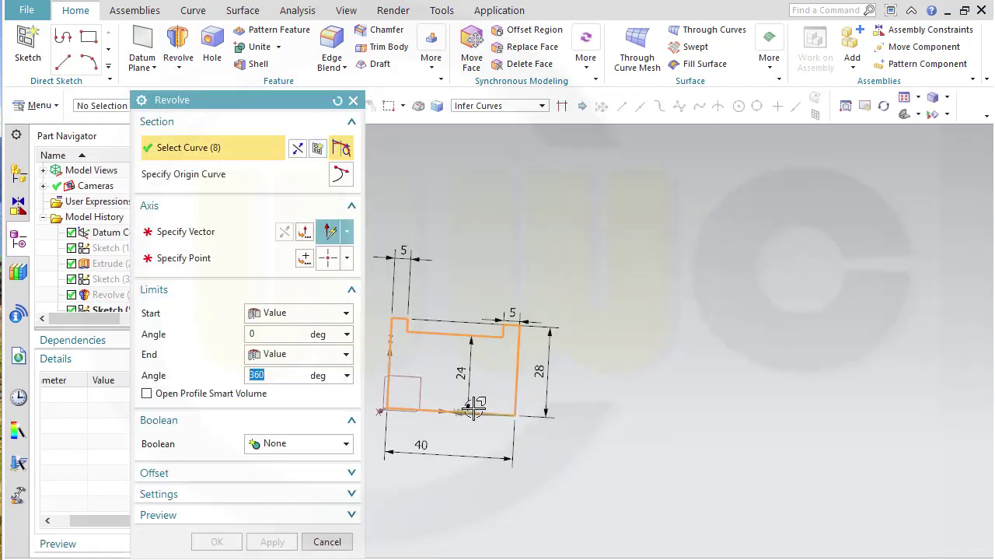
click(171, 234)
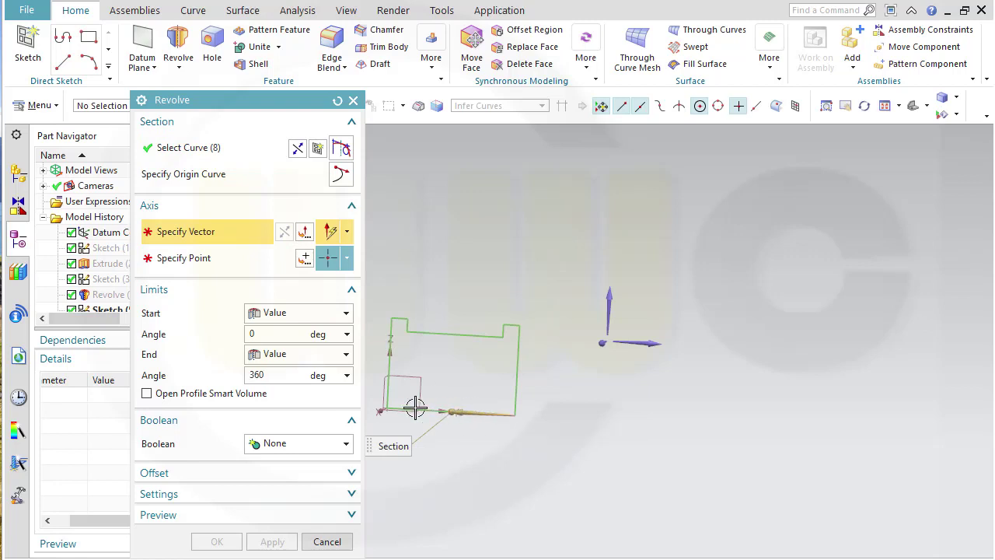
scroll(466, 420, up, 3)
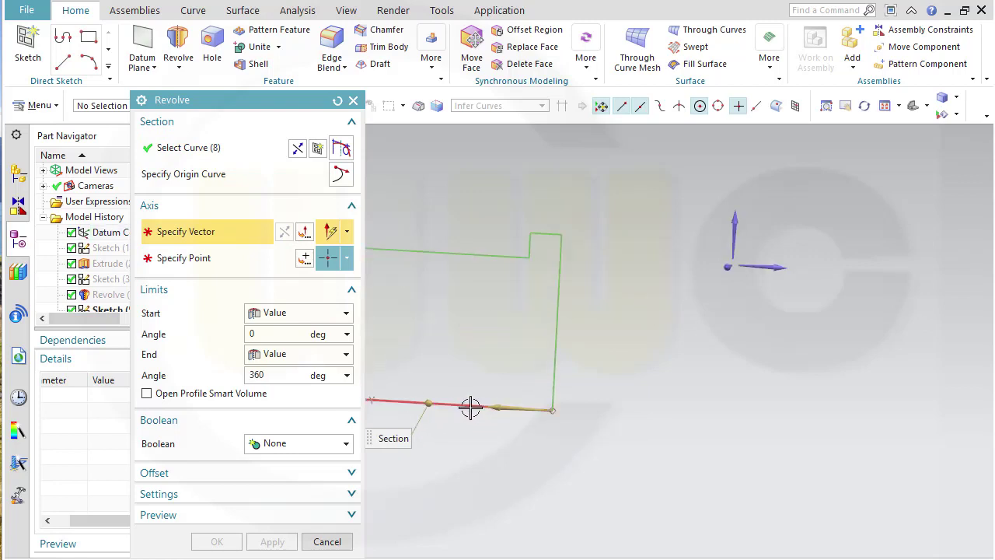
click(469, 402)
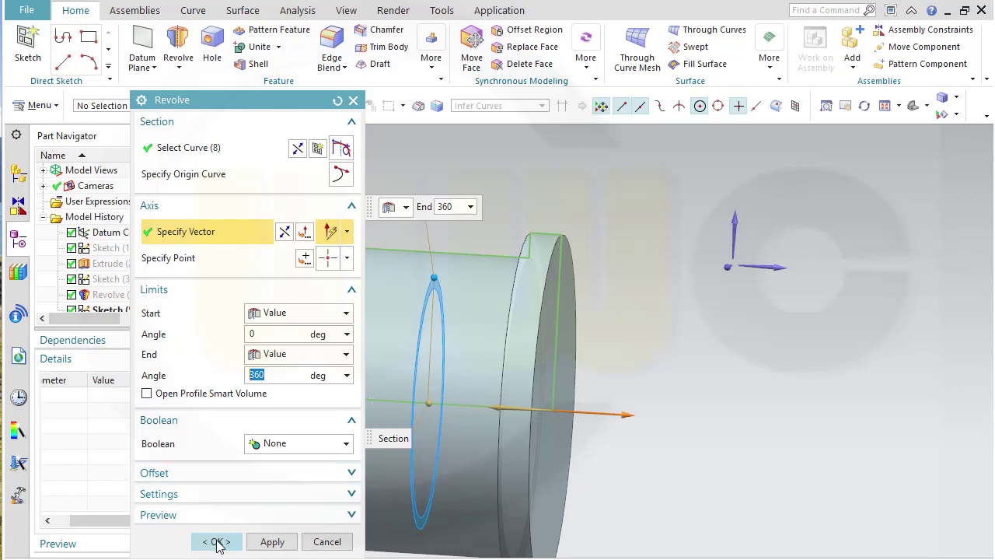
click(216, 541)
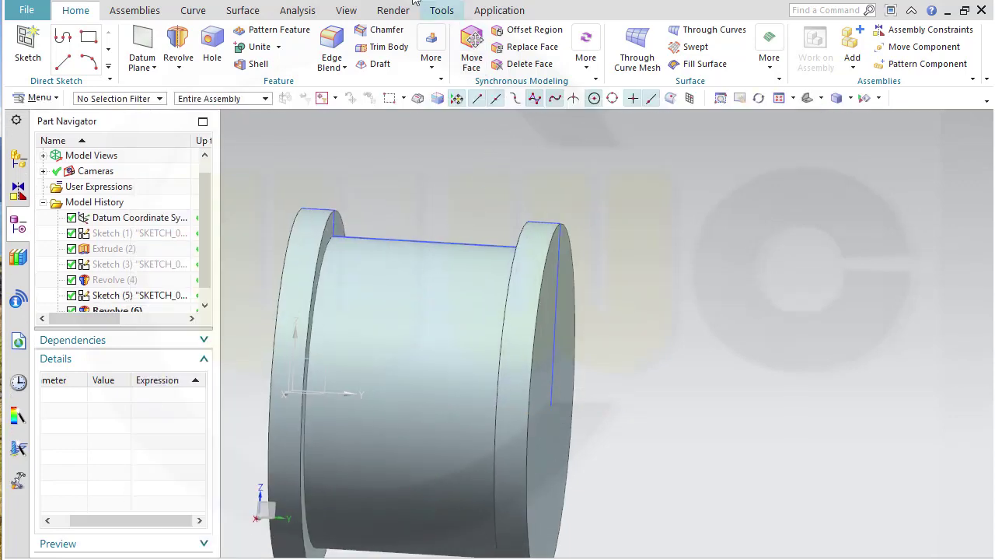
- Hide all sketches so that only the solid body and datum are displayed
key(ctrl+w)
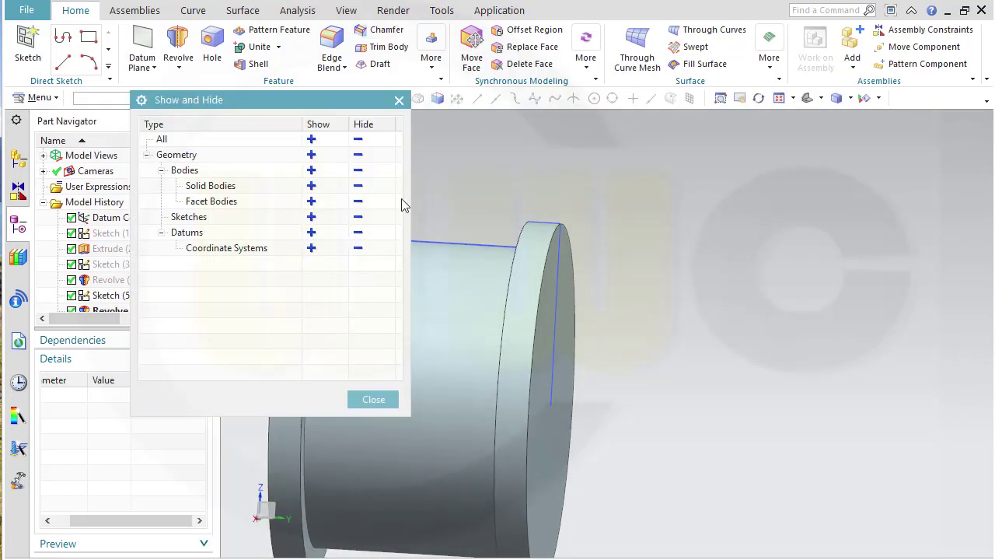
click(358, 219)
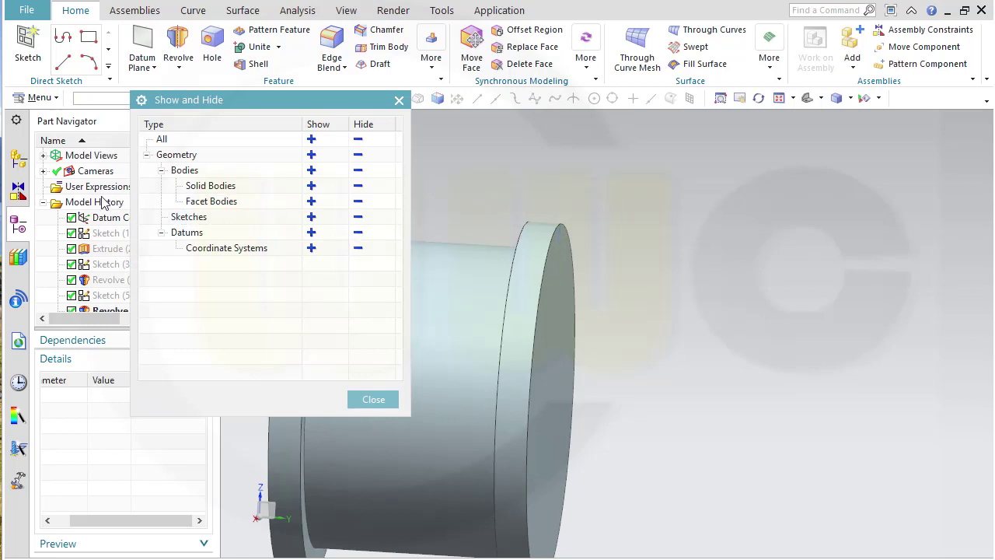
click(399, 101)
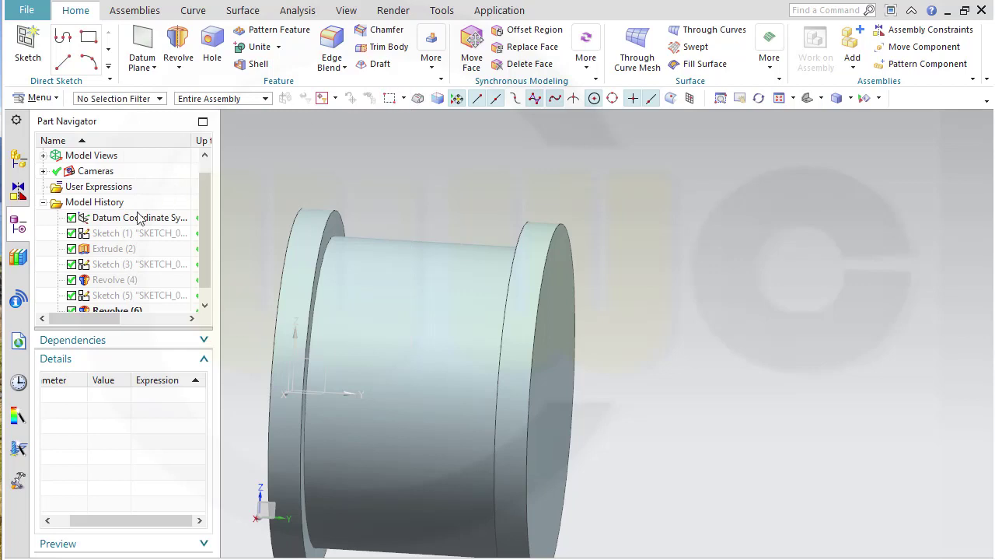
- Turn off timestamp order in the part history and rename the newly revolved solid body as CRJ
right_click(94, 140)
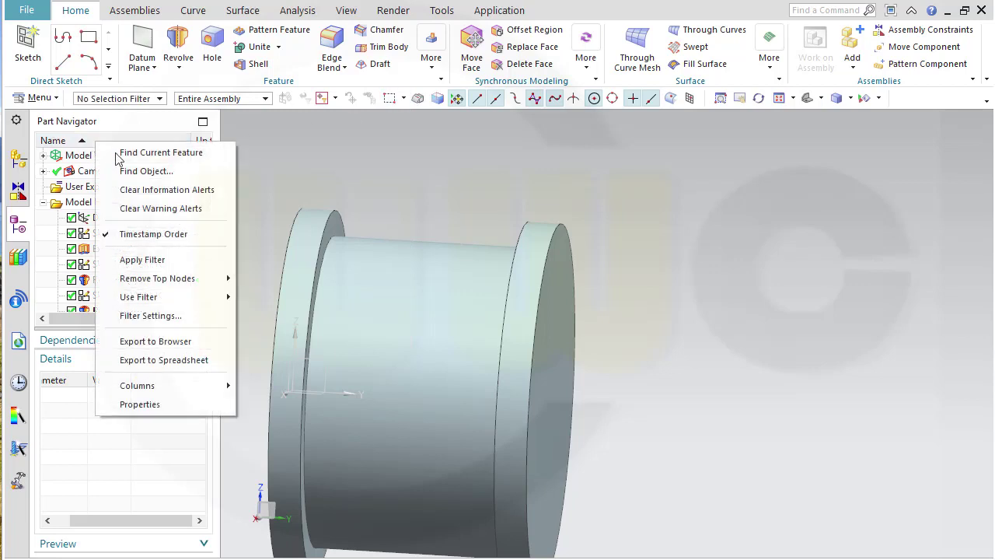
click(156, 230)
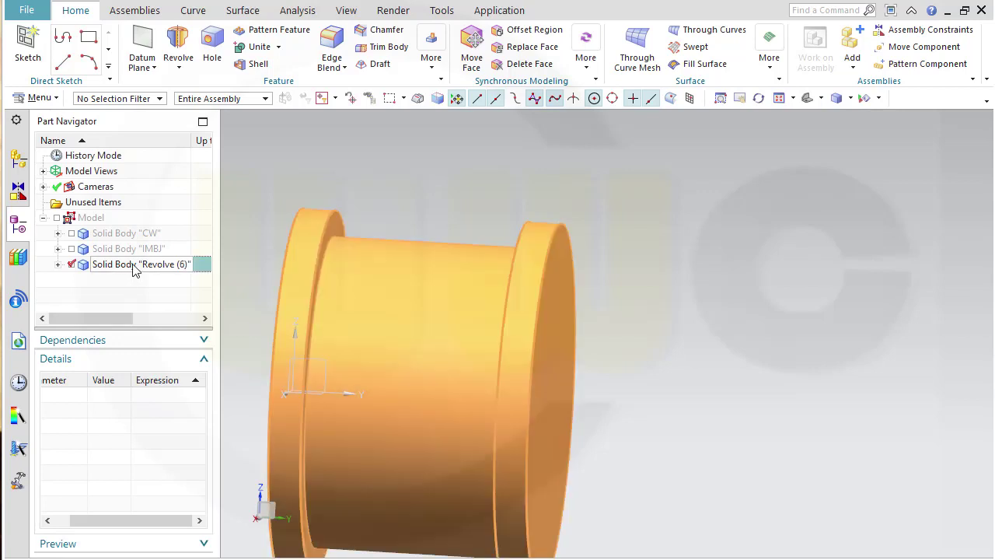
double_click(133, 264)
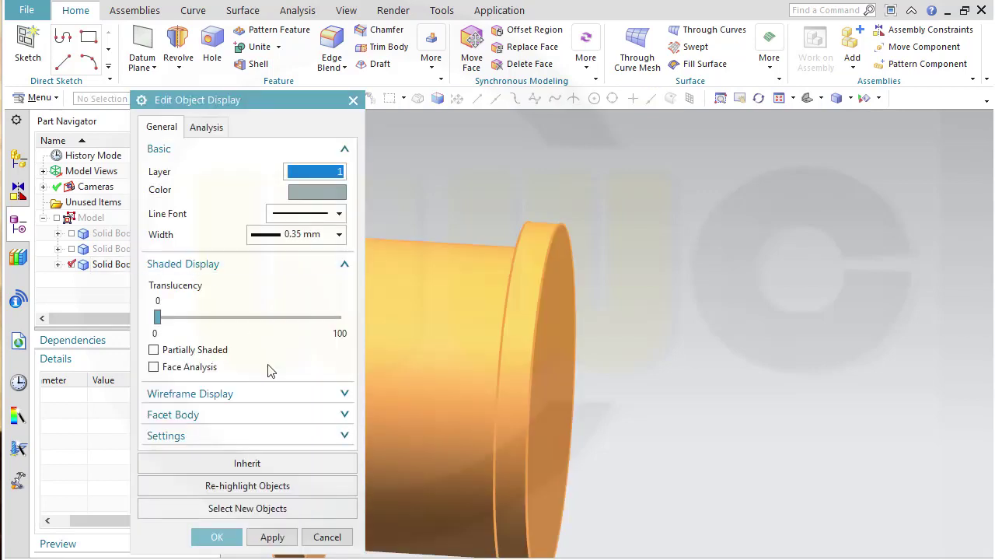
click(327, 536)
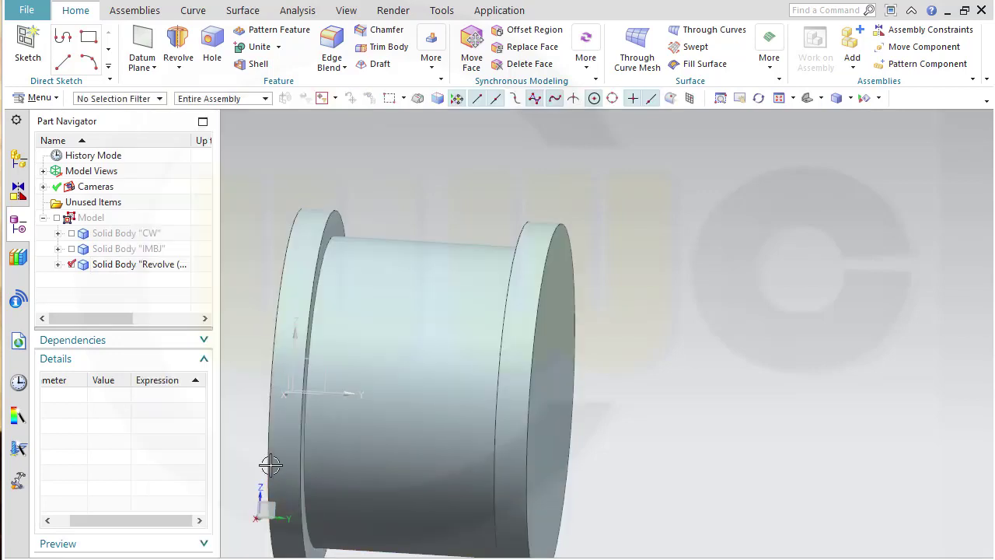
click(109, 265)
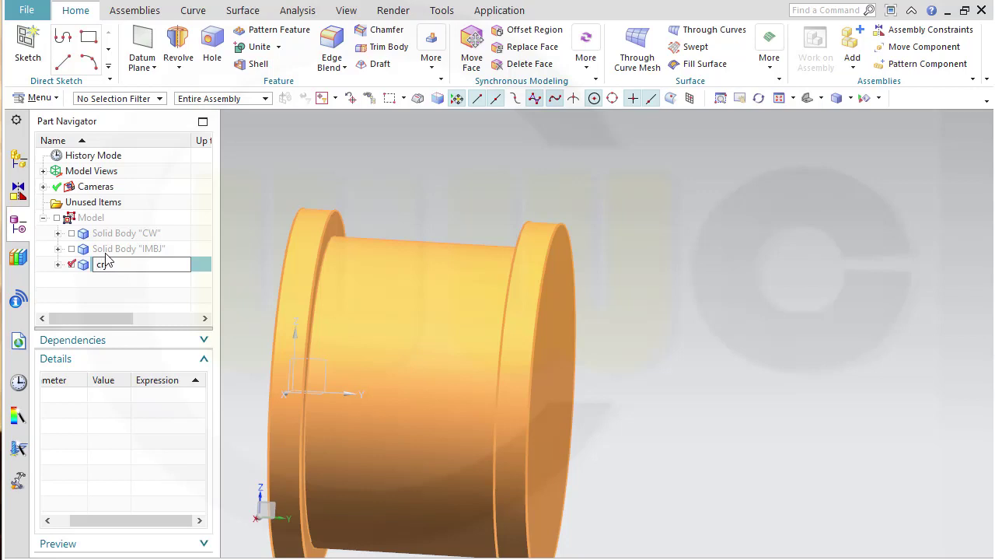
key(Return)
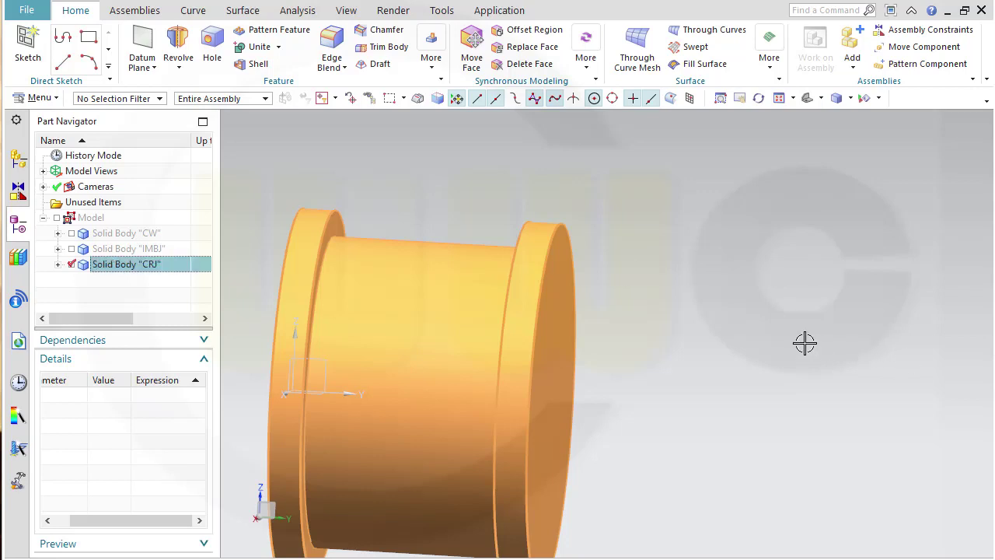
key(Escape)
- Hide the CRJ body and switch the part history back to timestamp order
scroll(564, 423, up, 2)
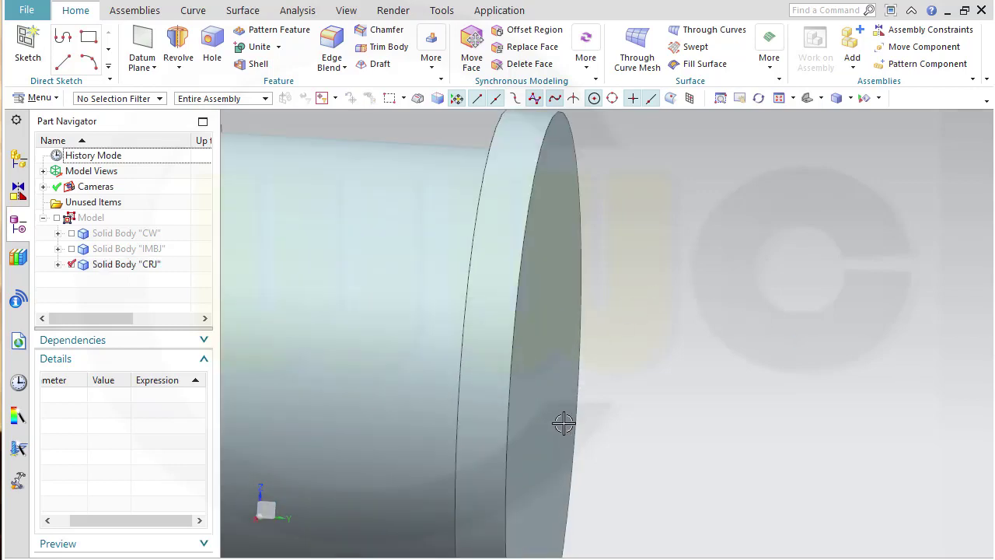
scroll(562, 417, down, 5)
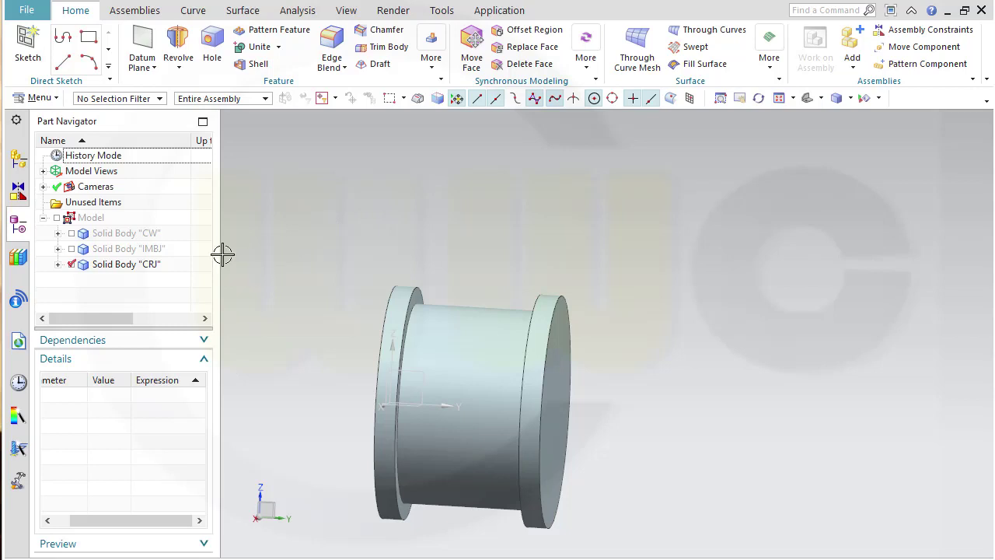
click(72, 264)
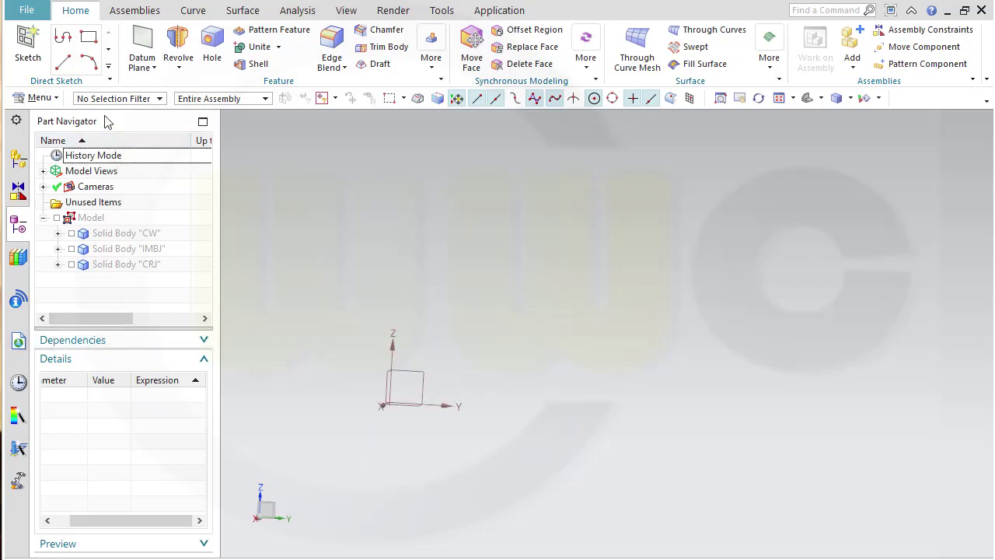
right_click(106, 142)
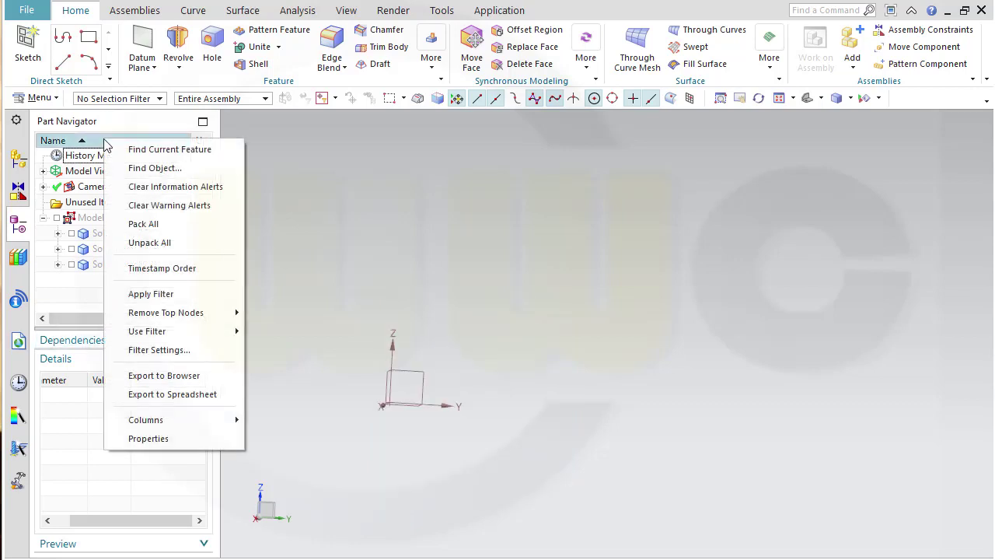
click(158, 268)
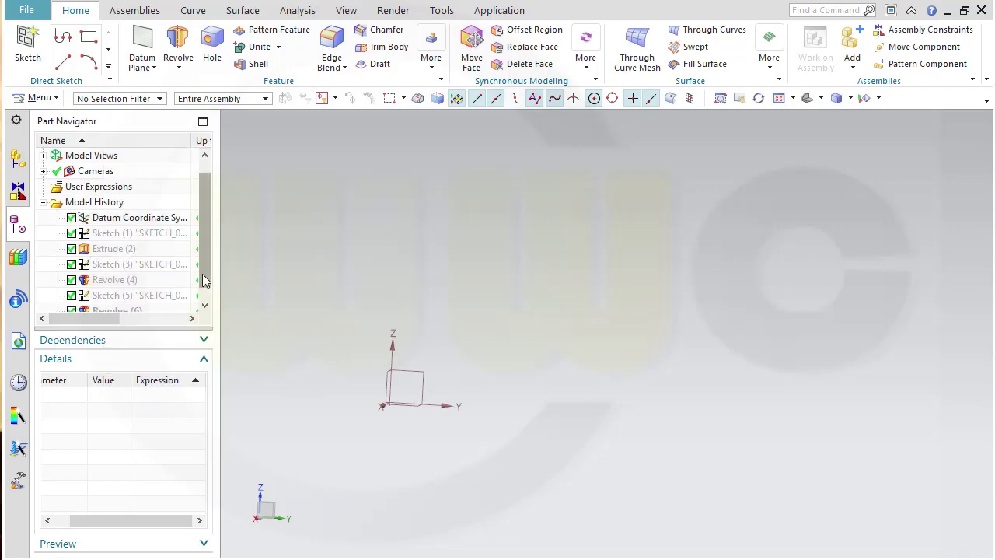
click(205, 304)
- Create a new sketch on the YZ datum plane
mouse_move(315, 394)
middle_down()
mouse_move(329, 411)
mouse_move(577, 382)
middle_up()
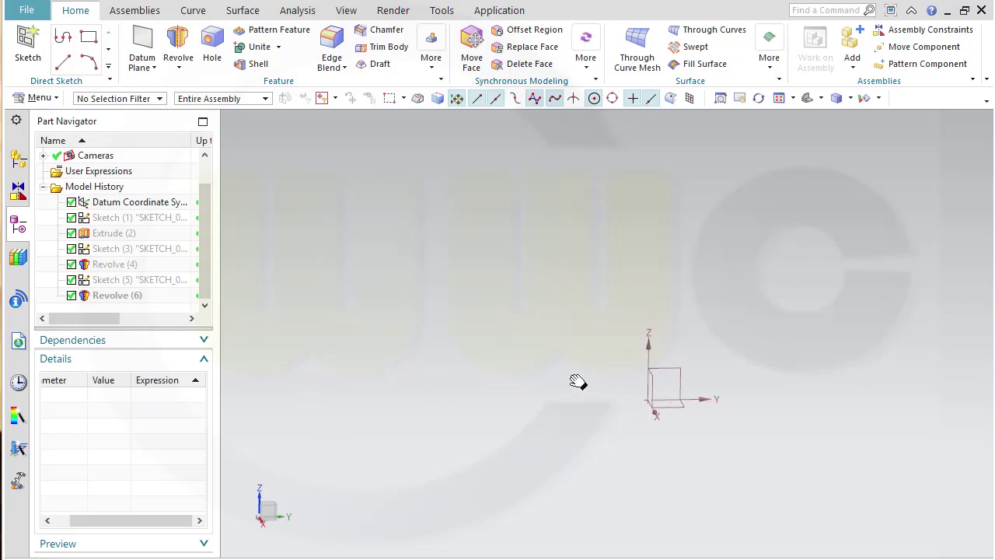
click(28, 45)
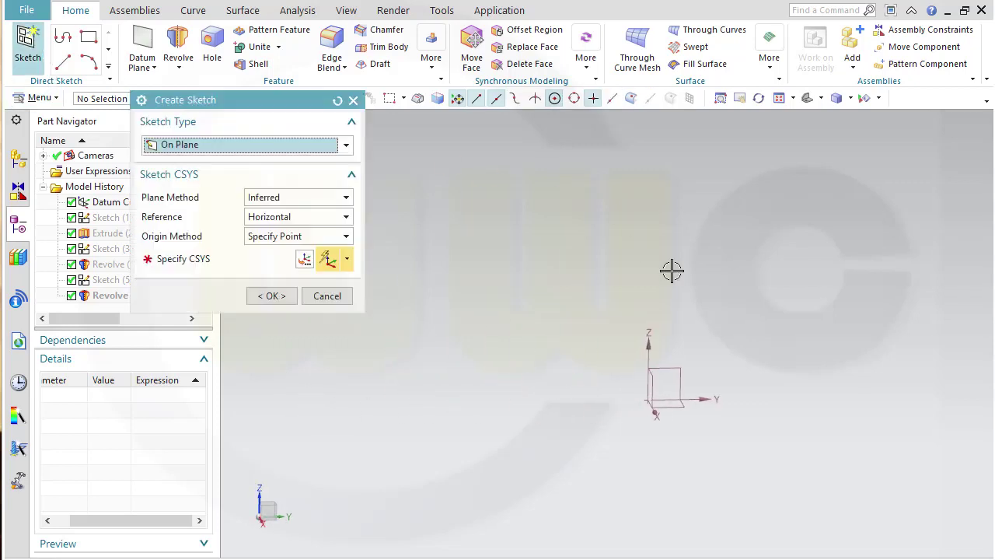
click(265, 297)
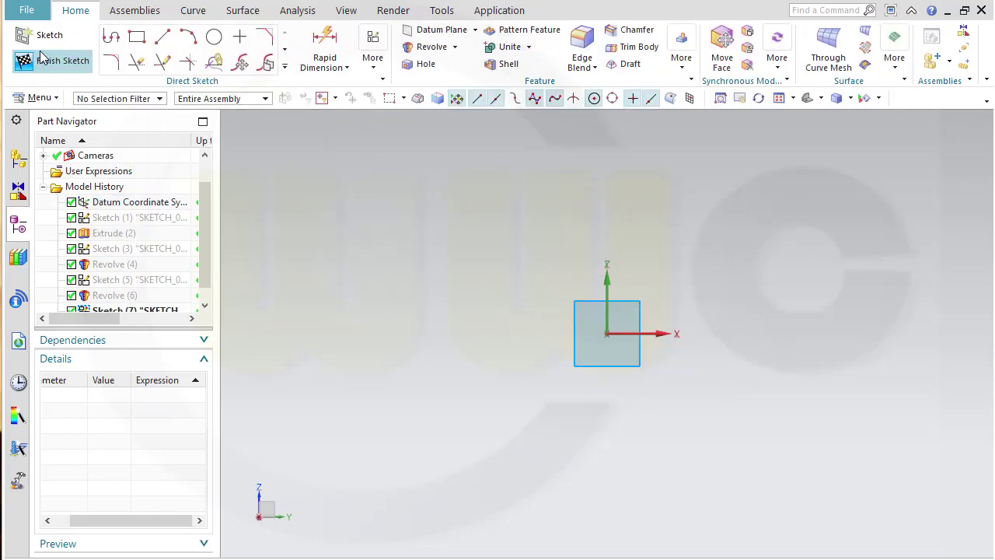
- Sketch a closed four-step profile rising toward the origin on its negative Y side, with the first riser about 10 mm and first tread about 11 mm
click(111, 37)
click(563, 336)
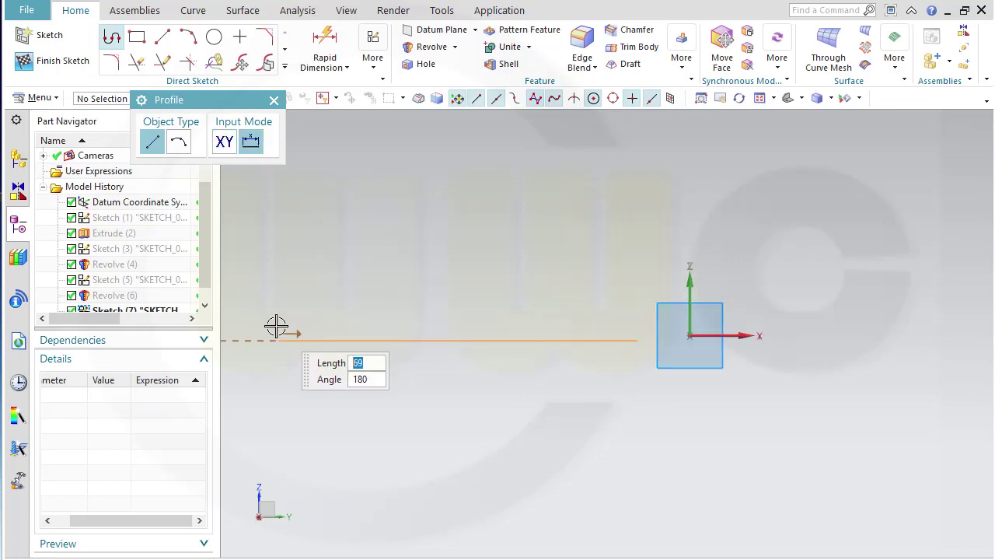
click(251, 339)
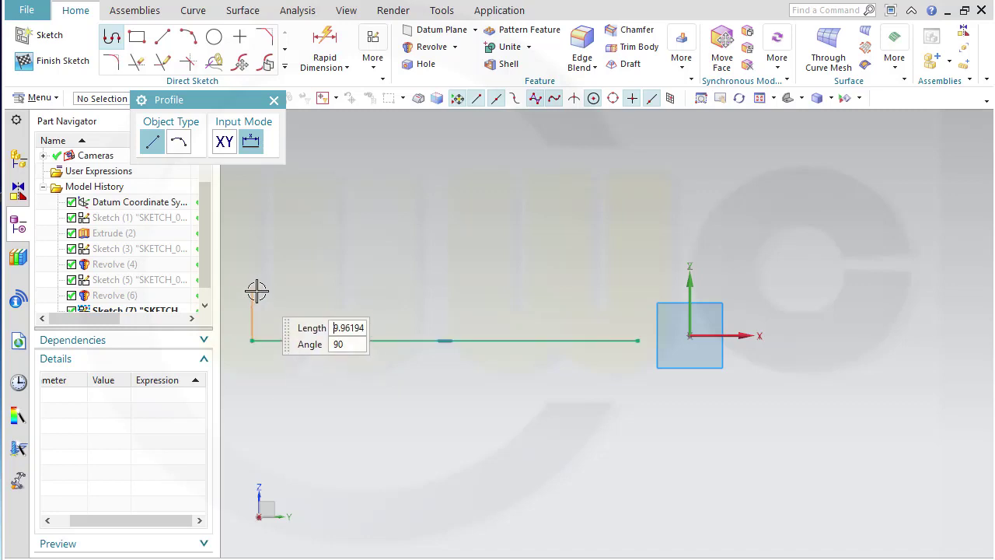
click(253, 289)
click(311, 287)
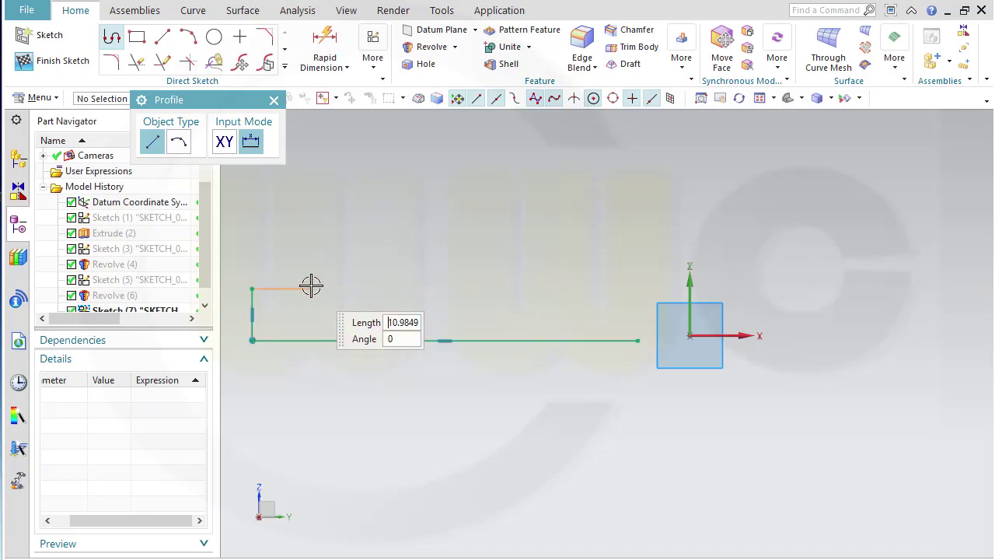
click(310, 236)
click(387, 237)
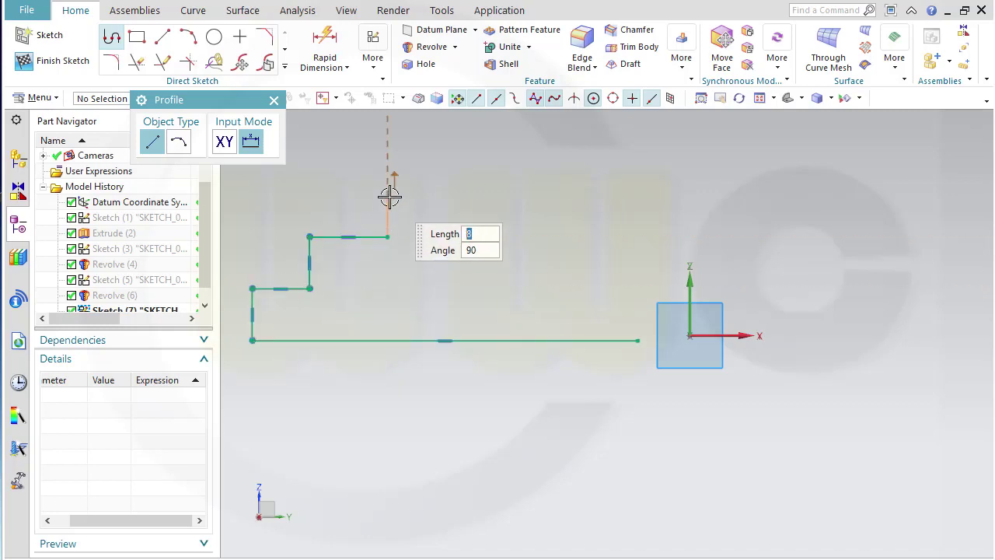
click(387, 195)
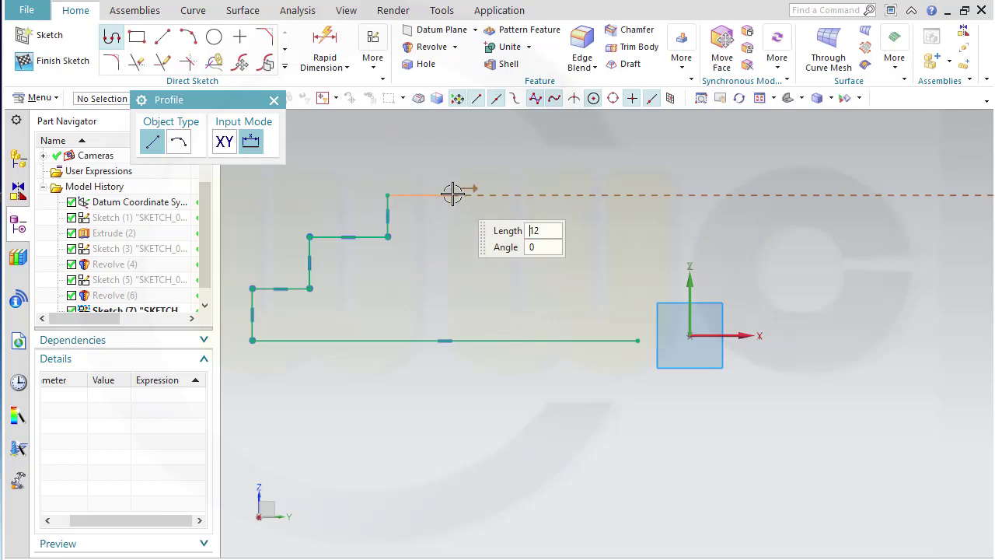
click(570, 195)
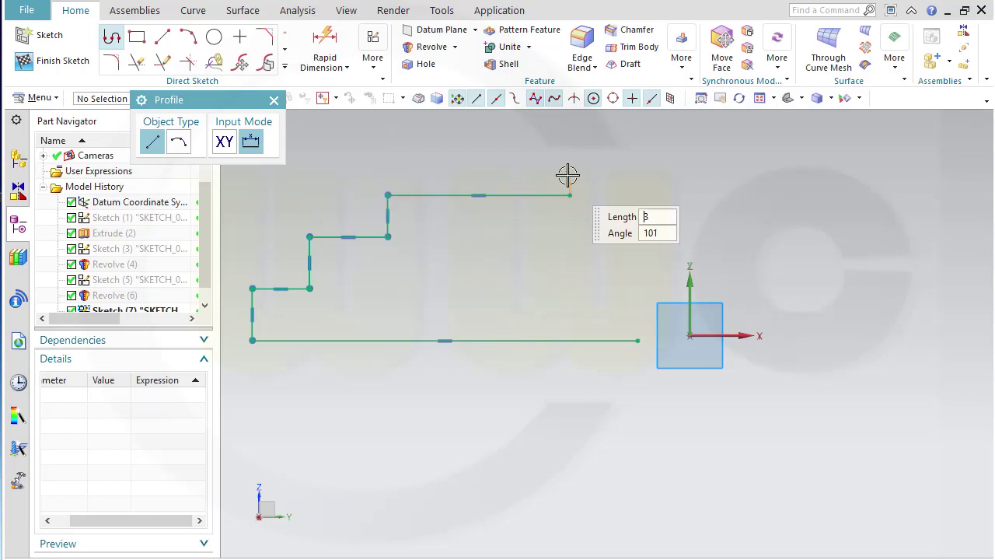
click(570, 165)
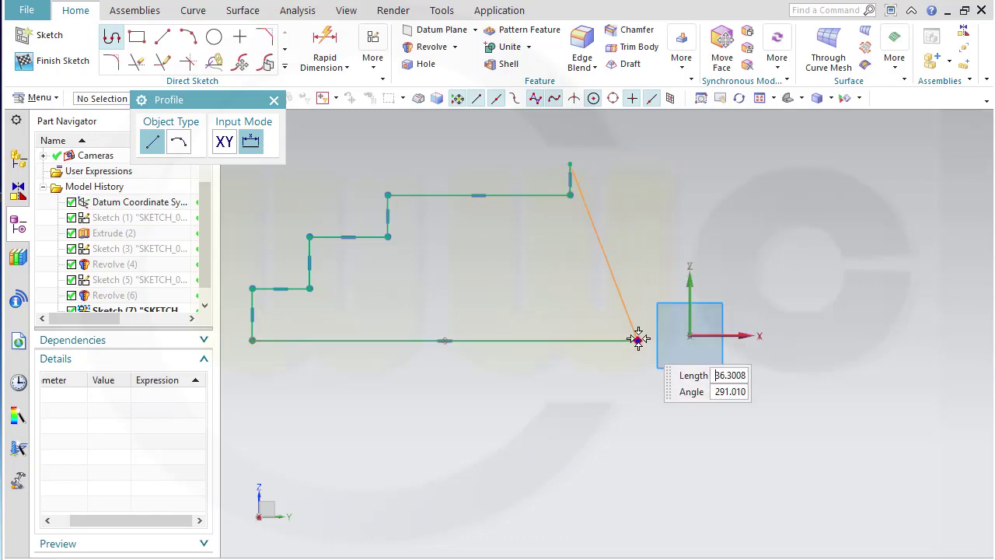
click(643, 166)
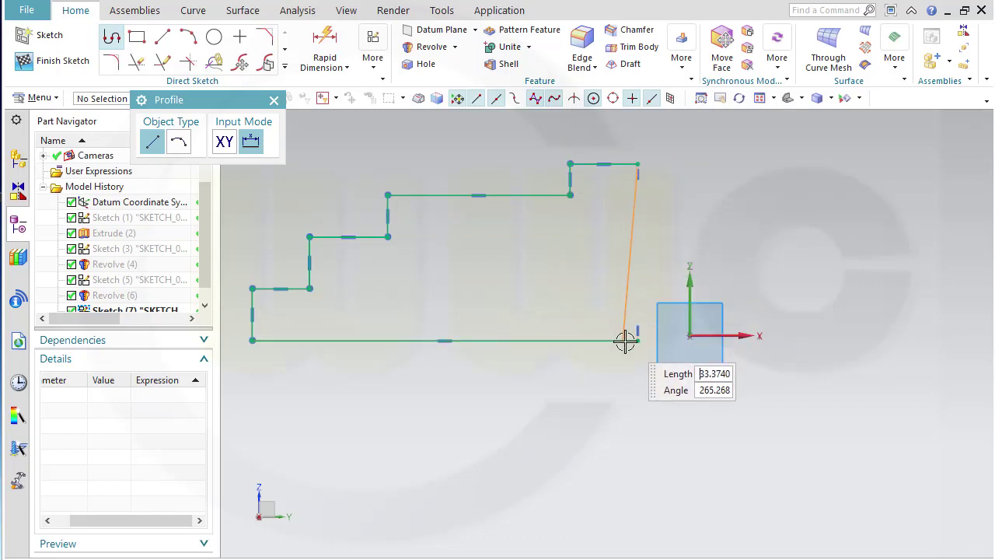
click(640, 342)
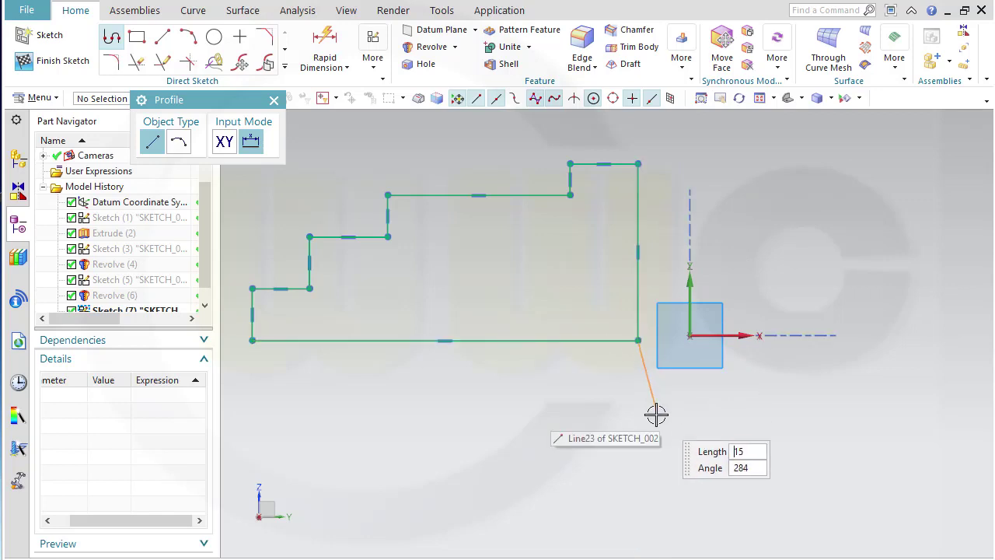
- Finish the profile lines and dimension the overall length between the short and tall end edges as 150 mm
key(Escape)
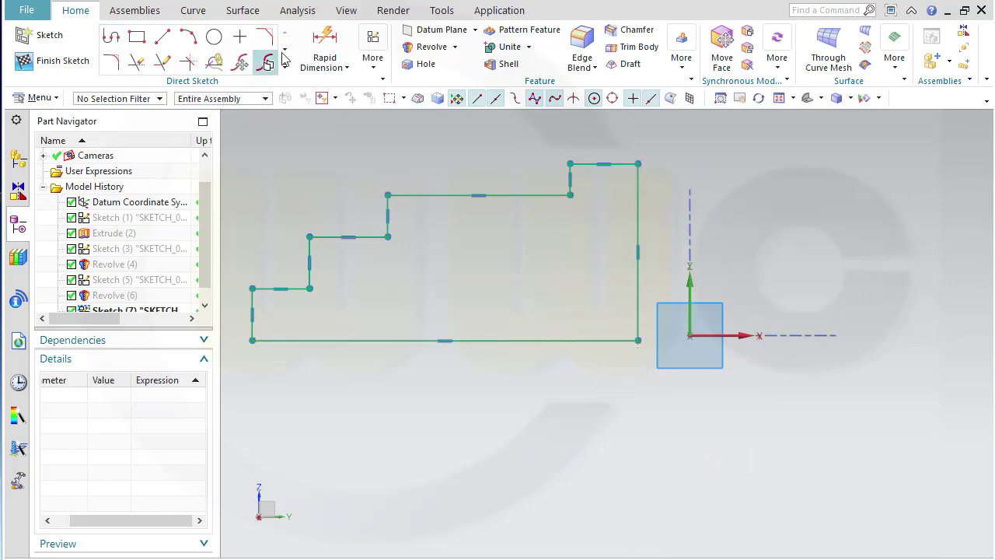
click(327, 45)
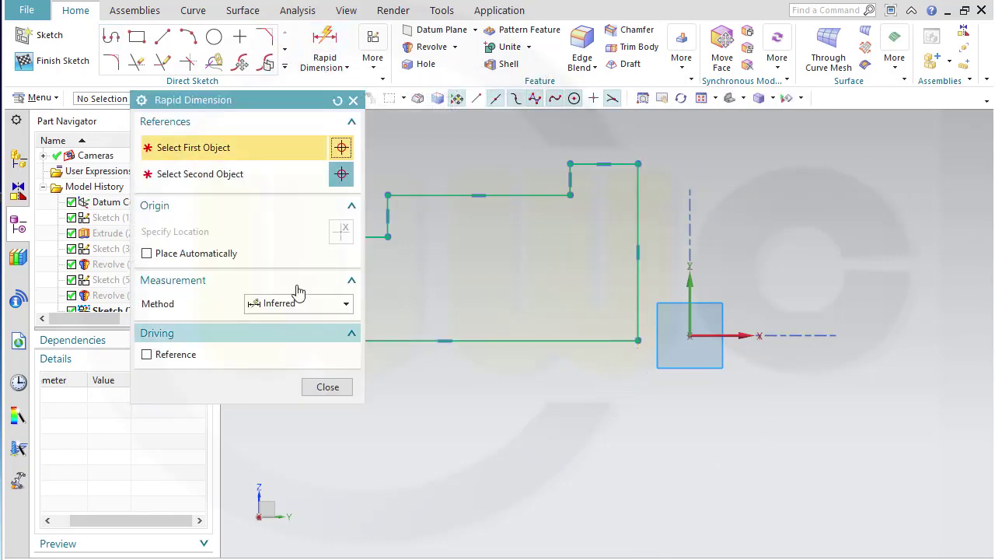
drag(322, 104, 224, 99)
mouse_move(395, 372)
shift+middle_down()
mouse_move(529, 382)
mouse_move(604, 402)
shift+middle_up()
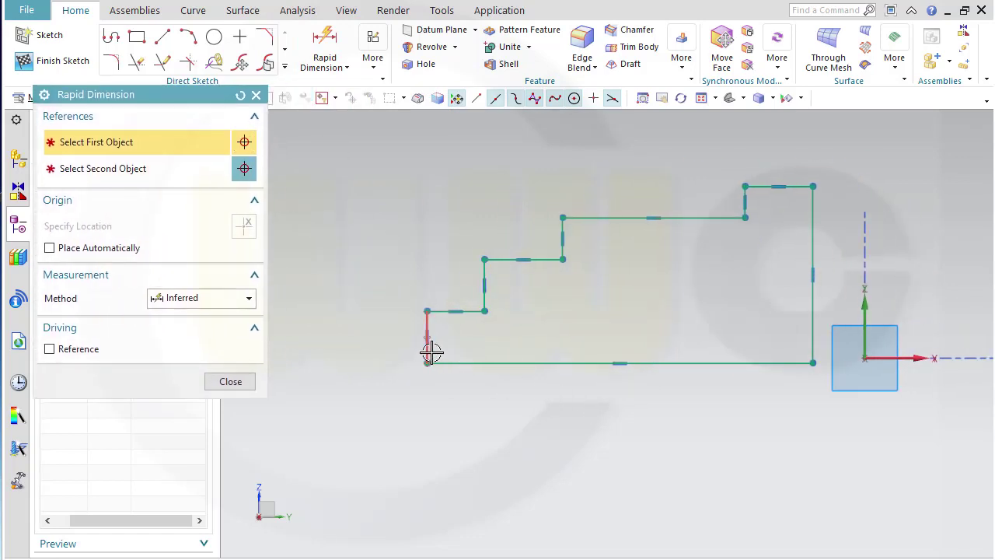
click(429, 352)
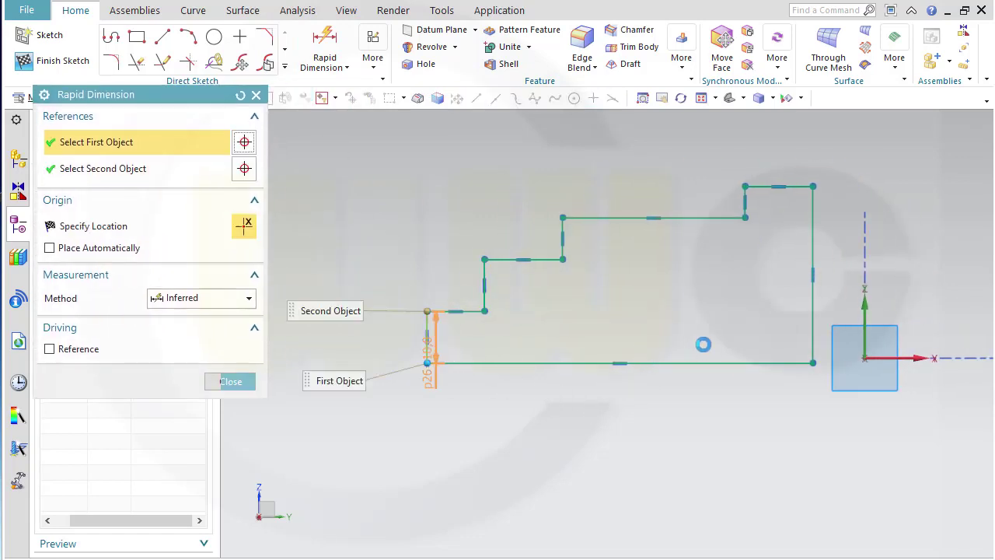
click(813, 336)
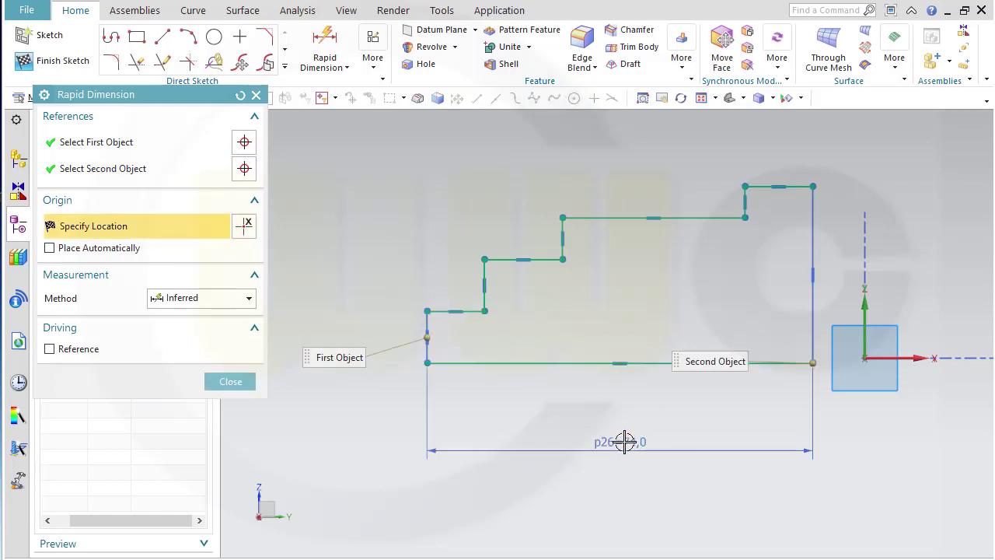
click(628, 439)
text(150)
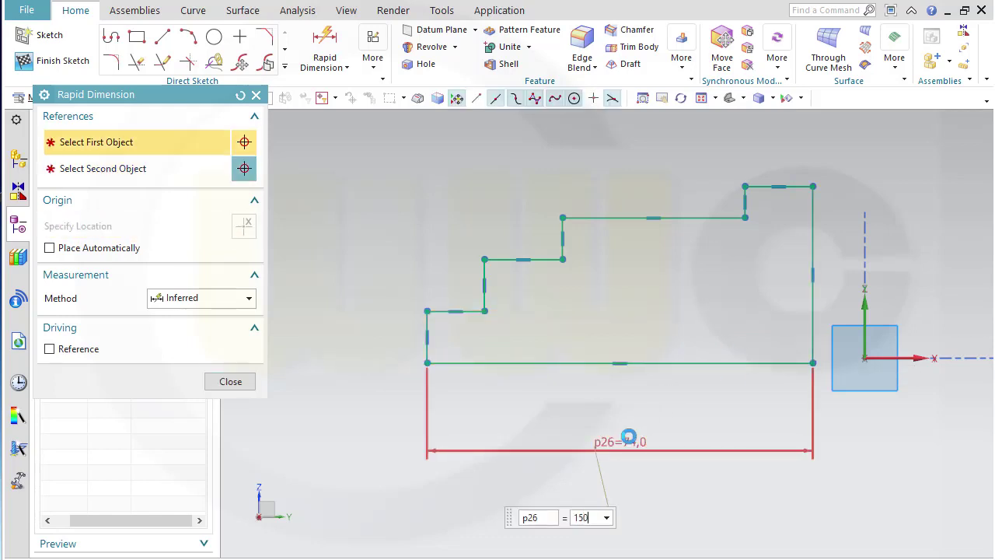
key(Return)
- Dimension the width of the highest step, from its riser to the tall end edge, as 5 mm
scroll(710, 210, up, 2)
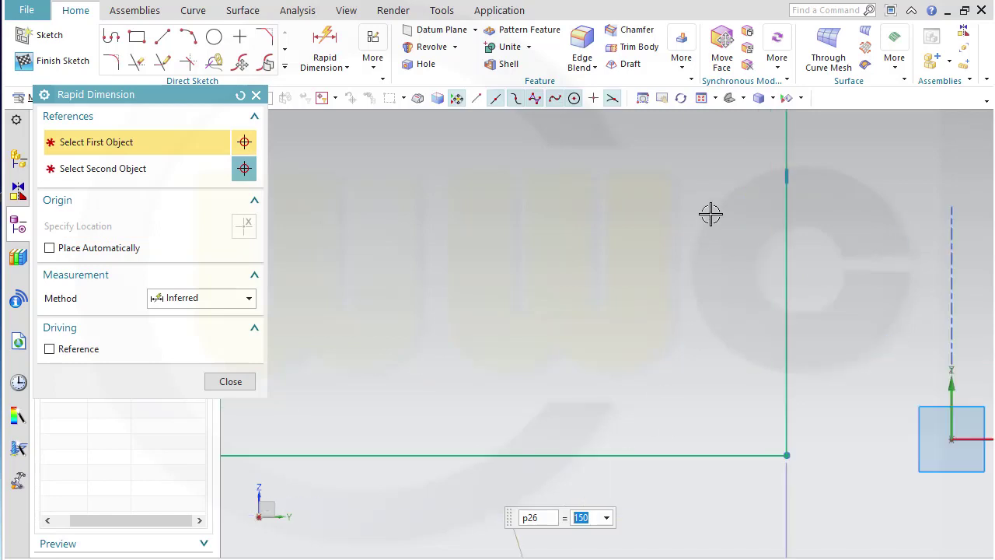
scroll(705, 225, down, 5)
scroll(692, 156, down, 2)
scroll(691, 136, up, 3)
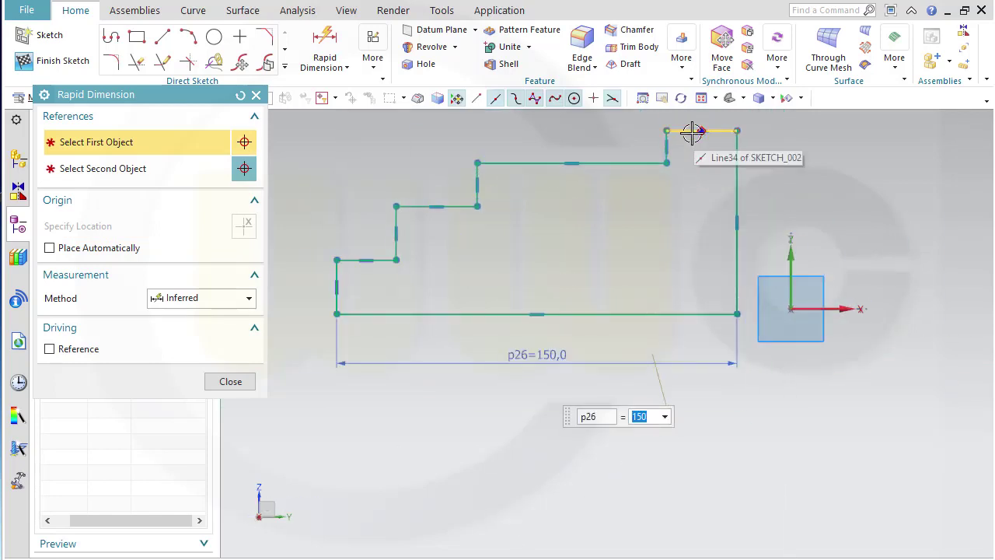
click(664, 156)
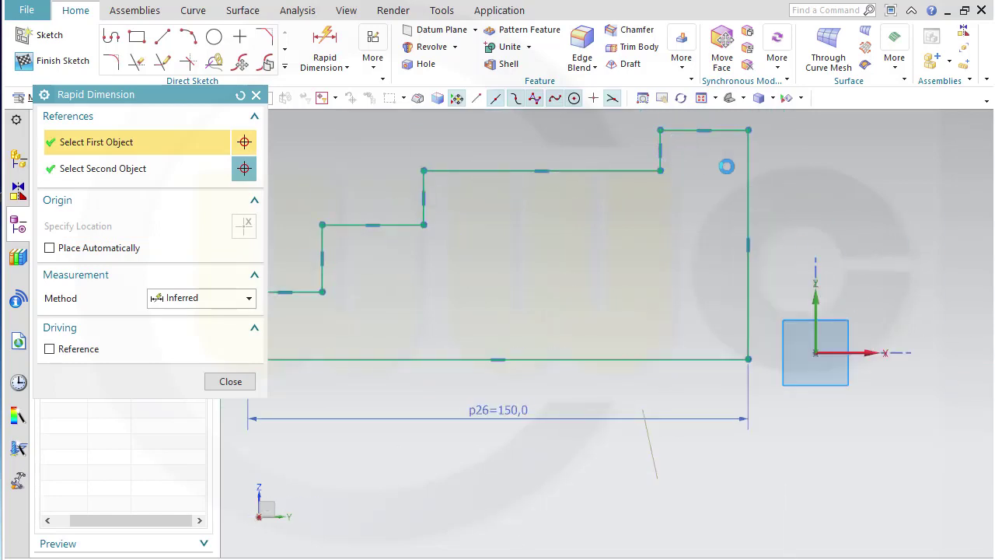
click(736, 173)
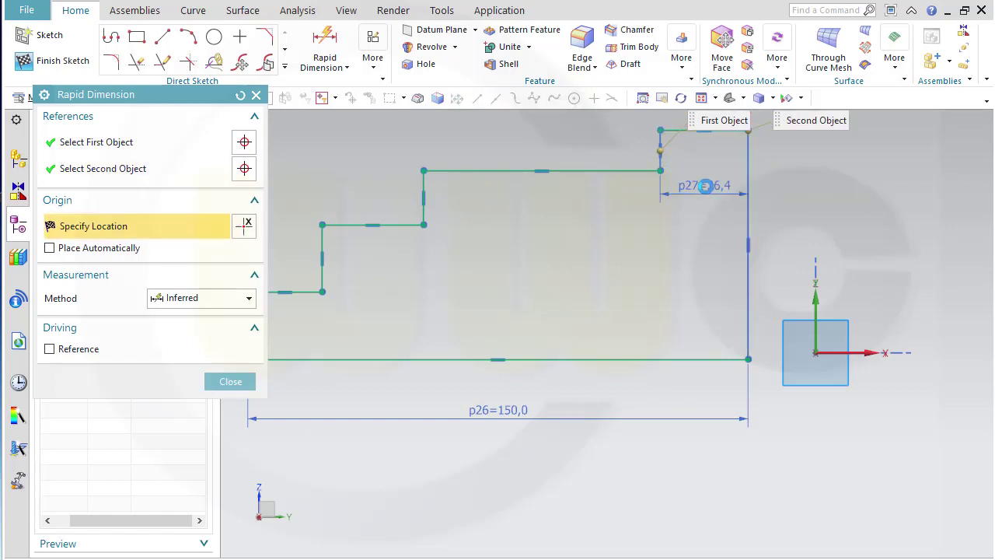
click(703, 185)
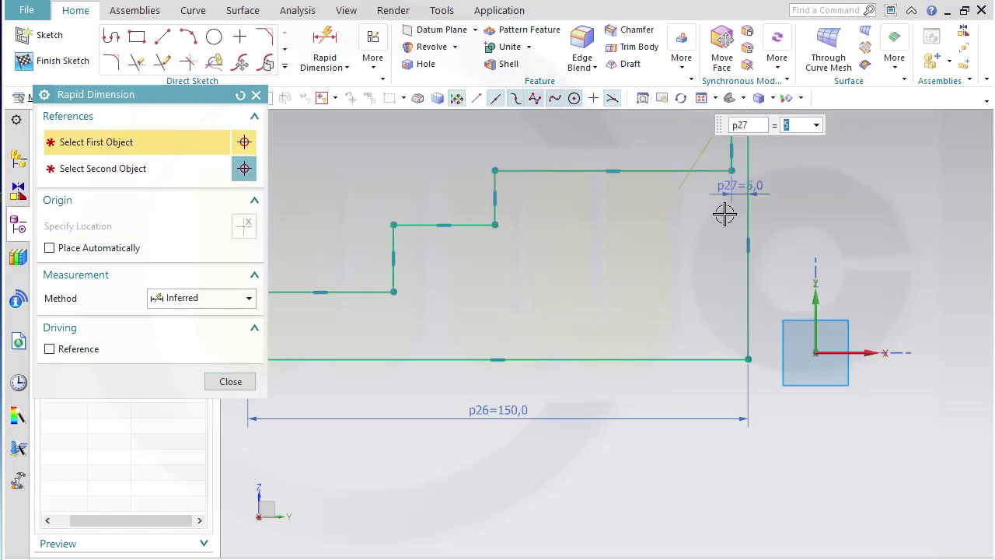
- Dimension the distance from the tall end edge to the third riser as 55 mm
click(748, 217)
click(498, 189)
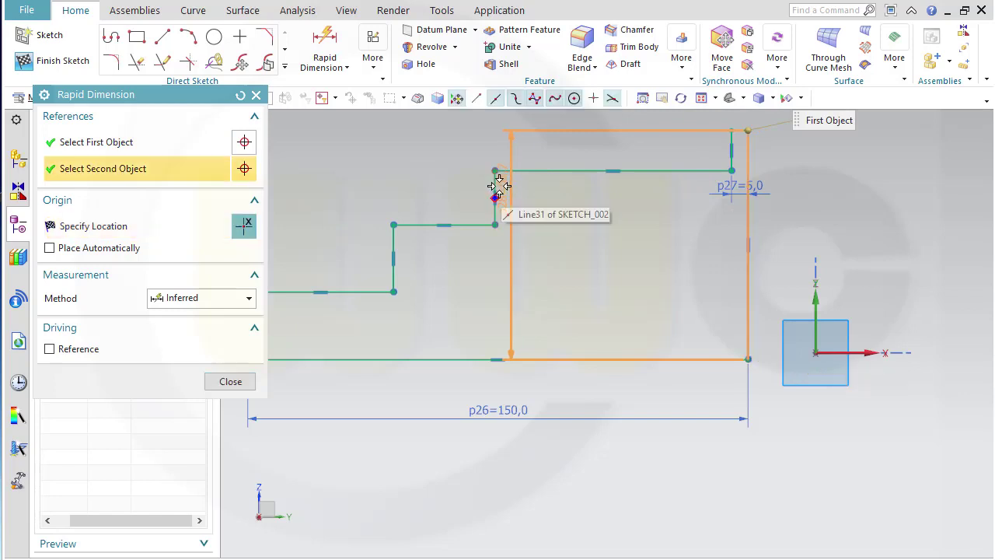
click(498, 188)
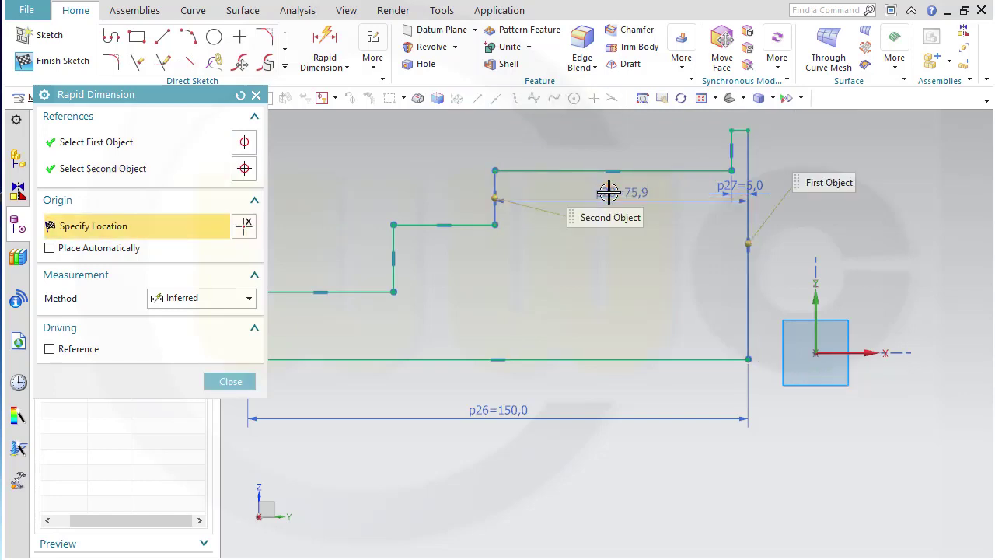
click(608, 192)
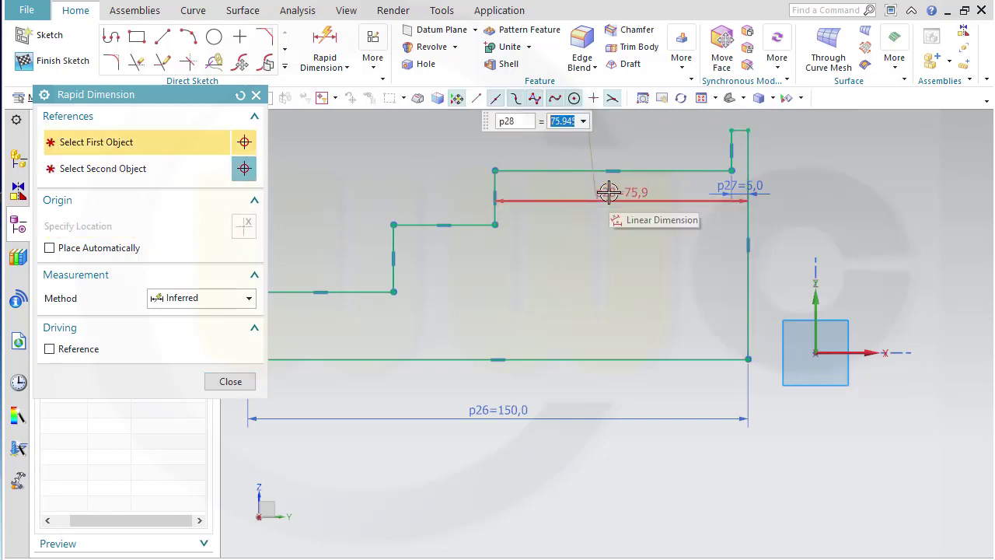
text(55)
key(Return)
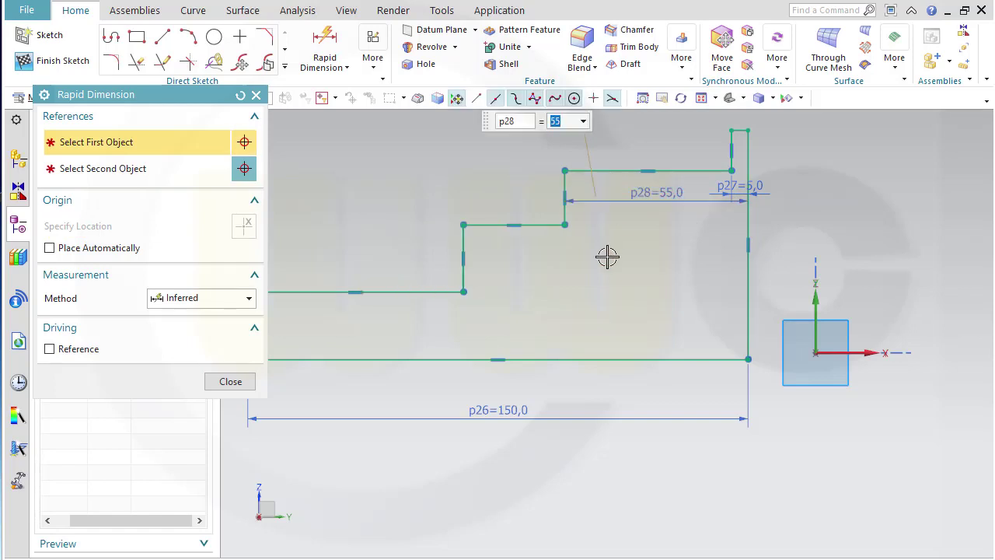
- Dimension the distance from the second riser to the tall end edge as 115 mm
click(465, 270)
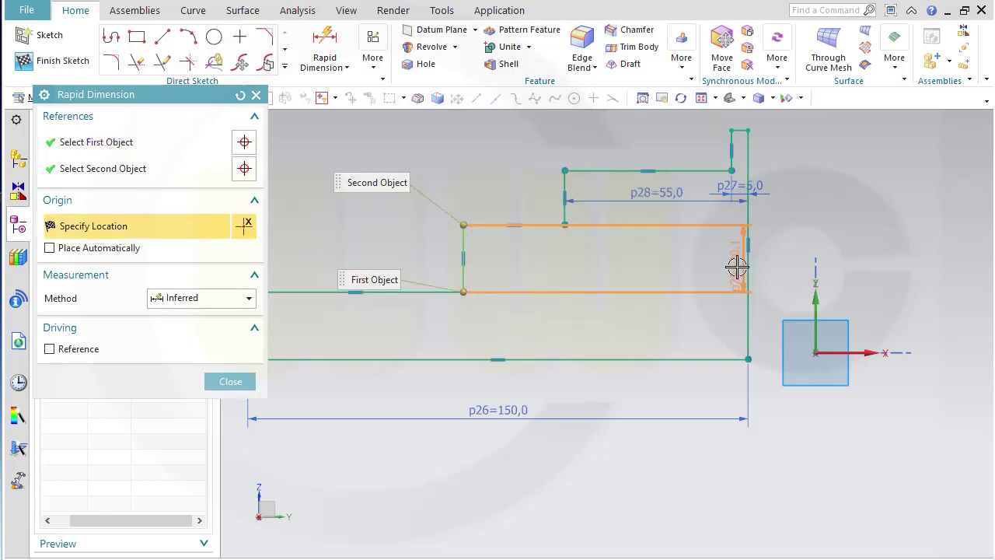
click(628, 265)
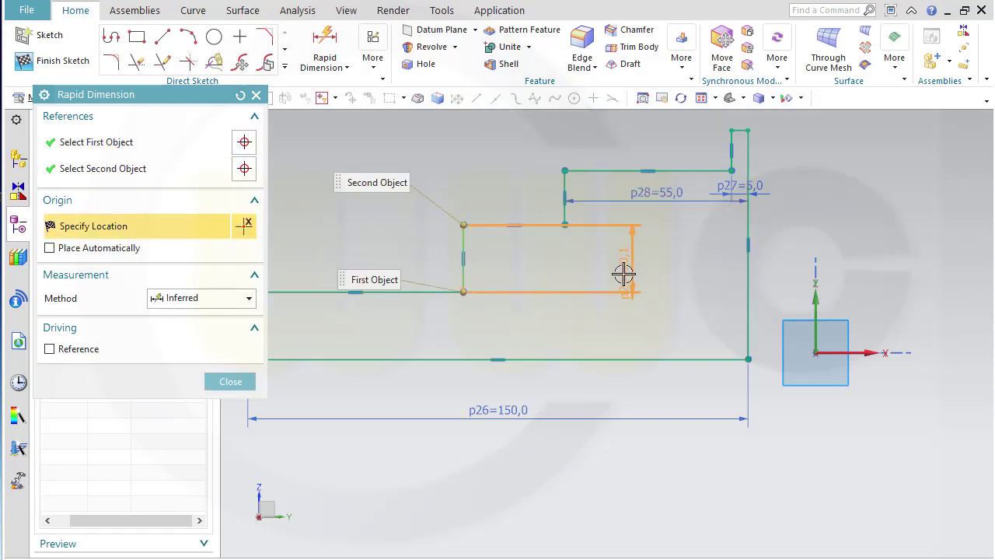
click(752, 284)
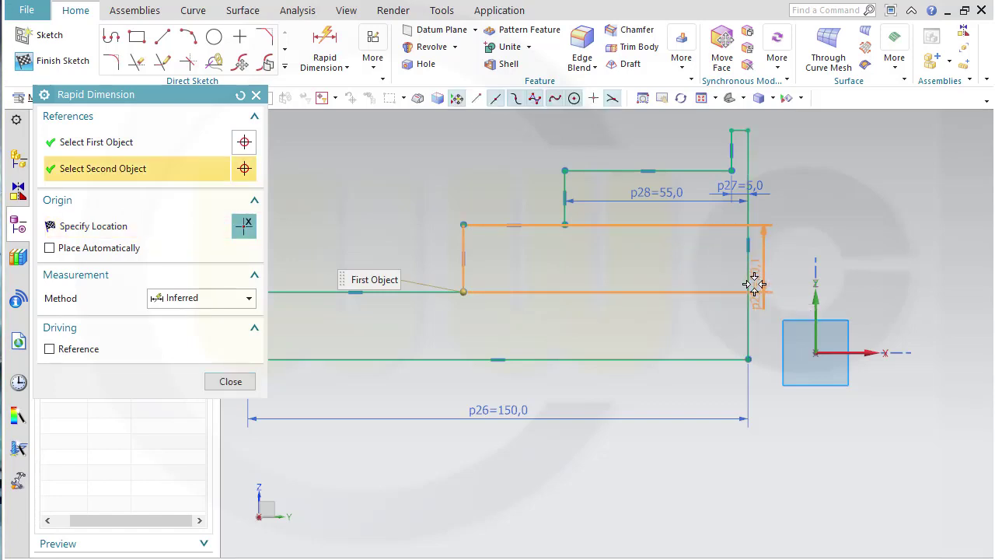
click(621, 288)
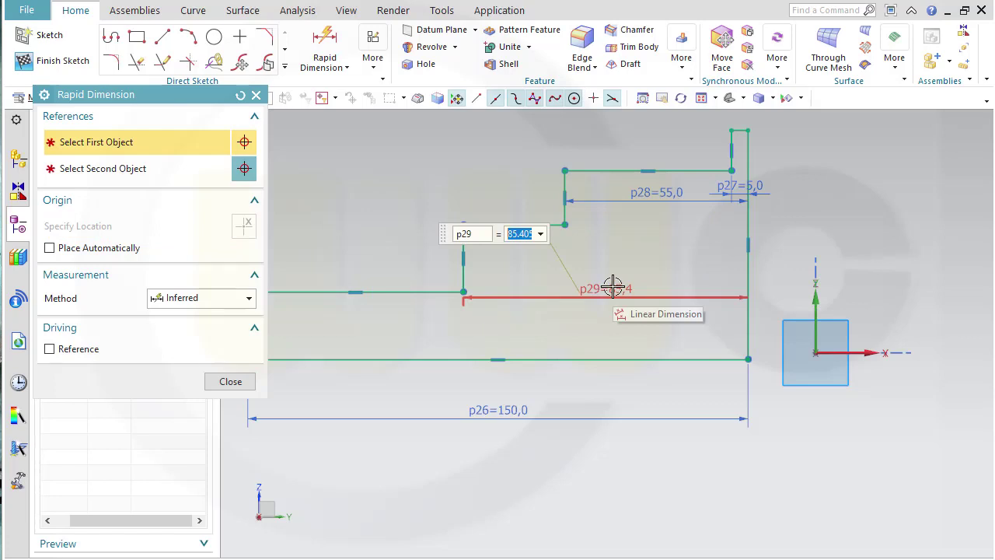
text(11)
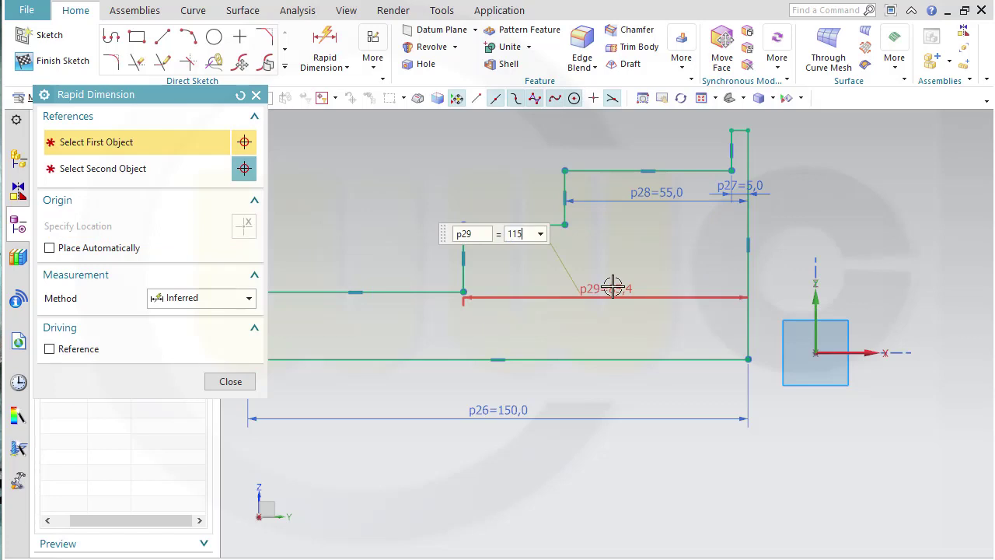
text(5)
key(Return)
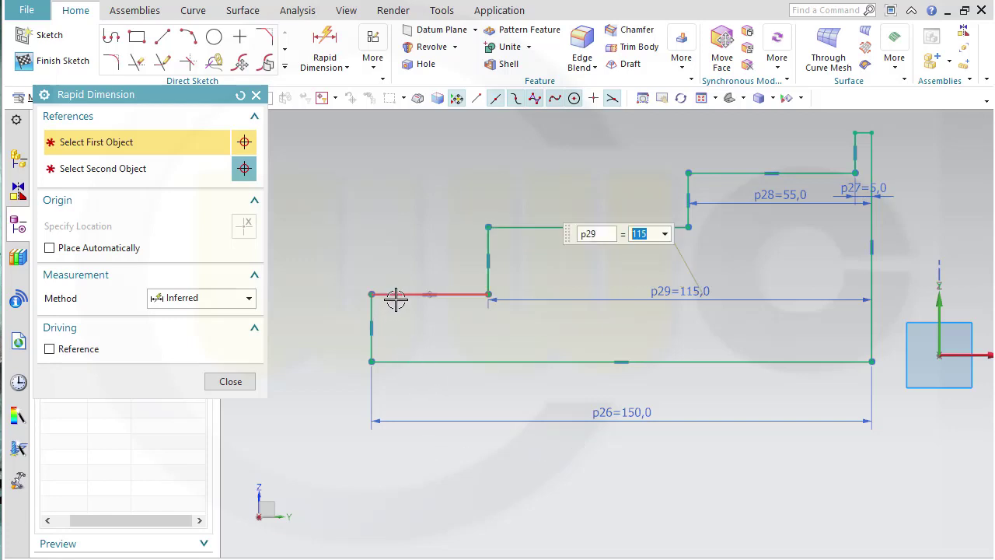
- Dimension the height of the lowest tread above the base line as 22 mm
click(396, 297)
click(406, 358)
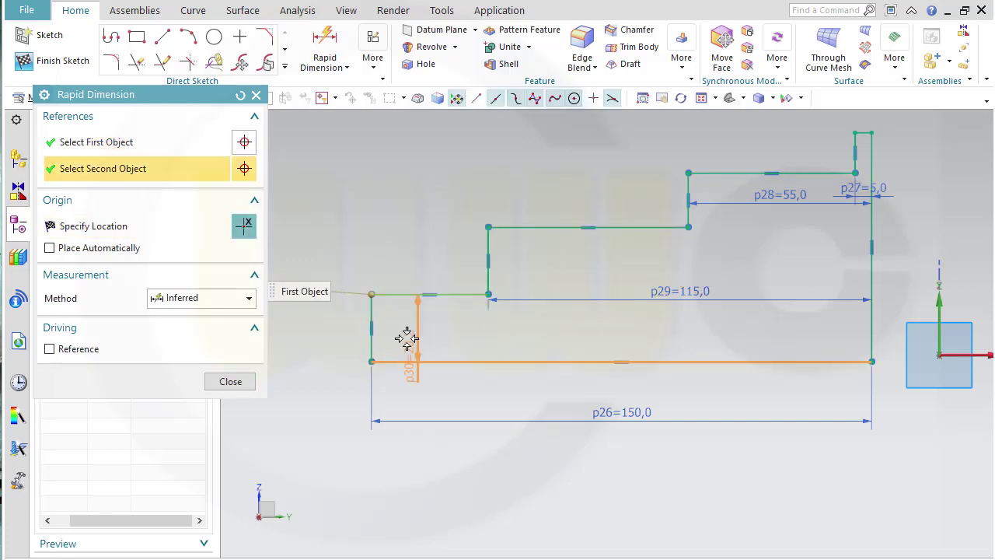
click(406, 336)
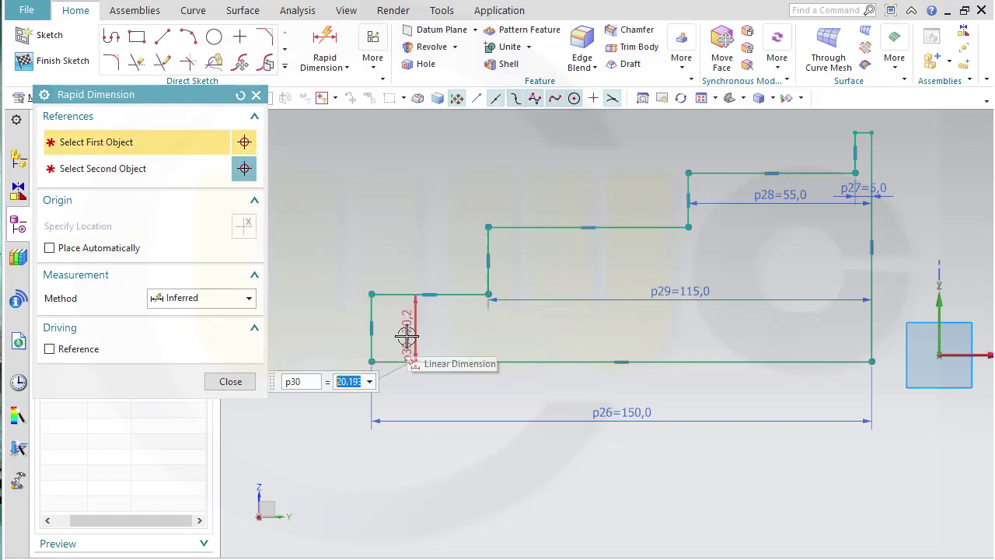
text(22)
key(Return)
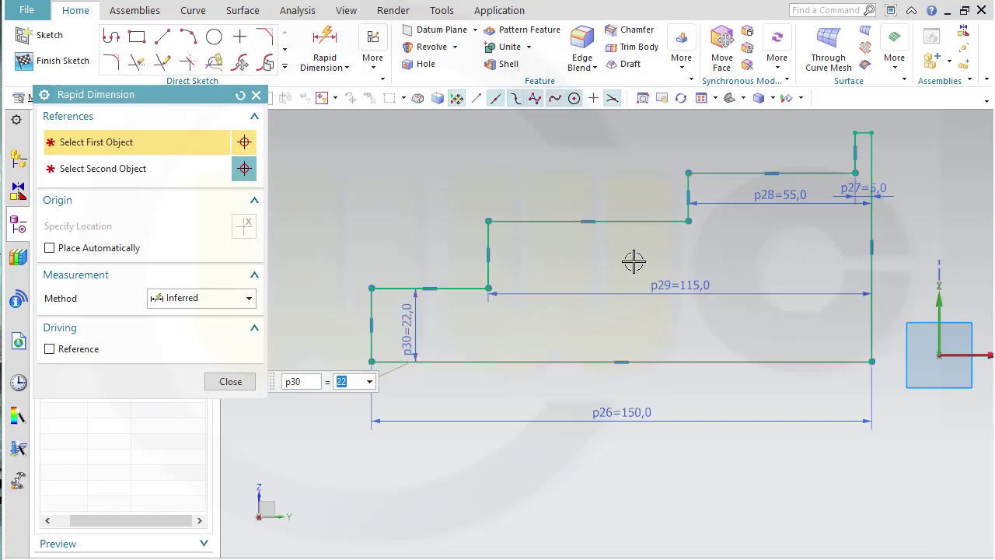
- Dimension the height of the second tread above the base line as 30 mm
click(548, 221)
click(544, 360)
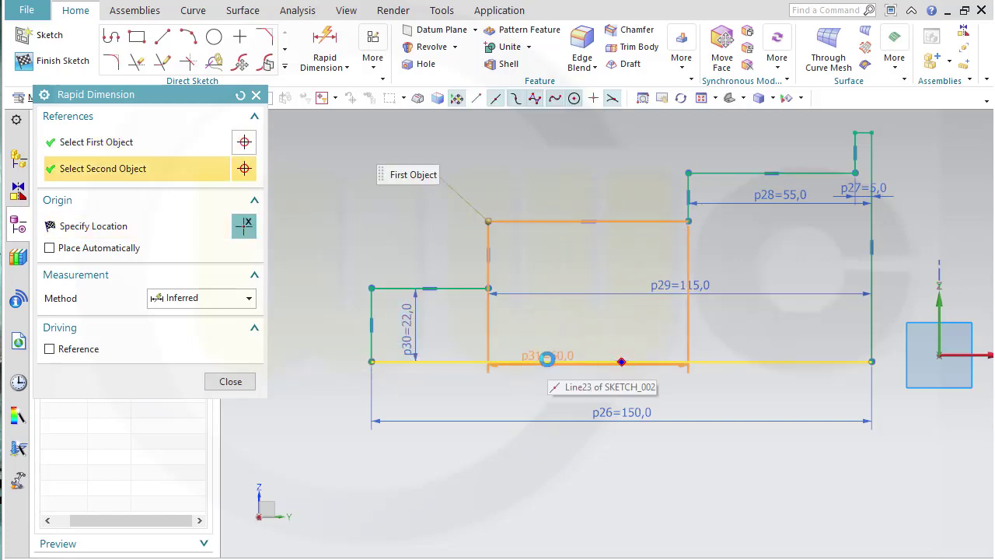
click(545, 328)
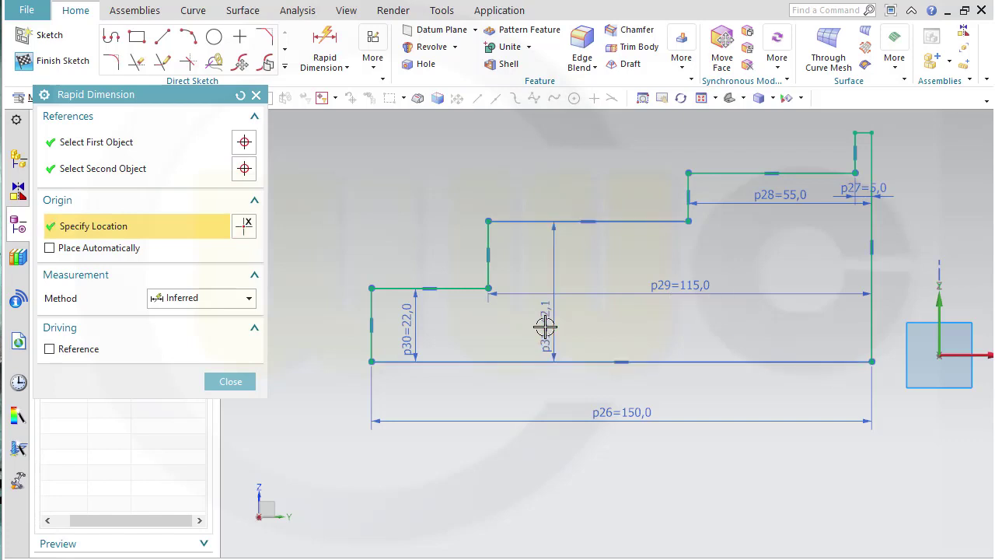
text(30)
key(Return)
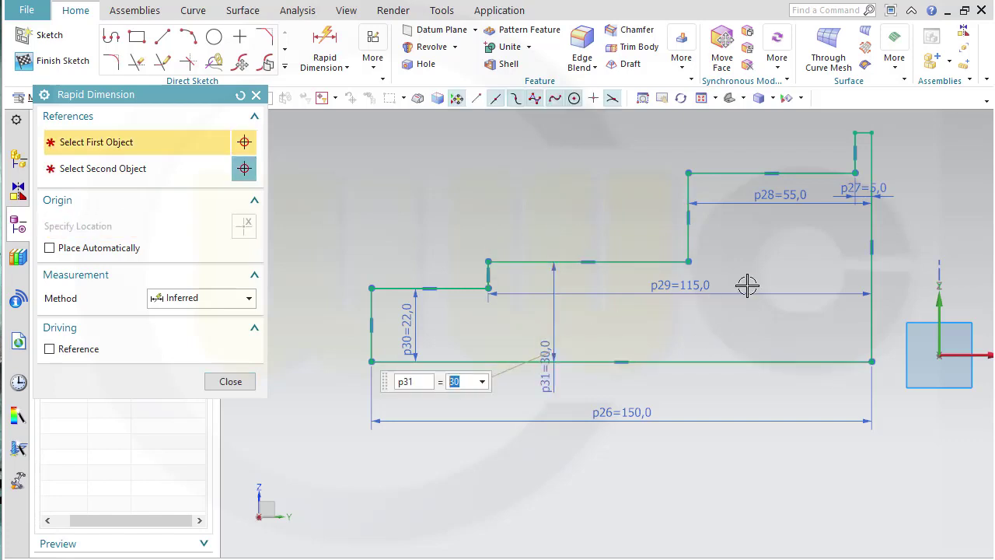
- Dimension the height of the third tread above the base line as 38 mm
click(710, 176)
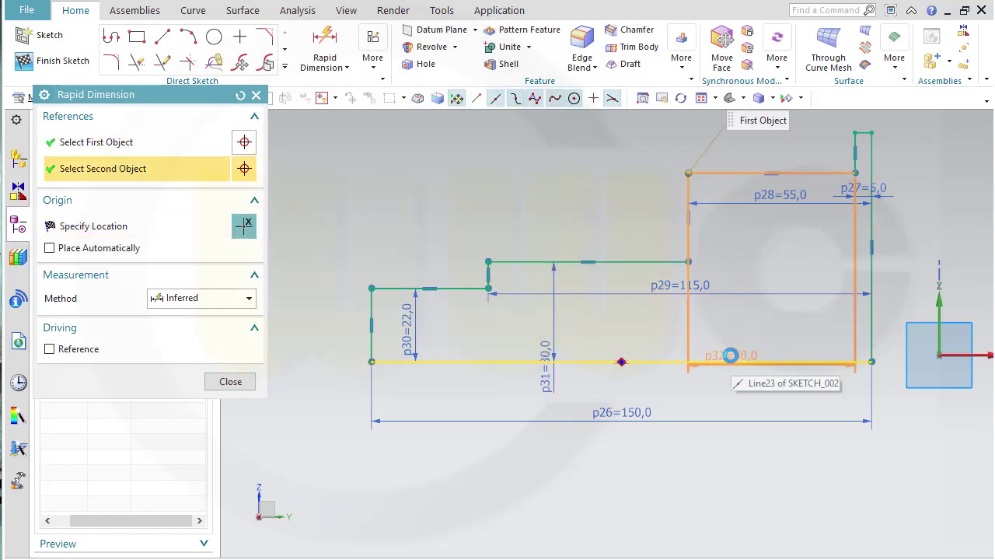
click(731, 357)
click(731, 332)
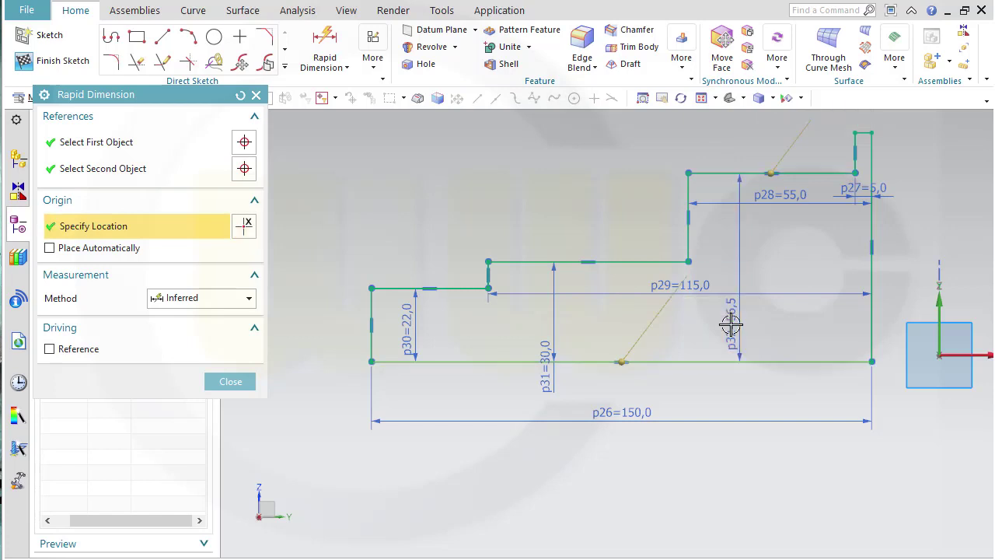
click(730, 324)
text(38)
key(Return)
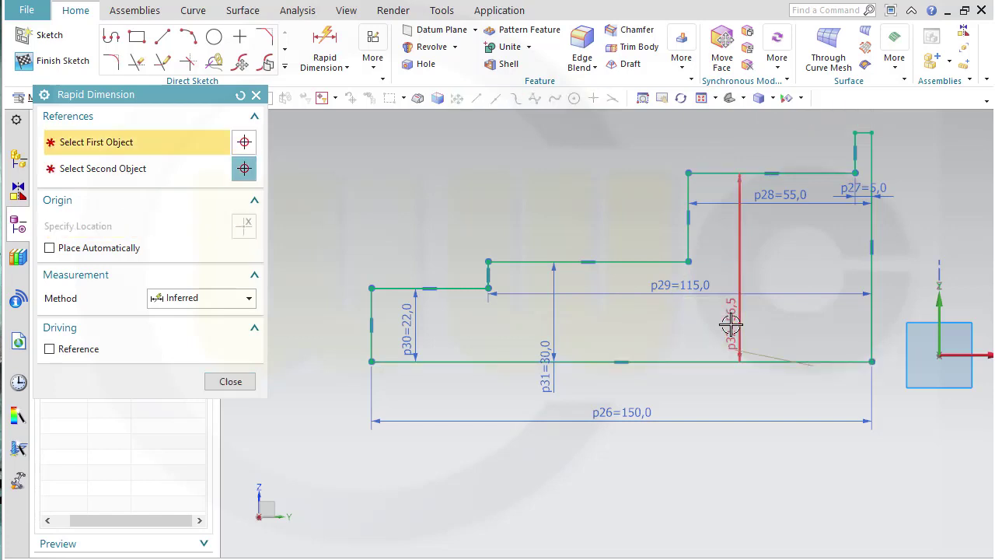
- Dimension the height of the topmost edge beside the tall end above the base line as 42 mm
scroll(872, 126, up, 4)
click(872, 126)
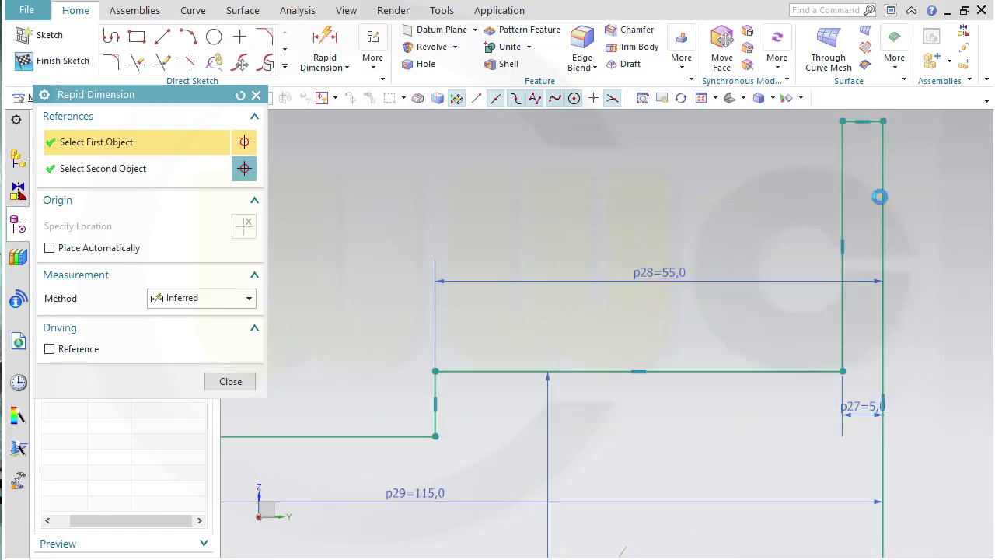
scroll(875, 264, down, 2)
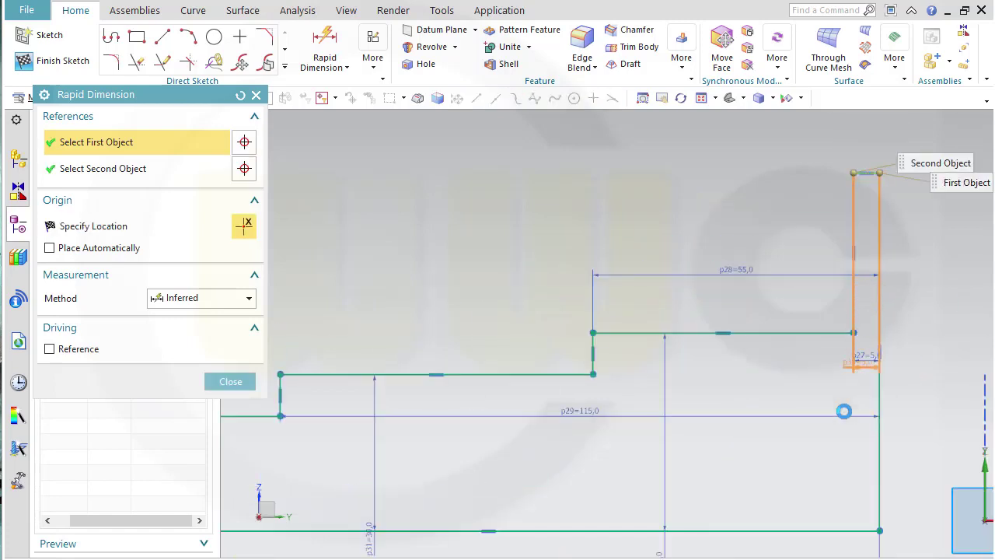
click(808, 528)
click(922, 403)
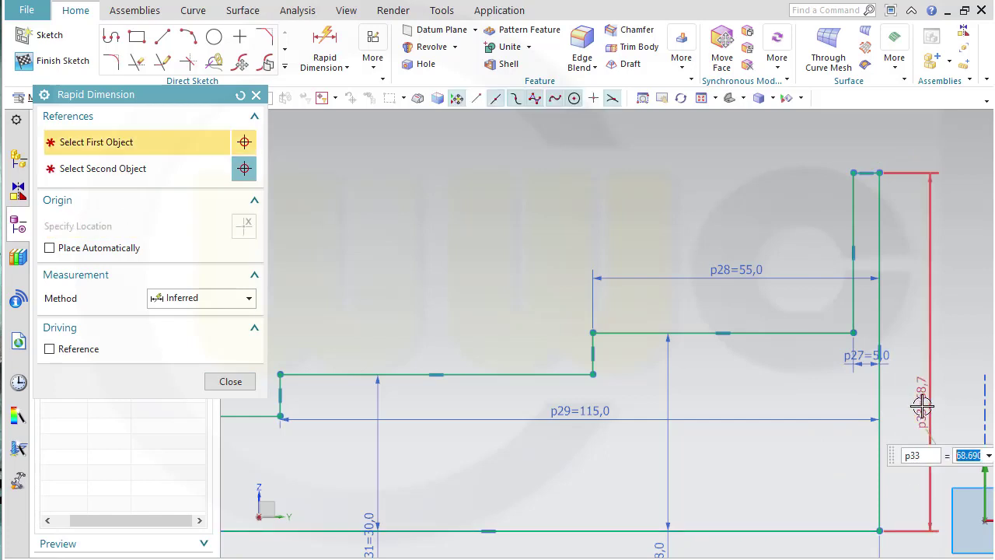
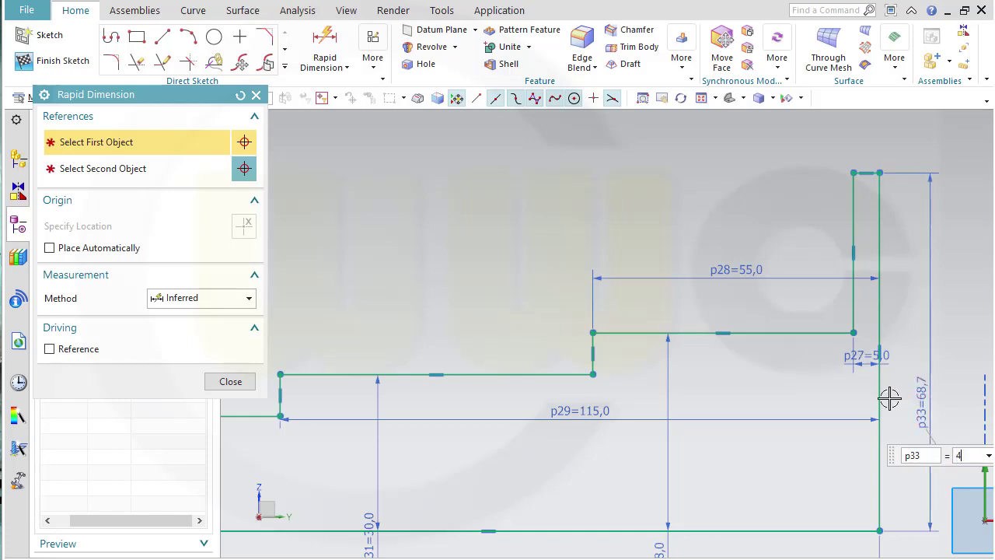
text(42)
key(Return)
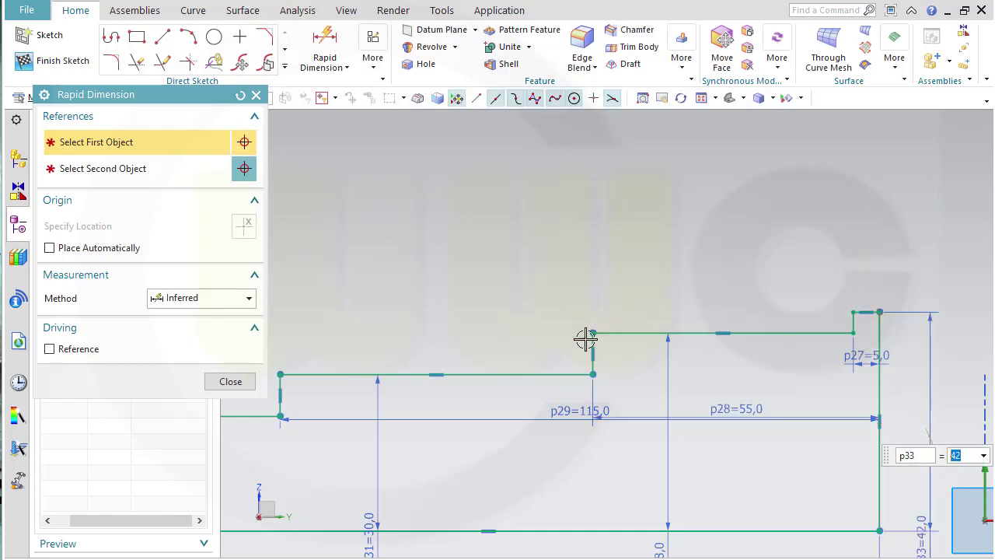
- Place the stepped profile's lower corner at the tall end on the sketch origin and finish the sketch
click(233, 381)
scroll(739, 490, up, 2)
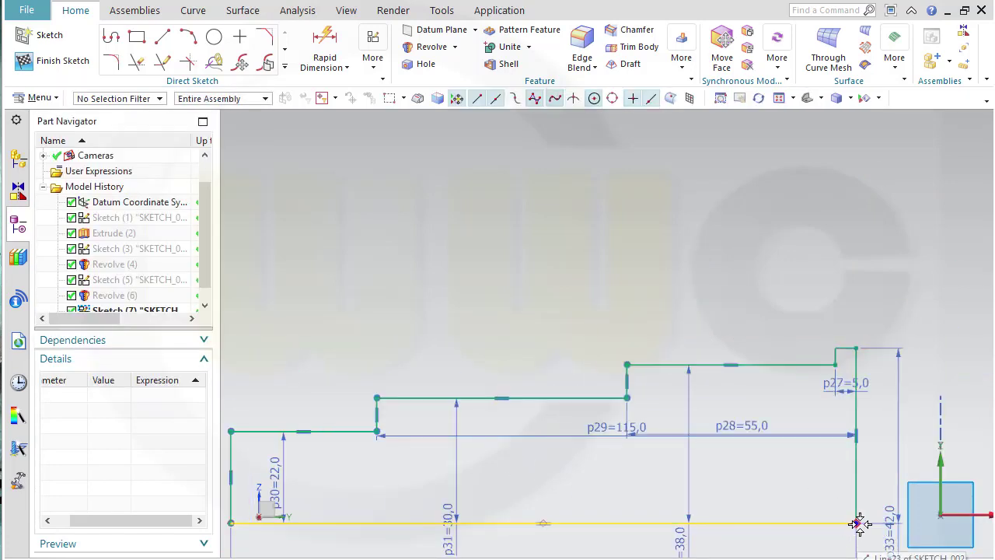
click(857, 523)
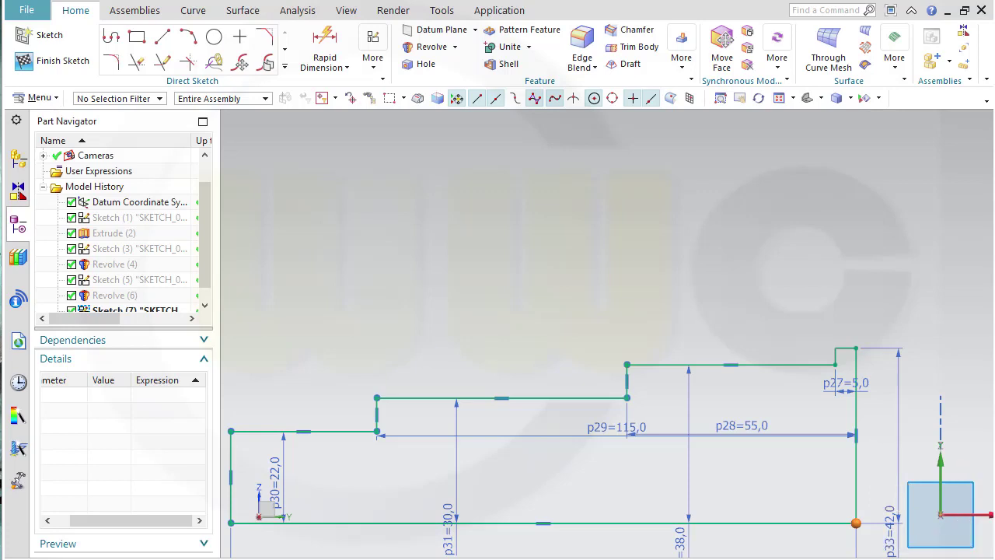
click(941, 514)
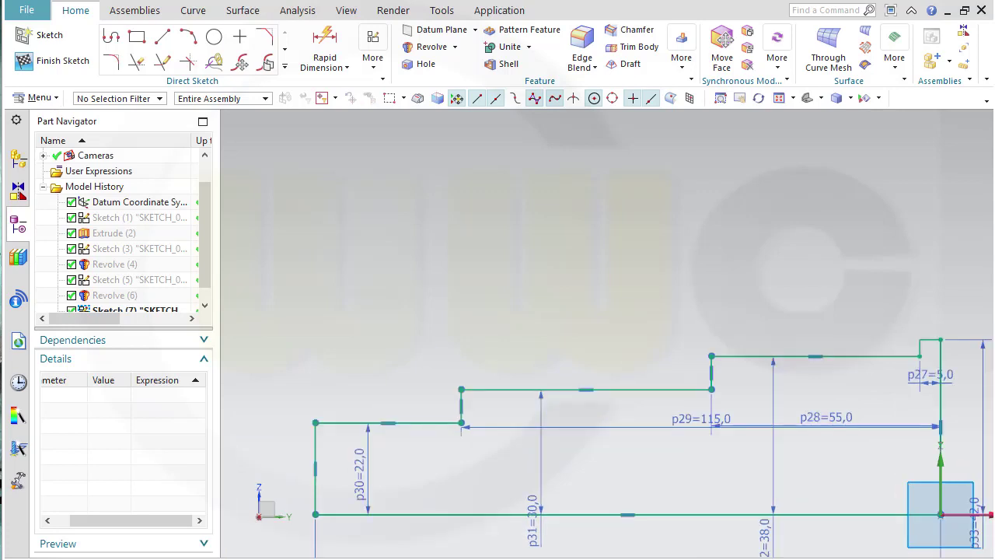
click(31, 60)
- Revolve the stepped profile 360° about its base line as a separate body with Boolean set to None
scroll(661, 304, up, 1)
scroll(756, 387, down, 3)
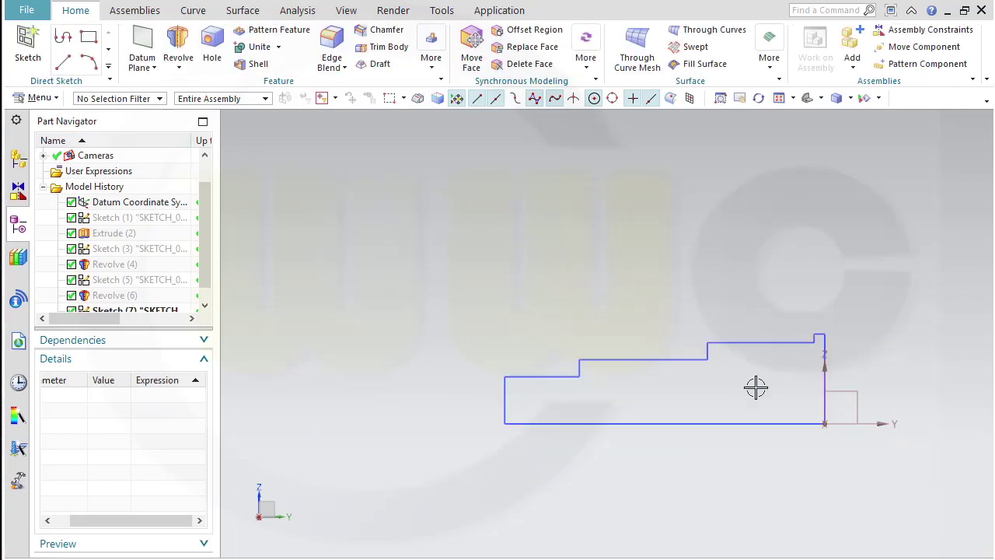
shift+middle_drag(911, 360, 769, 360)
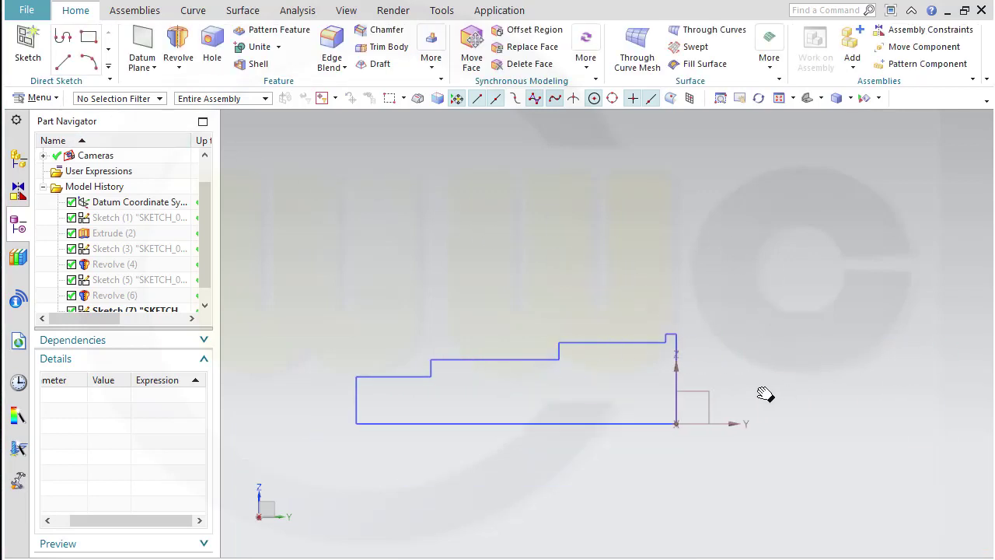
click(182, 53)
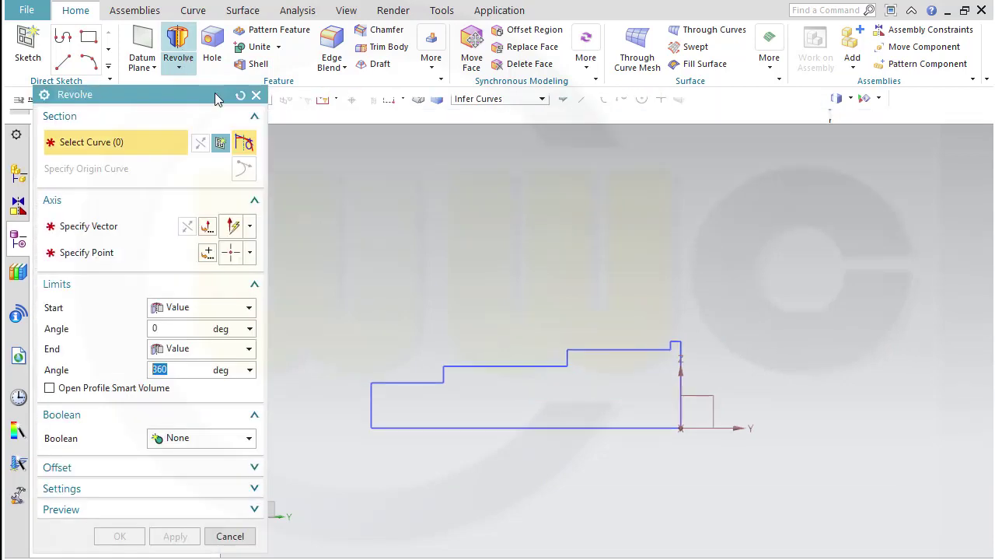
click(464, 362)
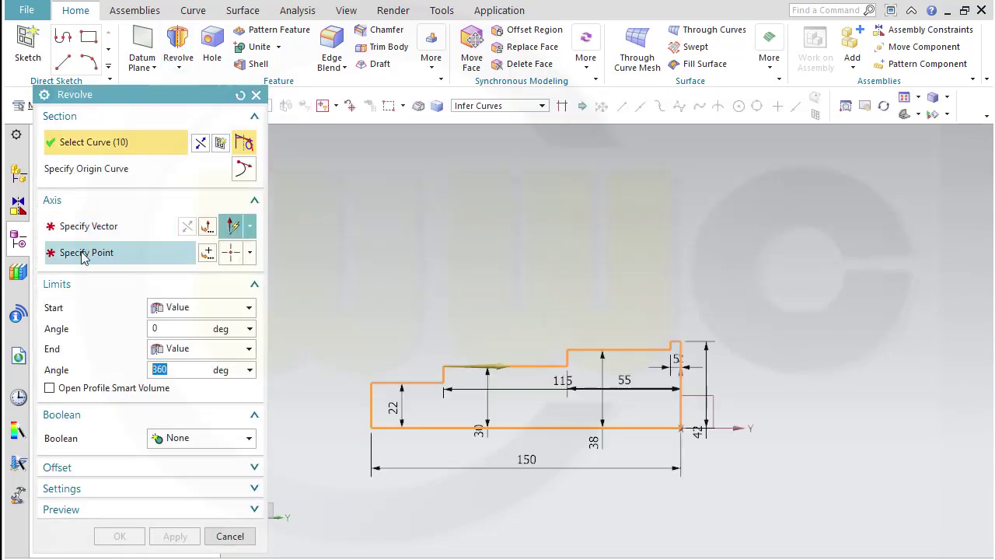
click(72, 225)
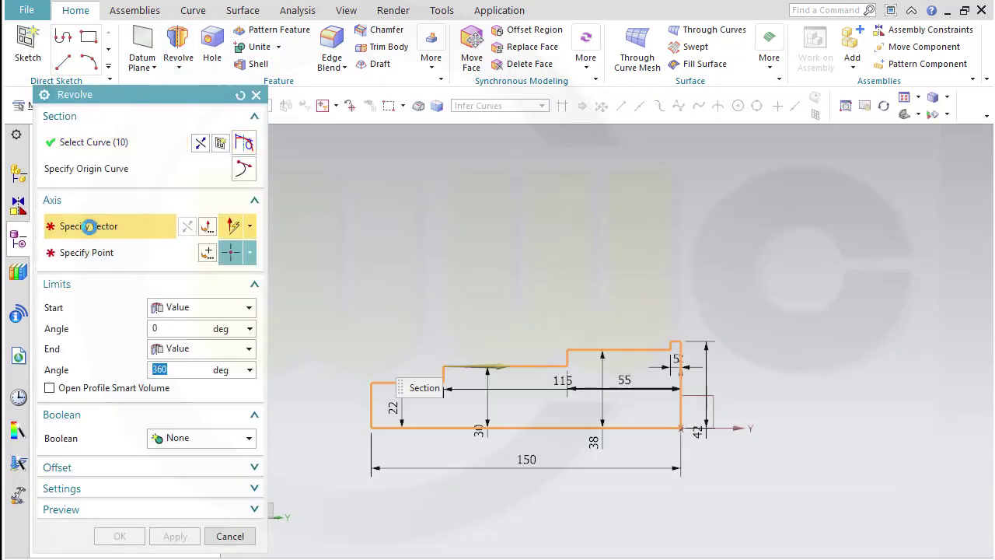
click(597, 426)
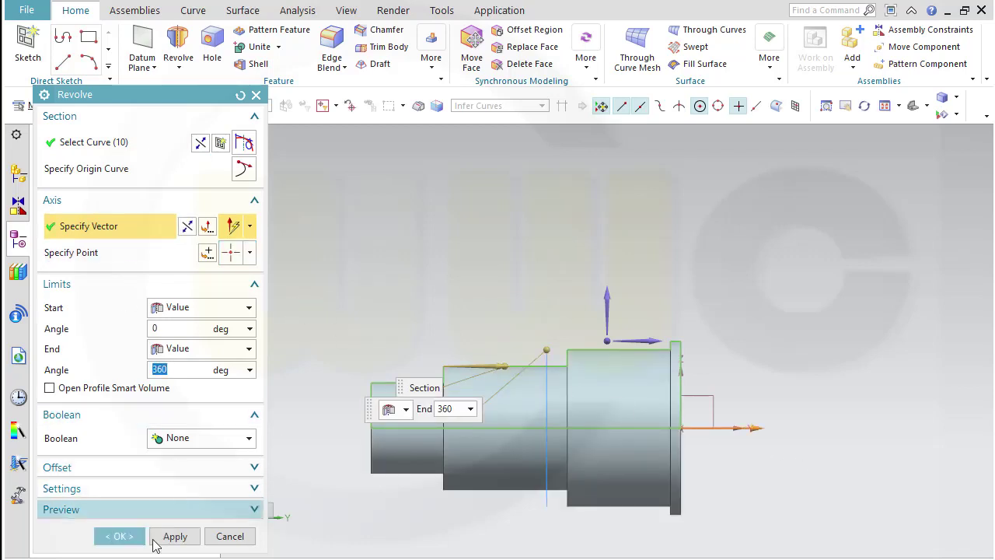
click(116, 537)
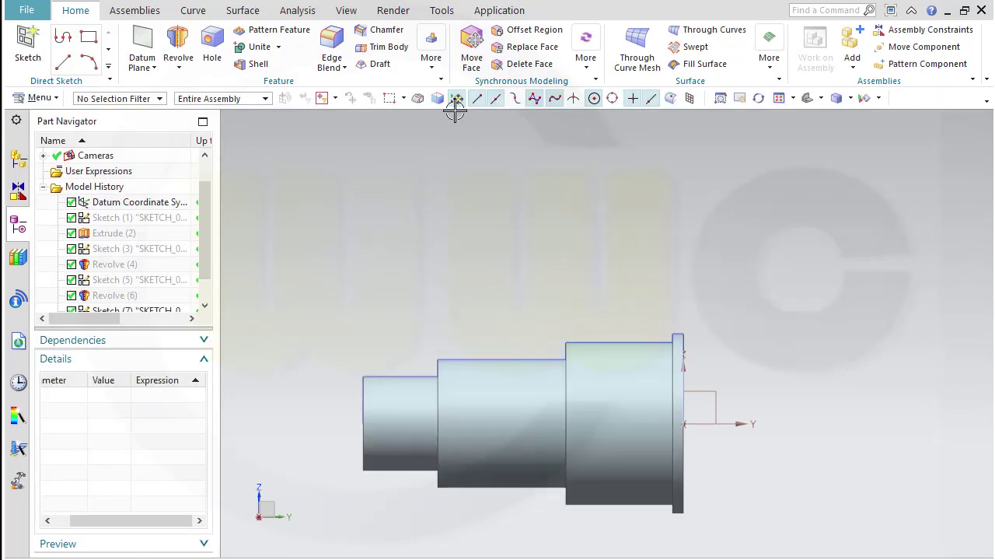
- Hide all sketches and the revolved stepped shaft body
key(ctrl+w)
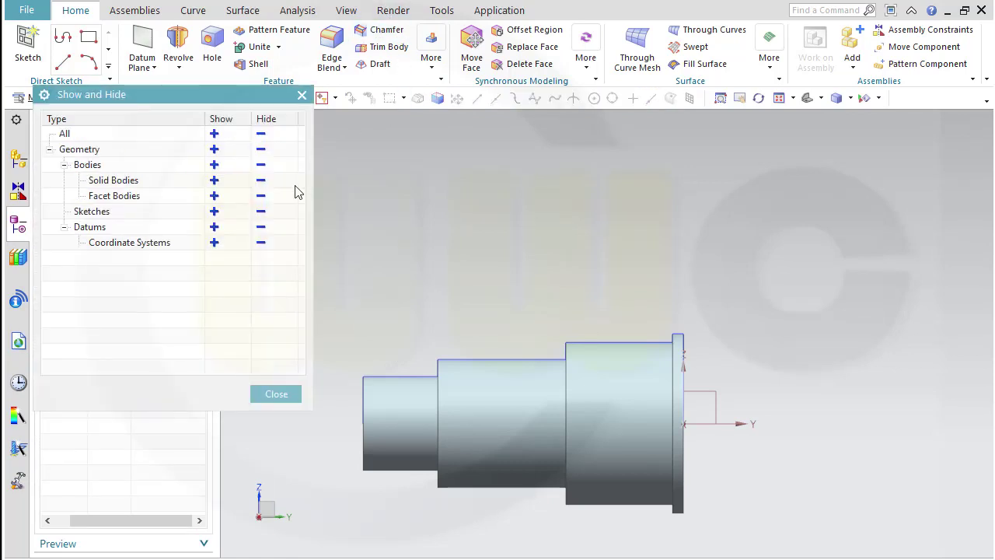
click(261, 213)
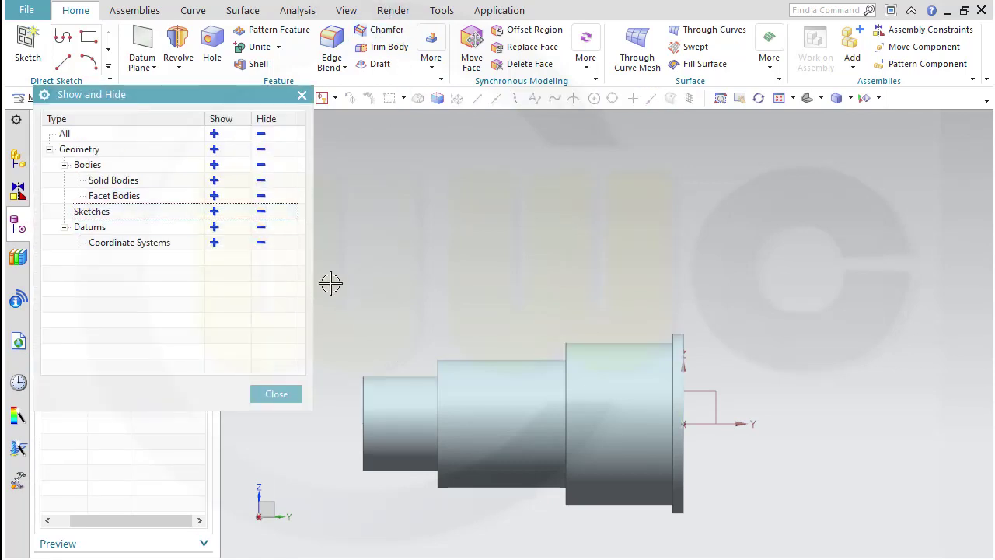
right_click(420, 414)
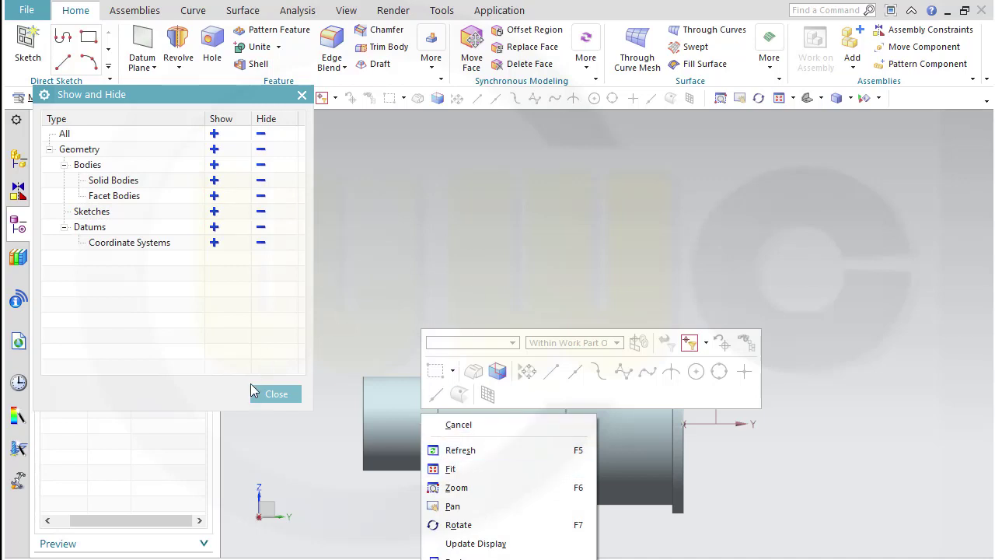
click(264, 394)
right_click(479, 417)
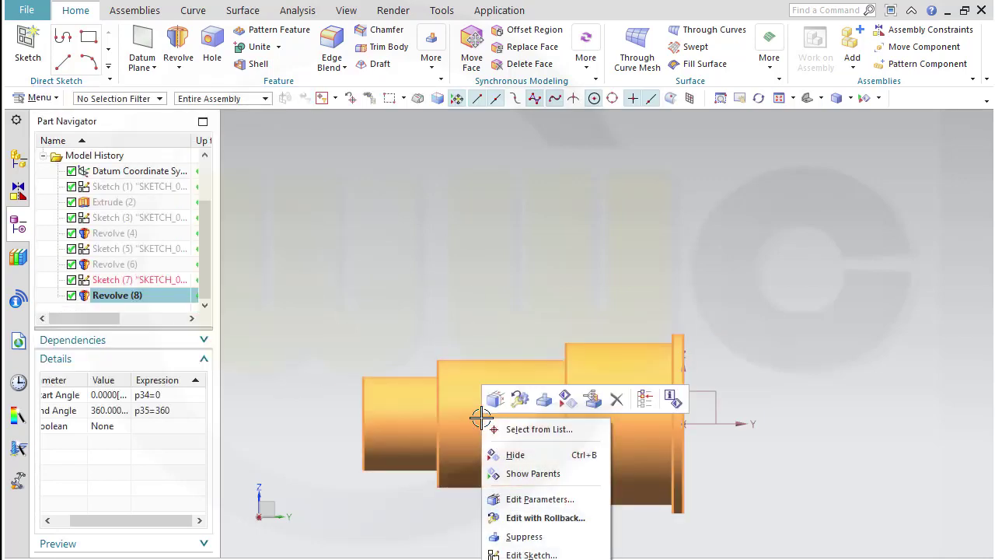
click(509, 454)
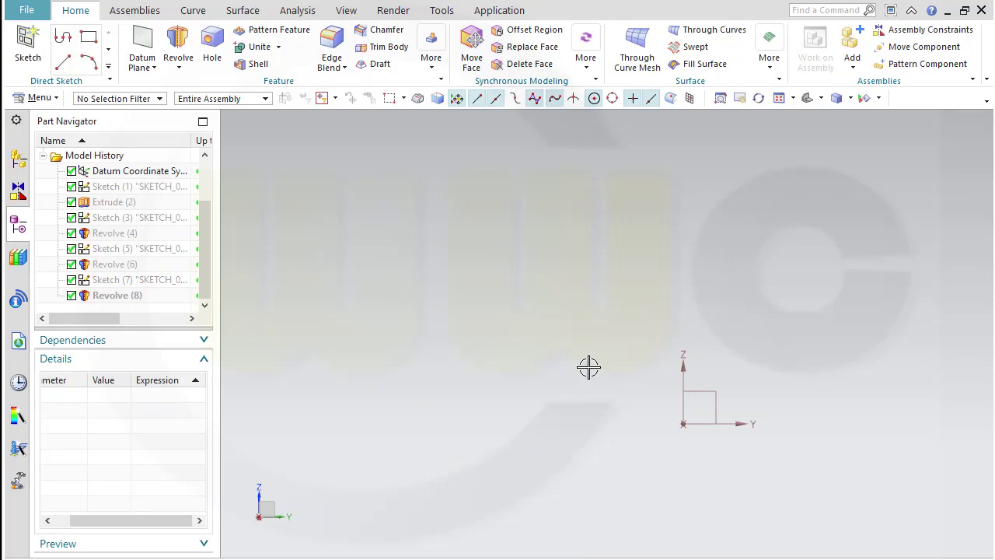
- Create a new sketch on the YZ plane of the datum coordinate system
click(27, 45)
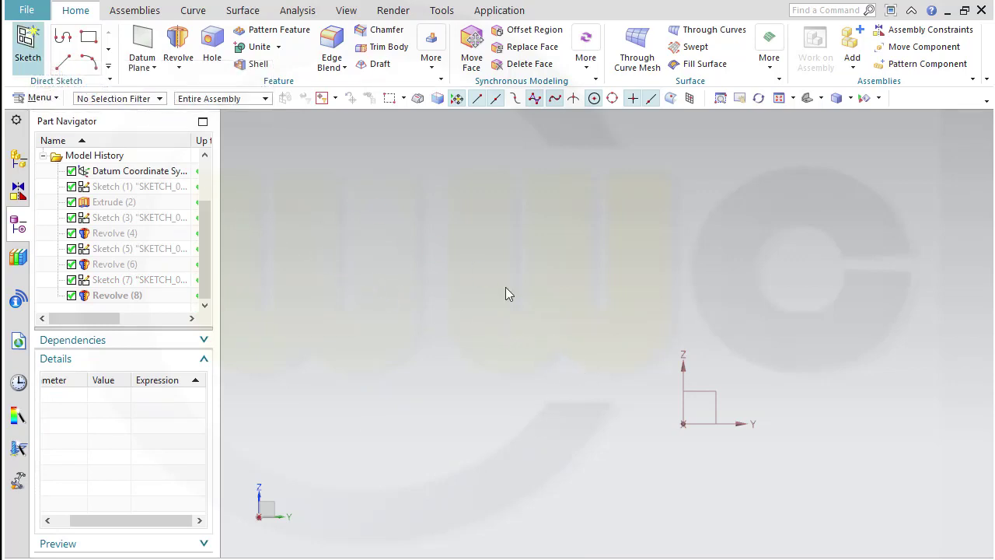
click(699, 393)
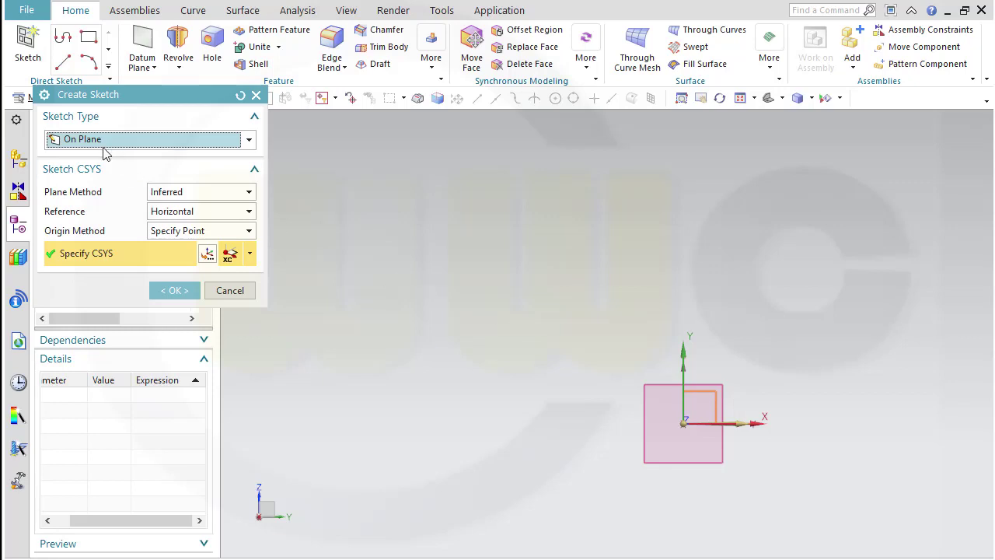
click(173, 290)
- Sketch a closed L-shaped profile about 52 mm wide beside the origin, with its tall side facing the vertical axis
click(113, 38)
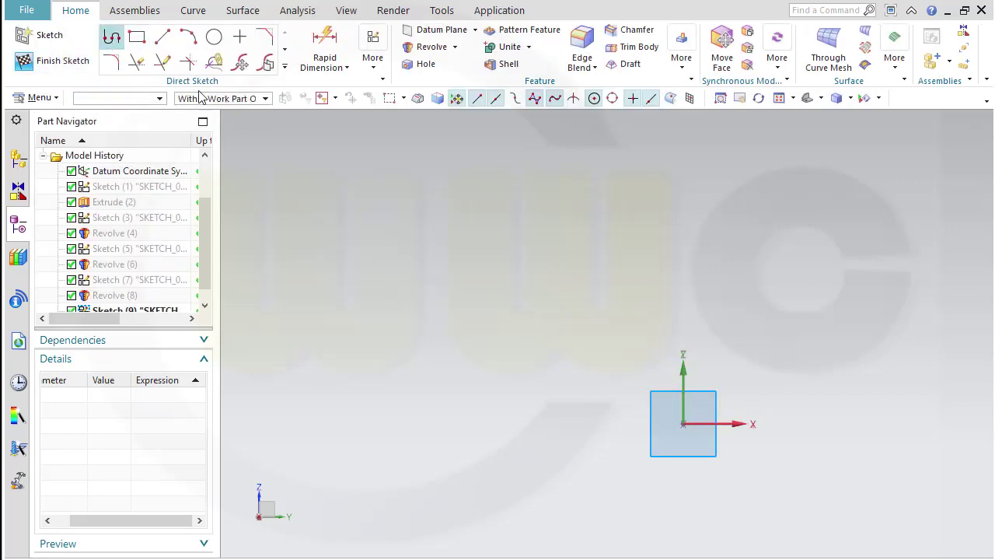
click(722, 404)
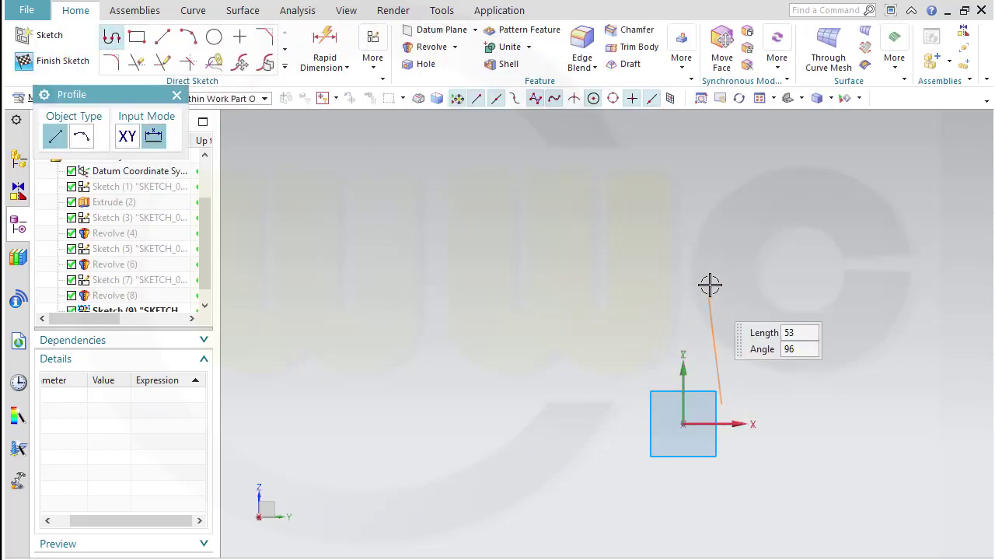
text(2)
click(721, 252)
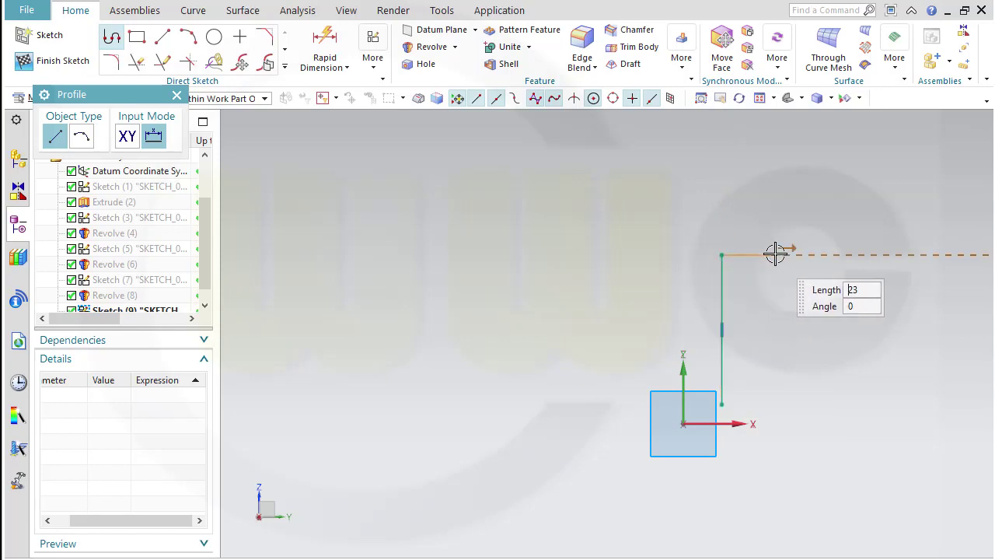
click(775, 253)
click(775, 320)
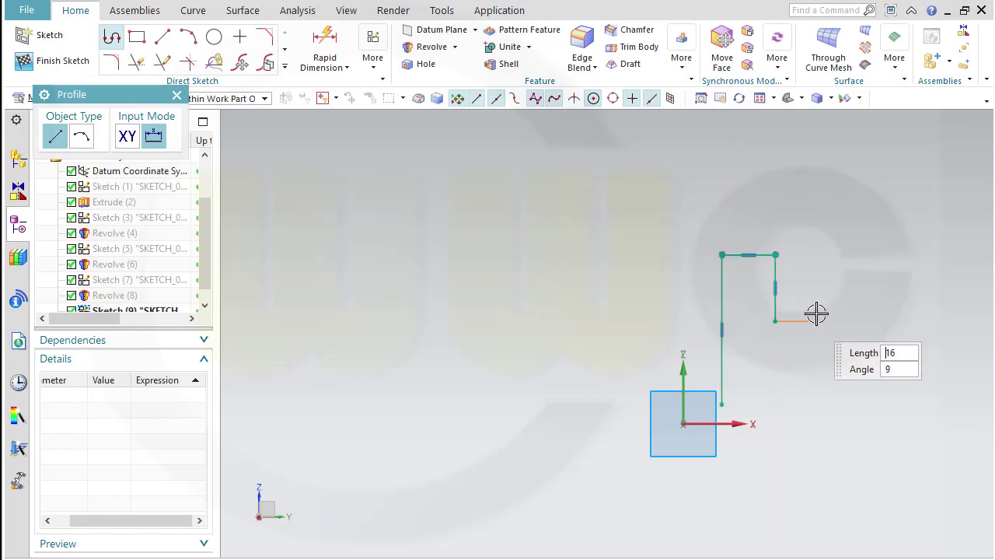
click(833, 404)
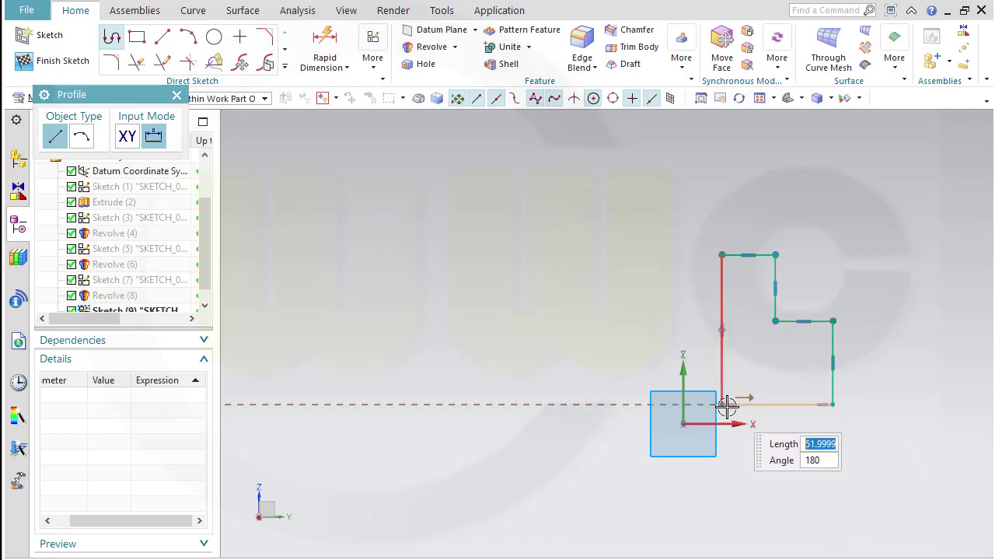
click(723, 403)
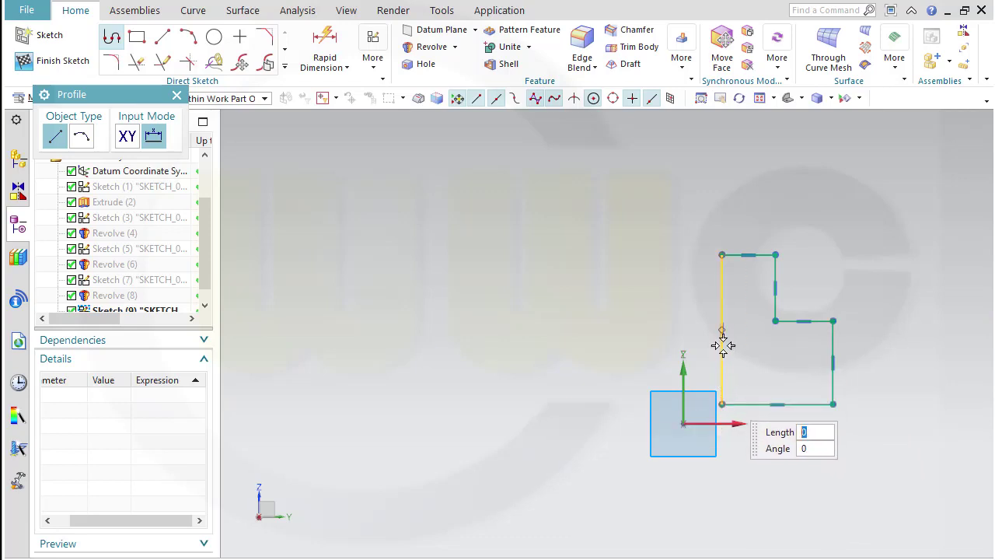
- Dimension the overall width of the L-shaped profile as 25 mm
click(323, 45)
click(719, 354)
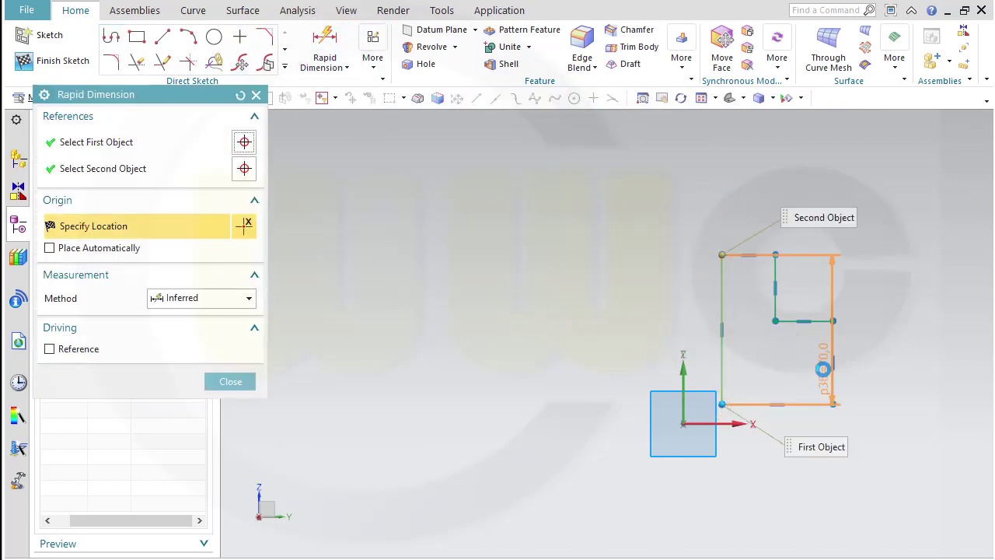
click(830, 366)
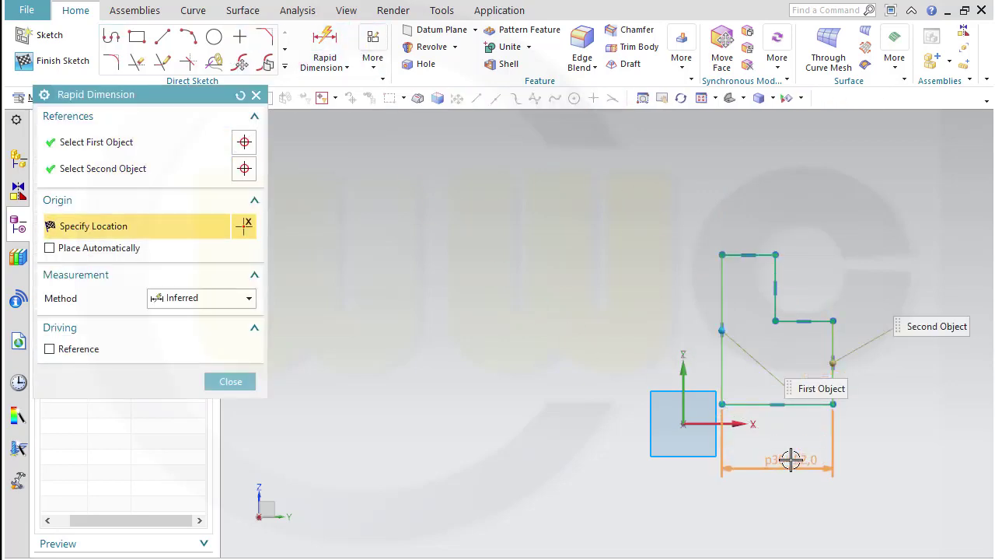
click(776, 459)
text(25)
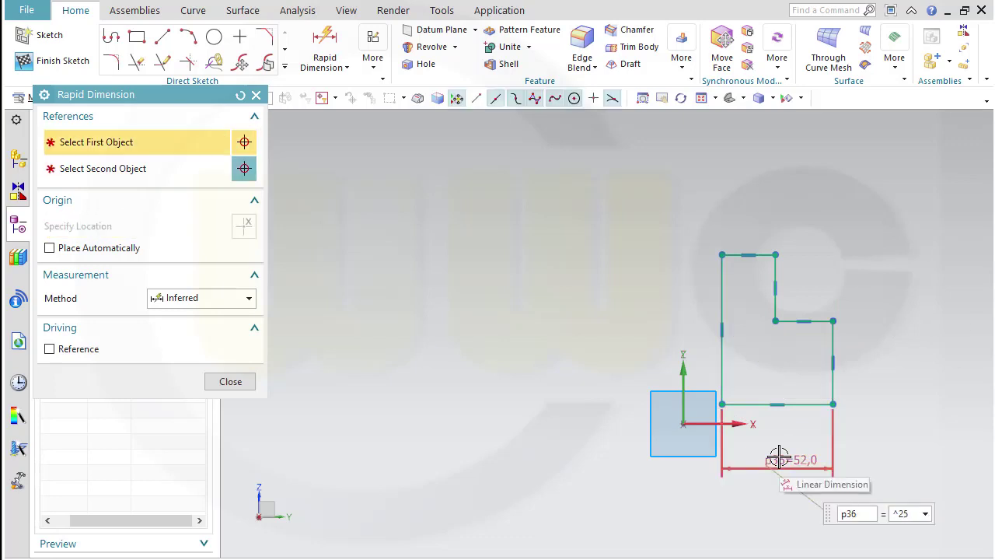
key(Return)
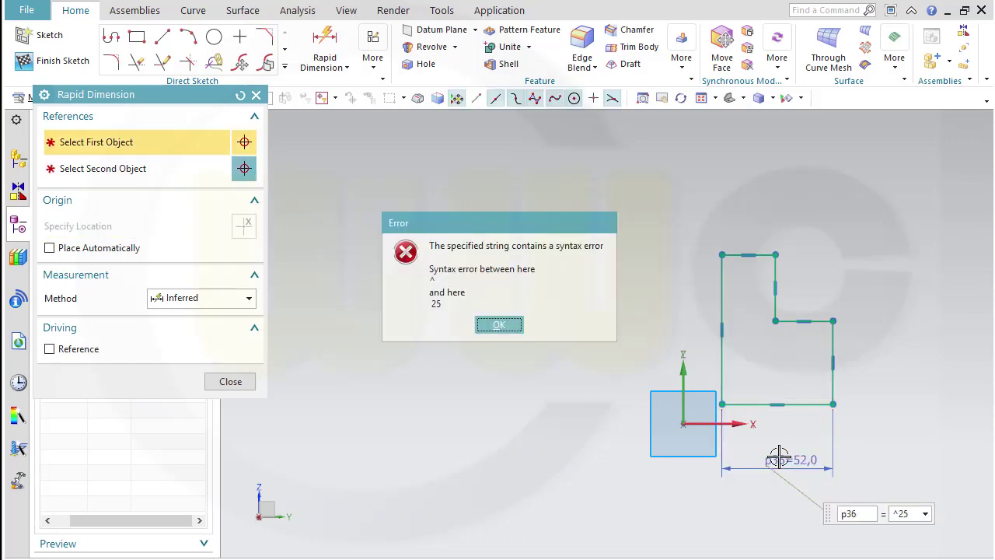
click(500, 324)
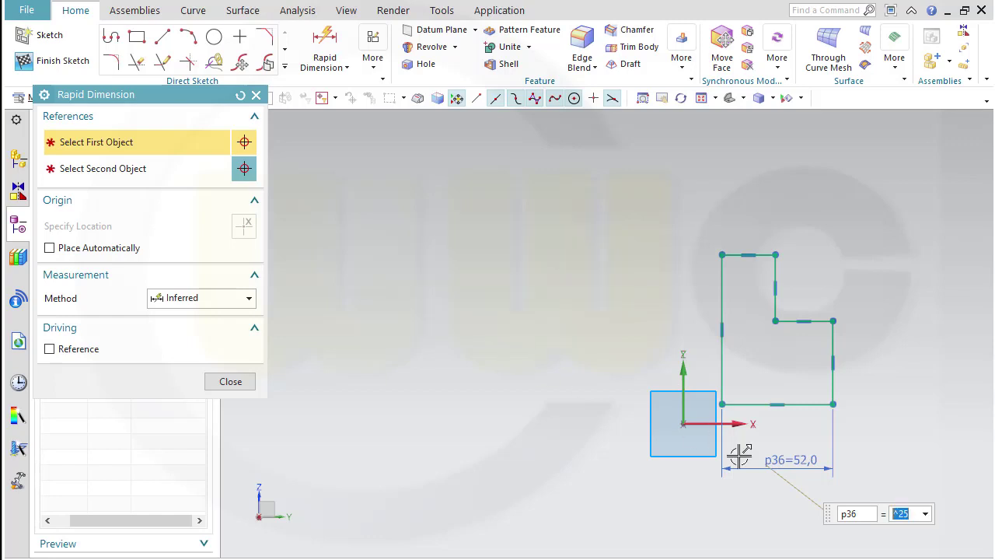
text(25)
key(Return)
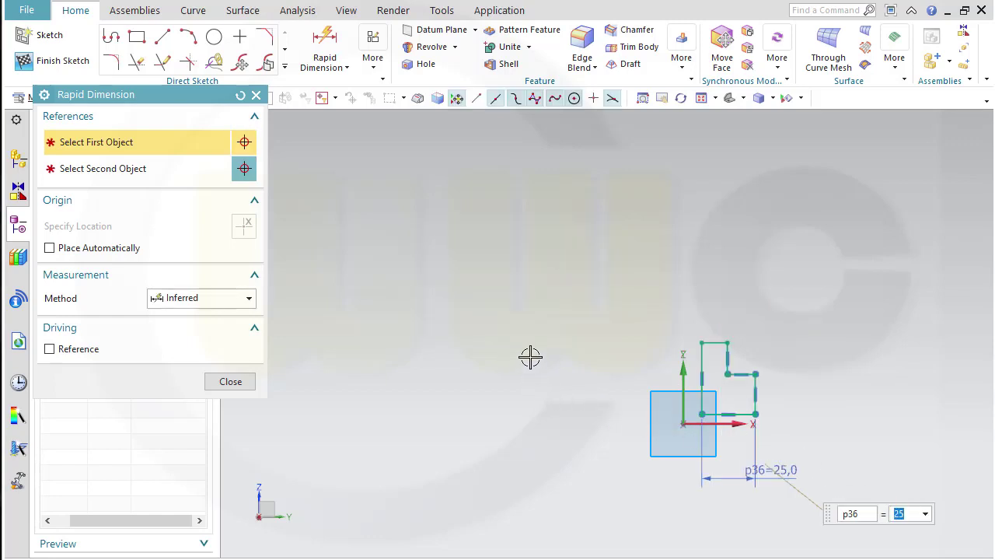
- Dimension the width of the profile's tall upper section as 15 mm
click(701, 358)
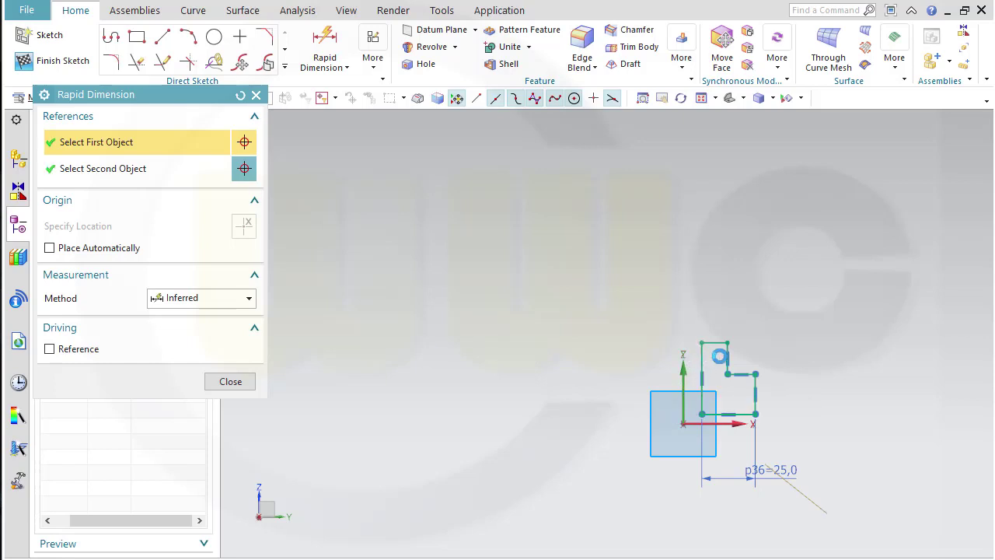
click(729, 355)
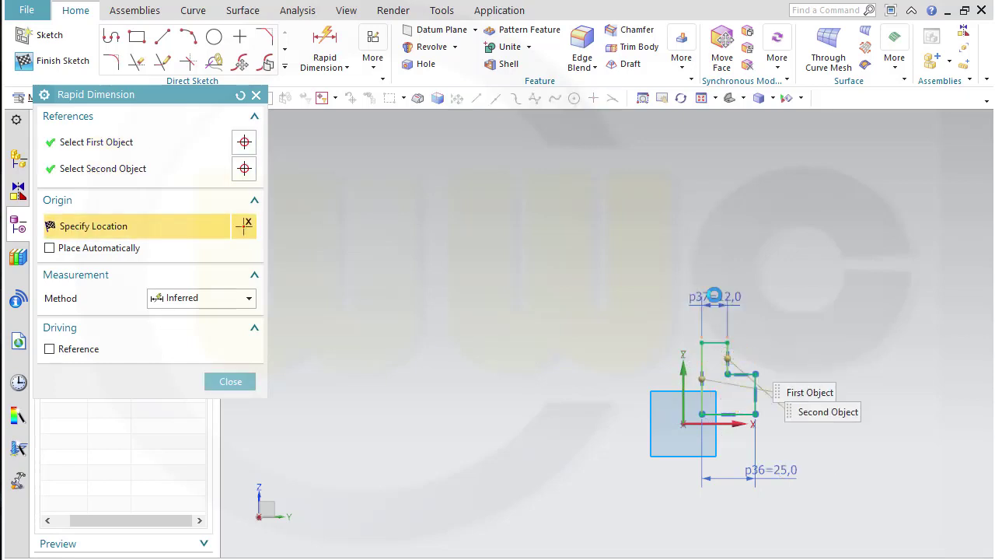
click(714, 296)
text(15)
key(Return)
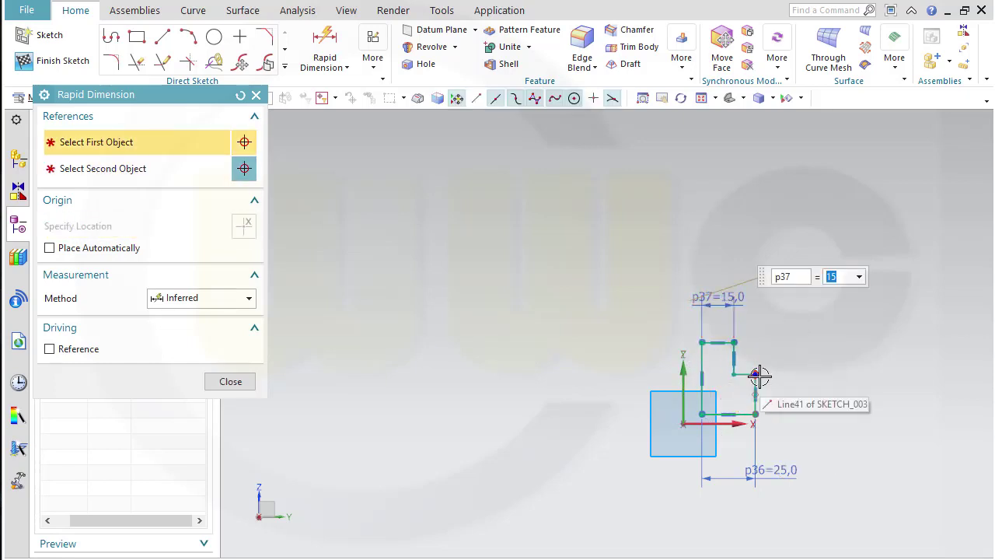
- Dimension the height of the L-shaped profile's short section as 28 mm
scroll(785, 405, up, 3)
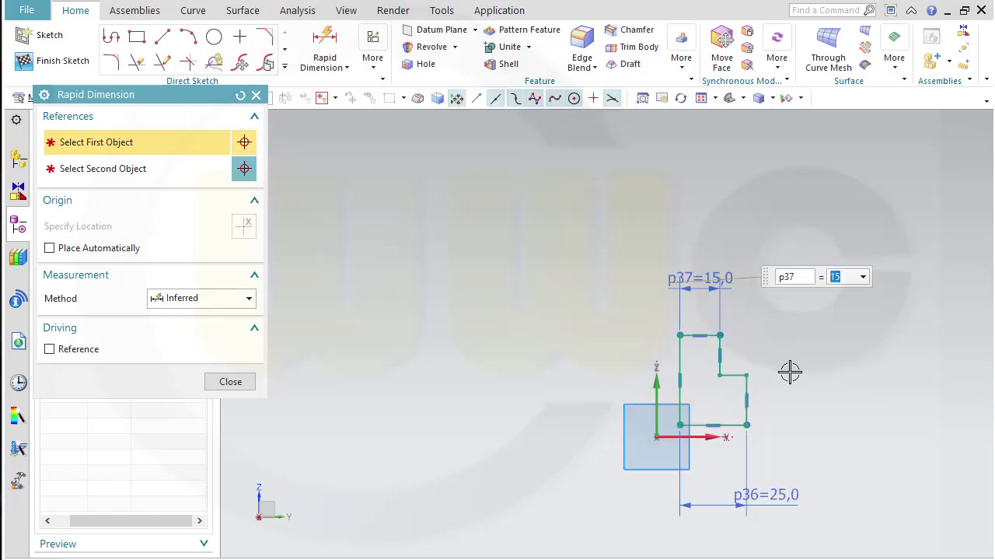
click(709, 421)
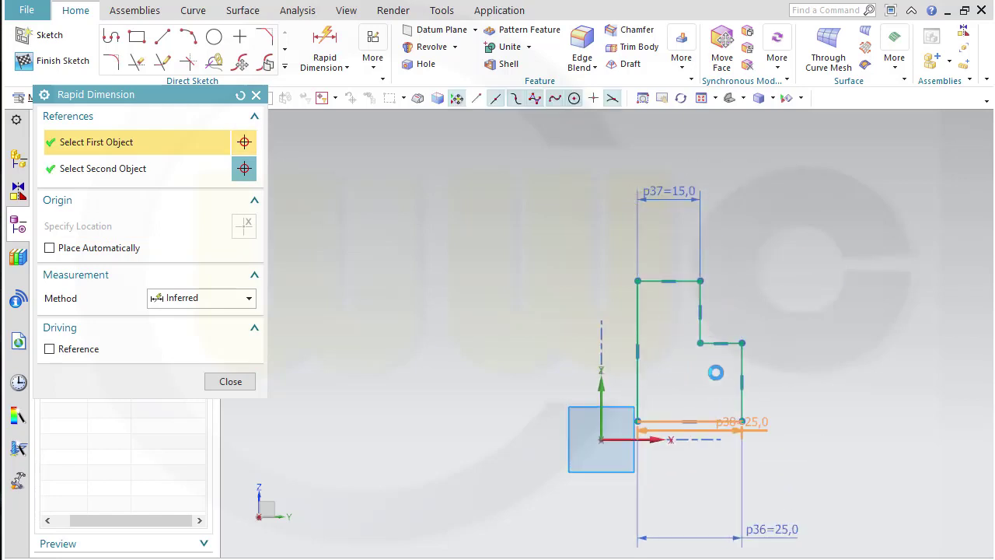
click(731, 343)
click(733, 345)
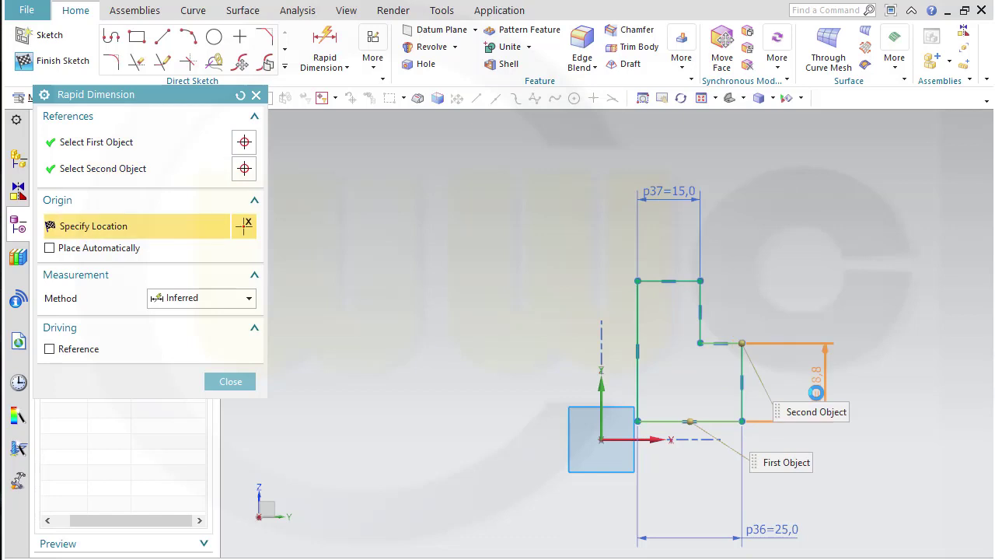
click(815, 392)
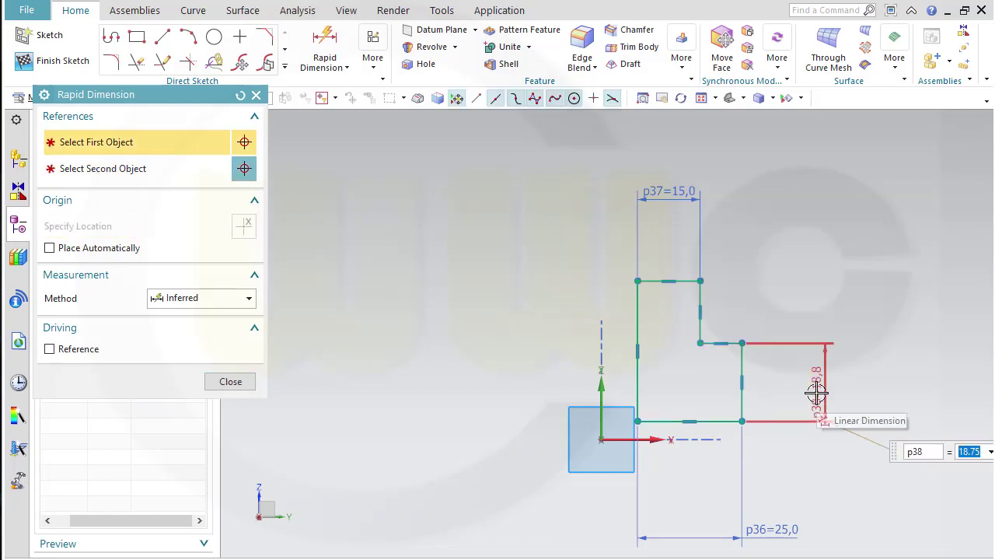
text(28)
key(Return)
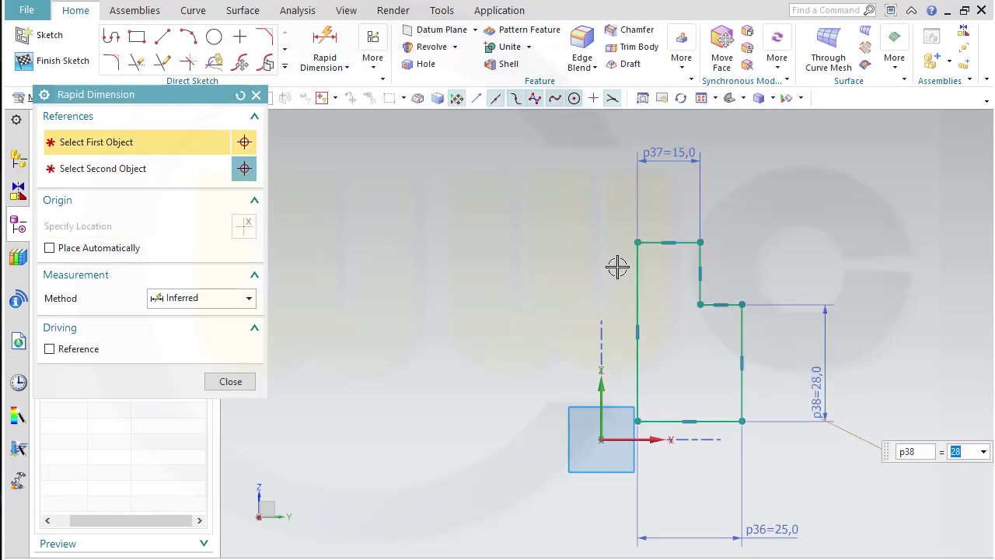
- Dimension the overall height of the L-shaped profile as 55 mm
click(657, 242)
click(665, 421)
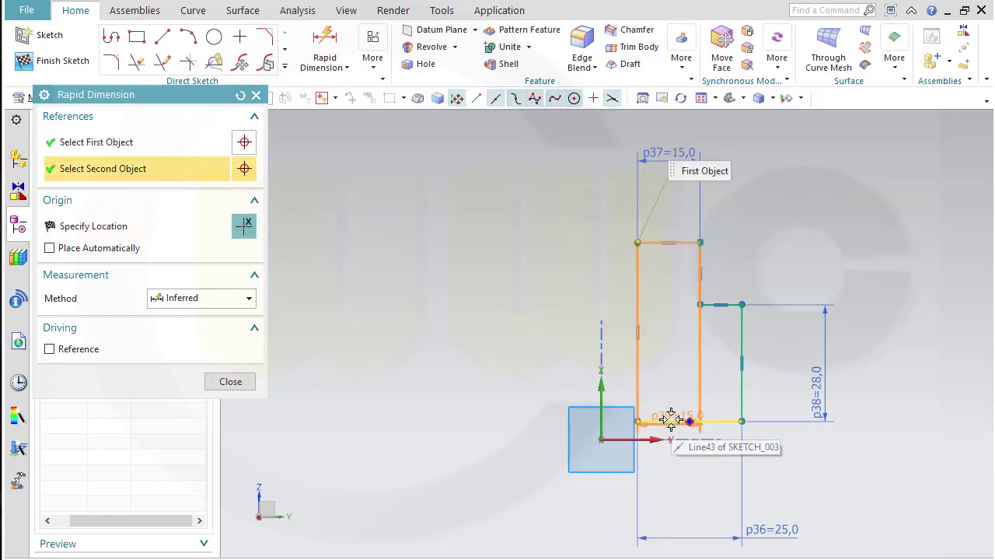
click(665, 351)
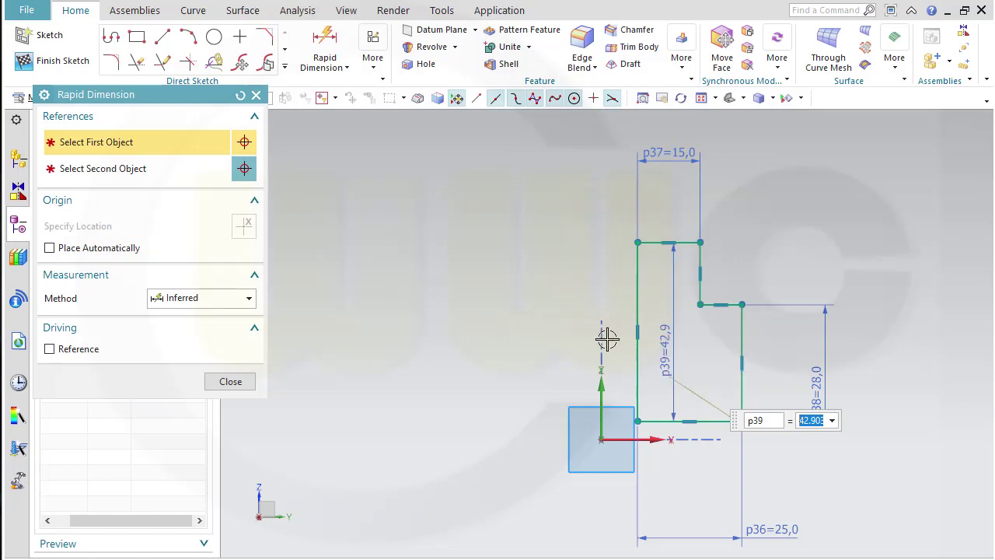
text(55)
key(Return)
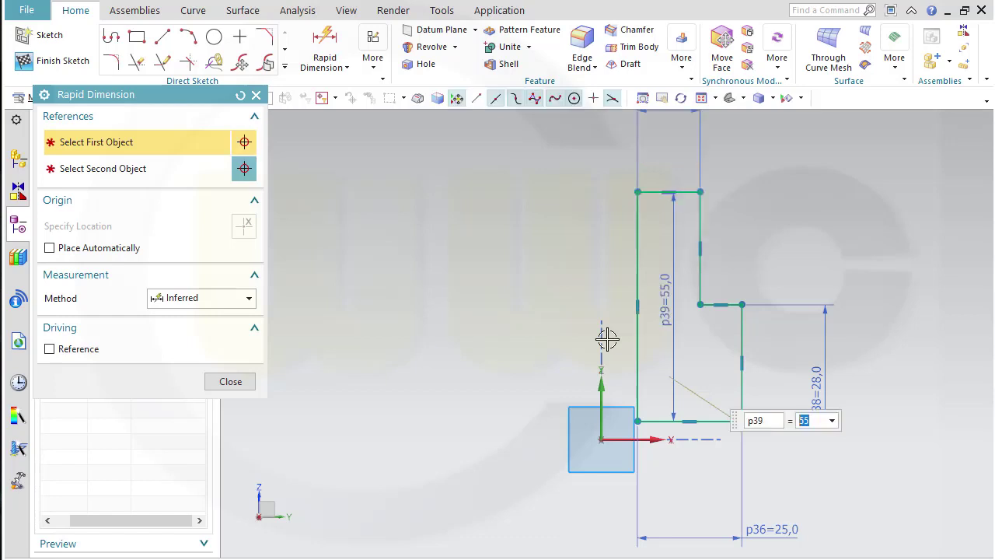
- Set the height dimension of the profile's short section to 30 mm
click(814, 374)
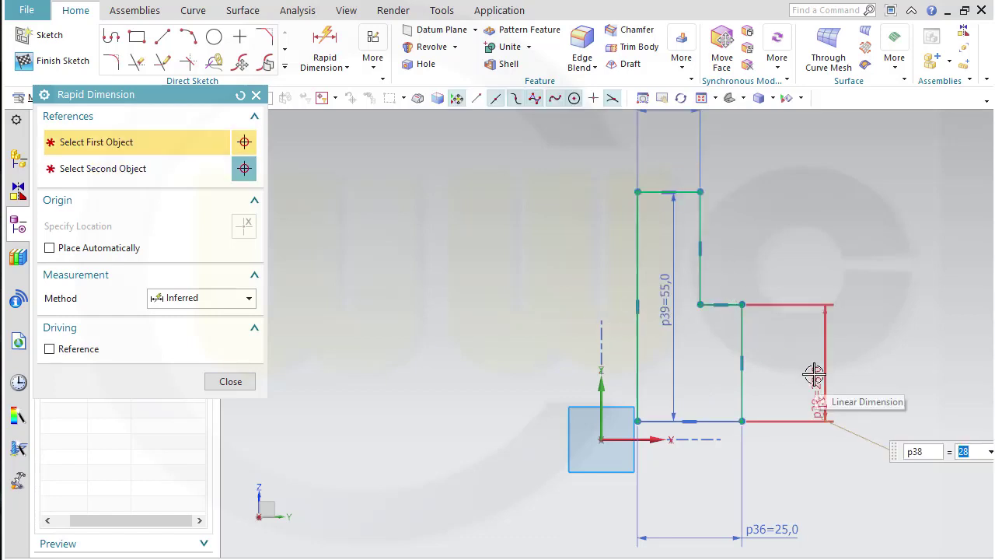
text(30)
key(Return)
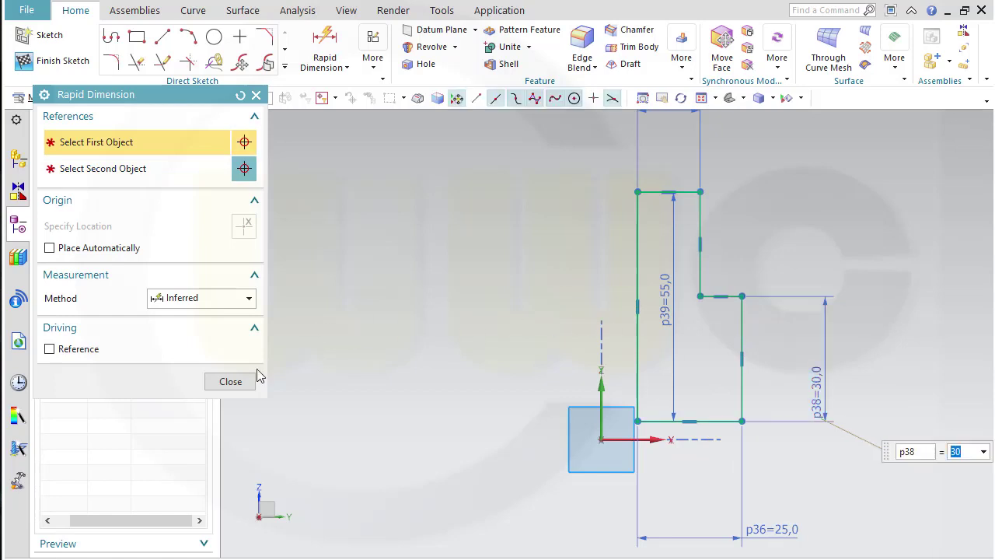
click(216, 388)
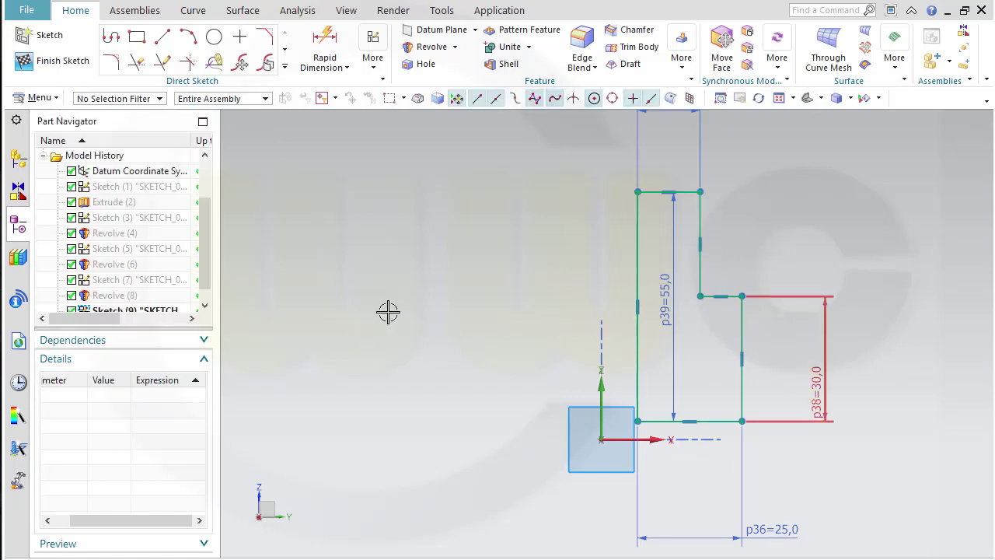
- Make the profile's corner nearest the origin coincident with the sketch origin and finish the sketch
click(603, 440)
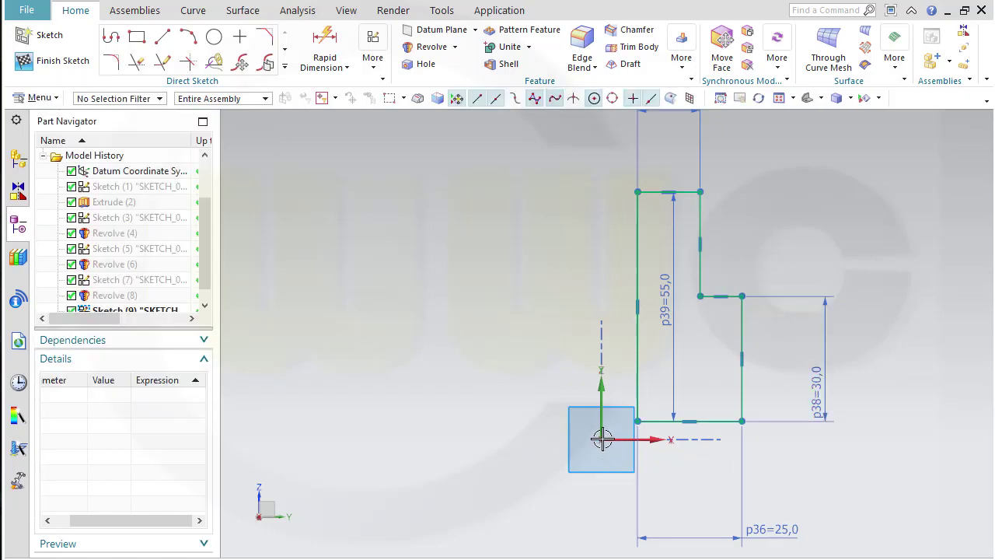
click(637, 422)
click(667, 391)
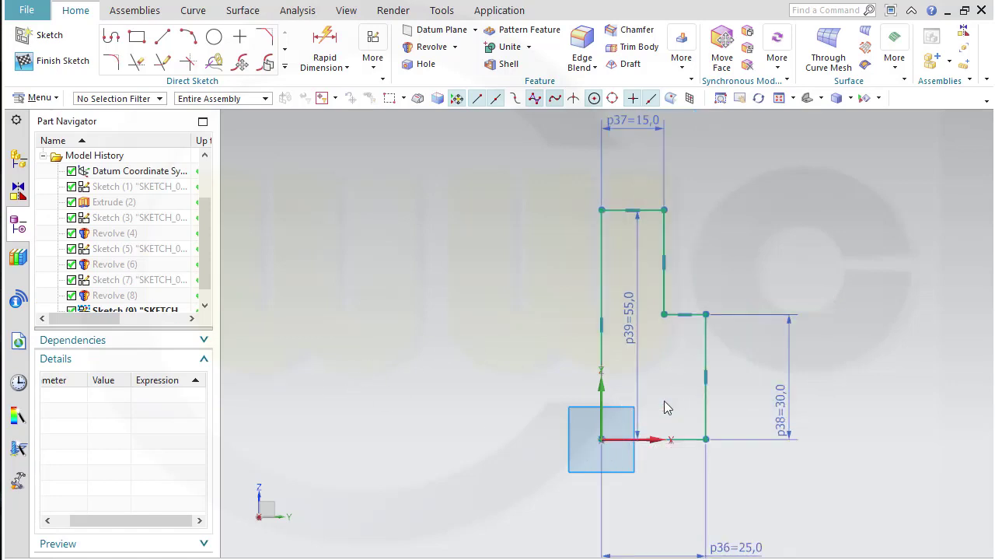
click(53, 60)
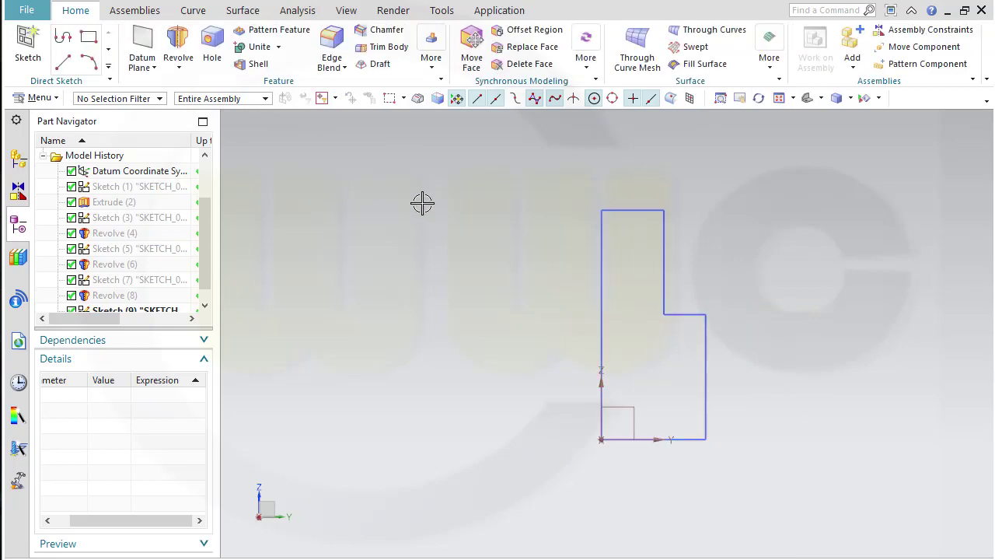
- Revolve the L-shaped profile 360° about its bottom edge along the Y axis, with no Boolean
click(178, 45)
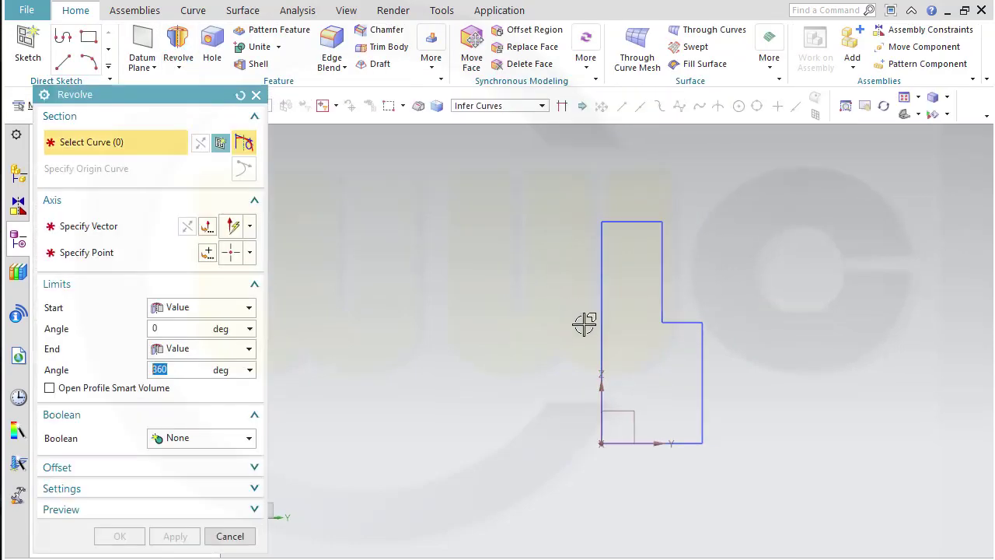
click(600, 331)
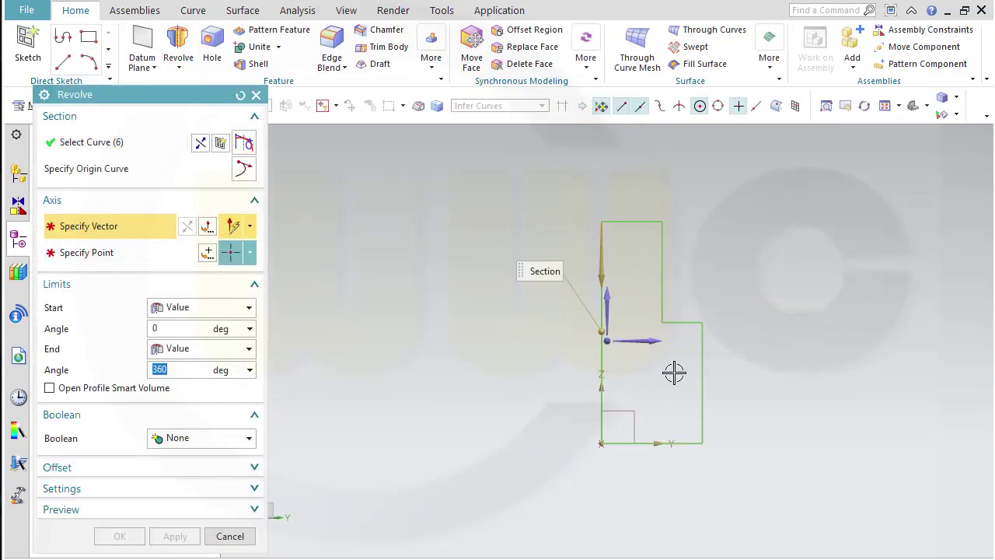
click(682, 441)
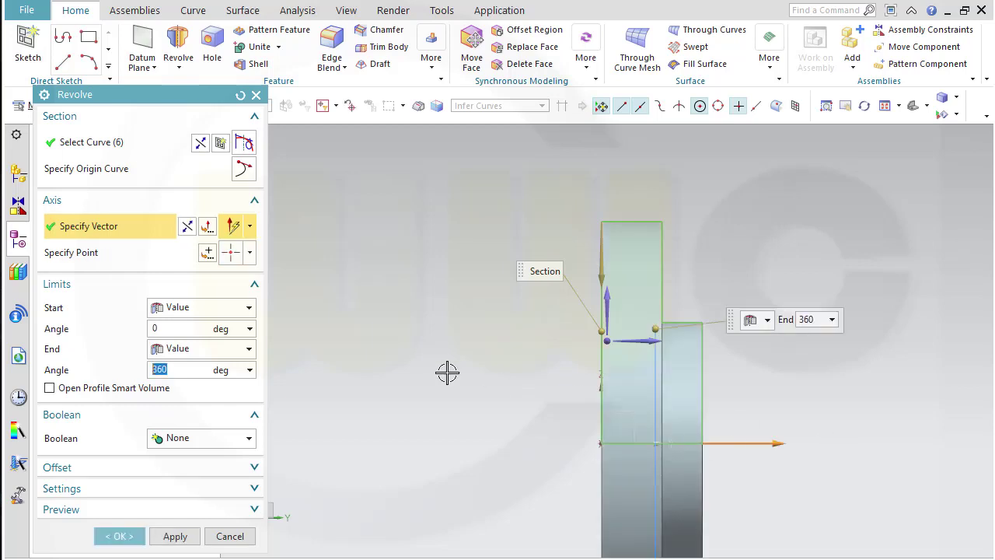
click(119, 536)
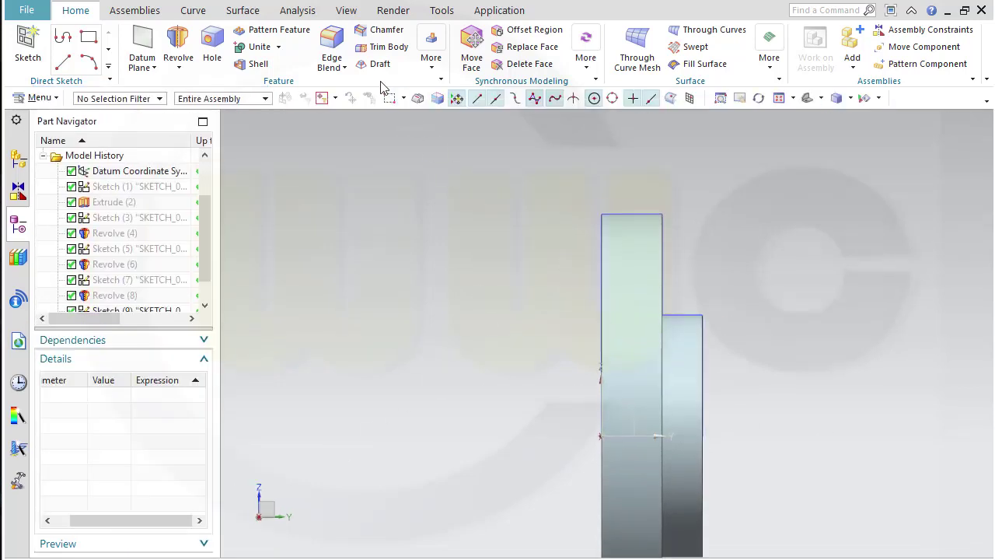
- Hide all sketches in the model
key(ctrl+w)
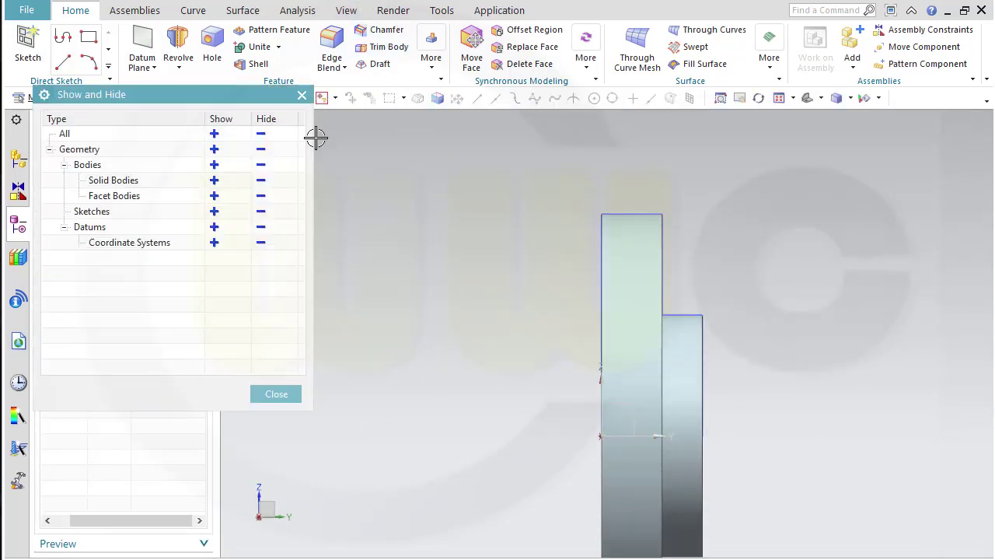
click(260, 213)
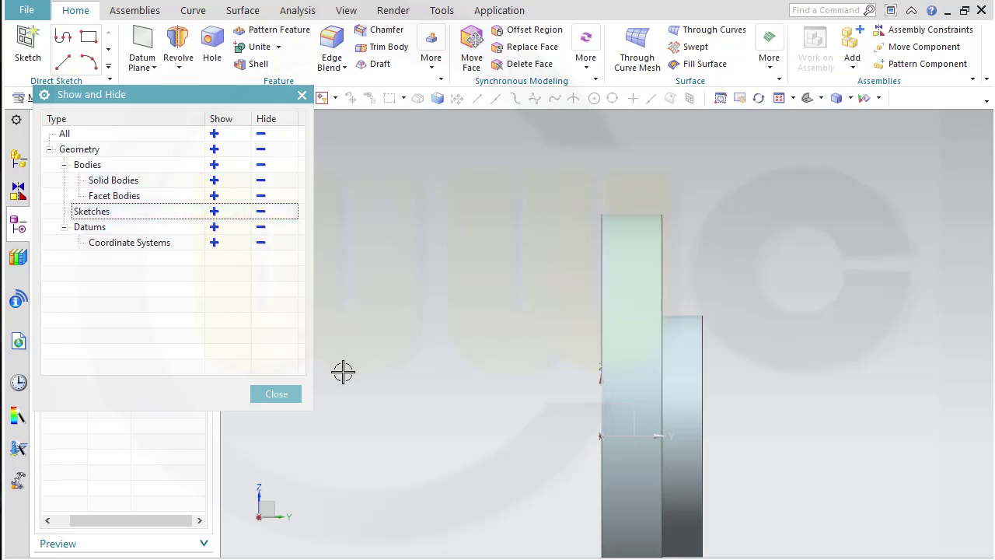
click(276, 395)
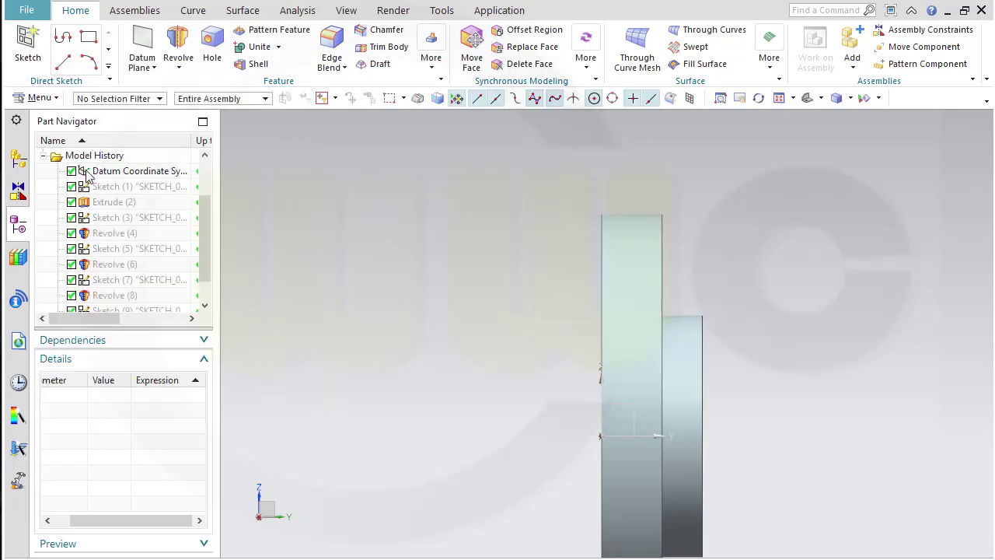
- Turn off timestamp order in the Part Navigator so that the solid bodies are listed
right_click(103, 140)
click(116, 148)
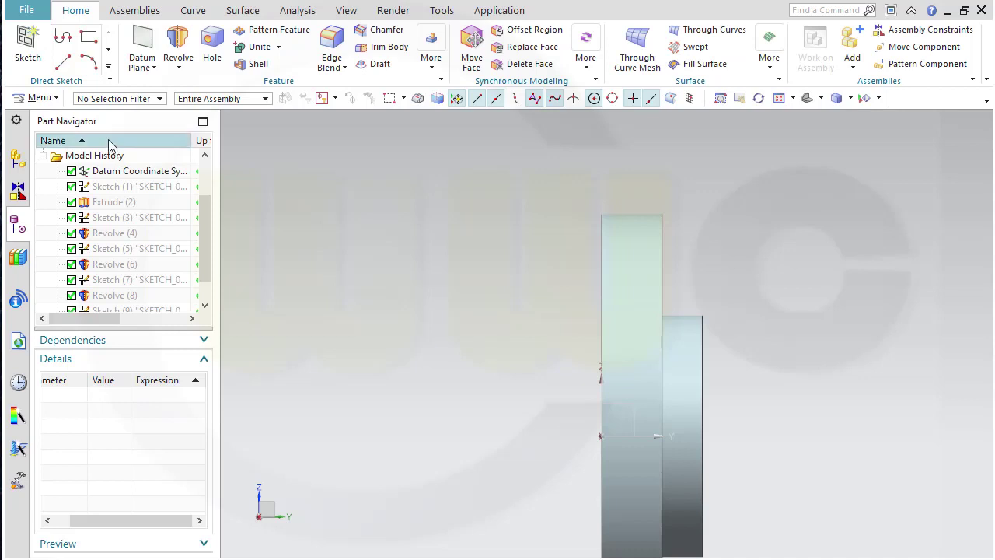
right_click(109, 146)
click(183, 234)
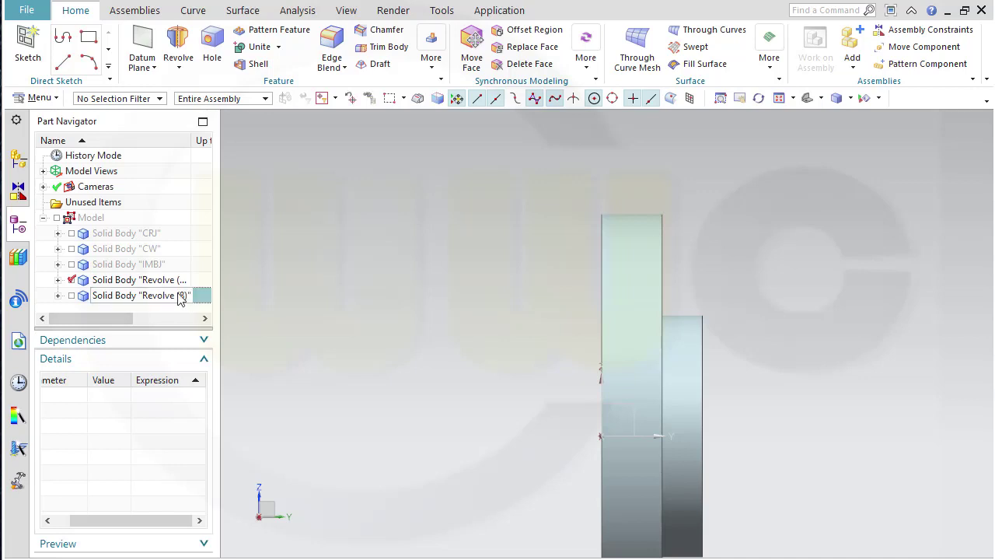
- Rename the newly revolved L-profile body as FLANGE
click(181, 297)
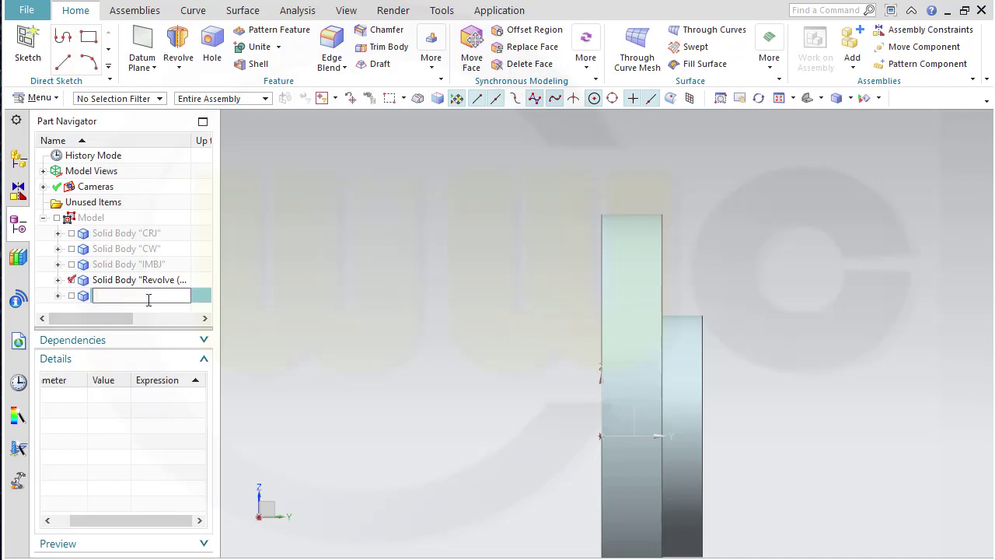
key(Escape)
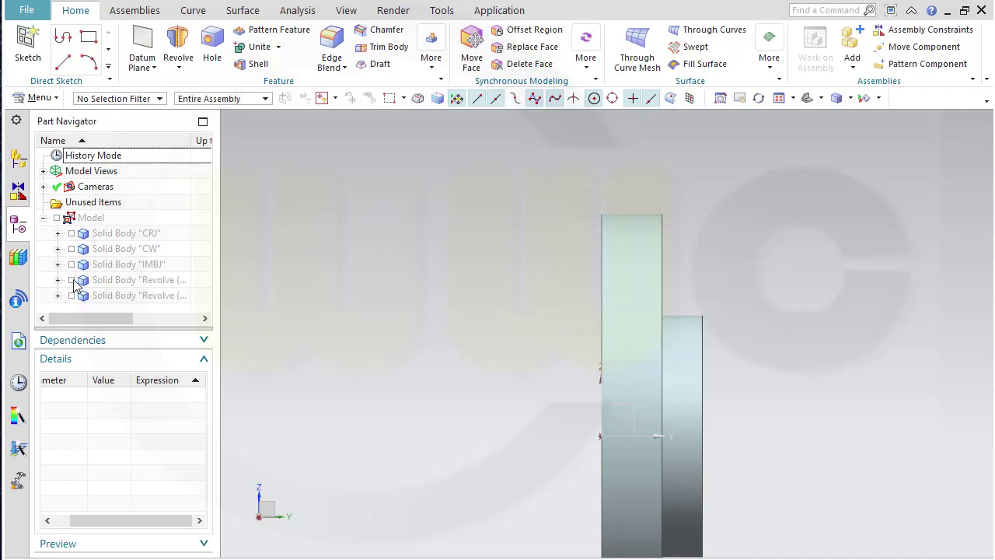
click(138, 289)
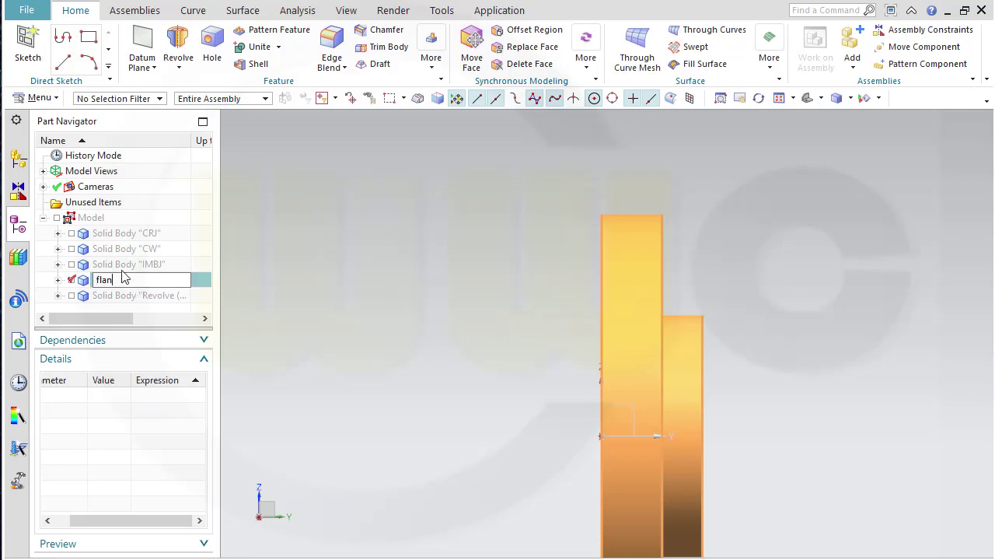
key(Return)
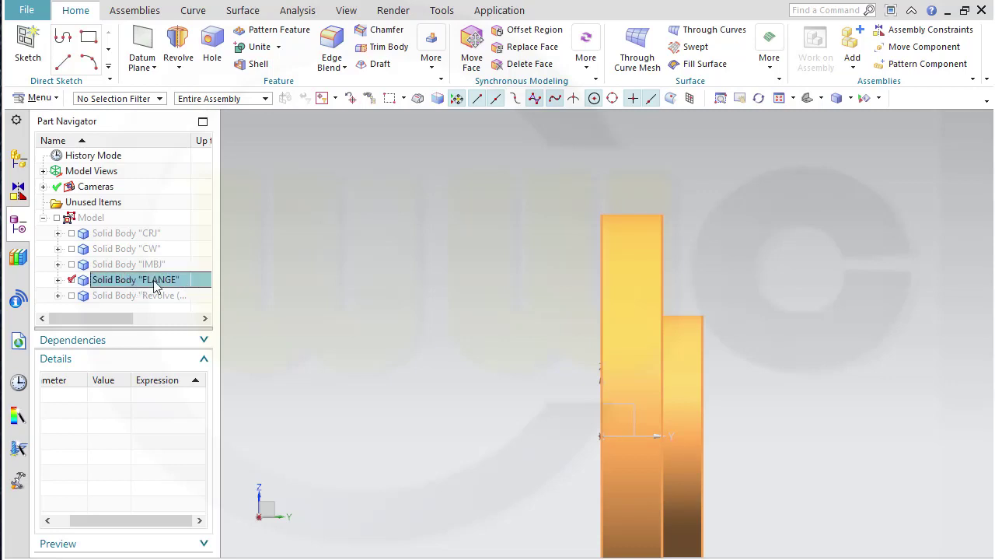
- Rename the stepped shaft end body Revolve (8) as MBJ
click(129, 301)
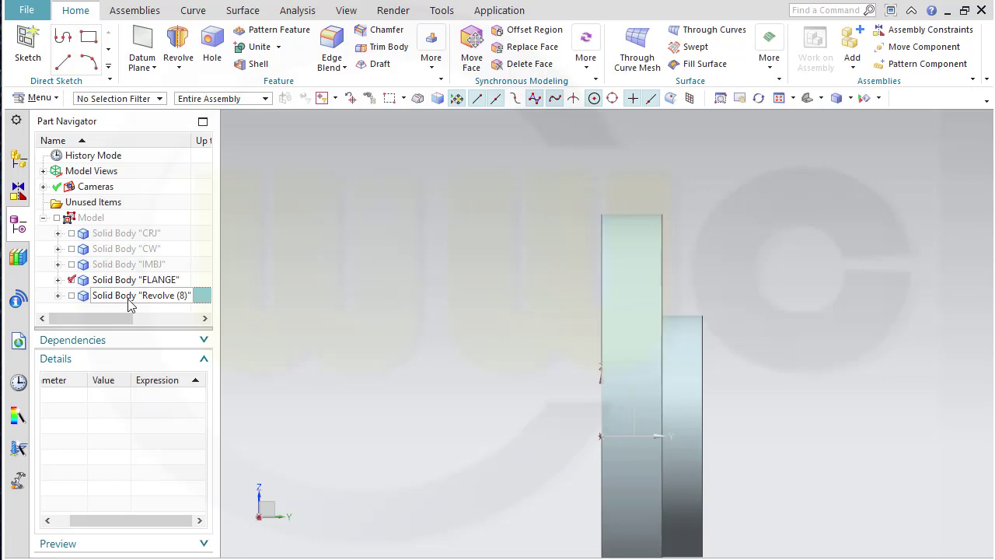
click(129, 299)
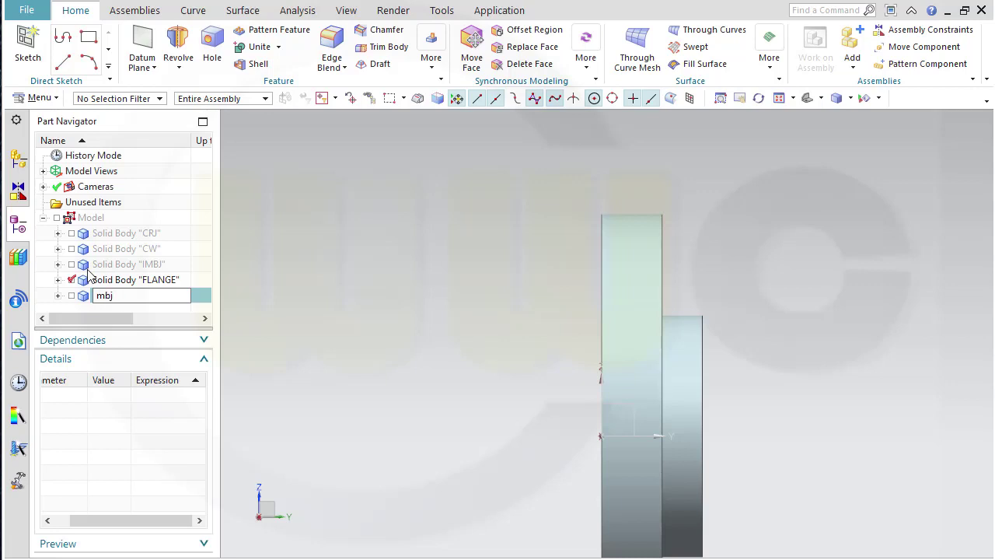
key(Return)
- Show the MBJ, FLANGE, IMBJ, CW and CRJ bodies together and inspect them from an angled view
click(72, 280)
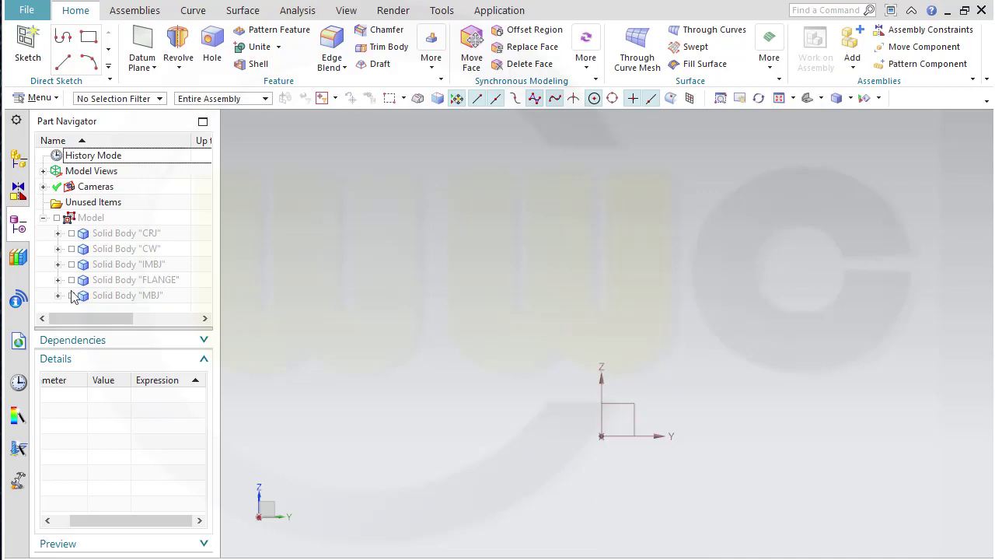
click(72, 295)
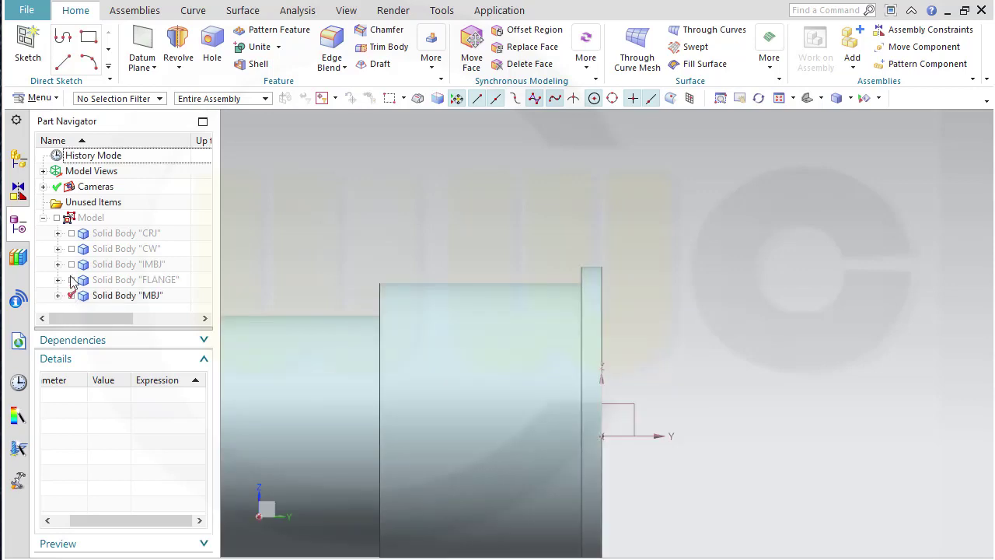
click(71, 280)
click(72, 264)
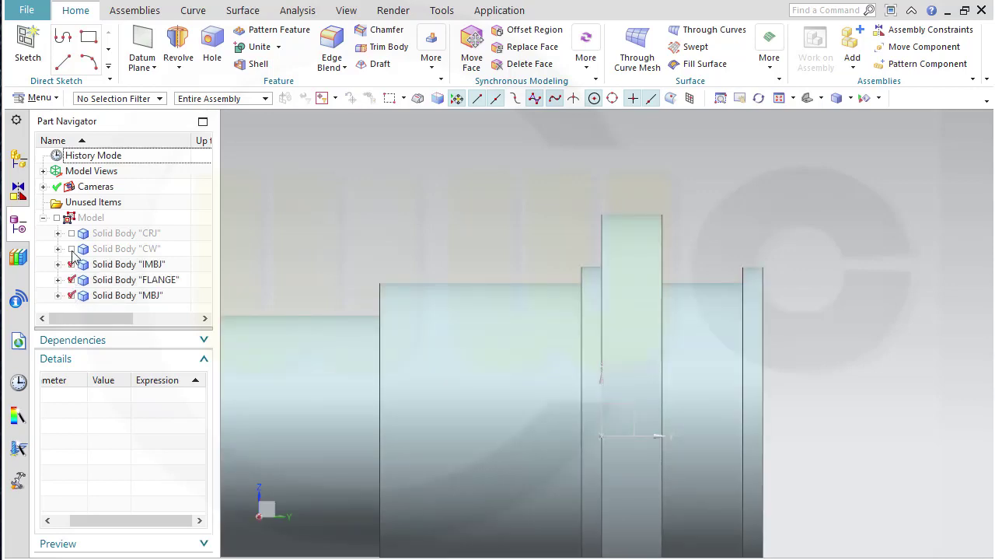
click(72, 248)
click(71, 233)
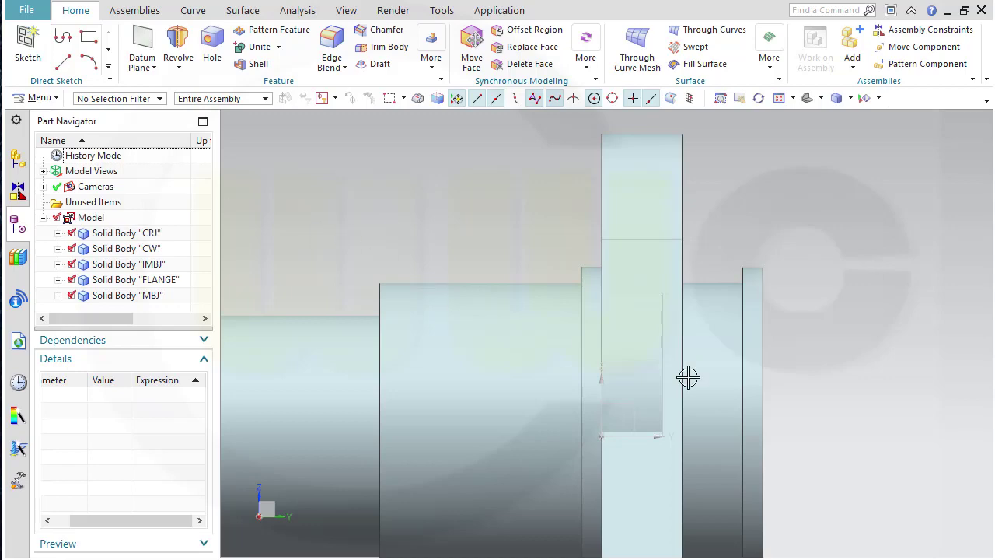
middle_drag(962, 439, 464, 424)
shift+middle_drag(406, 334, 536, 311)
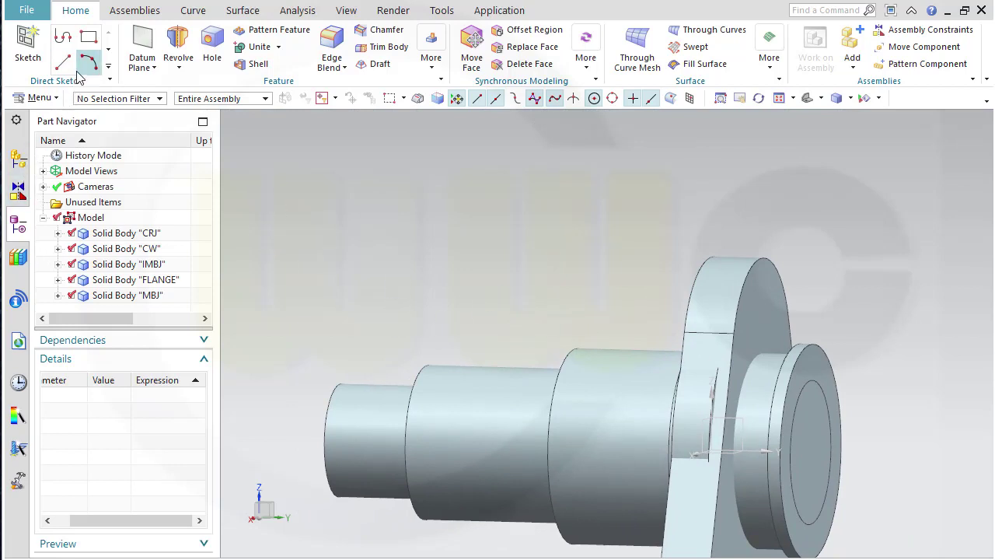
- Turn timestamp order back on in the Part Navigator so that the features are listed in creation order
right_click(91, 142)
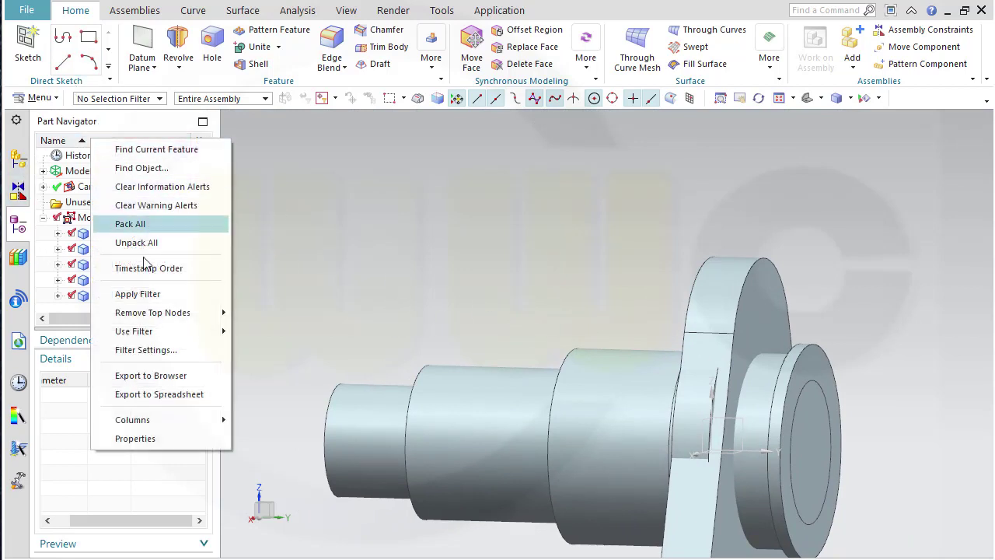
mouse_move(140, 333)
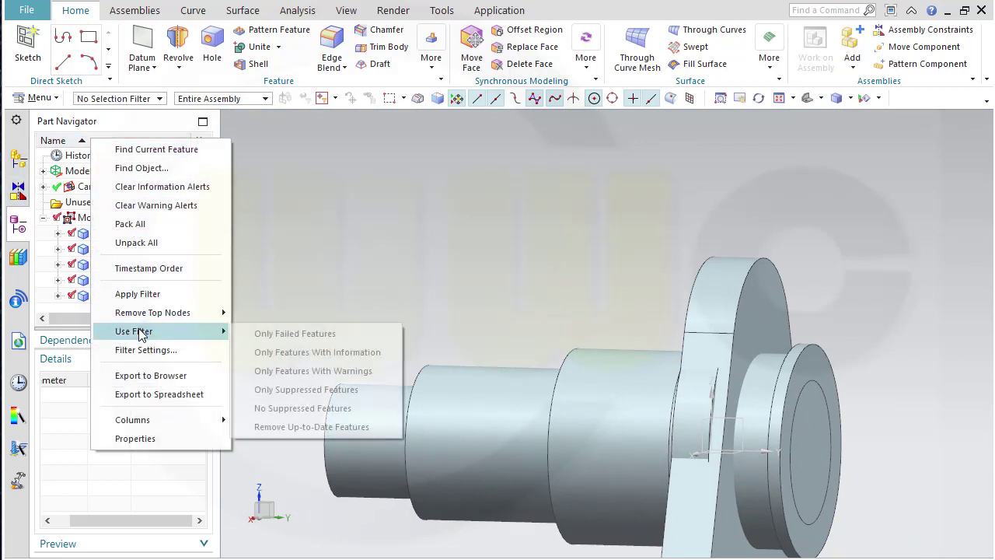
click(157, 268)
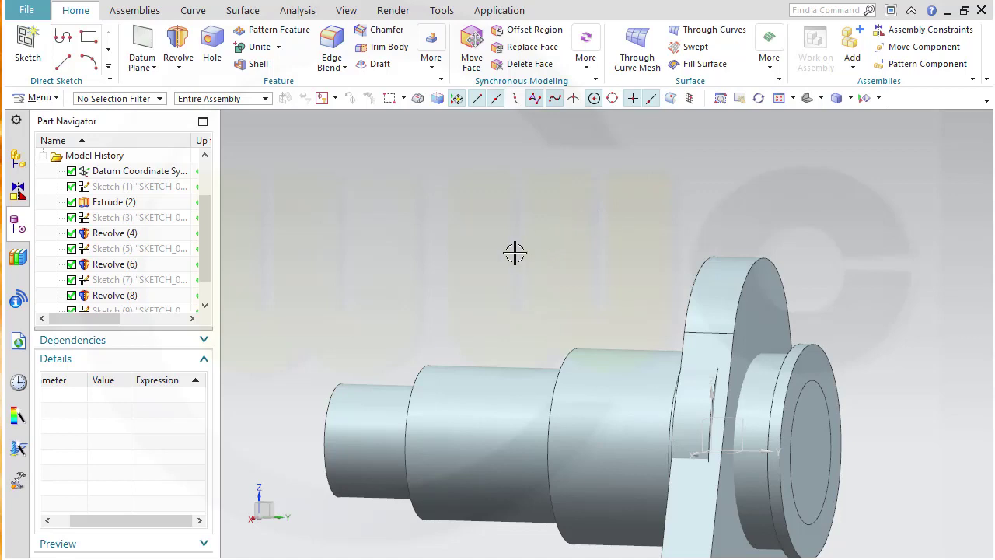
- Create a new parent assembly named complete_derived_crankshaft in millimetres above basic_parts and display the assembly structure
click(132, 12)
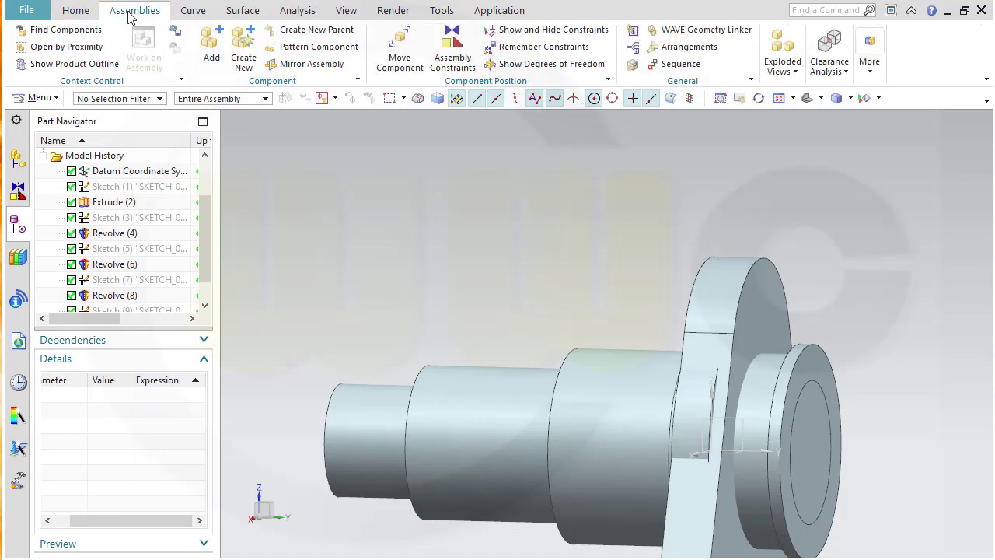
click(43, 156)
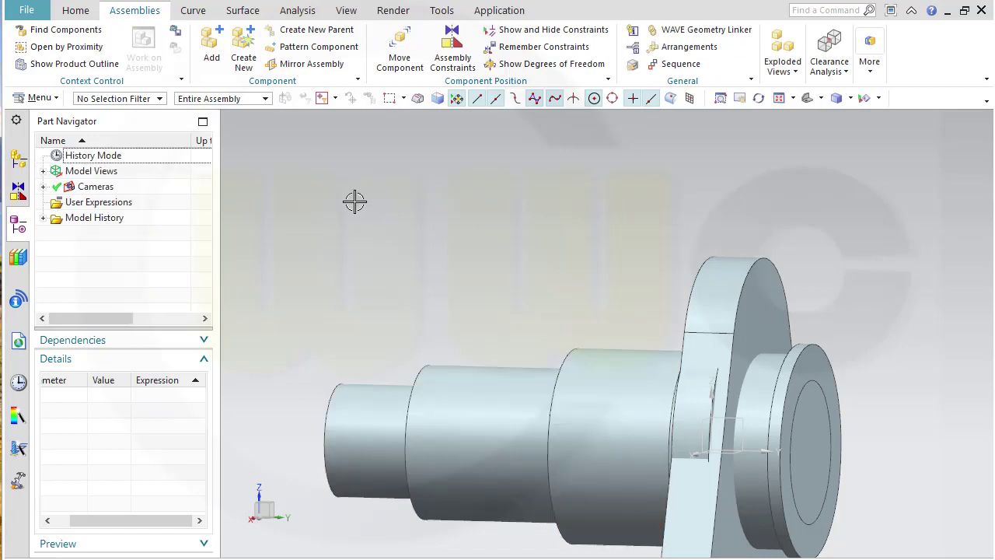
click(301, 35)
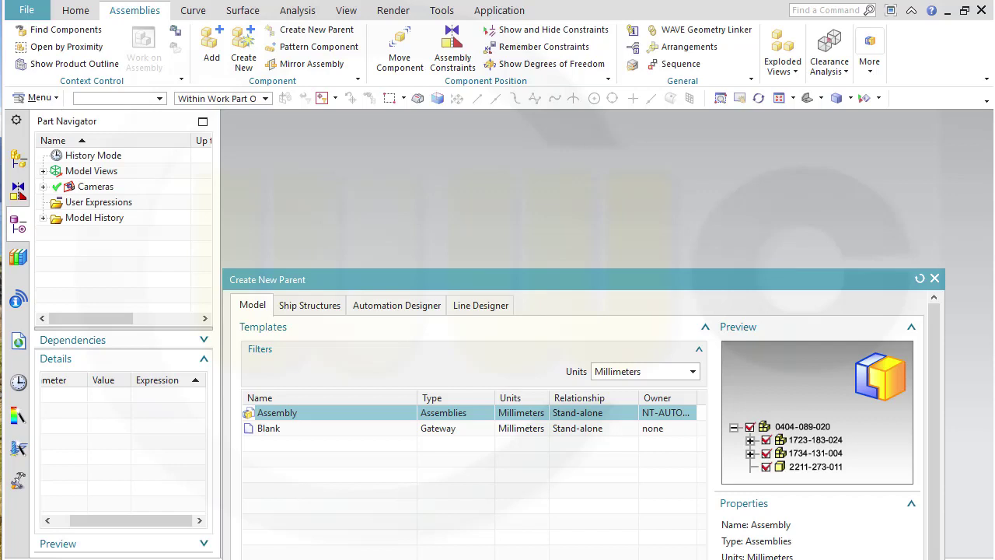
key(Return)
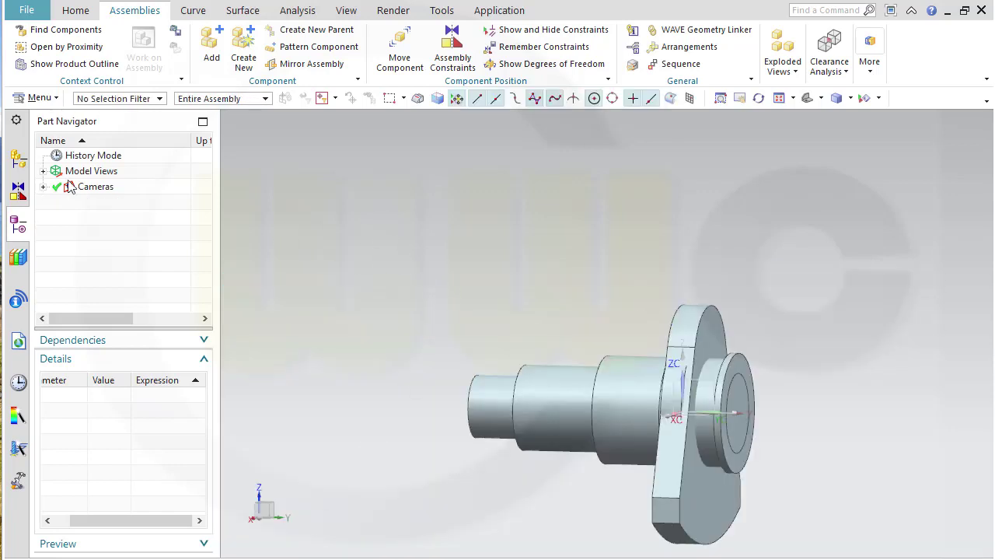
click(19, 160)
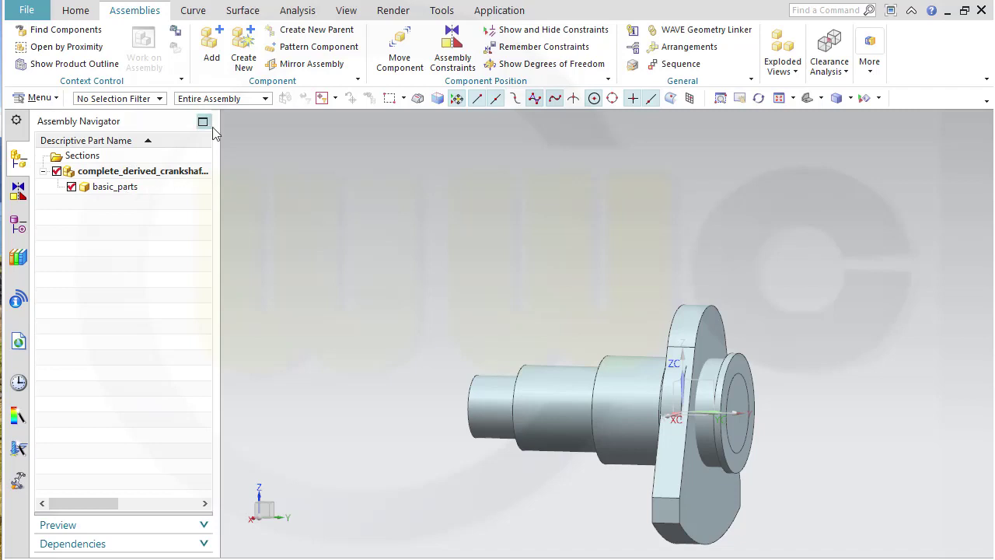
- Create a new empty component named segement in the crankshaft assembly and make it the work part
click(249, 52)
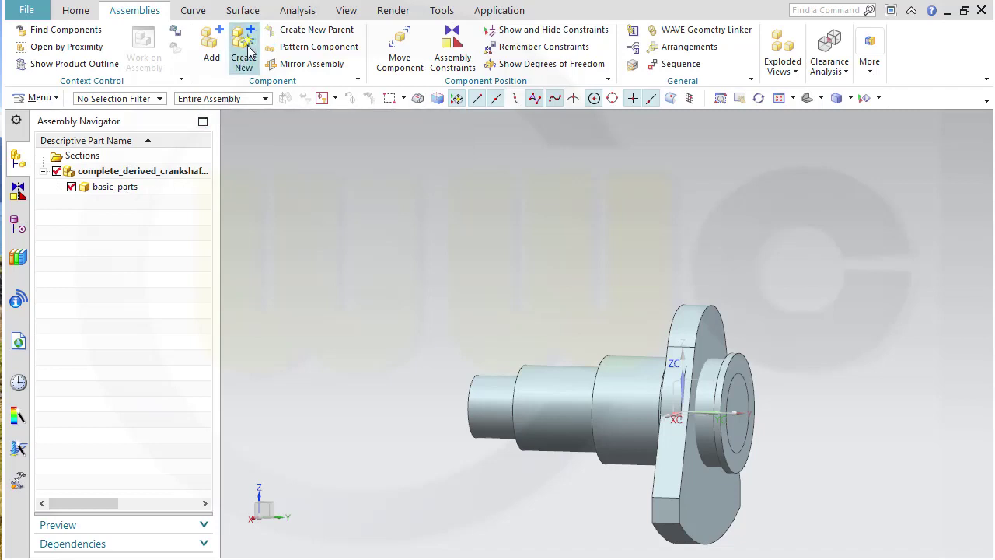
click(270, 414)
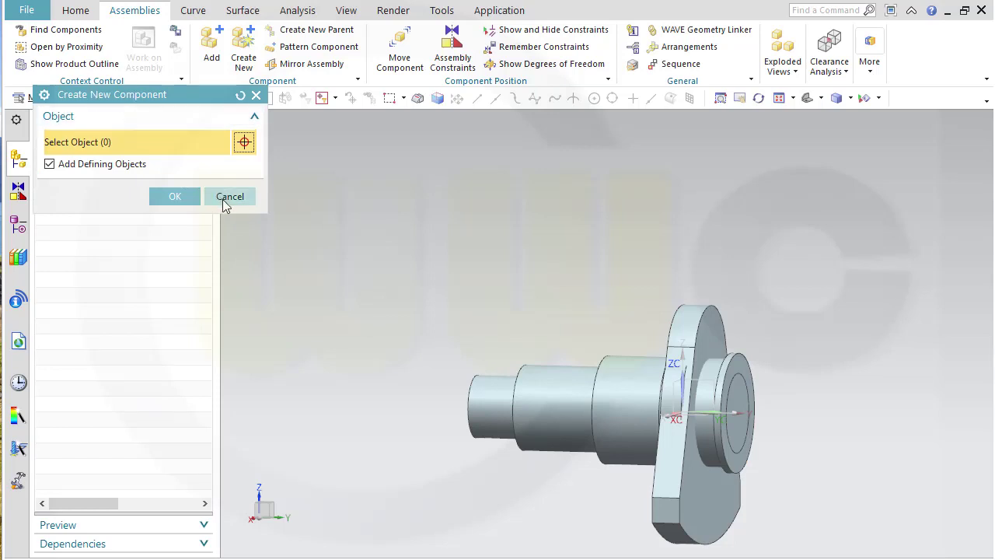
click(166, 199)
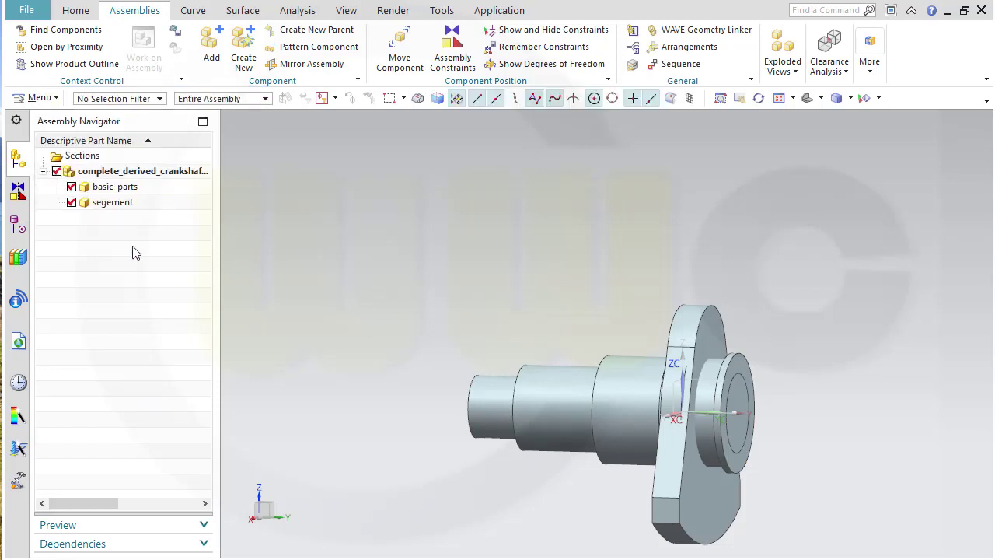
double_click(113, 202)
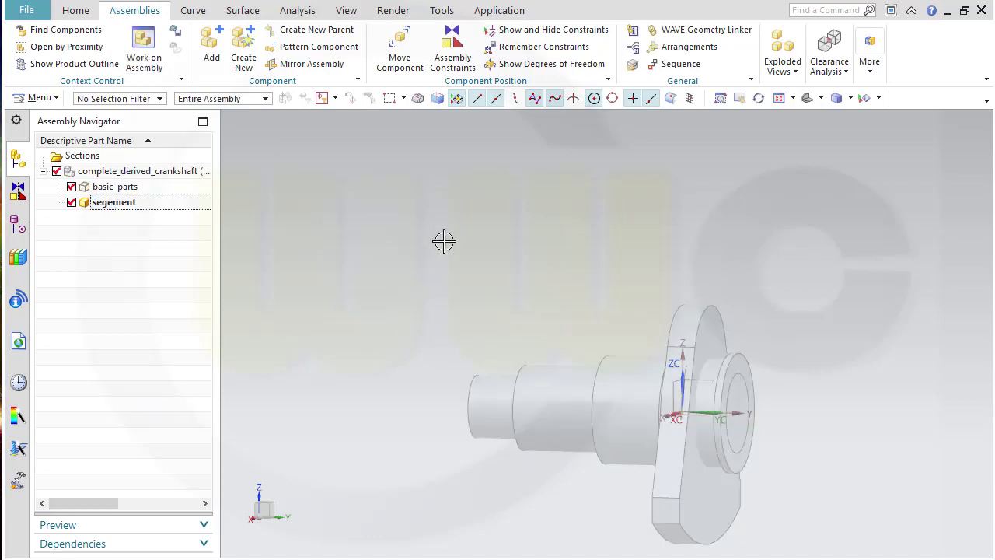
- Link the CW web and IMBJ journal bodies from basic_parts into segement with the WAVE Geometry Linker
click(691, 33)
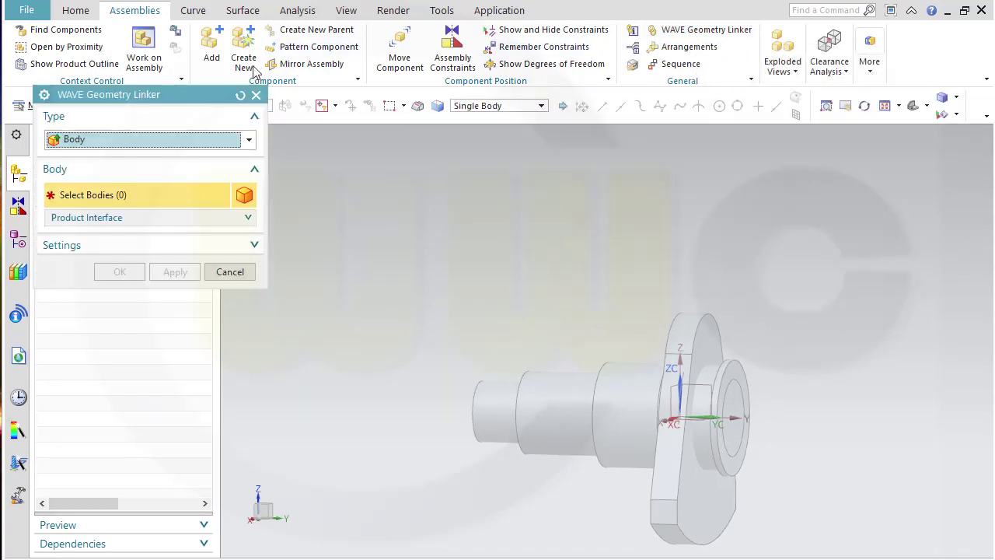
drag(214, 102, 677, 141)
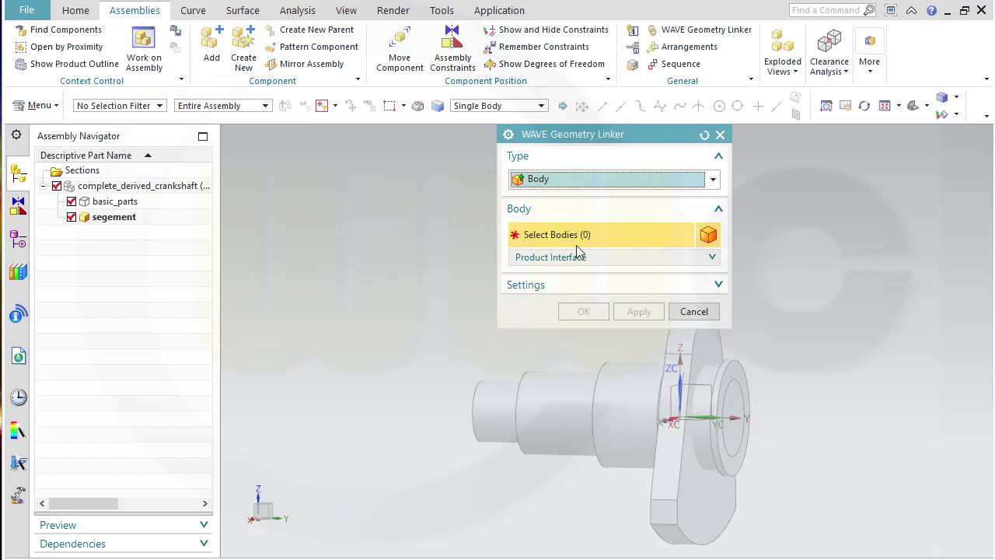
click(665, 487)
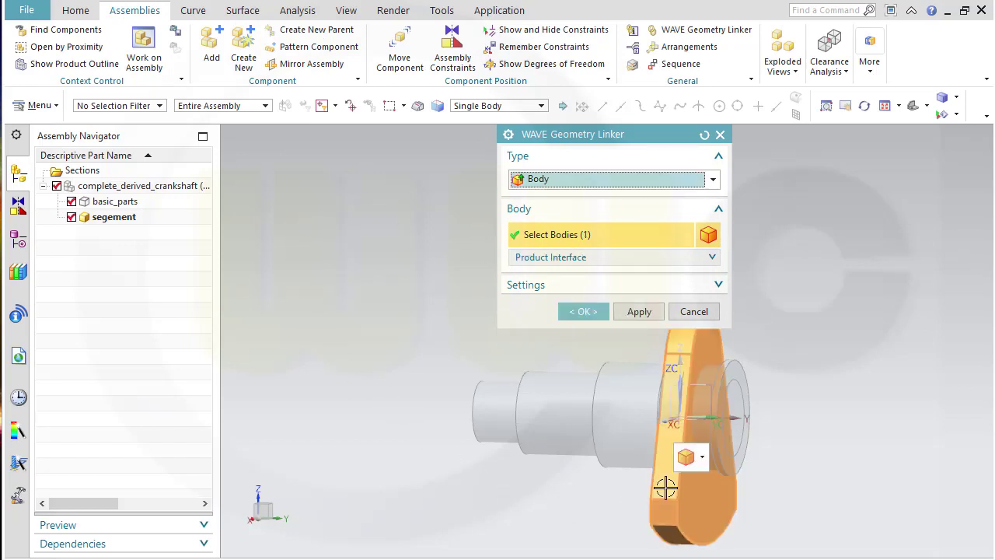
click(638, 312)
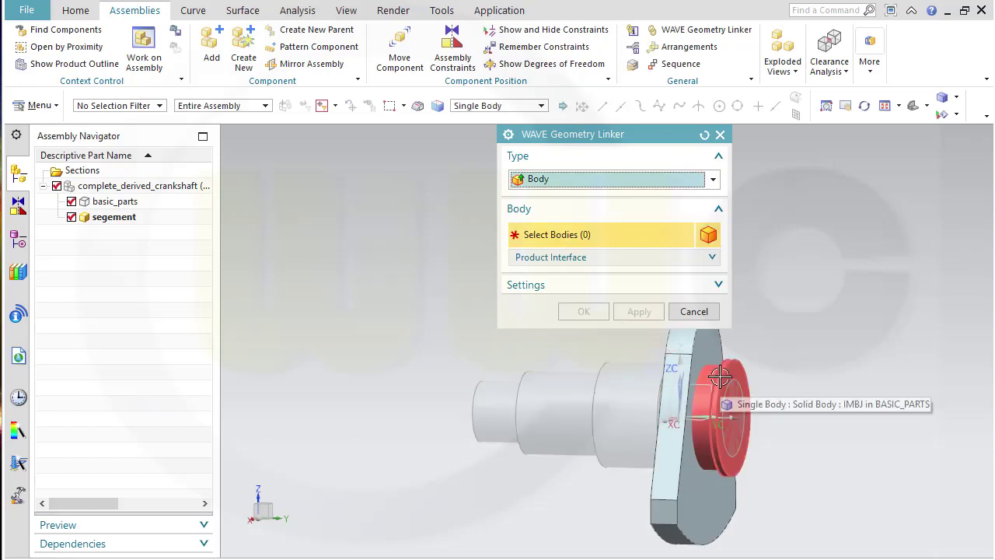
click(727, 406)
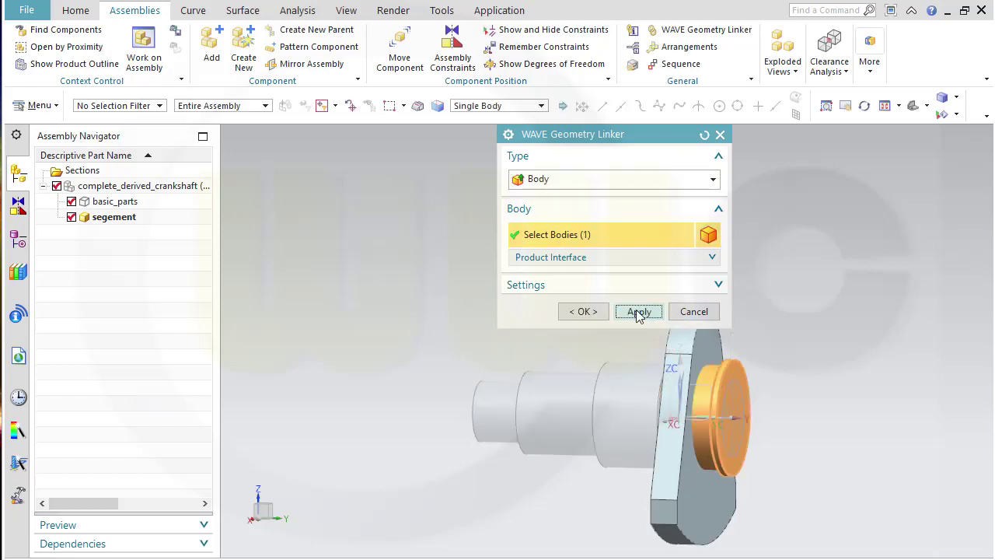
click(637, 312)
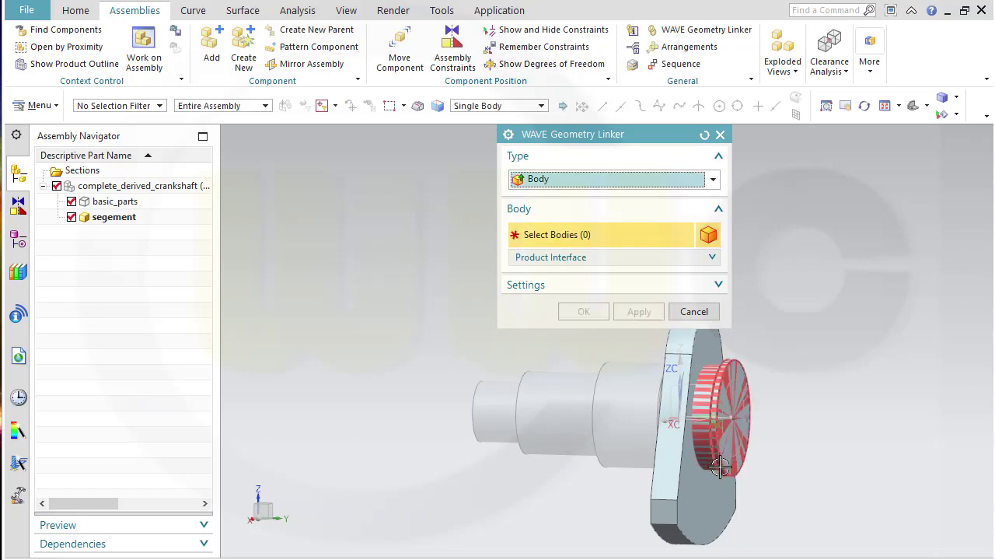
- Link the CRJ journal body from basic_parts into segement, picking it among the overlapping bodies
scroll(653, 462, up, 2)
scroll(740, 473, up, 1)
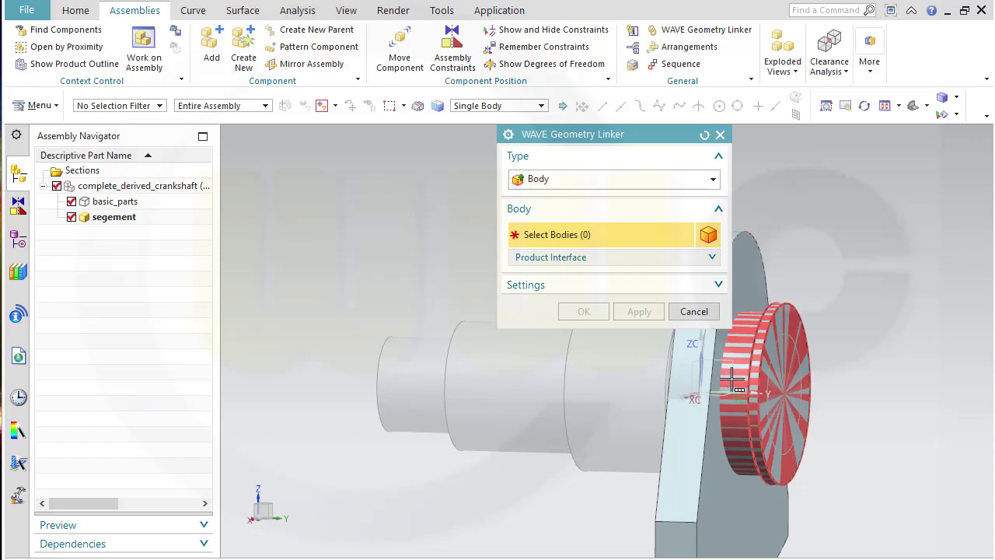
click(732, 379)
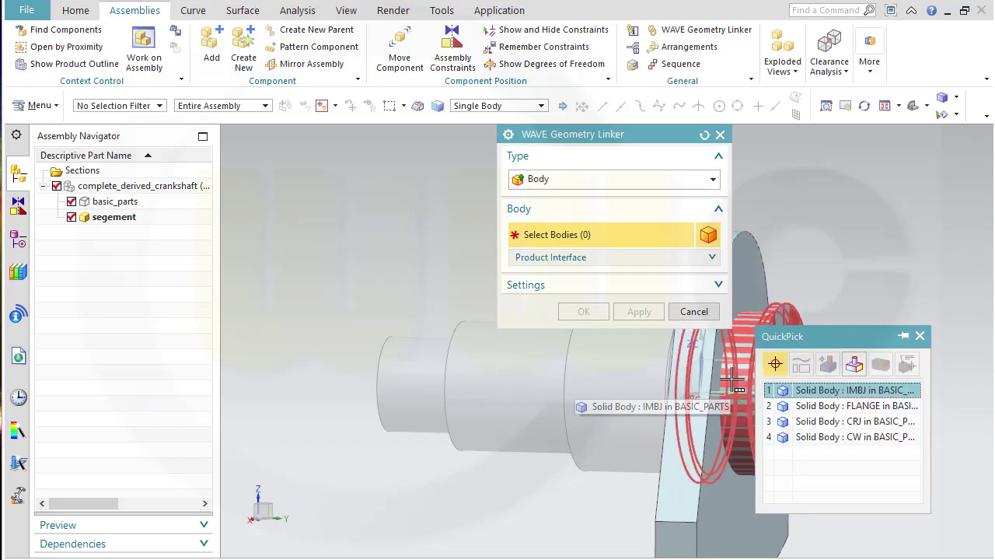
click(822, 424)
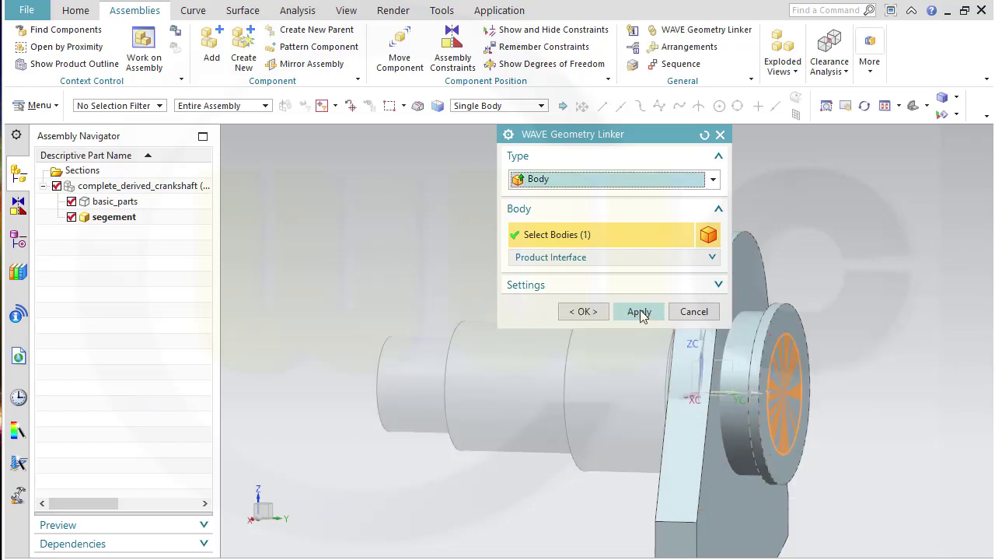
click(640, 312)
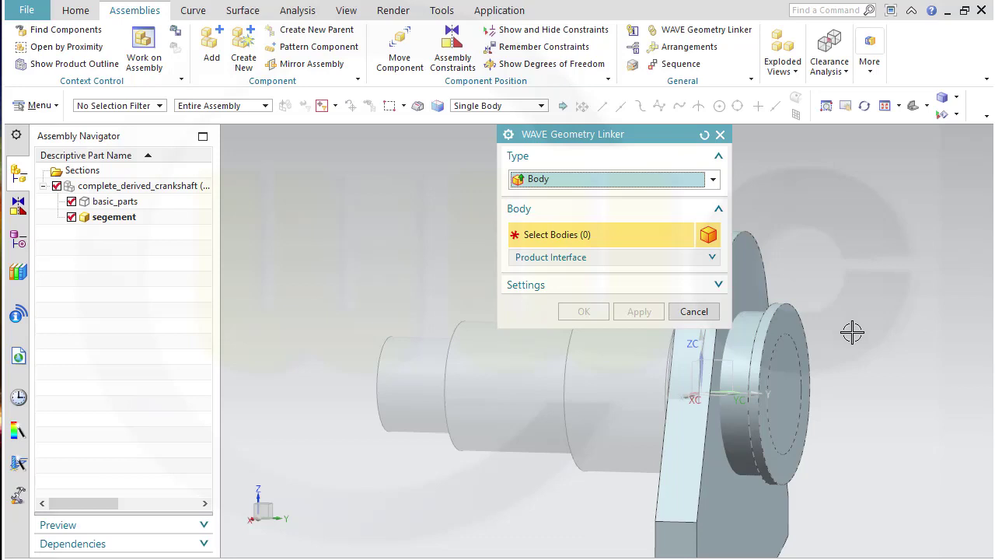
- Link the MBJ stepped shaft end and the FLANGE body from basic_parts into segement
click(630, 385)
click(644, 317)
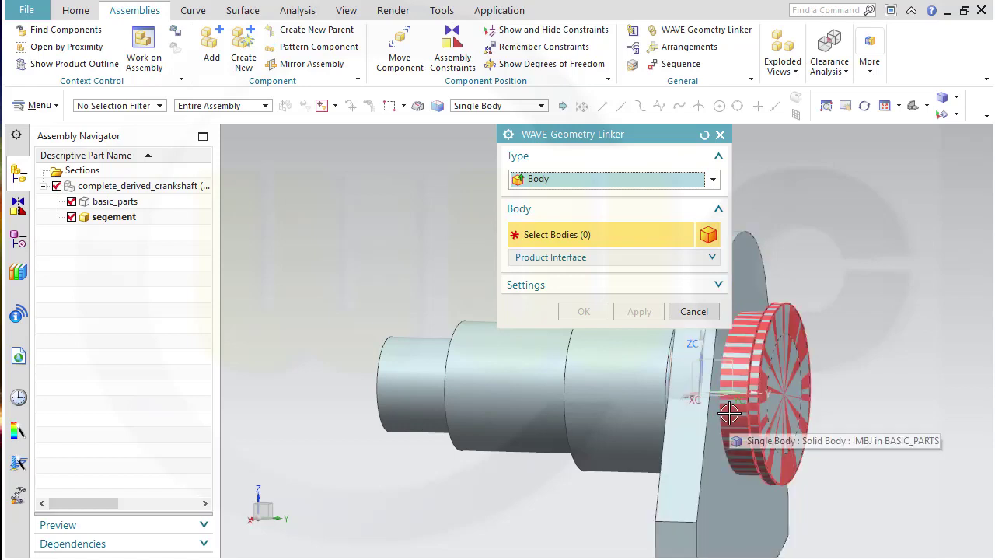
click(729, 413)
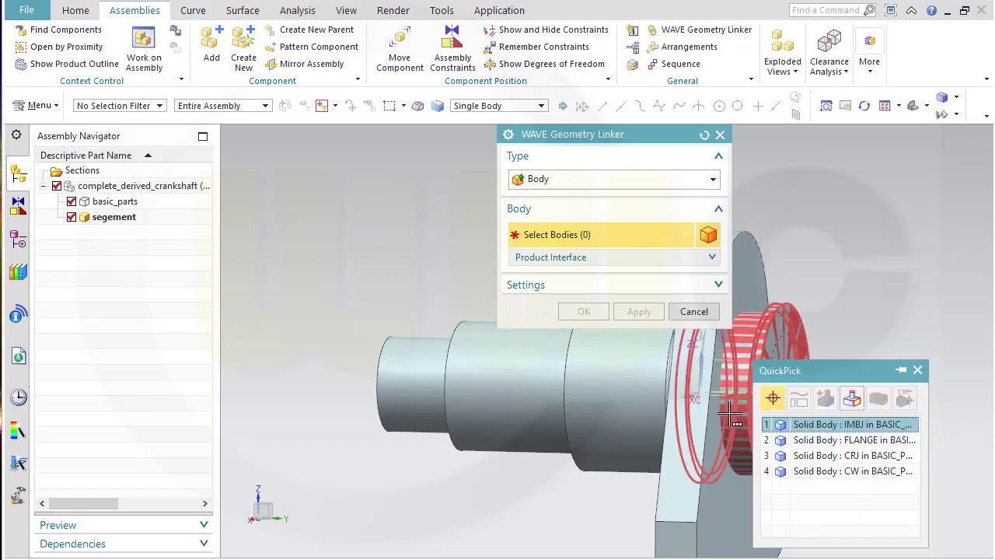
click(842, 444)
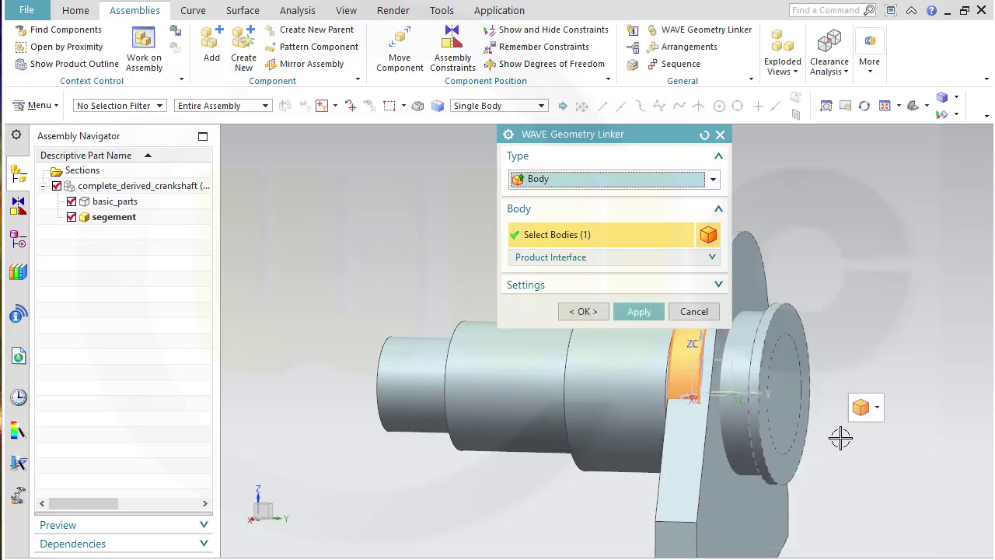
click(639, 313)
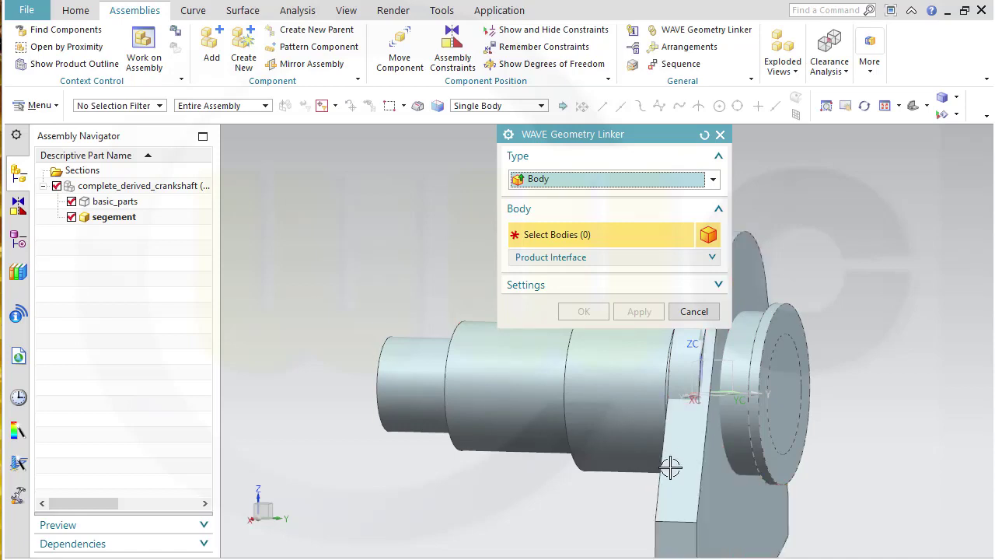
- Link the CW web body into segement a second time, accept the repeated extraction and close the WAVE Geometry Linker
click(679, 474)
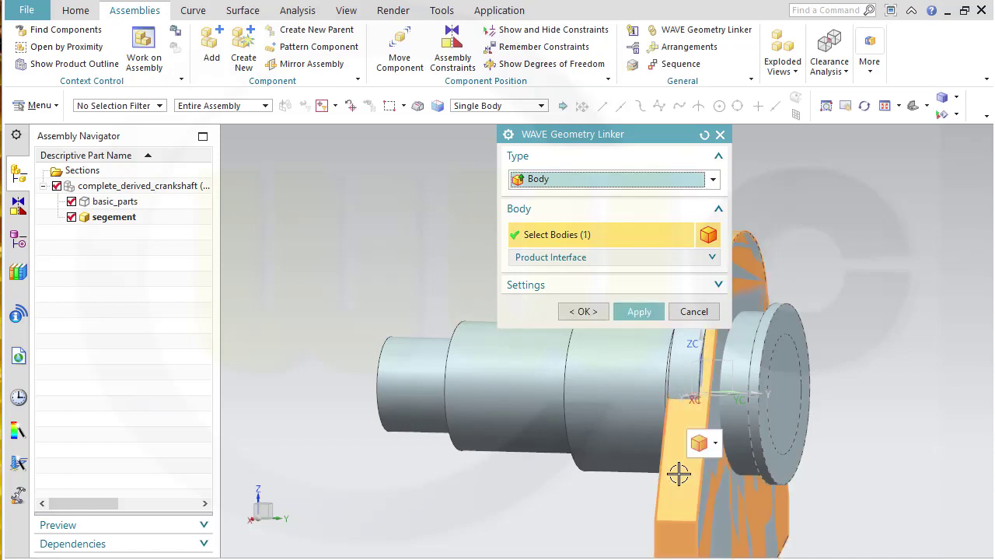
click(640, 312)
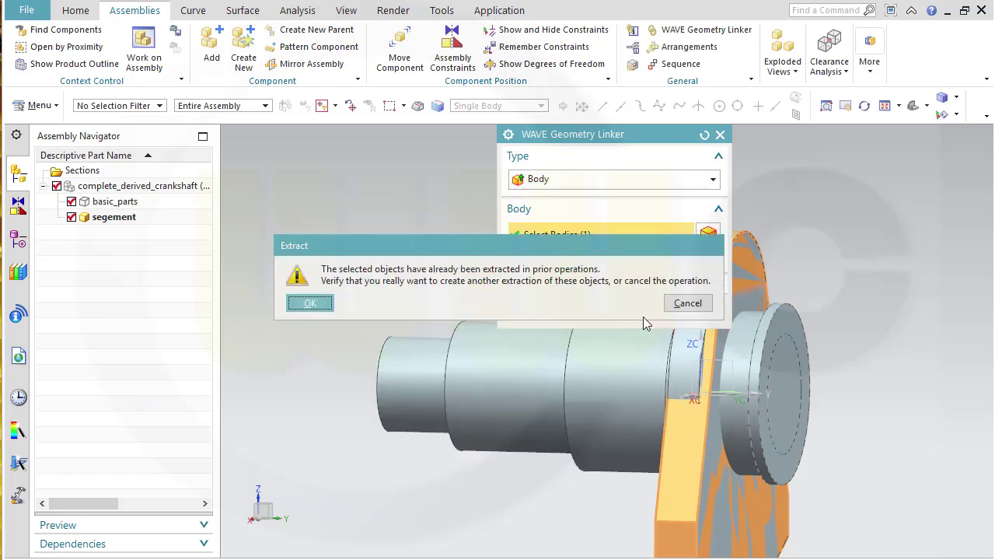
click(310, 302)
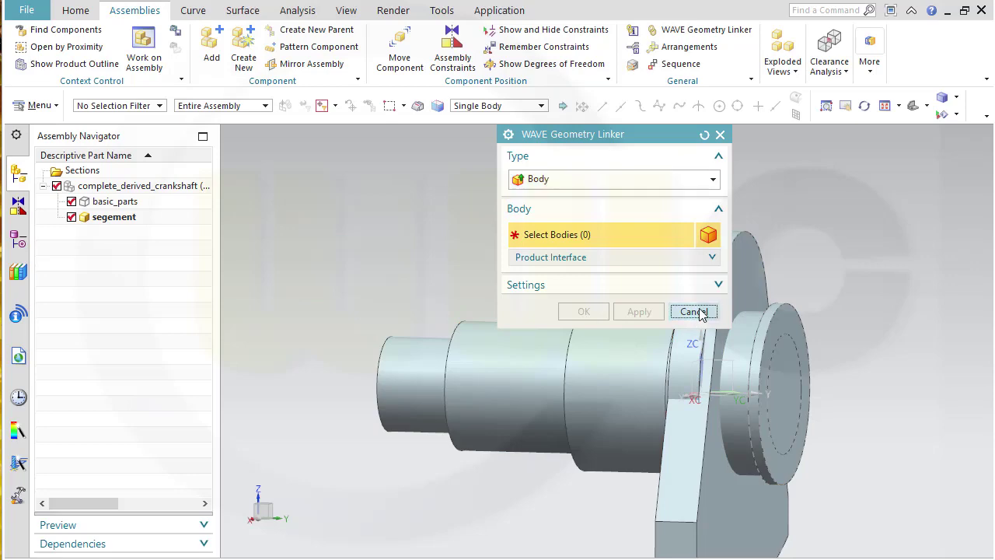
click(693, 311)
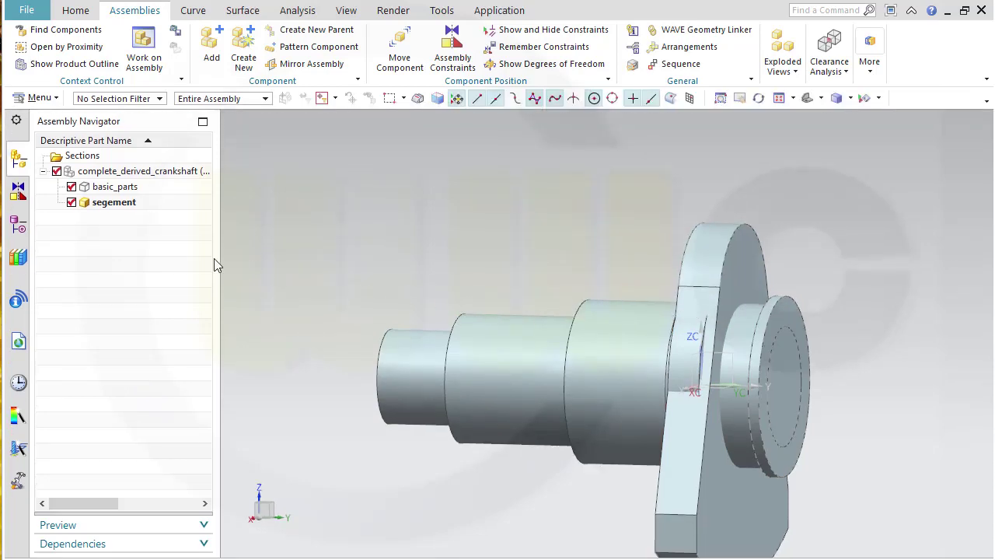
- Examine the linked bodies in segement's model history and compare the two CW entries against the model
middle_drag(533, 307, 555, 290)
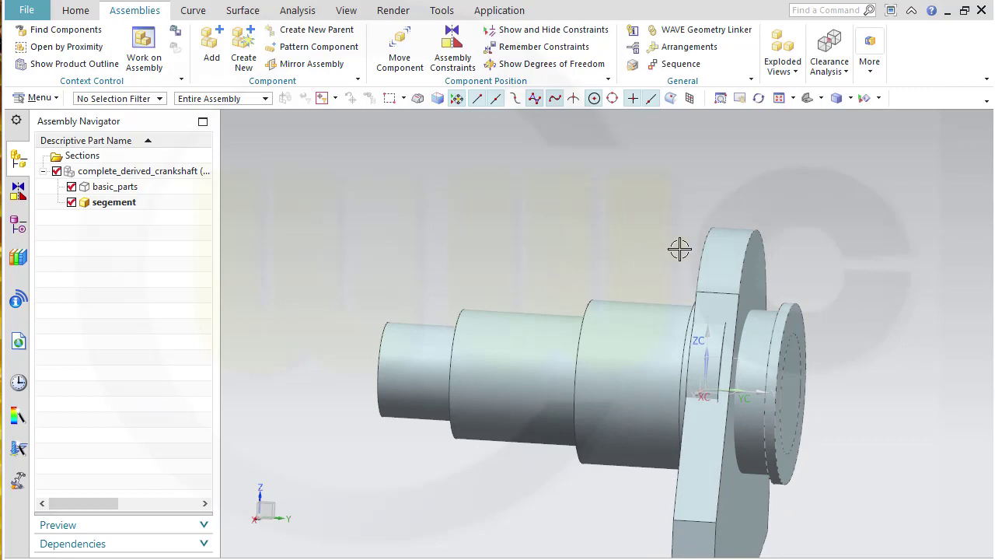
scroll(797, 467, up, 2)
scroll(879, 491, down, 3)
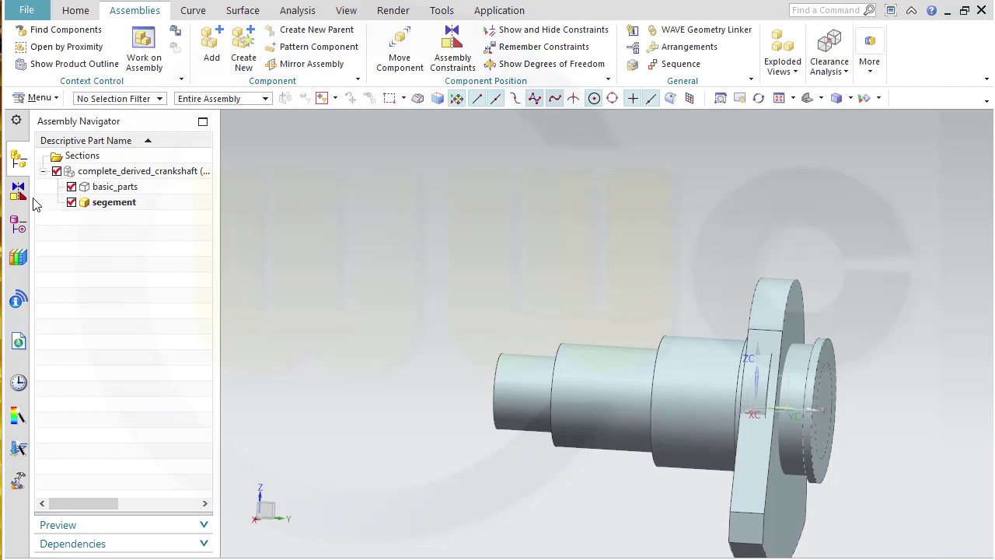
click(18, 225)
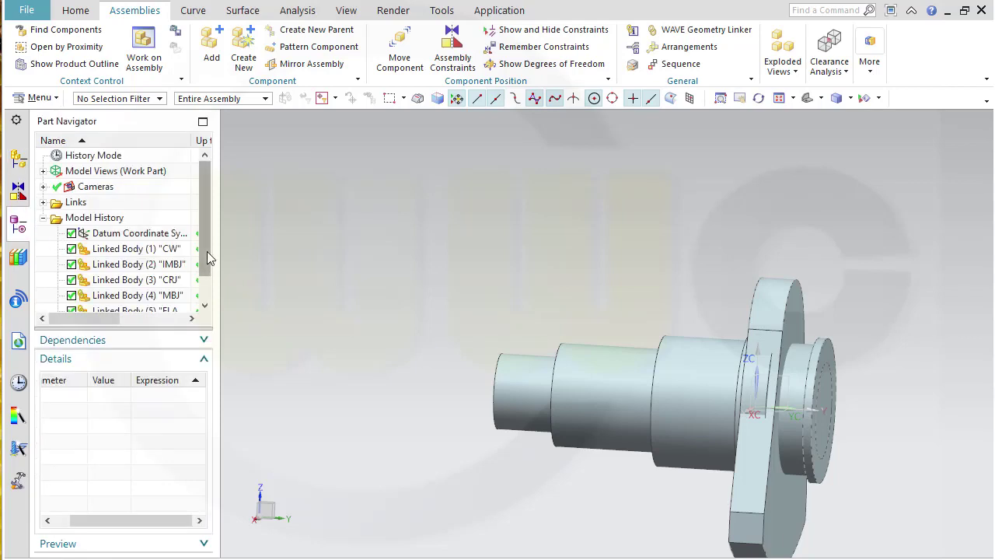
scroll(208, 263, down, 1)
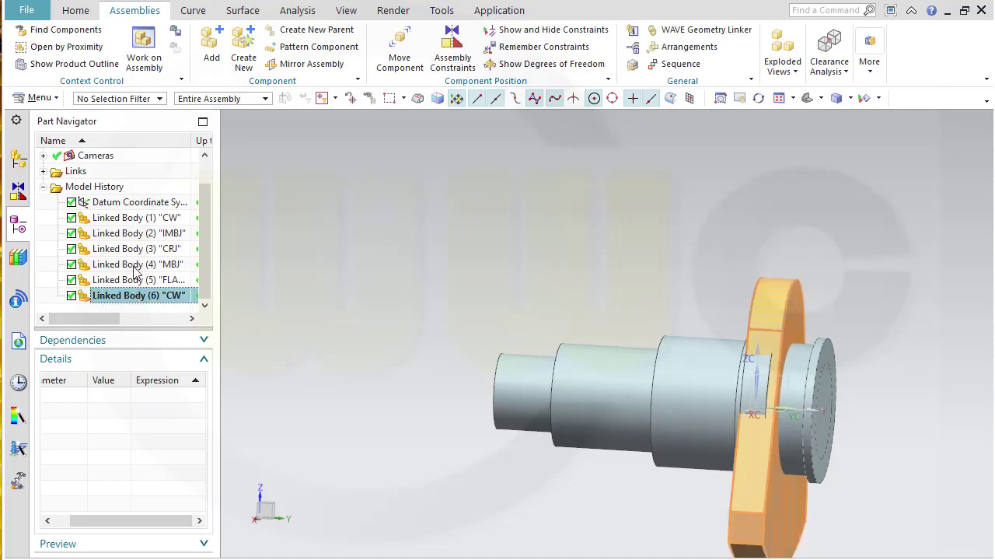
click(153, 221)
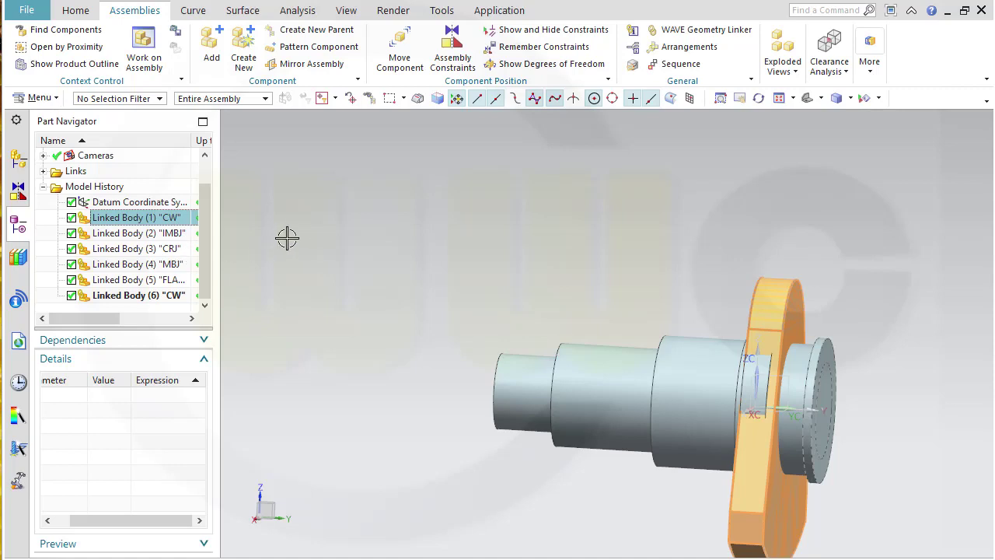
- Start Move Object and make the linked CRJ body the object to move in place of the preselected CW body
click(79, 12)
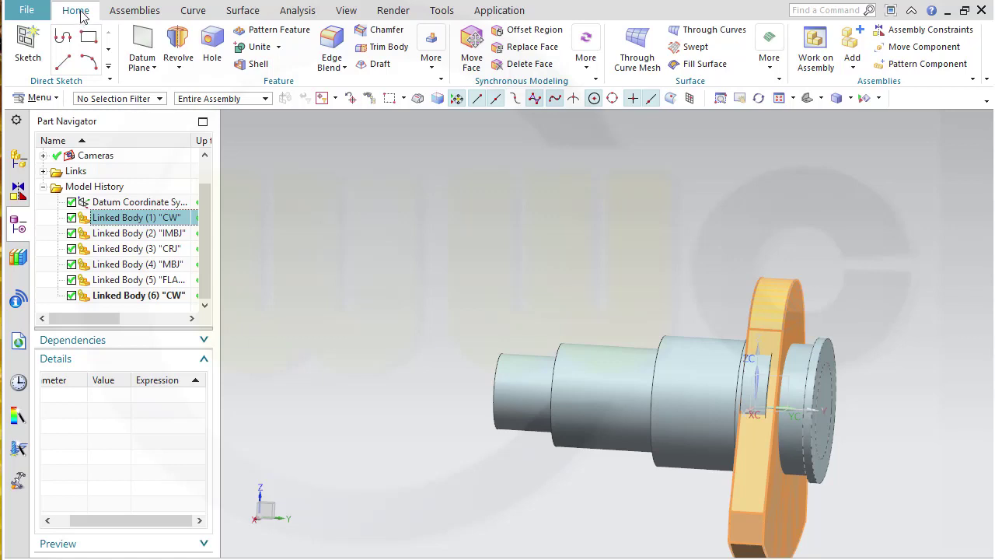
click(39, 98)
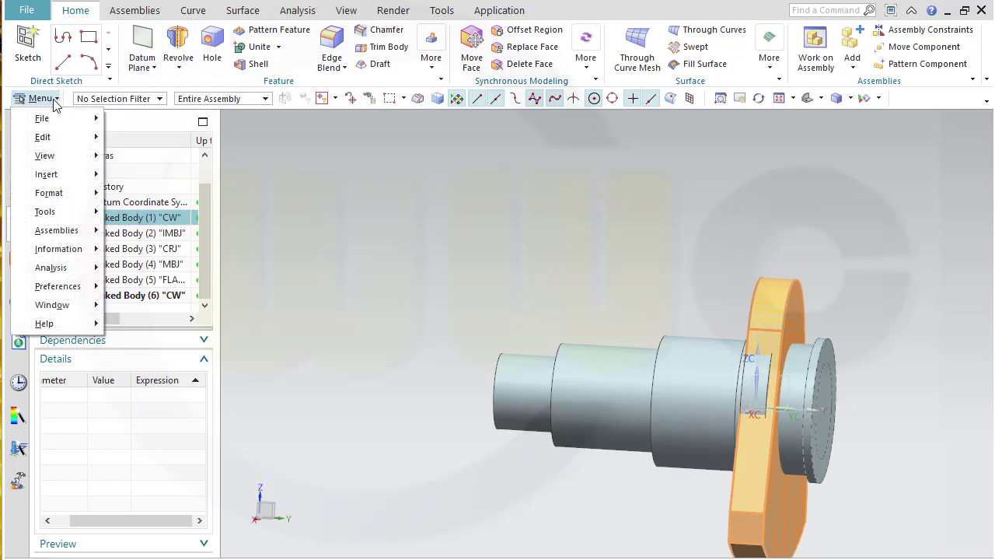
mouse_move(45, 139)
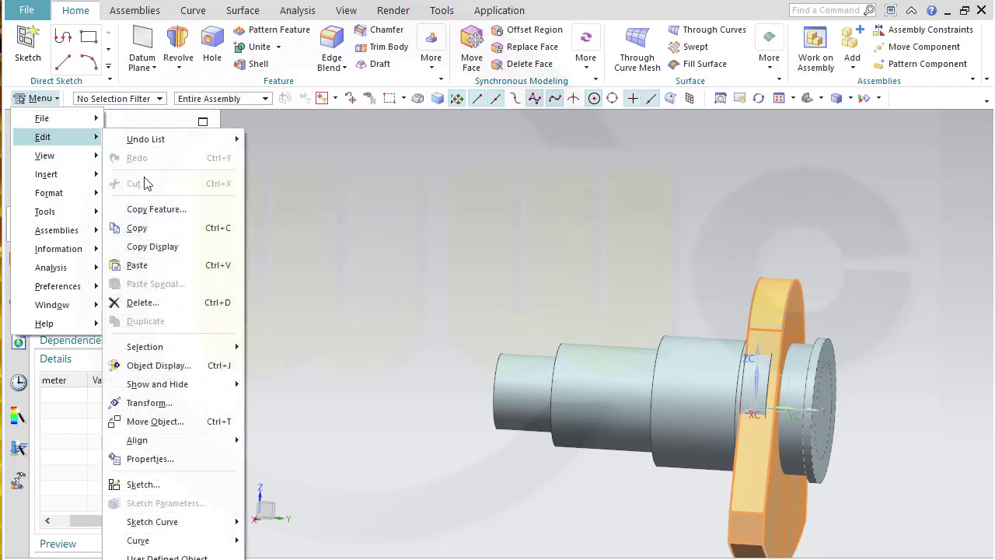
click(170, 432)
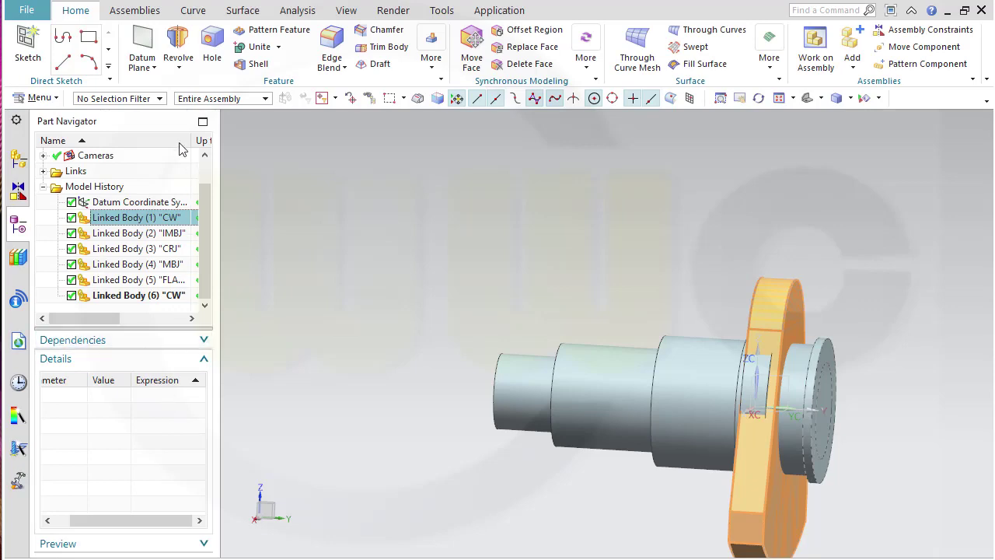
click(39, 98)
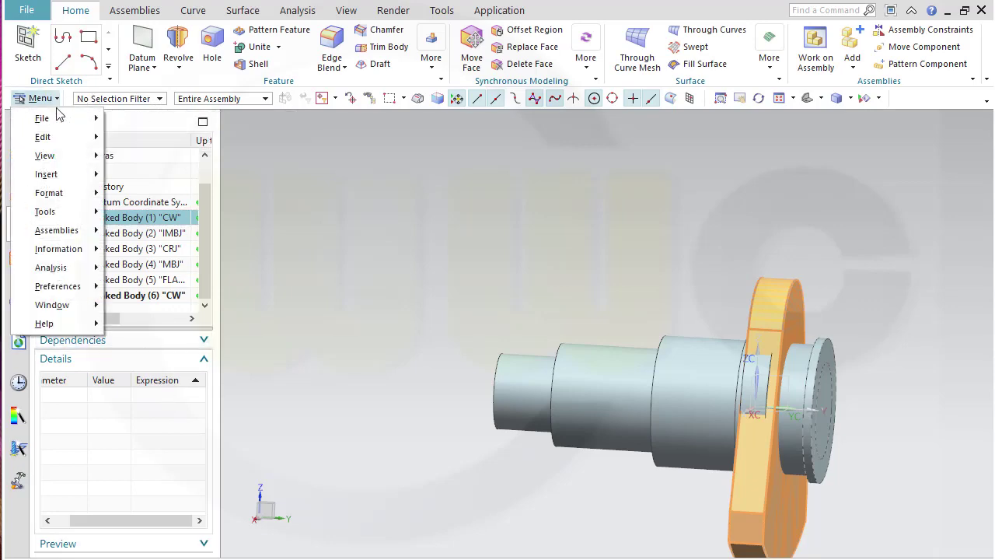
mouse_move(74, 140)
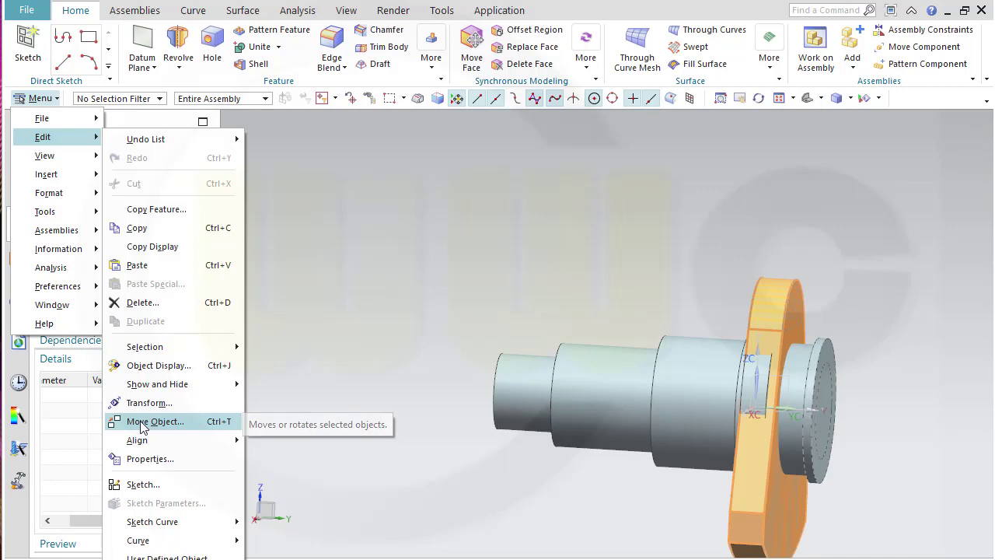
click(144, 426)
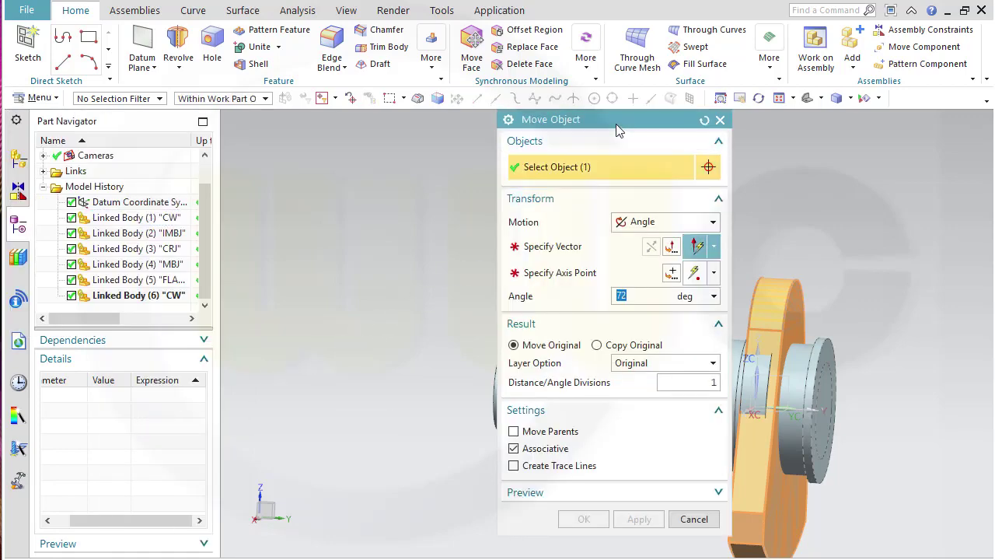
drag(615, 130, 499, 159)
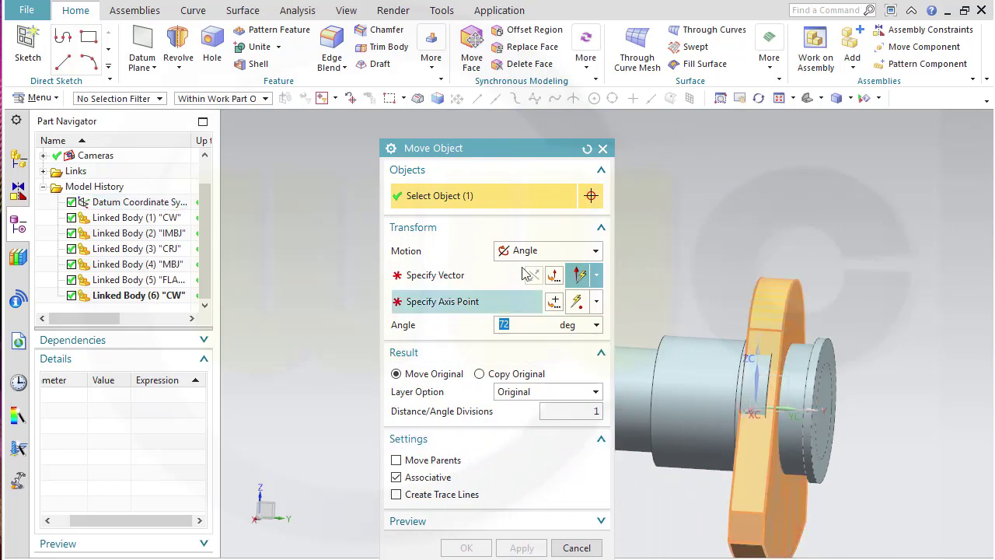
shift+click(766, 302)
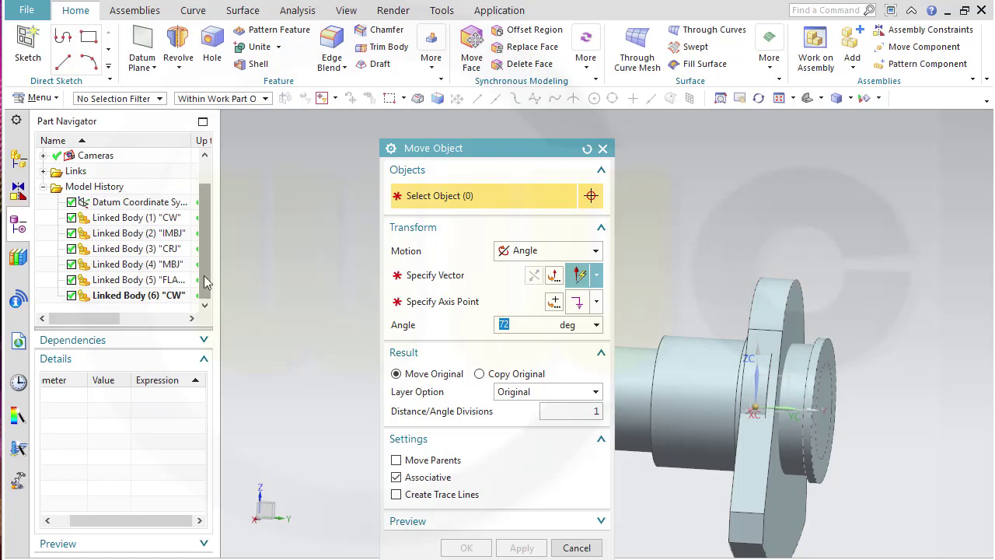
click(170, 249)
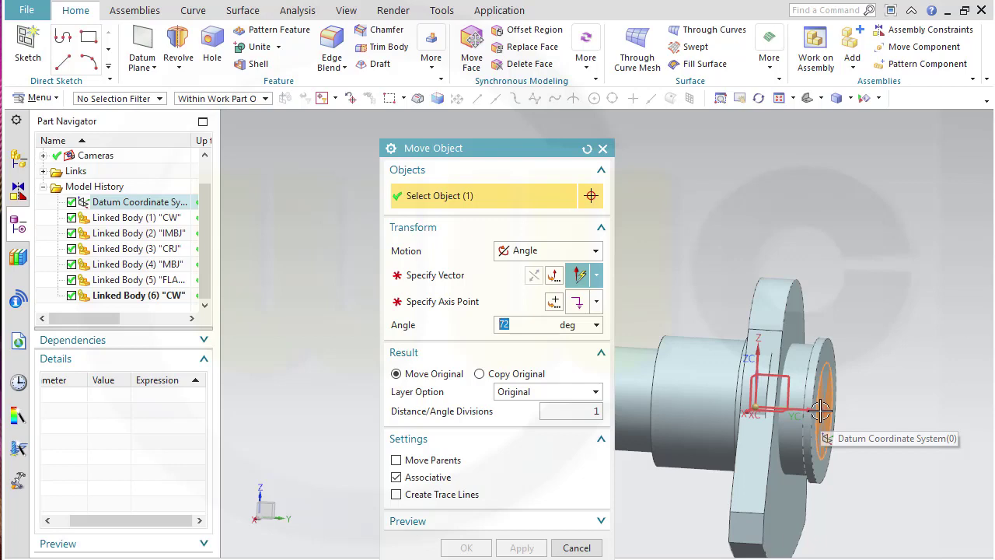
- Move the original CRJ body associatively by a distance of 40 mm along the positive YC direction and close Move Object
click(596, 277)
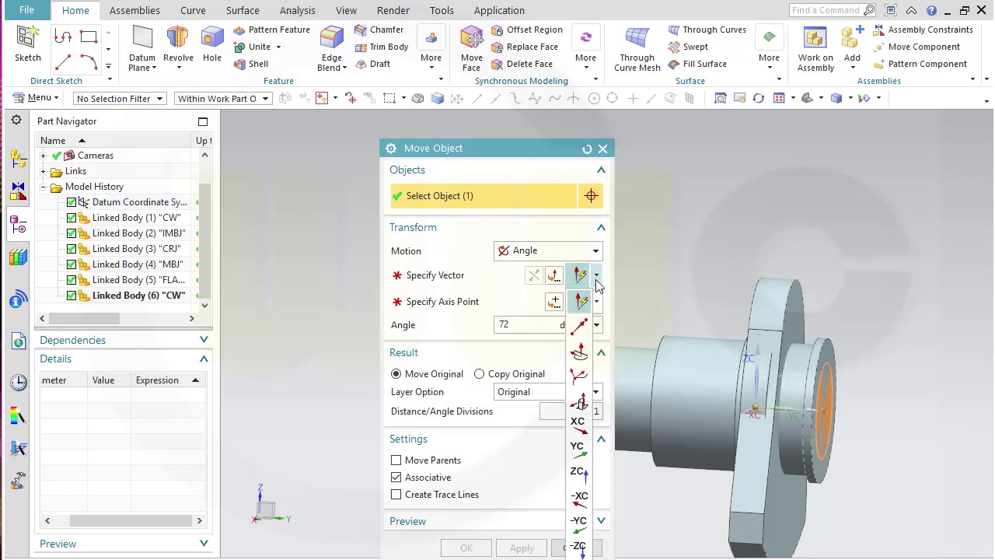
click(590, 454)
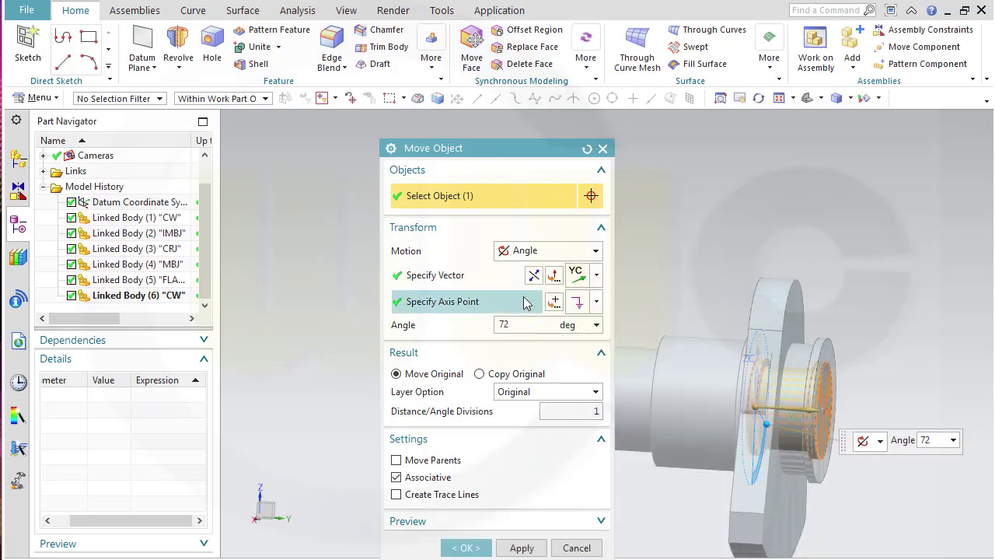
click(597, 252)
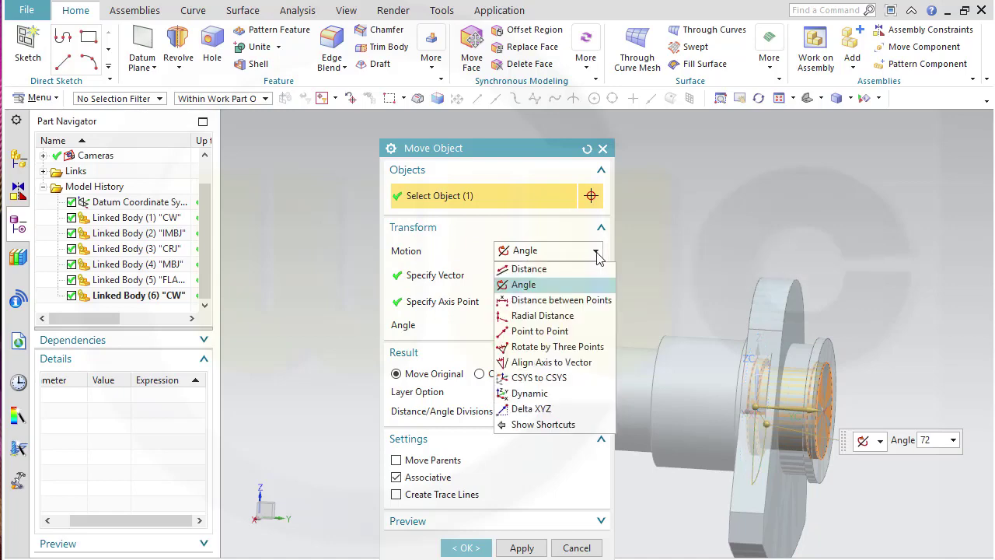
click(563, 276)
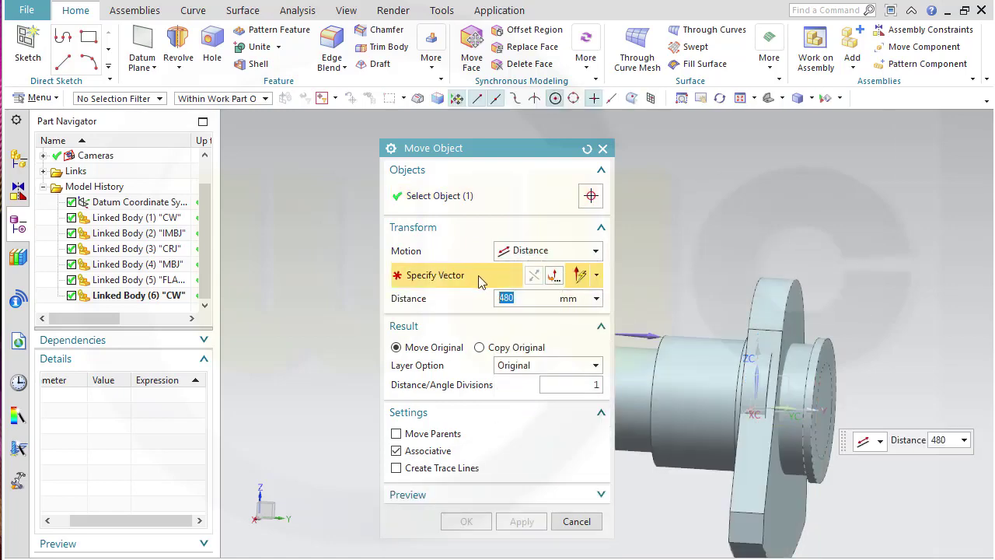
click(596, 276)
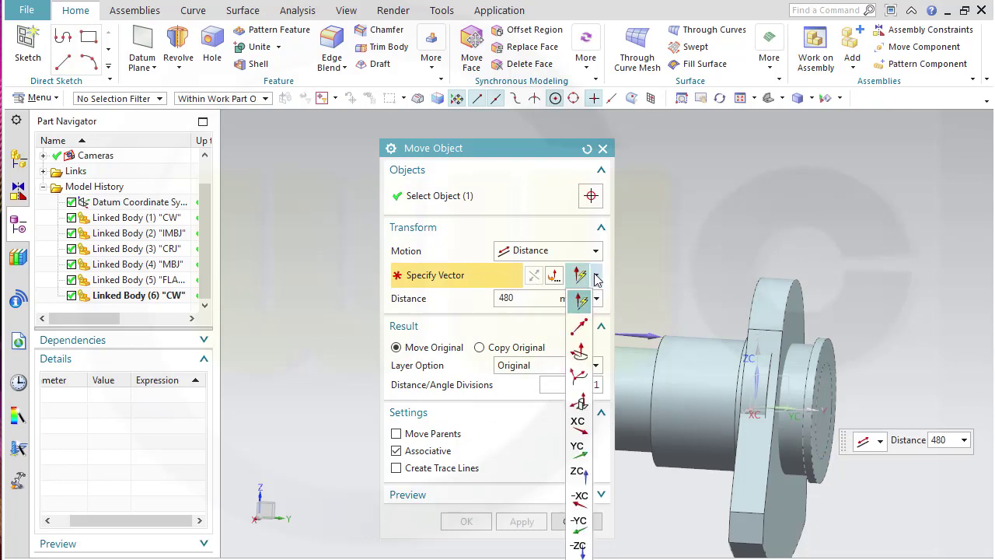
click(644, 334)
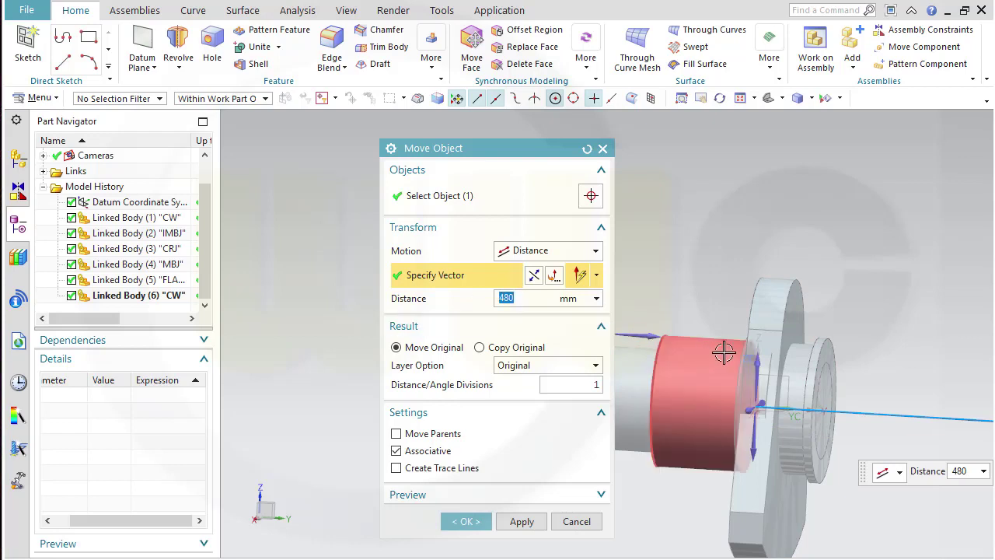
text(4)
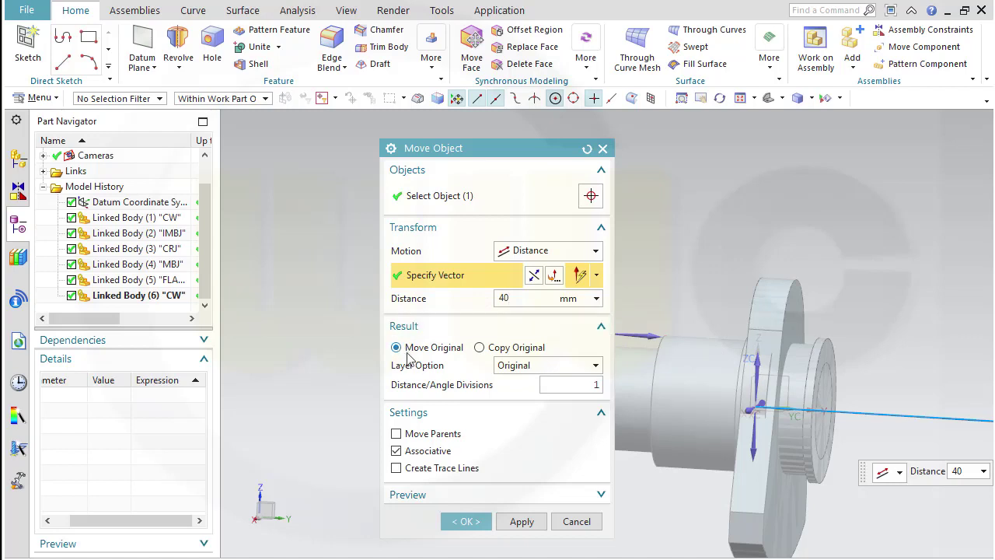
click(511, 525)
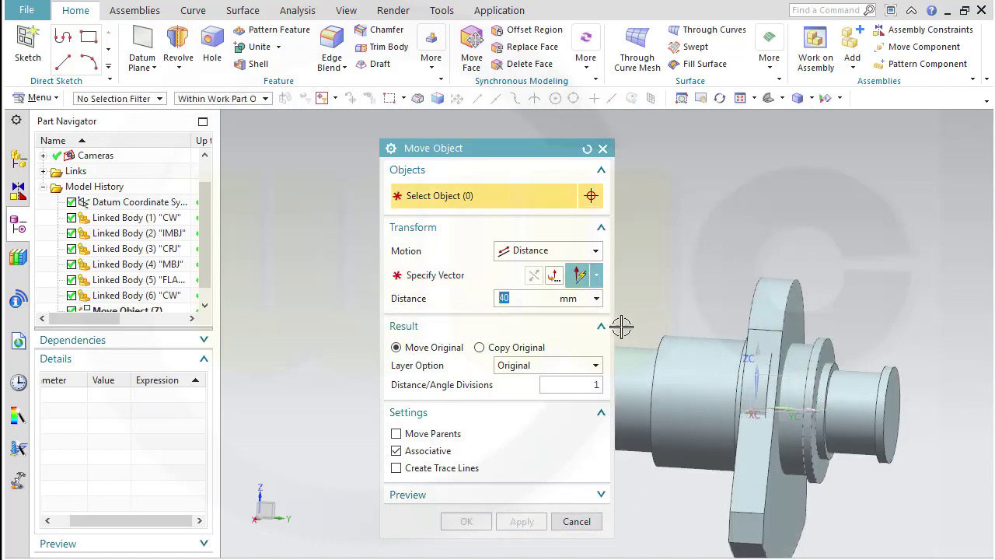
click(577, 521)
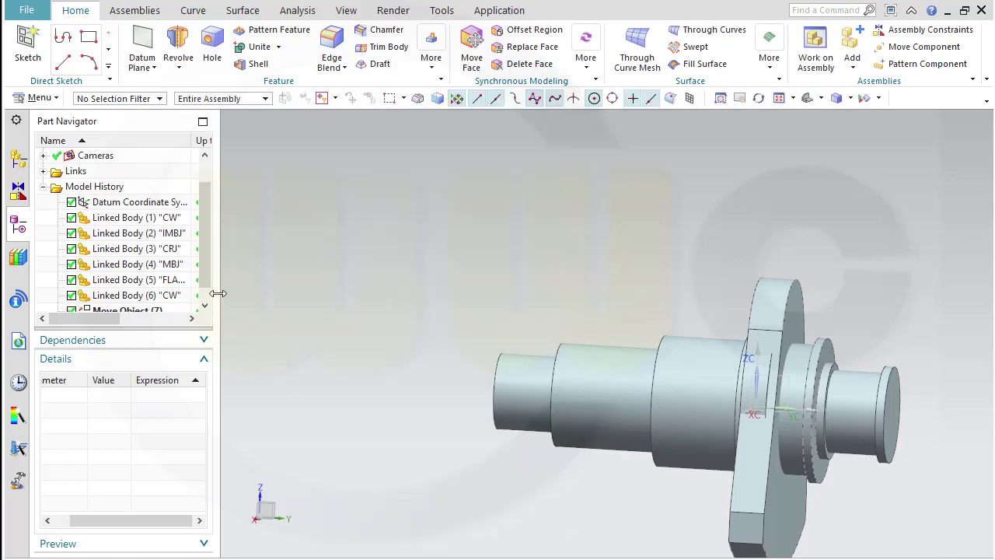
- Edit the existing Move Object feature of the small end journal, setting its distance to 20 mm
scroll(204, 302, down, 1)
double_click(137, 296)
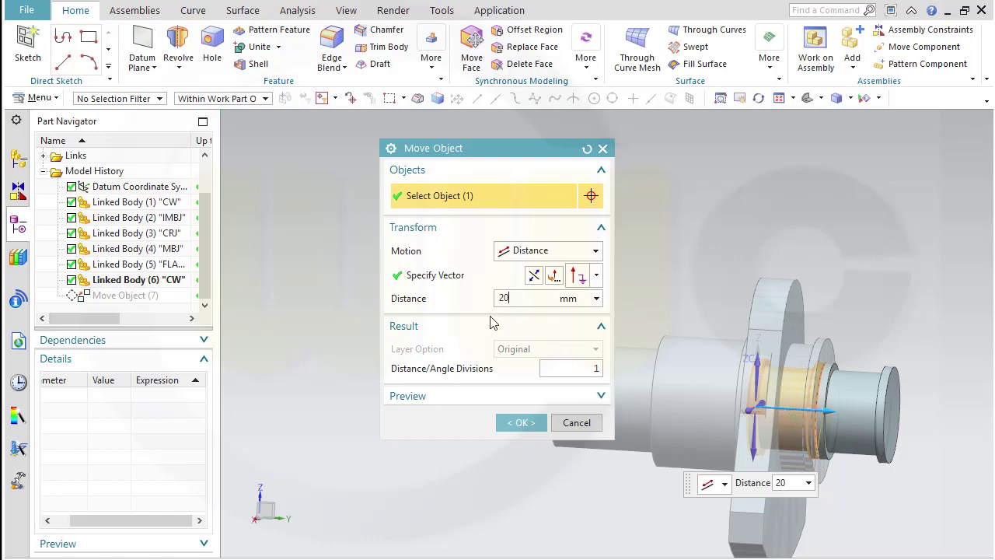
key(Return)
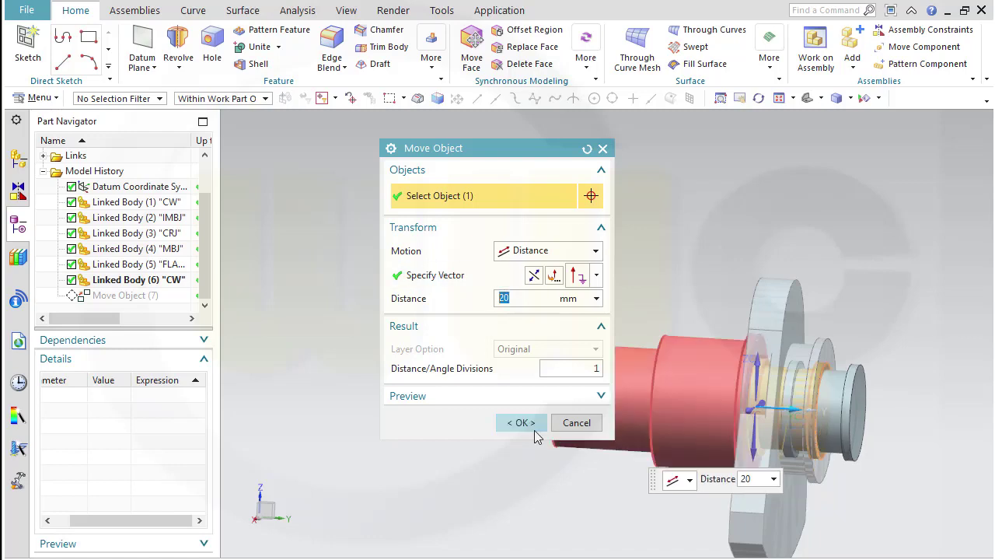
click(522, 423)
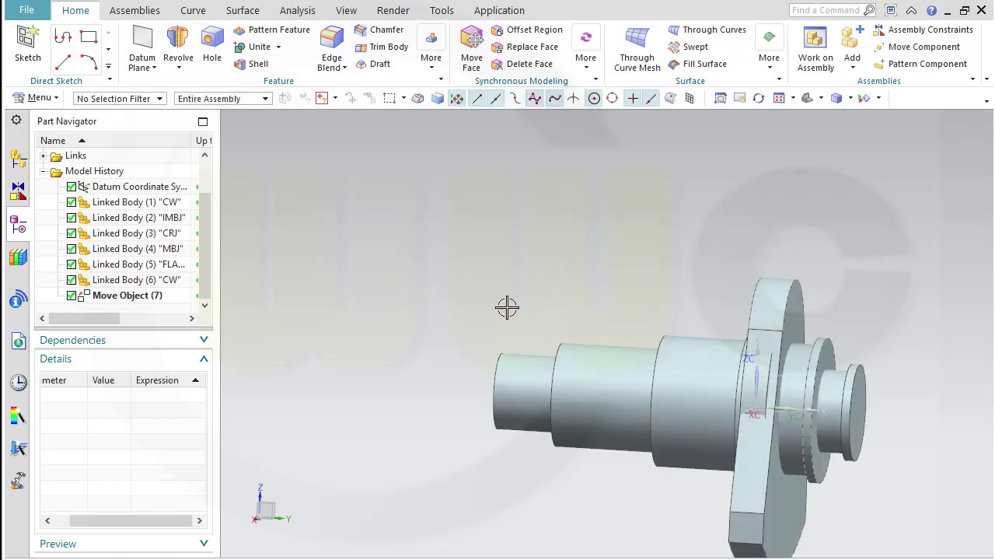
click(832, 354)
key(Escape)
- Move the small outer journal body 40 mm upward along the Z axis as an associative move of the original
middle_drag(840, 295, 861, 308)
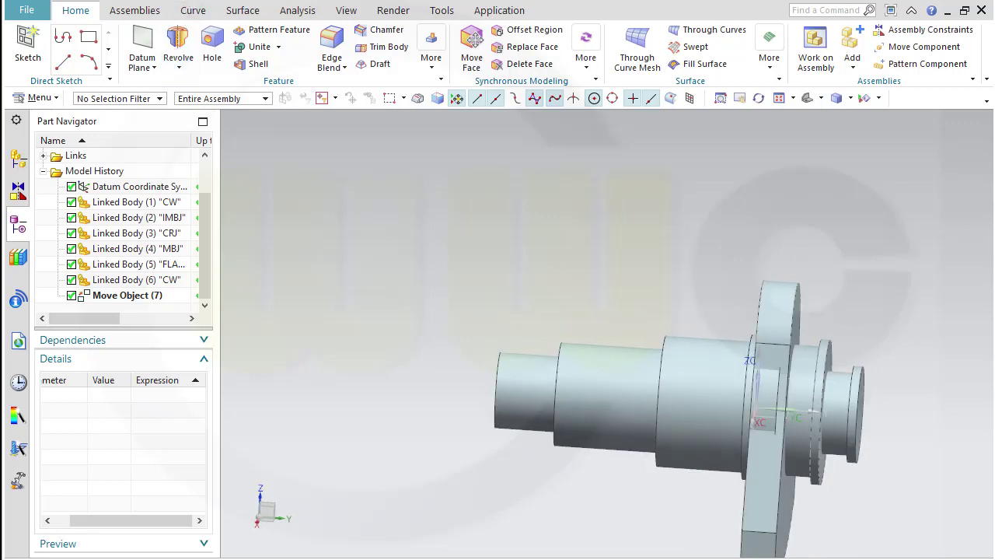
right_click(185, 3)
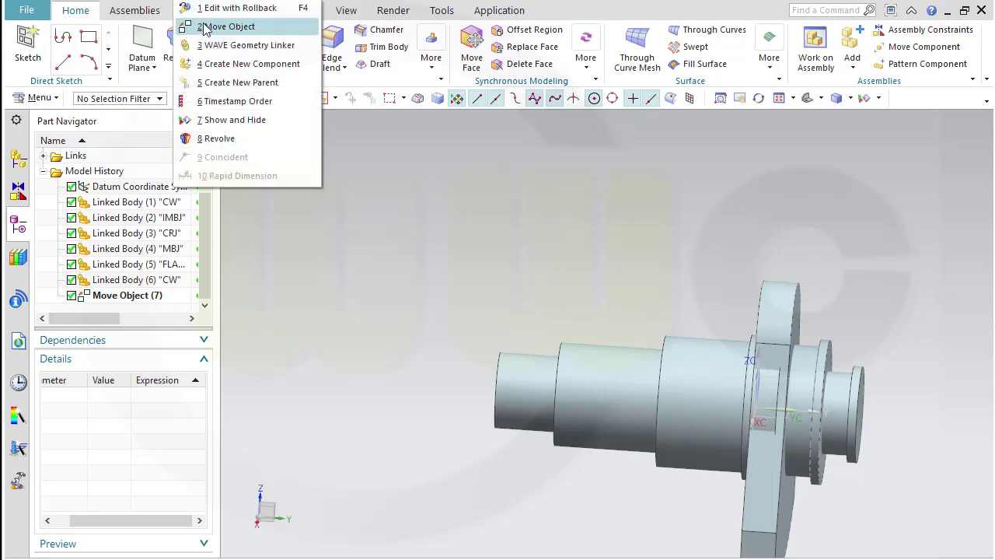
click(209, 27)
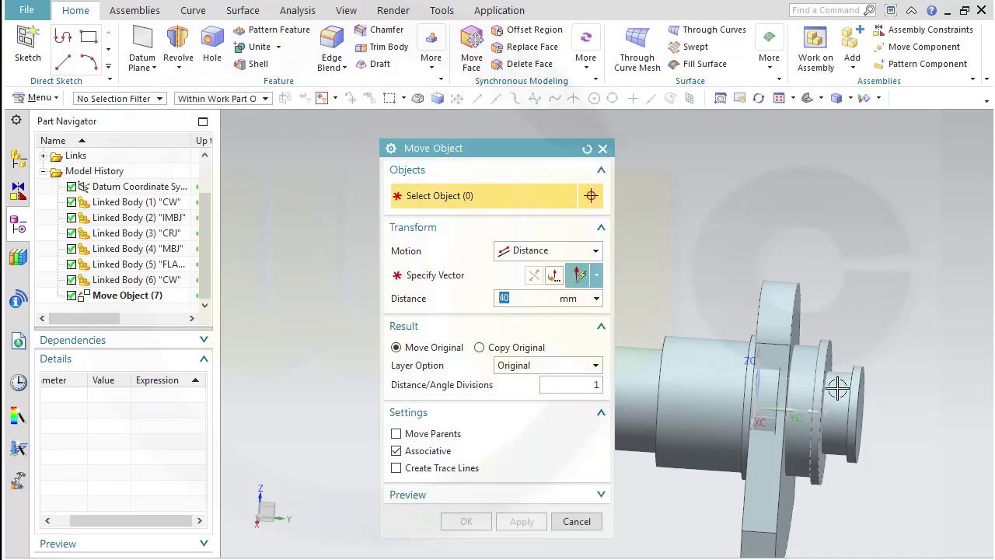
click(838, 388)
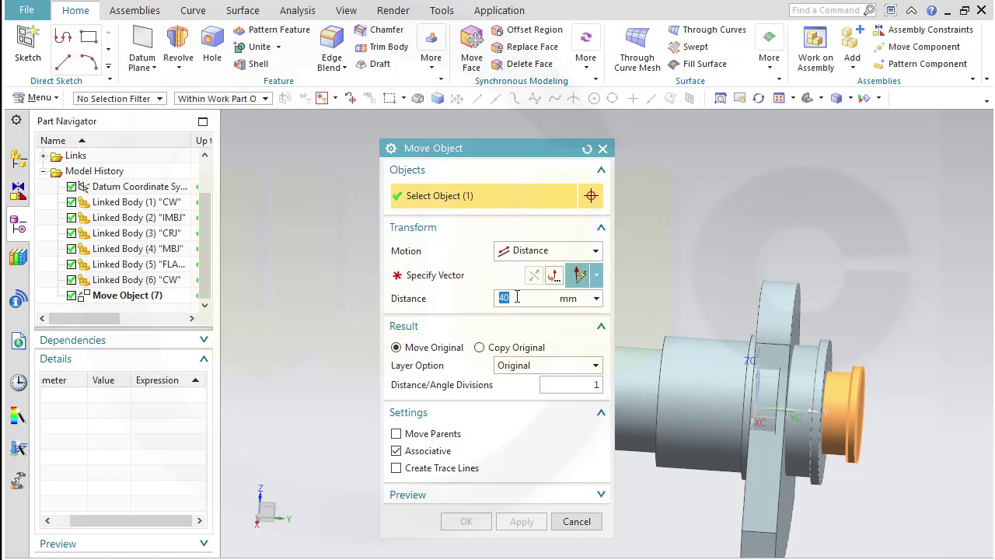
click(451, 277)
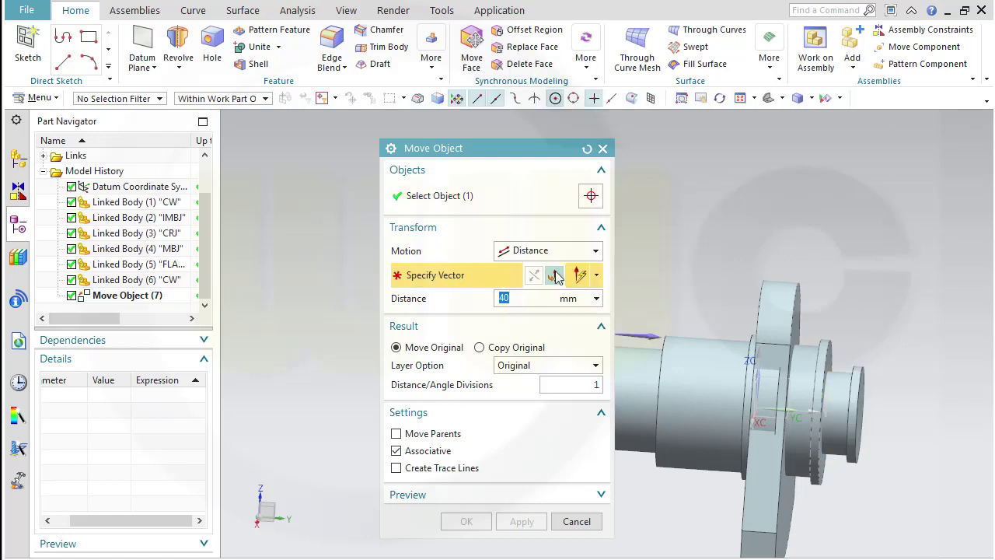
middle_drag(740, 297, 700, 283)
click(693, 300)
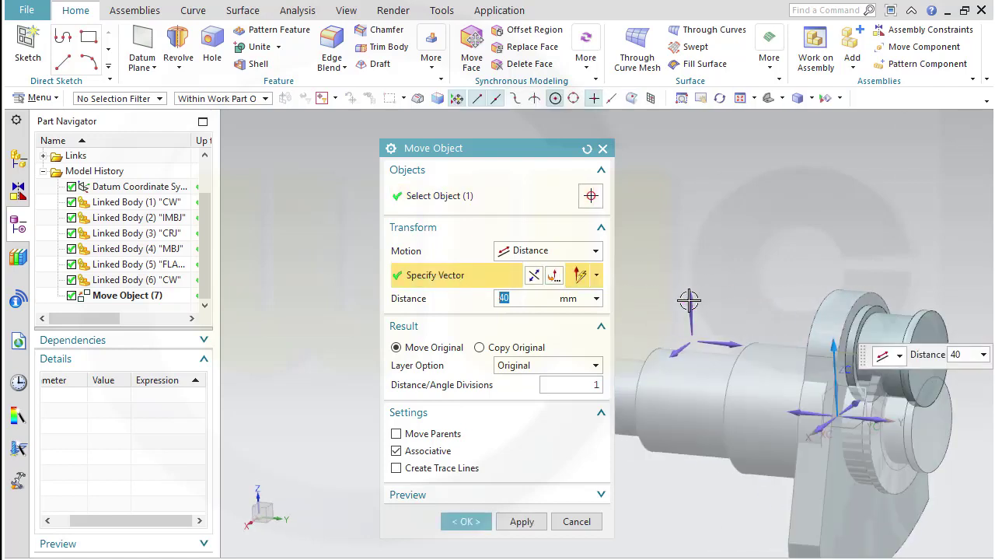
click(521, 522)
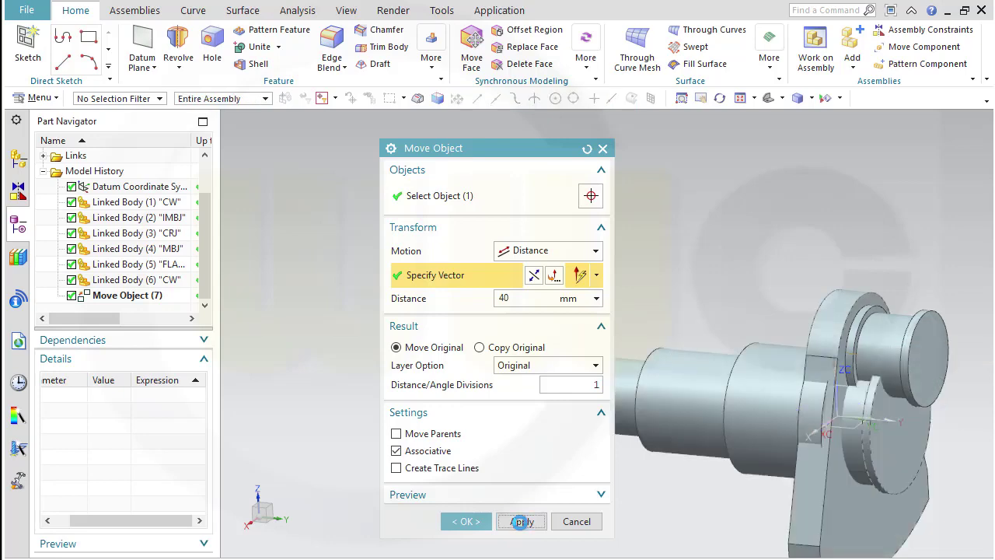
- Move the second crank web, Linked Body (6) "CW", 60 mm along the Y axis
middle_drag(724, 305, 790, 263)
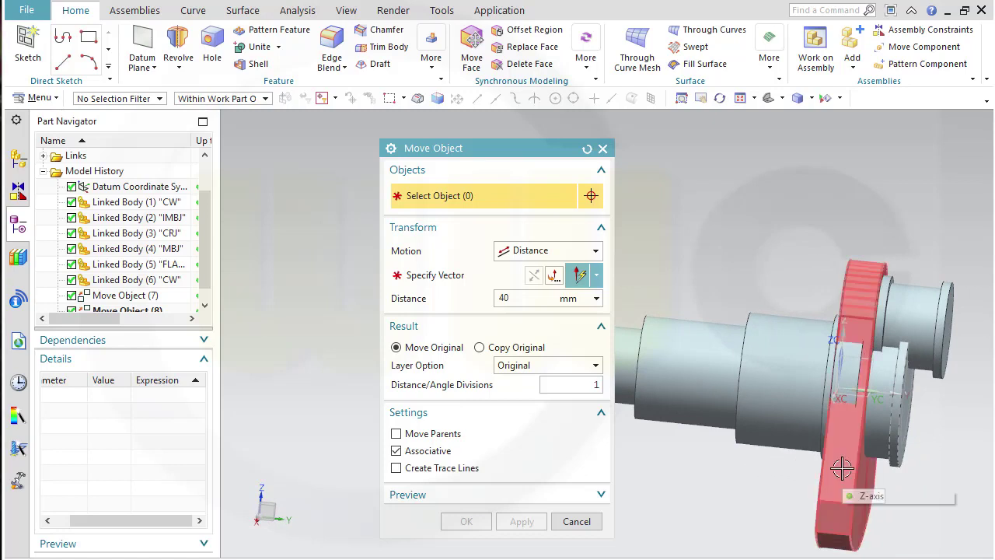
click(174, 280)
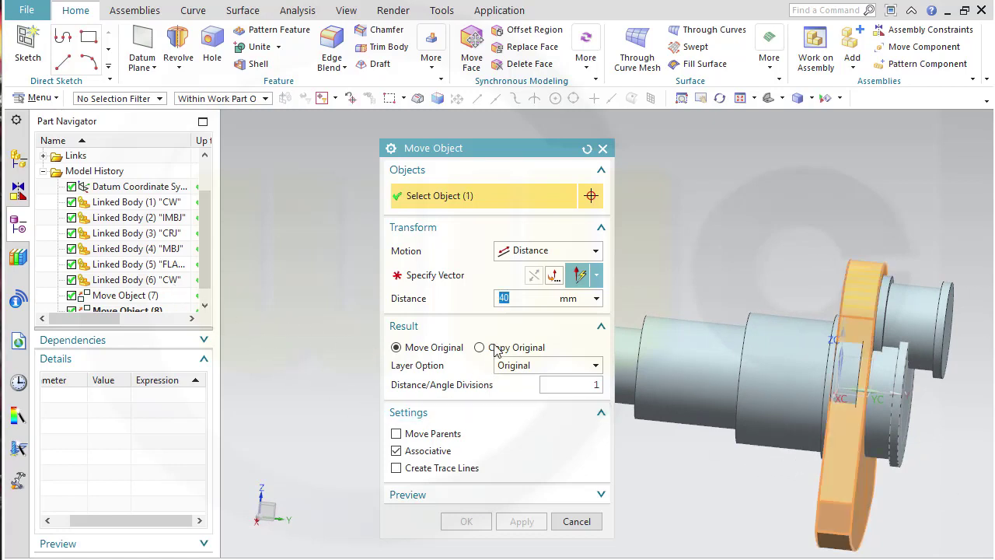
click(459, 279)
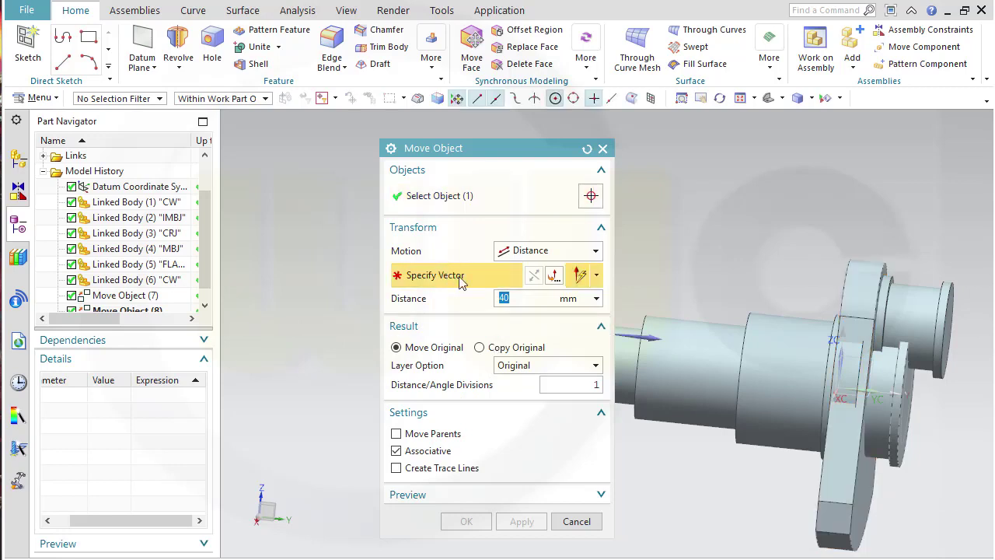
click(659, 336)
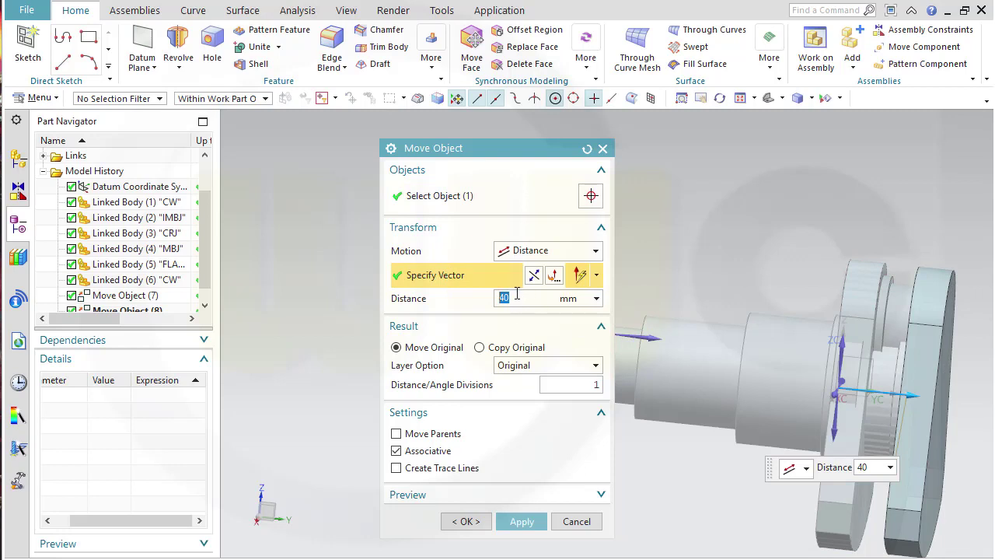
key(Return)
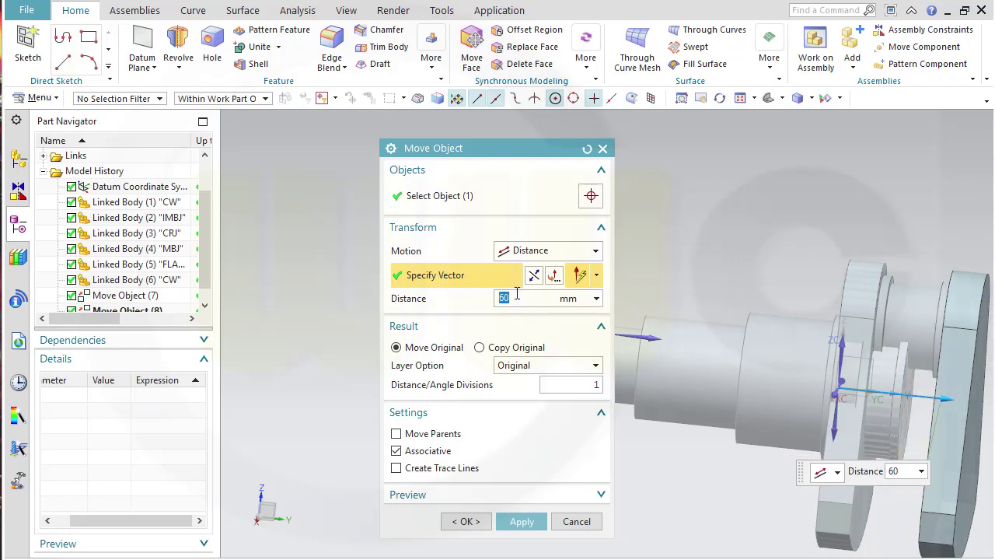
click(522, 521)
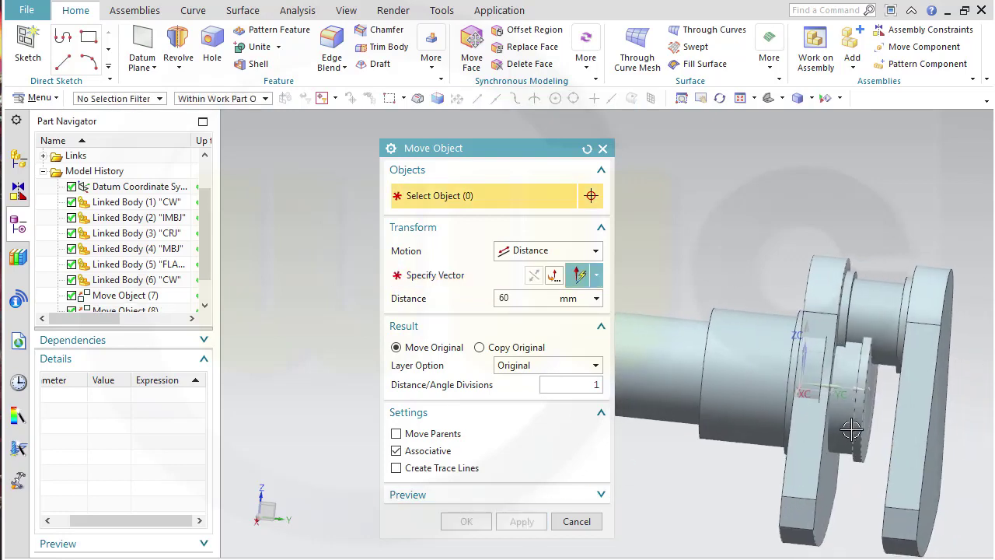
- Move the flanged bearing journal located between the two crank webs 80 mm along the Y axis
click(854, 424)
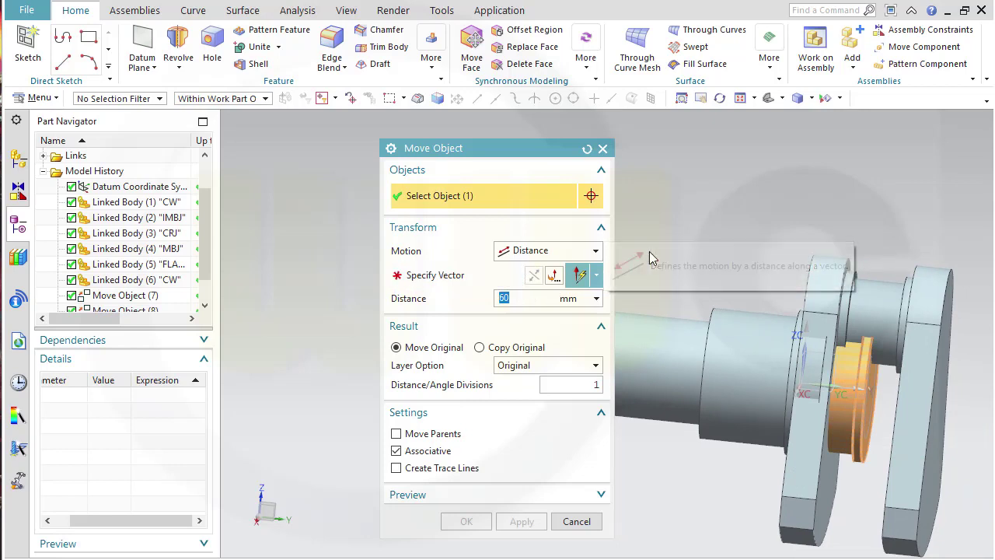
click(601, 278)
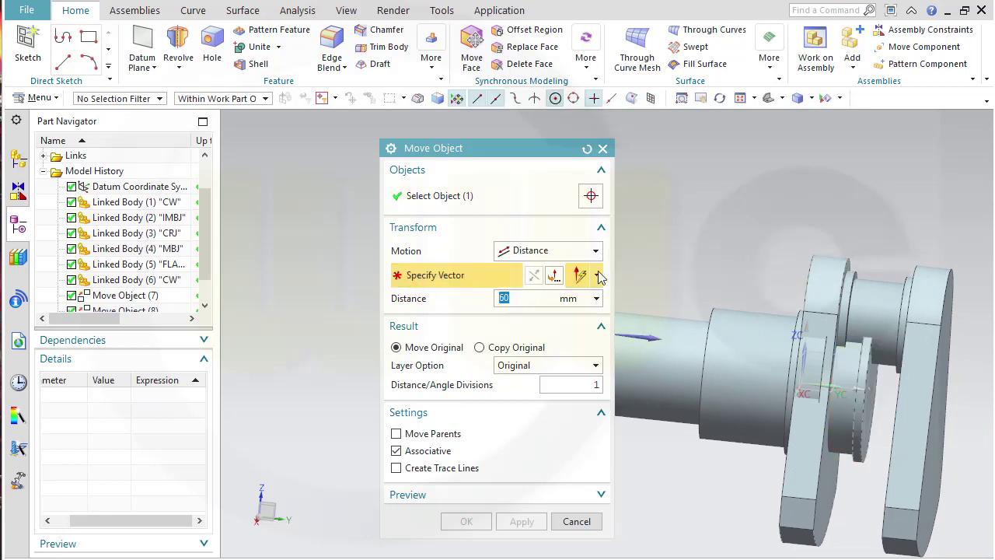
click(652, 334)
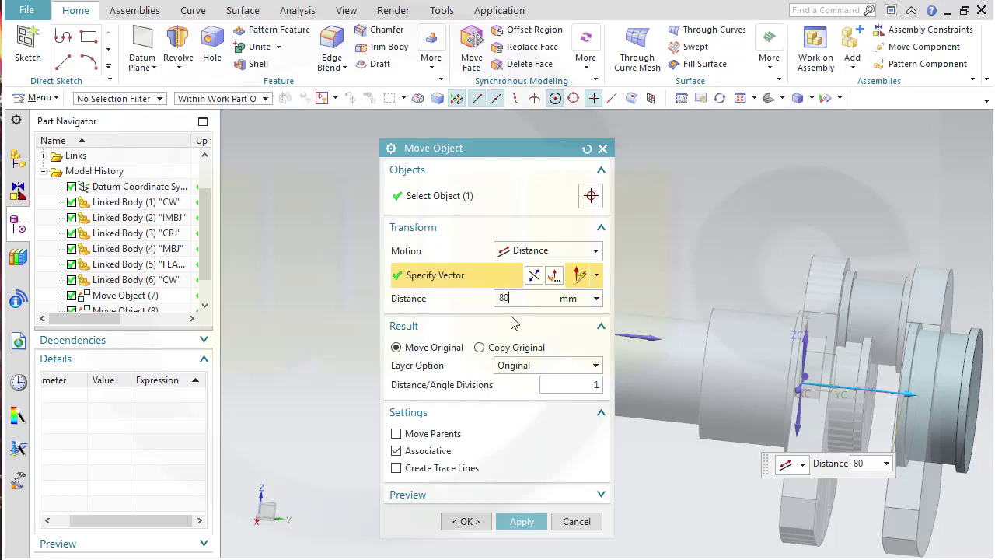
key(Return)
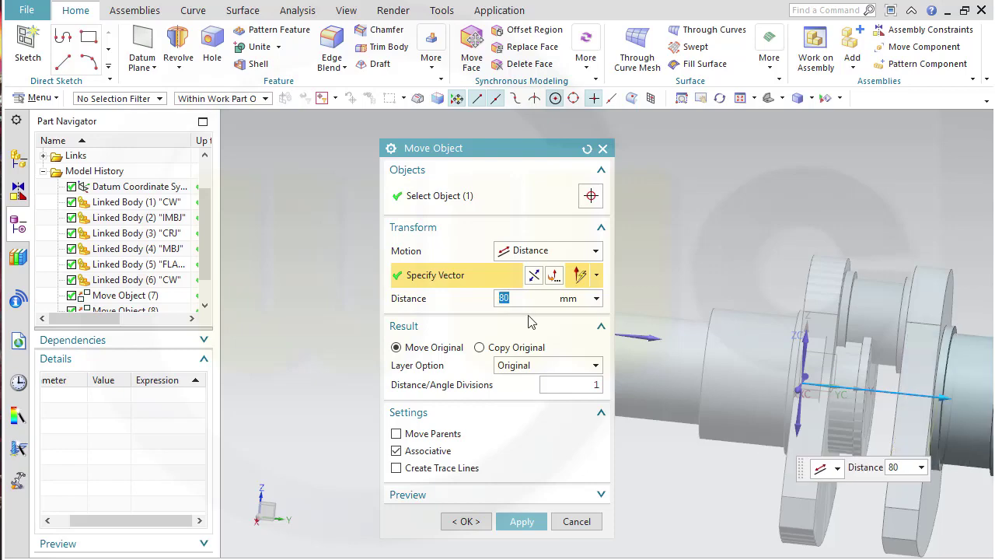
click(522, 521)
- Move the flange body between the crank webs by a distance of 5*120 mm along the Y axis
scroll(706, 321, down, 3)
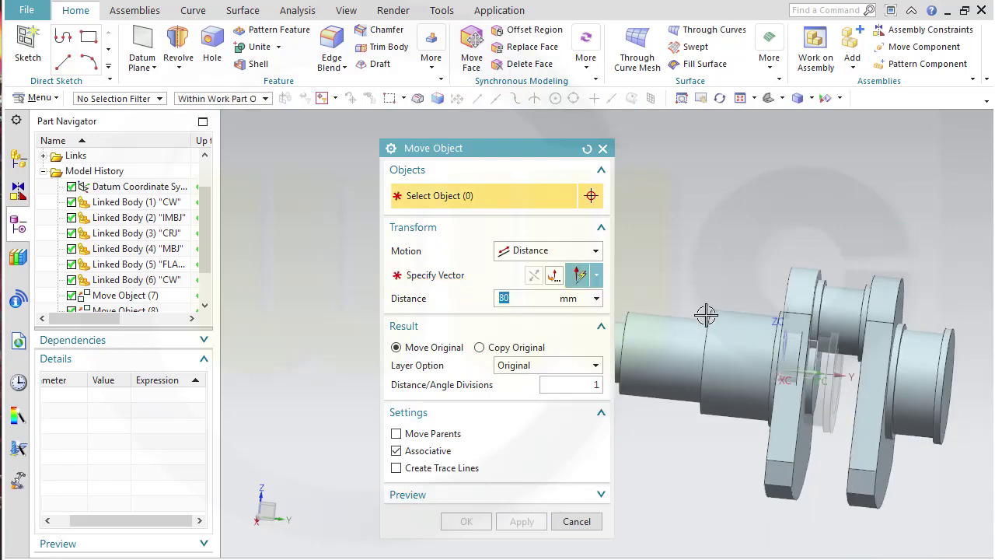
shift+middle_drag(855, 267, 786, 279)
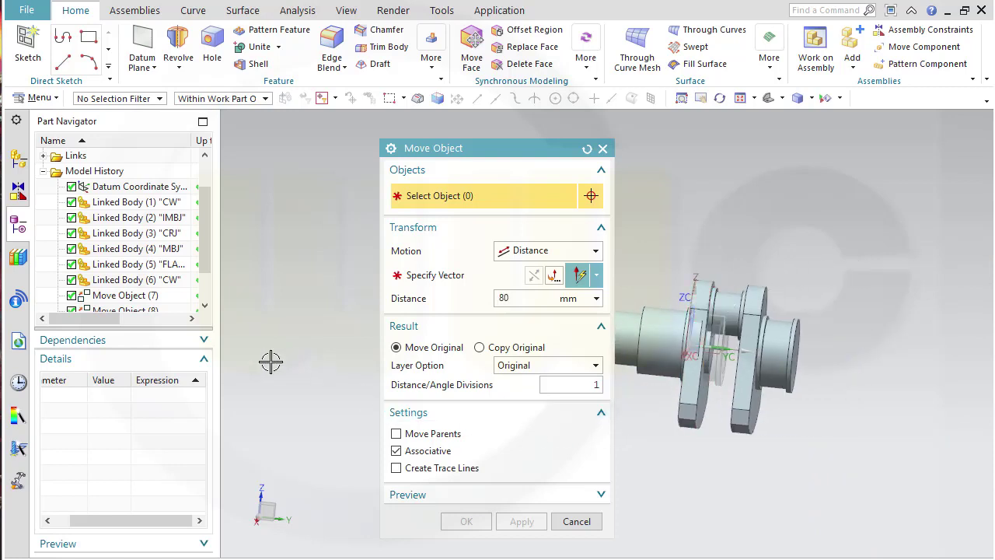
click(710, 364)
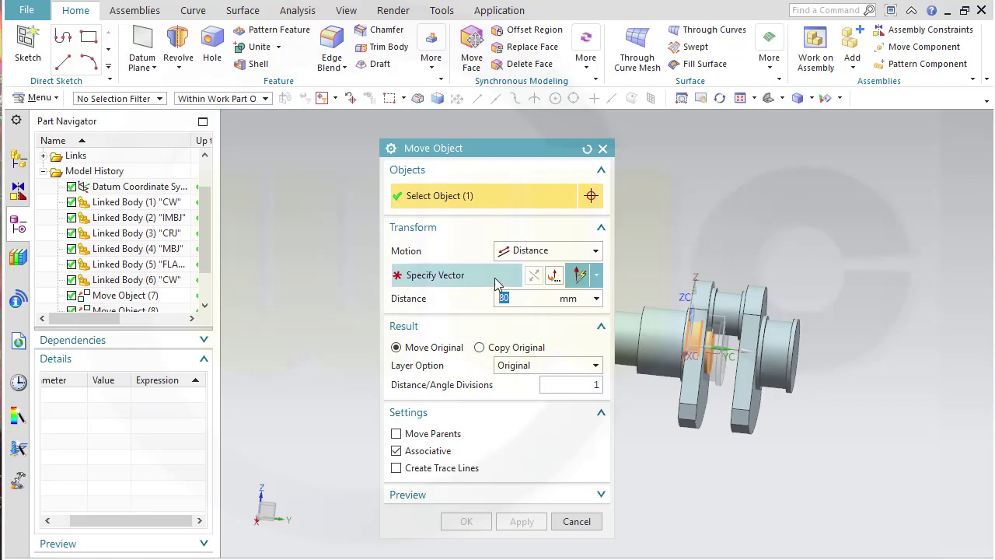
text(5*12)
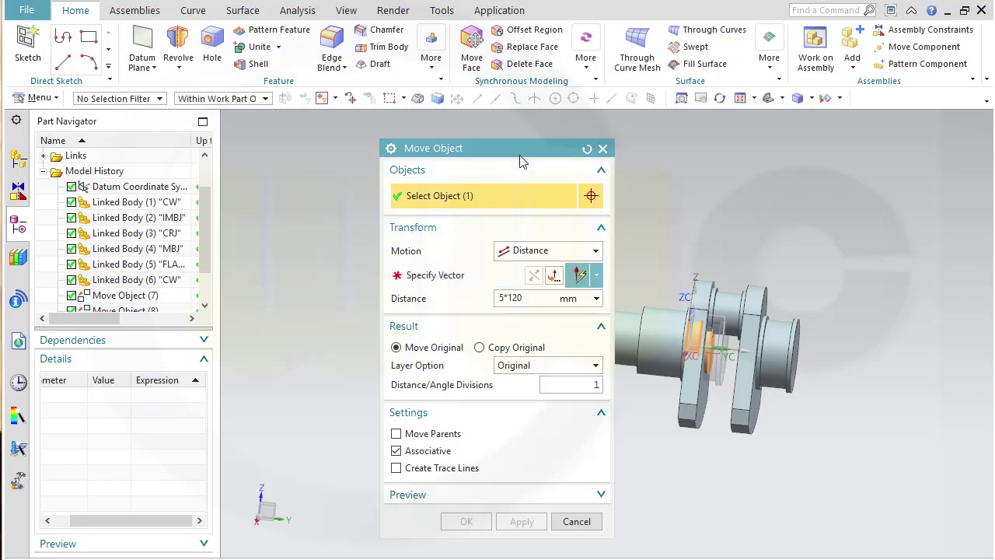
drag(522, 150, 384, 141)
click(307, 269)
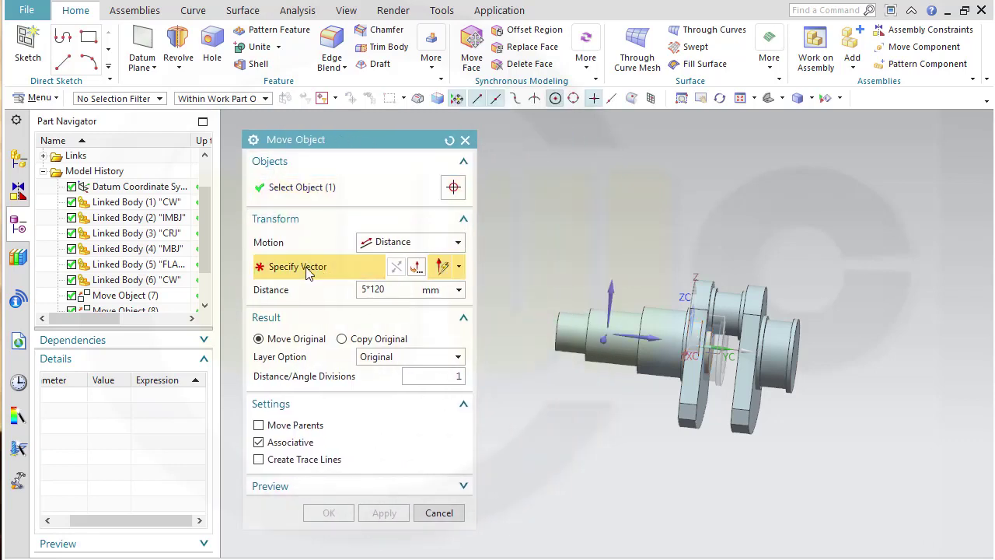
click(657, 338)
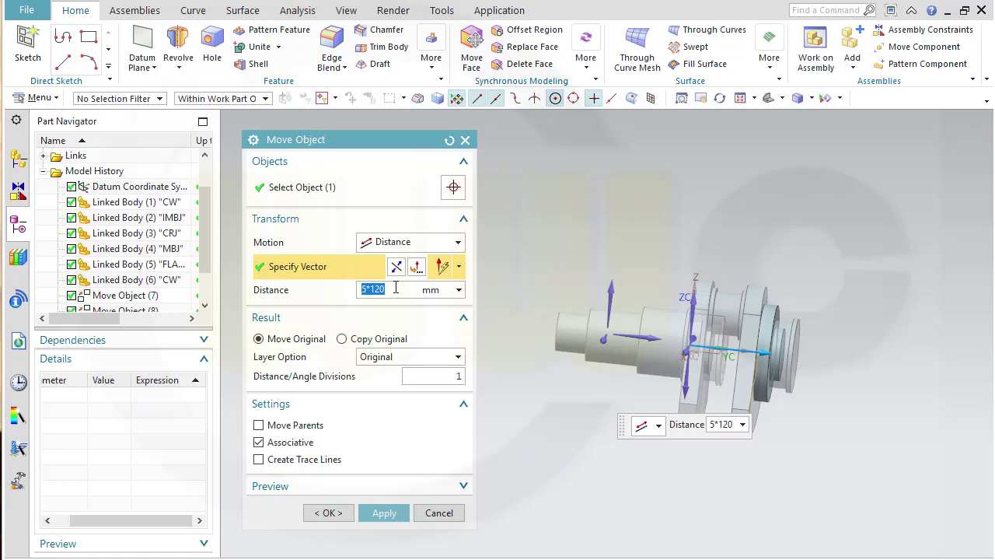
click(330, 513)
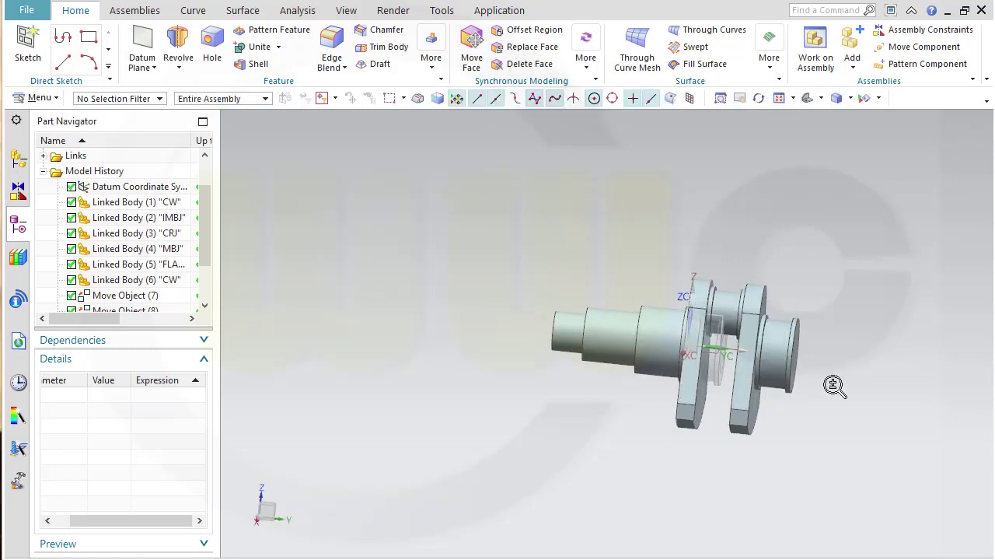
- Unite the first crank web as target with the crankpin, the second crank web and the adjoining flanged bearing journal
mouse_move(835, 385)
middle_down()
mouse_move(836, 425)
mouse_move(848, 386)
middle_up()
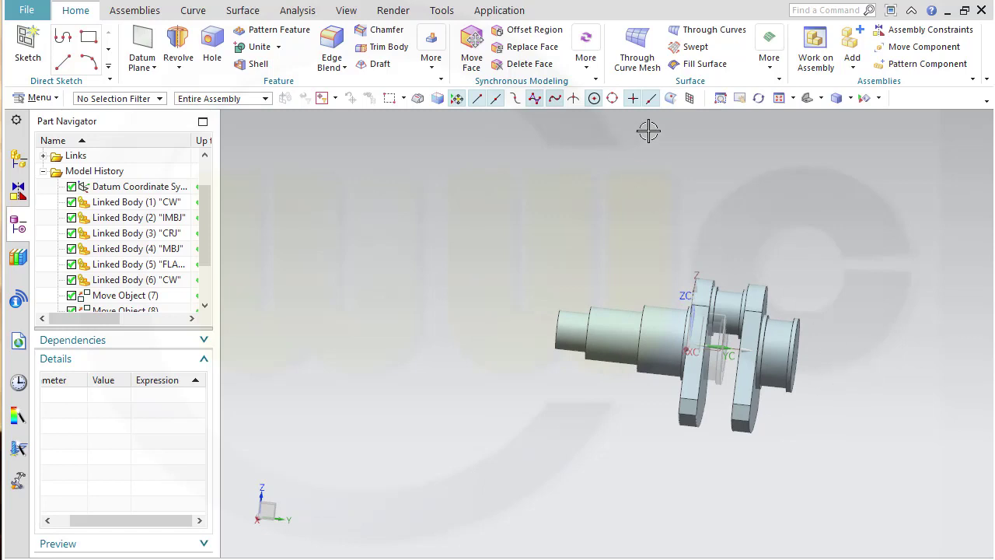
click(778, 98)
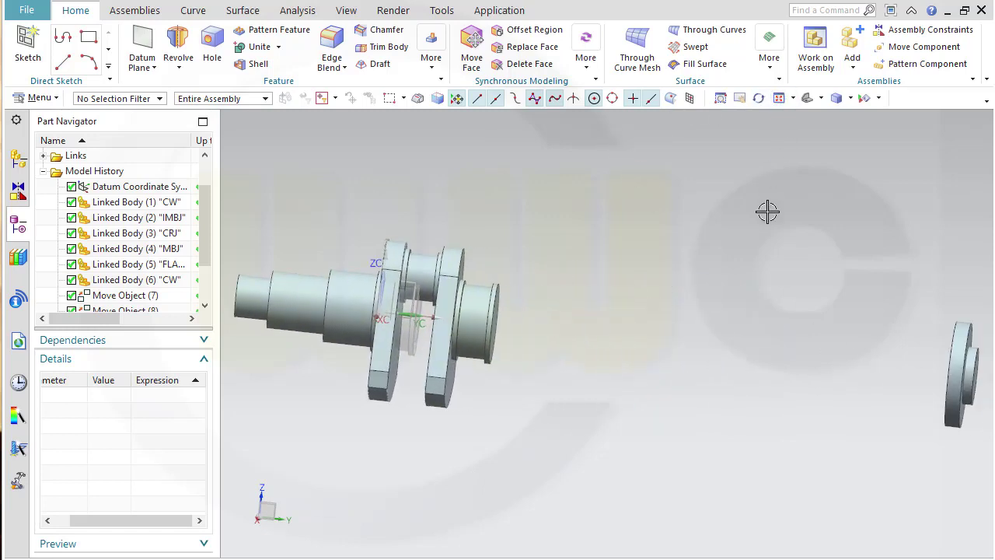
middle_drag(734, 268, 691, 327)
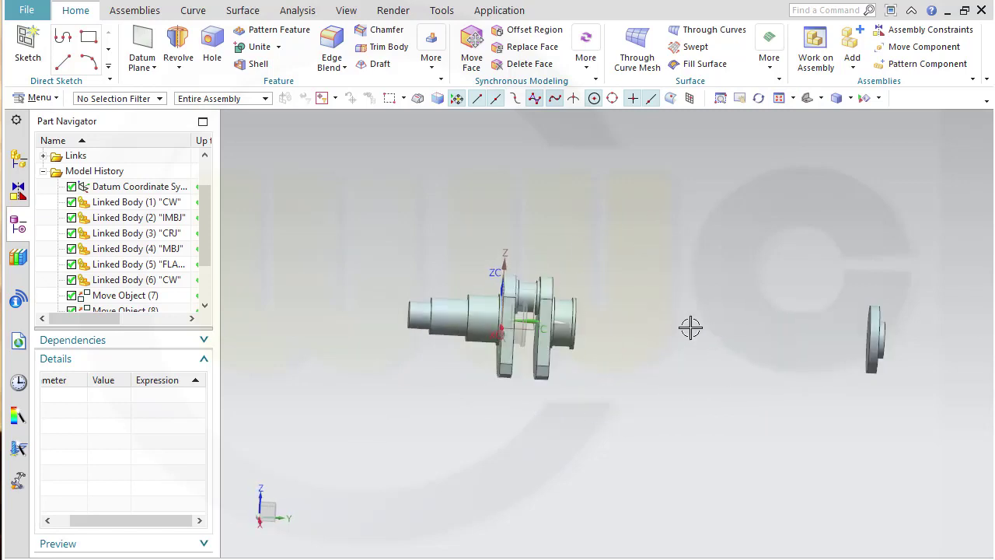
scroll(435, 250, down, 3)
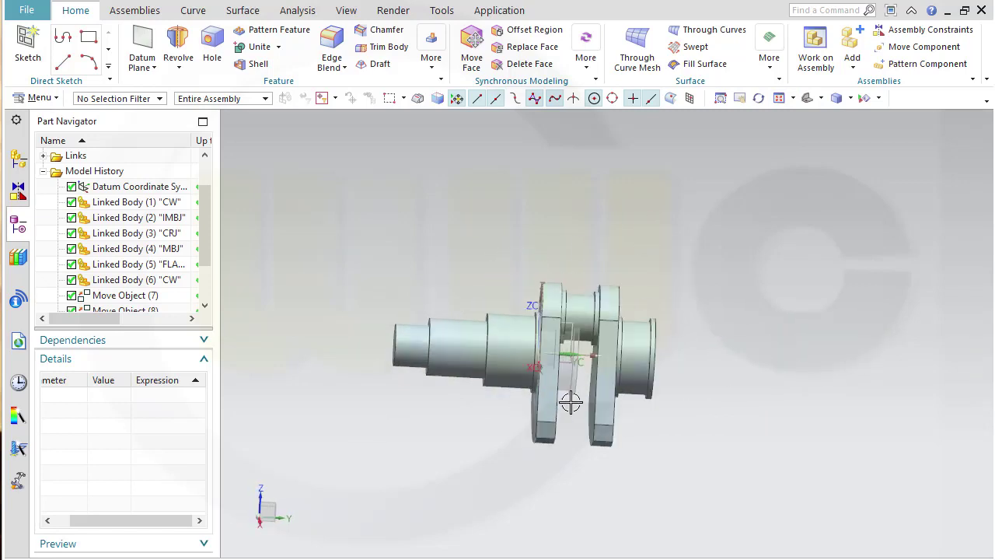
click(554, 420)
click(260, 47)
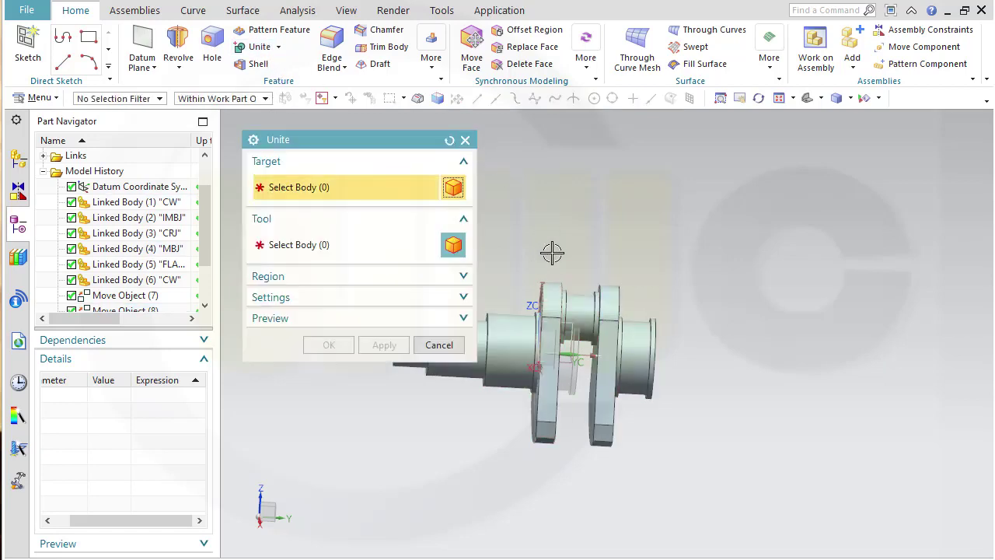
click(546, 289)
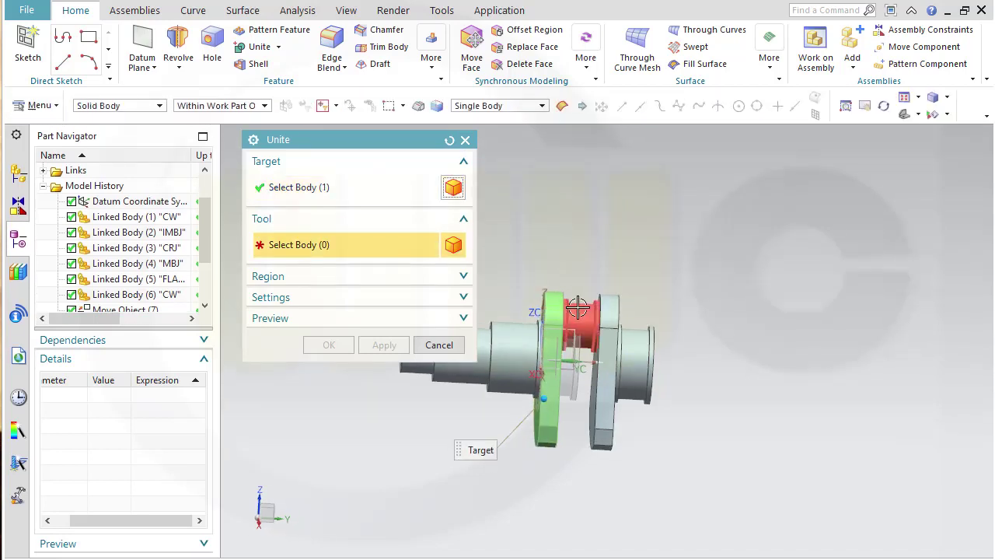
click(600, 290)
click(610, 313)
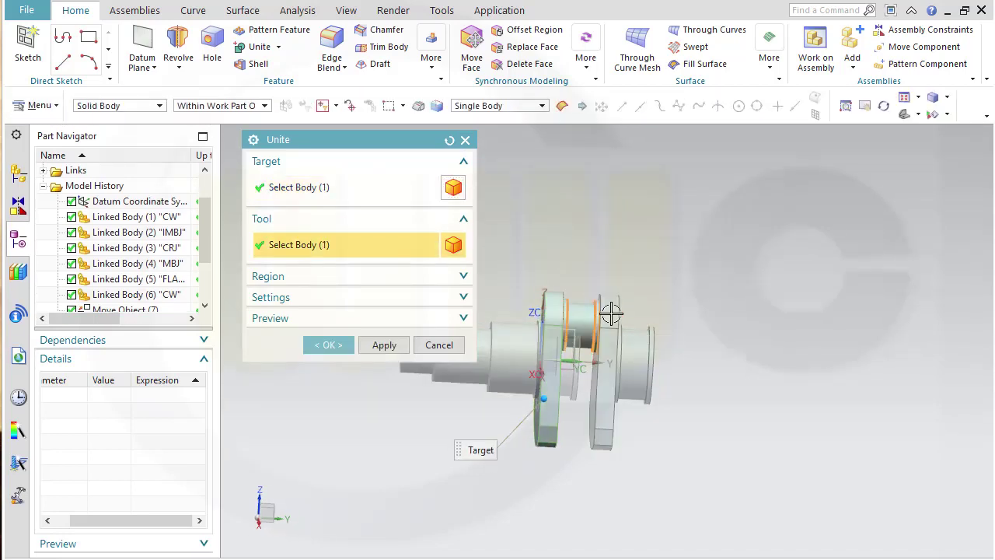
click(641, 350)
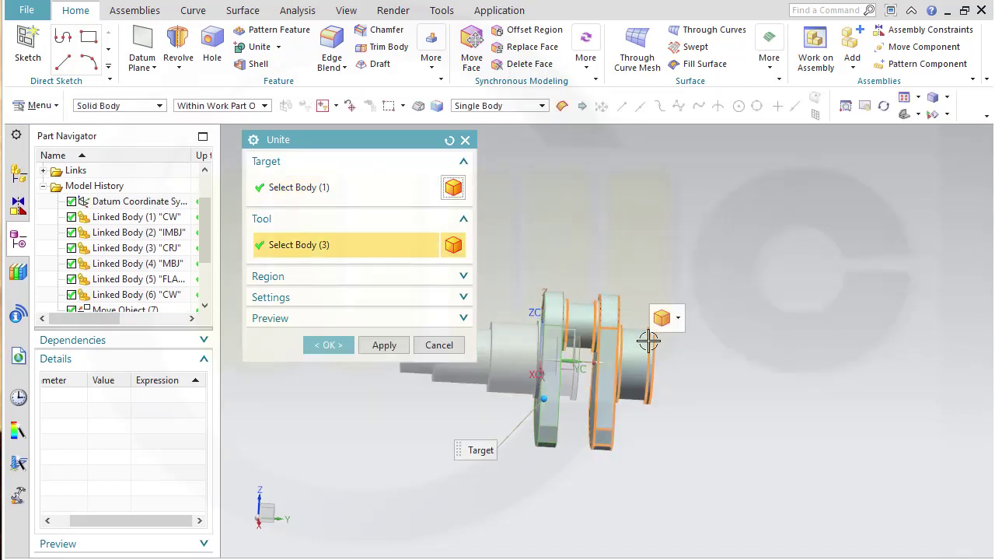
click(328, 345)
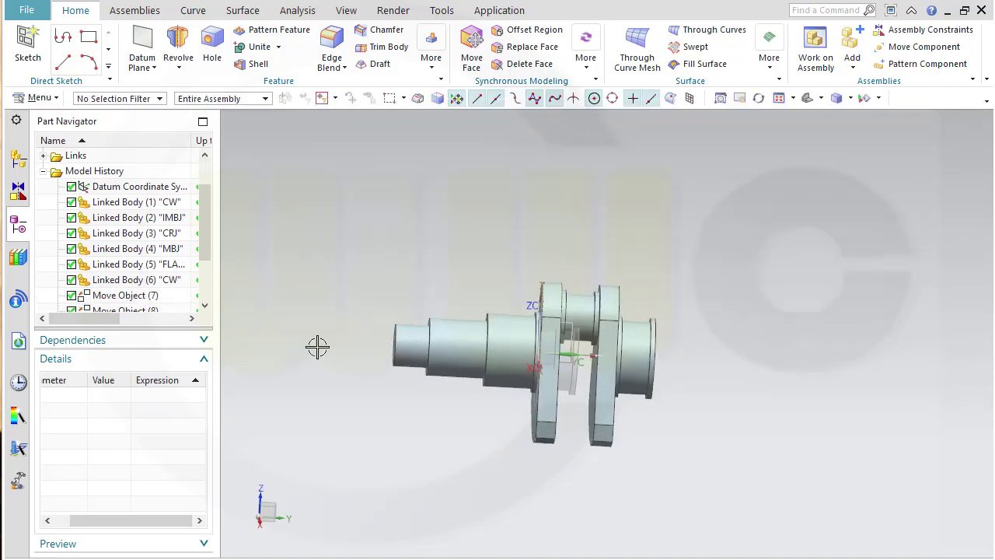
- Widen the model tree and turn off its timestamp order so features are grouped under their solid bodies
scroll(205, 262, down, 3)
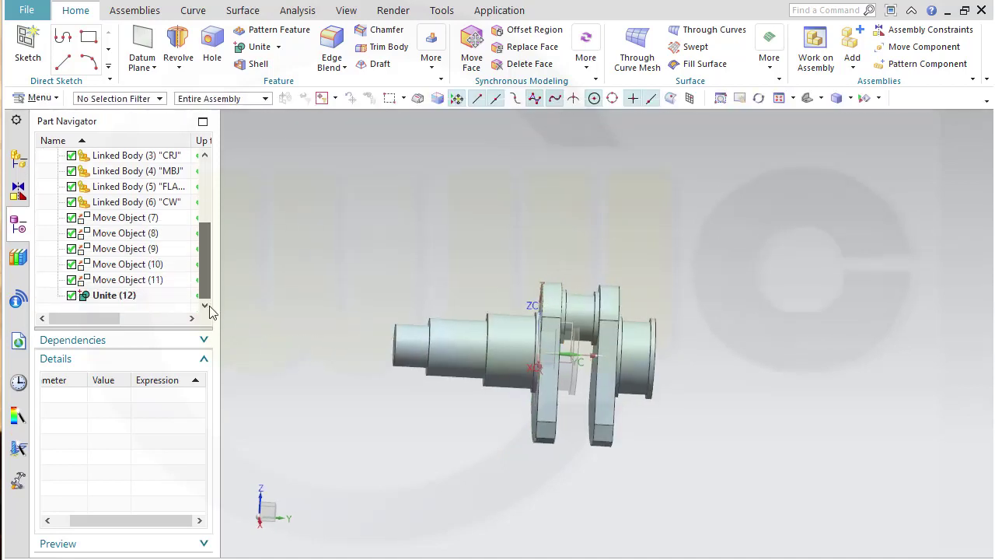
scroll(205, 264, up, 3)
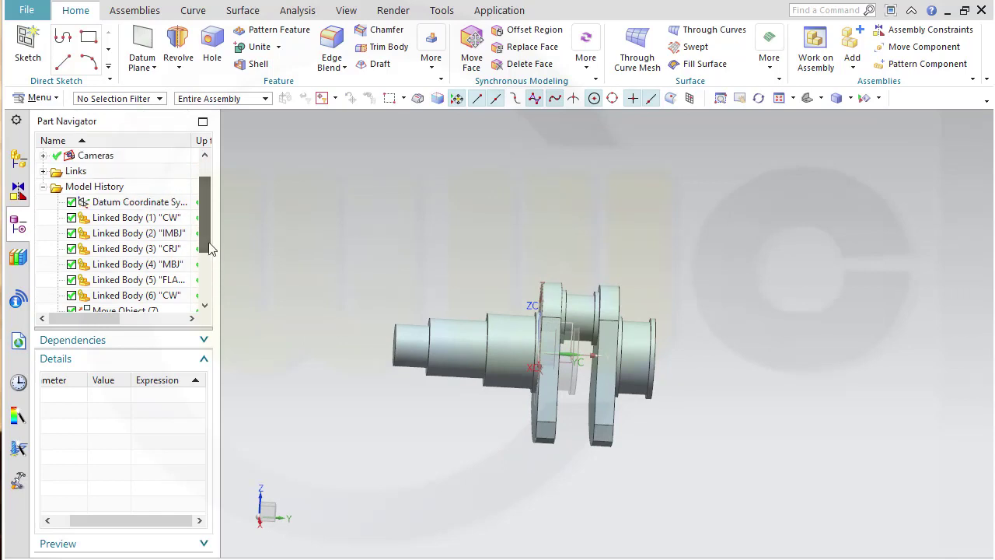
drag(220, 274, 275, 278)
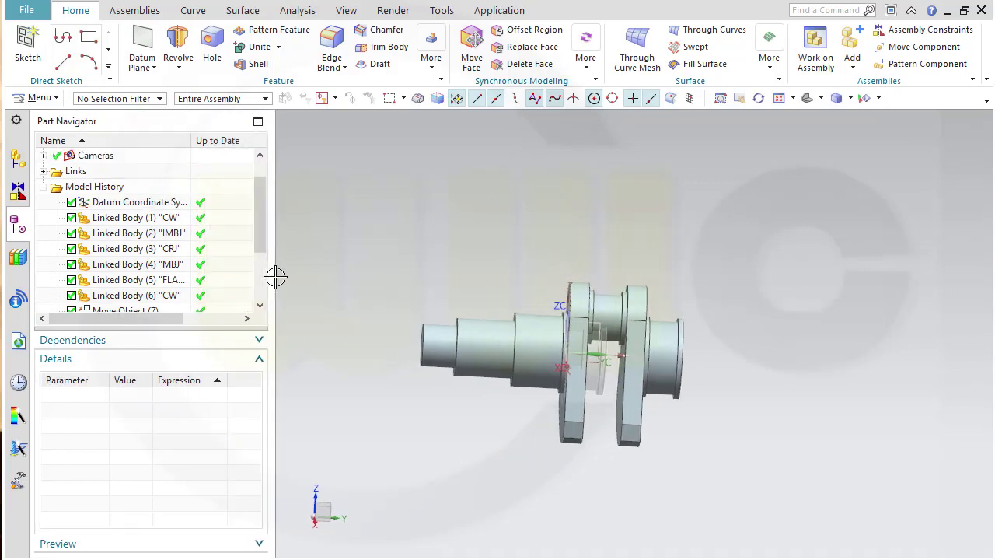
scroll(255, 246, down, 2)
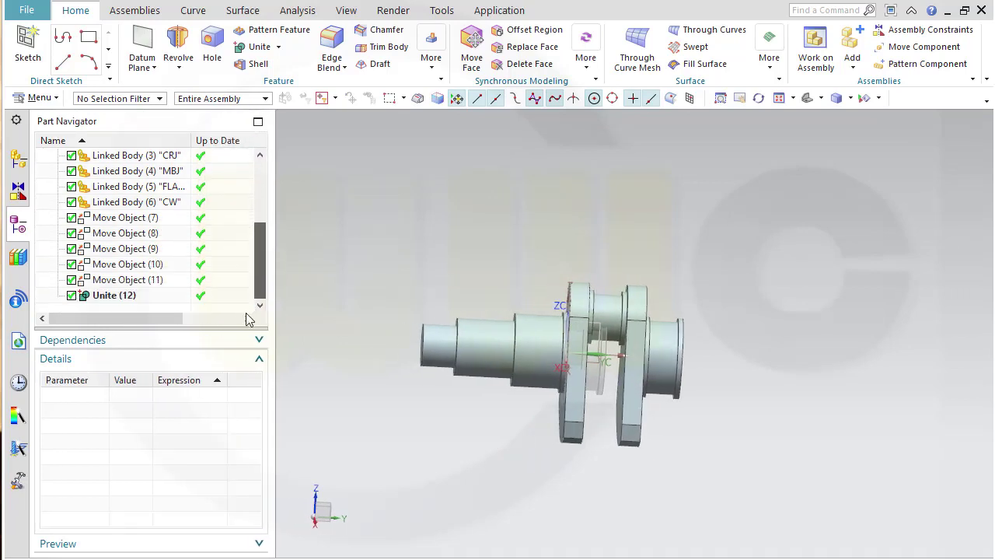
right_click(134, 143)
click(166, 238)
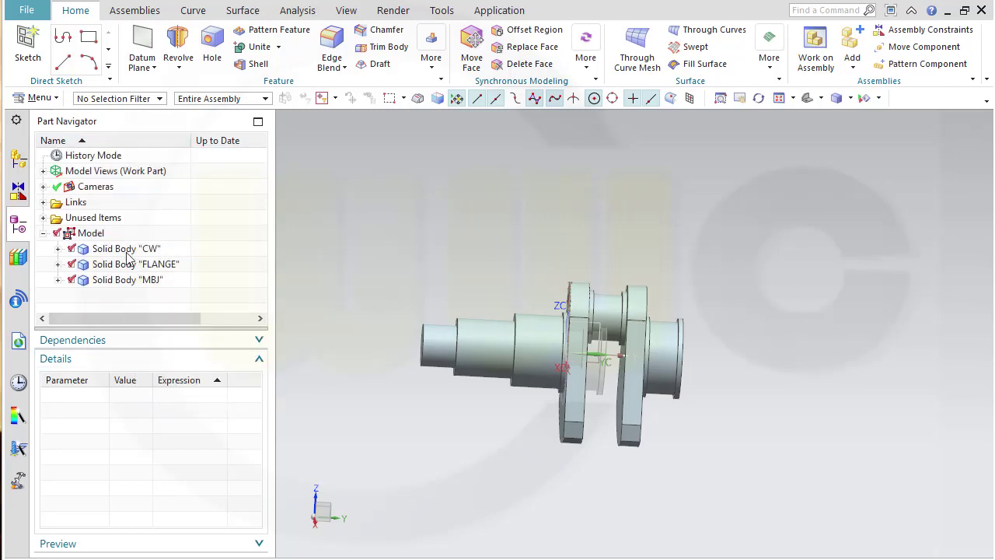
- Rename the united solid body "CW" as SEGMENT
click(154, 254)
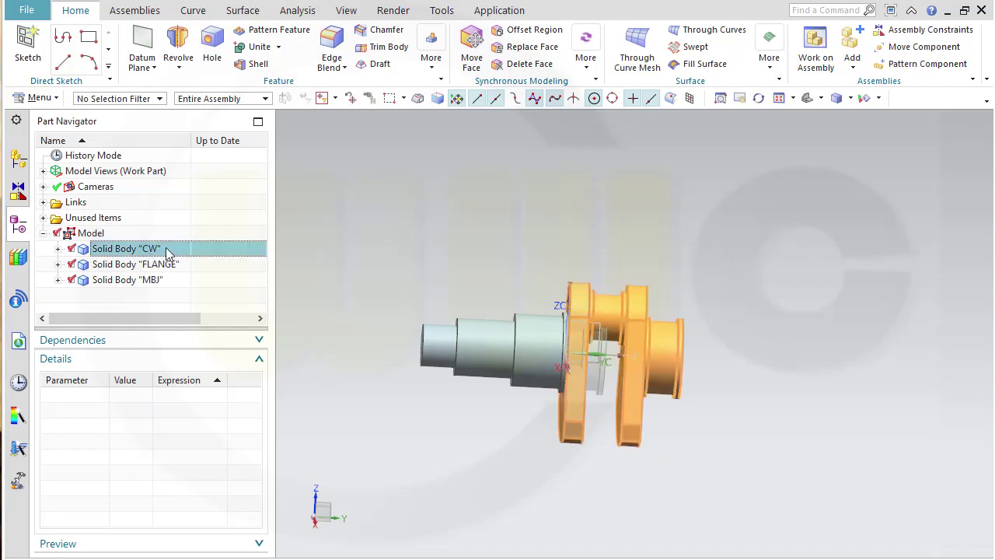
click(162, 252)
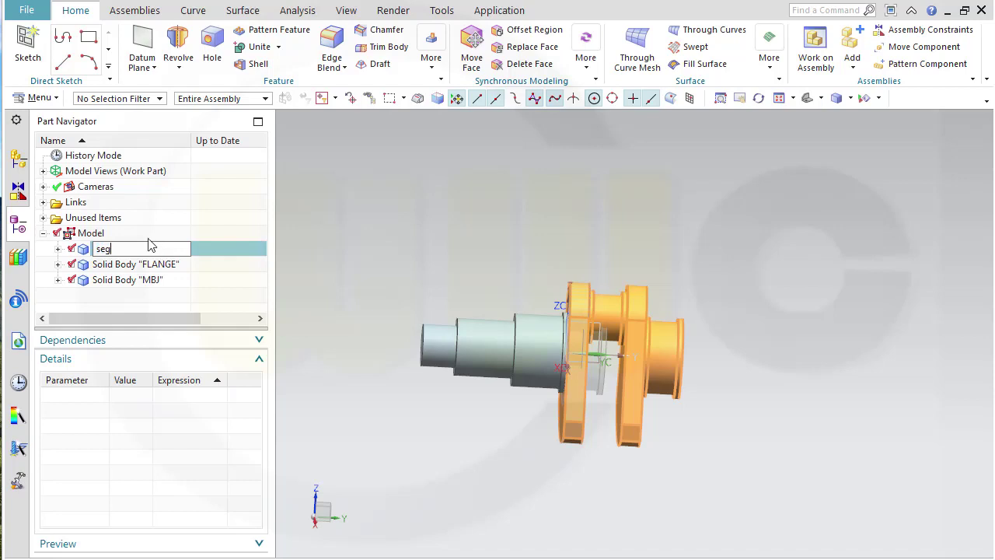
key(Return)
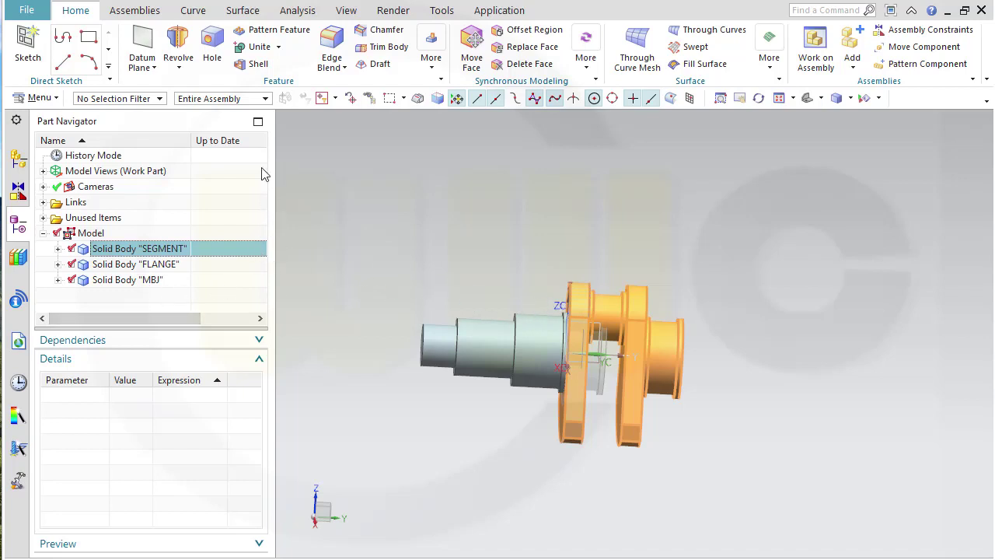
click(562, 207)
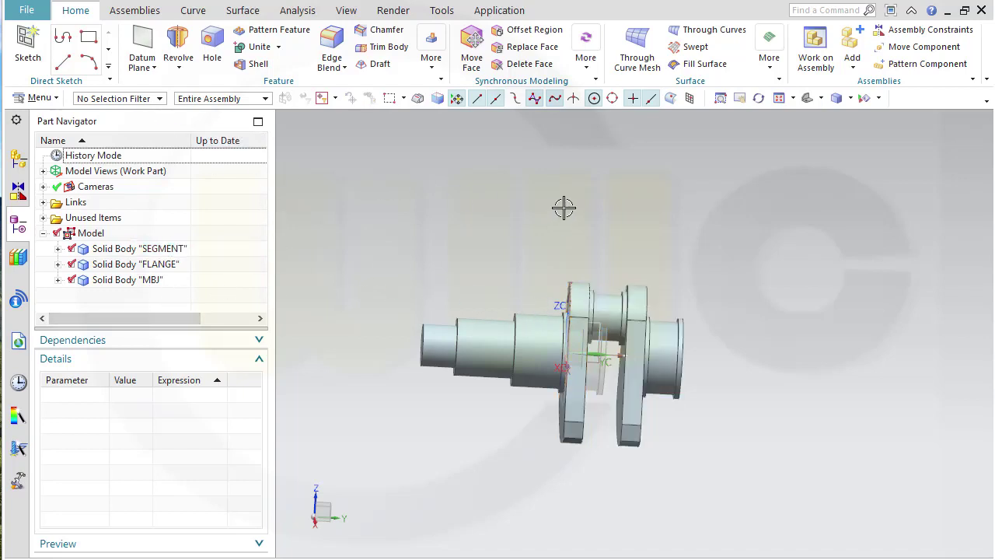
- Make the top-level assembly complete_derived_crankshaft the work part and create an empty new component named complete_crankshaft from the Model template
click(19, 160)
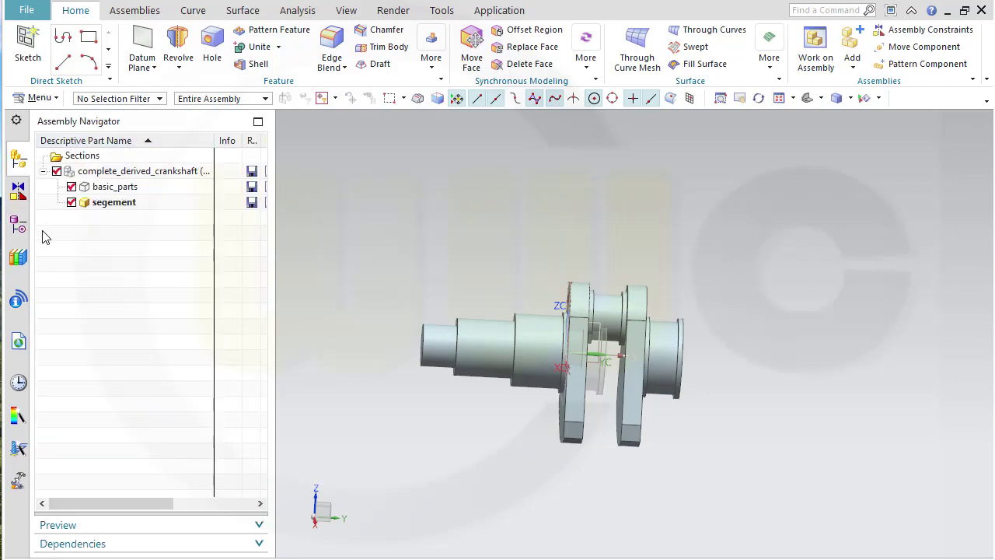
double_click(104, 173)
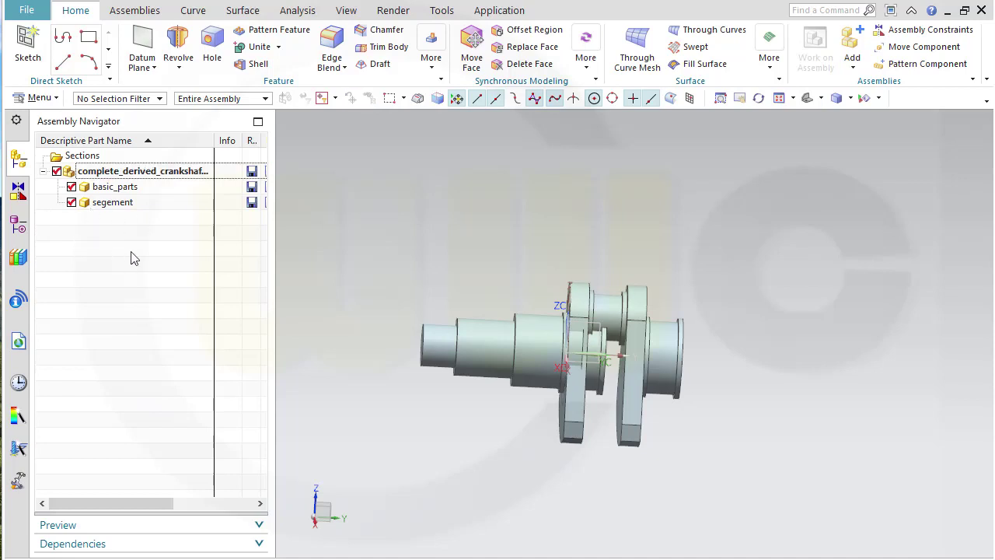
click(142, 14)
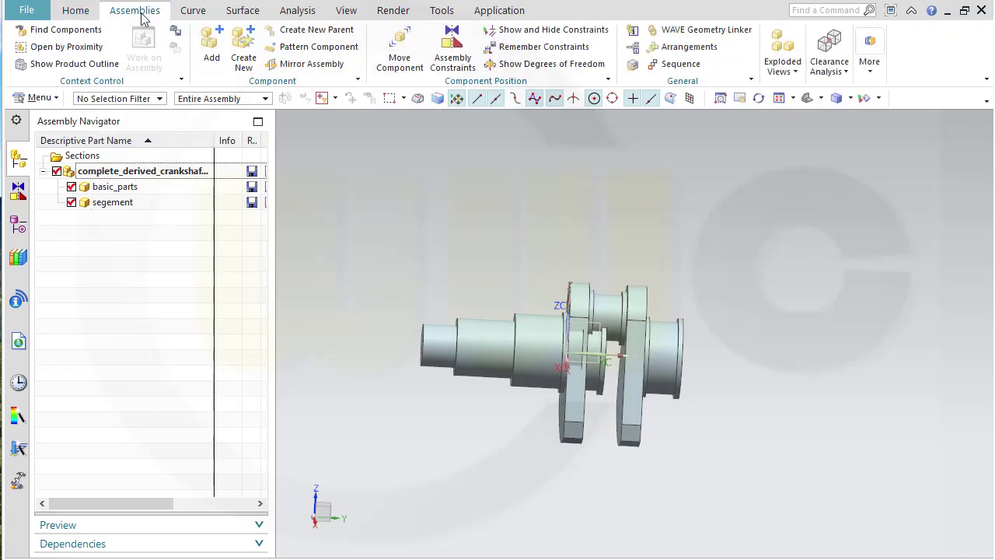
click(211, 45)
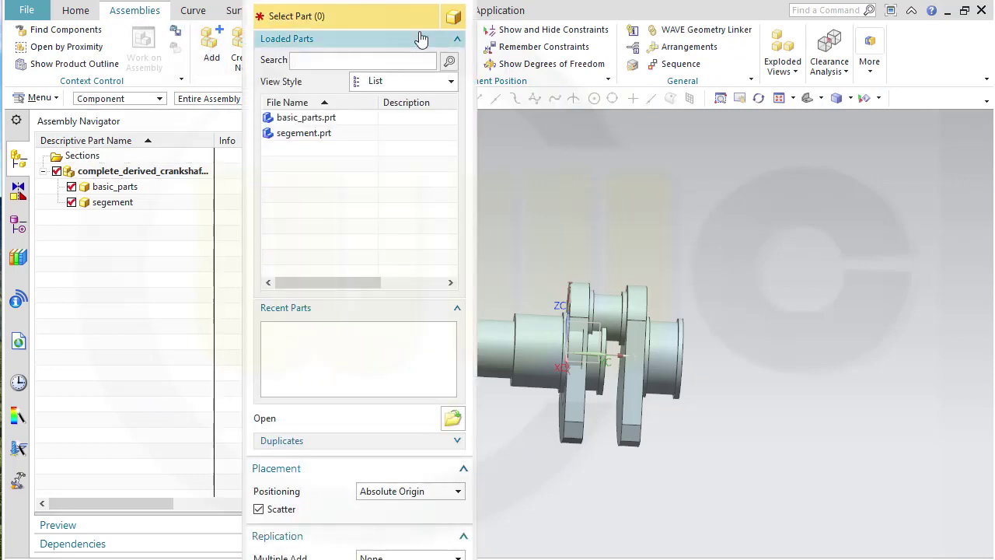
key(Escape)
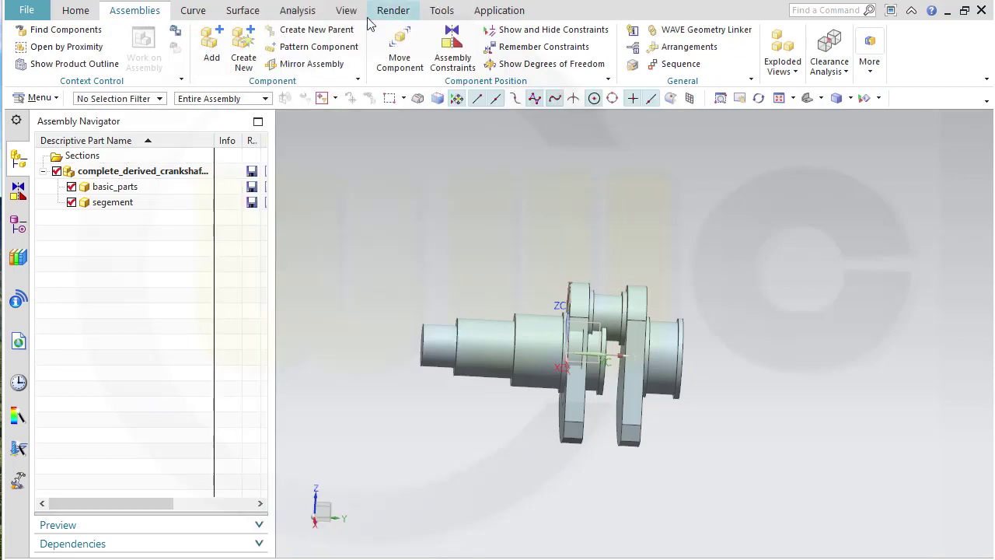
click(244, 46)
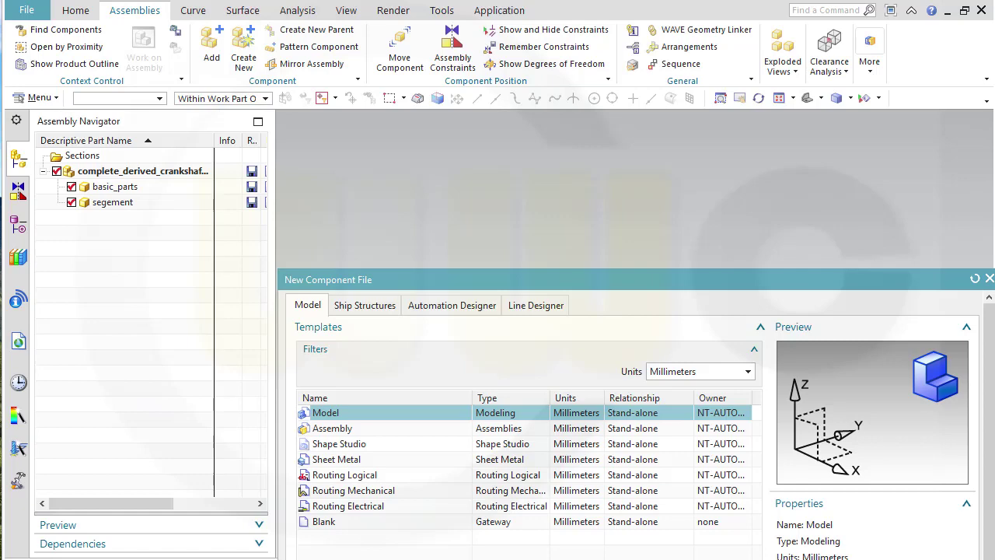
drag(600, 286, 601, 247)
drag(584, 55, 539, 49)
click(855, 521)
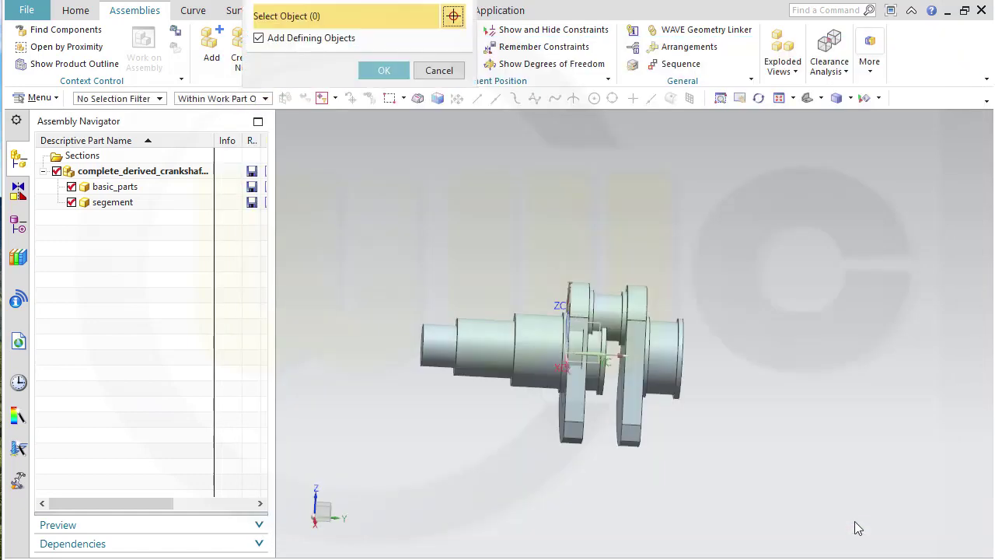
click(384, 71)
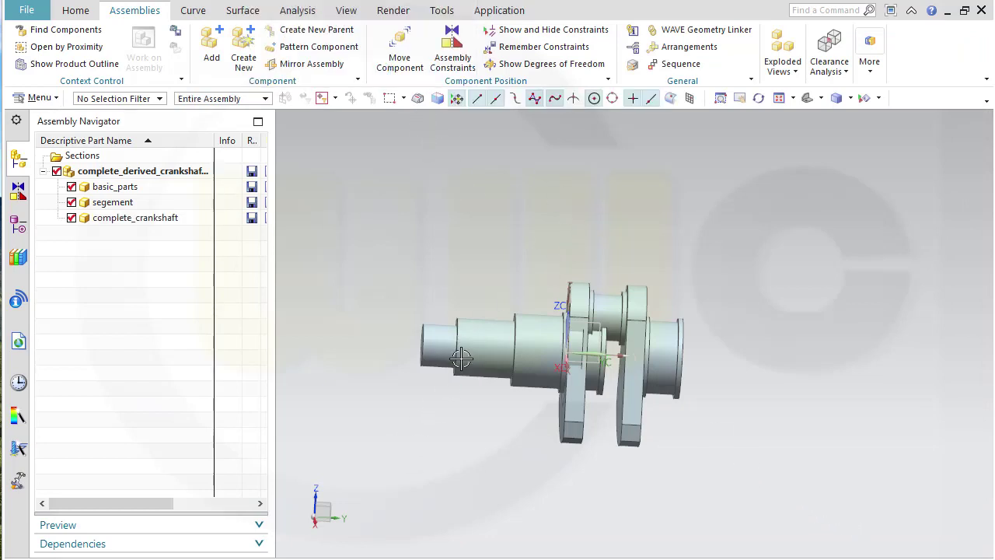
- Hide the segement and complete_crankshaft components, leaving only basic_parts shown in the assembly
mouse_move(712, 388)
middle_down()
mouse_move(723, 400)
mouse_move(693, 407)
mouse_move(718, 403)
mouse_move(718, 415)
middle_up()
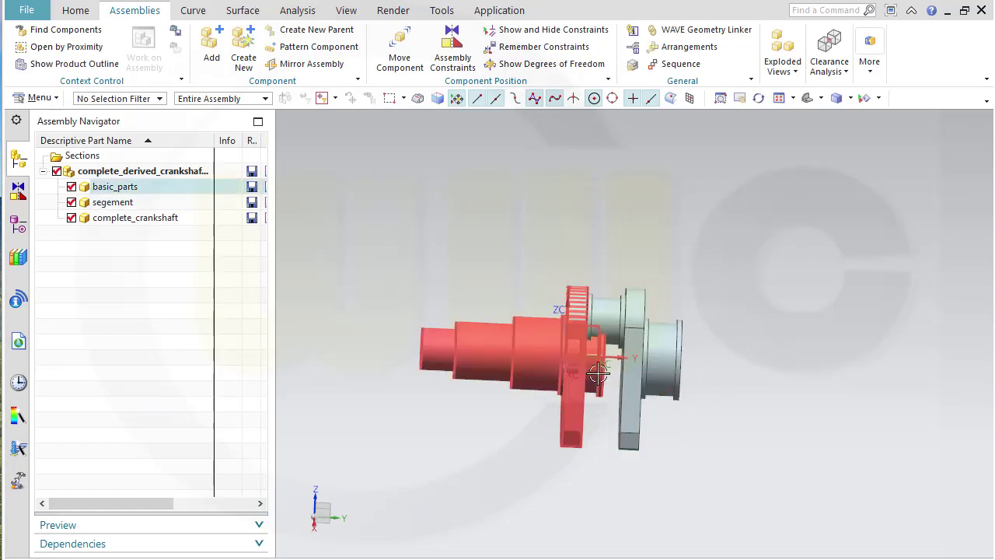
click(92, 192)
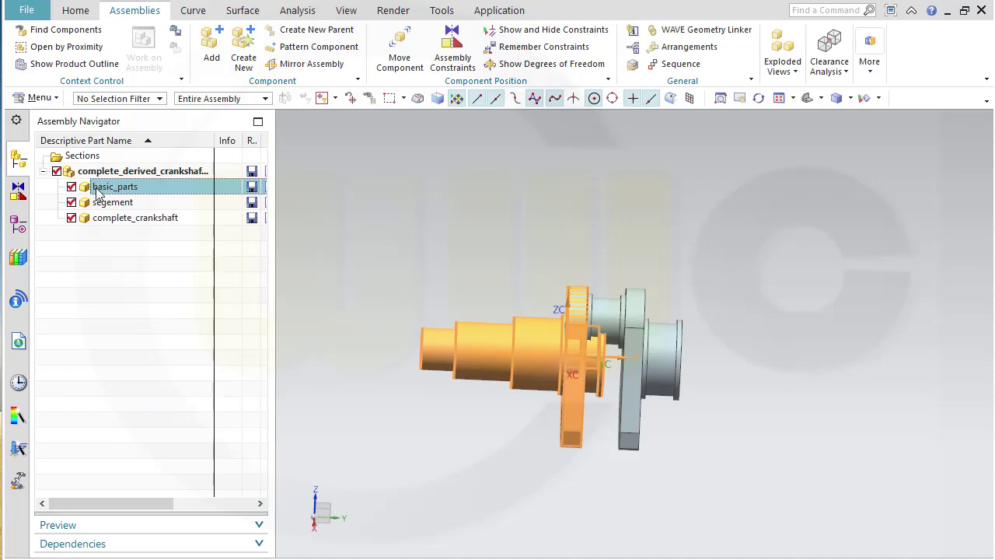
click(71, 218)
click(71, 203)
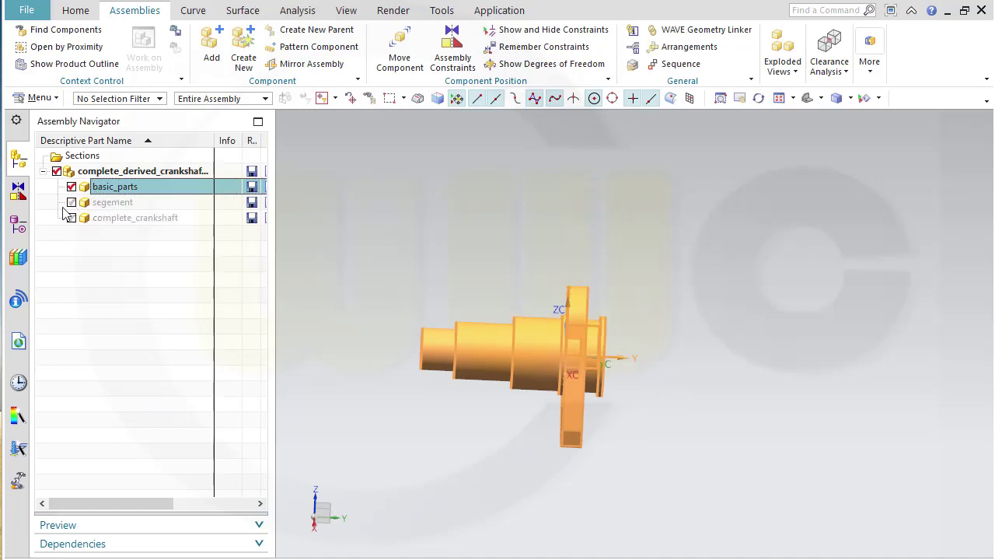
- Make basic_parts the work part, list its solid bodies and select the stepped shaft body "MBJ"
click(20, 227)
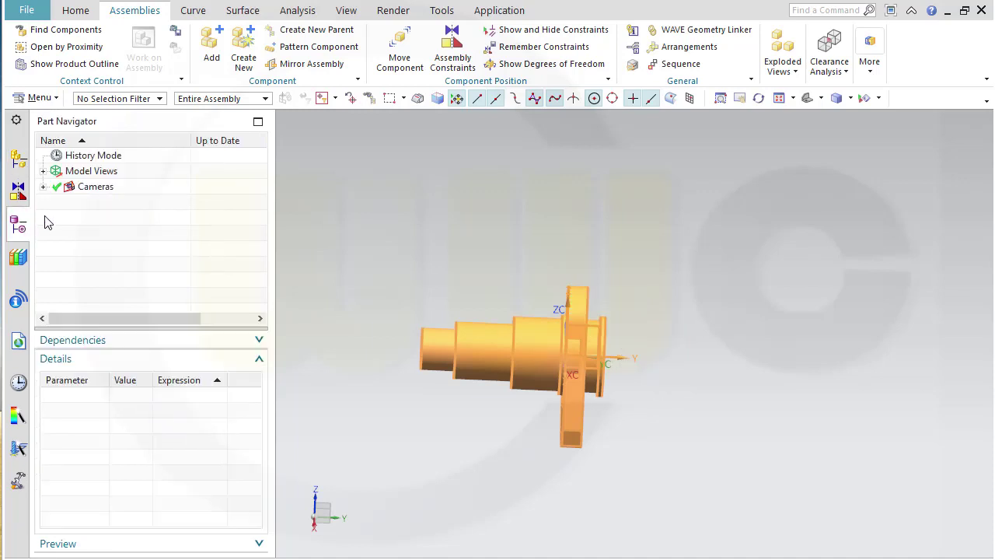
click(23, 171)
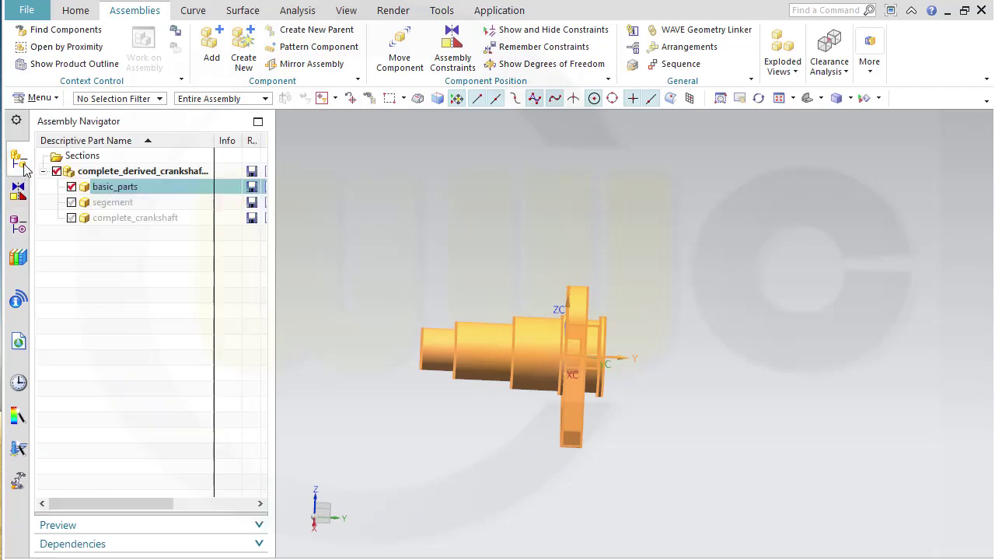
double_click(100, 190)
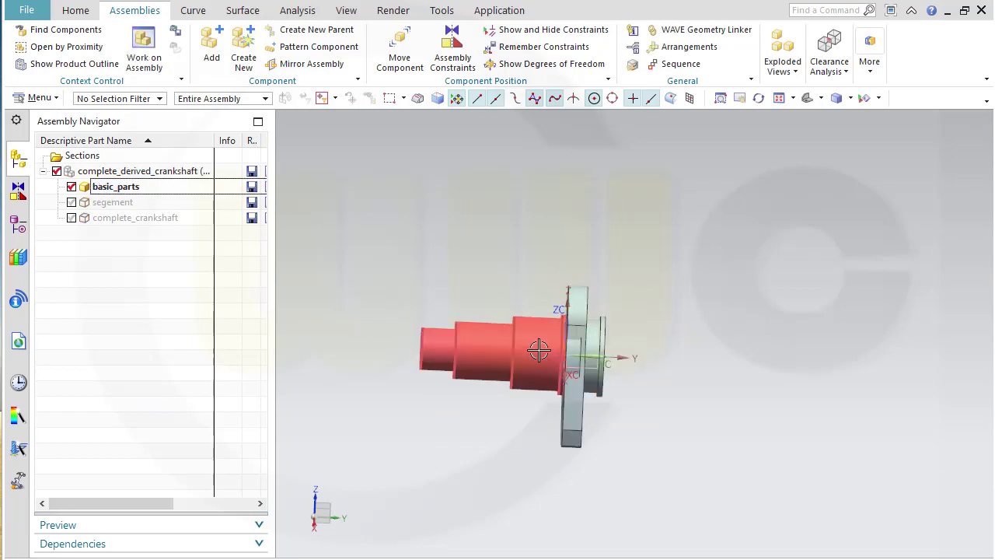
click(18, 226)
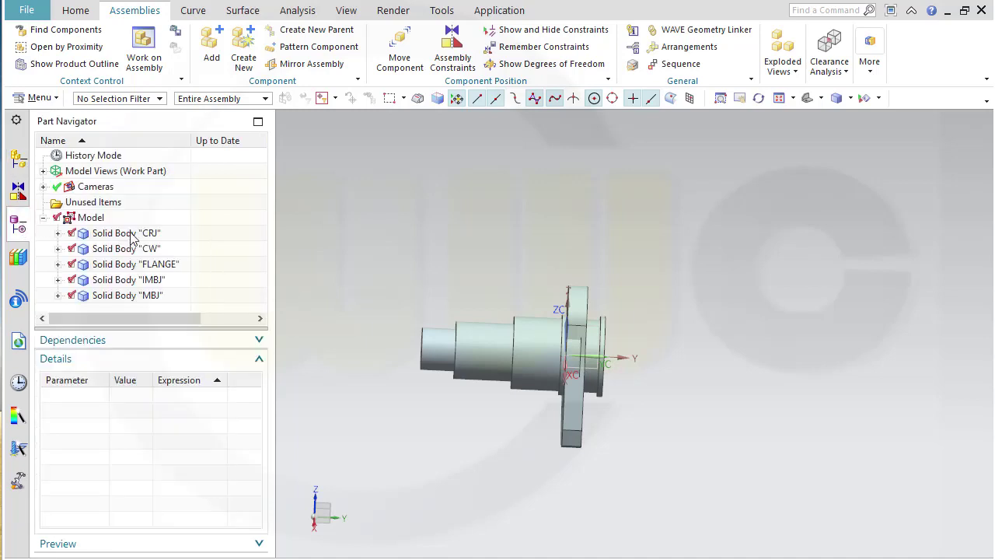
click(136, 297)
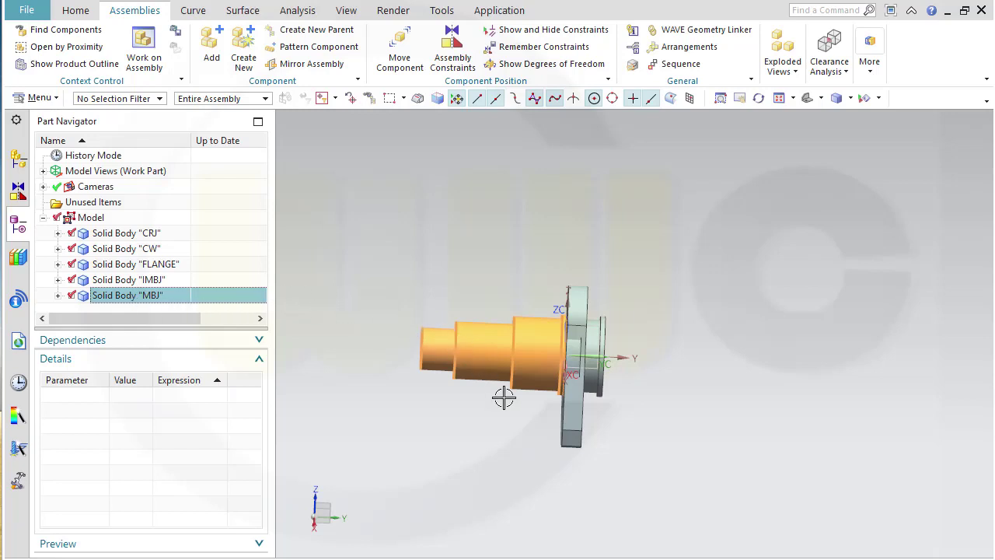
mouse_move(503, 399)
middle_down()
mouse_move(537, 430)
mouse_move(511, 402)
middle_up()
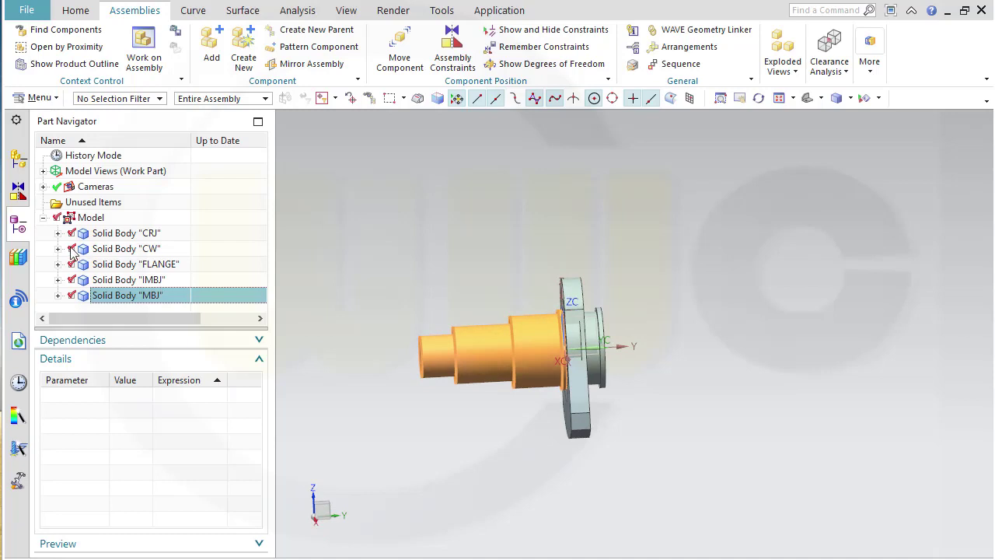
- Make the hidden segement component the work part of the assembly so its linked crankshaft bodies can be inspected
click(19, 158)
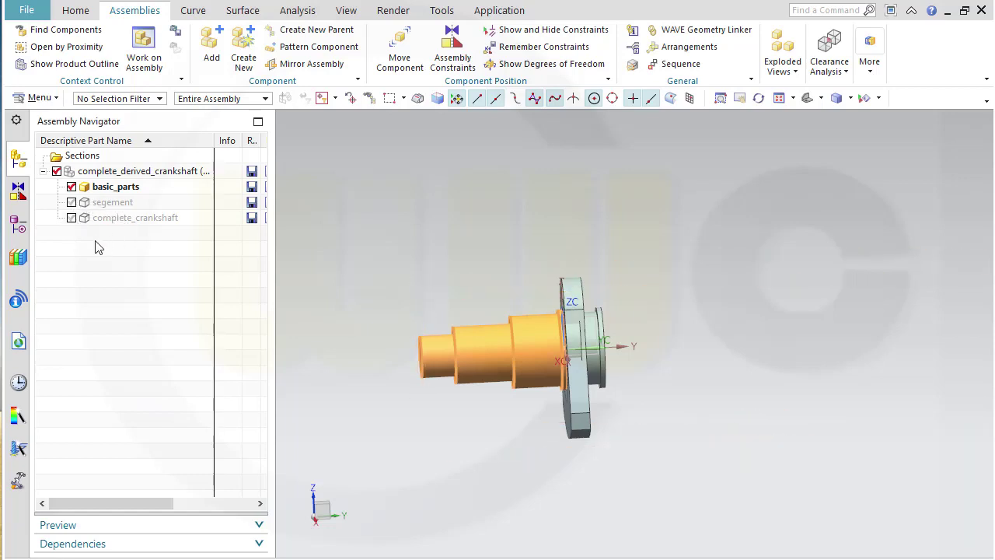
double_click(101, 203)
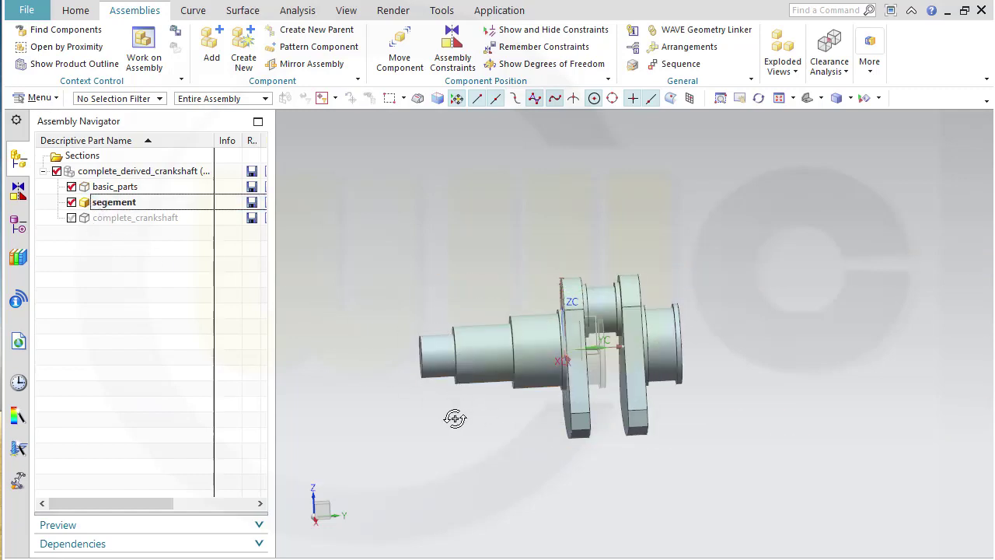
middle_drag(455, 415, 533, 422)
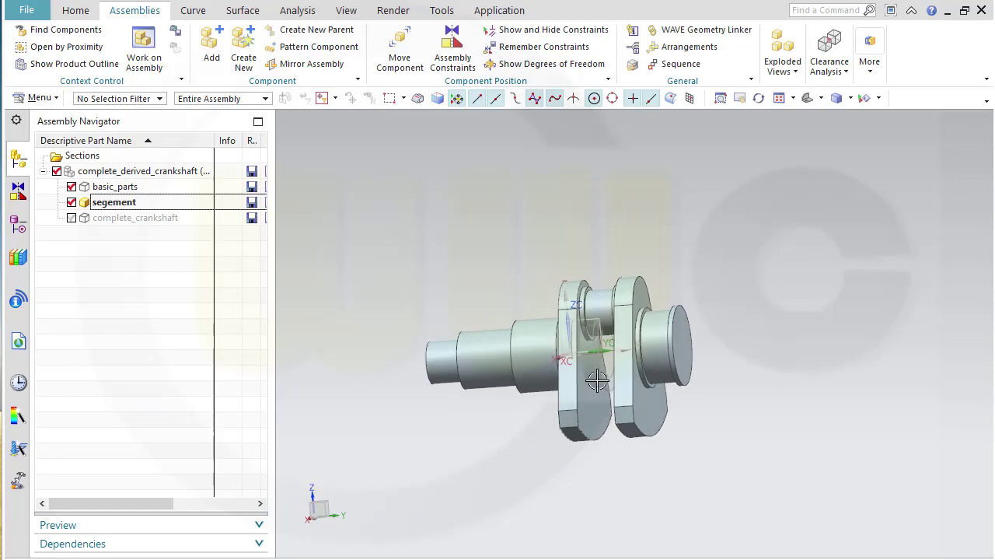
scroll(610, 387, up, 4)
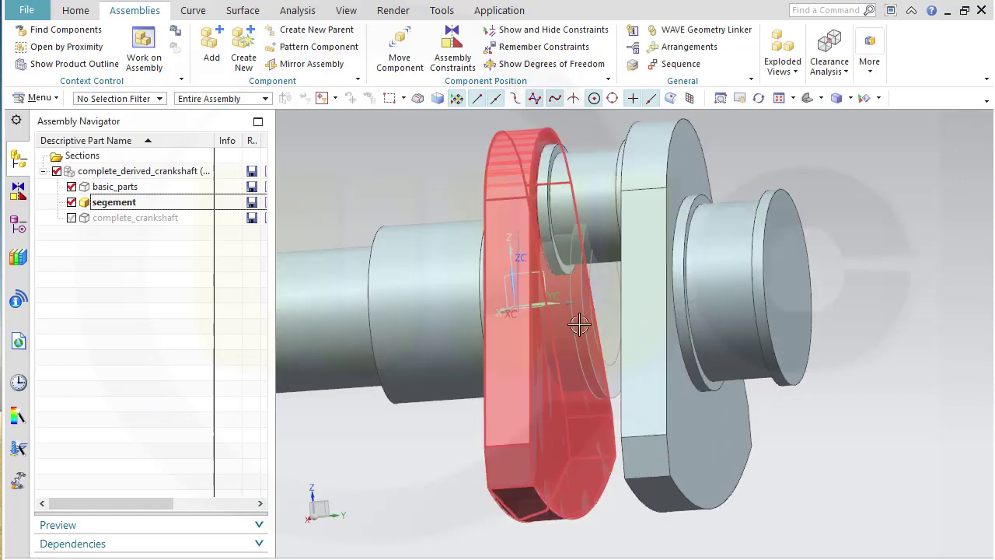
middle_drag(578, 333, 521, 264)
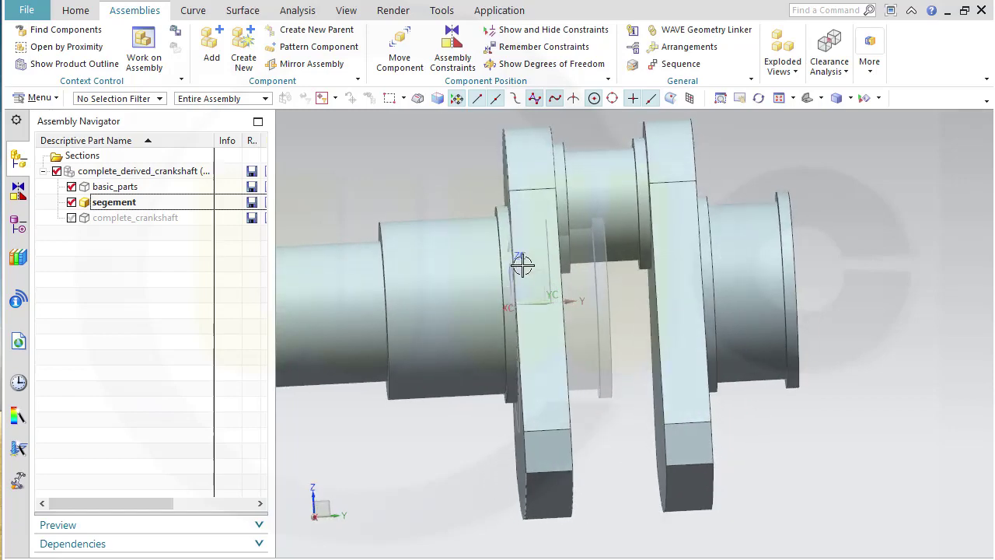
- Examine segement's solid bodies by expanding SEGMENT's Unite feature and highlighting the linked body "CW", "MBJ" and "FLANGE"
click(24, 228)
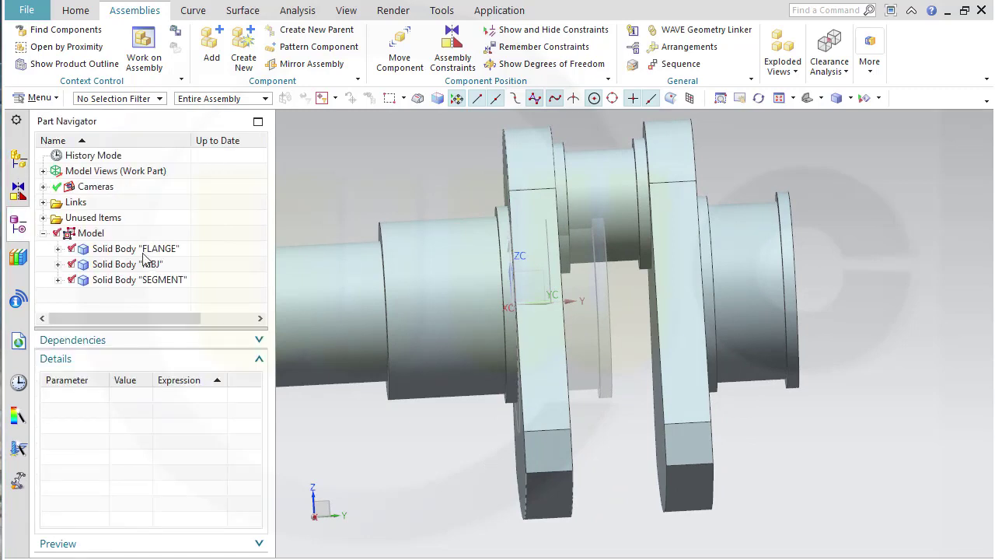
click(58, 280)
click(73, 280)
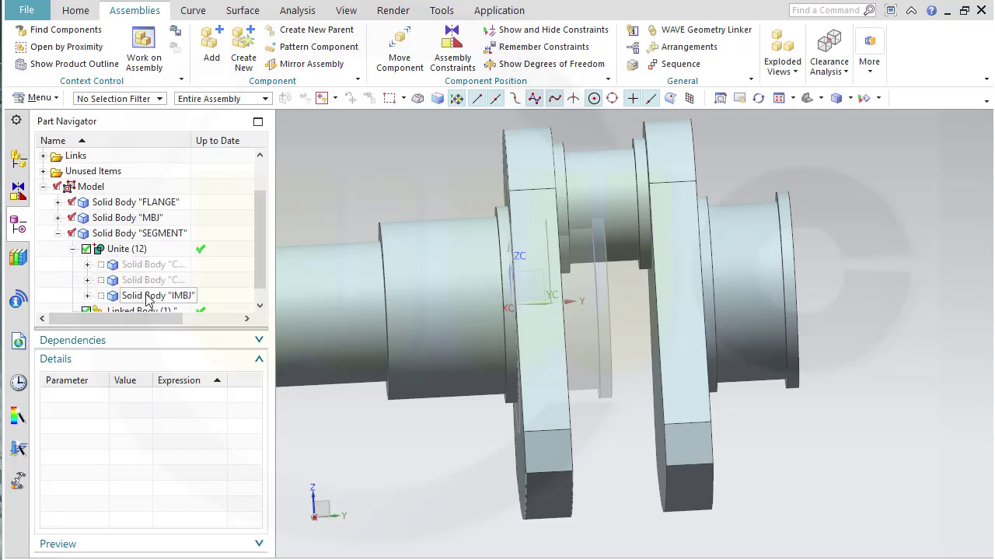
scroll(149, 301, down, 1)
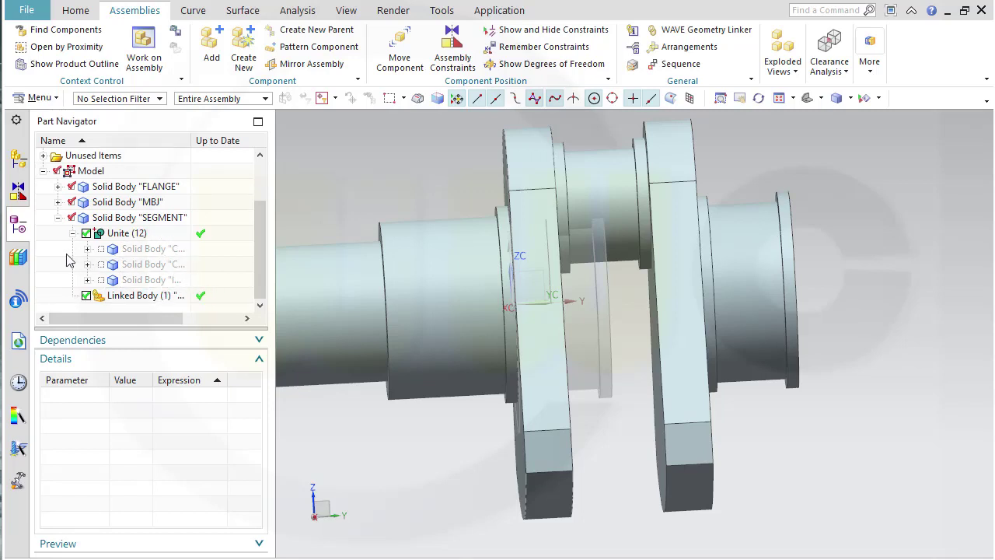
click(117, 297)
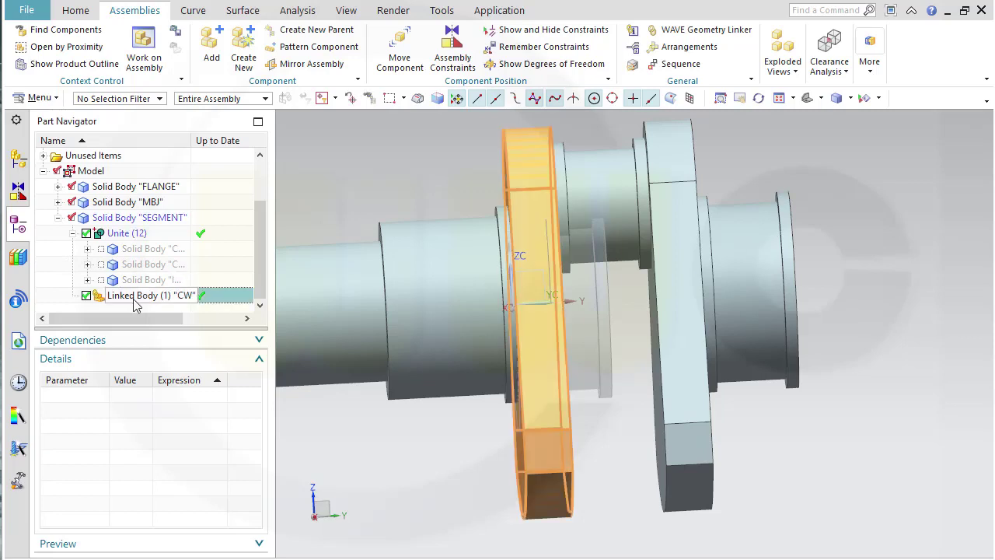
click(143, 203)
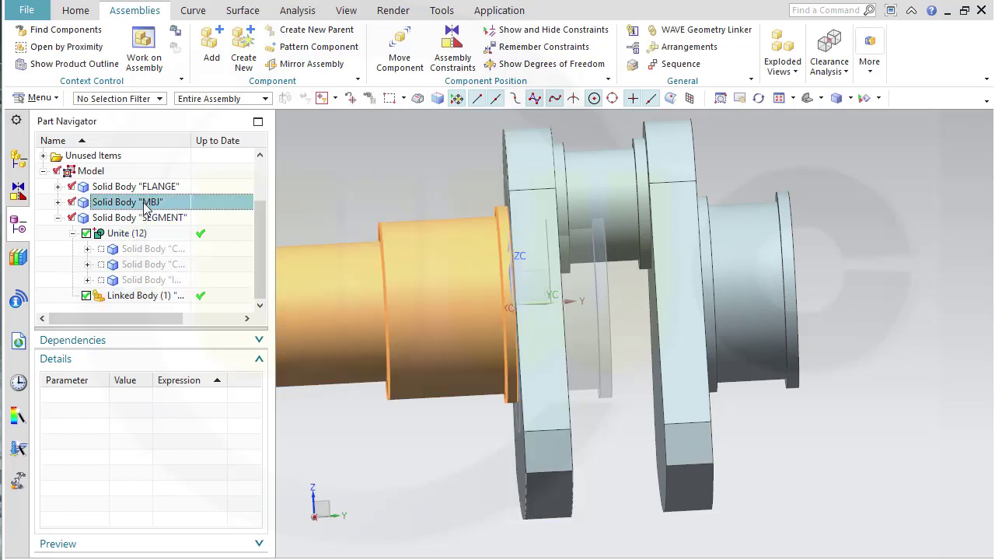
click(159, 188)
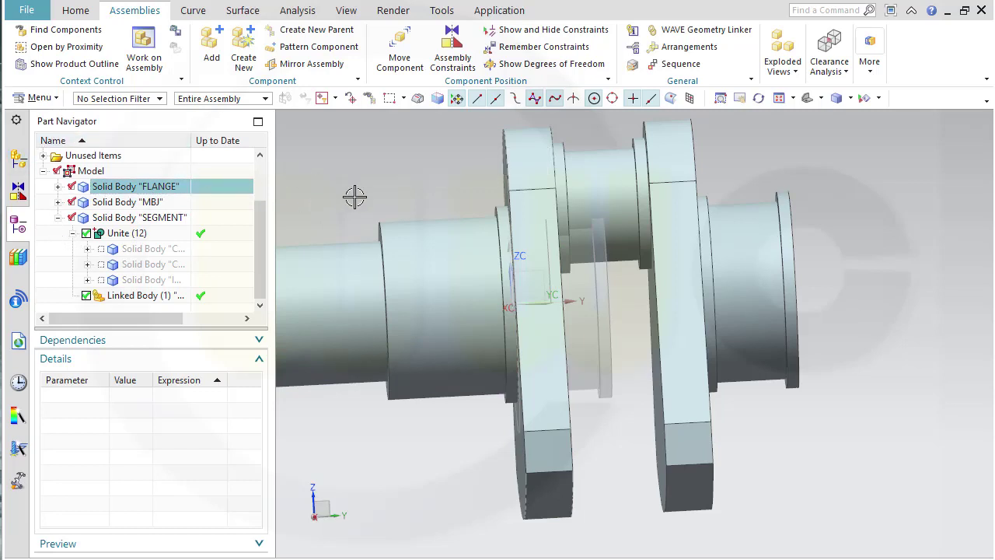
click(476, 319)
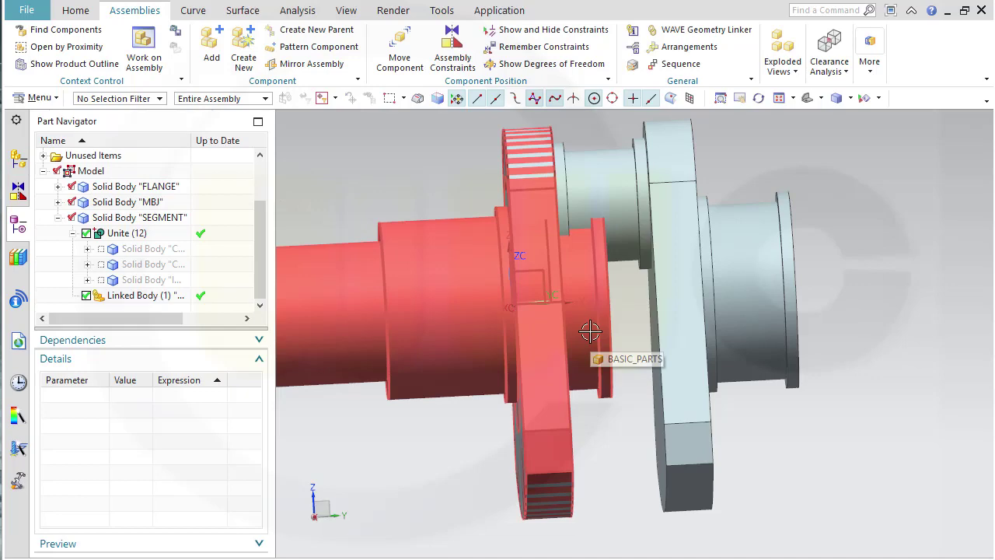
scroll(451, 382, down, 2)
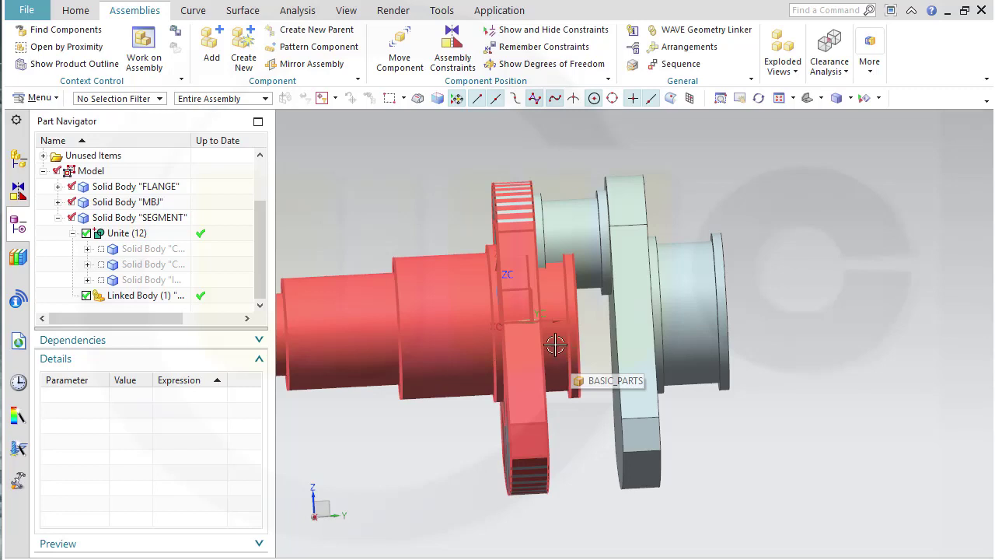
- Hide the basic_parts component and make complete_crankshaft the work part, keeping segement shown
click(19, 160)
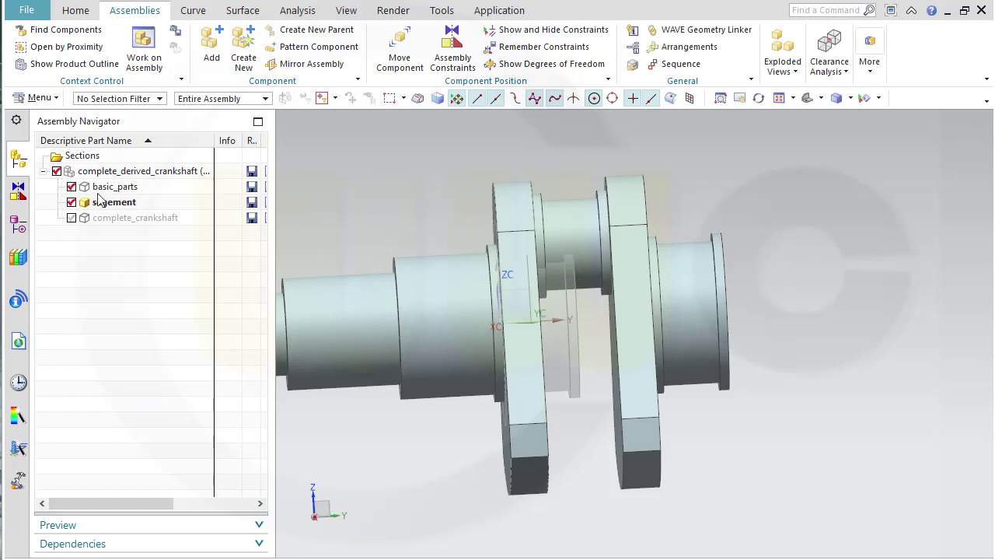
mouse_move(395, 338)
middle_down()
mouse_move(378, 344)
mouse_move(386, 347)
middle_up()
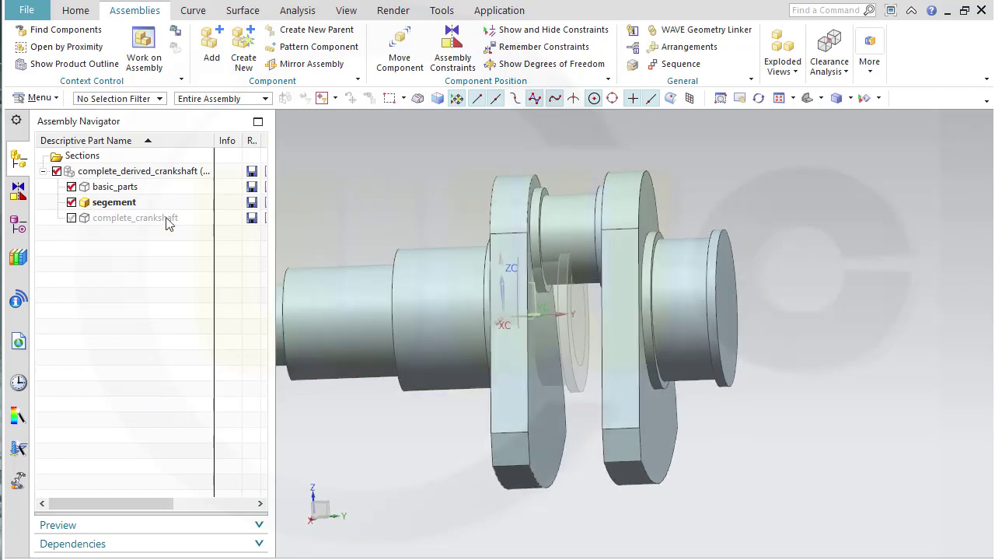
click(71, 187)
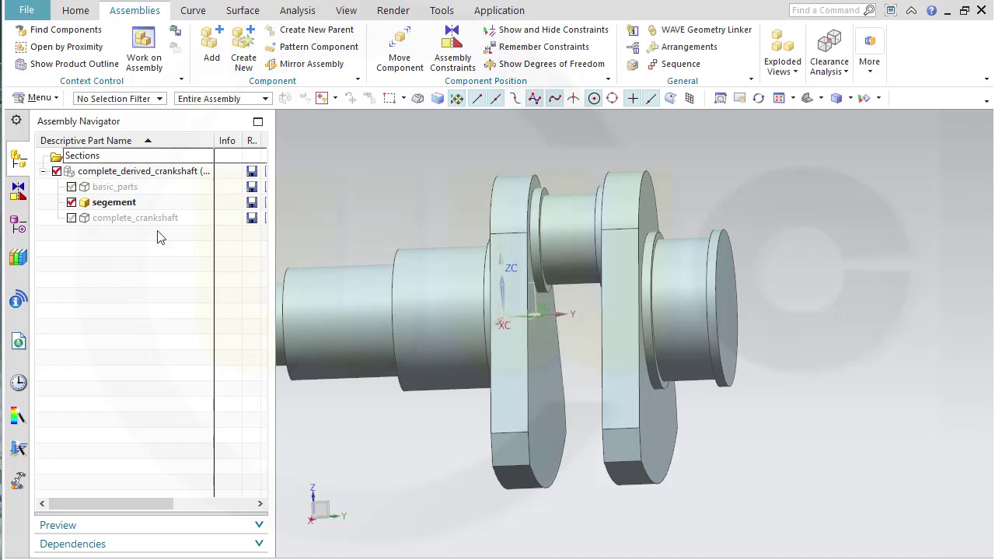
double_click(92, 220)
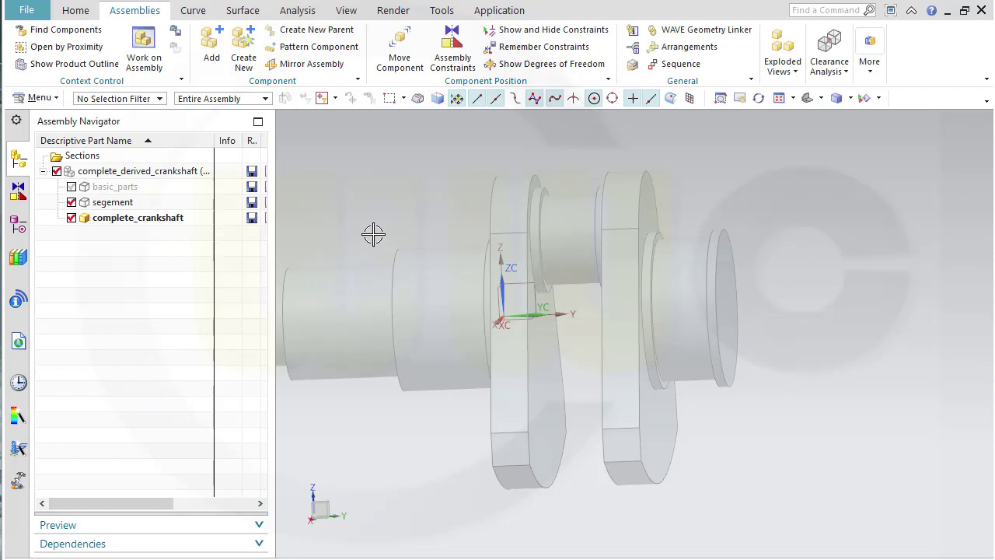
key(ctrl+f)
scroll(533, 285, down, 3)
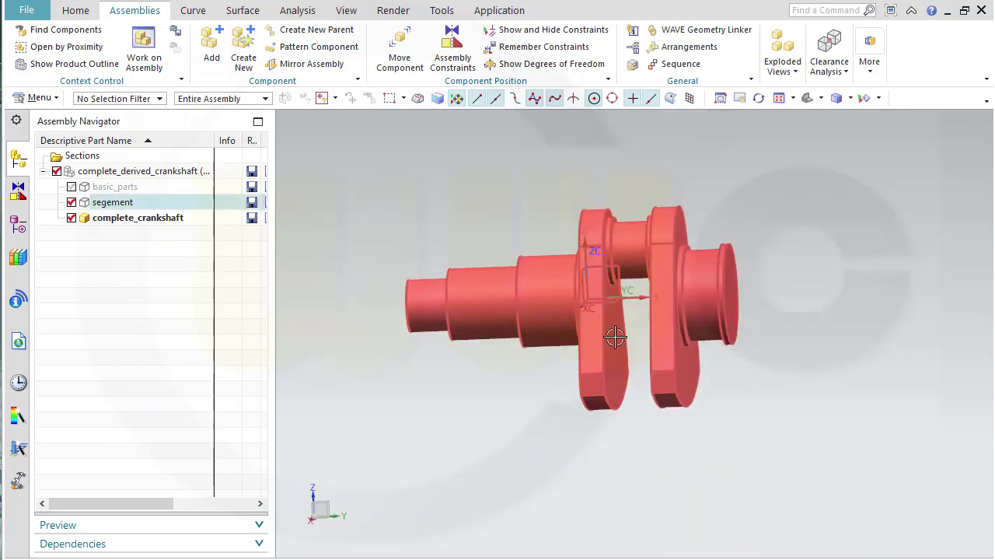
shift+middle_drag(775, 344, 491, 235)
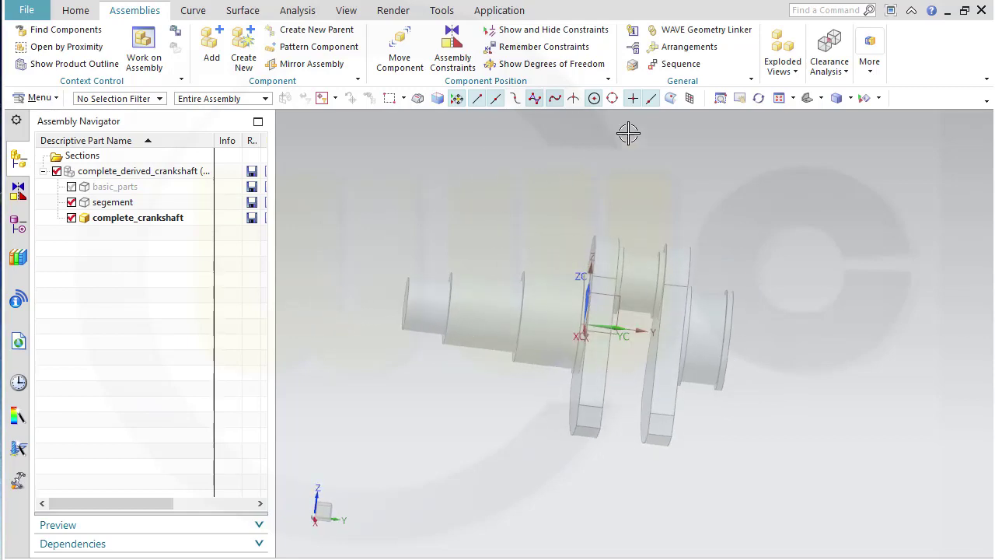
- Link the SEGMENT body from segement into complete_crankshaft with the WAVE Geometry Linker, using the Body type
click(696, 36)
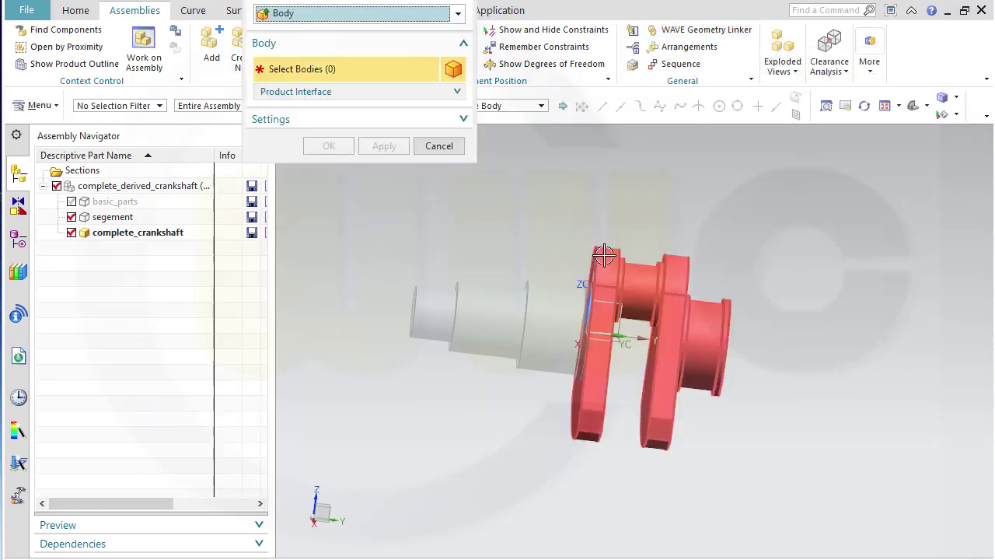
click(611, 227)
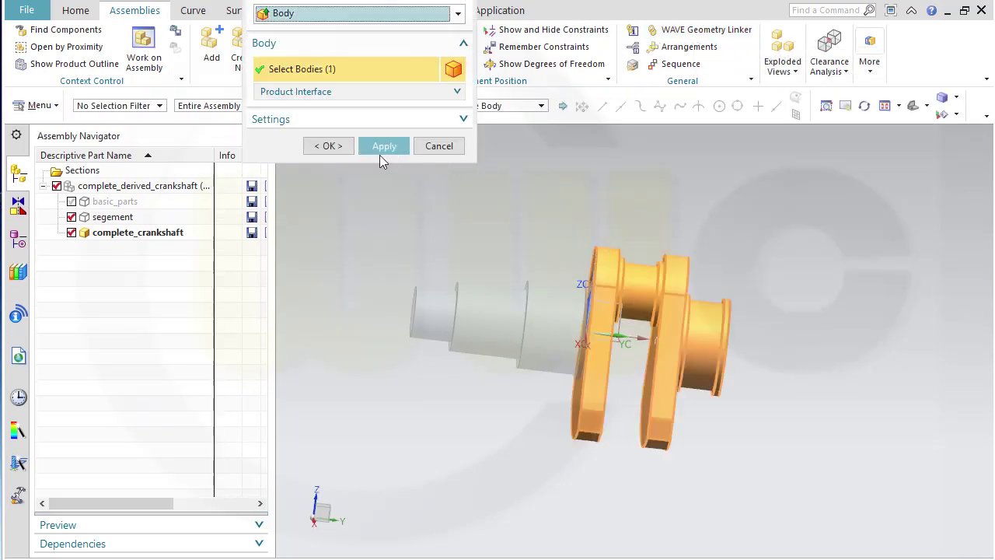
click(384, 148)
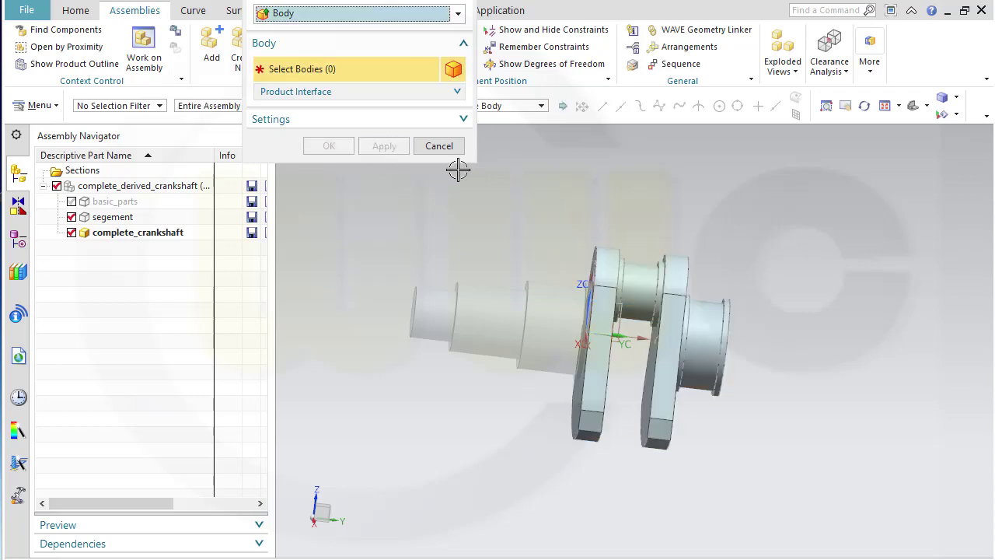
- Link the same SEGMENT body into complete_crankshaft four more times, accepting each repeated extraction
click(598, 265)
click(383, 147)
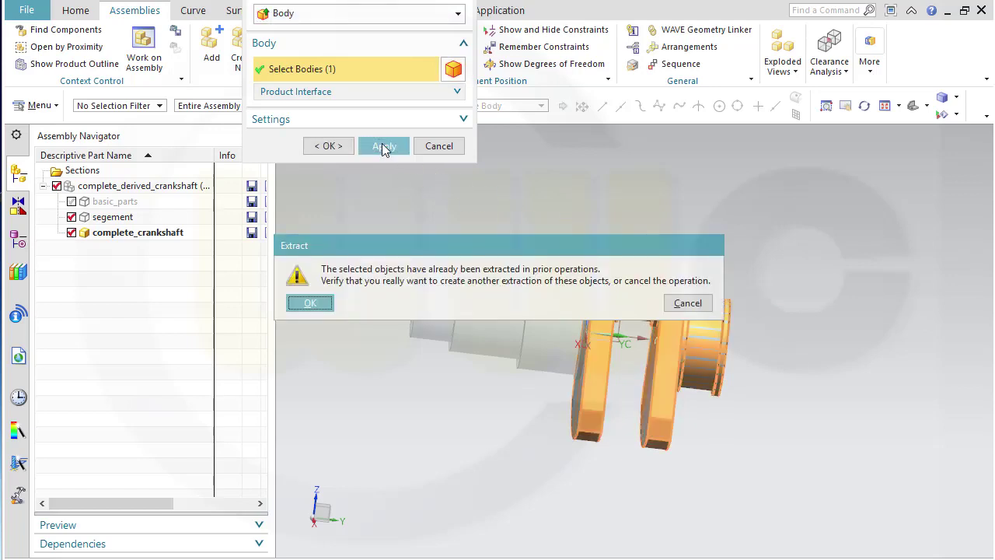
click(310, 303)
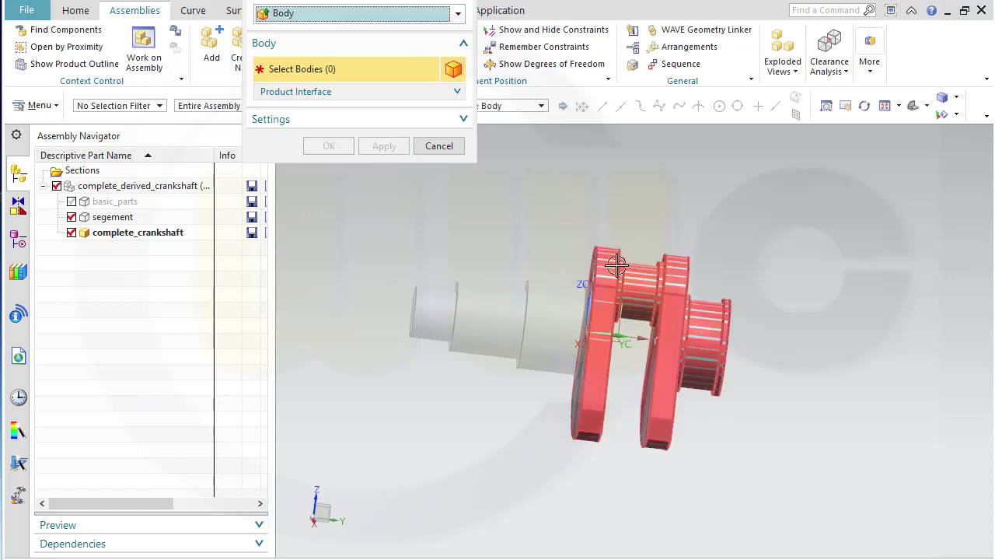
click(385, 148)
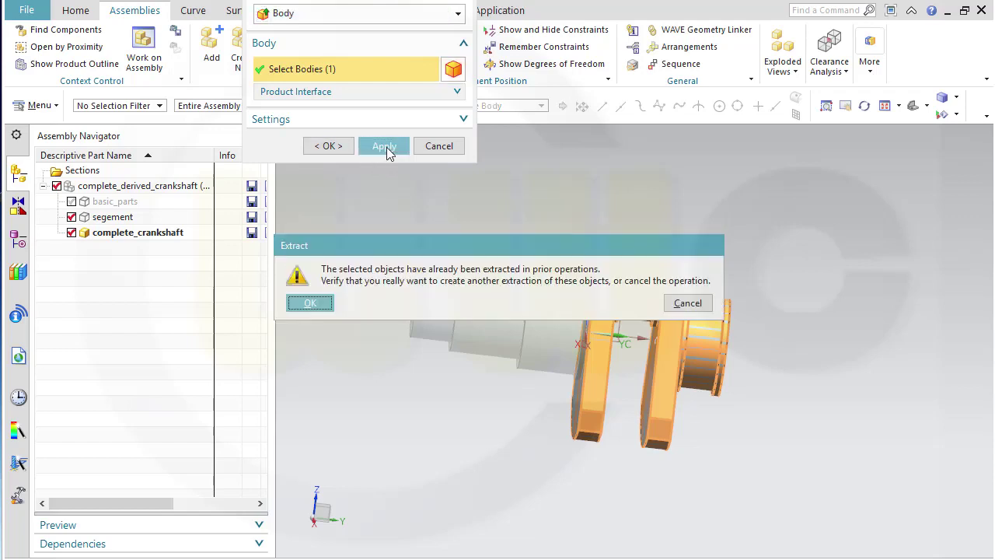
click(309, 302)
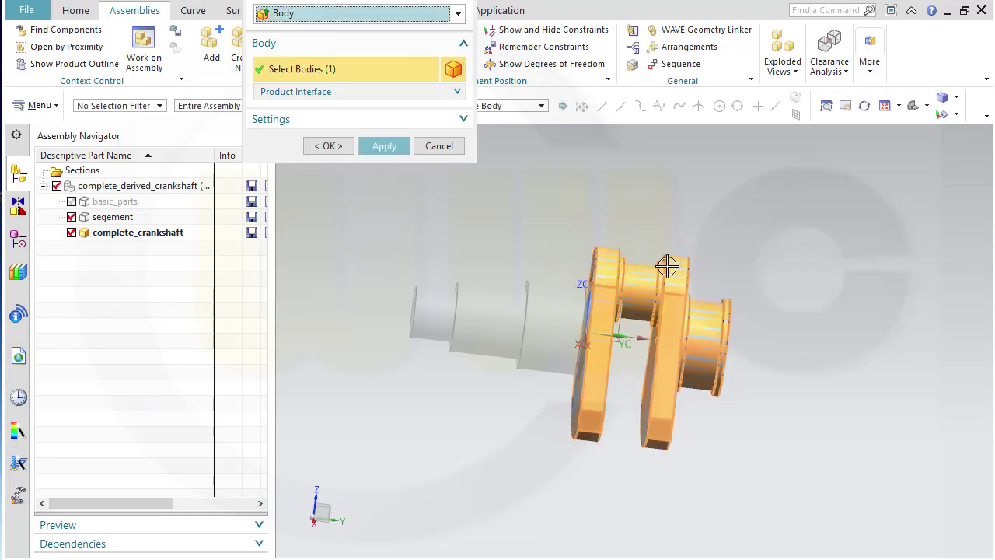
click(386, 148)
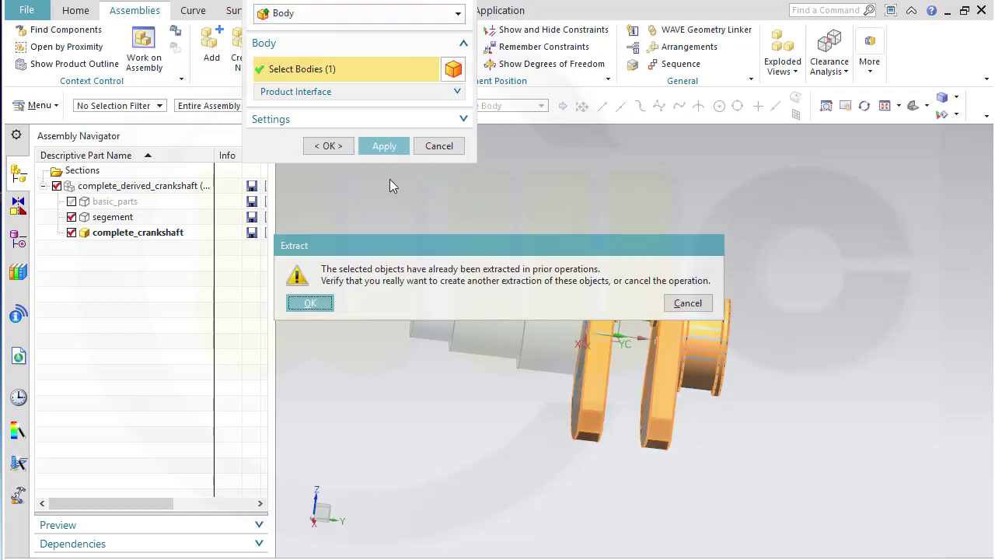
click(308, 307)
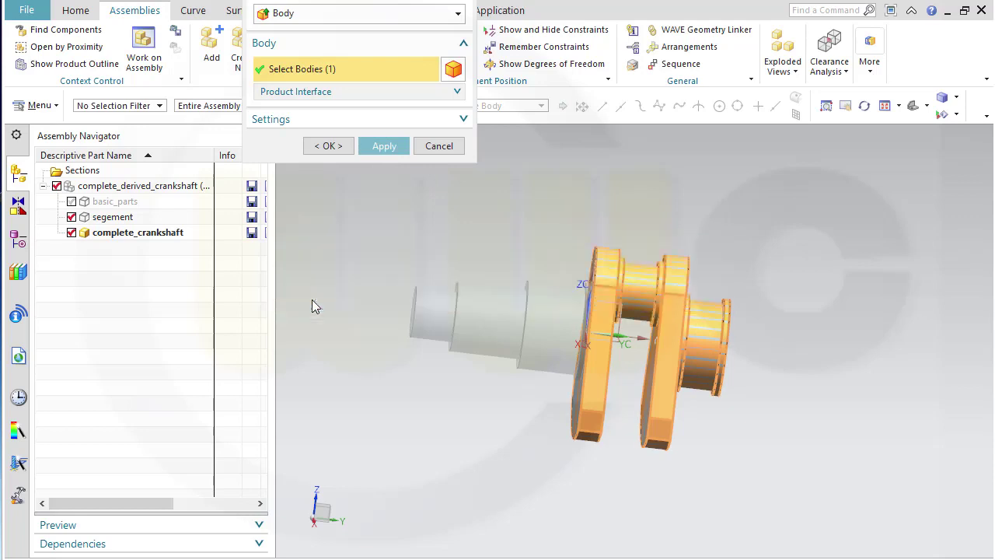
click(583, 269)
click(384, 148)
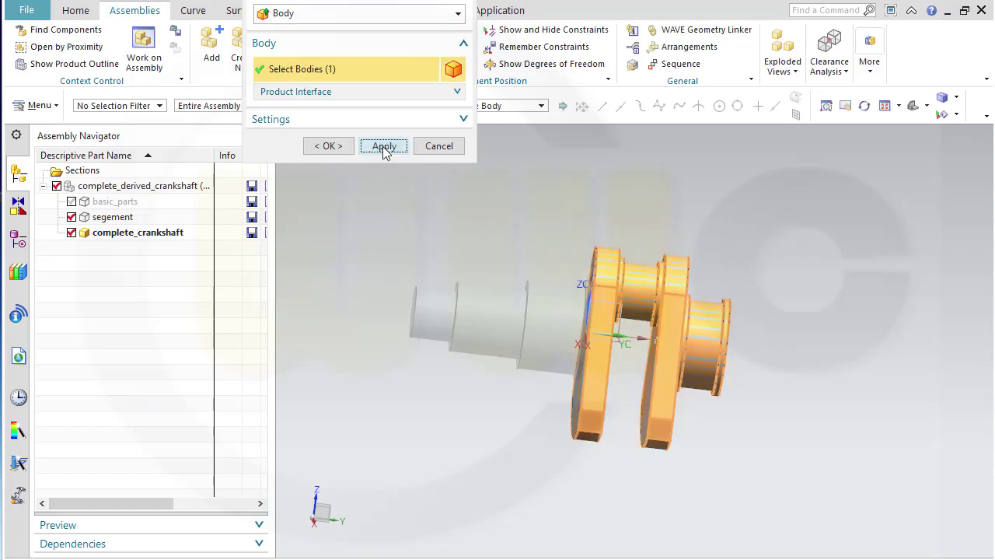
click(322, 303)
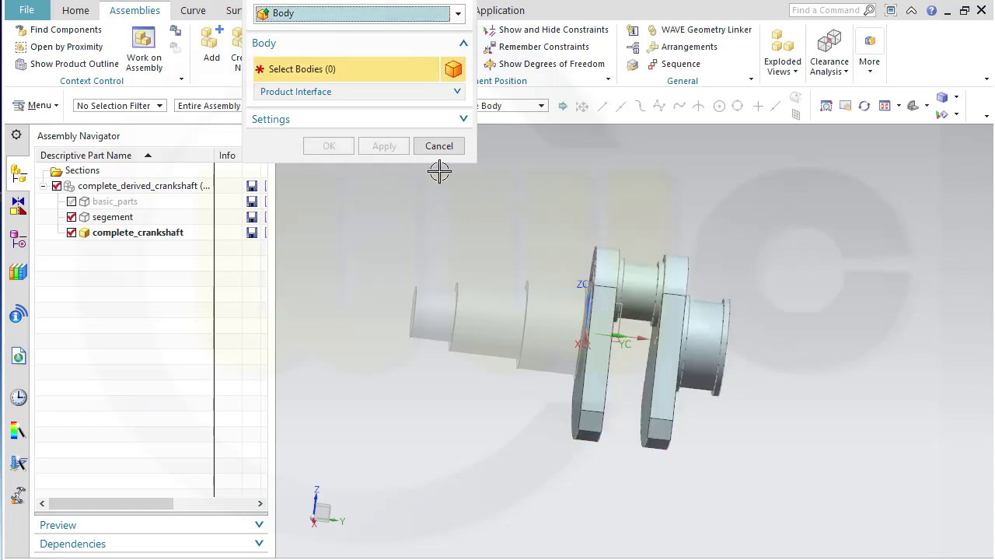
- Link the stepped shaft body "MBJ" and the separate flange body into complete_crankshaft, and finish the geometry linking
click(488, 312)
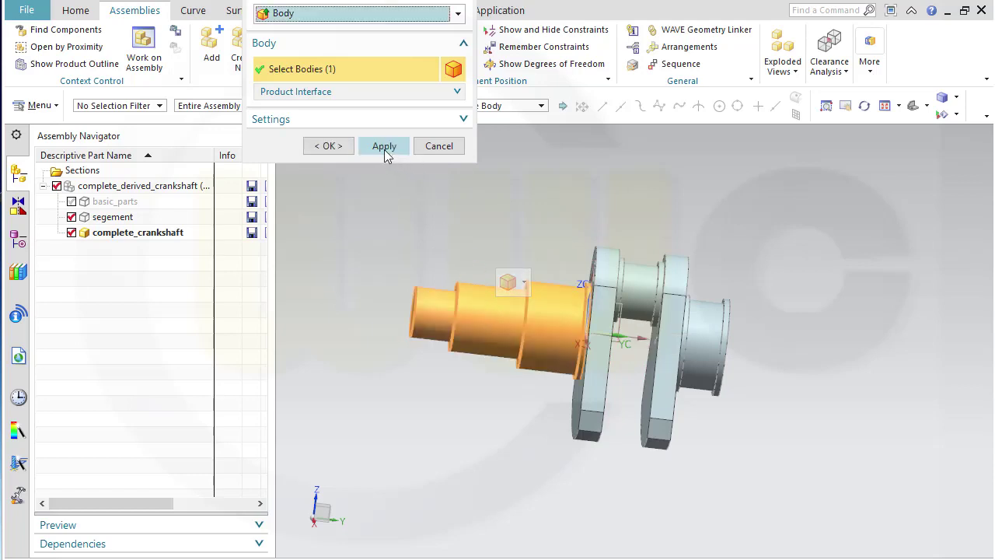
click(384, 149)
scroll(789, 349, down, 4)
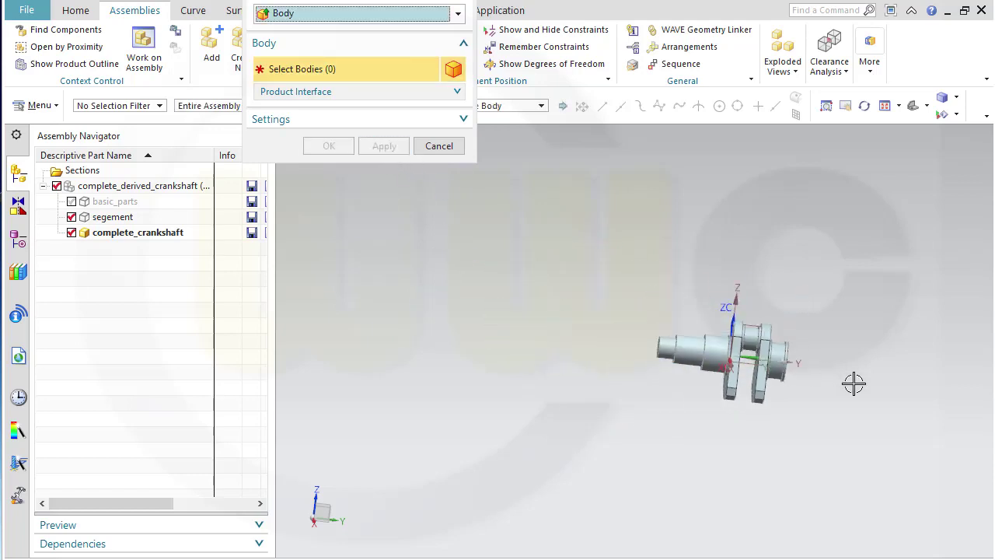
shift+middle_drag(891, 371, 588, 368)
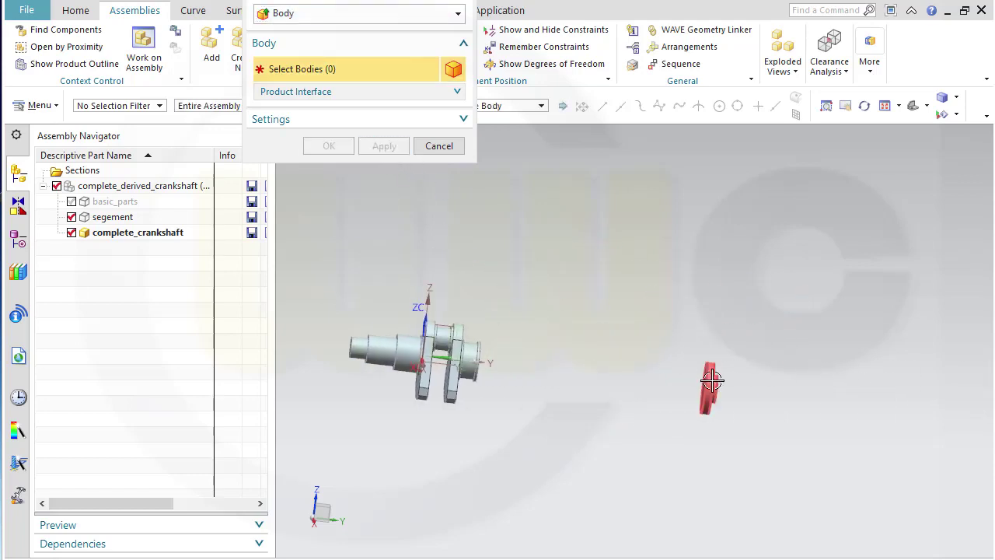
click(712, 381)
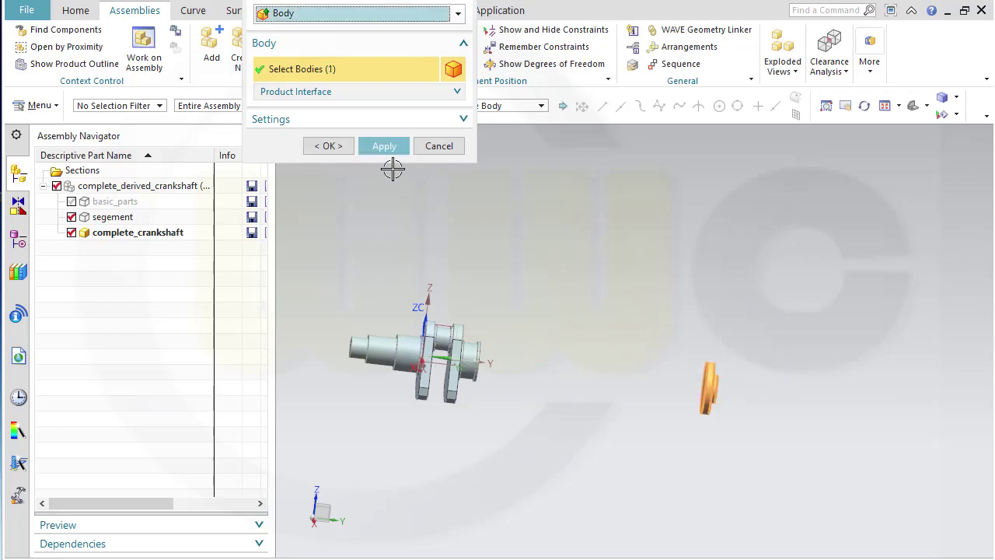
click(331, 147)
scroll(353, 256, up, 1)
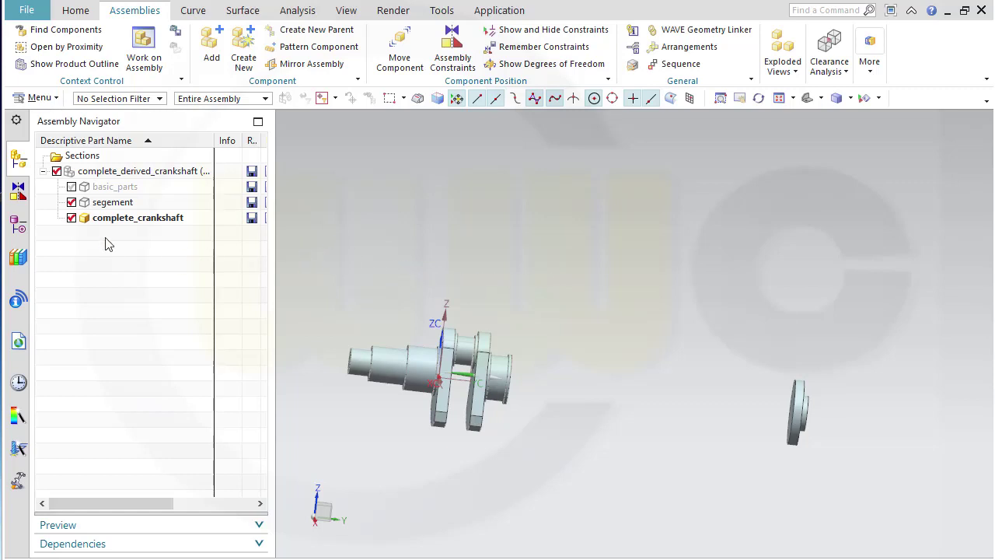
- Examine the linked SEGMENT solid bodies in complete_crankshaft's model history by highlighting them one after another
click(18, 229)
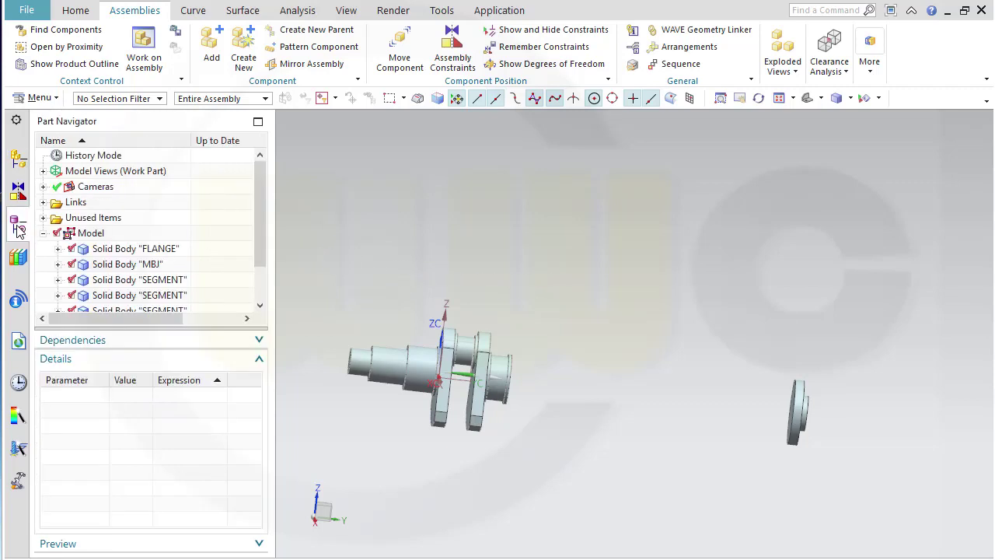
scroll(205, 248, down, 1)
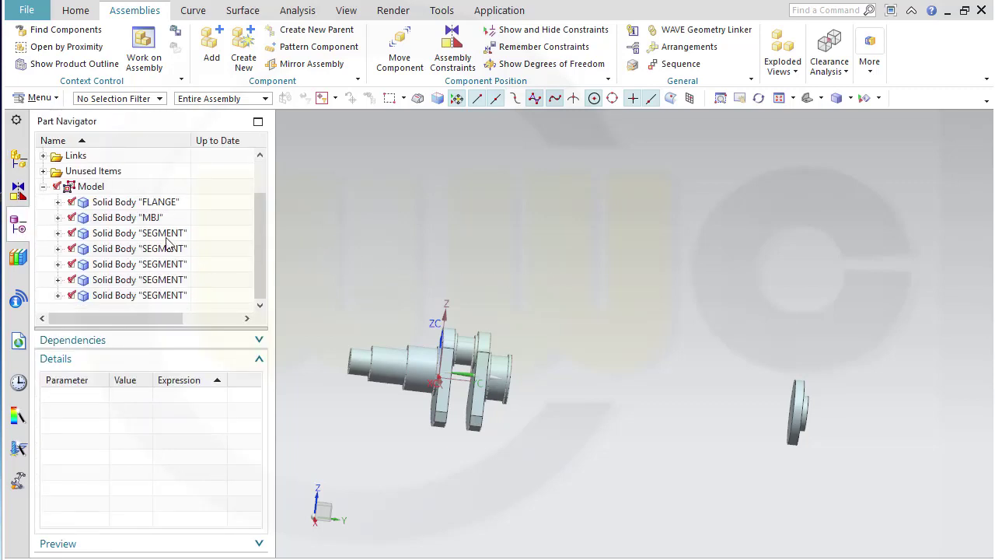
click(172, 235)
click(165, 250)
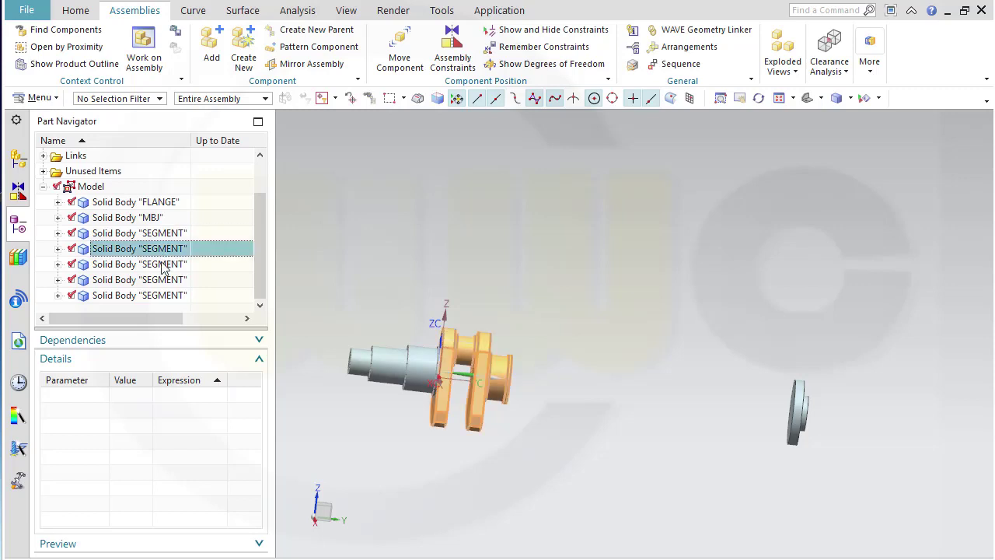
click(163, 265)
click(162, 280)
click(162, 295)
- Move the second listed SEGMENT body 120 mm along the Y axis with Move Object, using Distance motion
click(174, 249)
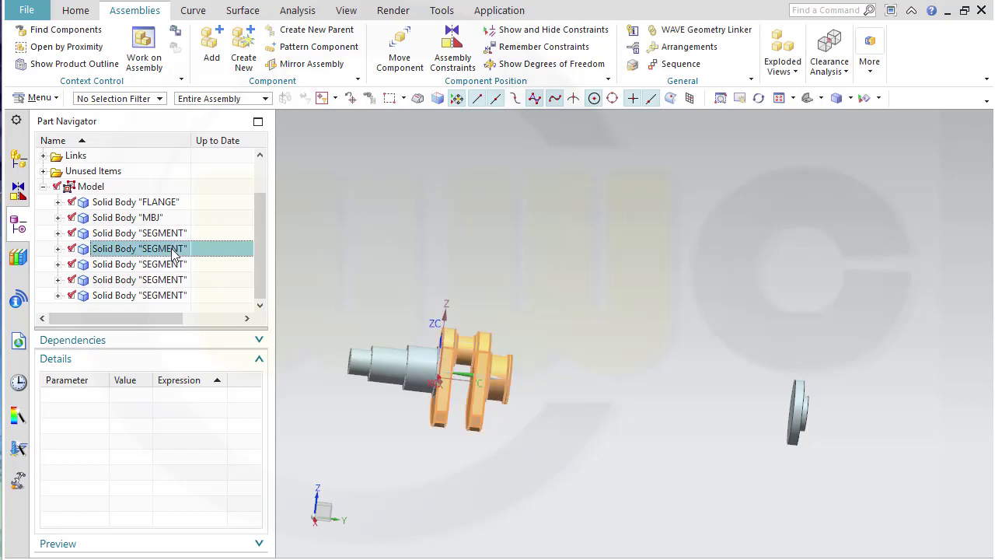
click(54, 100)
mouse_move(66, 141)
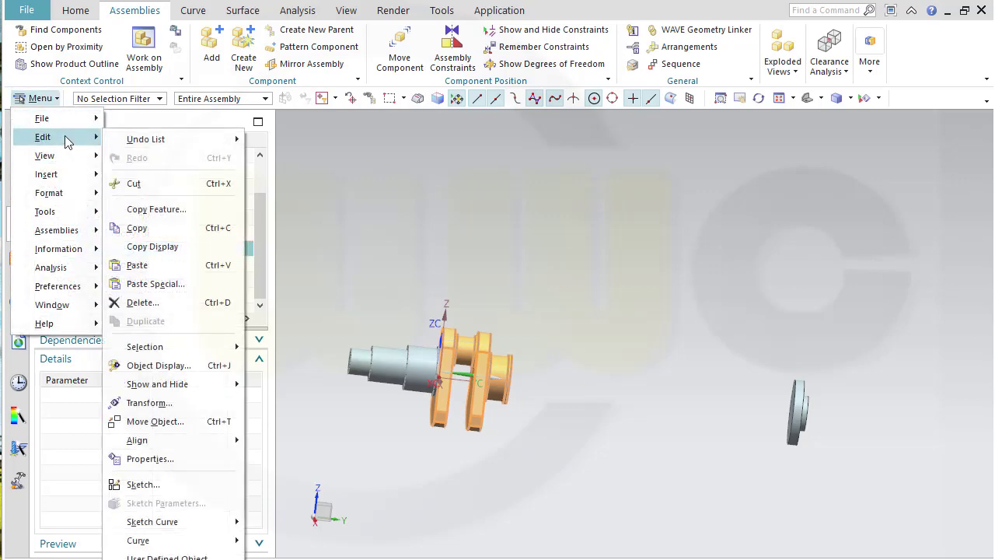
click(147, 422)
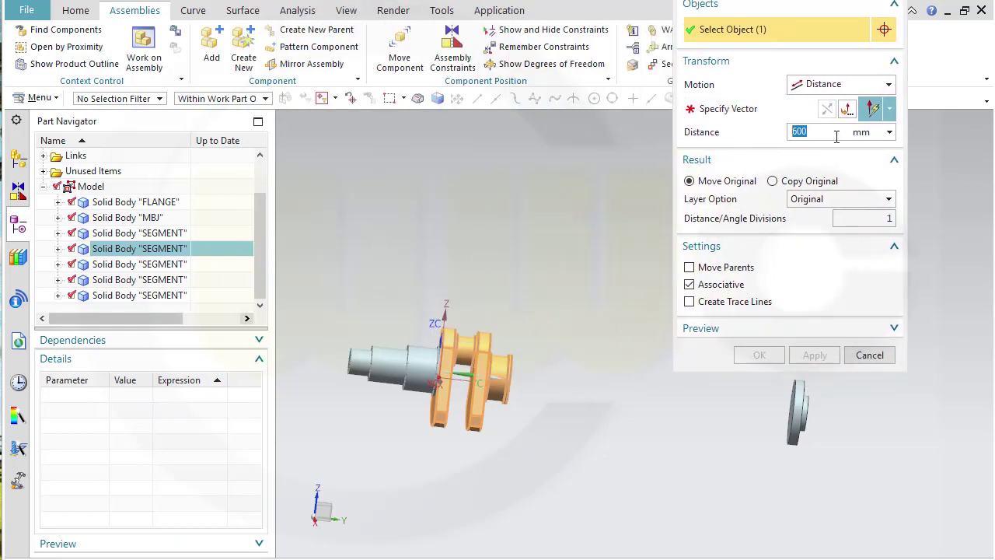
text(120)
click(730, 109)
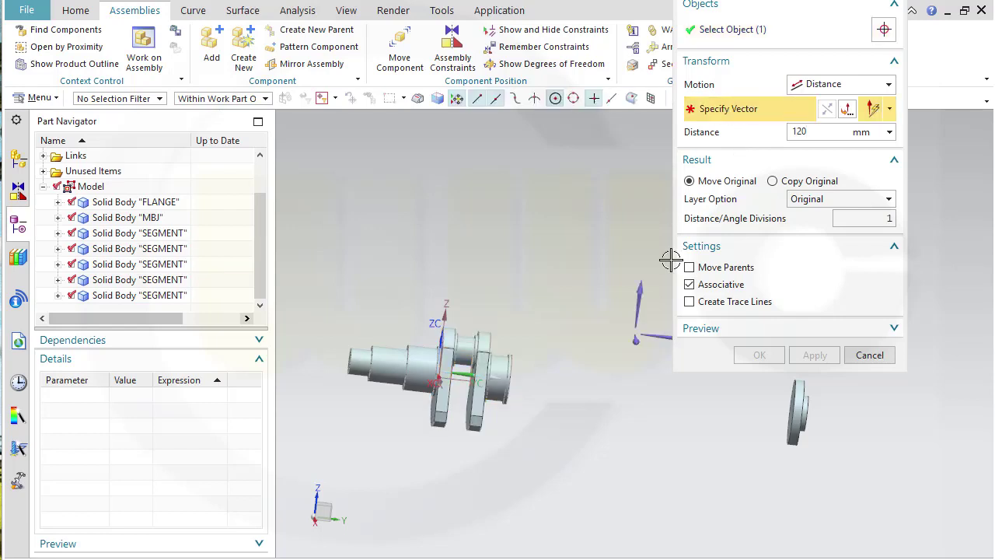
click(652, 334)
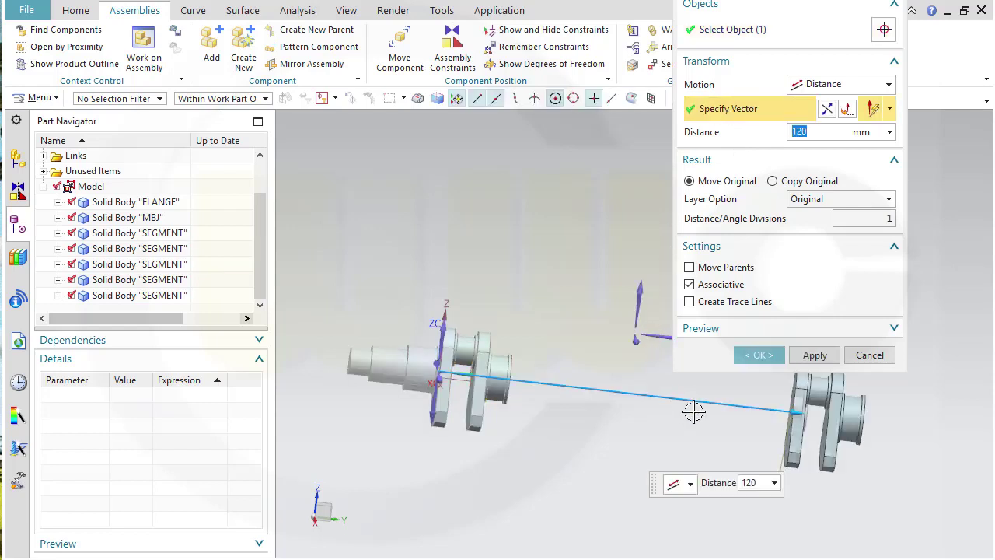
click(812, 356)
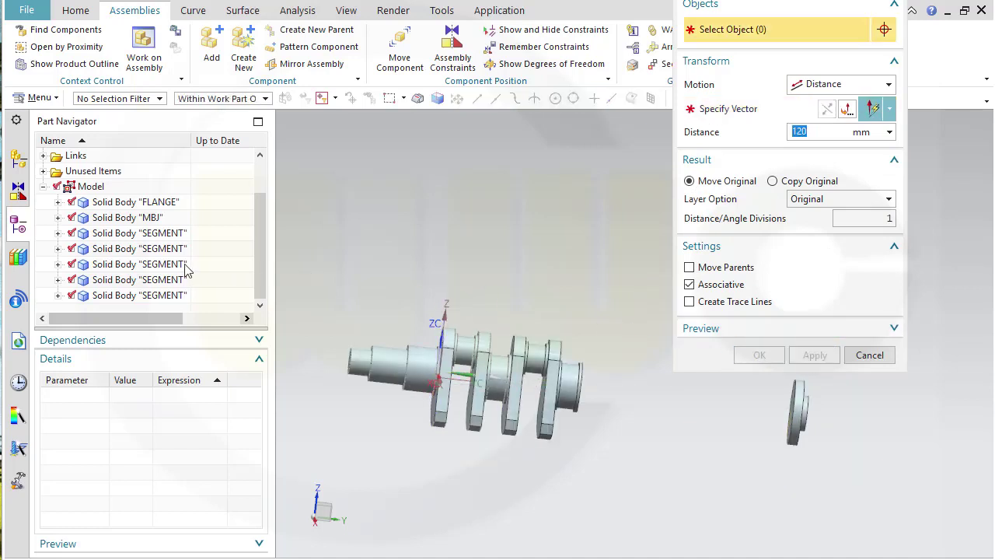
- Move the third listed SEGMENT body along the Y axis by a distance of 2*120 mm
click(156, 264)
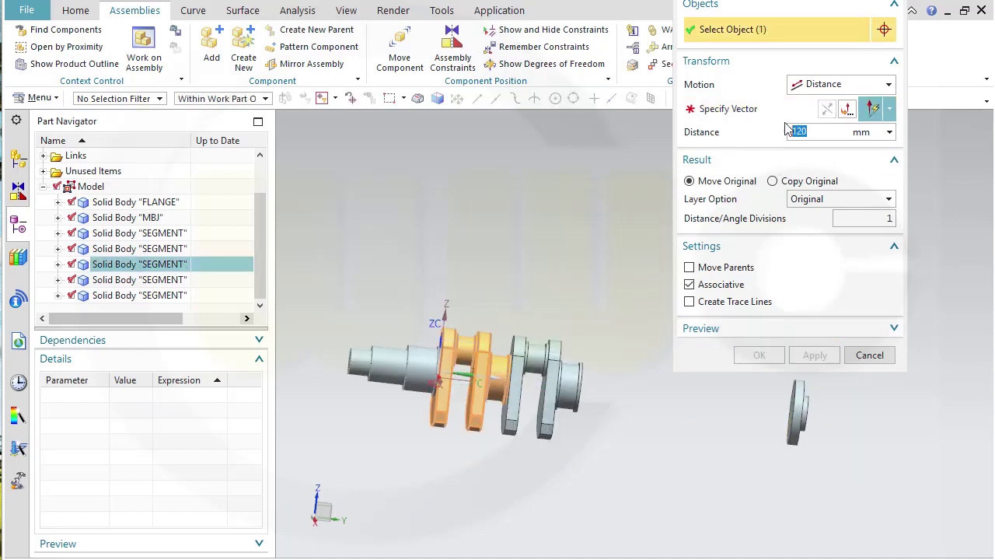
click(706, 108)
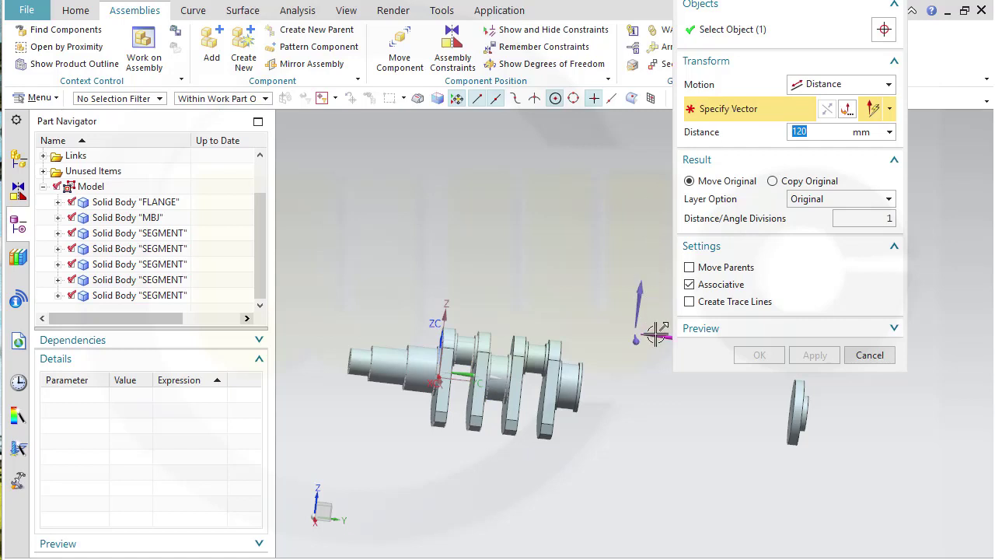
click(657, 333)
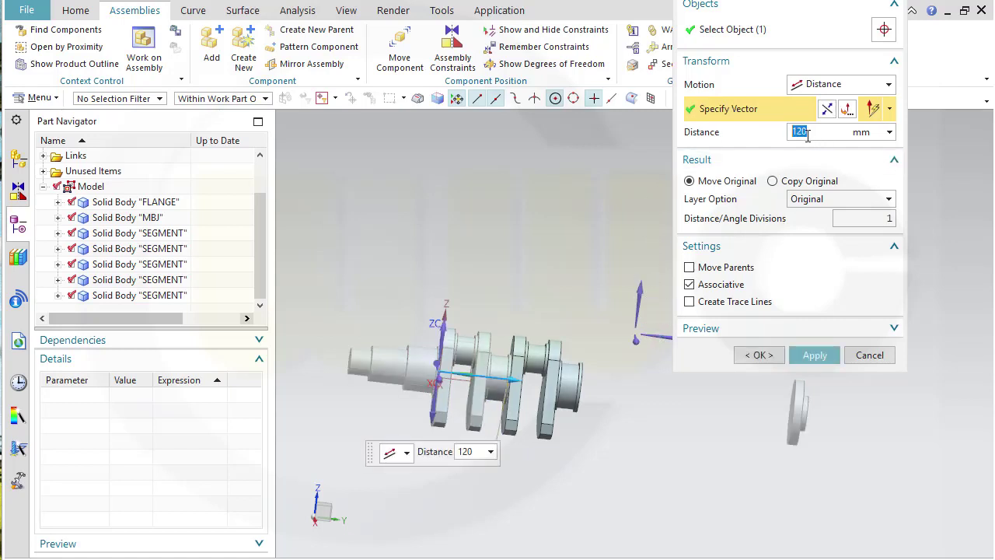
text(2*)
key(Return)
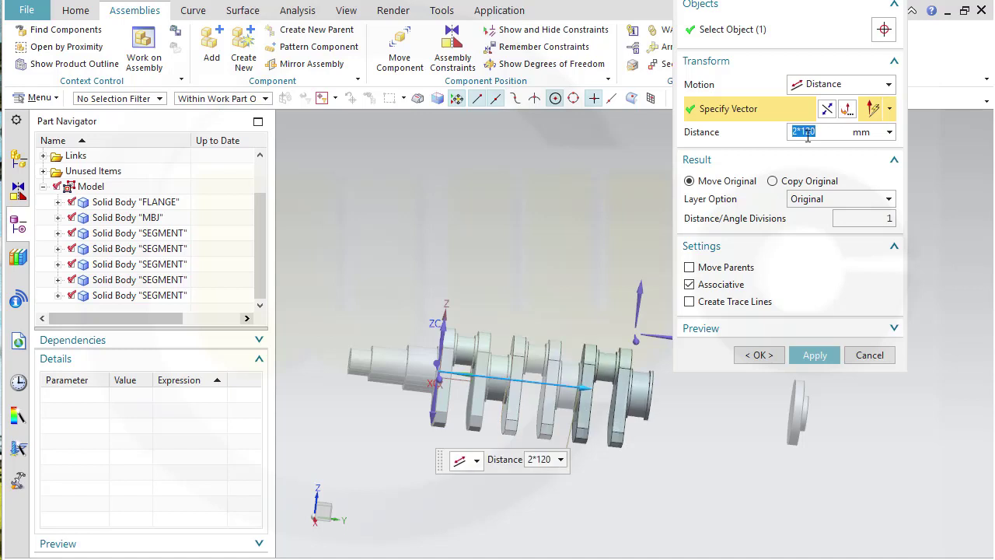
click(815, 355)
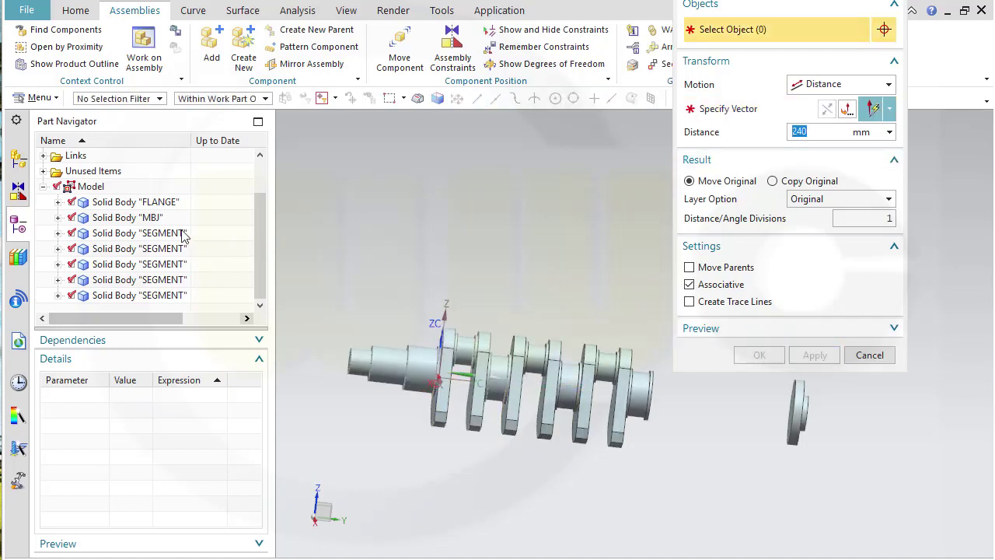
- Move the fourth listed SEGMENT body along the Y axis by a distance of 3*120 mm
click(169, 281)
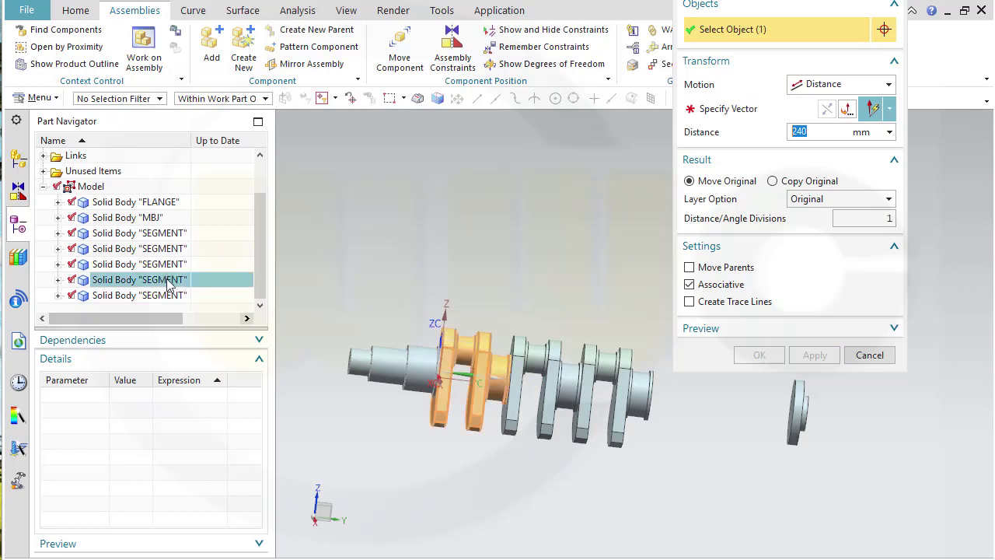
click(713, 109)
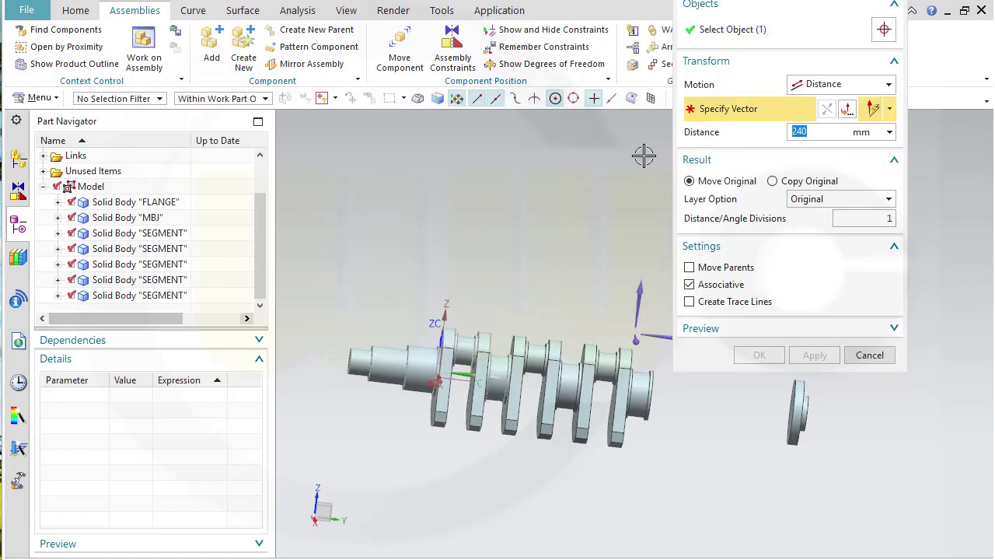
click(634, 361)
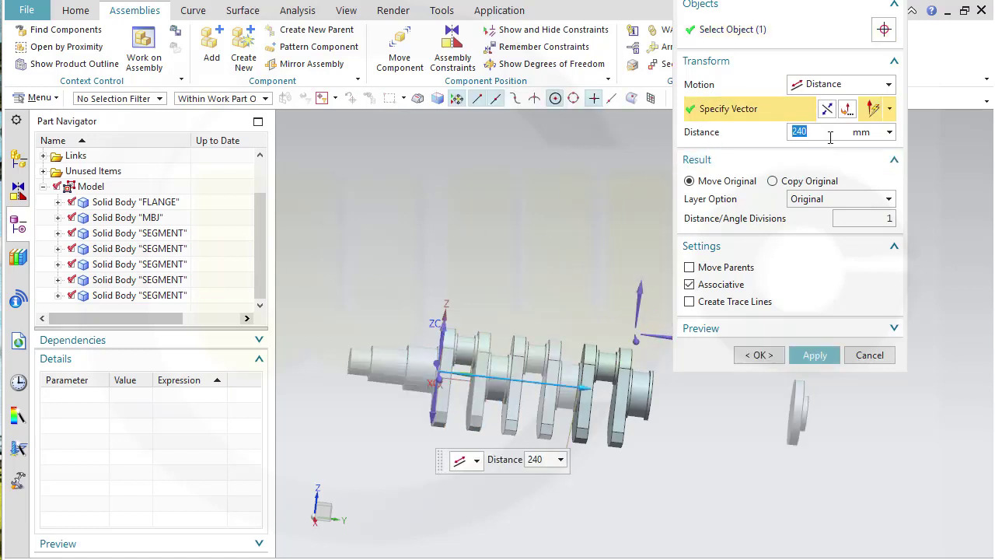
text(3*480)
key(Return)
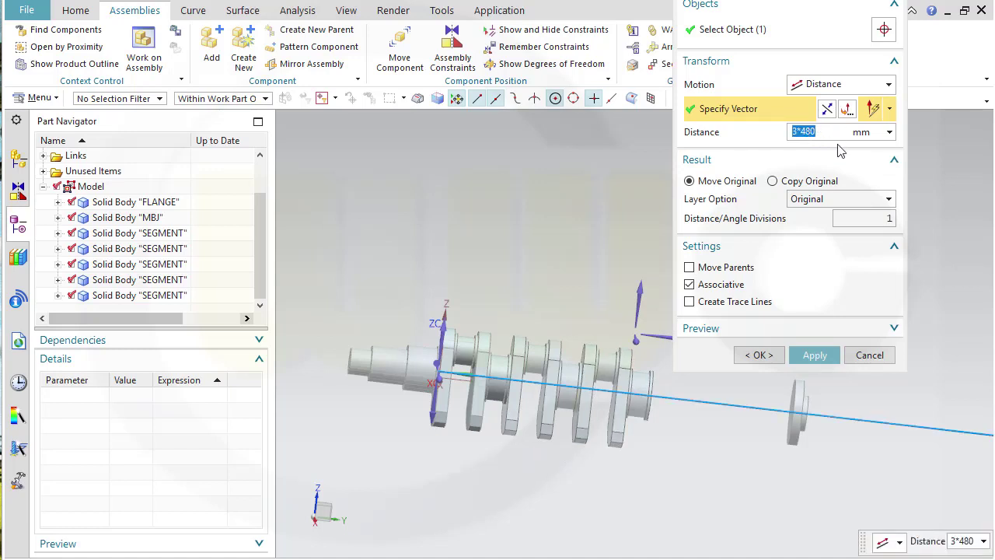
click(819, 130)
key(Return)
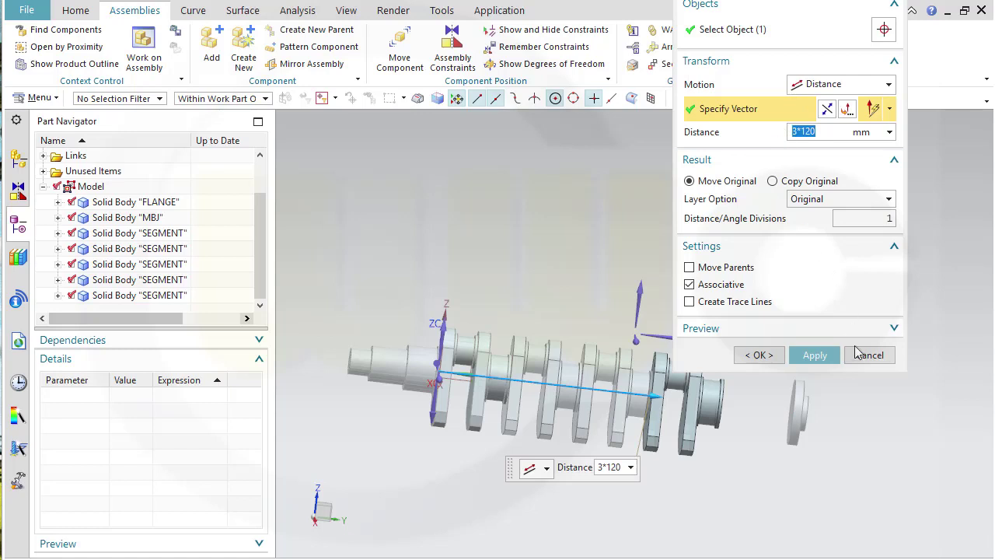
click(815, 355)
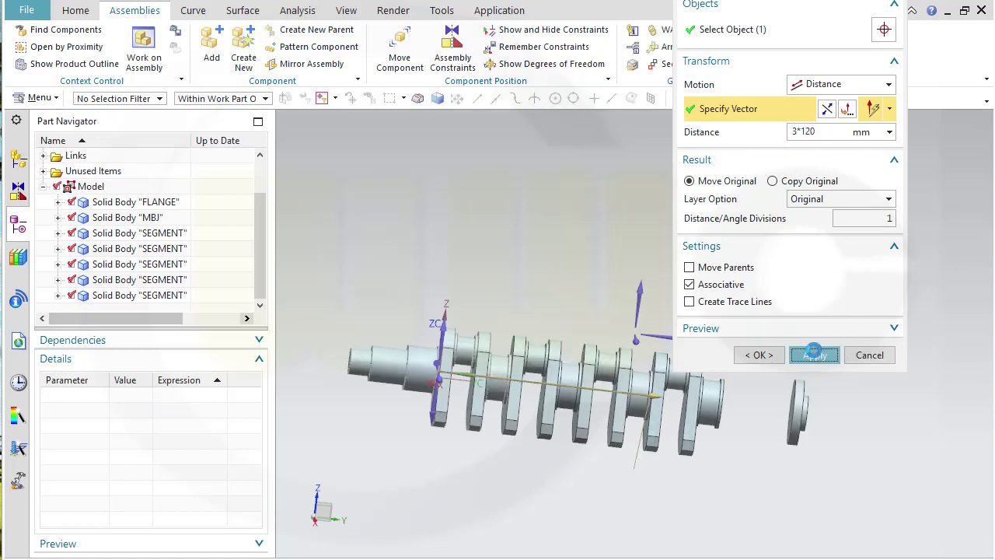
- Move the last listed SEGMENT body 4*120 mm along the Y axis and finish the distance moves
click(181, 299)
click(723, 108)
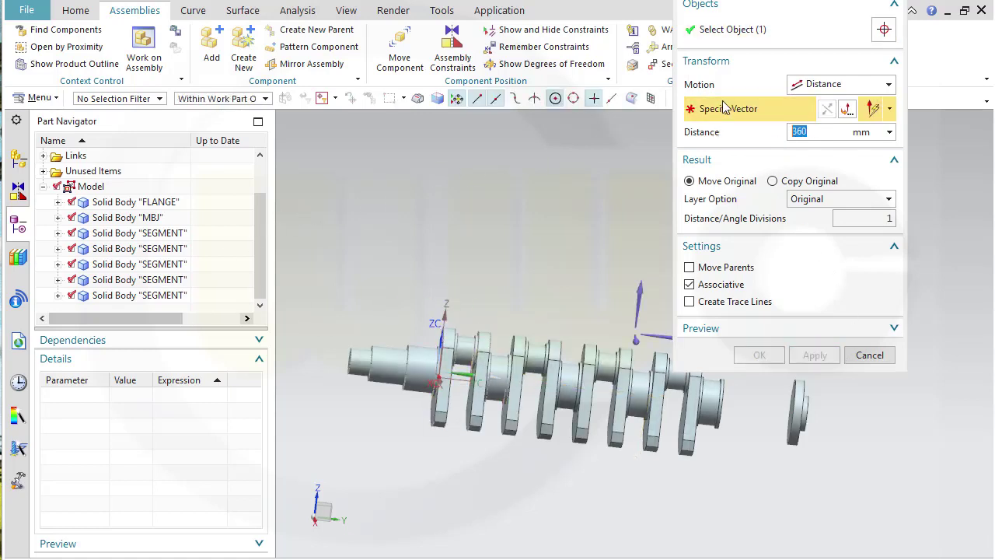
click(657, 334)
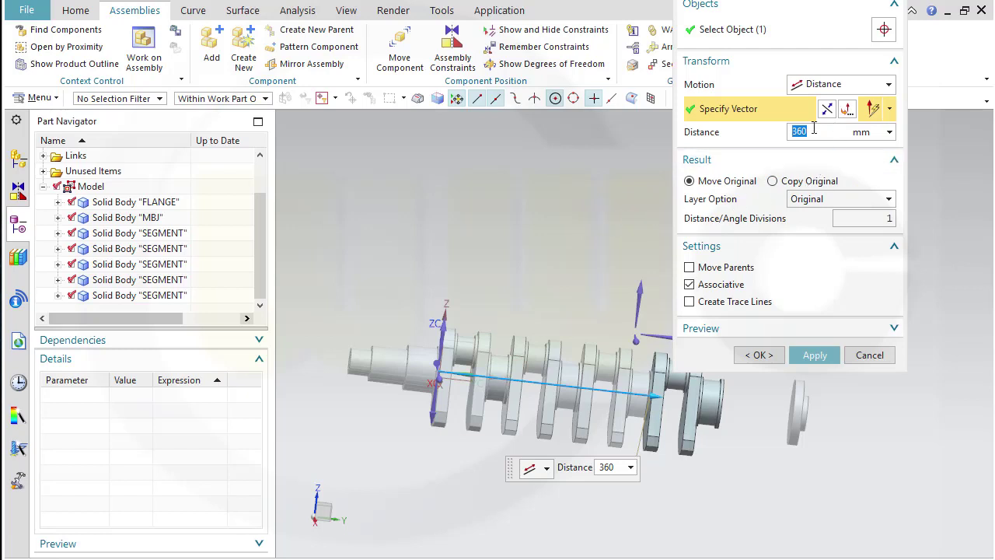
text(4*120)
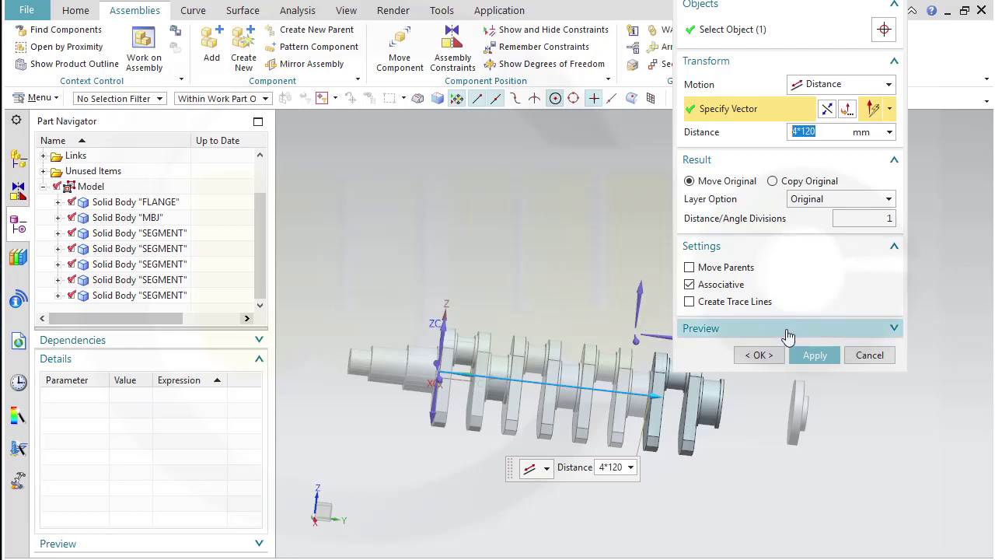
key(Tab)
click(759, 356)
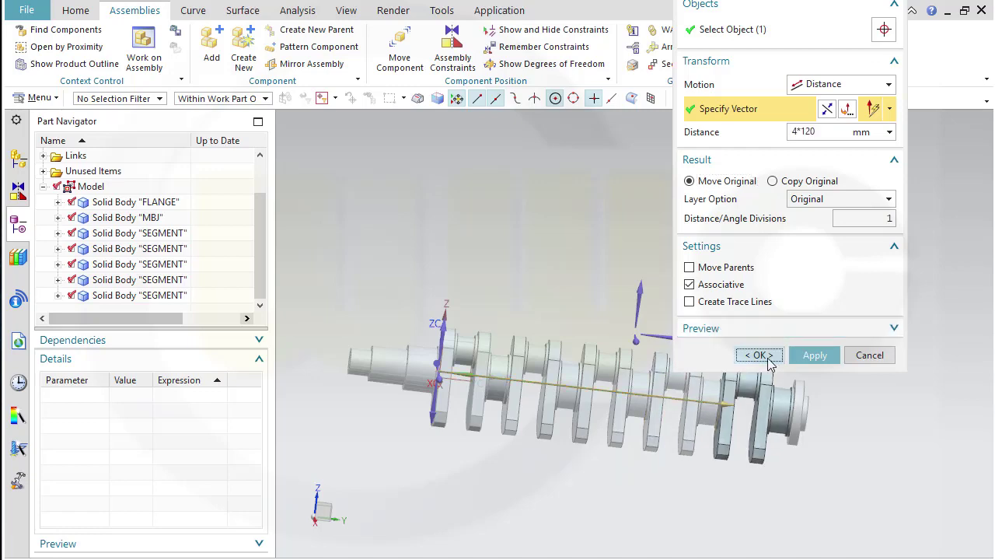
- Rotate the second listed SEGMENT body 144 degrees about the YC axis through the origin with Move Object, using Angle motion
middle_drag(700, 318, 680, 311)
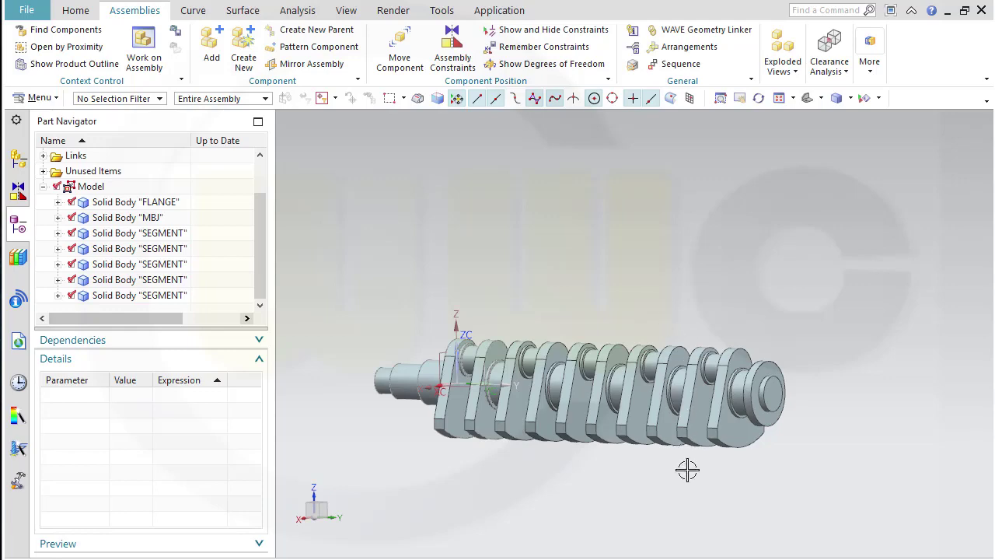
middle_drag(619, 524, 599, 552)
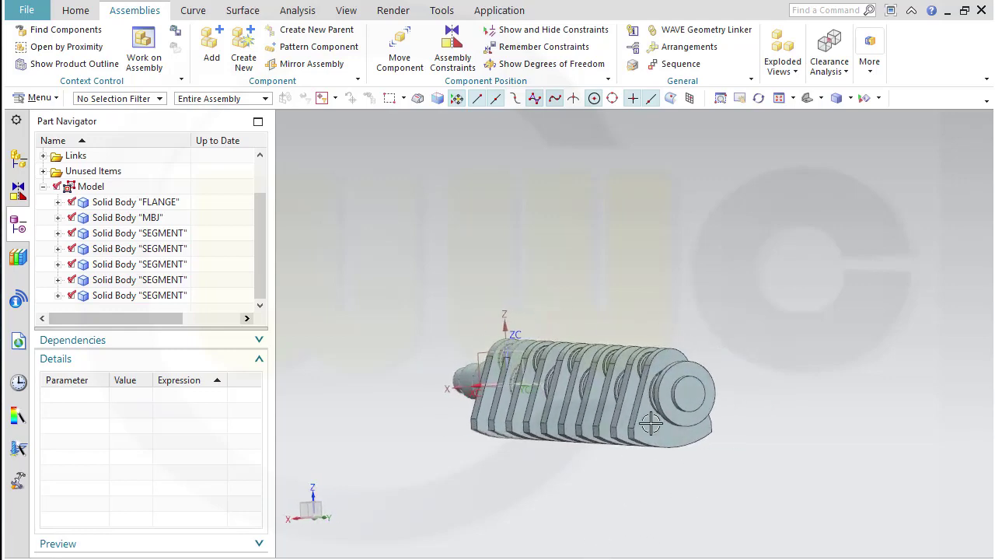
mouse_move(702, 329)
middle_down()
mouse_move(716, 340)
mouse_move(706, 342)
middle_up()
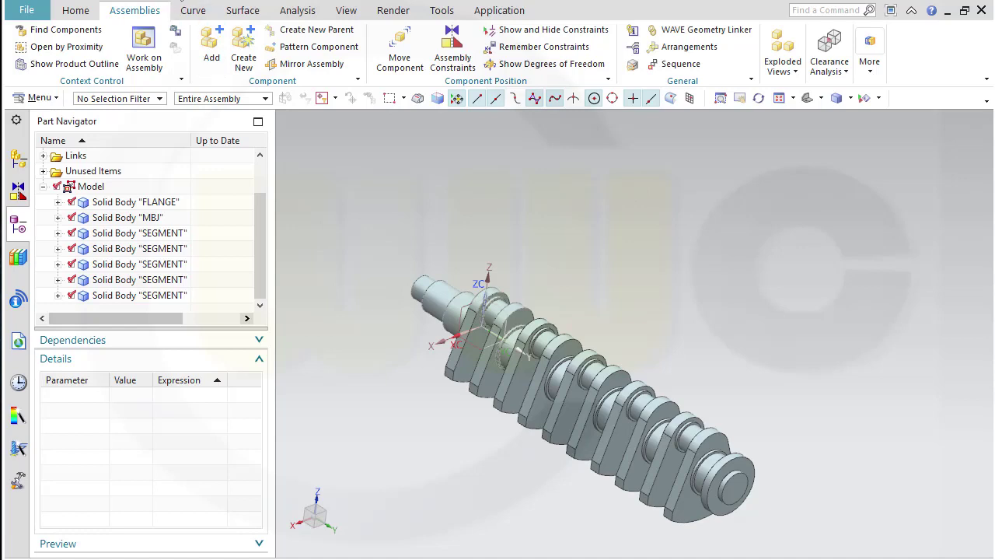
click(181, 3)
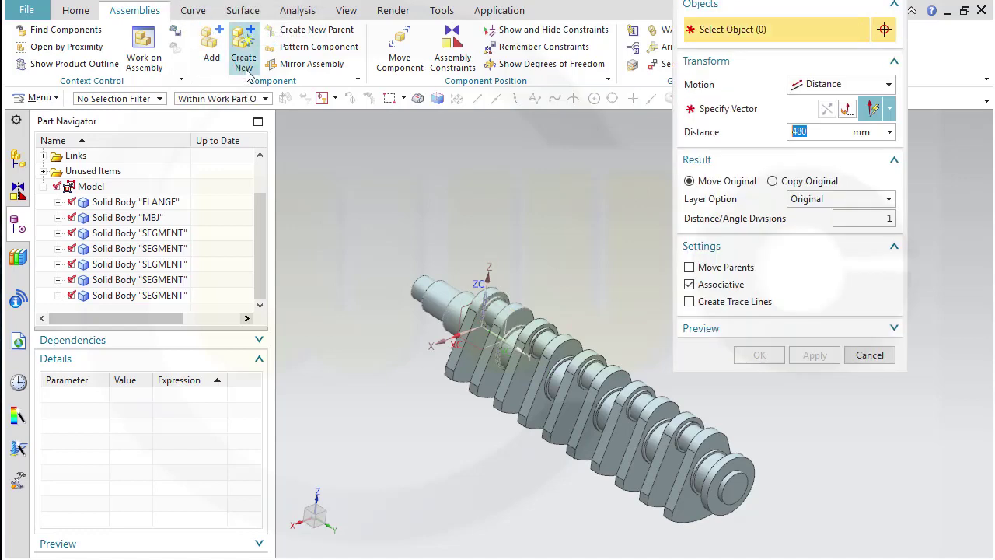
click(161, 250)
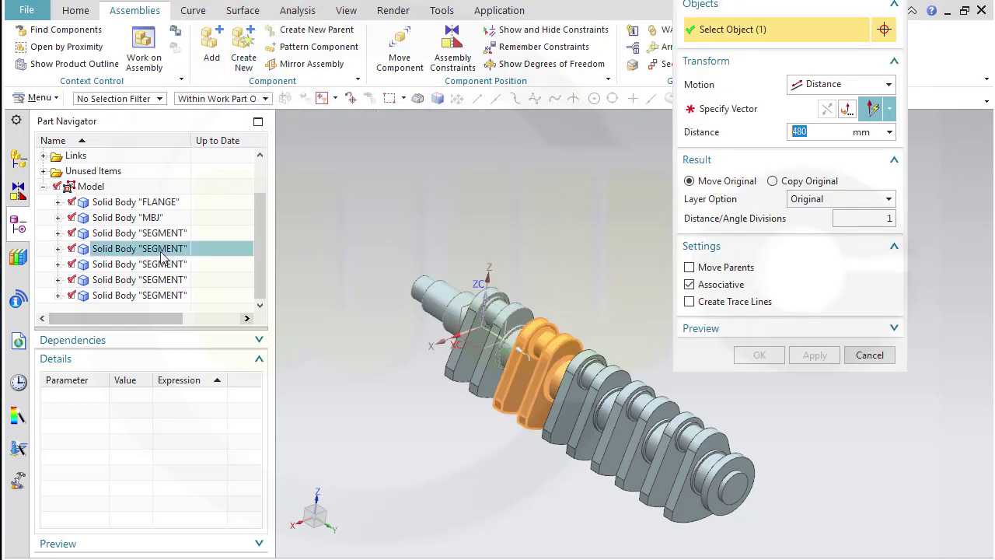
click(888, 84)
click(829, 122)
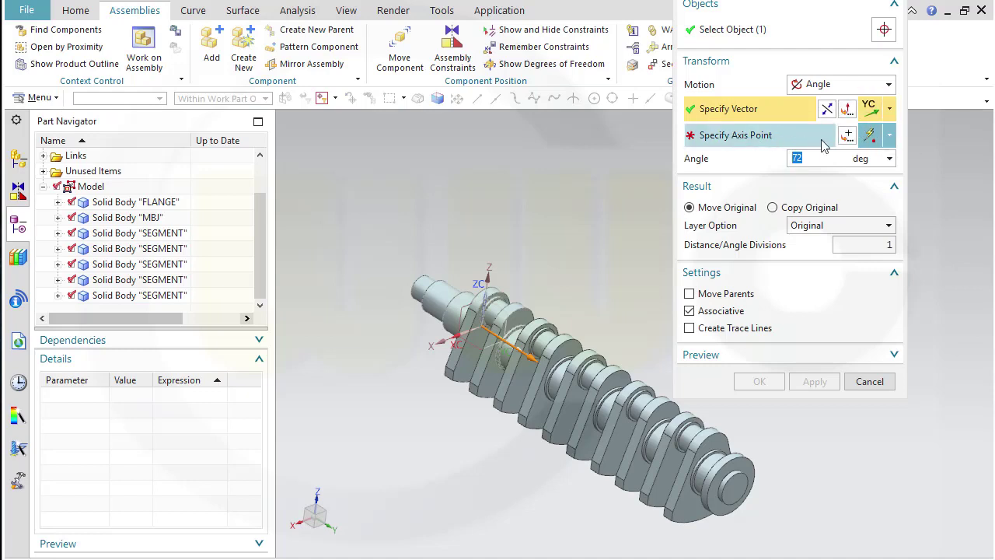
click(847, 136)
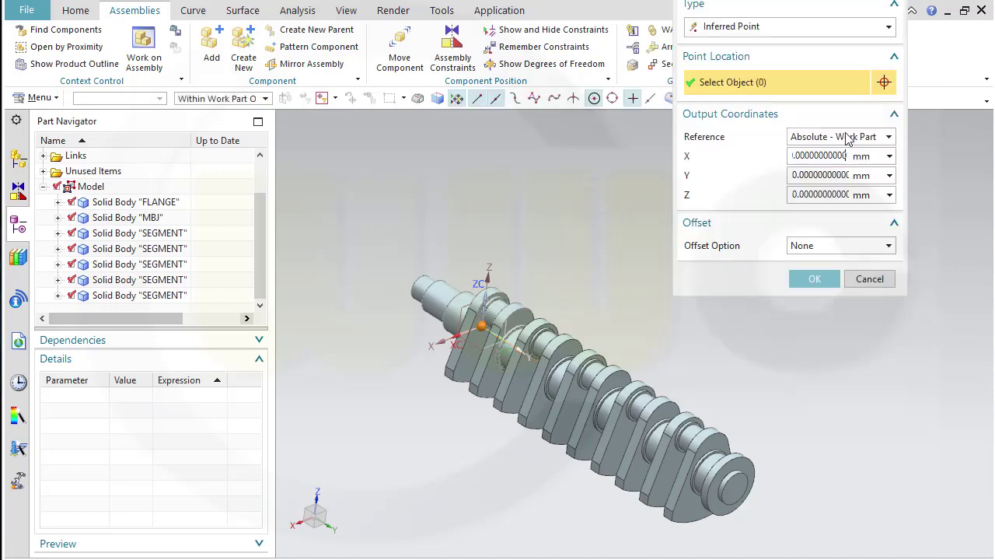
click(807, 282)
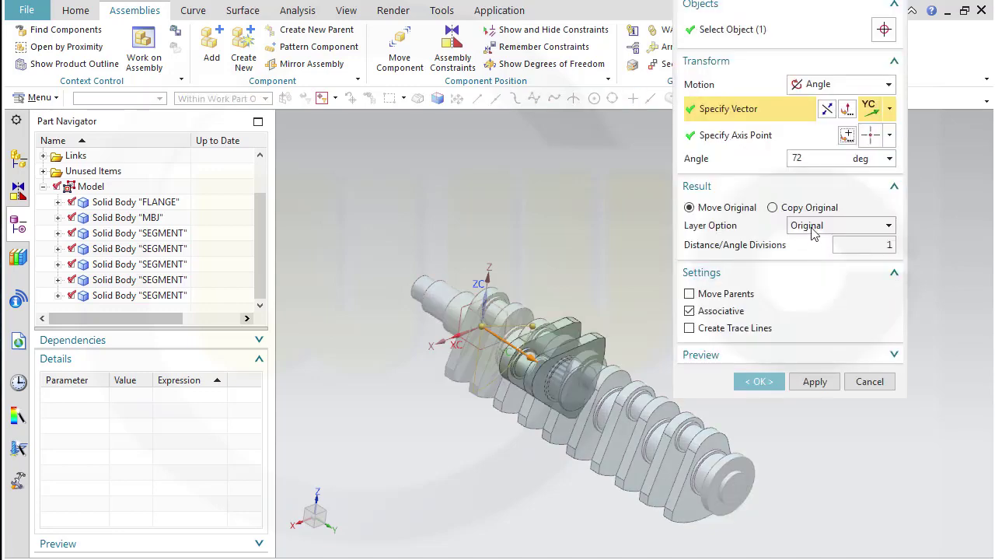
double_click(801, 159)
text(14)
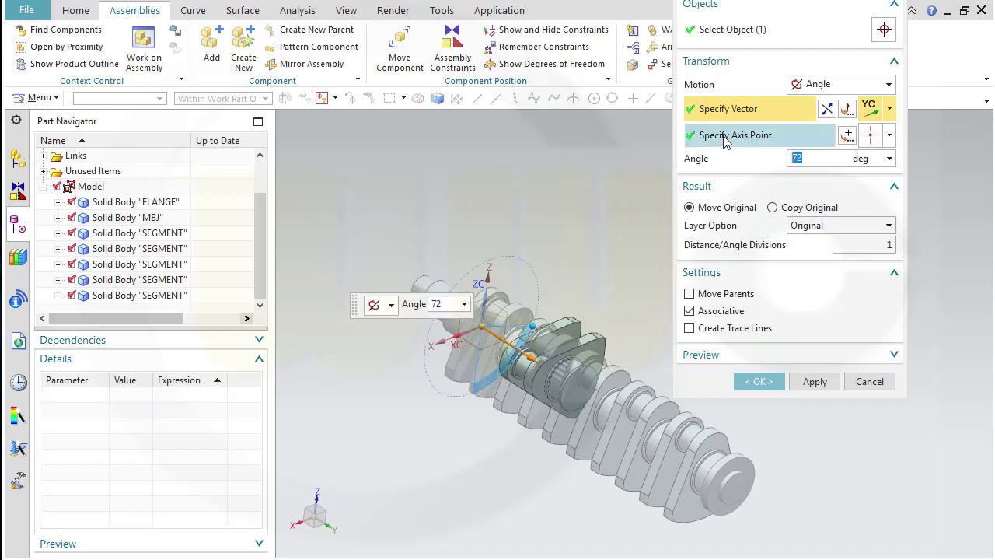
text(4)
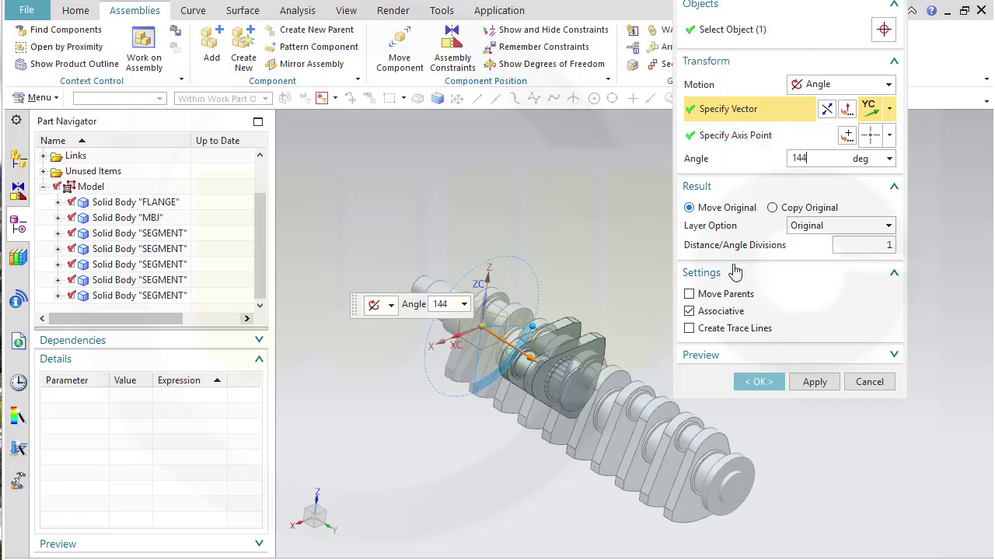
click(814, 381)
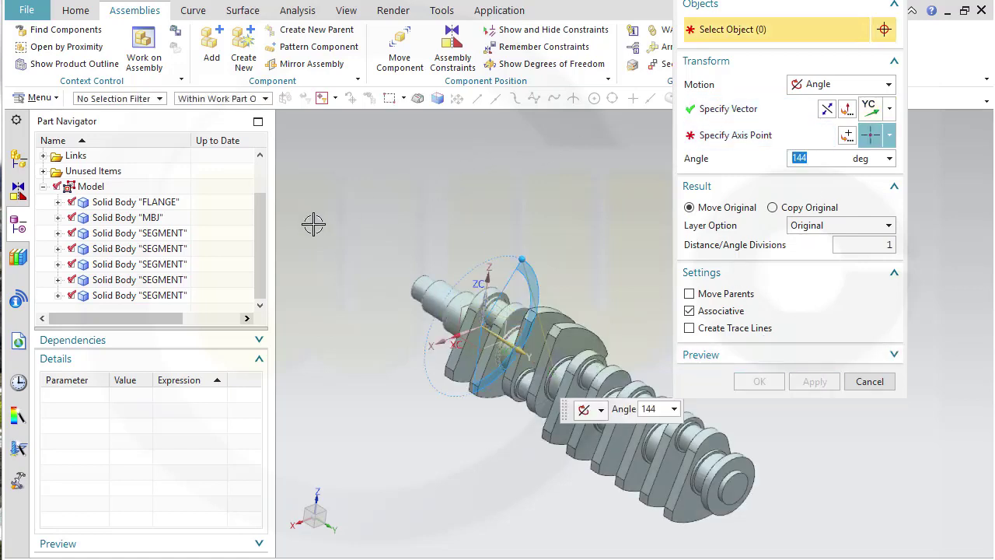
- Rotate the third listed SEGMENT body 216 degrees about the YC axis through the origin
click(168, 265)
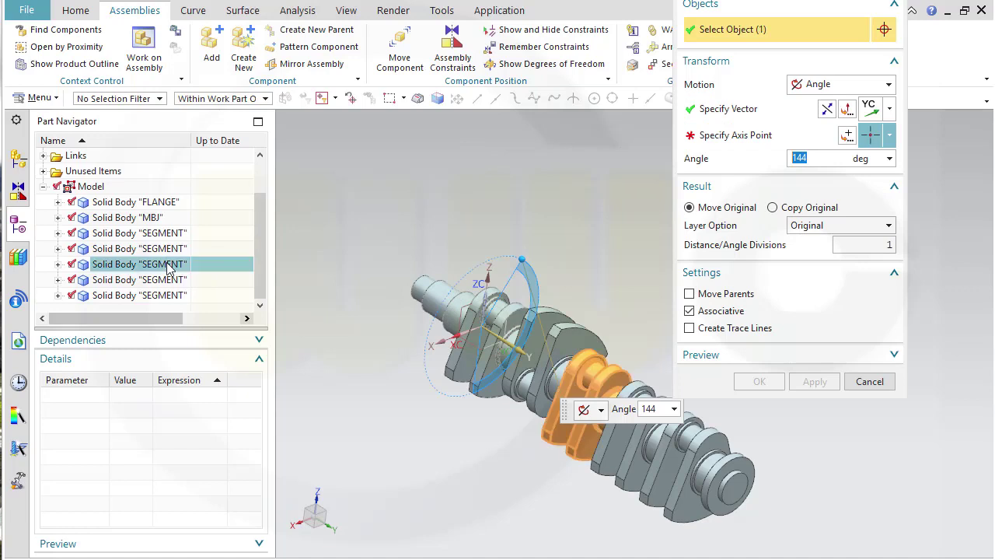
click(725, 139)
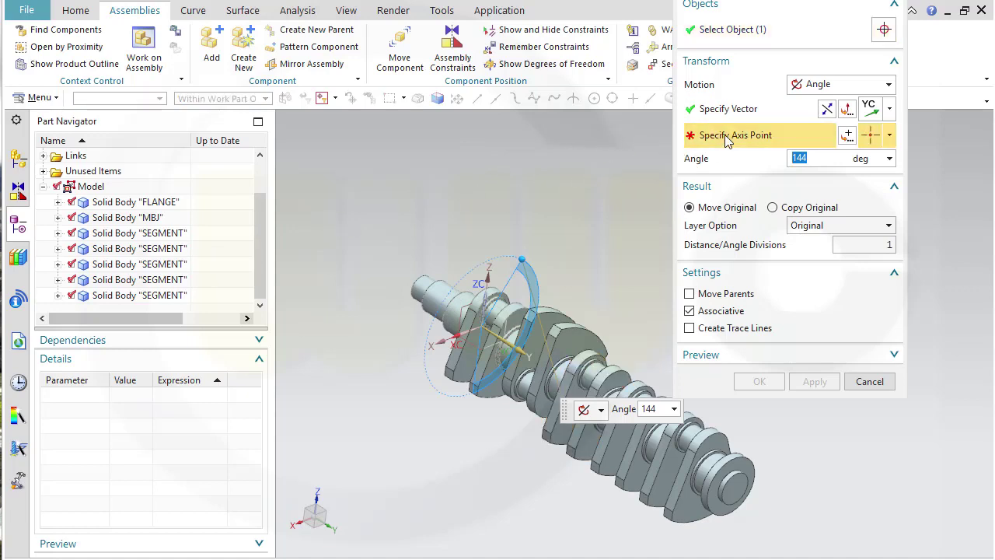
click(847, 135)
click(813, 277)
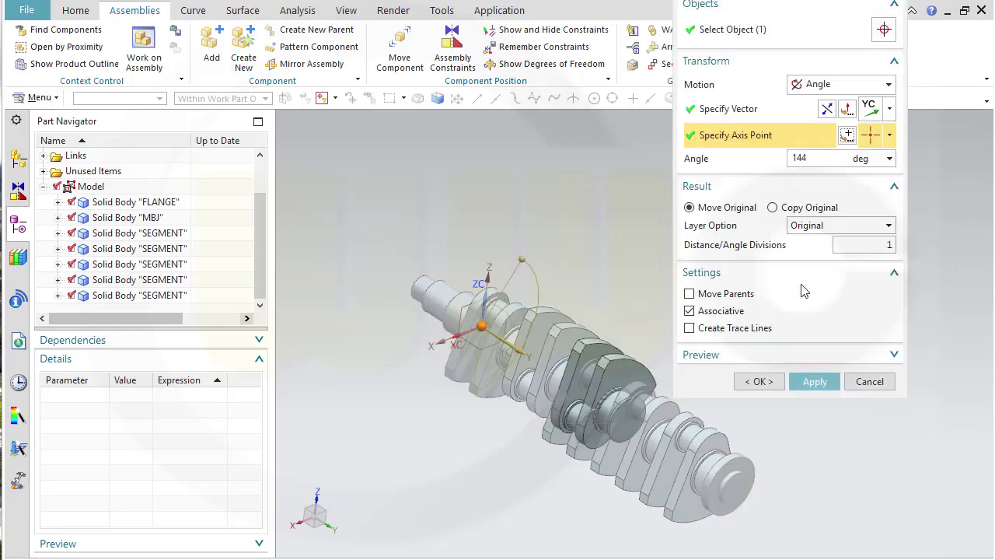
click(823, 158)
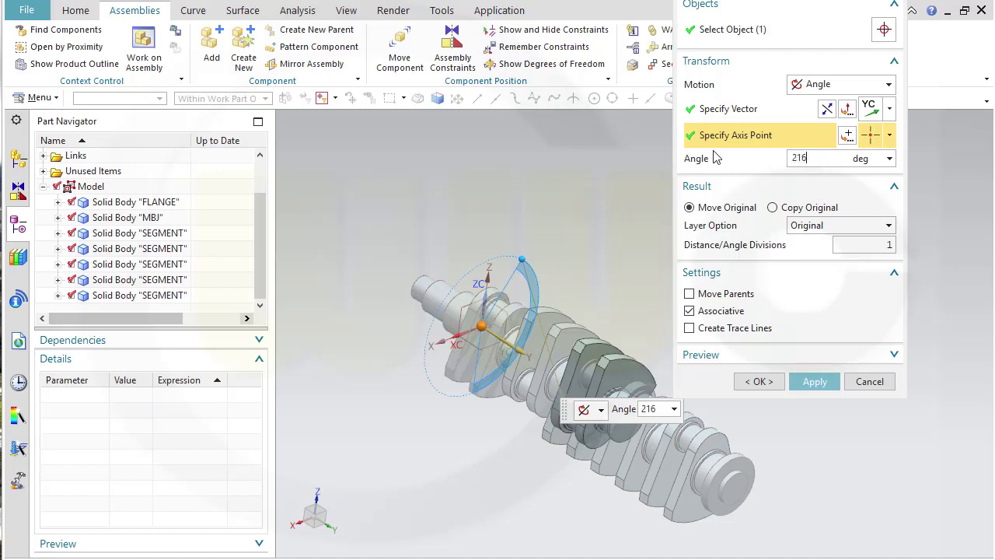
text(216)
key(Return)
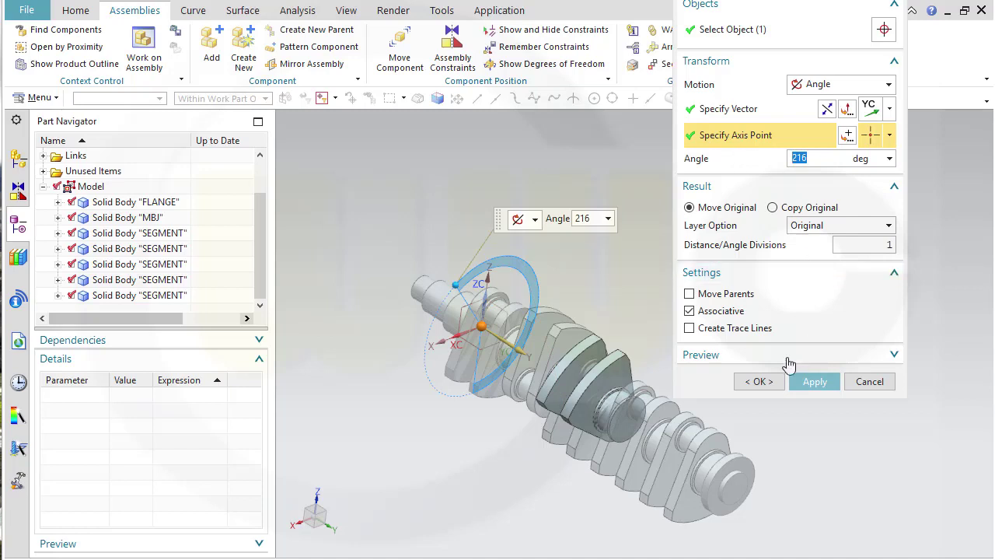
click(816, 383)
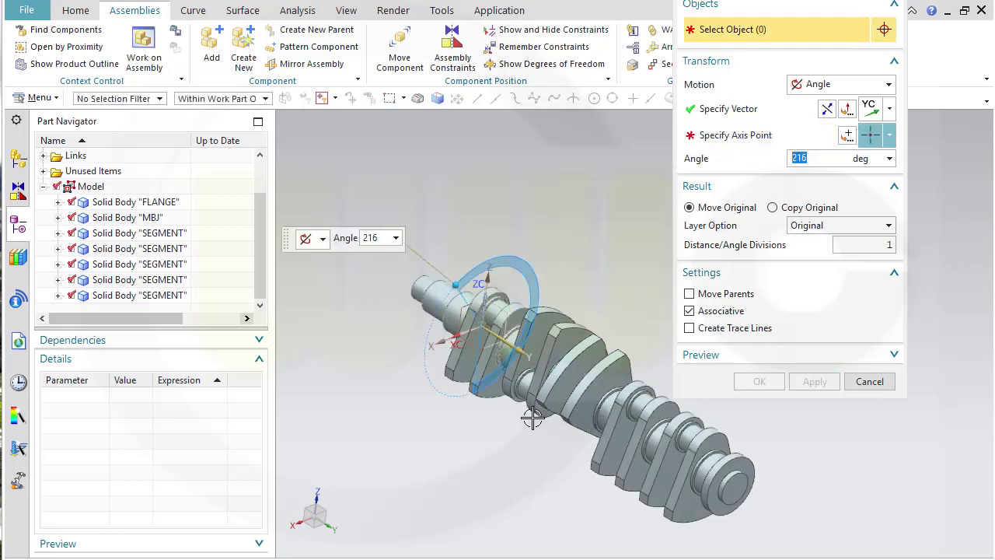
- Rotate the fourth listed SEGMENT body 288 degrees about the YC axis through the origin
middle_drag(542, 386, 504, 377)
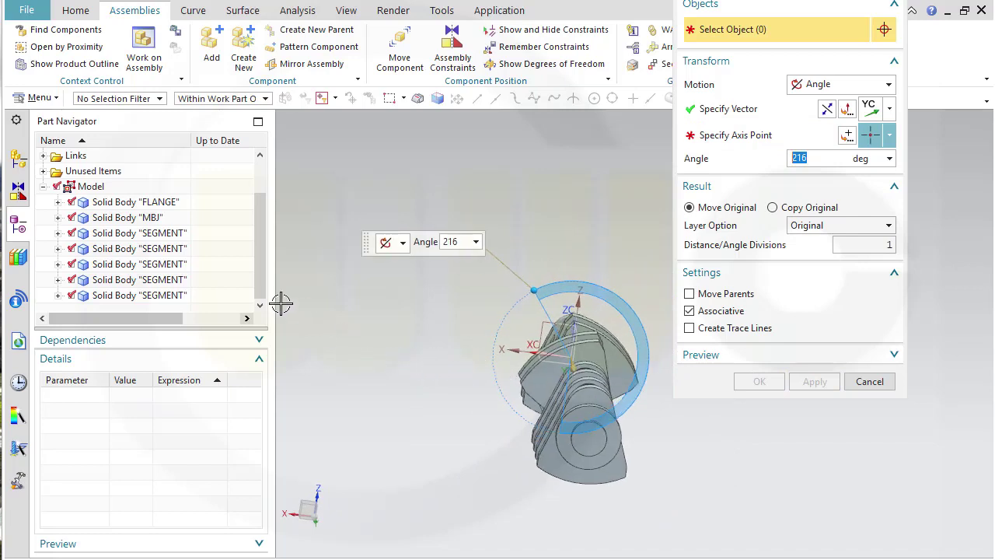
click(154, 280)
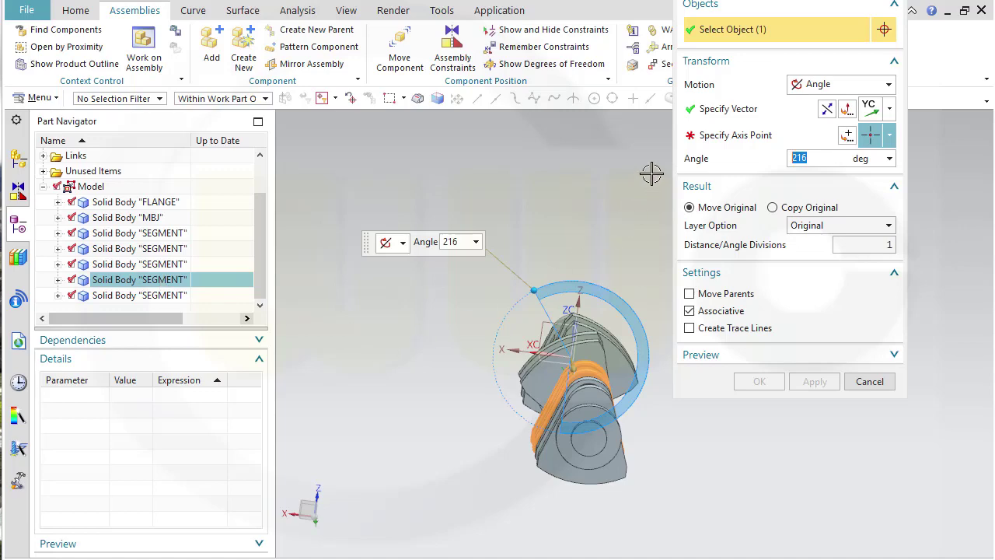
click(846, 136)
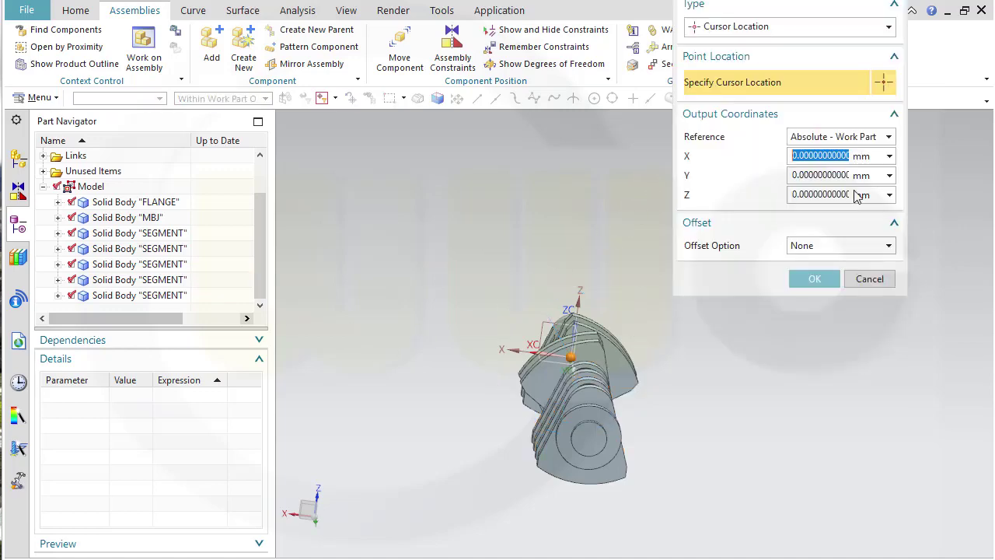
click(816, 277)
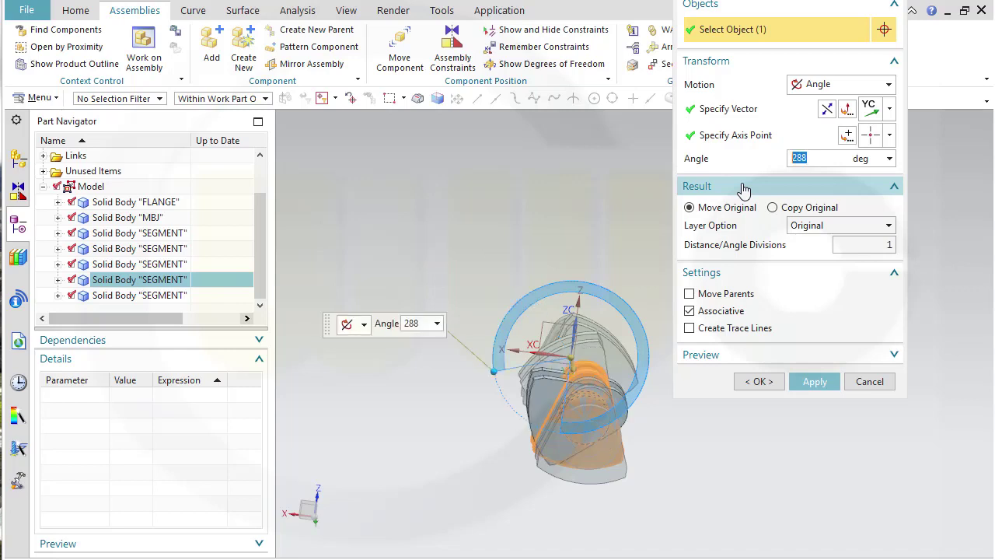
click(816, 382)
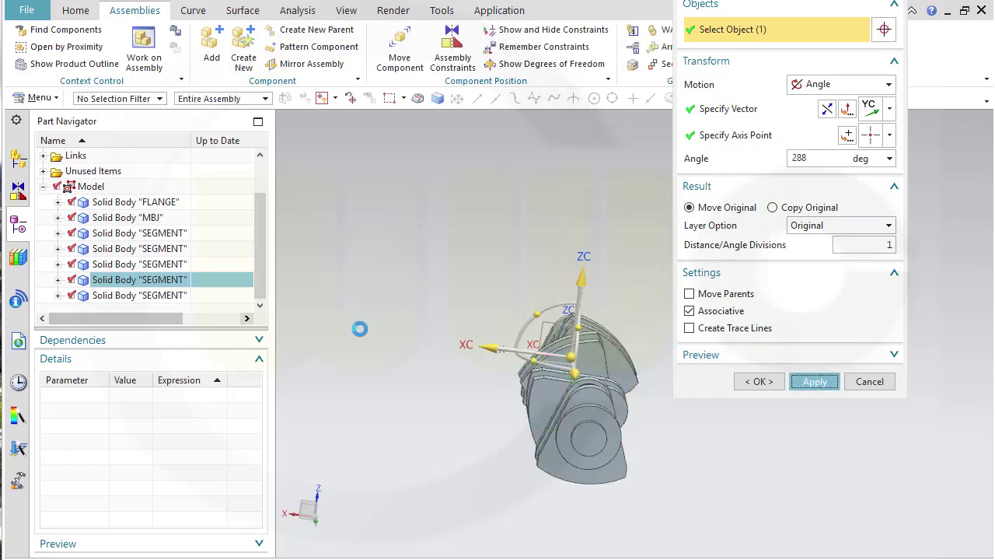
- Rotate the last listed SEGMENT body 72 degrees about the YC axis through the origin and finish the rotations
click(157, 299)
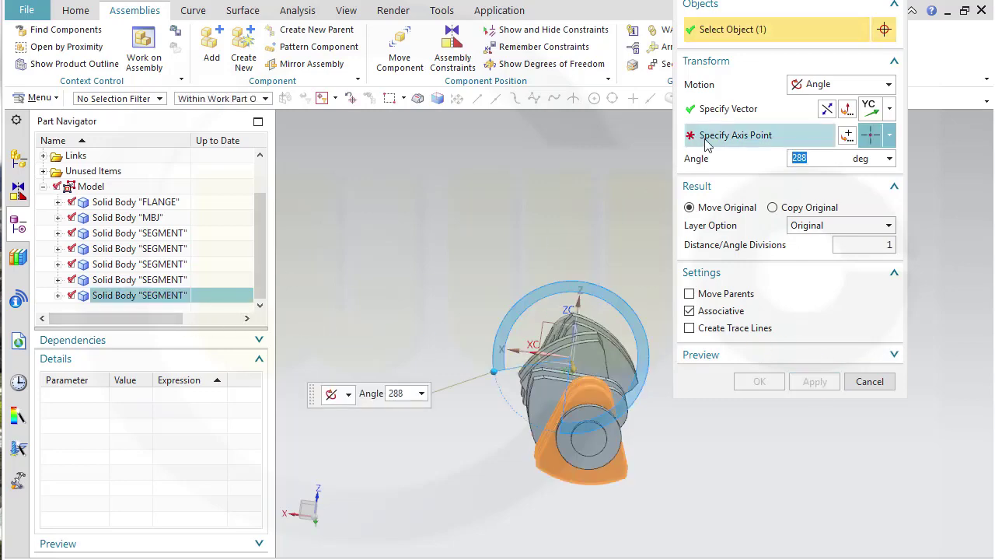
click(847, 136)
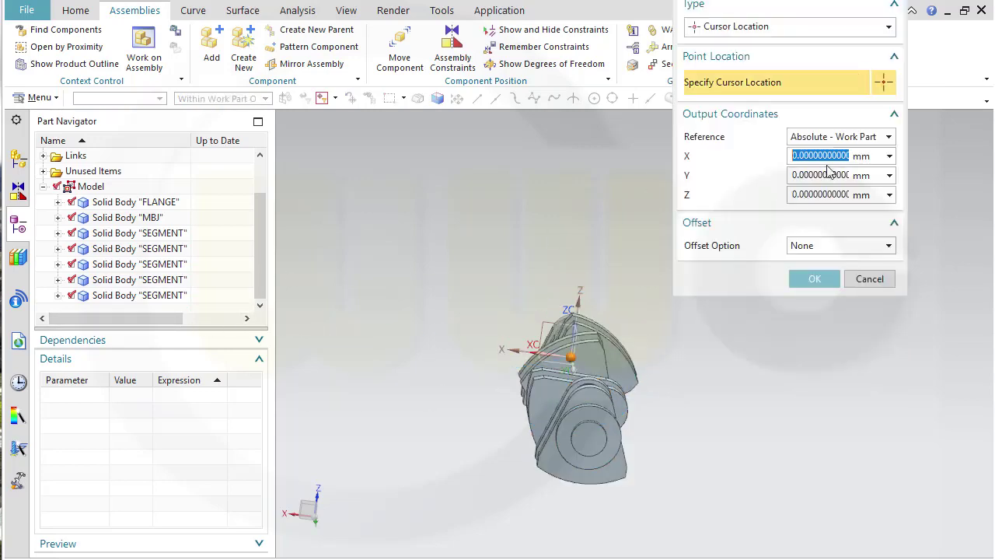
click(806, 279)
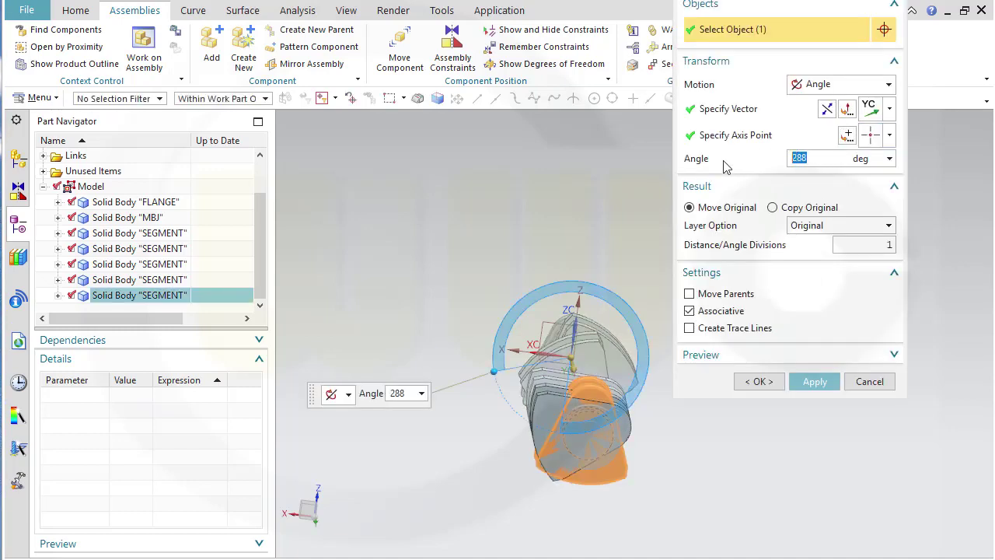
text(72)
key(Return)
click(759, 381)
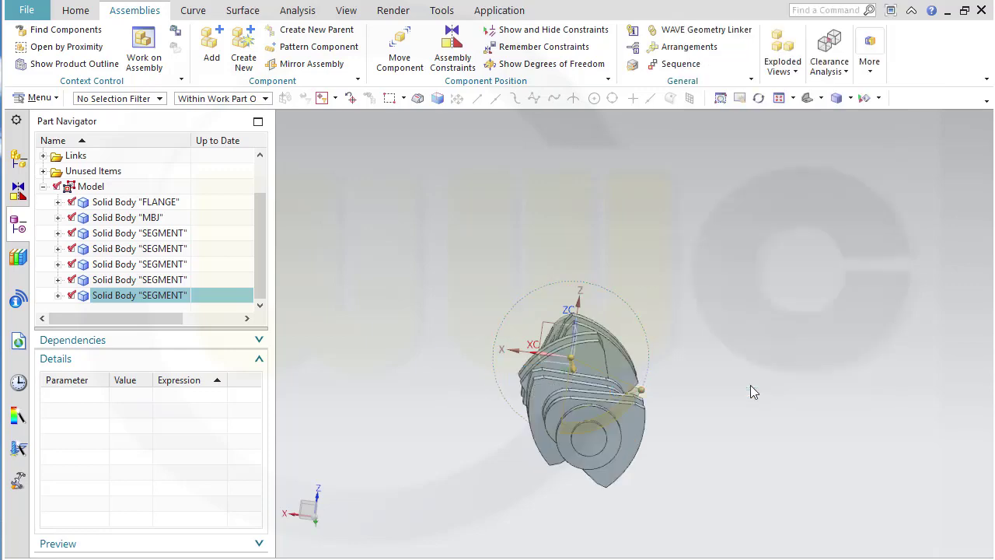
middle_drag(742, 311, 628, 322)
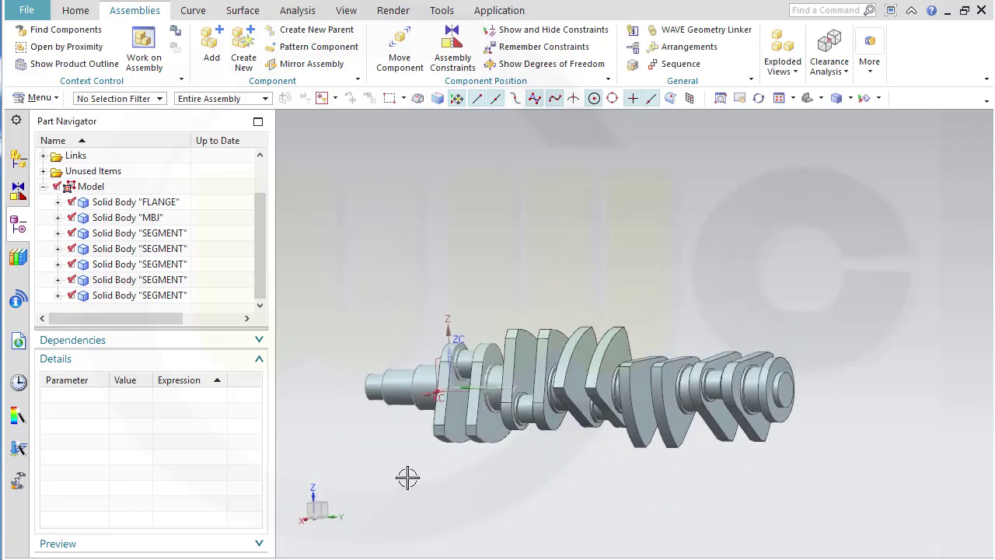
scroll(407, 477, up, 2)
scroll(416, 465, down, 2)
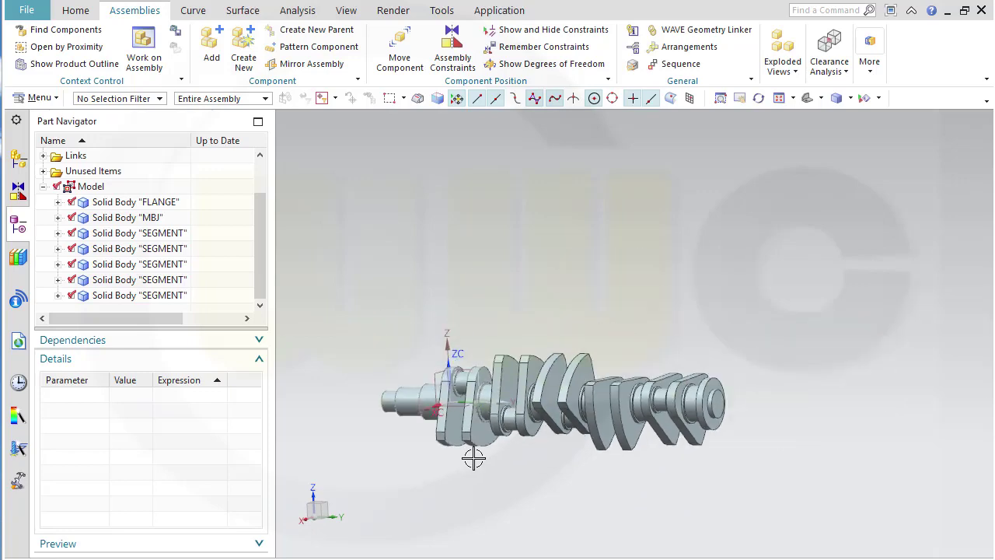
middle_drag(471, 458, 493, 464)
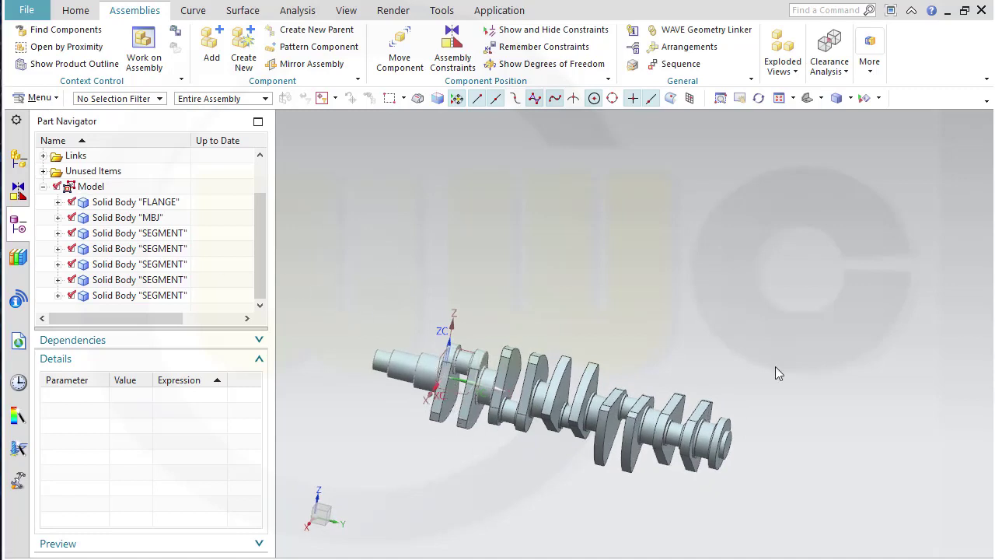
- Make basic_parts the work part and filter its Expressions list to User Defined Expressions
click(21, 163)
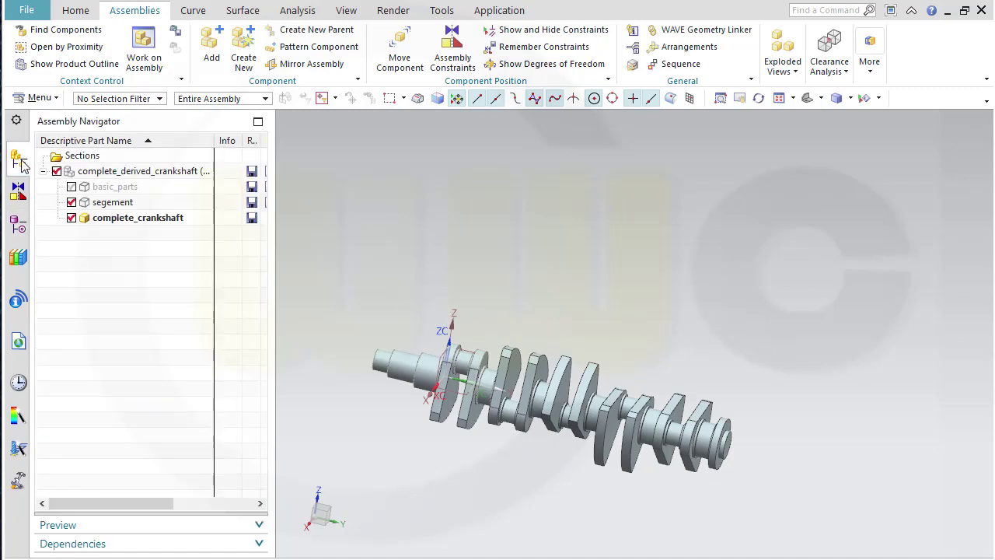
double_click(102, 188)
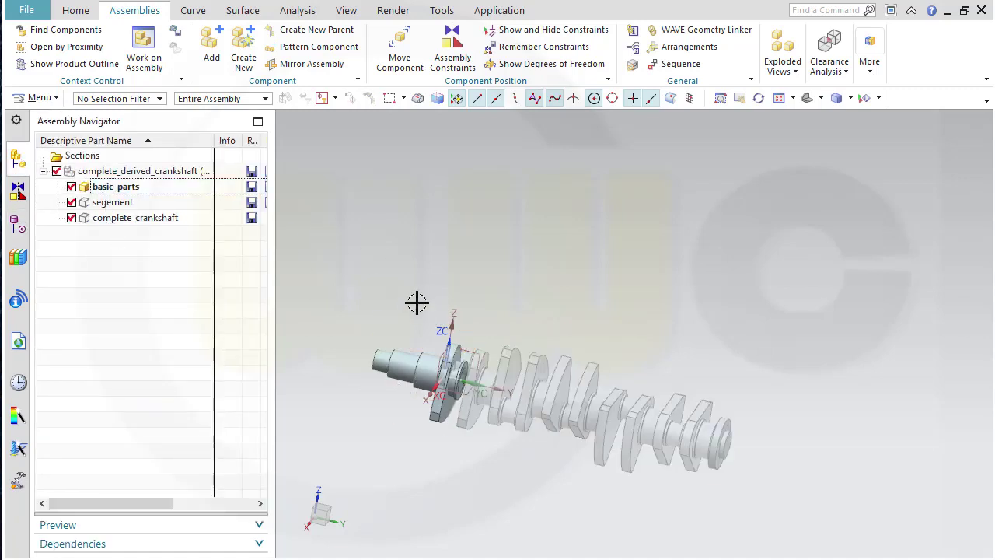
click(442, 11)
click(34, 51)
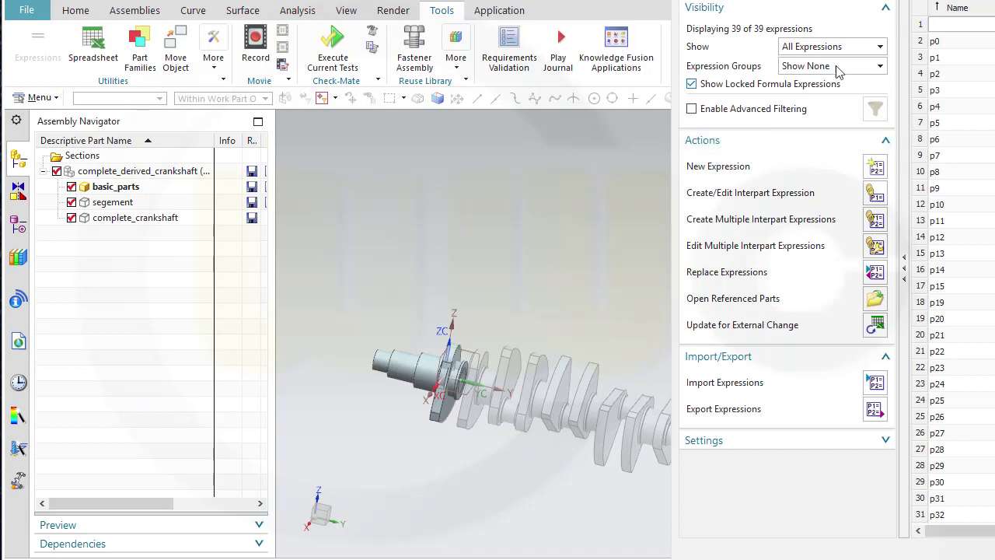
click(881, 46)
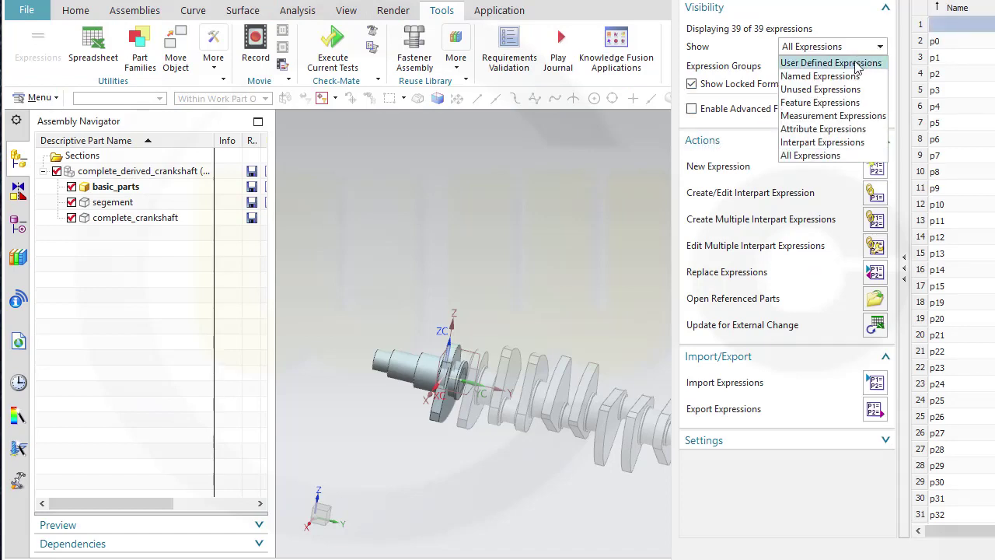
click(855, 63)
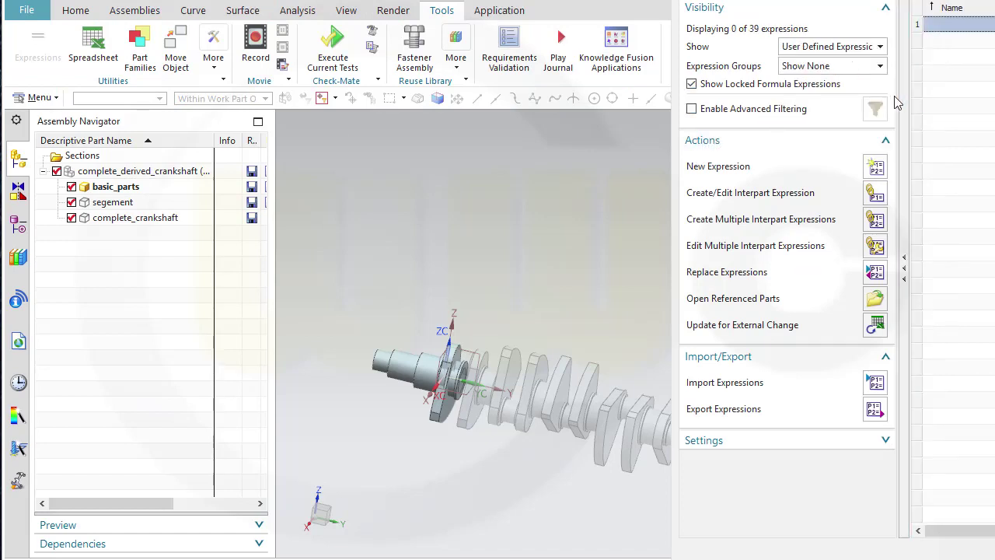
- Try to create a user-defined expression named cw_width with the formula 20 in basic_parts
click(962, 28)
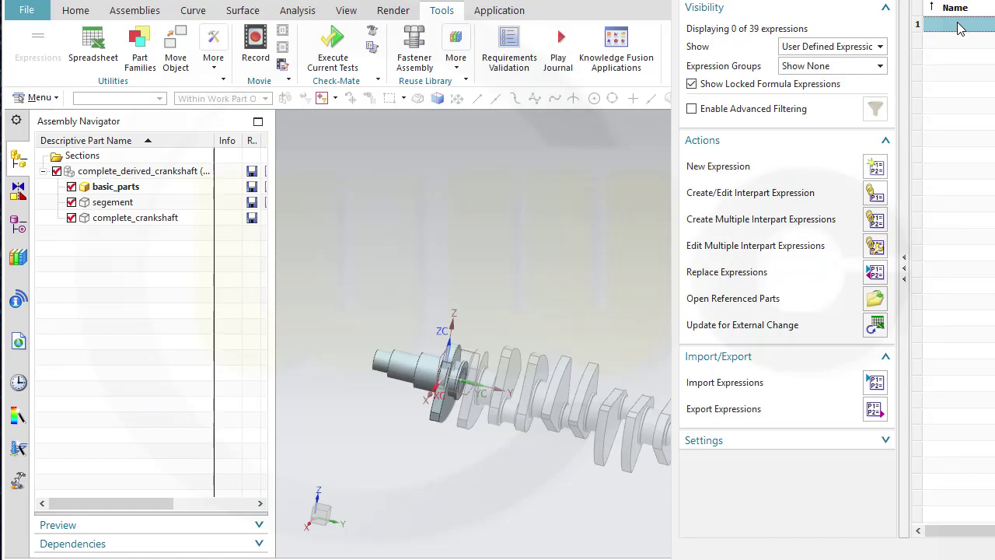
click(958, 24)
text(cw_)
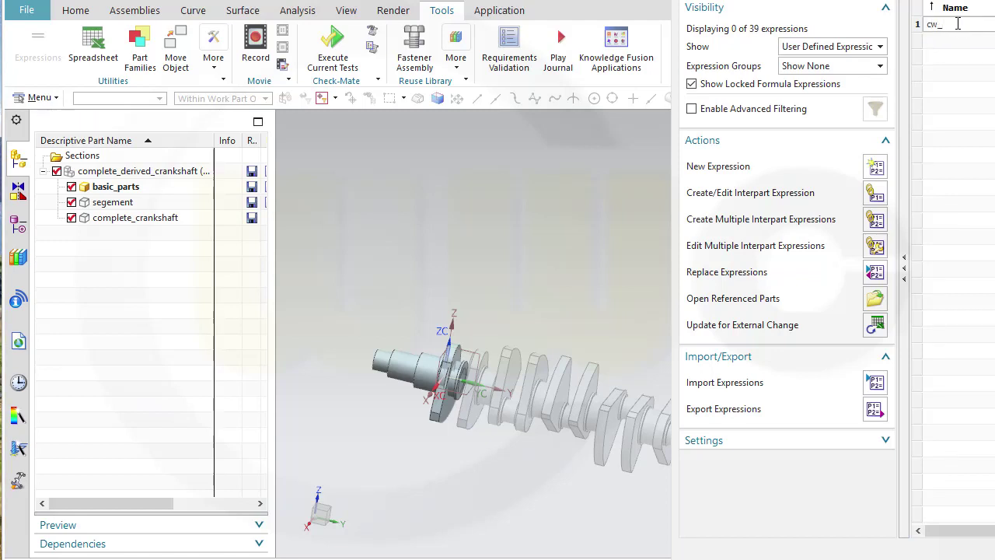
text(width)
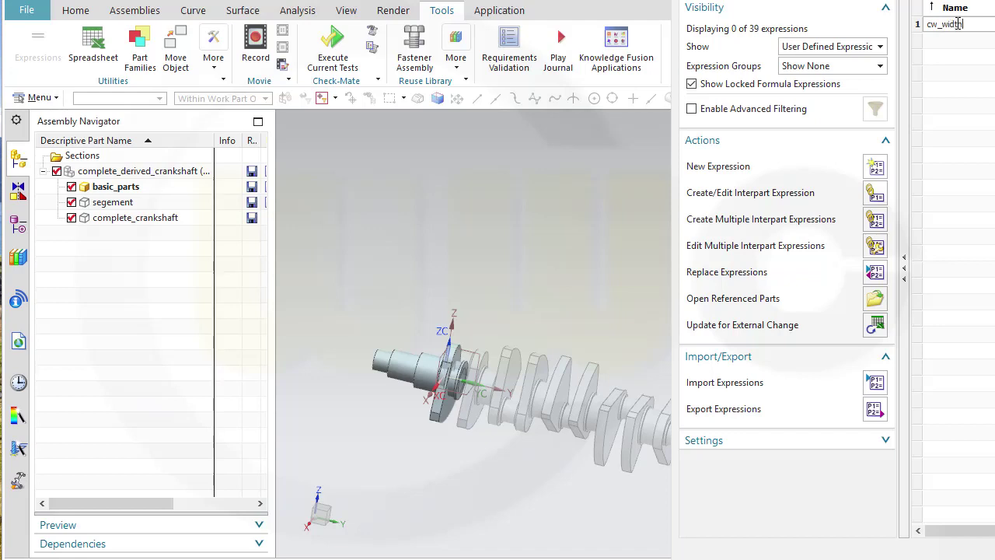
key(Return)
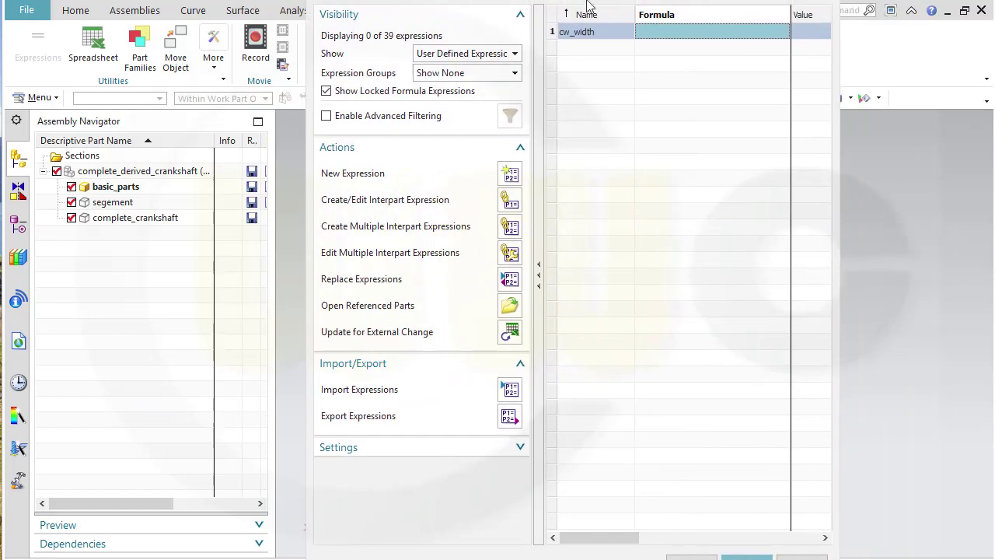
click(665, 31)
text(20)
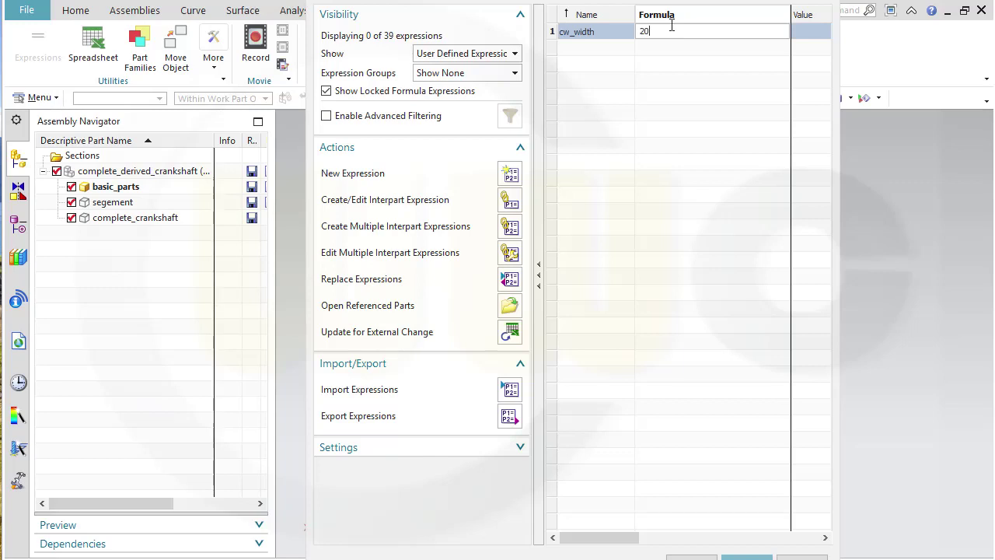
key(Return)
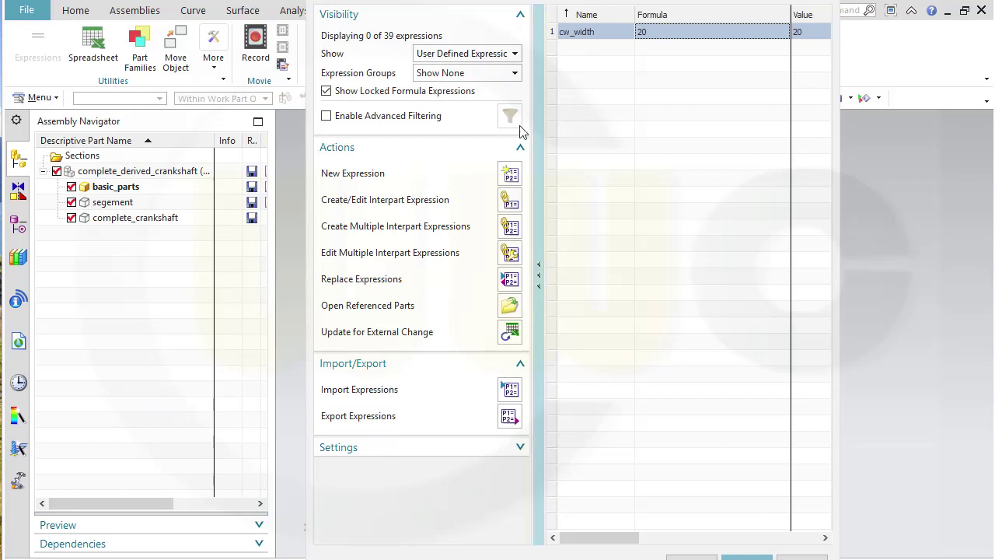
click(511, 171)
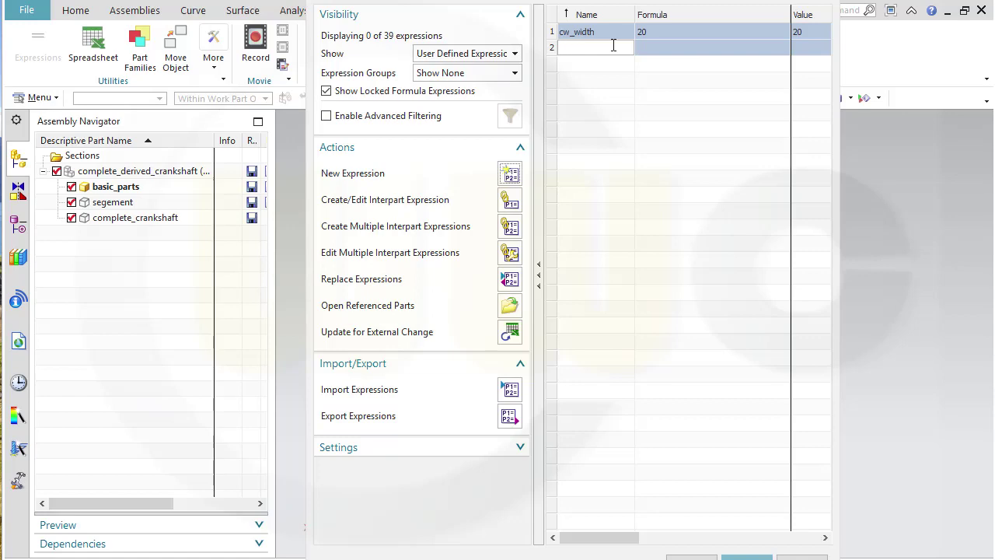
middle_click(614, 70)
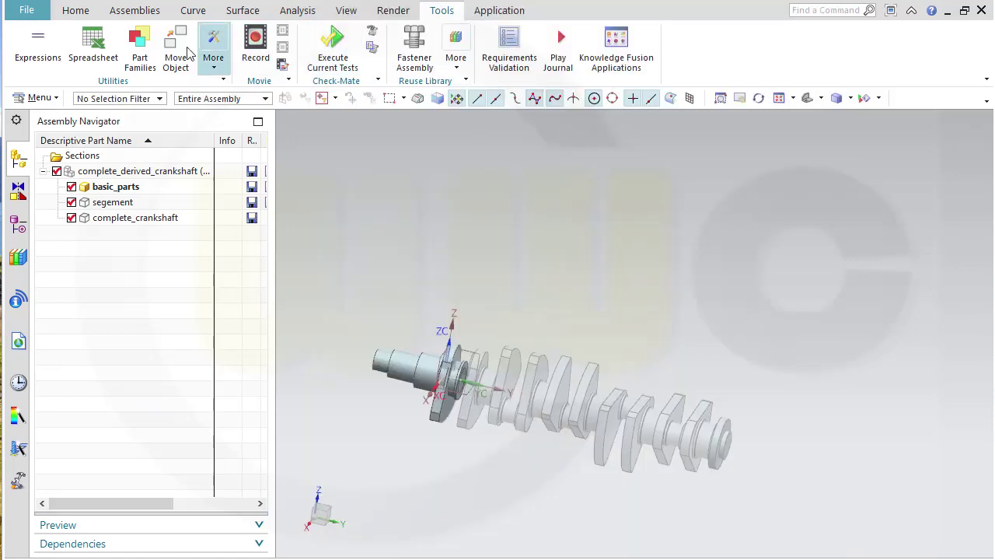
- Create a user-defined expression named cw_width with the formula 20 in the basic_parts expressions
click(33, 45)
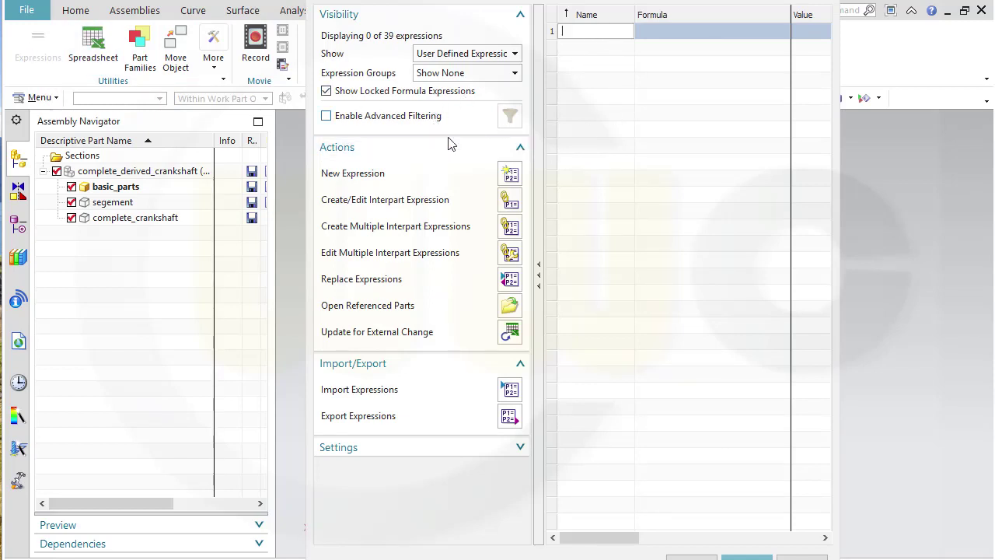
click(510, 172)
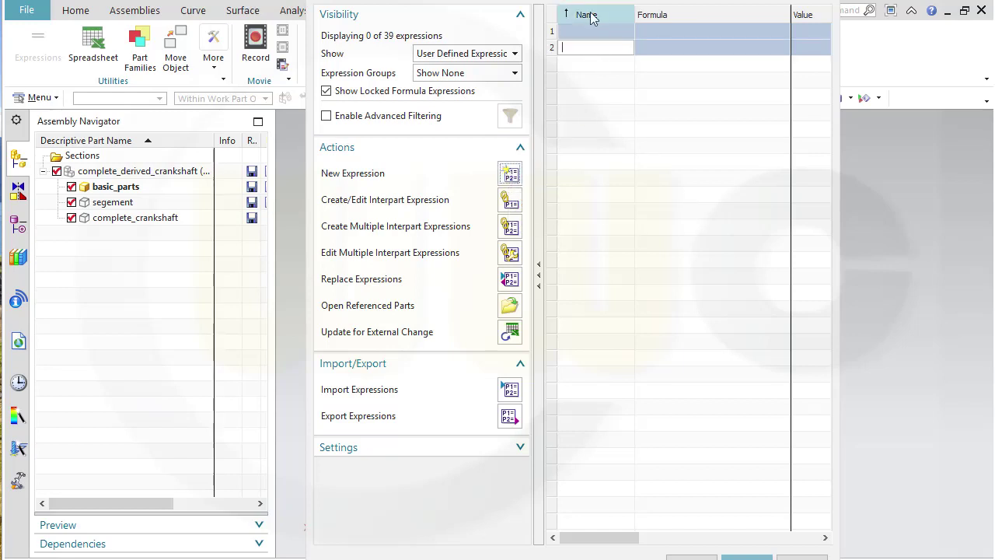
click(591, 32)
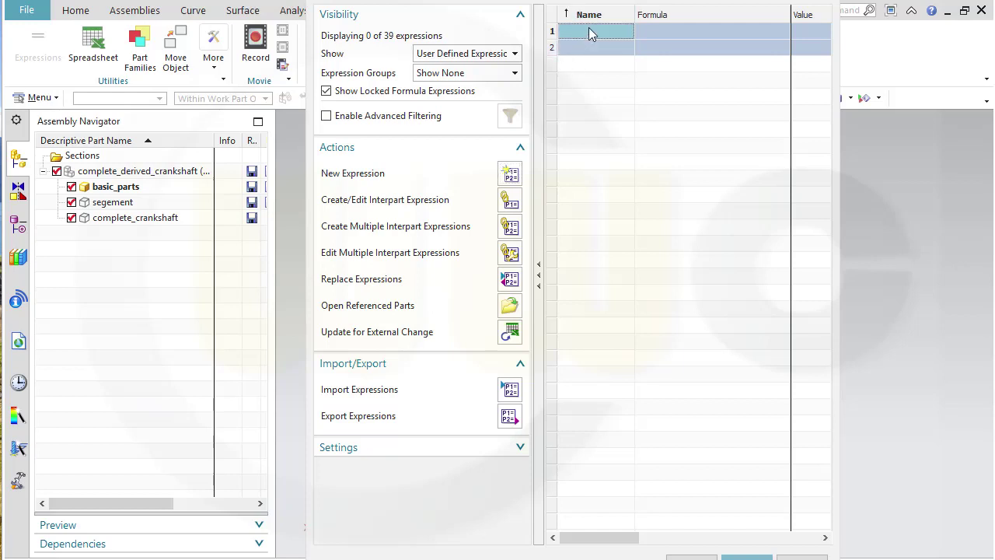
text(i)
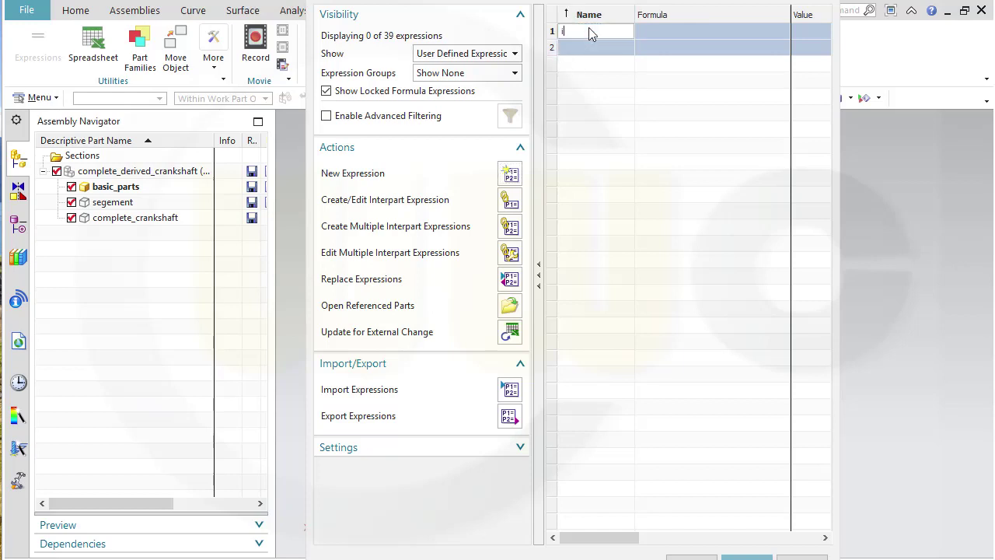
text(m)
key(BackSpace)
key(BackSpace)
text(cw_width)
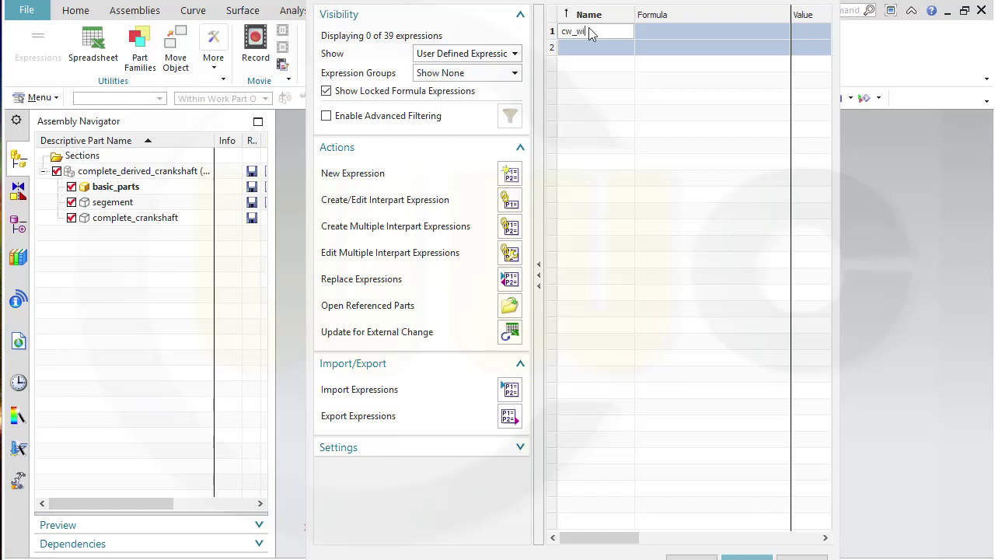
key(Tab)
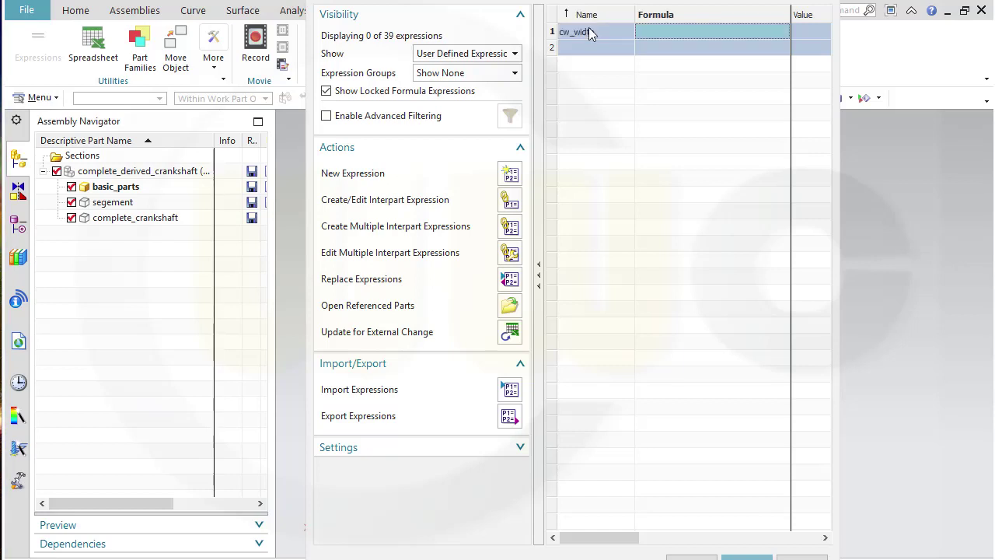
text(20)
key(Return)
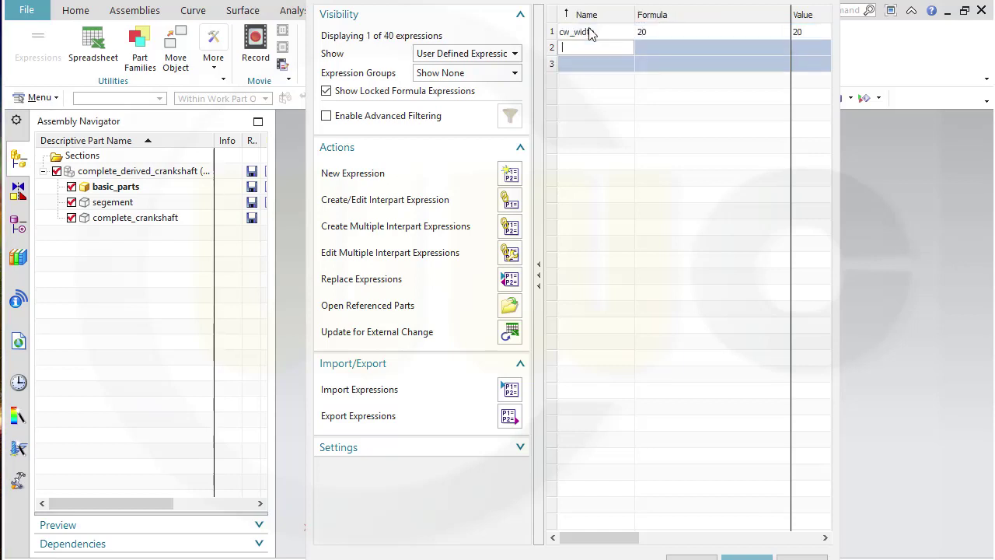
- Add a user-defined expression named imbj_length with the formula 40
text(imbj_lengthn)
key(Tab)
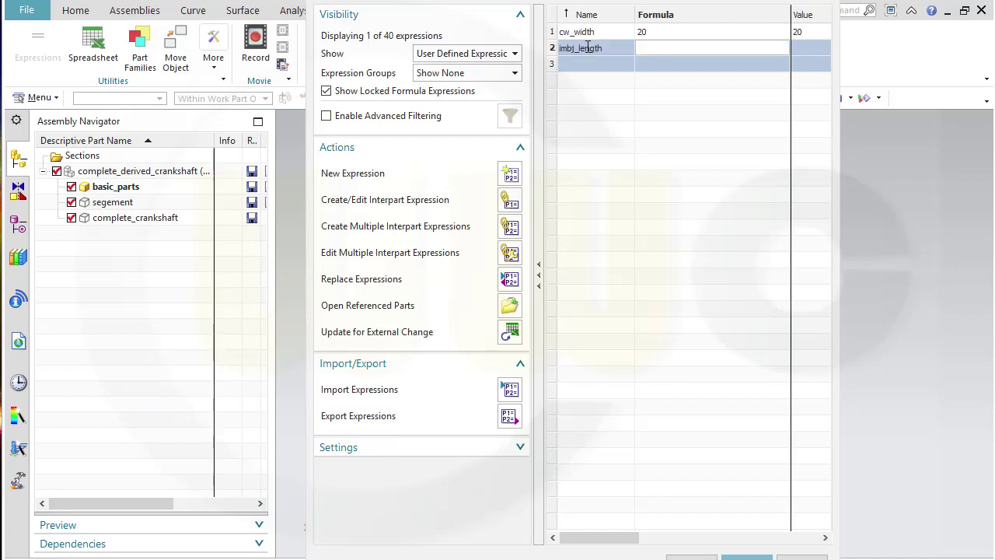
text(40)
key(Return)
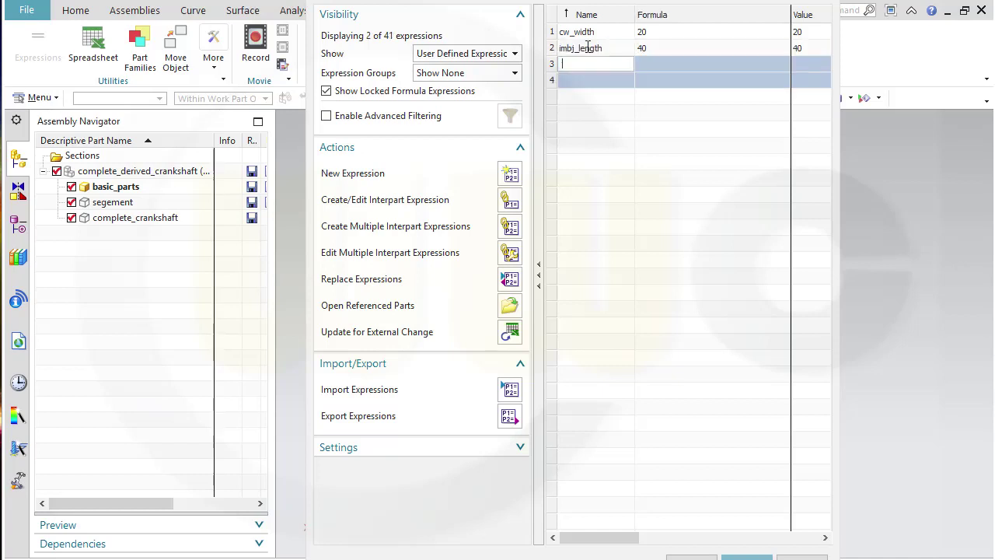
- Add a user-defined expression named crj_lentgh with the formula 40
text(crj_lentgh)
key(Tab)
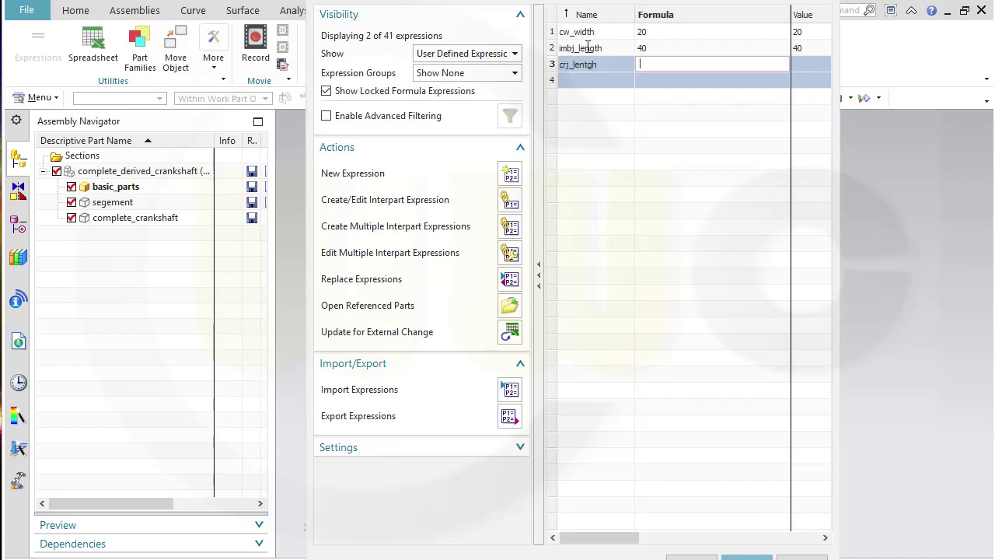
text(40)
key(Return)
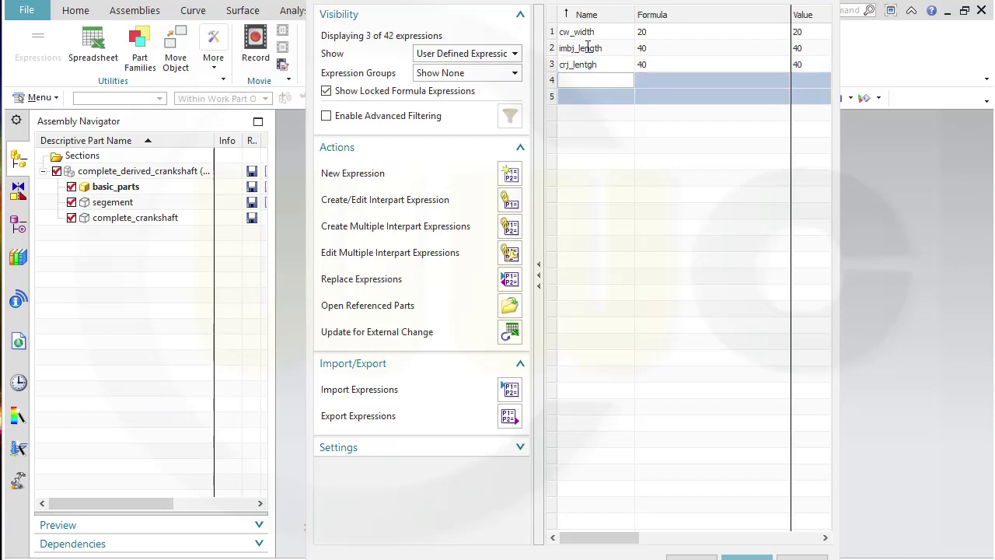
- Add an expression named segement_length with the formula 2*cw_width+imbj_length+cry_length
text(segement_length)
key(Tab)
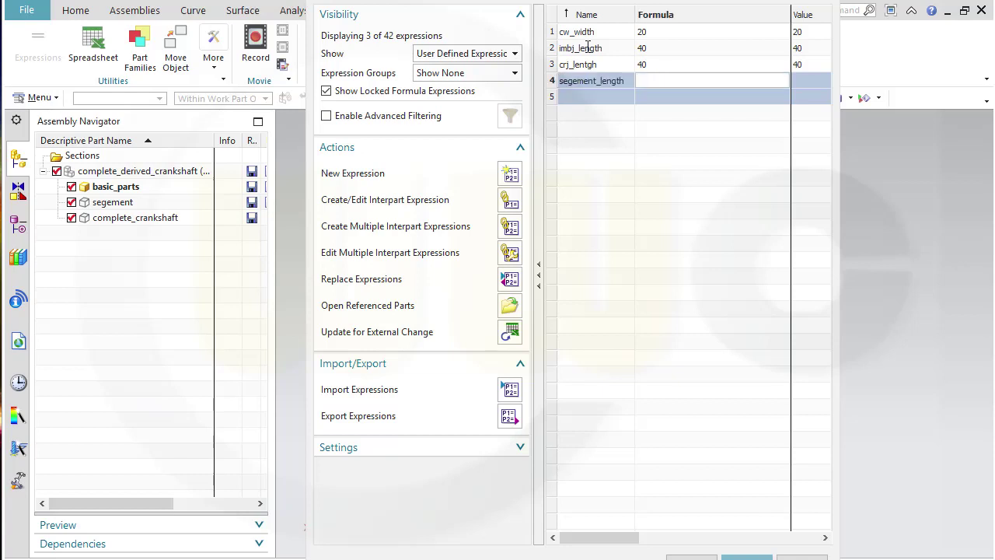
text(cw)
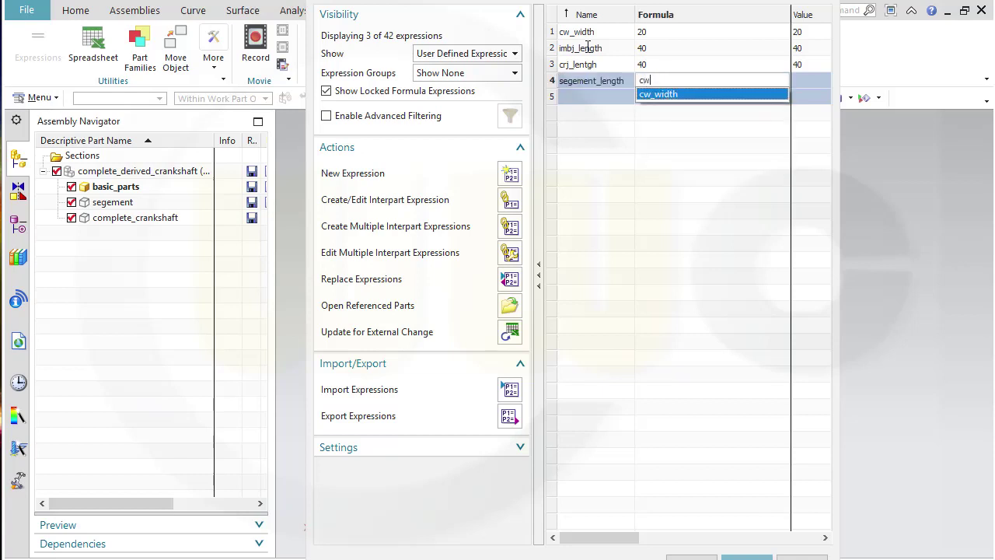
text(_wid)
key(Return)
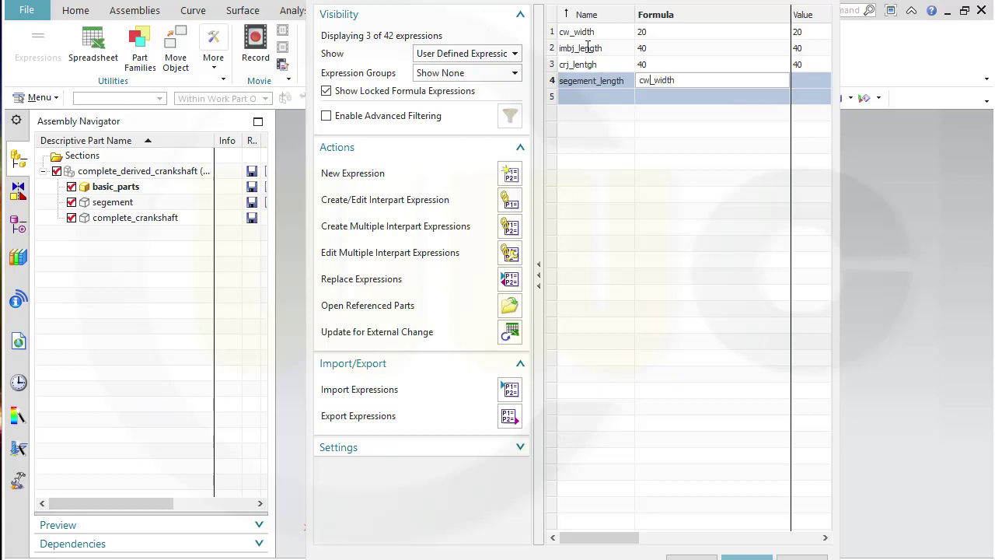
text(2*cw_width+im)
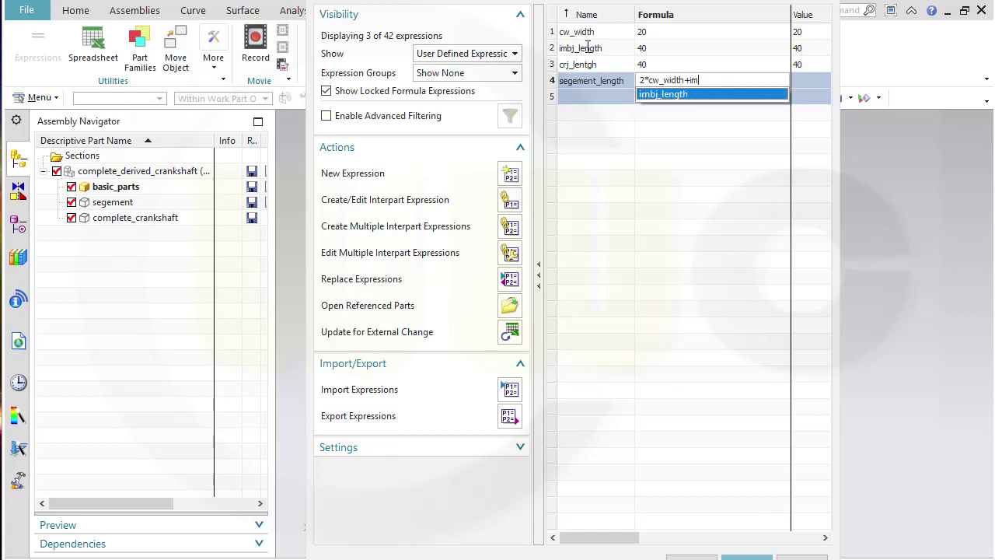
text(bj_length)
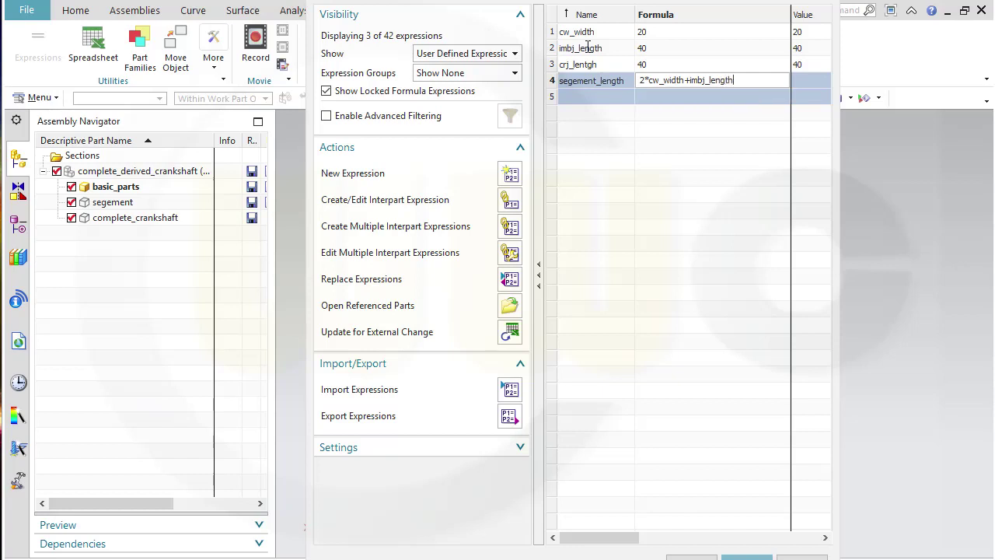
text(+)
text(cr)
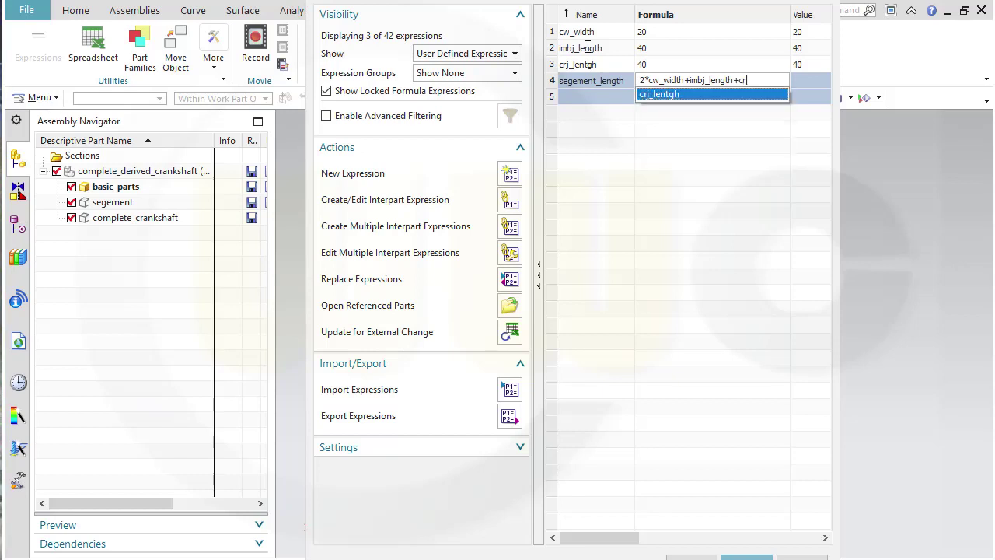
text(y_length)
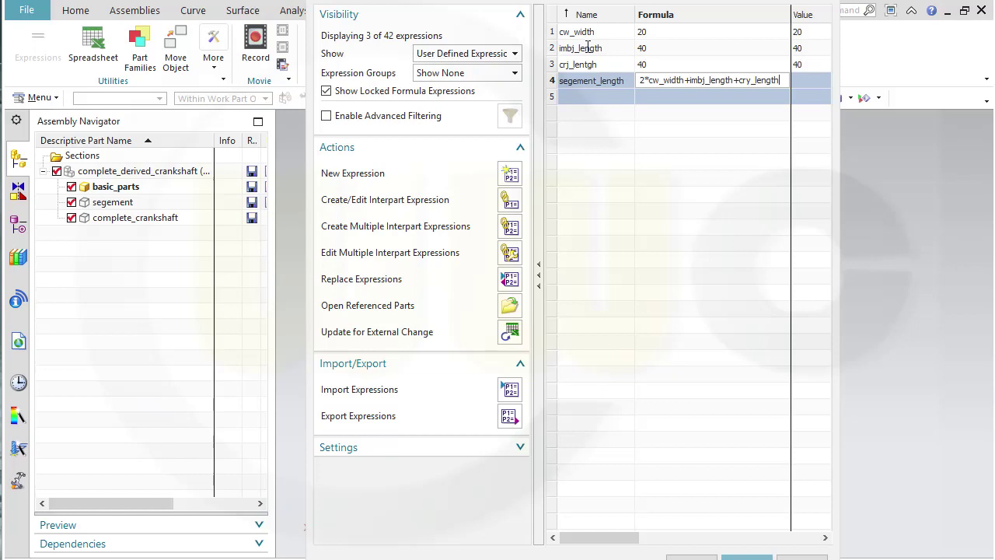
key(Return)
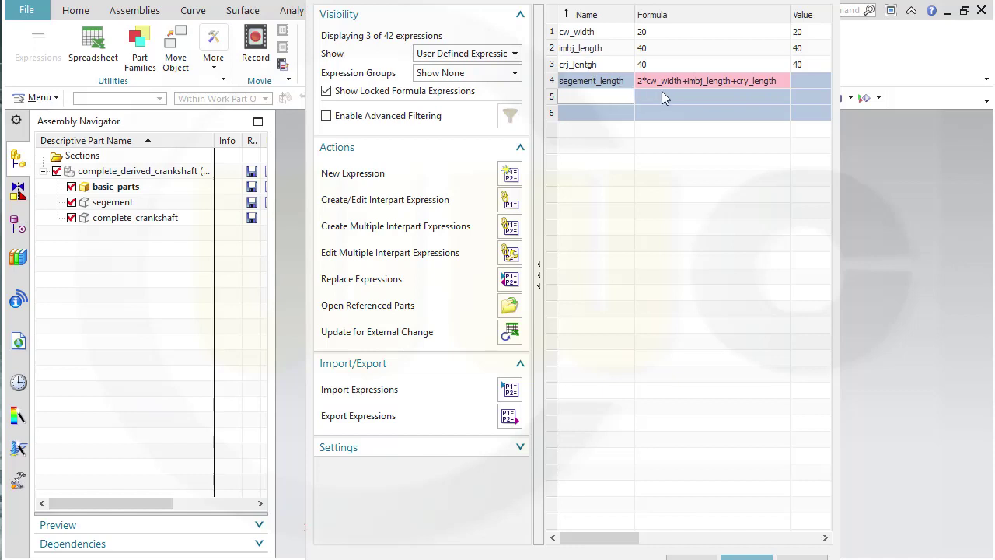
- Correct the segement_length formula to 2*cw_width+imbj_length+crj_length
mouse_move(664, 88)
click(753, 84)
click(753, 83)
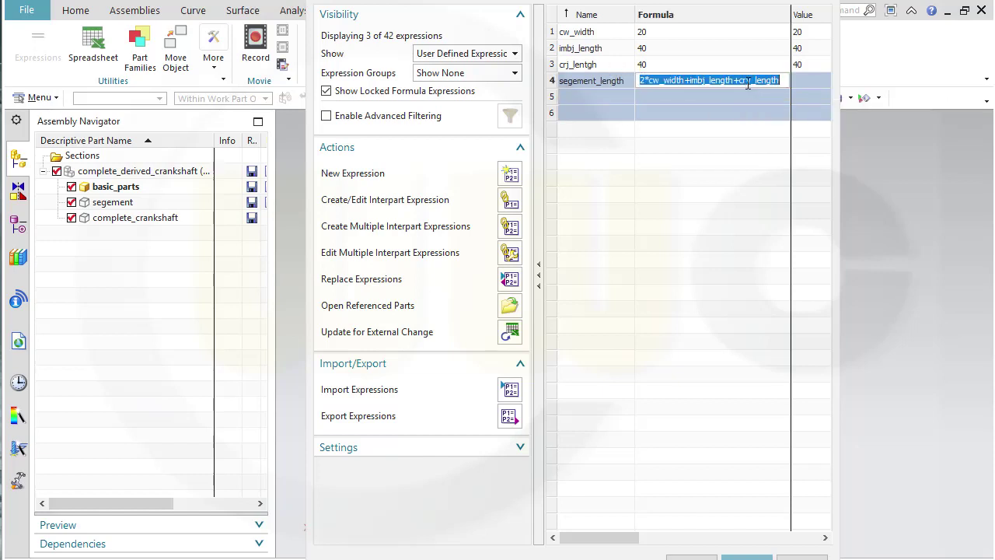
click(752, 81)
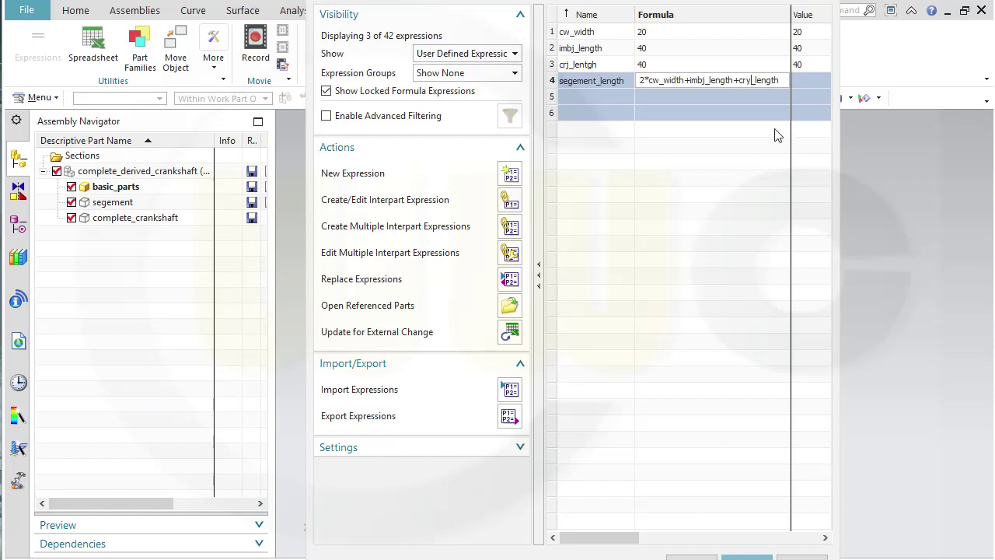
key(BackSpace)
text(j)
key(Return)
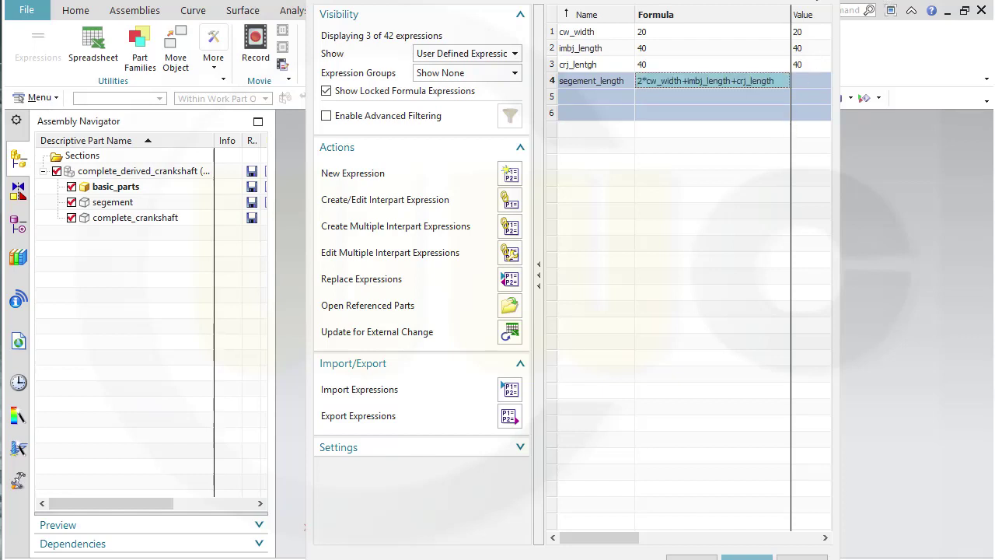
- Reposition the Expressions dialog to show more columns and rename the segement_length expression as segment_length
drag(887, 2, 886, 10)
drag(544, 2, 448, 0)
drag(743, 218, 897, 233)
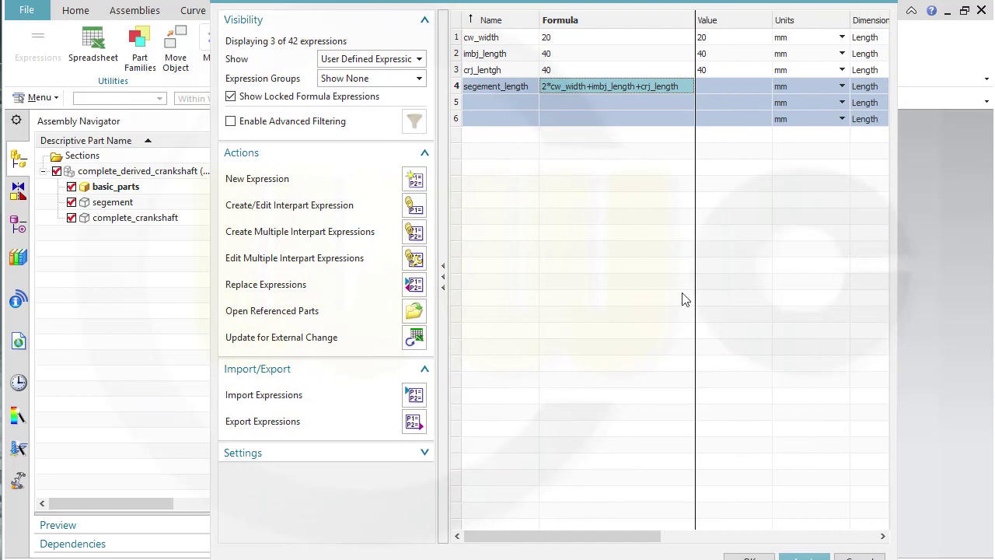
click(481, 88)
click(481, 88)
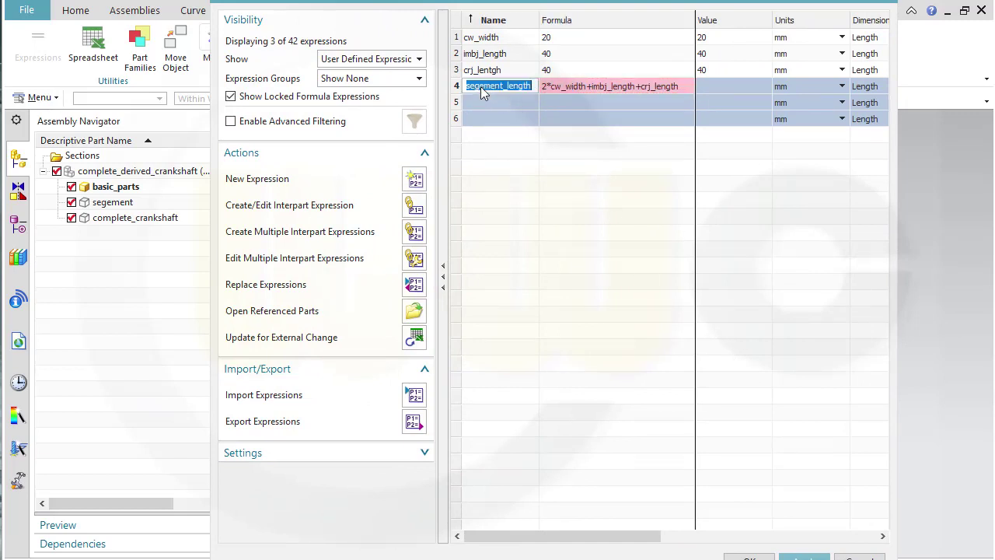
click(482, 87)
key(BackSpace)
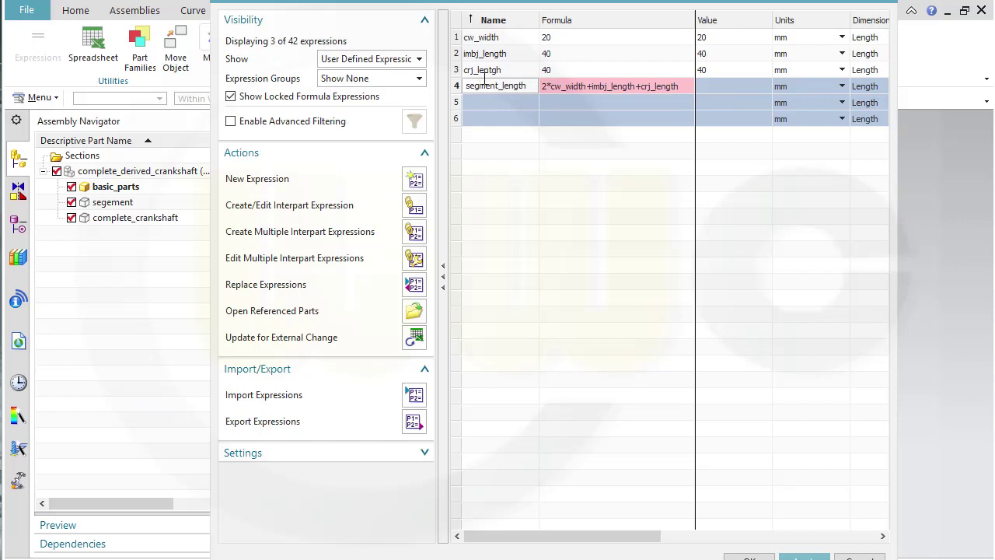
key(Return)
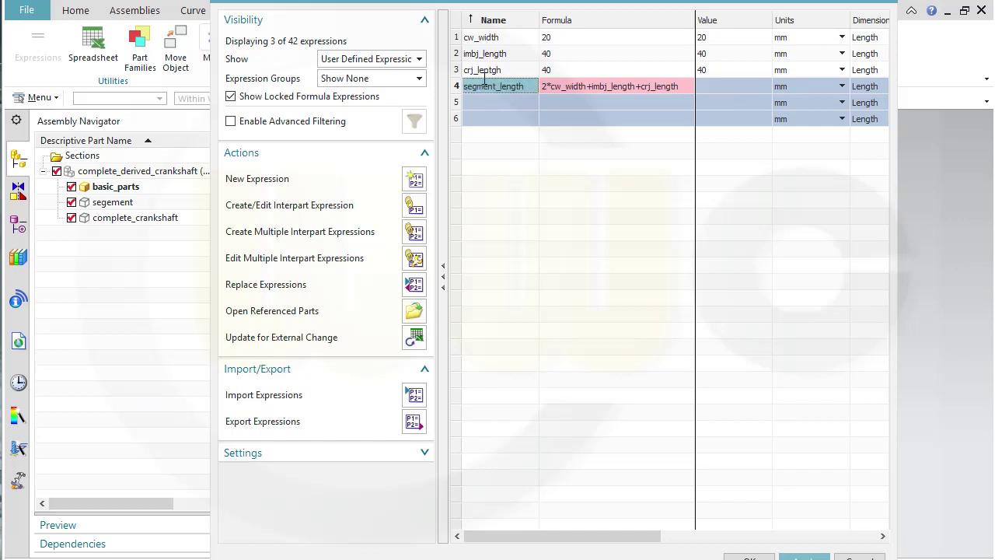
- Rename the crj_lentgh expression as crj_length to match the name used in the segment_length formula
click(584, 87)
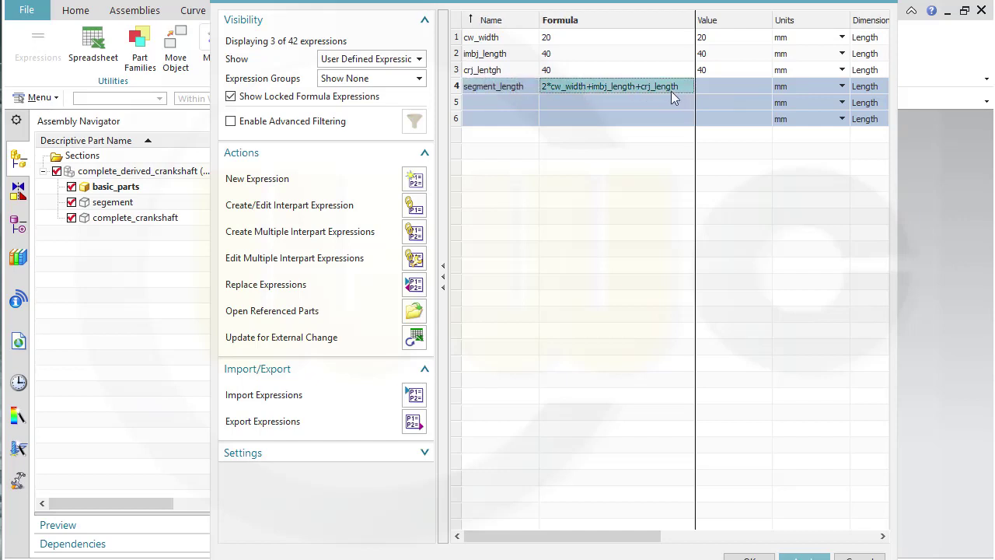
click(494, 74)
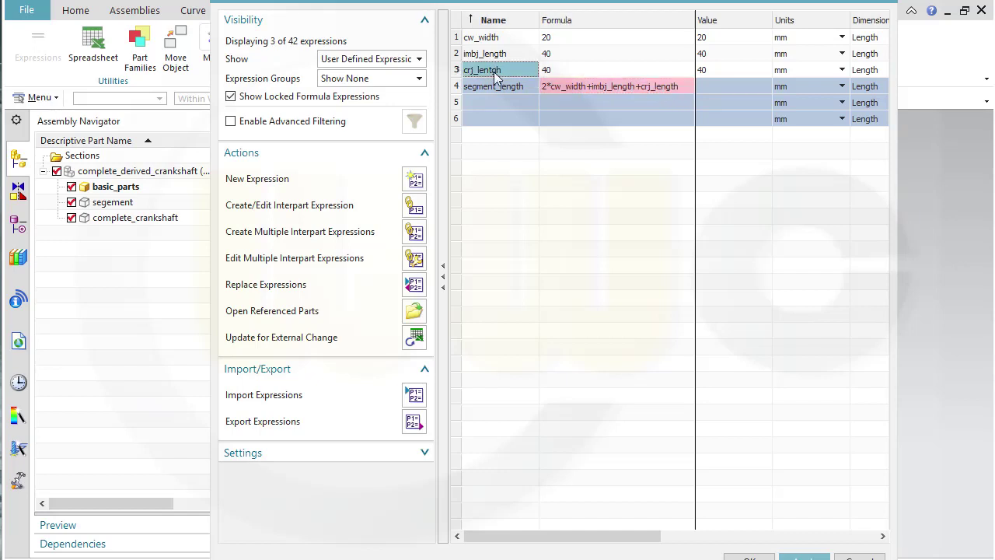
click(495, 73)
key(End)
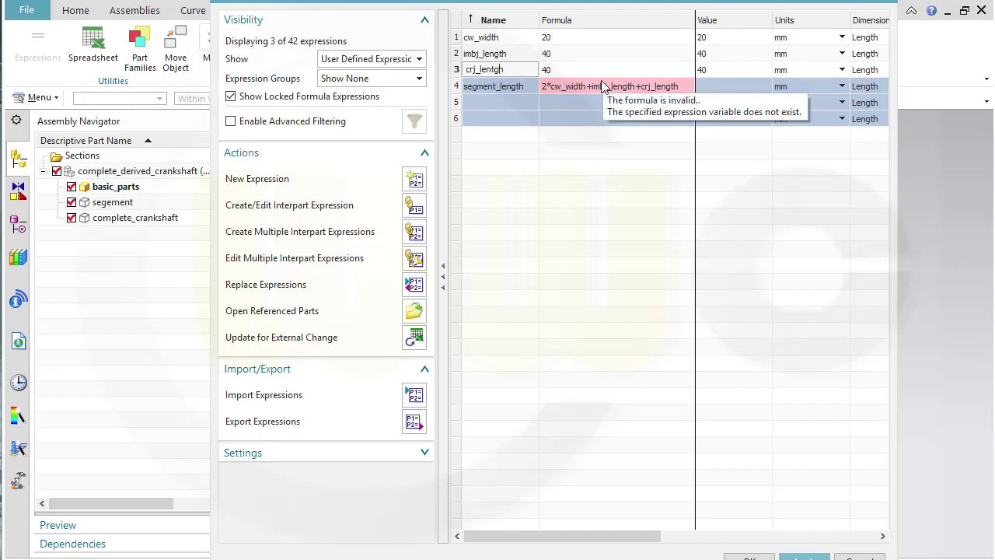
key(BackSpace)
text(g)
key(Return)
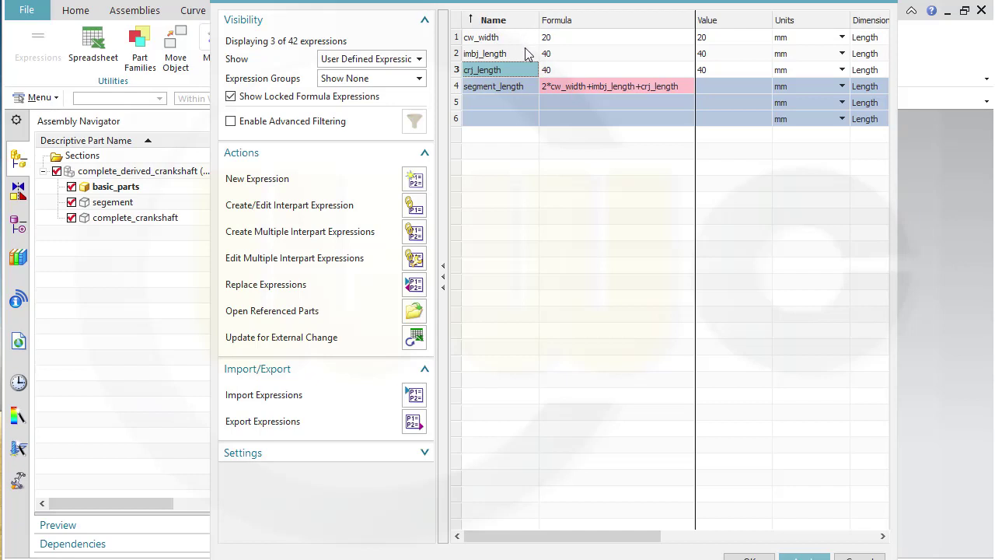
- Re-enter the segment_length formula as 2*cw_width+imbj_length+crj_length, then apply the expressions and finish editing them
click(516, 86)
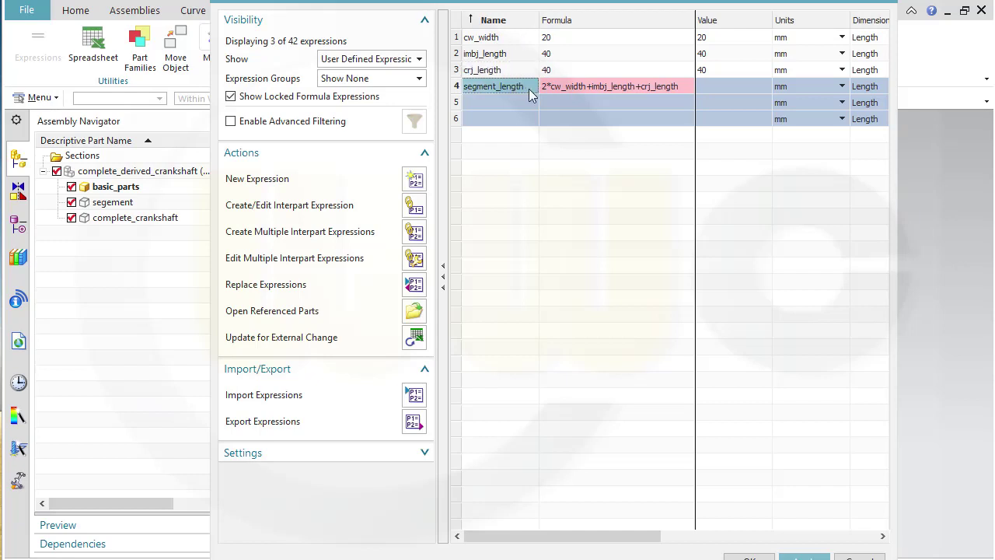
click(575, 86)
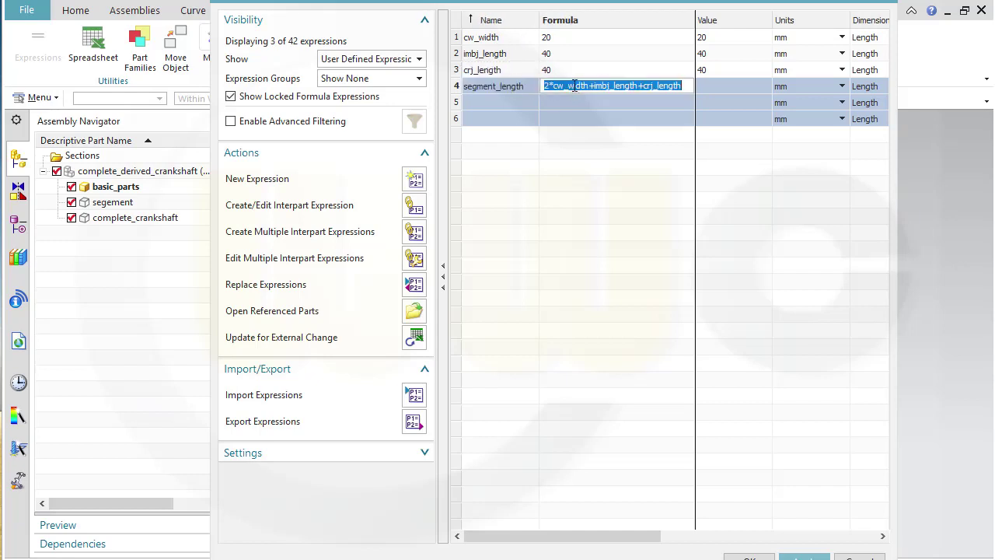
key(Return)
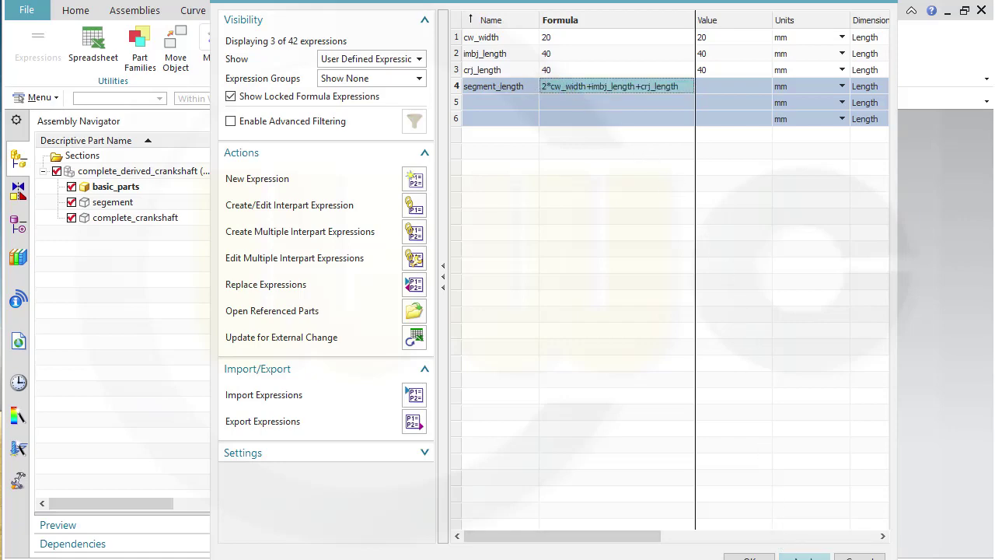
click(786, 553)
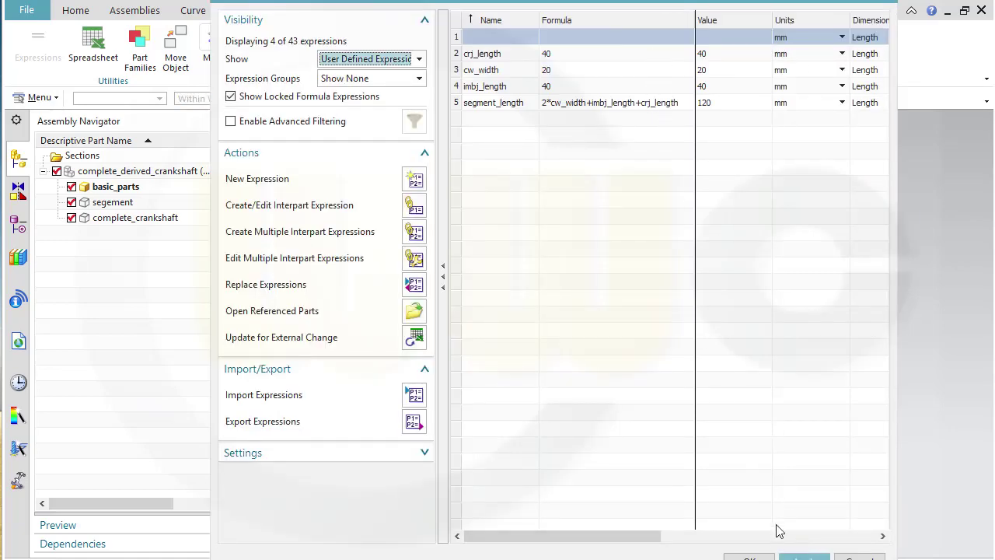
click(750, 554)
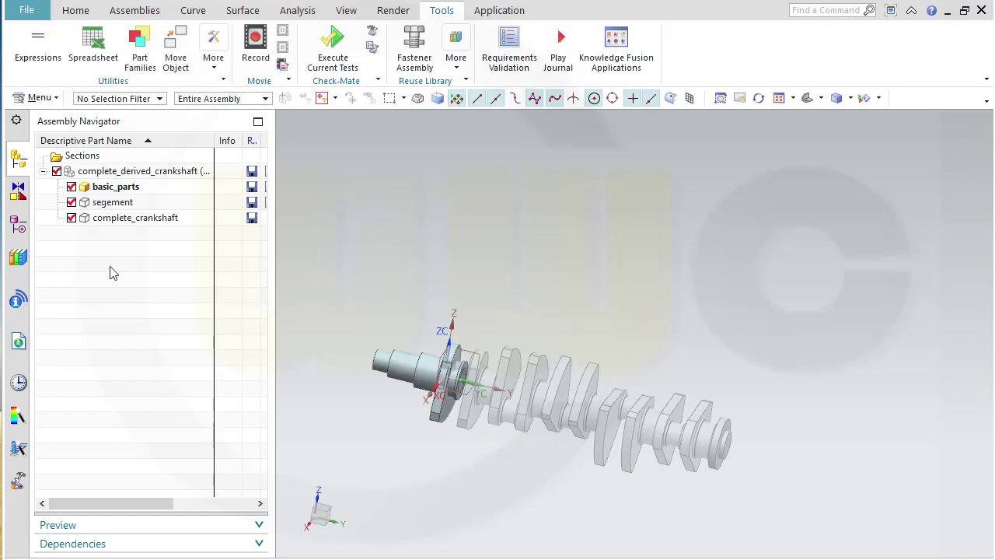
- List the features of basic_parts in timestamp order
click(19, 227)
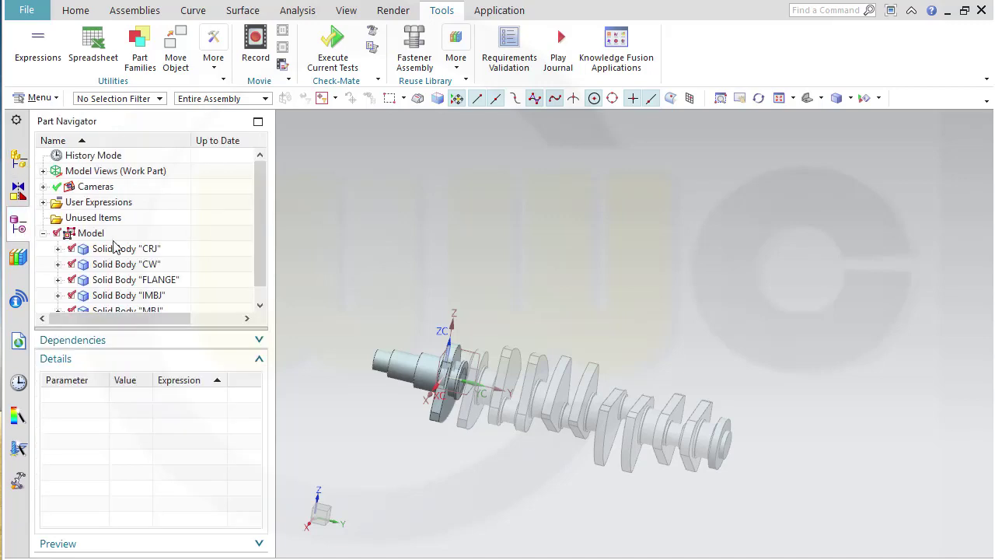
right_click(101, 139)
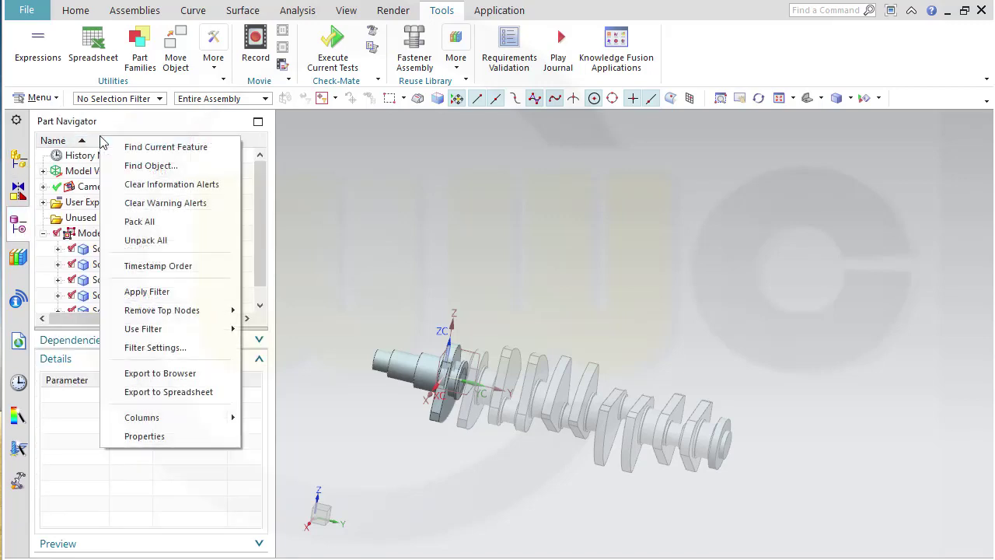
click(171, 267)
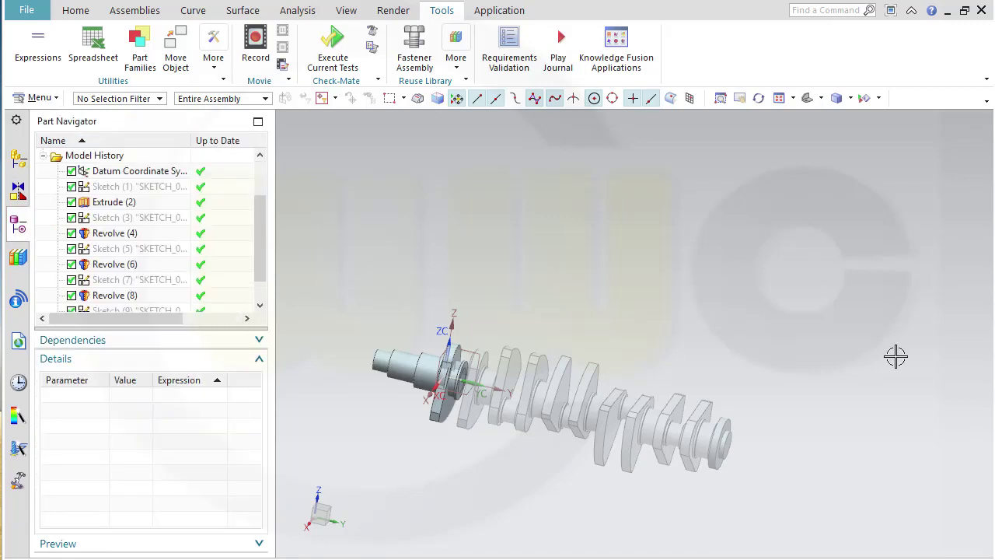
- Set the end limit of Extrude (2), the counterweight, to the expression cw_width
click(109, 204)
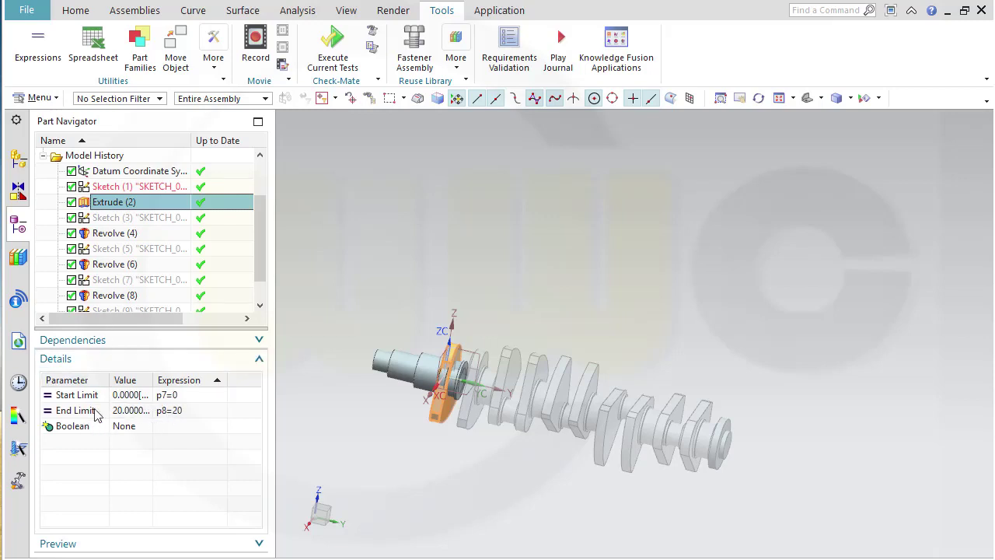
double_click(177, 413)
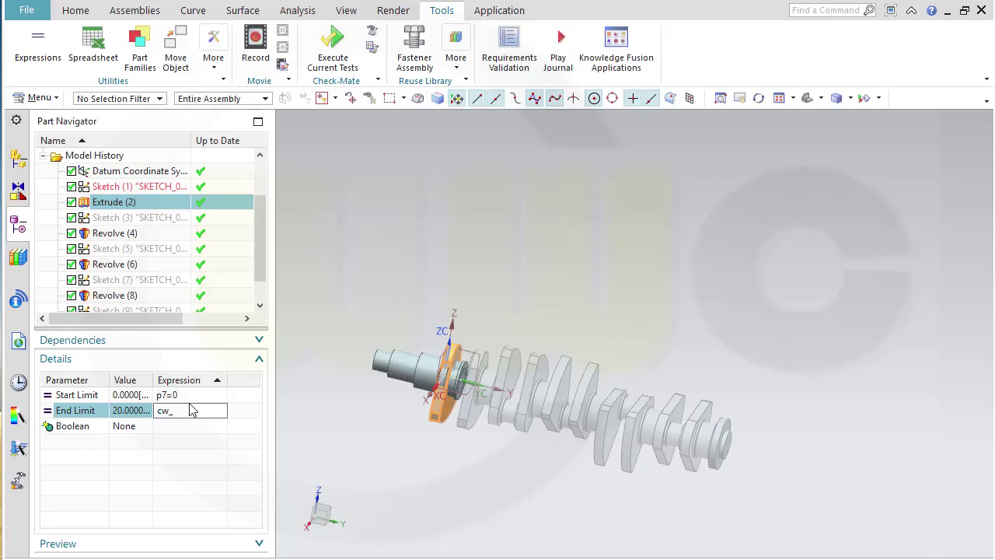
text(cw_width)
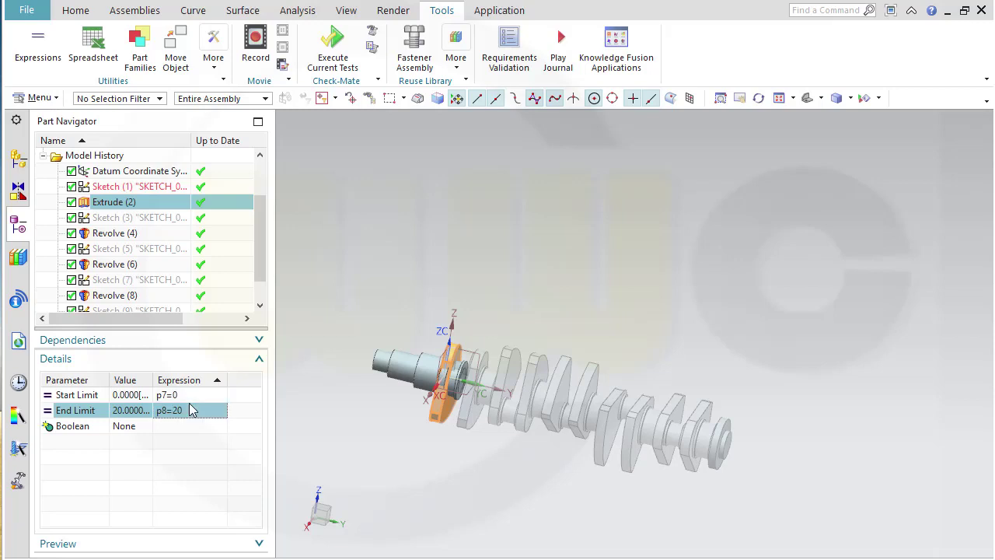
key(Return)
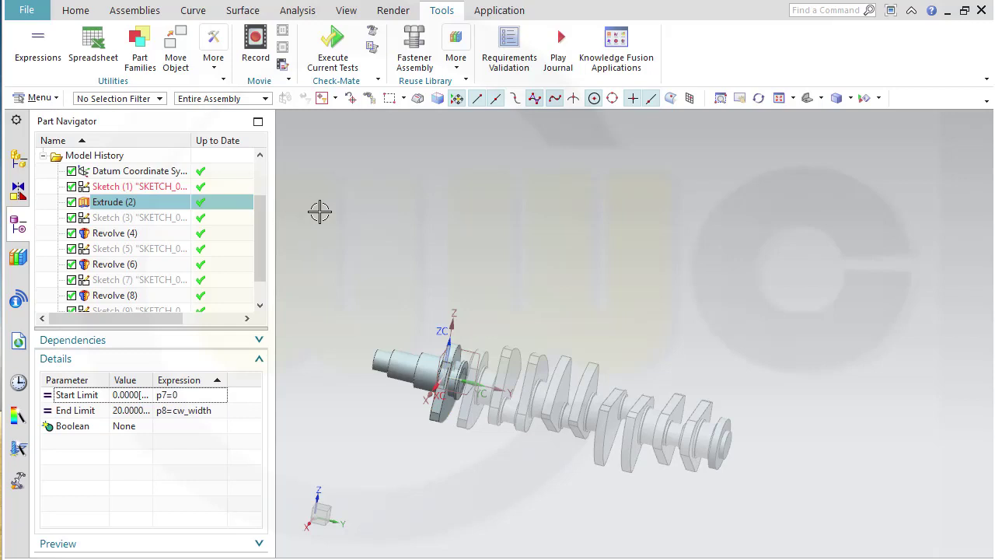
- Set the p11 perpendicular dimension of Sketch (3) to the expression imbj_length
click(126, 218)
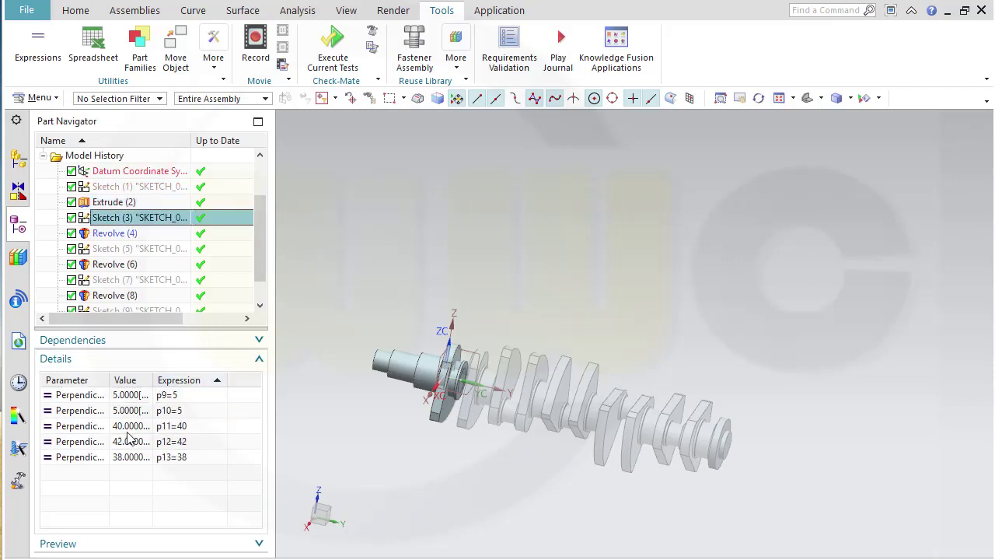
double_click(182, 429)
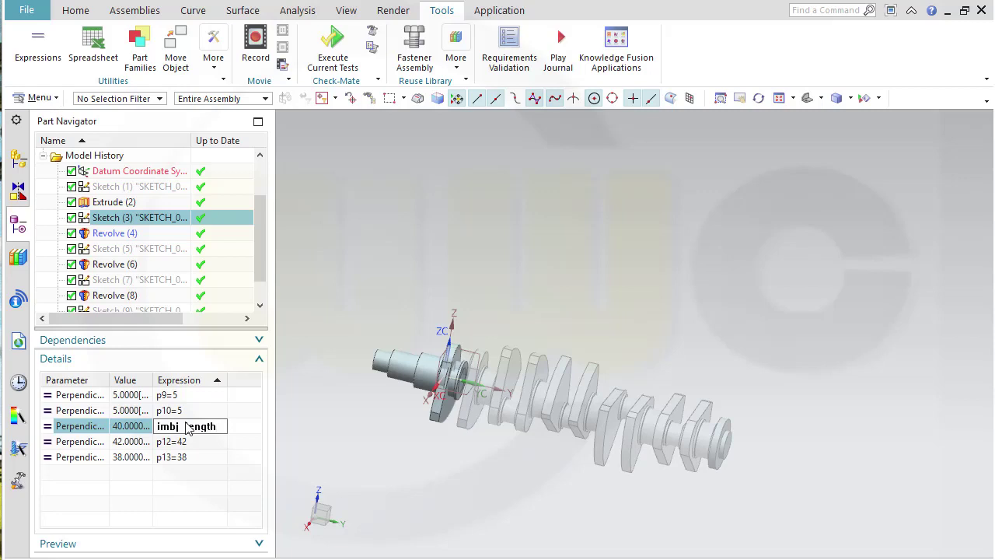
key(Return)
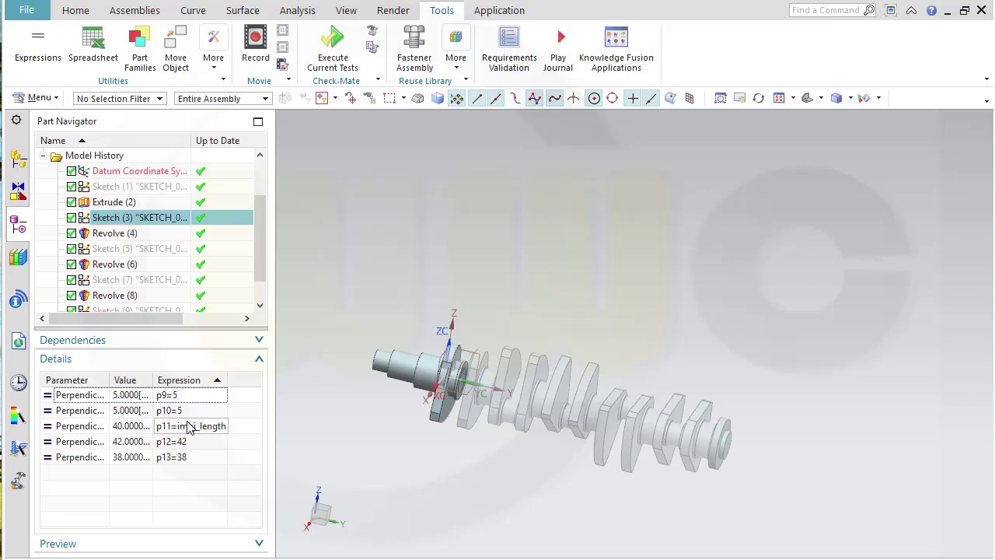
- Set the p20 perpendicular dimension of Sketch (5) to the expression crj_length
click(122, 249)
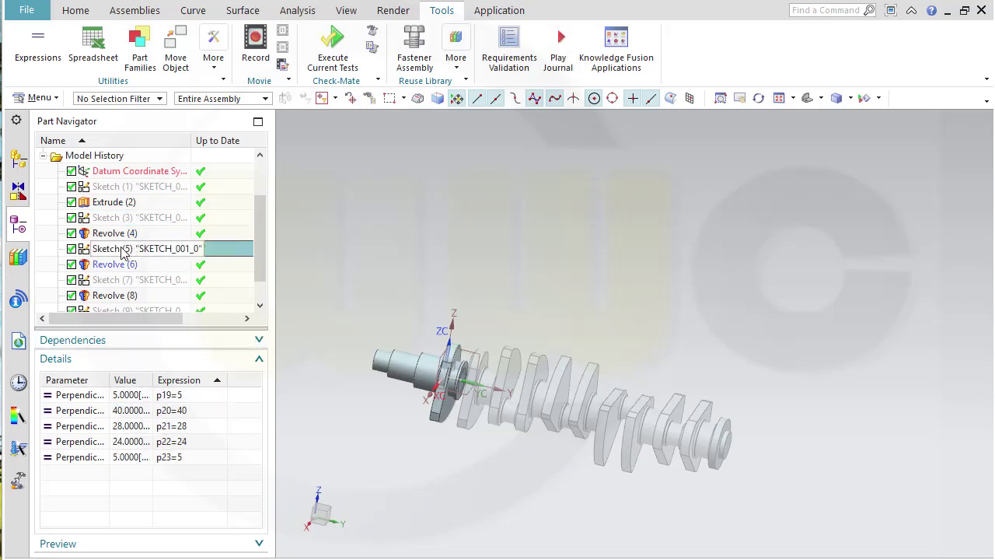
double_click(204, 416)
drag(204, 416, 159, 411)
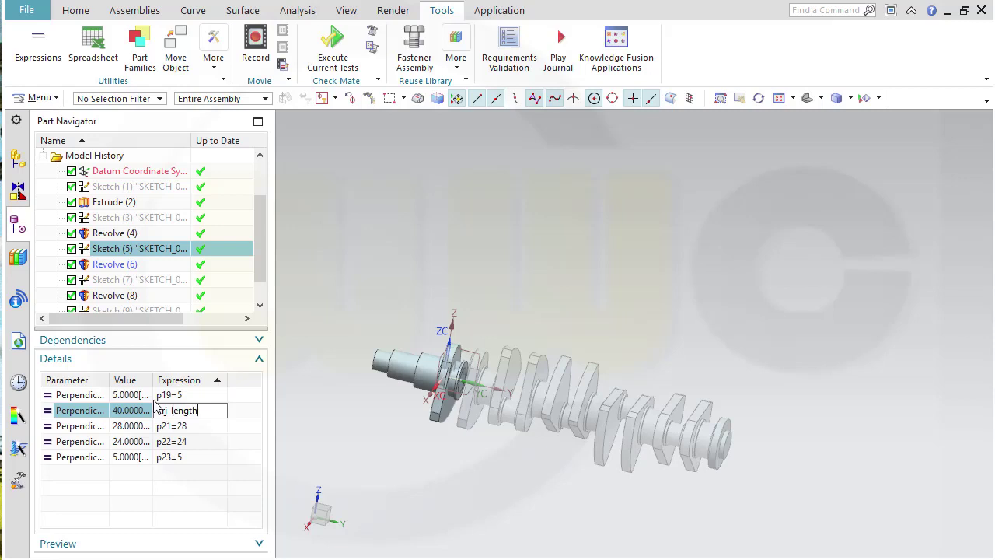
key(Return)
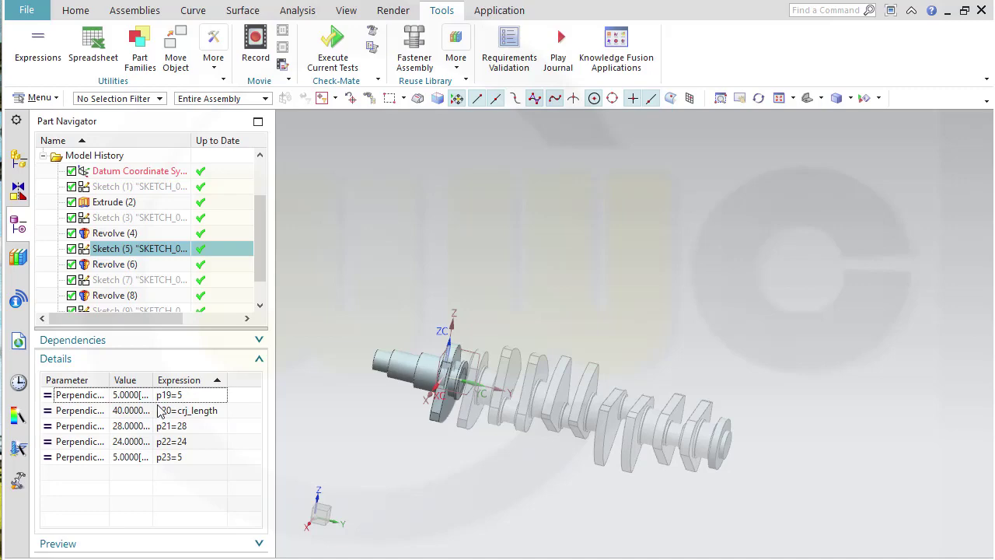
- Open Sketch (5) to check its crj_length dimension, leave it, and review the parameters of Sketch (9)
double_click(101, 250)
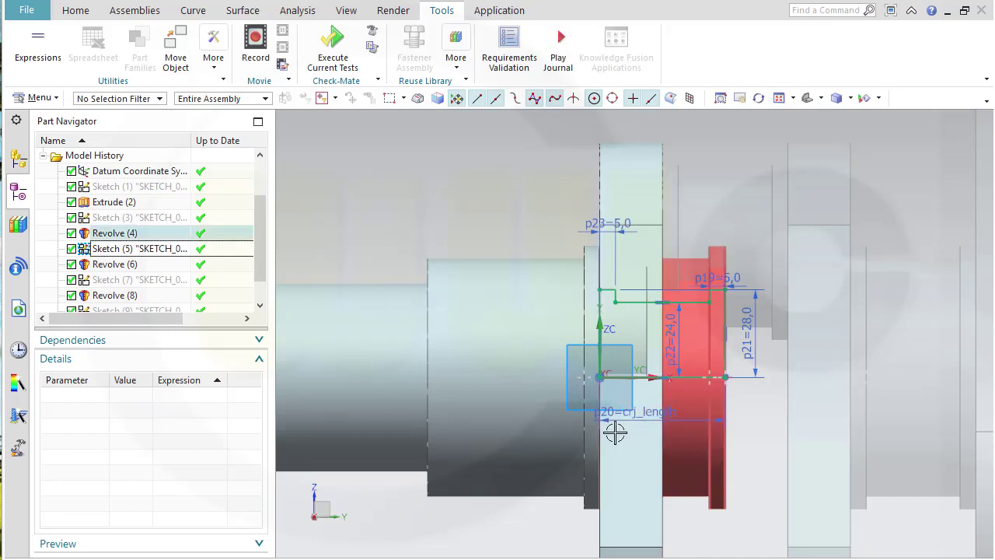
click(76, 10)
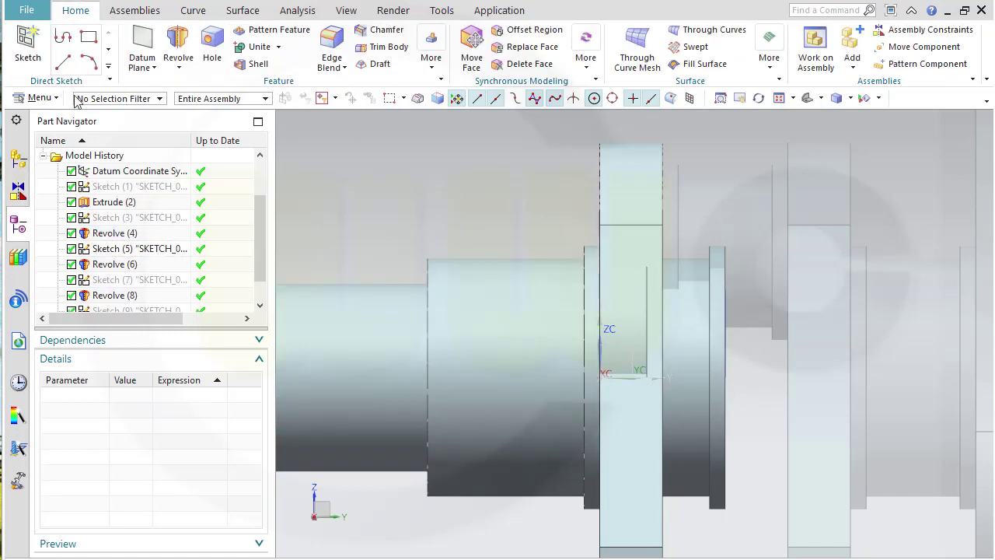
key(Home)
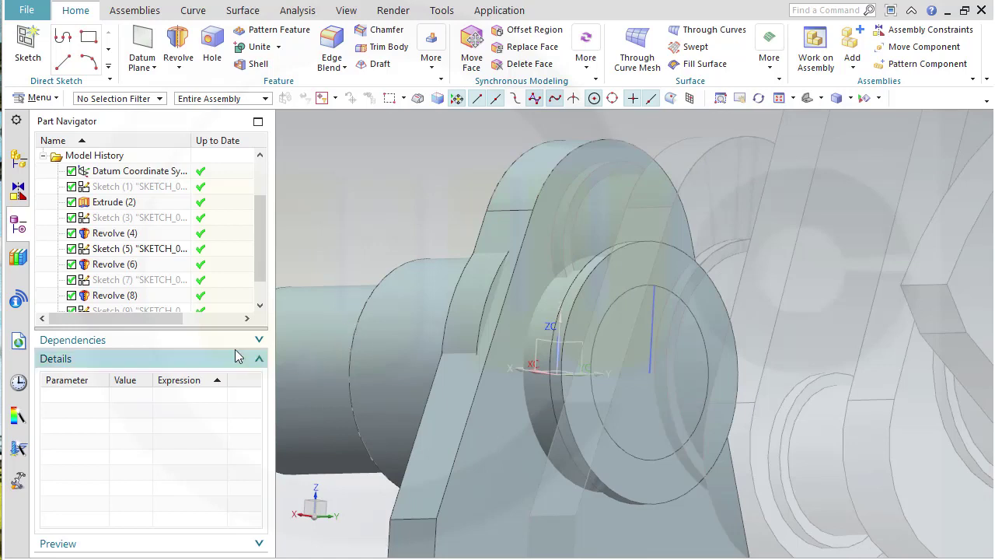
drag(256, 252, 260, 294)
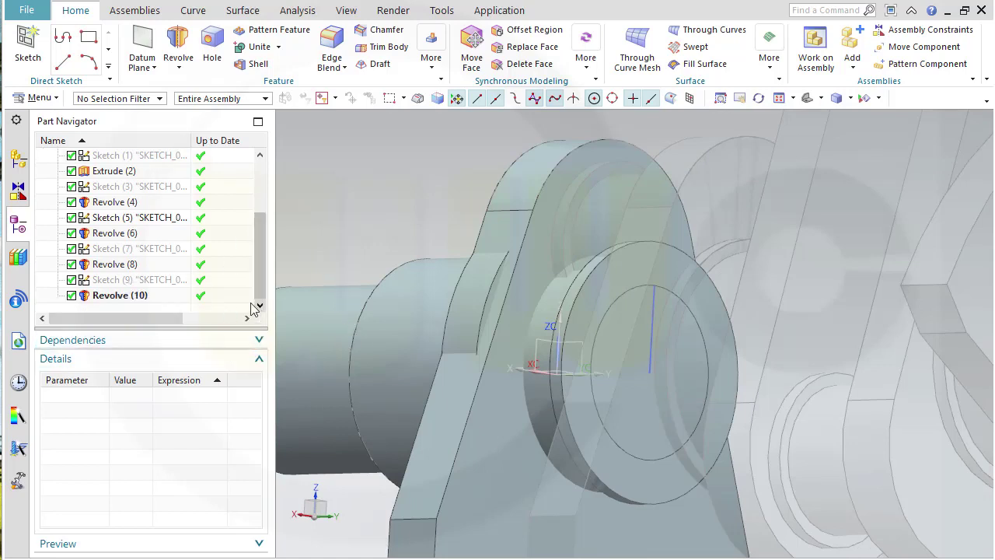
click(123, 280)
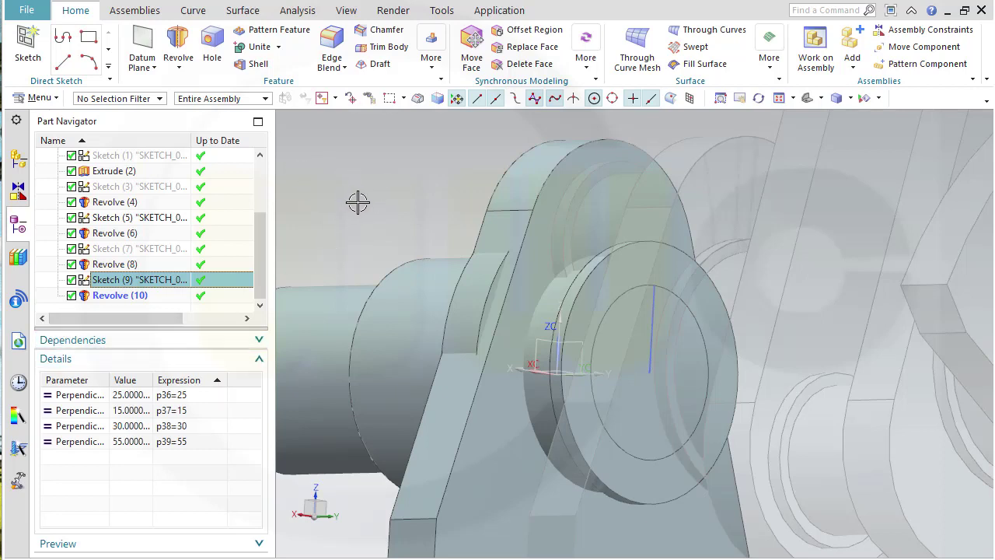
- Make the segement component the work part and inspect its geometry within the whole crankshaft
click(18, 160)
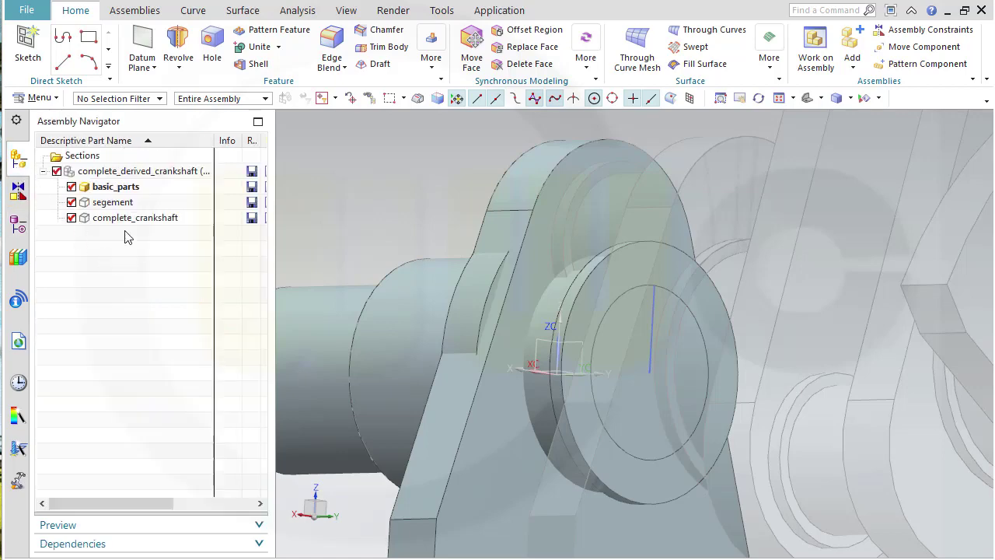
double_click(105, 203)
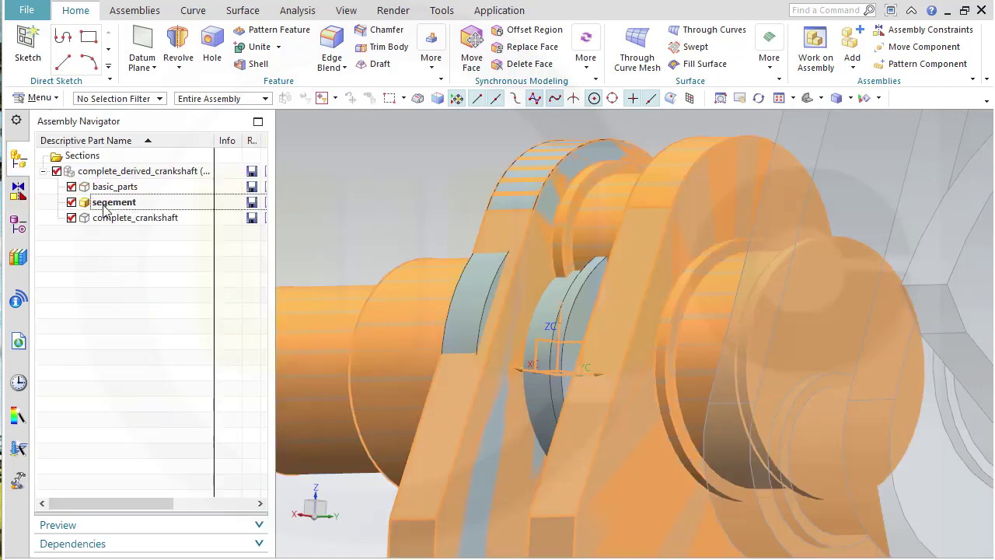
middle_drag(397, 222, 414, 218)
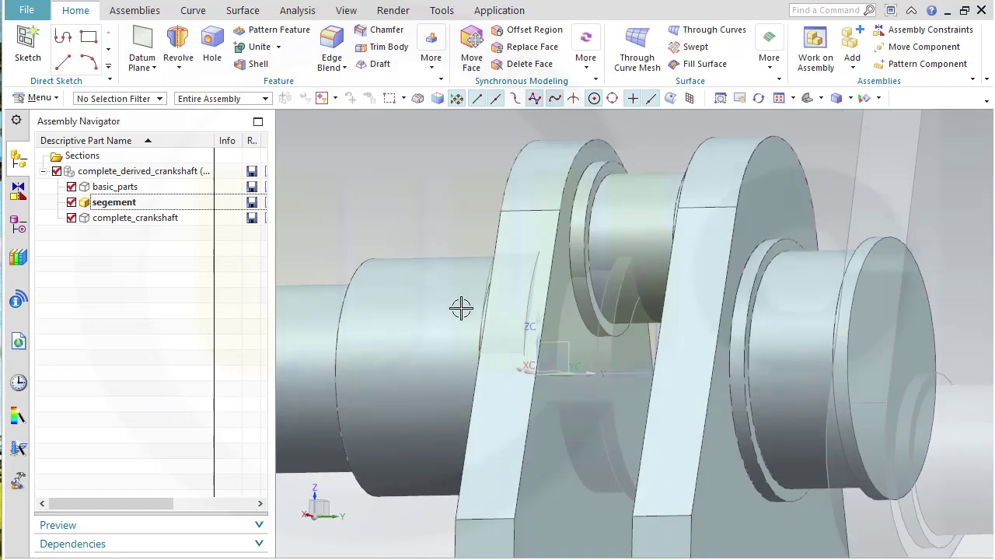
scroll(453, 350, up, 3)
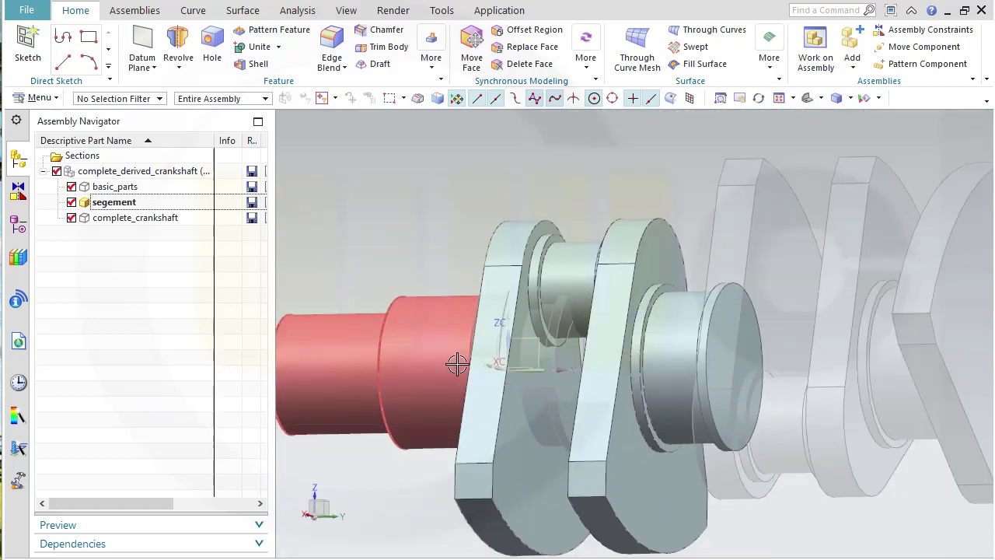
key(F8)
scroll(660, 423, up, 2)
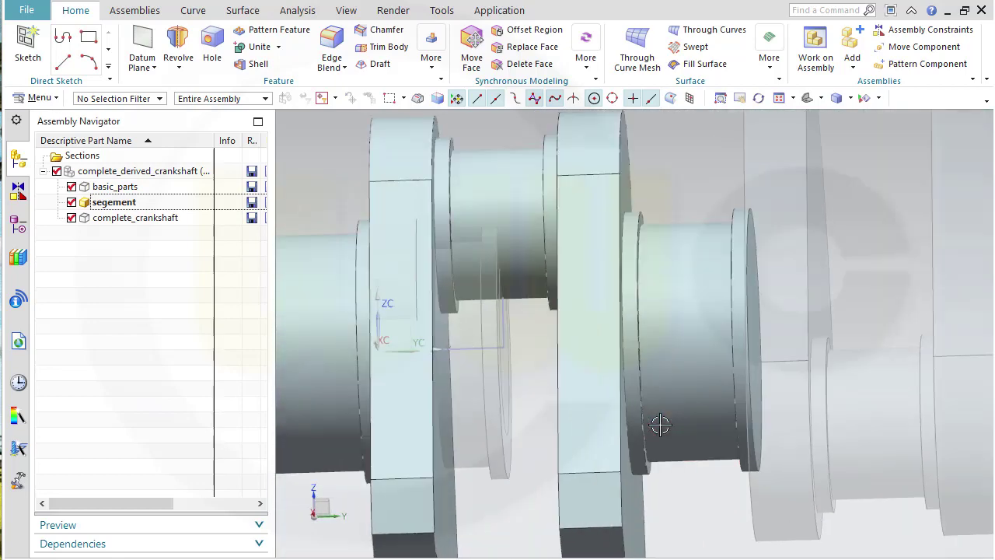
scroll(660, 422, down, 5)
scroll(803, 414, down, 3)
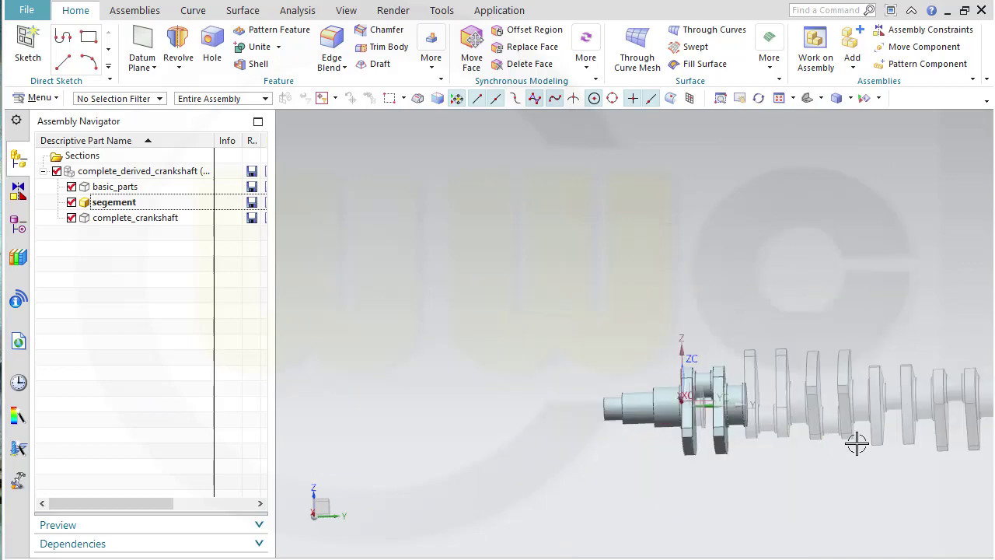
middle_drag(855, 438, 621, 450)
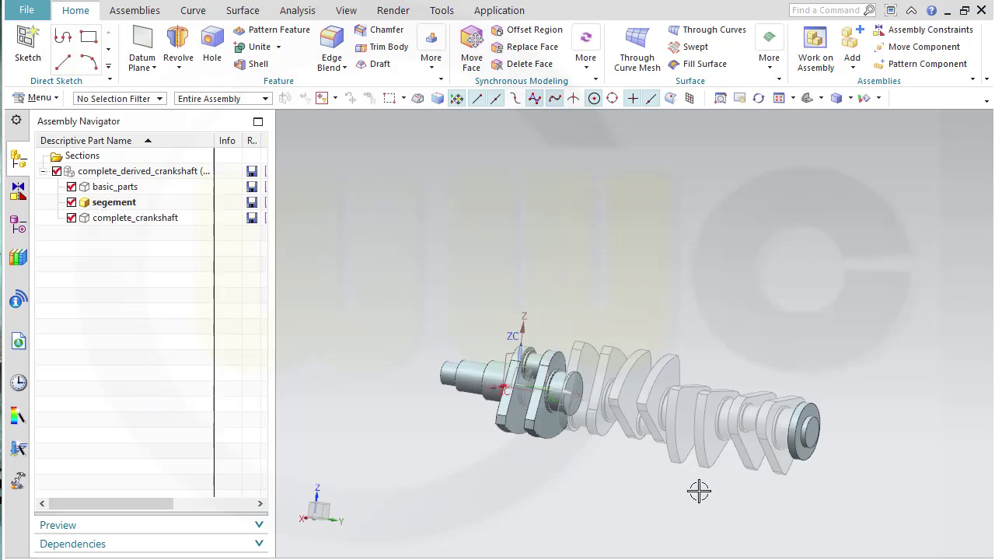
middle_drag(687, 493, 719, 489)
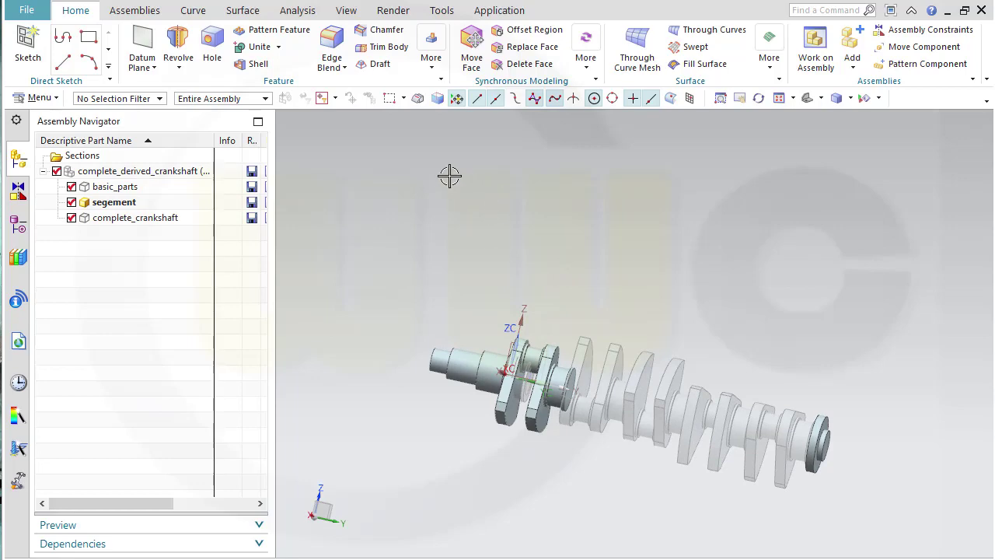
- Link segment_length from basic_parts.prt into segement as an interpart expression and filter the list to Named Expressions
click(440, 12)
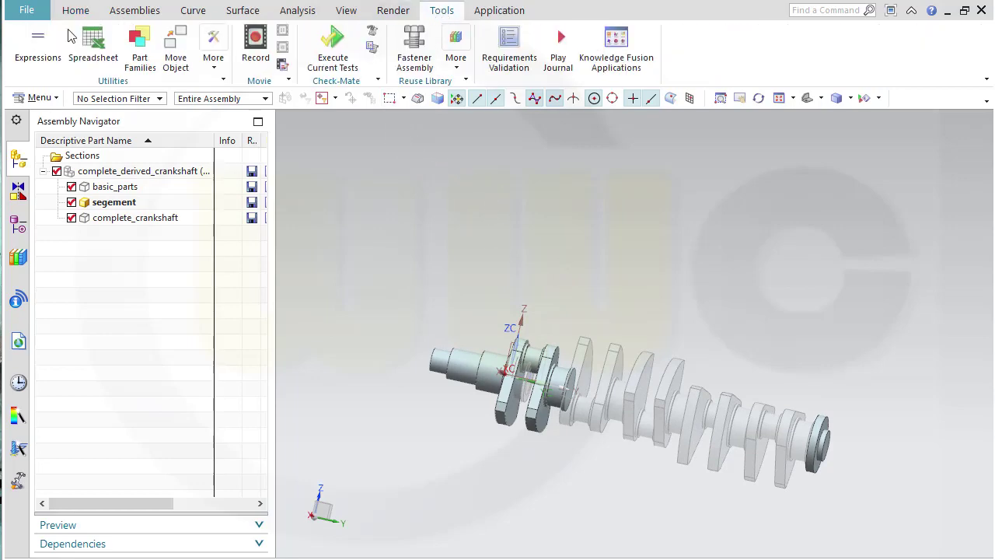
click(41, 50)
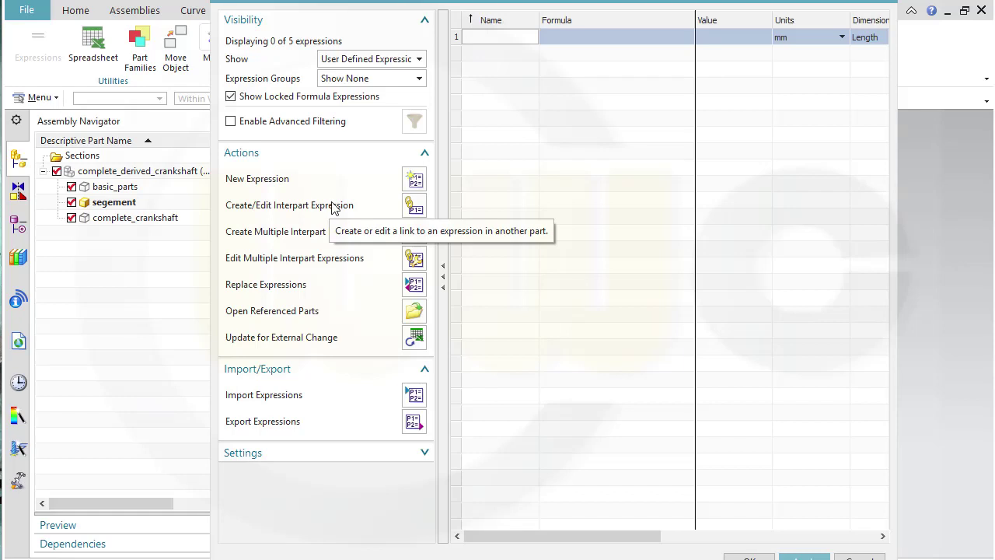
click(414, 206)
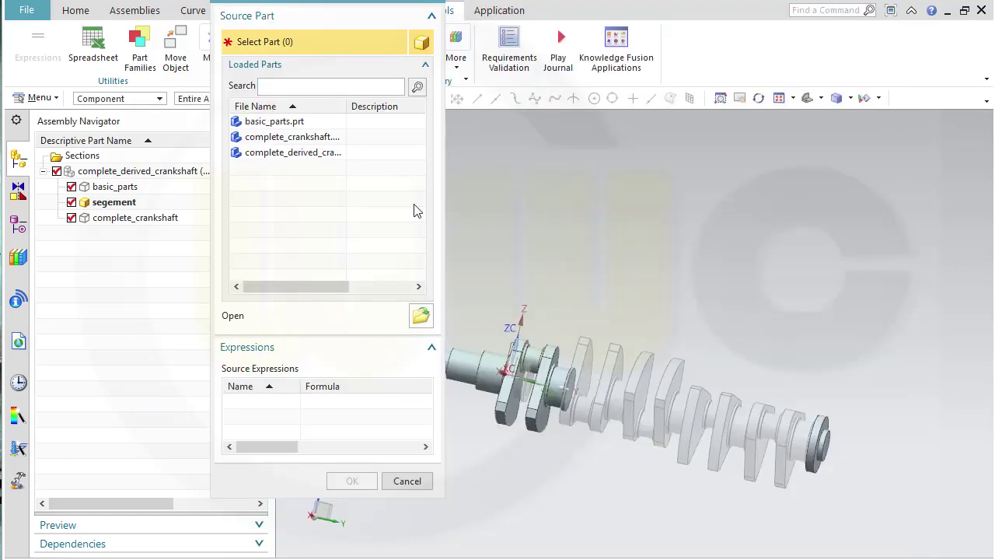
click(293, 125)
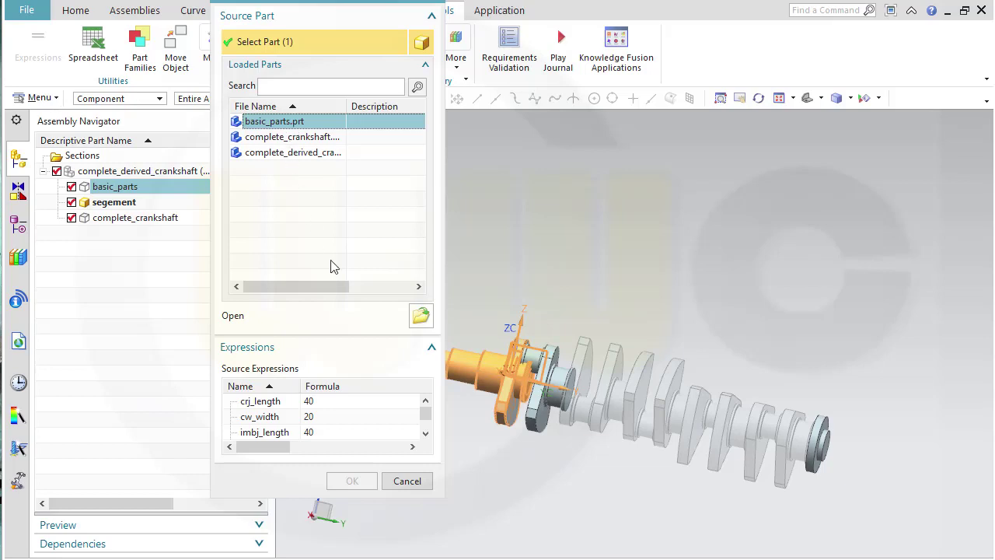
drag(425, 413, 424, 423)
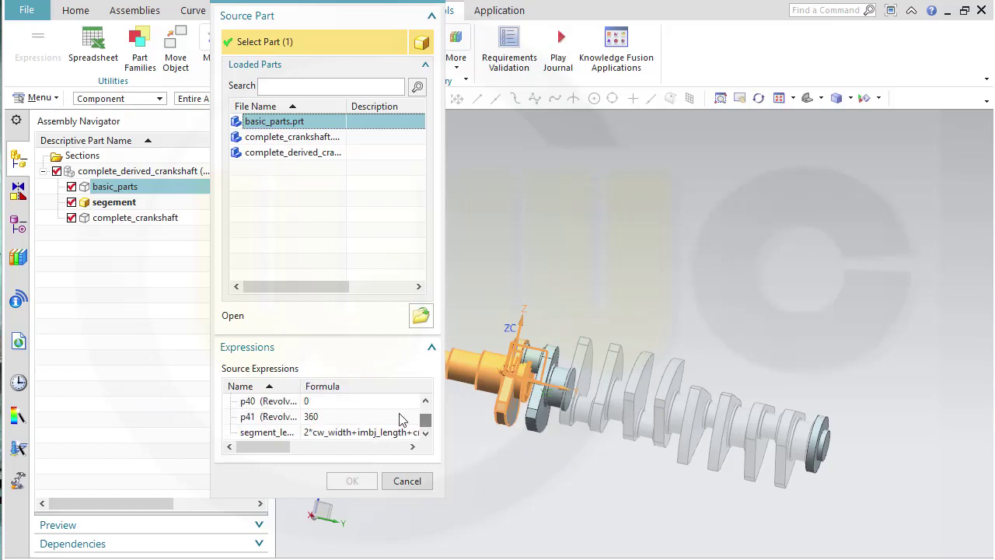
click(290, 433)
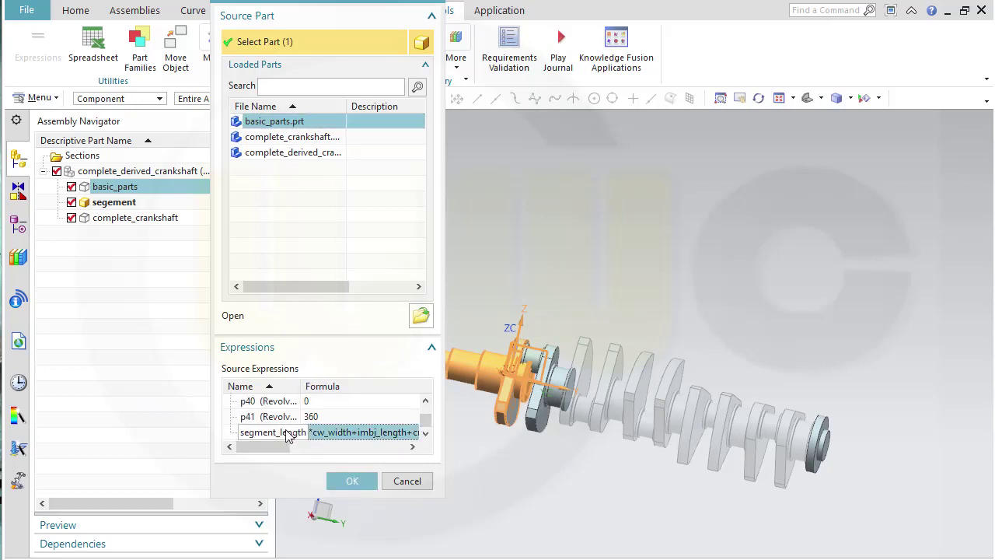
click(351, 480)
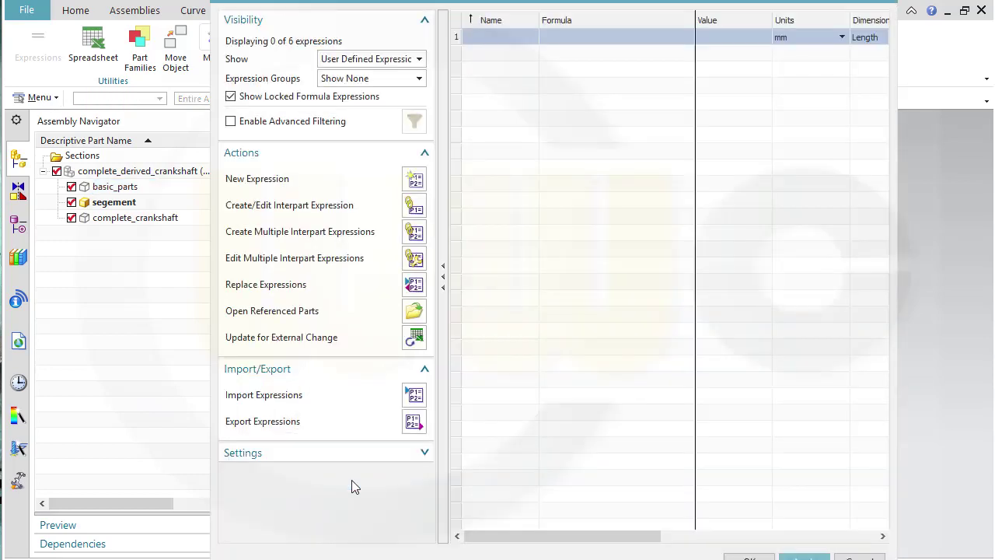
click(420, 60)
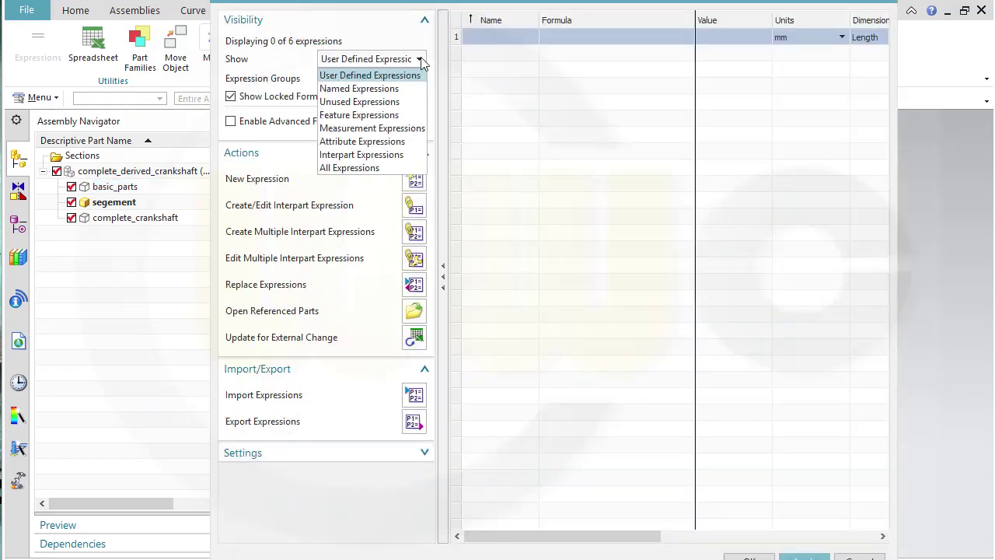
click(406, 90)
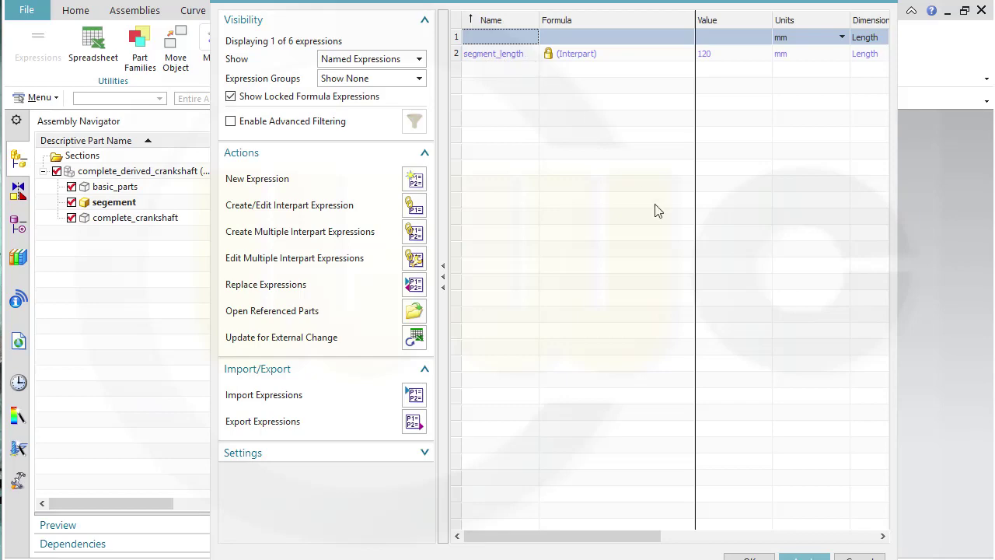
- Accept the segment_length interpart link and inspect the displacement parameter of Move Object (7) in the segement model history
click(749, 557)
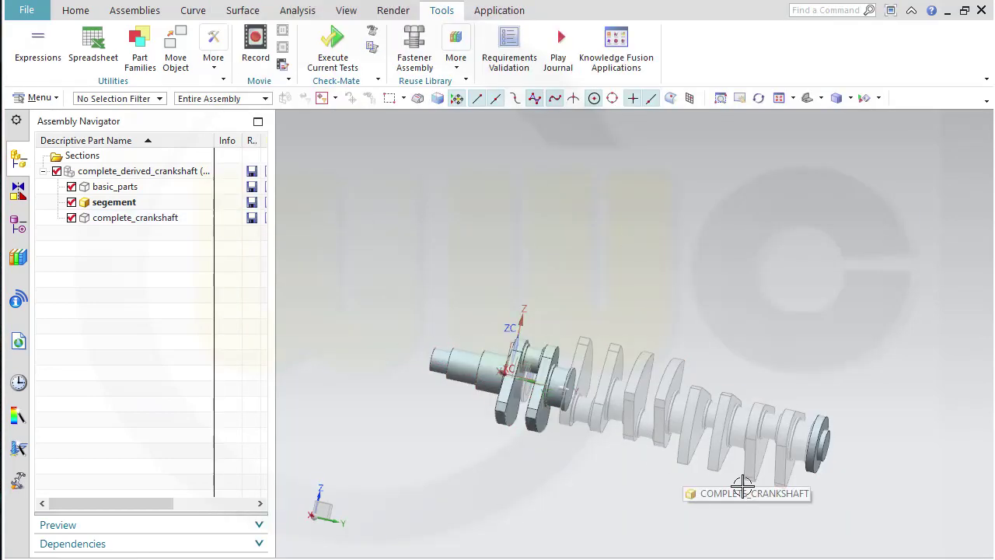
scroll(878, 521, up, 2)
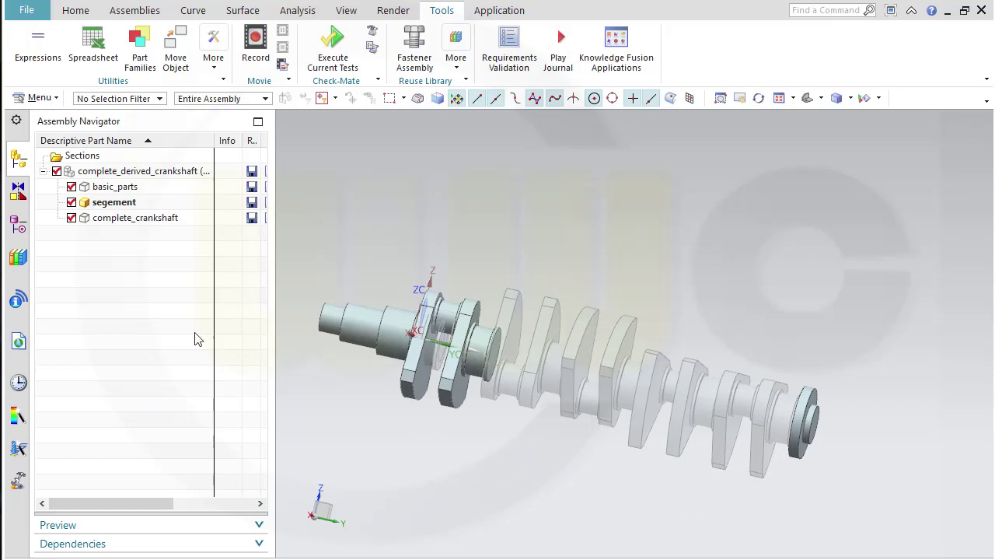
click(18, 224)
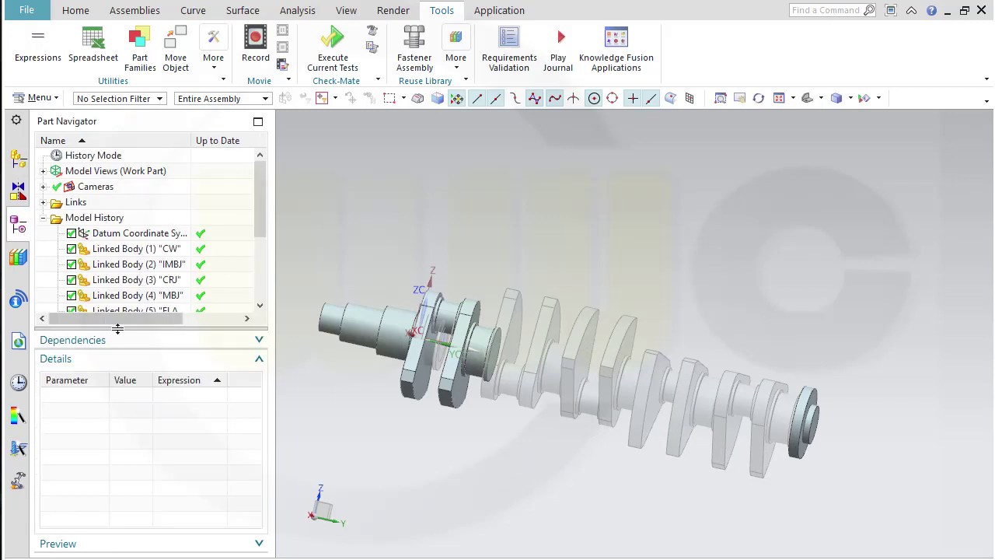
scroll(262, 231, down, 3)
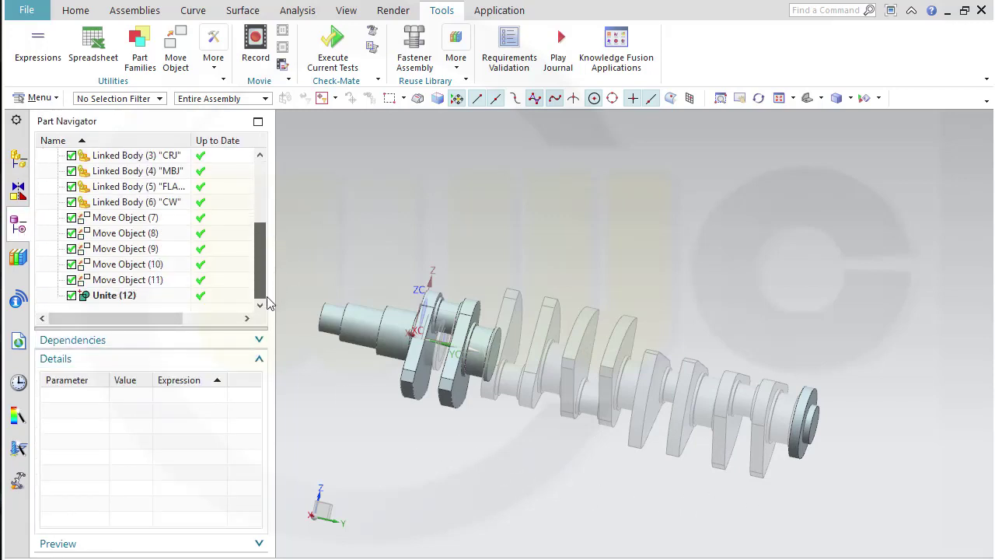
click(122, 218)
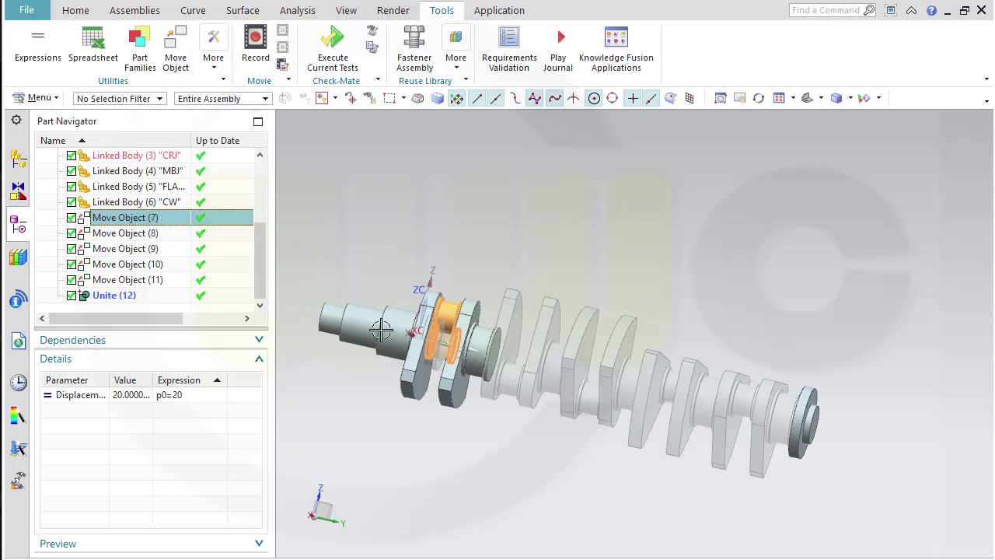
- Link crj_length, cw_width and imbj_length from basic_parts.prt into segement as multiple interpart expressions
click(31, 55)
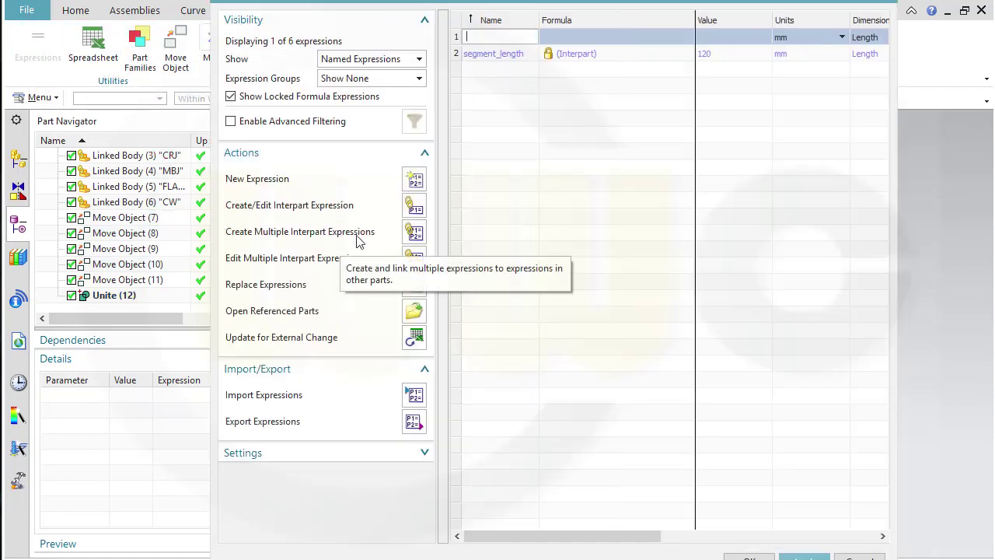
click(410, 234)
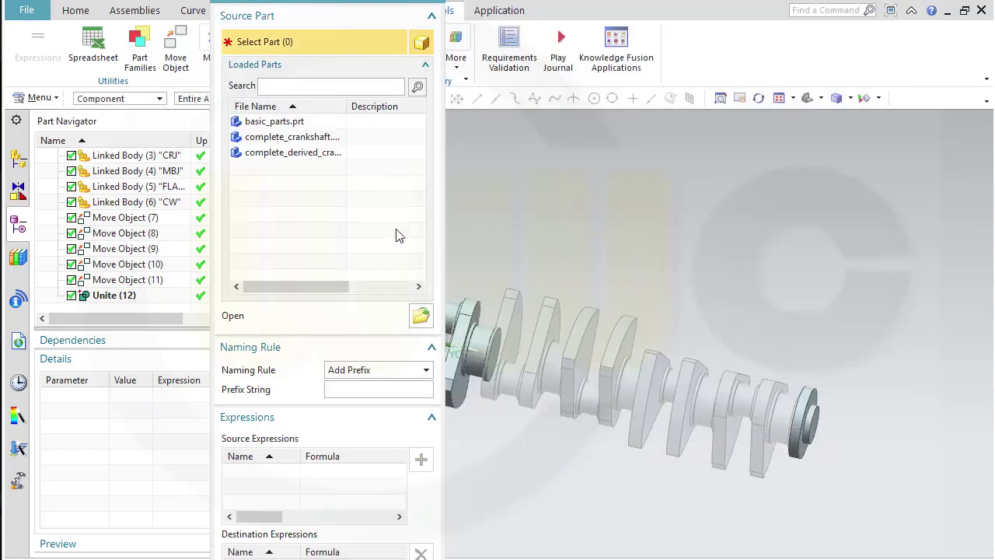
click(274, 122)
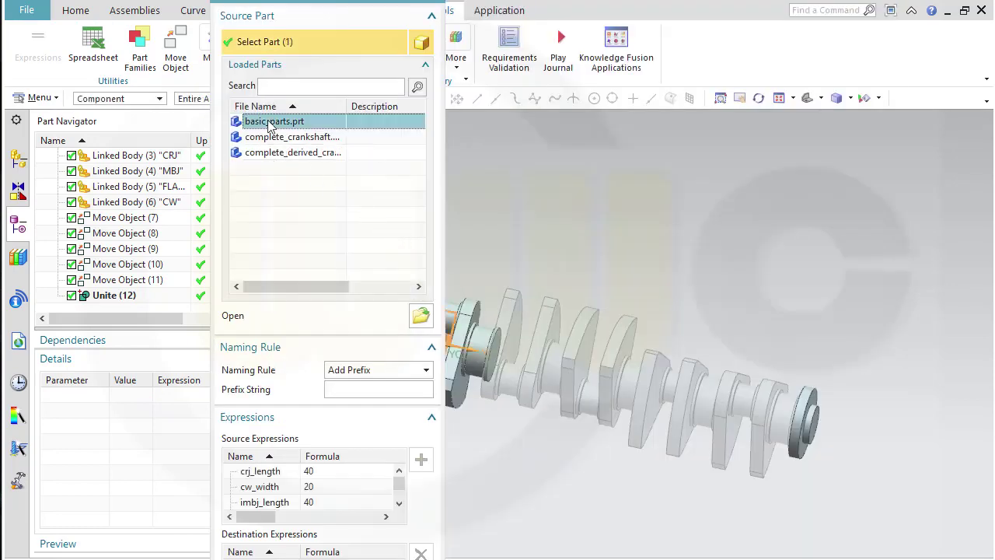
click(273, 475)
shift+click(269, 488)
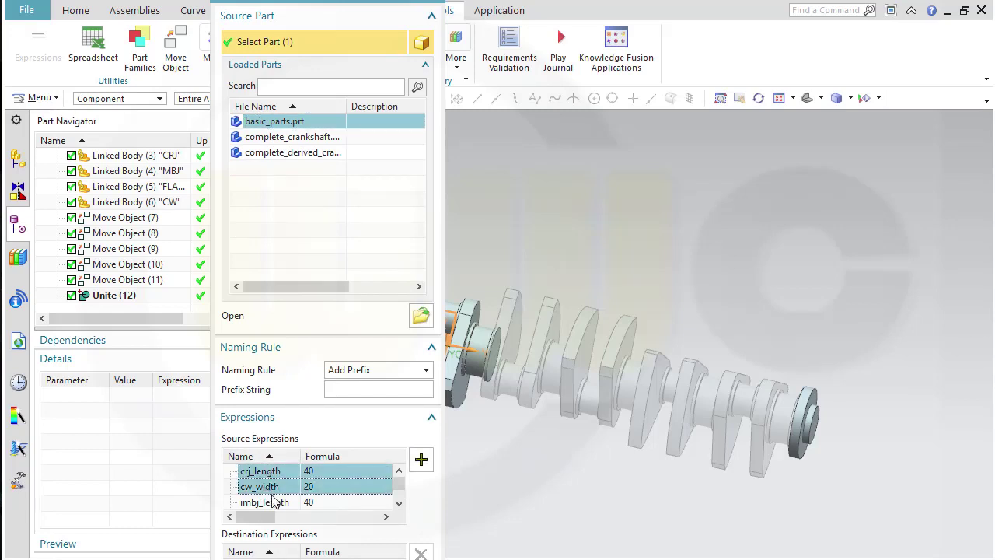
shift+click(274, 502)
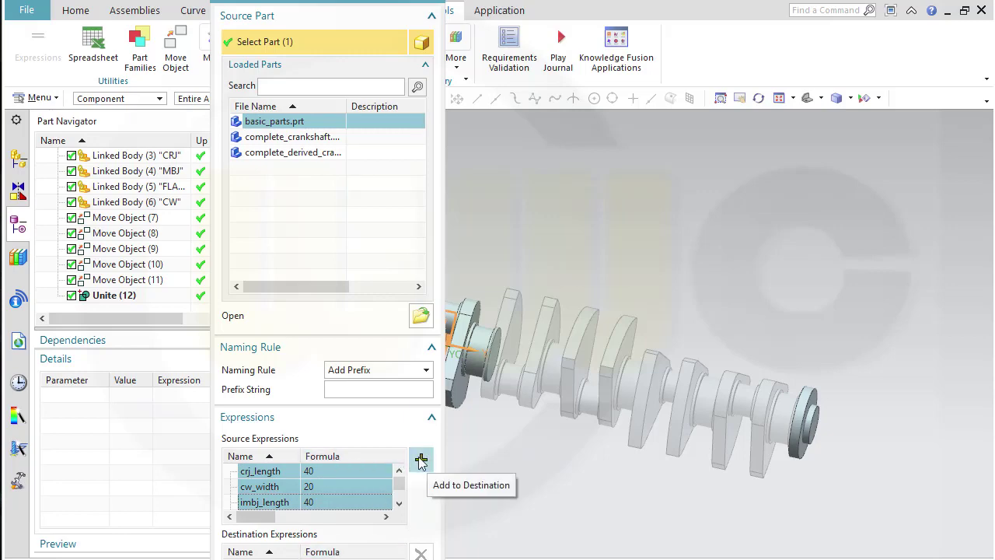
click(420, 461)
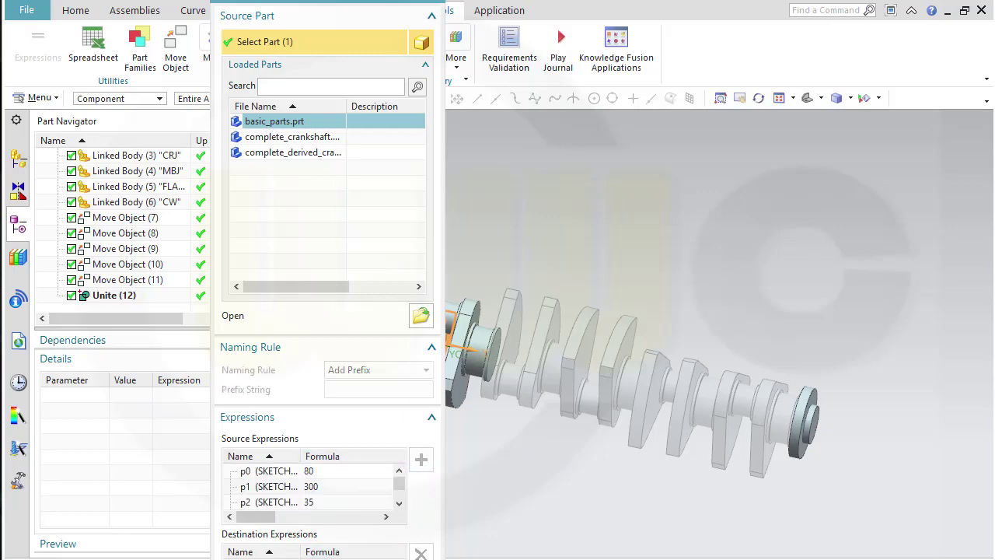
key(Return)
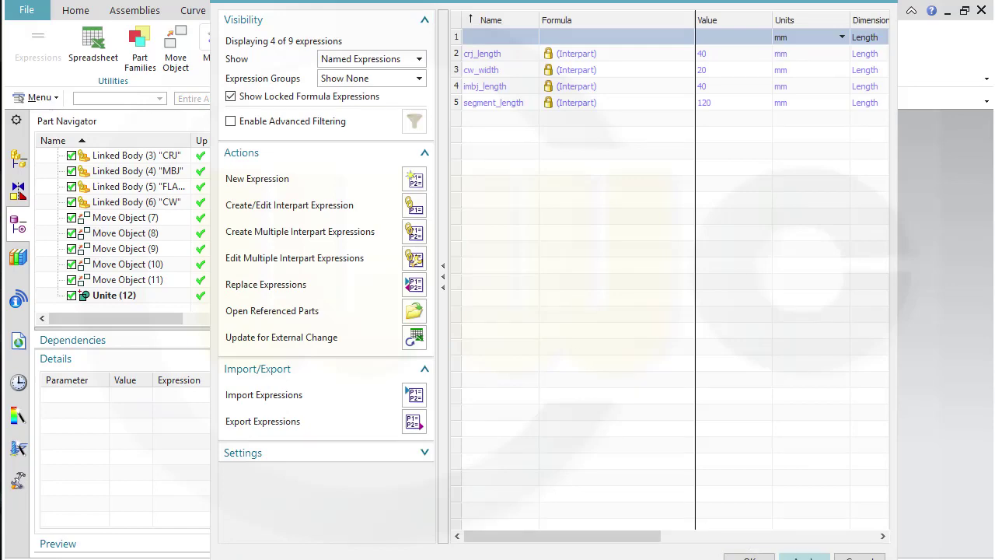
click(750, 556)
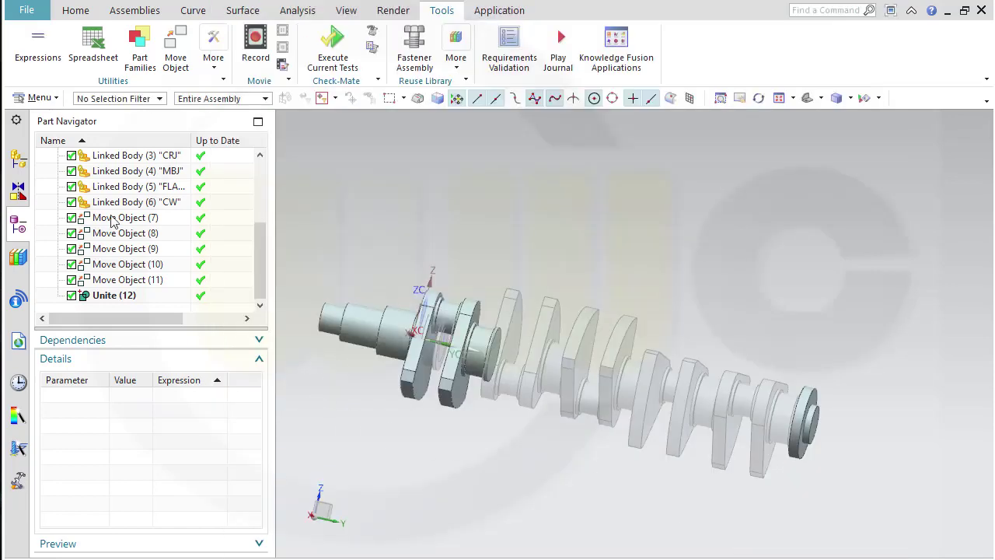
- Set the distance of Move Object (7) to the formula cw_width
click(137, 220)
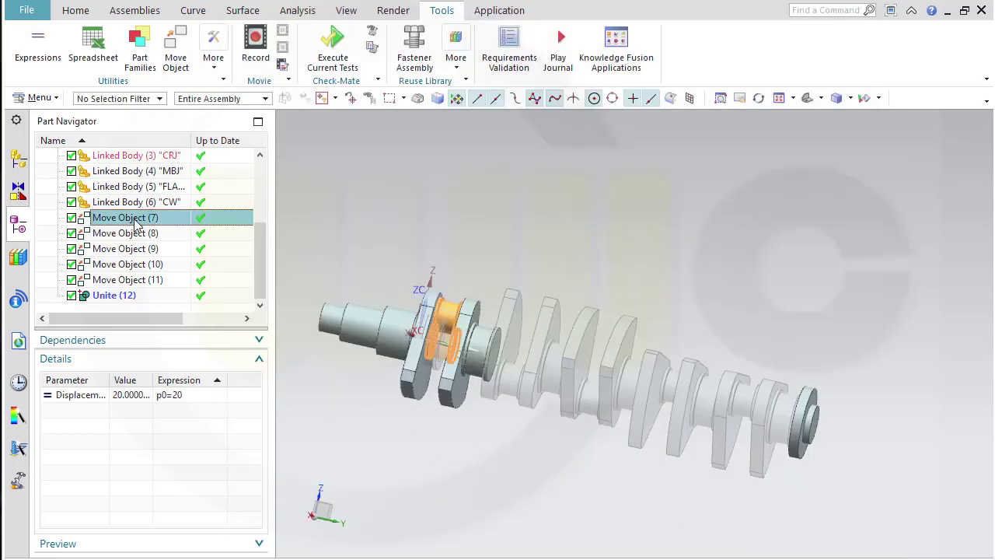
double_click(136, 220)
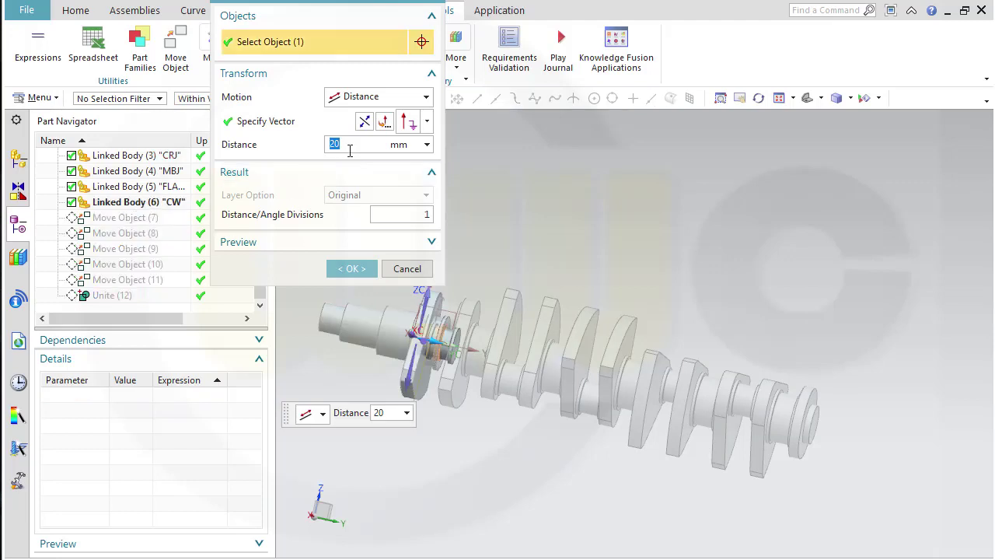
click(427, 145)
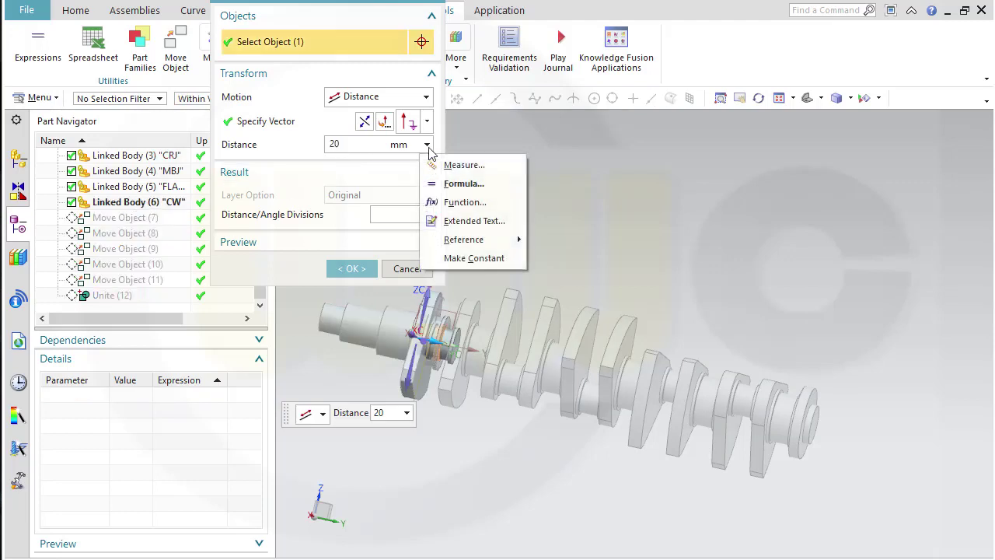
click(451, 184)
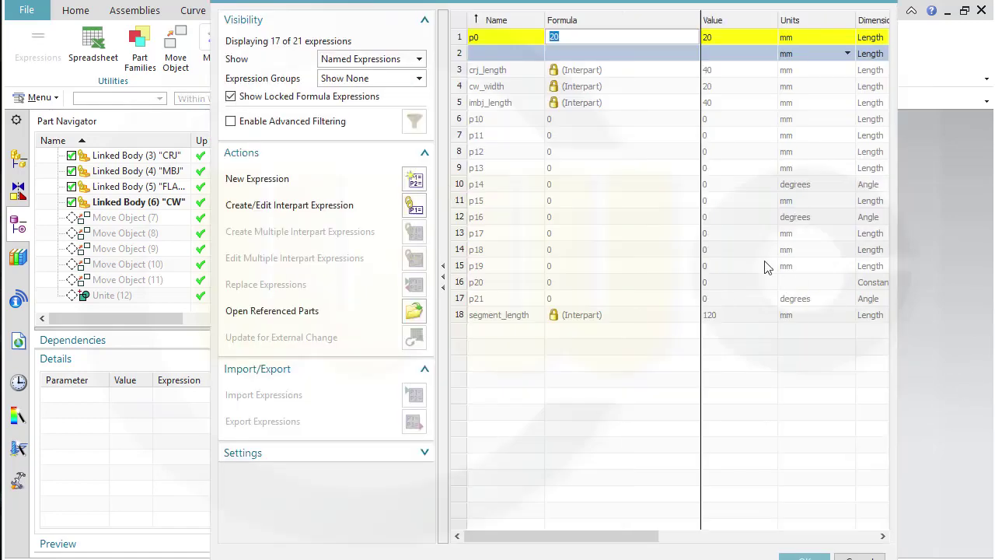
click(502, 93)
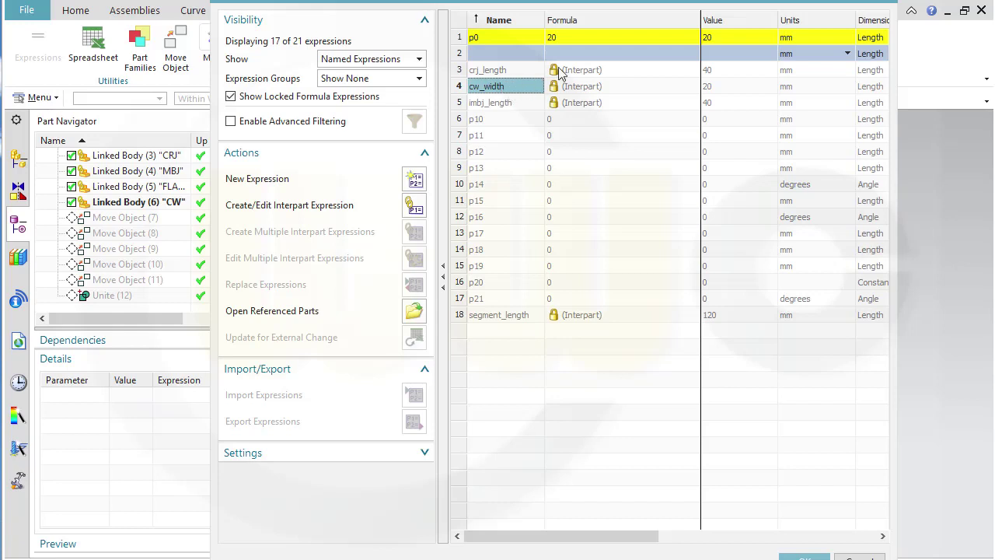
click(585, 37)
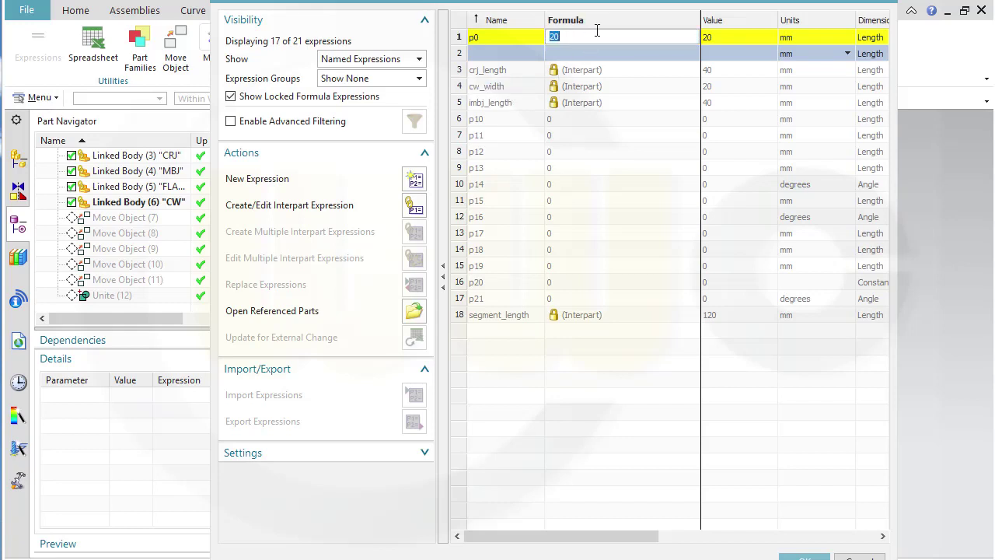
text(cw)
key(Return)
click(805, 557)
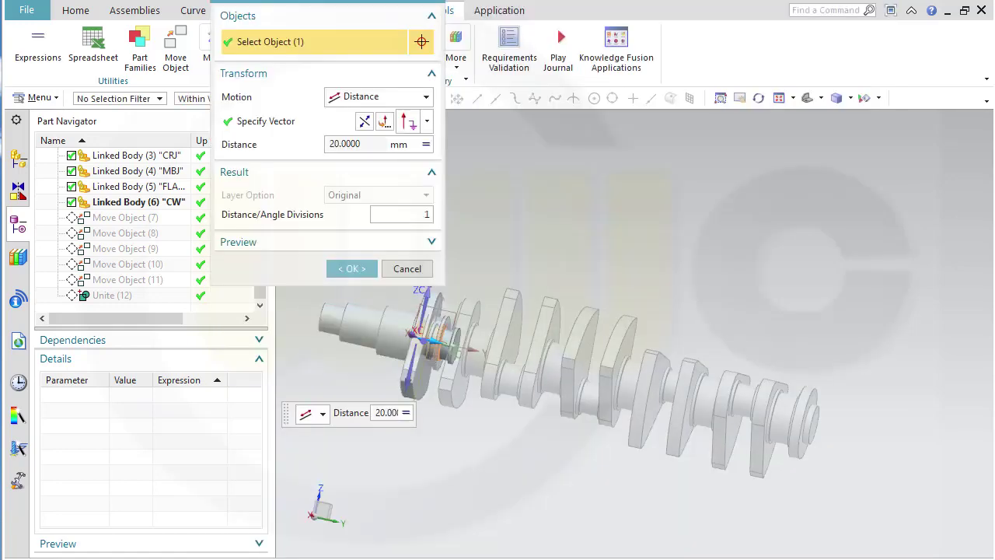
click(346, 269)
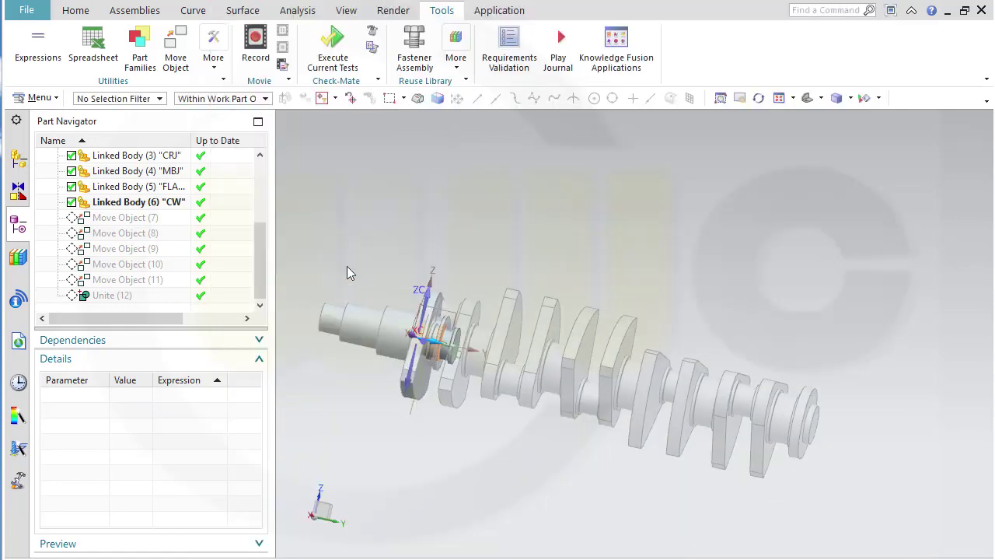
- Set the displacement expression of Move Object (8) to crj_length
click(131, 234)
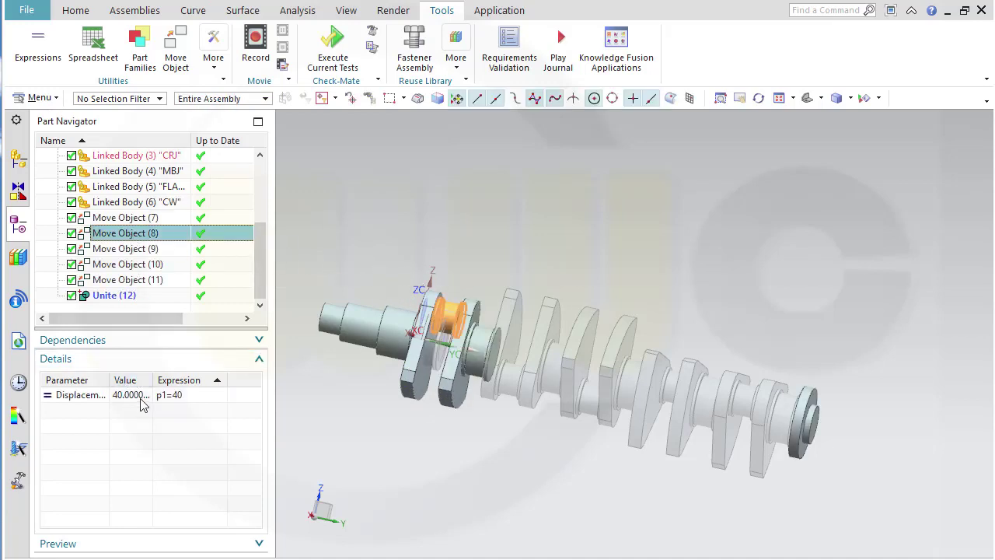
click(178, 396)
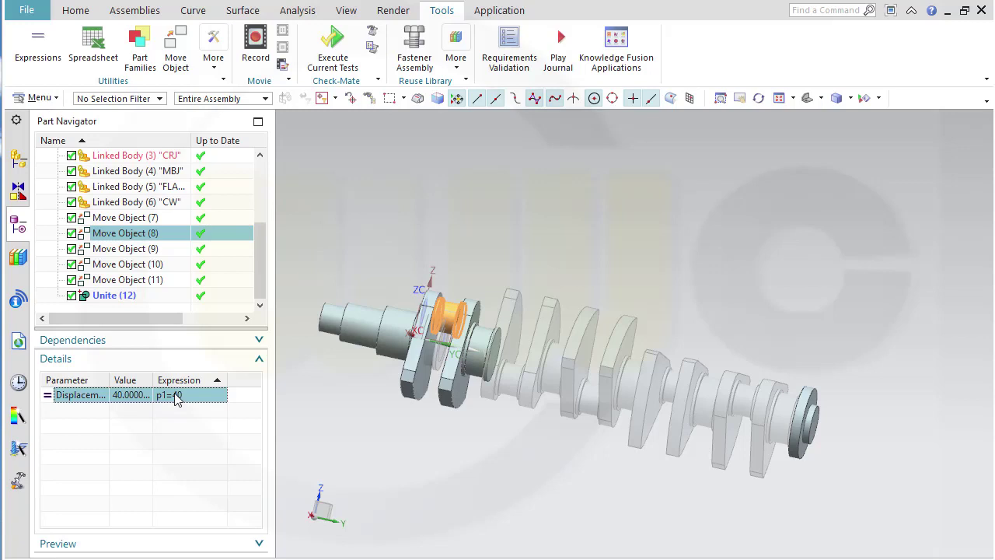
click(178, 396)
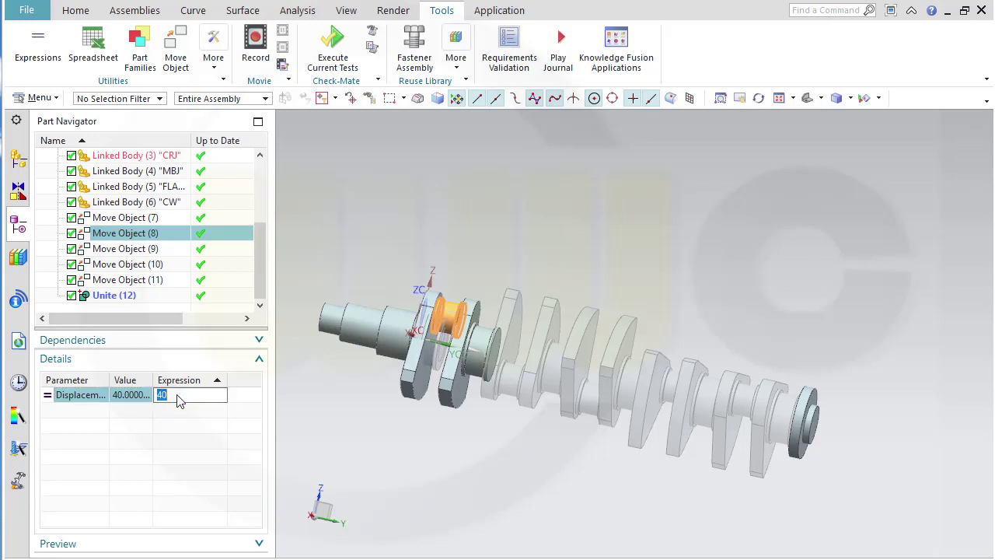
text(crj_length)
key(Return)
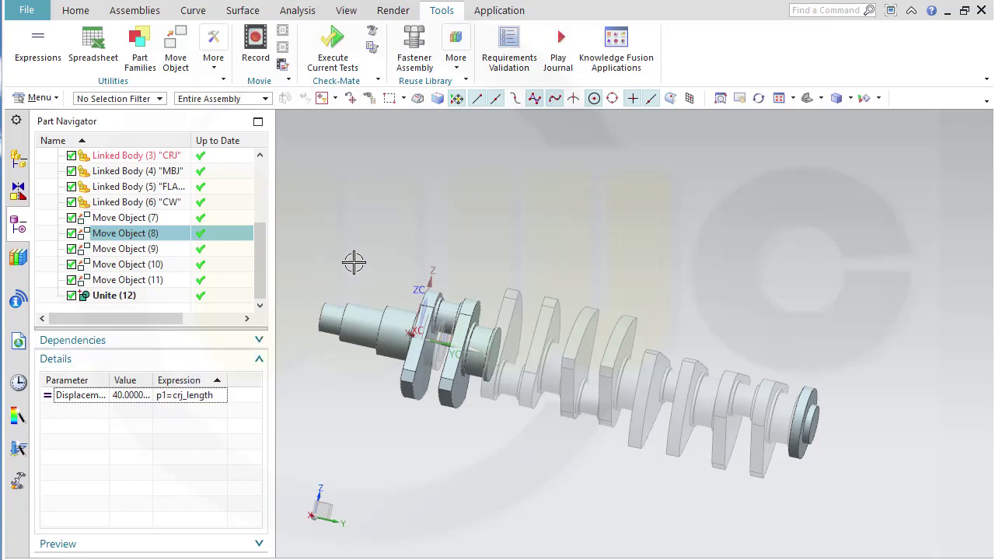
- Set the displacement expression of Move Object (9) to cw_width+crj_length
click(128, 249)
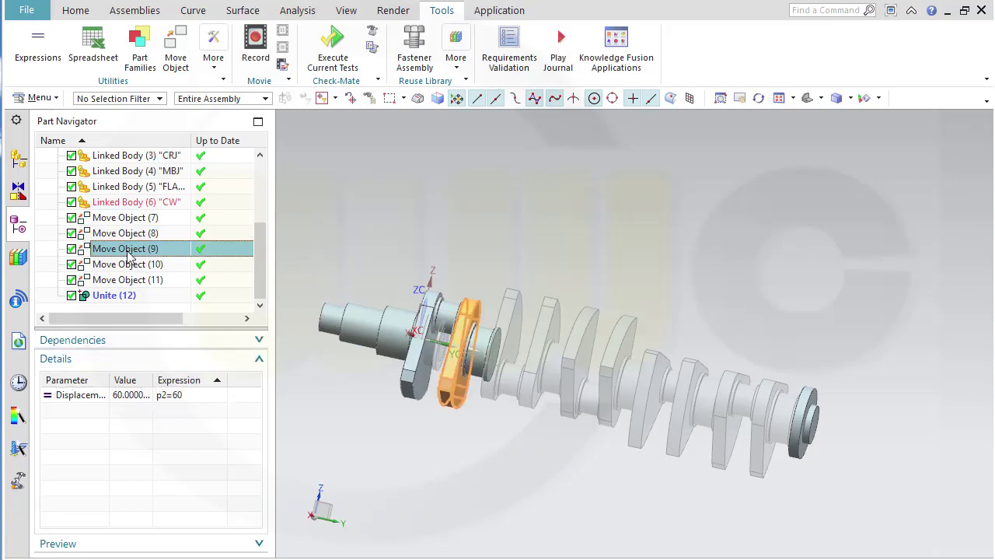
click(181, 396)
click(181, 396)
right_click(180, 396)
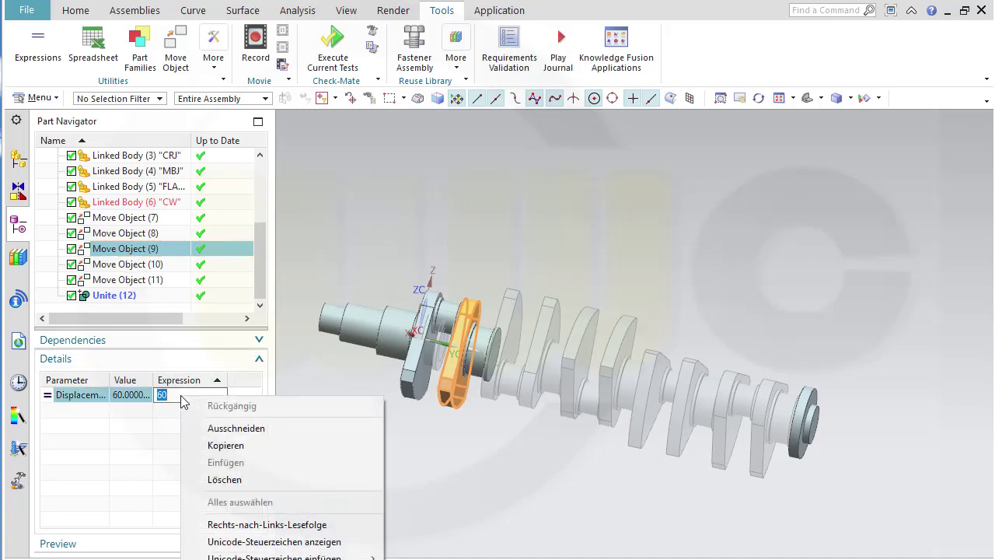
key(Escape)
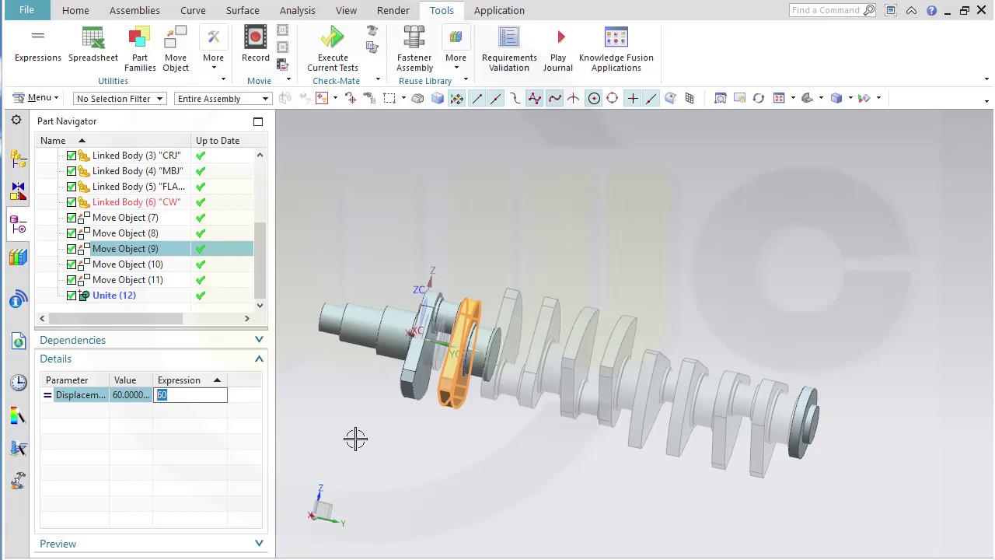
text(c)
text(w_width+crj_leng)
text(th)
key(Return)
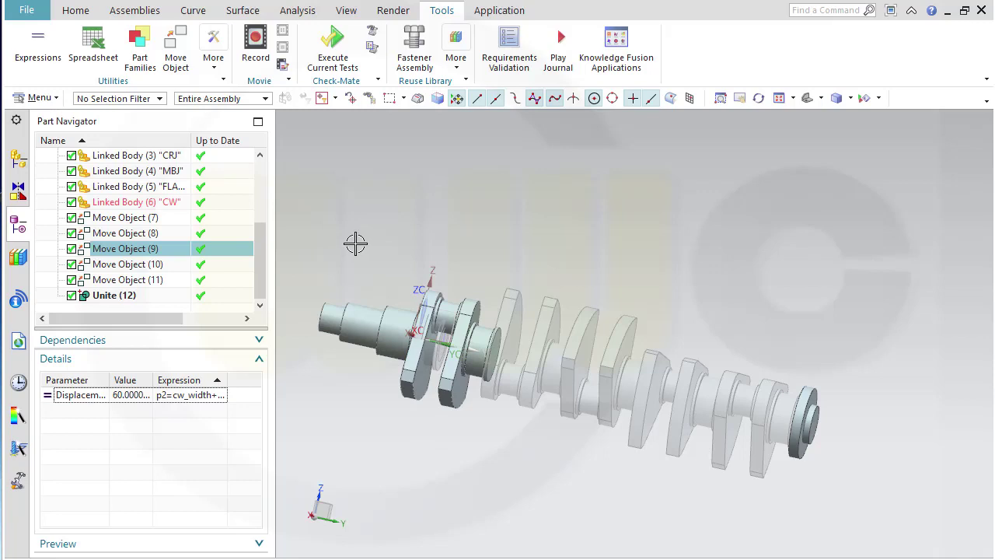
- Set the distance of Move Object (10) to the formula 2*cw_width+crj_length
click(129, 266)
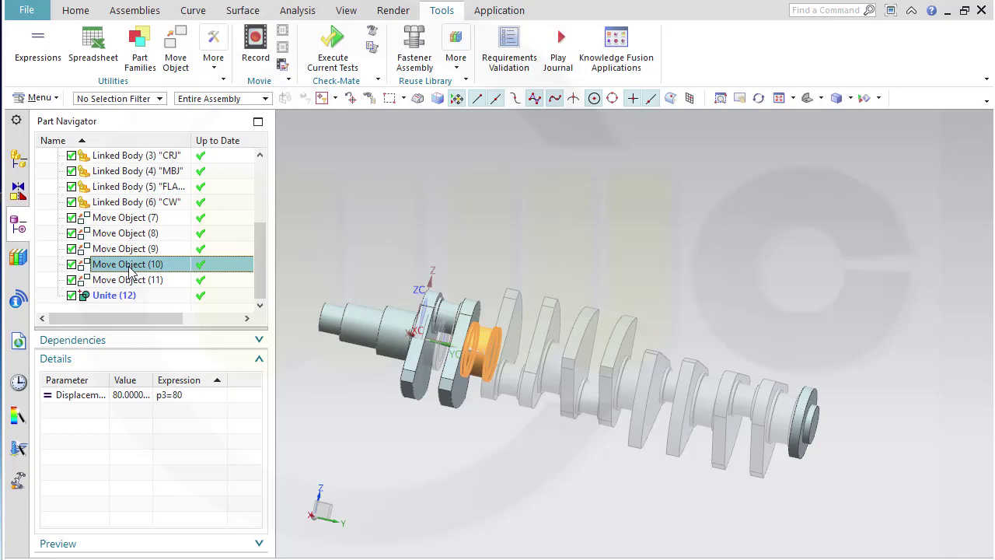
double_click(129, 265)
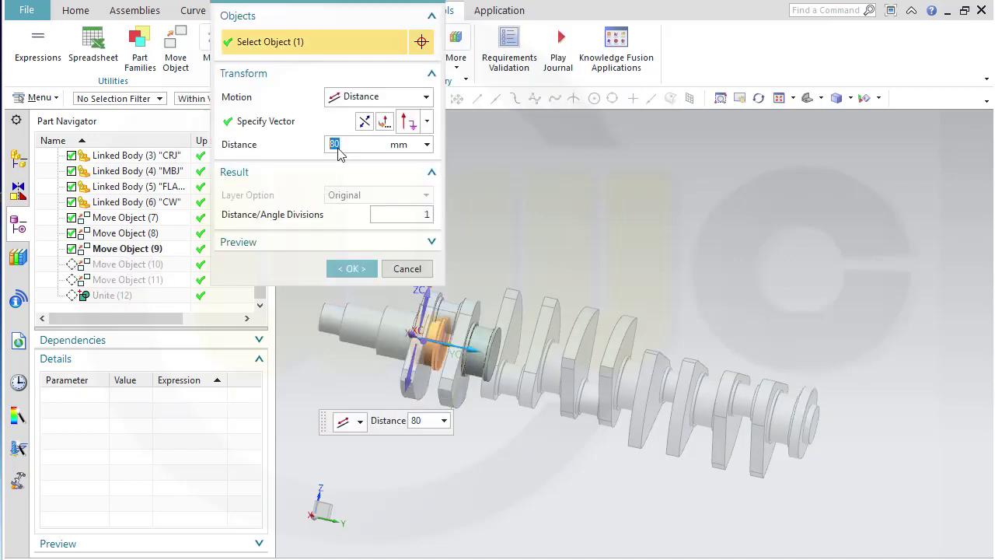
right_click(340, 145)
click(469, 140)
click(428, 146)
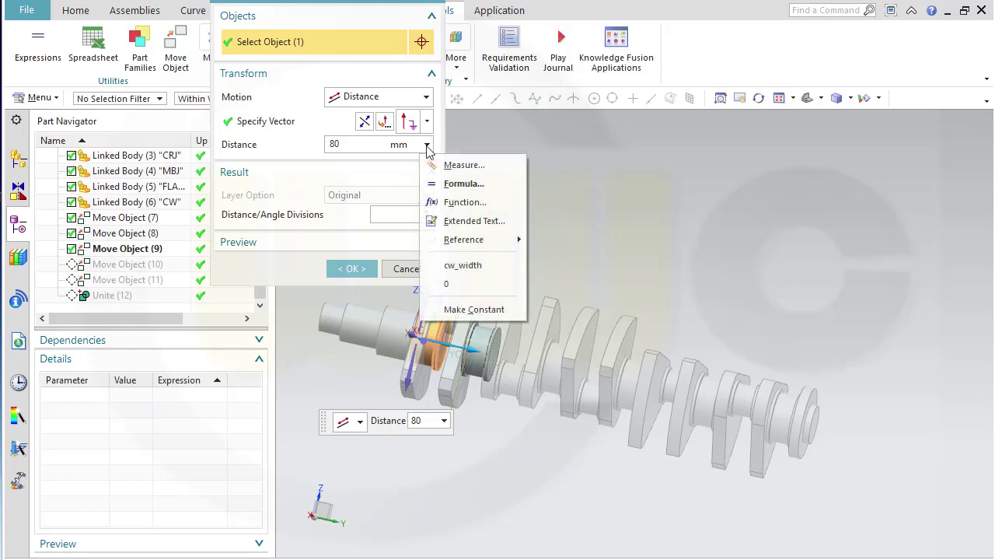
click(457, 184)
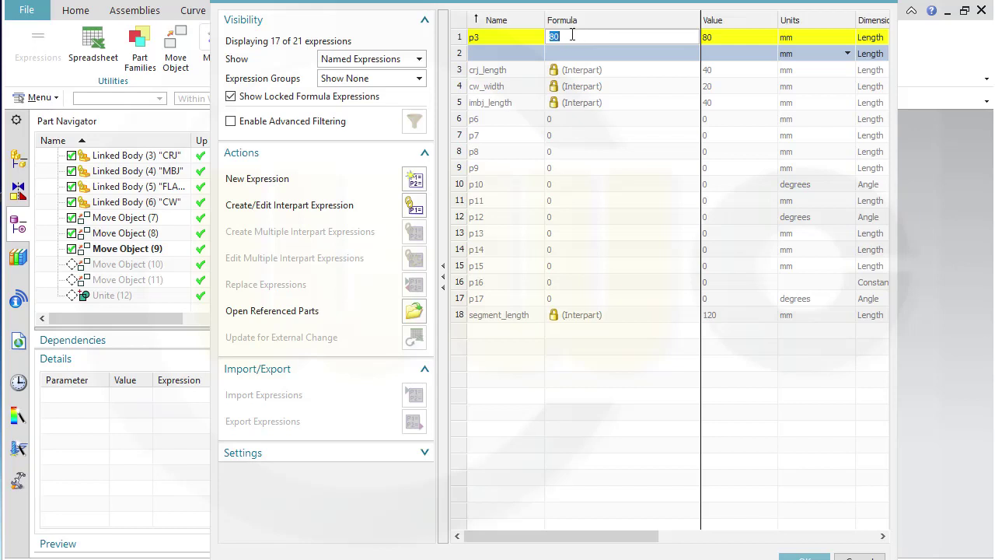
text(2*cw_width+)
text(crj_le)
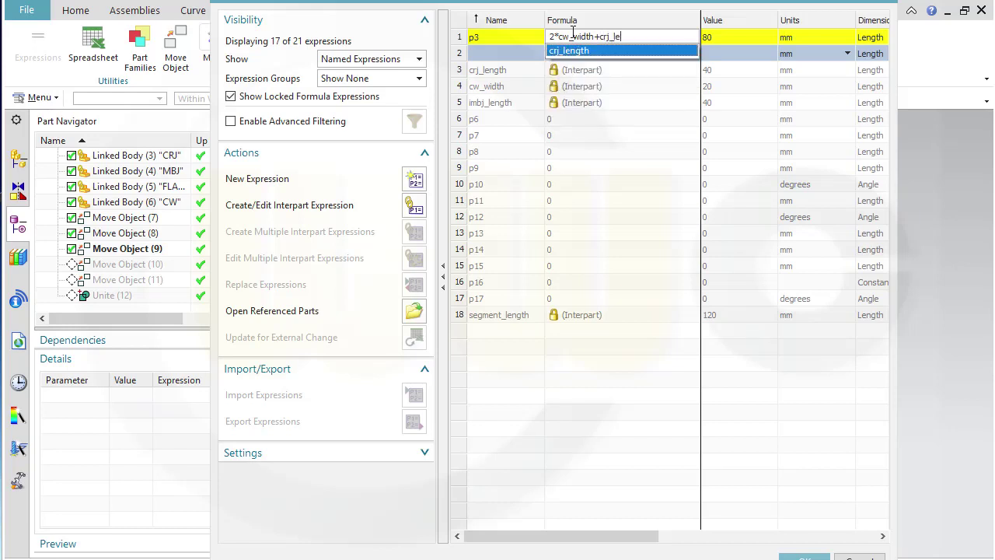
text(ngth)
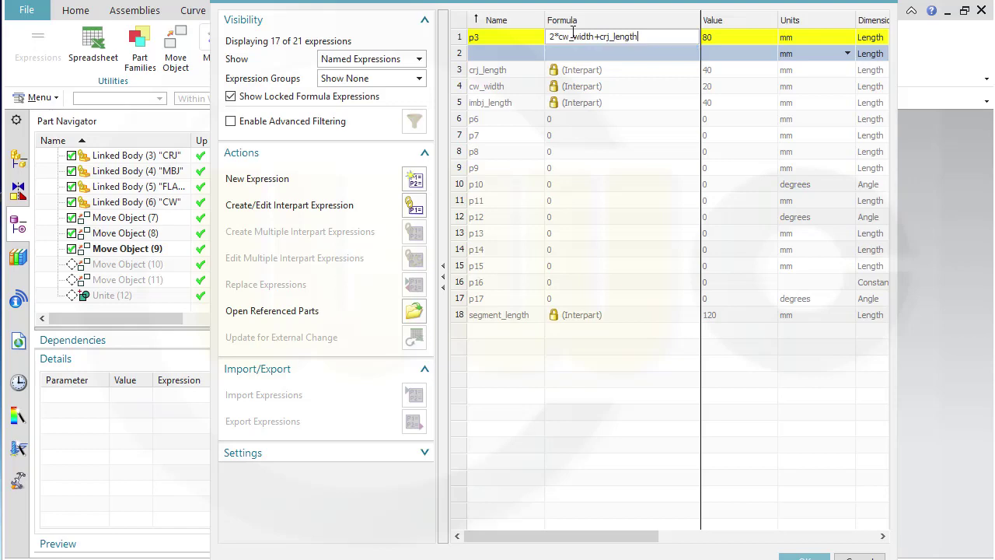
key(Return)
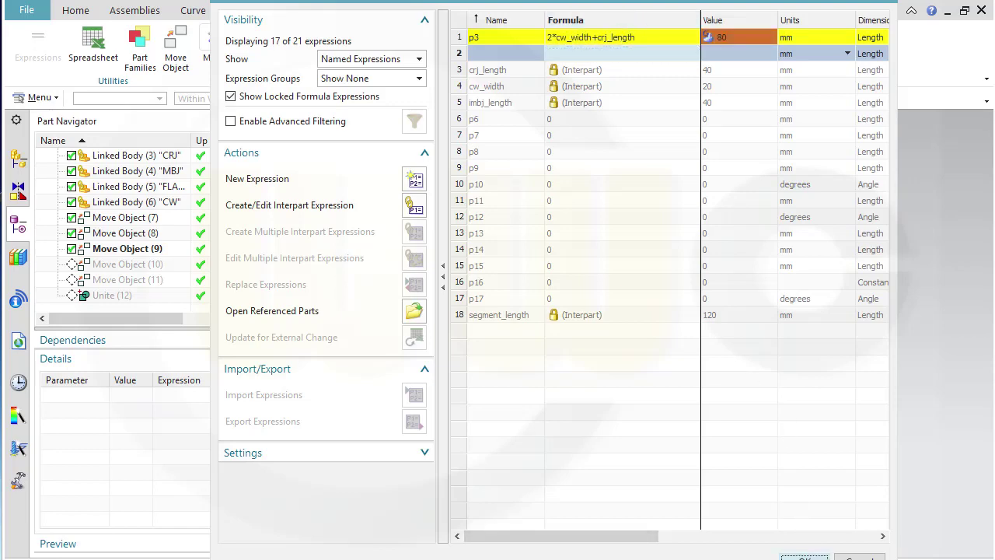
click(805, 556)
click(351, 269)
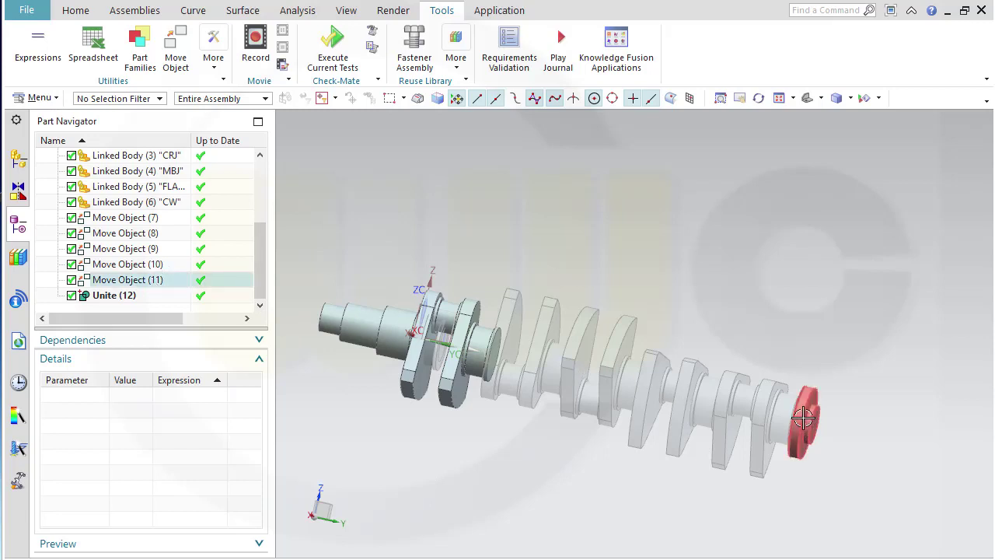
- Set the distance of Move Object (11), which positions the flange, to 5*segment_length
click(158, 280)
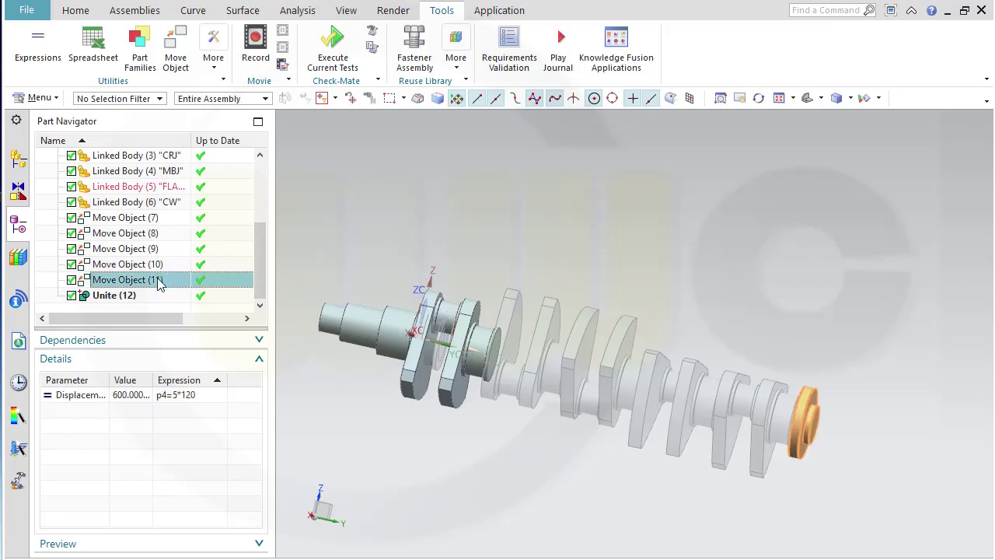
double_click(157, 281)
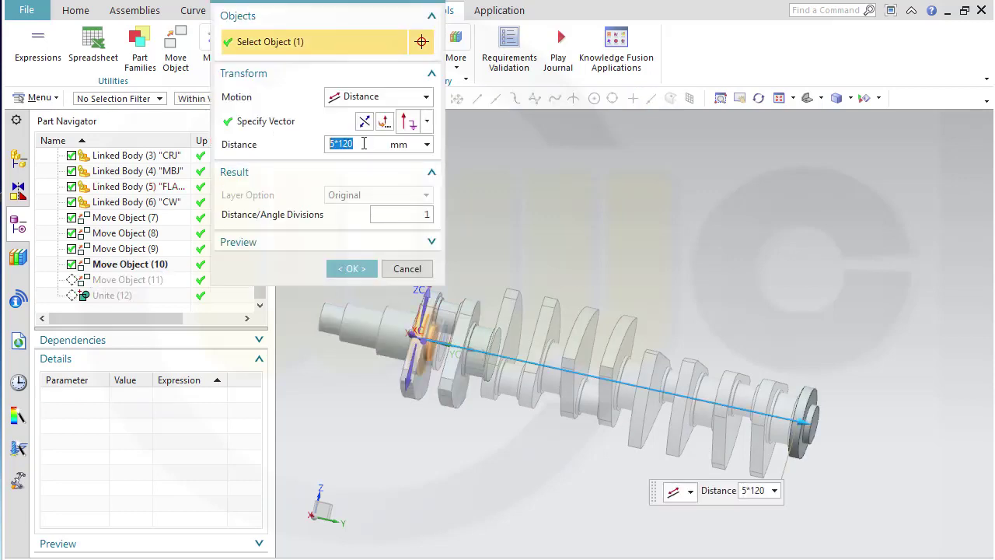
text(5*seg)
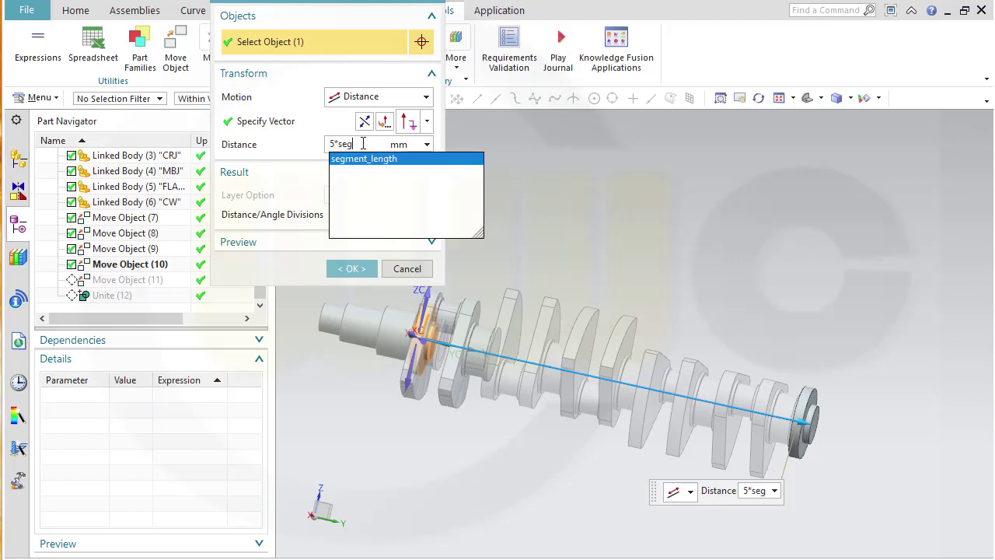
text(ement_len)
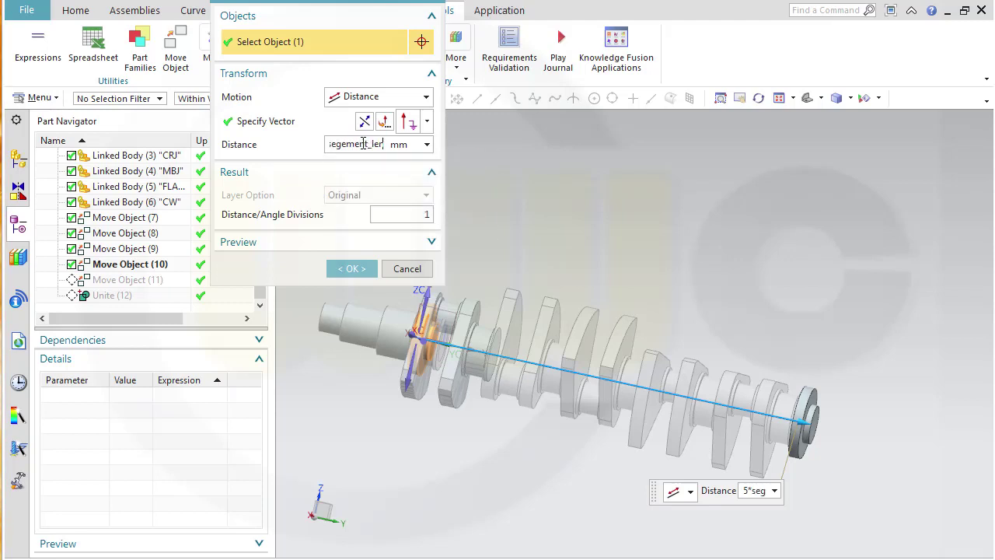
text(gth)
key(Return)
key(Return)
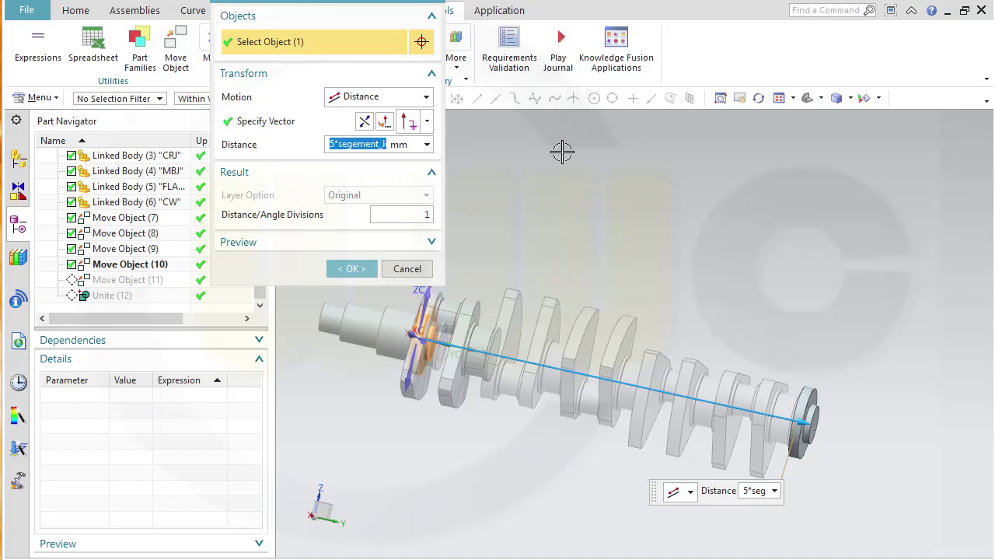
click(365, 143)
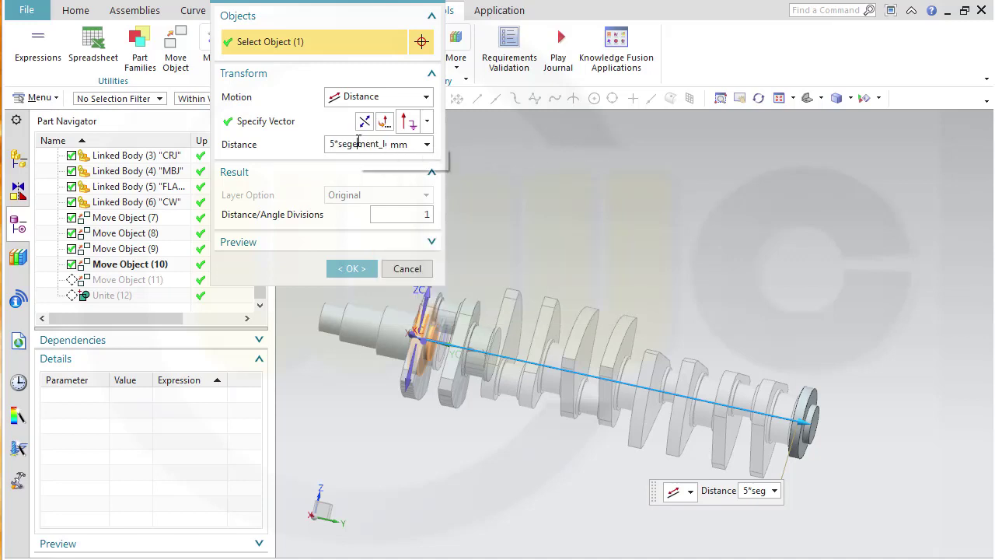
key(BackSpace)
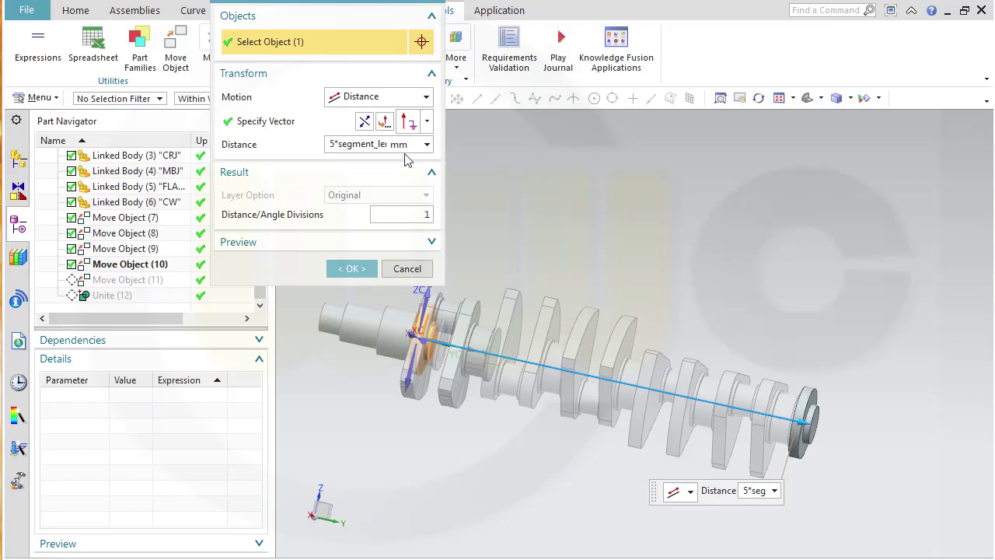
key(Return)
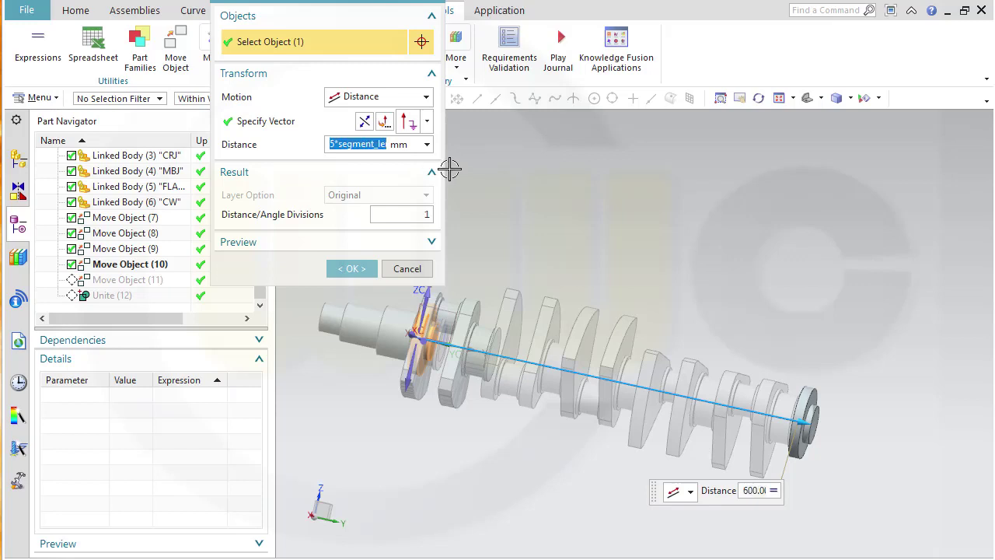
click(347, 269)
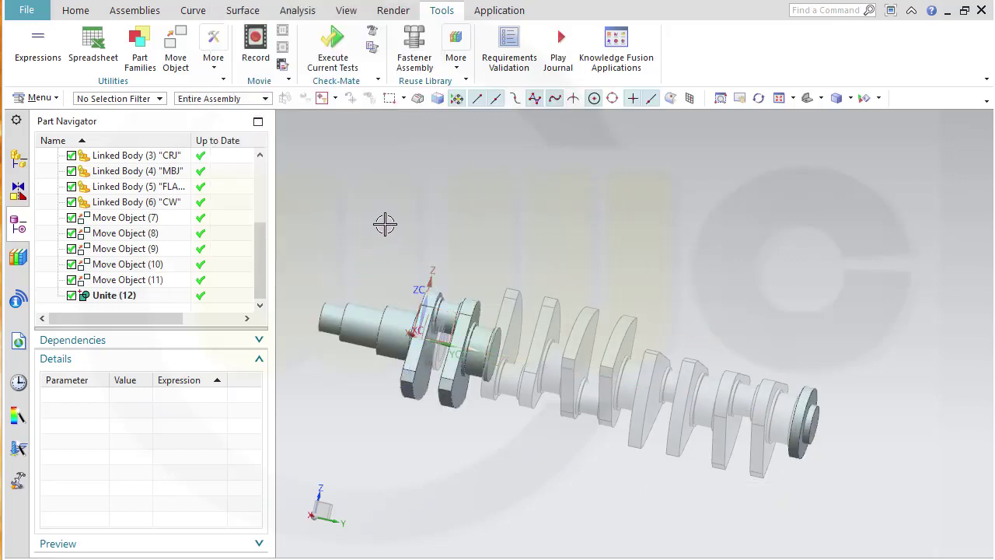
- Make complete_crankshaft the work part of the assembly
click(75, 12)
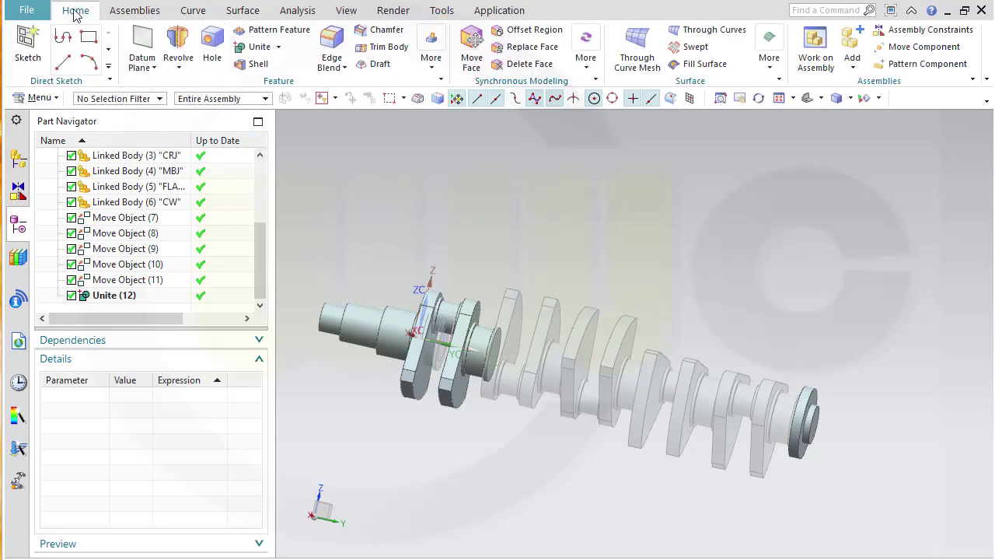
click(21, 160)
double_click(144, 224)
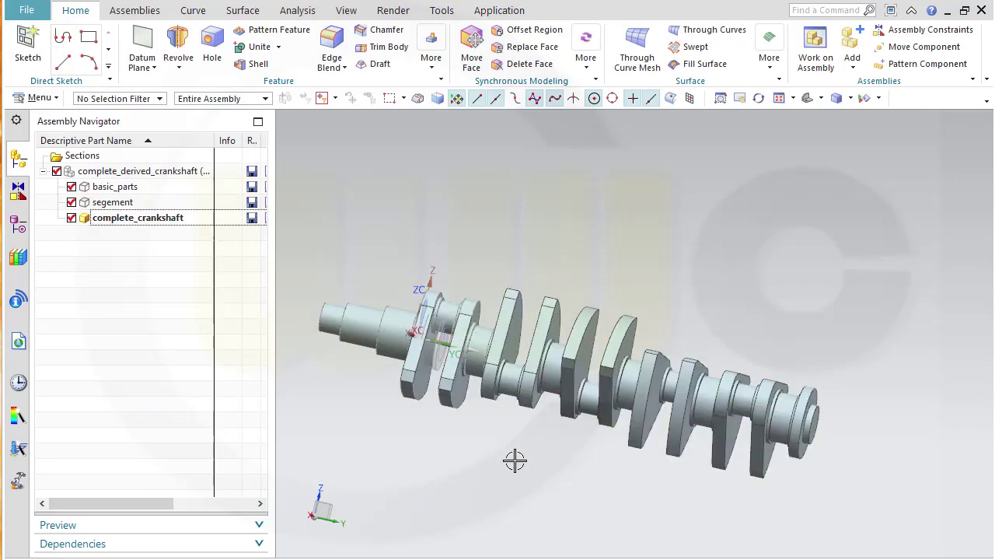
mouse_move(516, 458)
middle_down()
mouse_move(518, 440)
mouse_move(534, 453)
mouse_move(520, 469)
middle_up()
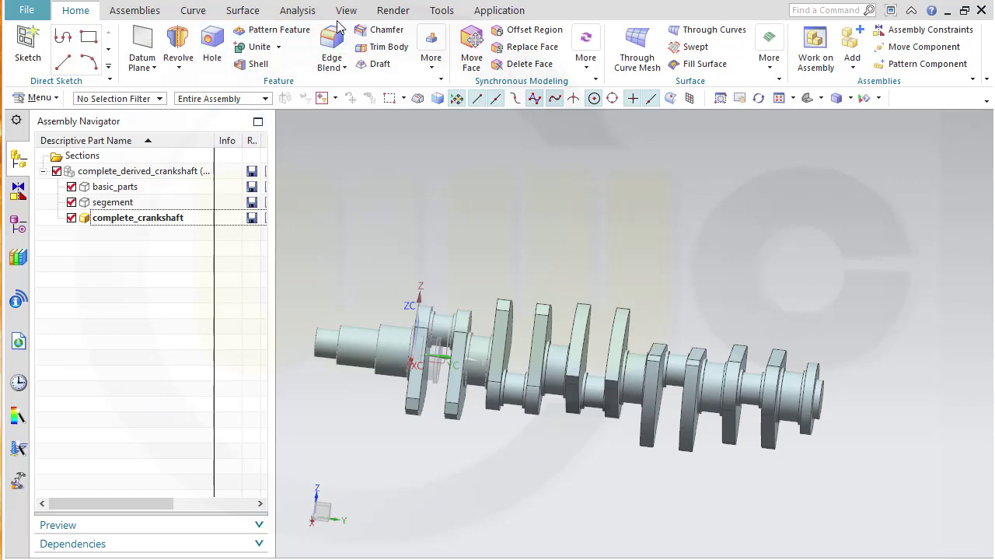
- Link segment_length from basic_parts.prt into complete_crankshaft as an interpart expression
click(442, 12)
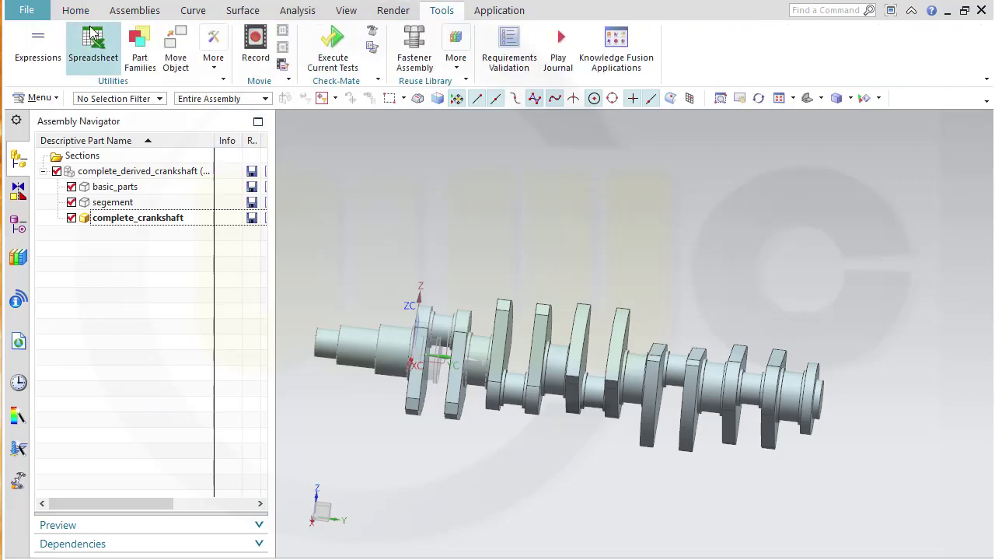
click(38, 47)
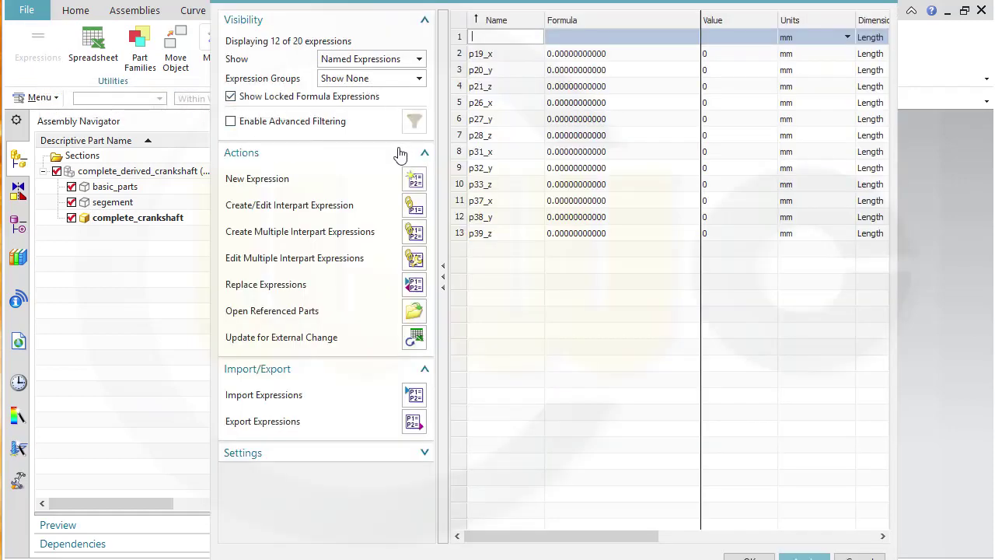
click(415, 206)
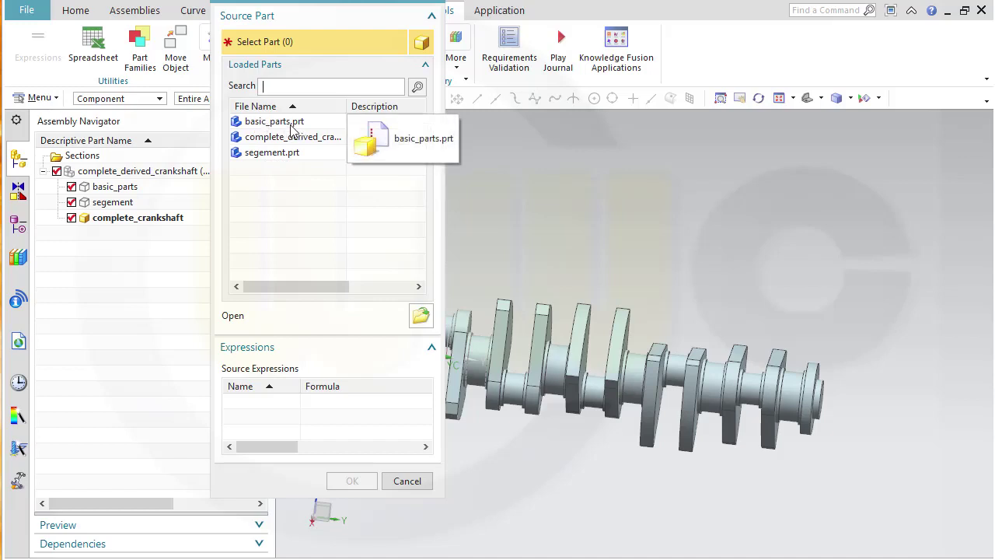
click(291, 123)
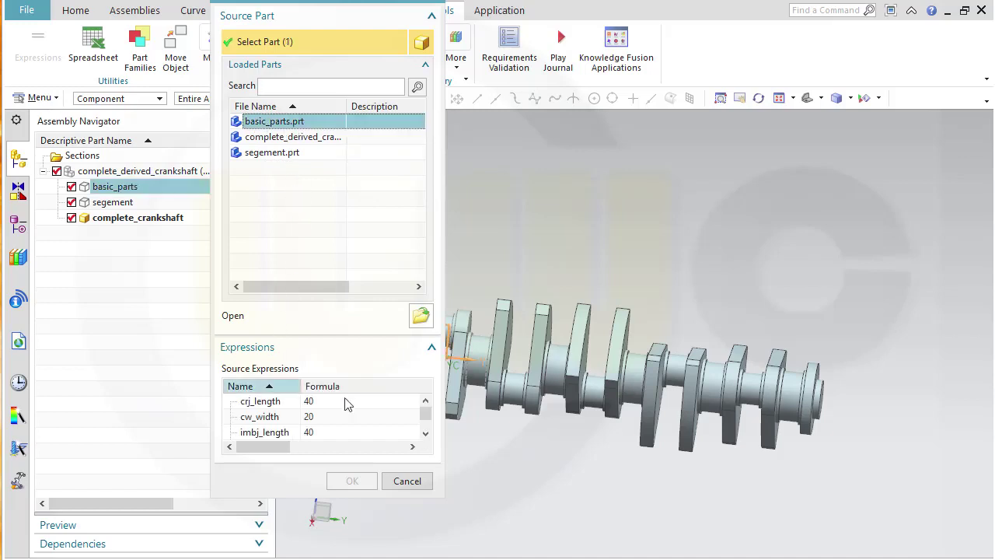
click(425, 433)
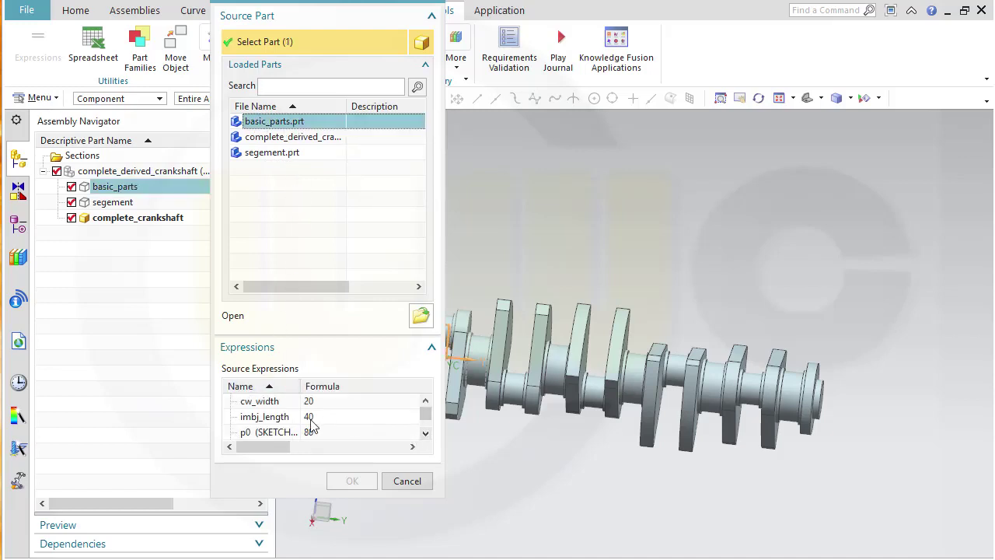
click(425, 433)
click(426, 433)
click(425, 433)
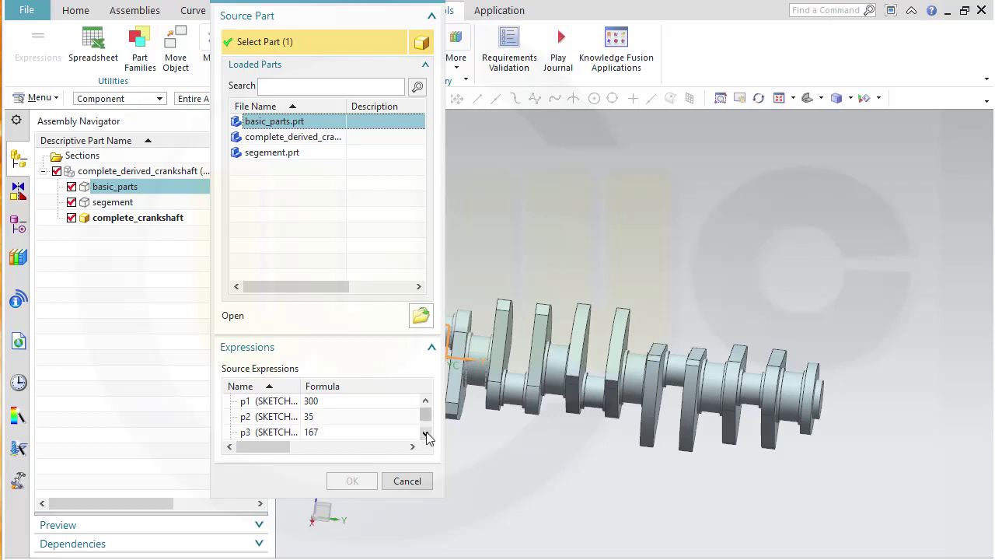
click(425, 433)
click(426, 433)
click(425, 433)
click(425, 433)
click(425, 433)
click(425, 433)
click(425, 433)
click(425, 433)
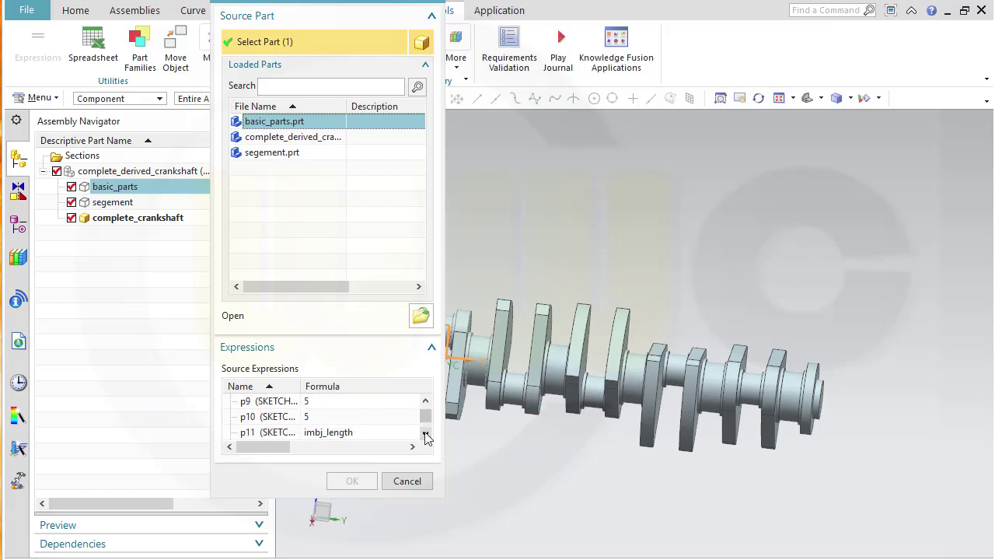
click(425, 433)
click(426, 433)
scroll(427, 436, down, 10)
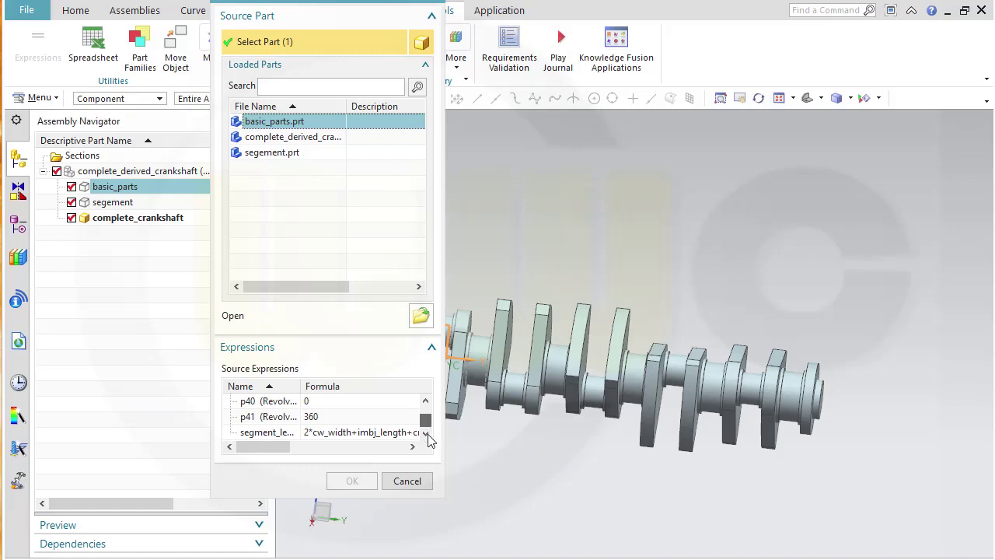
click(264, 433)
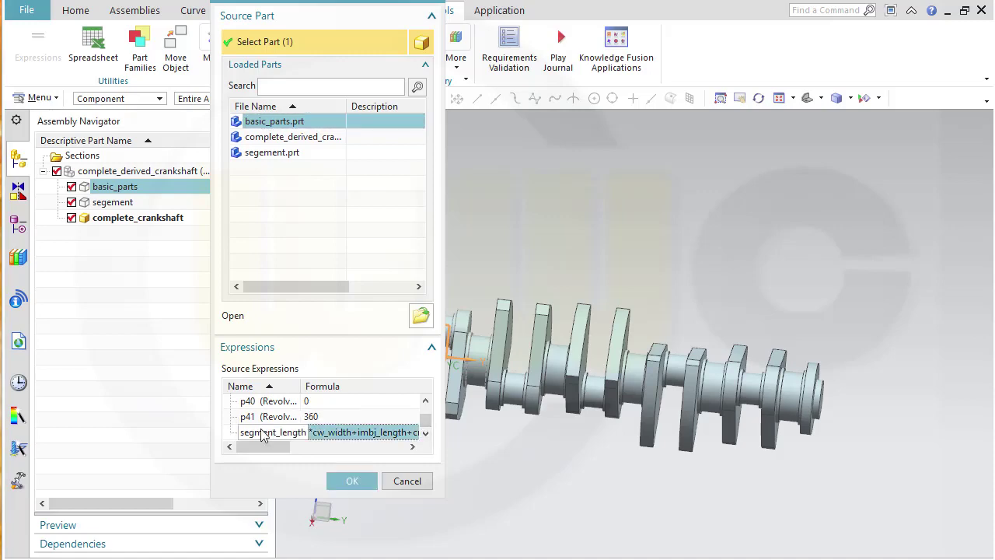
click(357, 482)
click(751, 555)
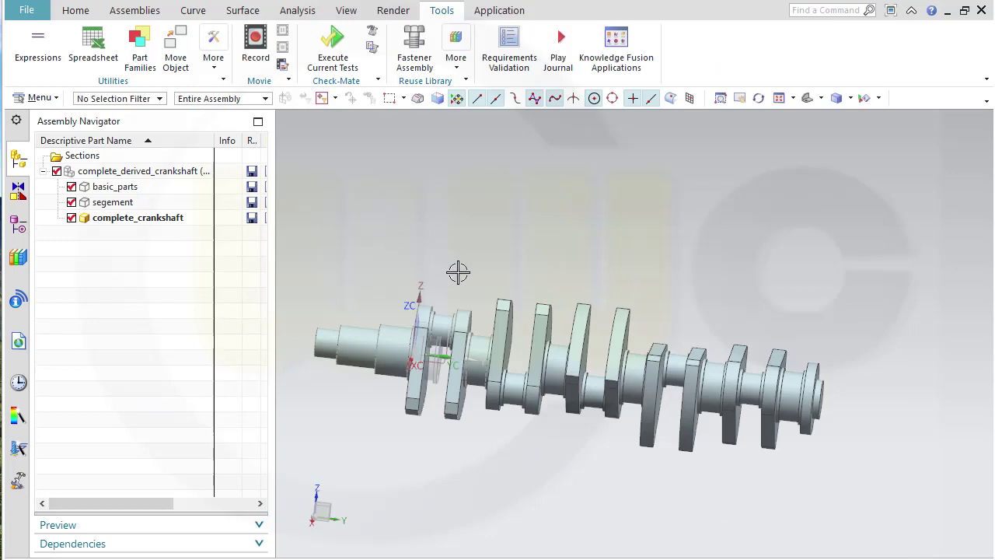
- Set the displacement of Move Object (8) in complete_crankshaft to the expression segment_length
click(17, 232)
drag(258, 227, 276, 306)
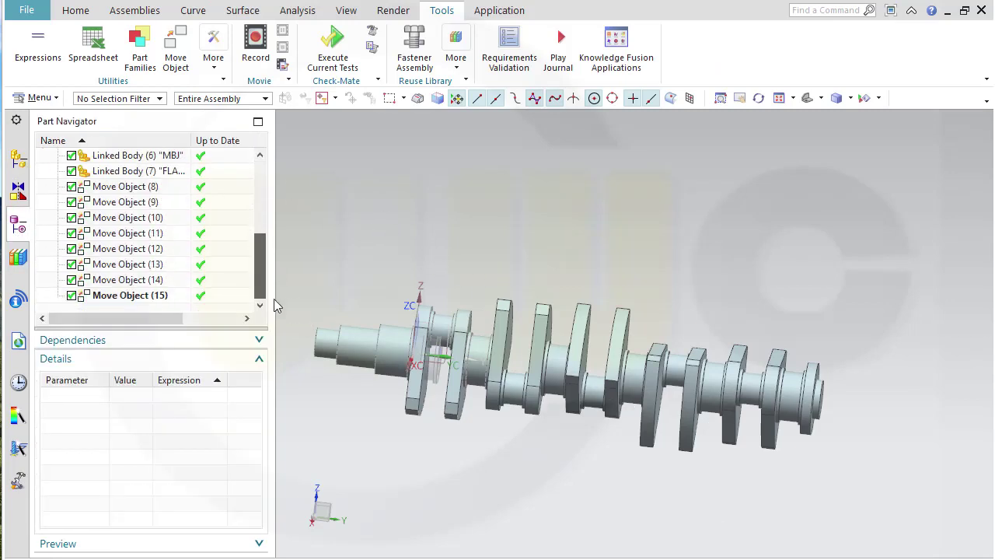
click(137, 190)
click(148, 203)
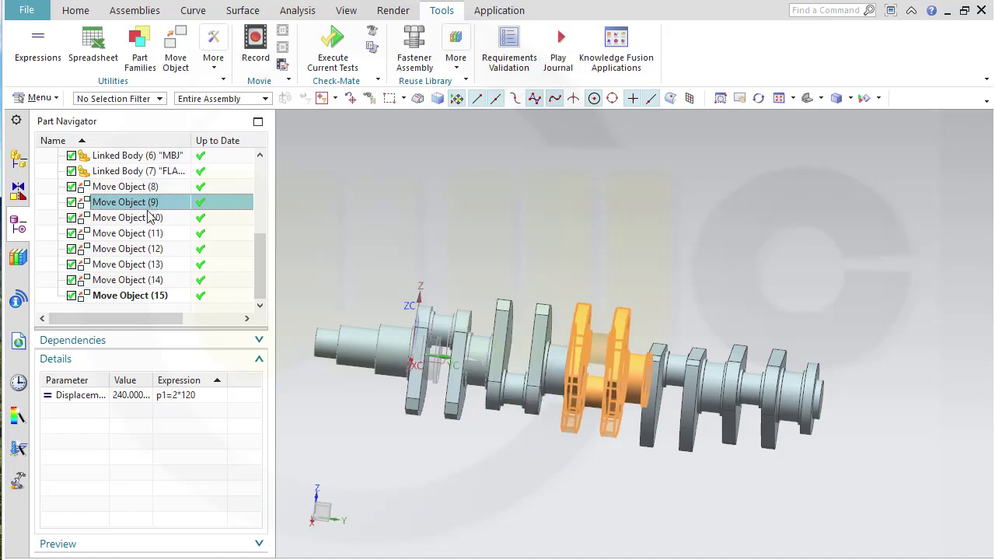
click(143, 219)
key(Down)
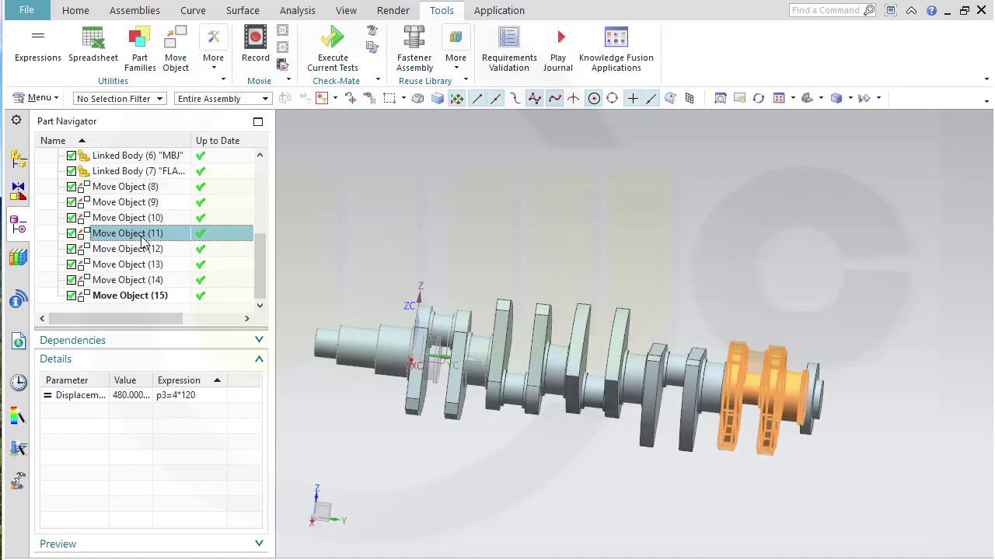
click(131, 189)
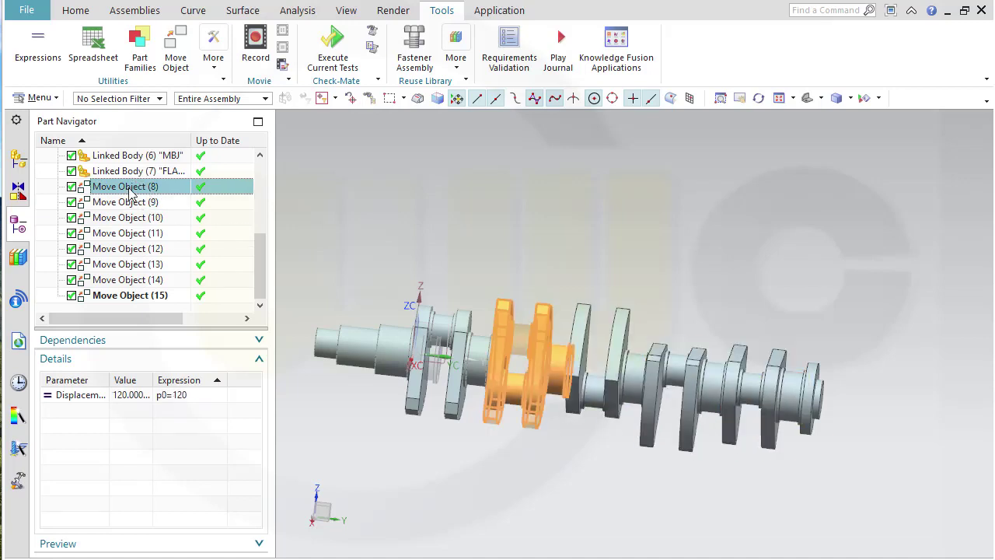
click(185, 397)
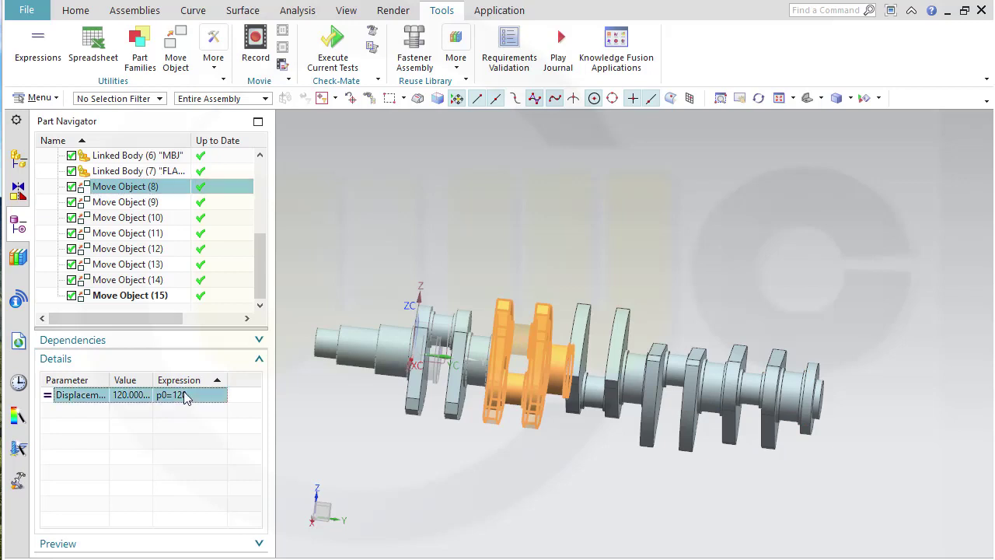
click(185, 397)
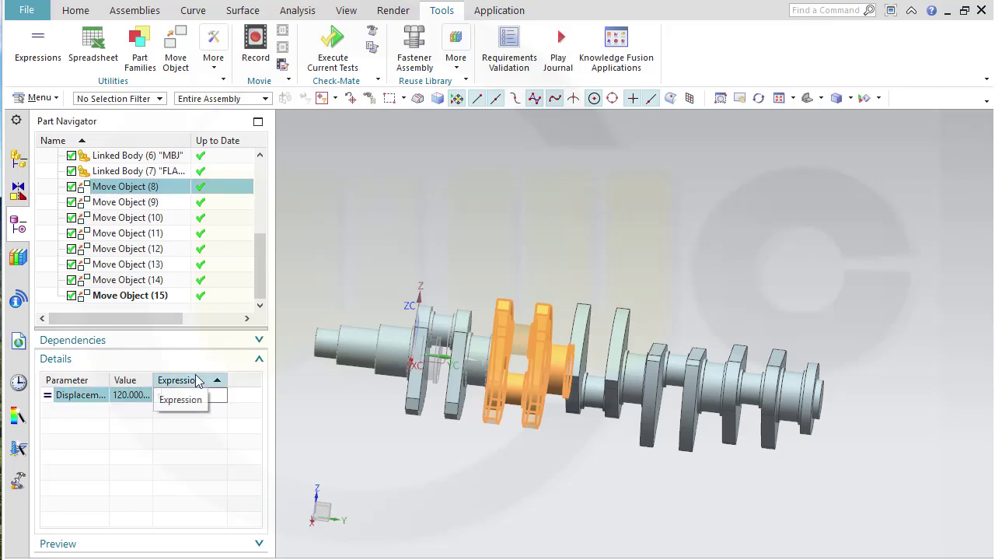
text(segment)
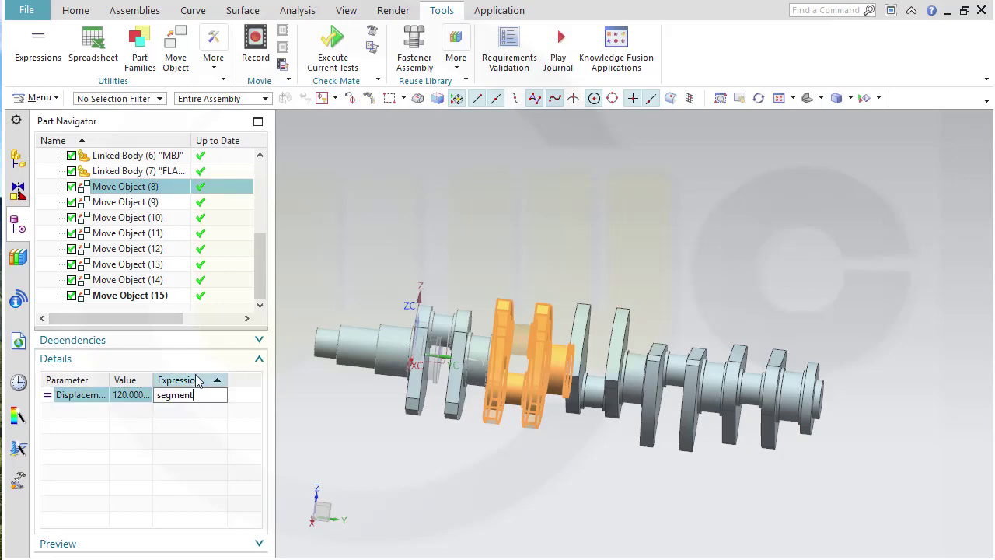
text(_length)
key(Return)
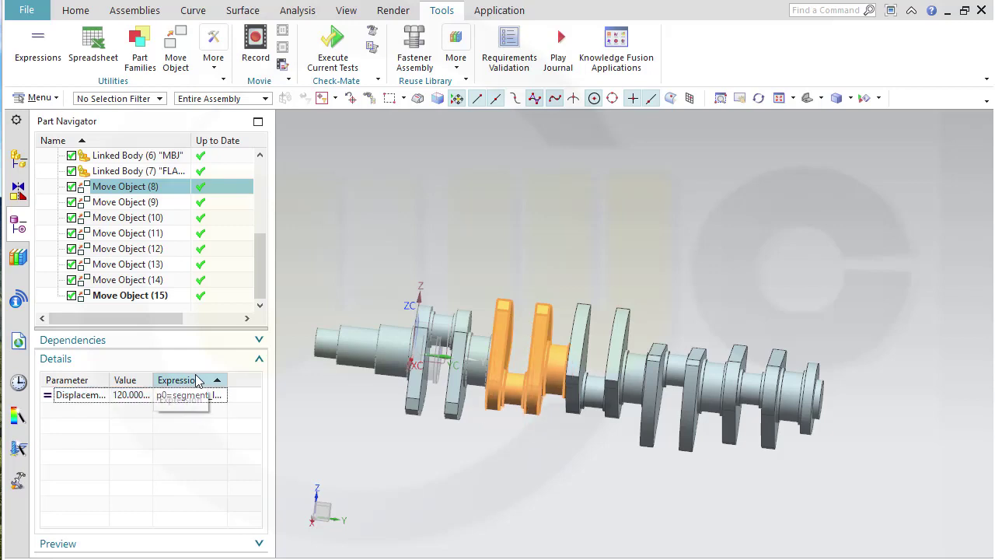
- Set the displacement of Move Object (9) to the formula 2*segment_length
click(148, 206)
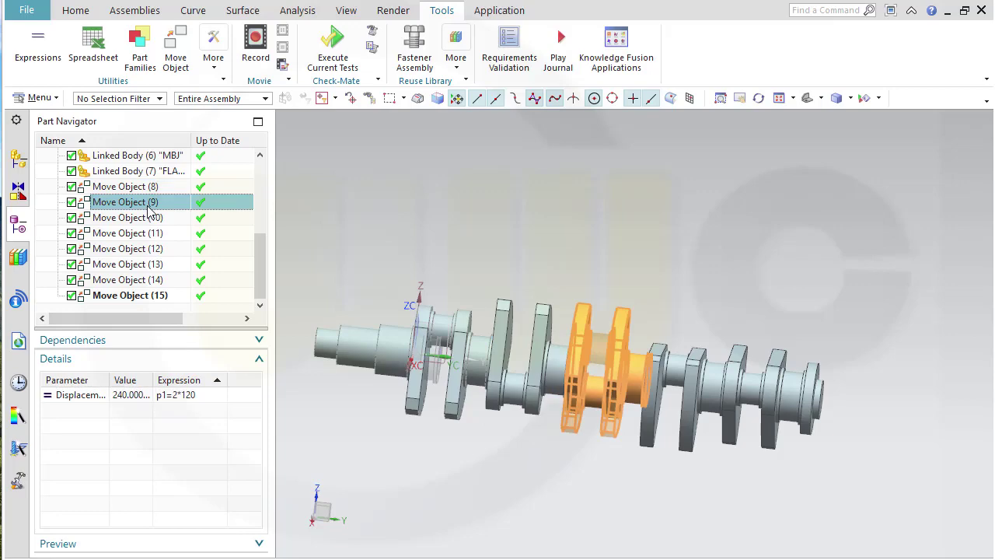
double_click(204, 395)
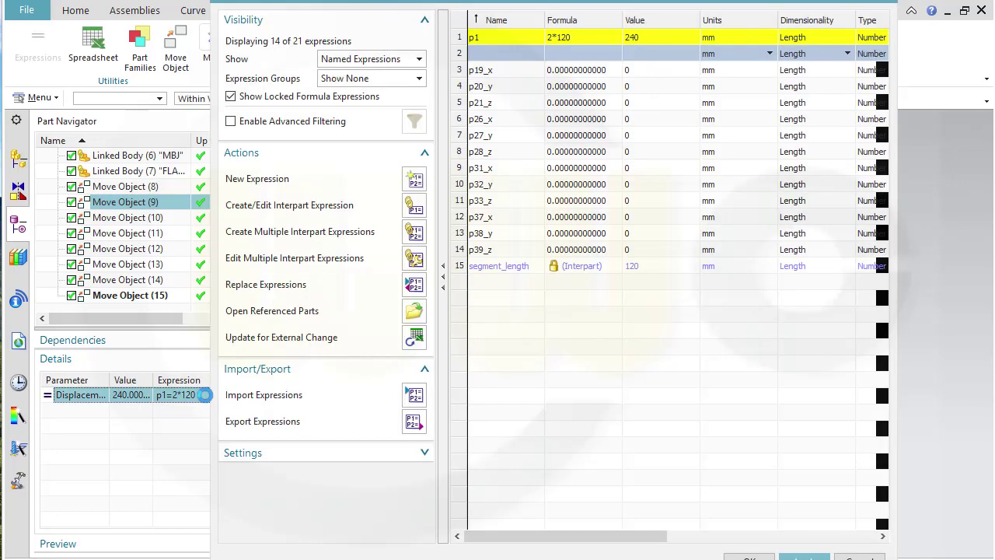
text(2)
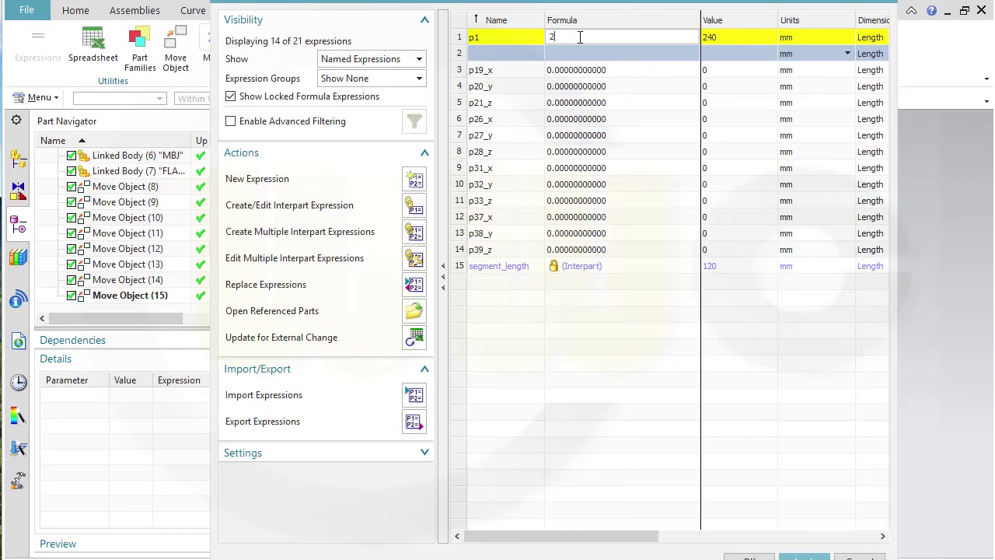
text(*segm)
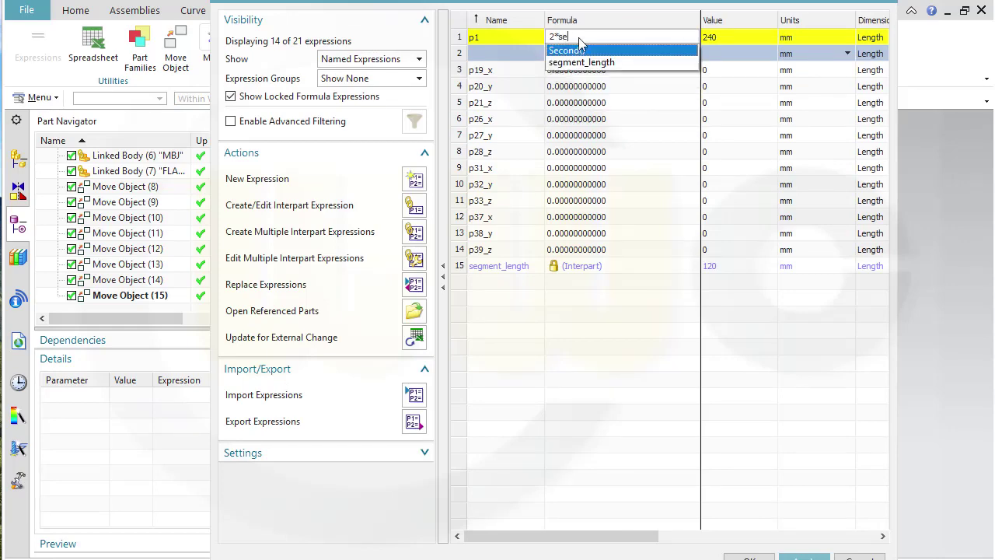
click(580, 48)
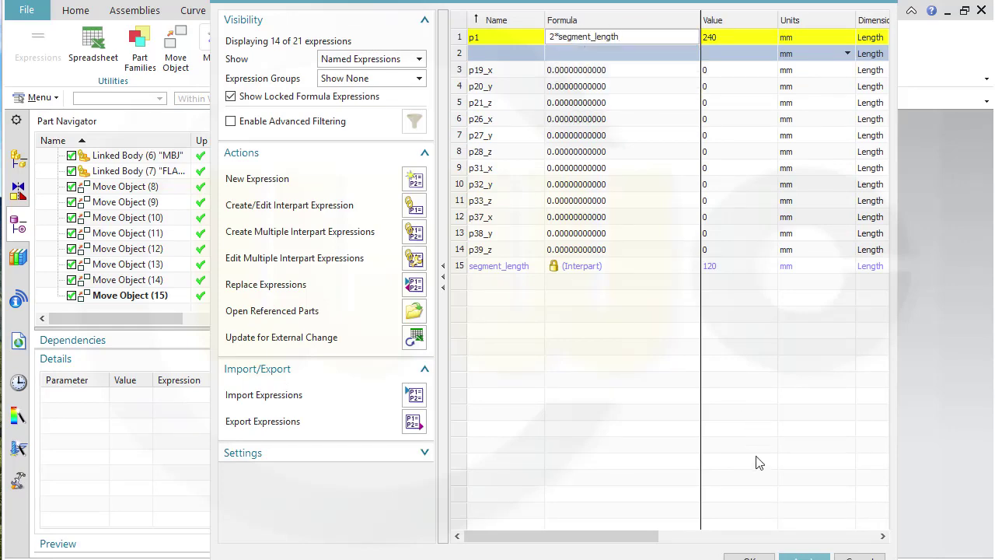
click(749, 557)
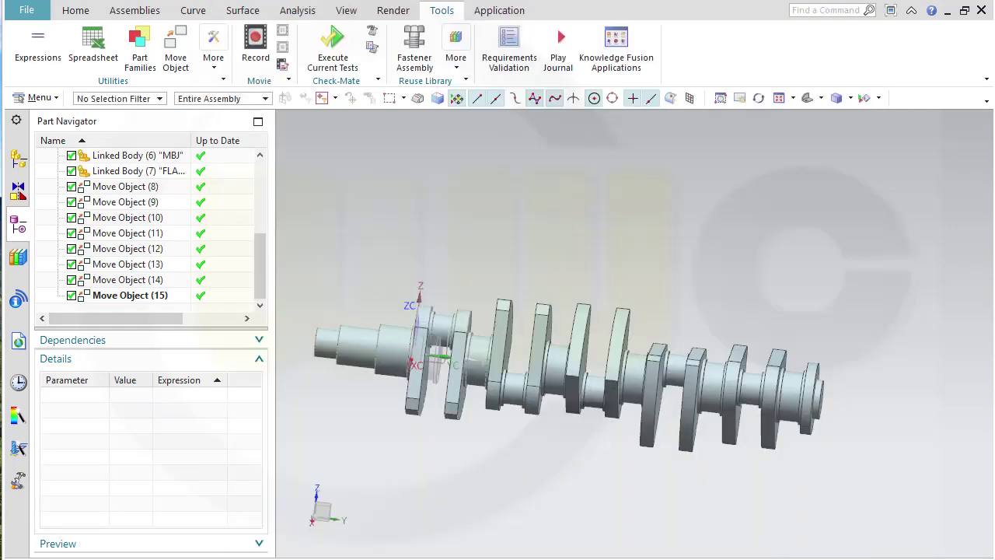
- Set the displacement of Move Object (10) in complete_crankshaft to the formula 3*segment_length
click(153, 252)
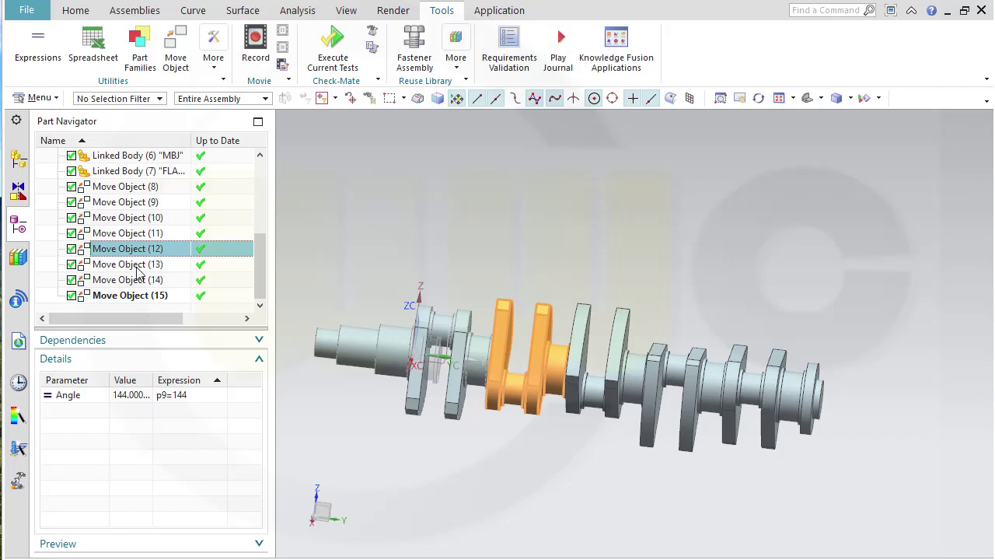
click(141, 235)
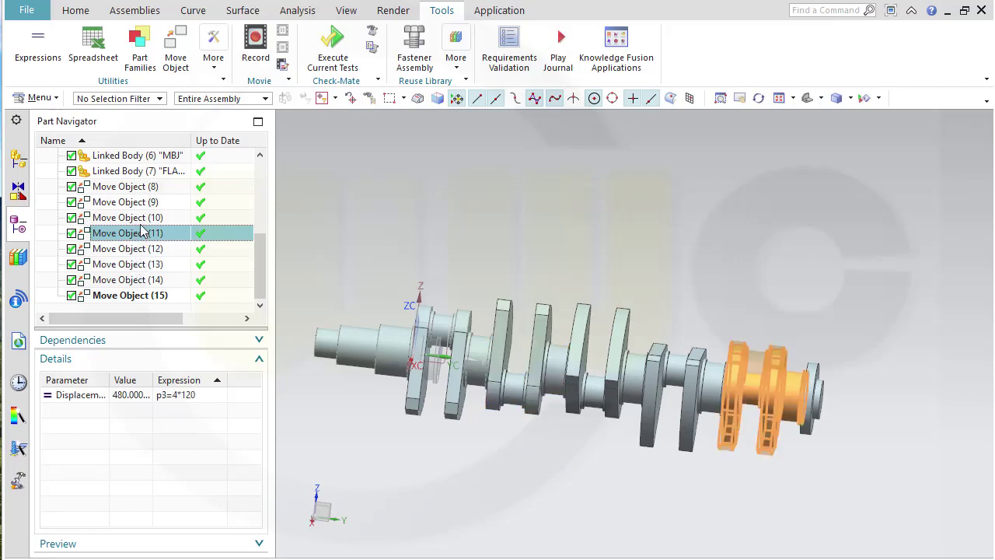
click(144, 220)
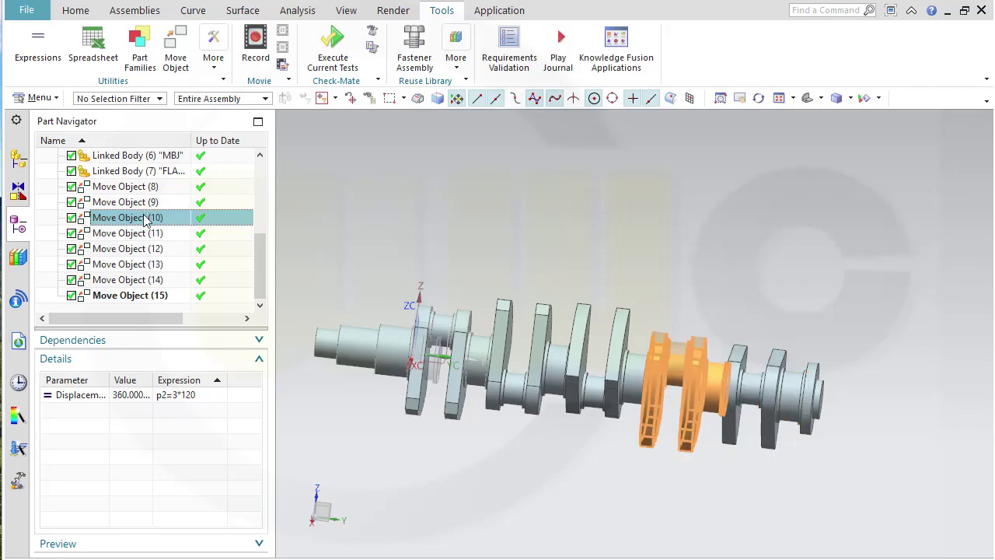
double_click(198, 395)
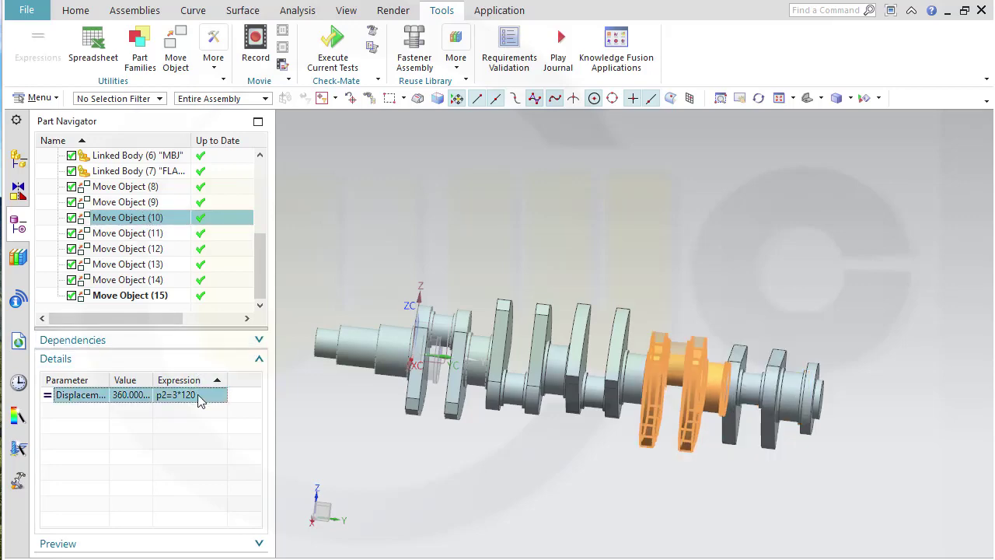
text(3)
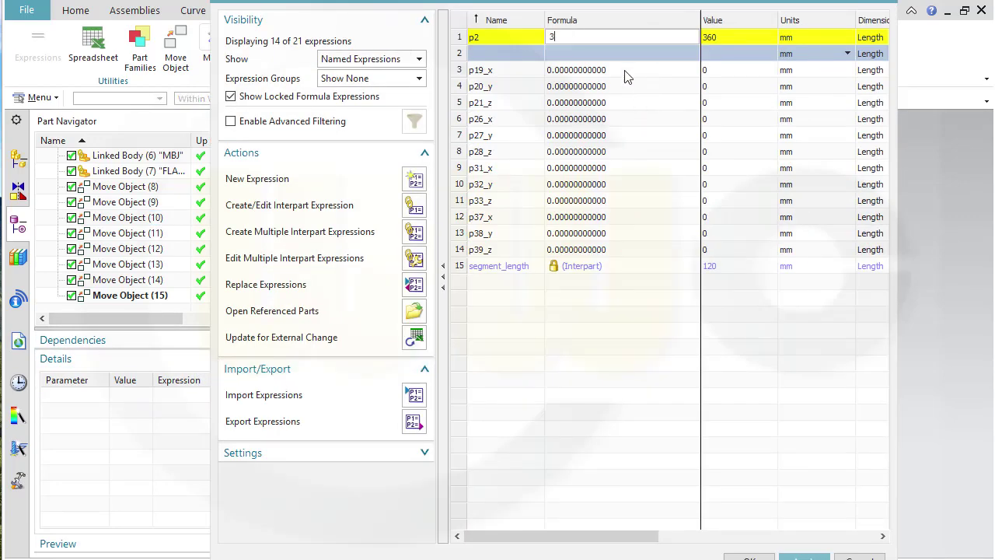
text(*se)
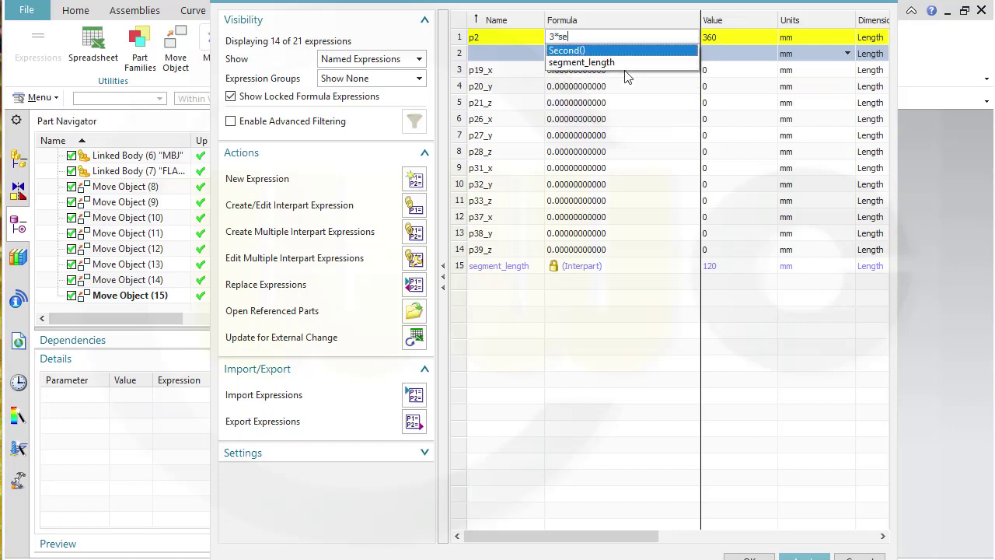
key(Down)
key(Return)
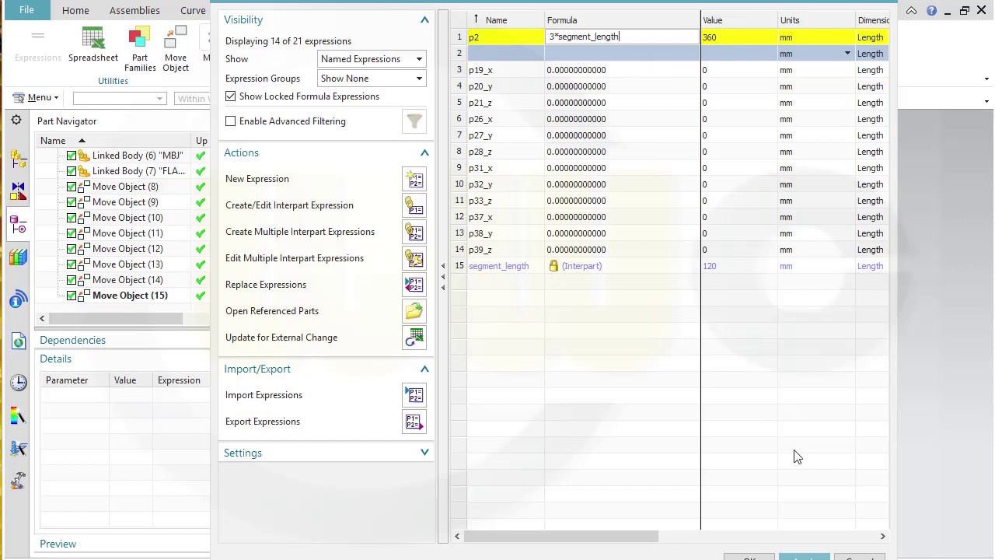
click(750, 557)
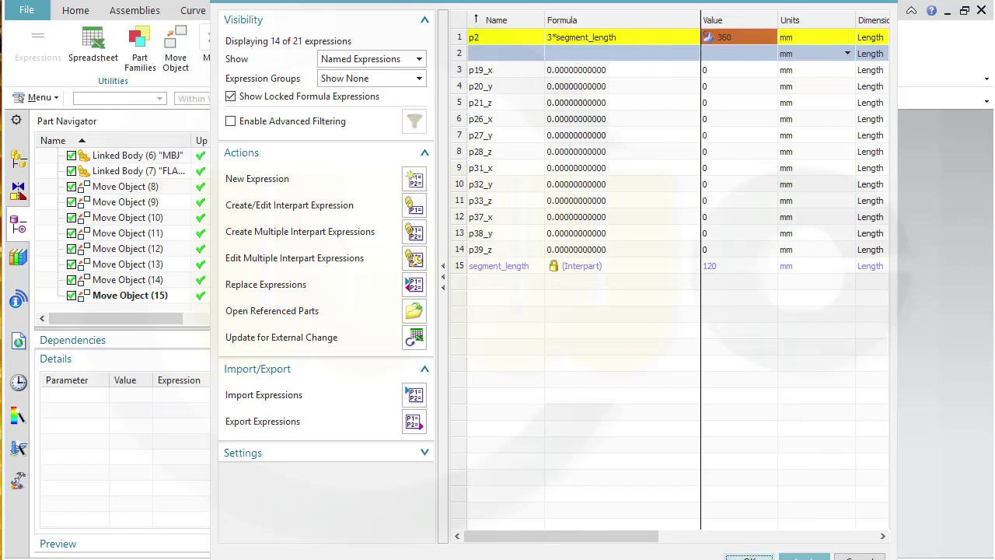
- Set the displacement of Move Object (11) in complete_crankshaft to the formula 4*segment_length
click(140, 239)
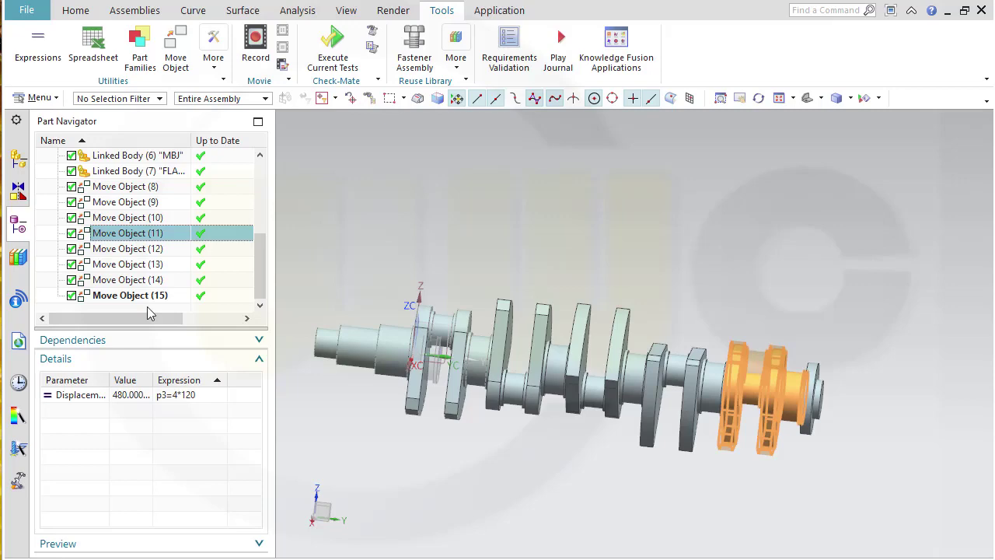
double_click(204, 395)
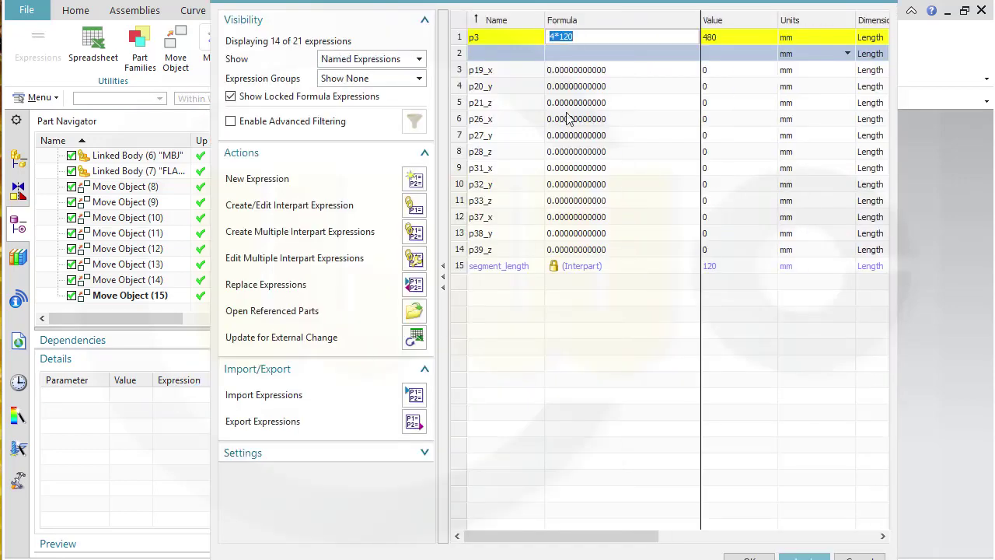
text(4*seg)
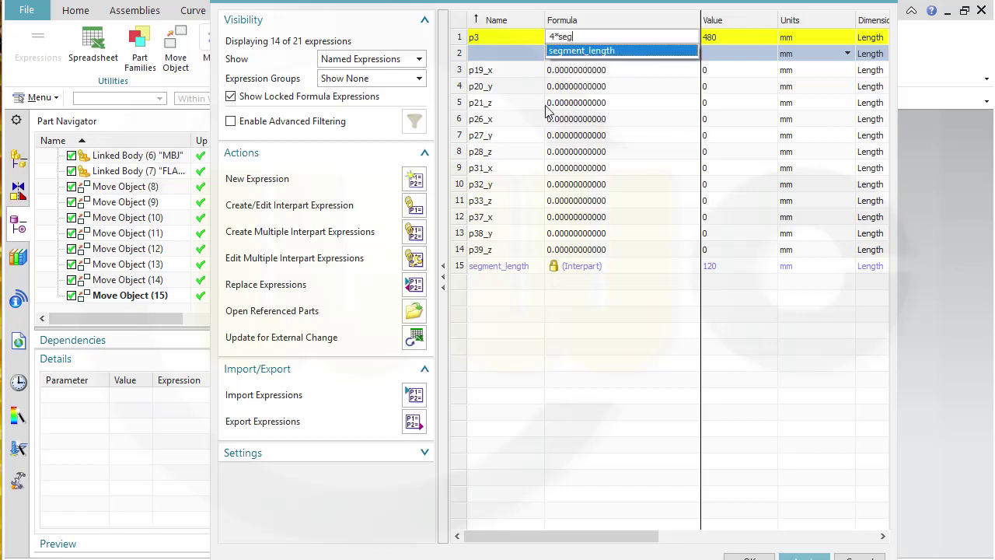
key(Return)
click(750, 556)
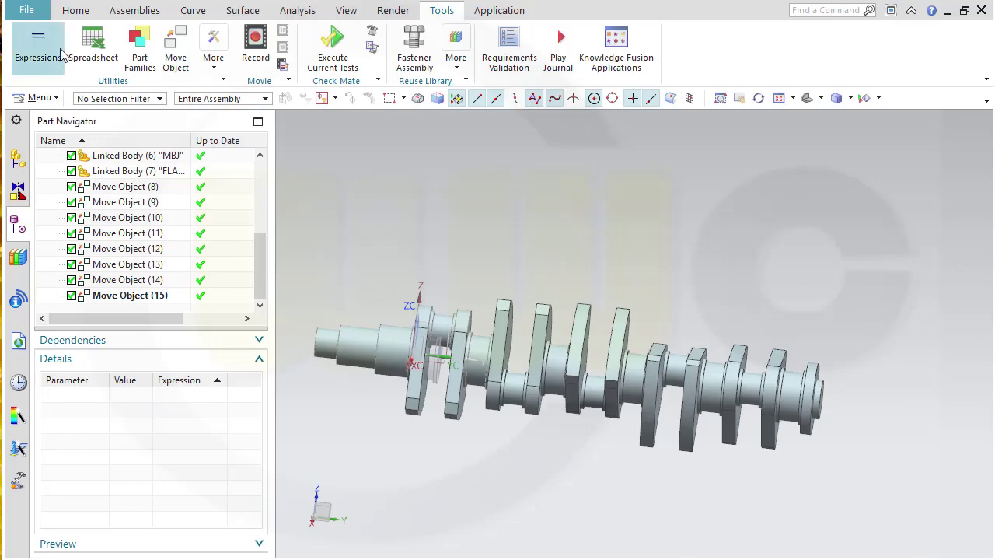
click(23, 14)
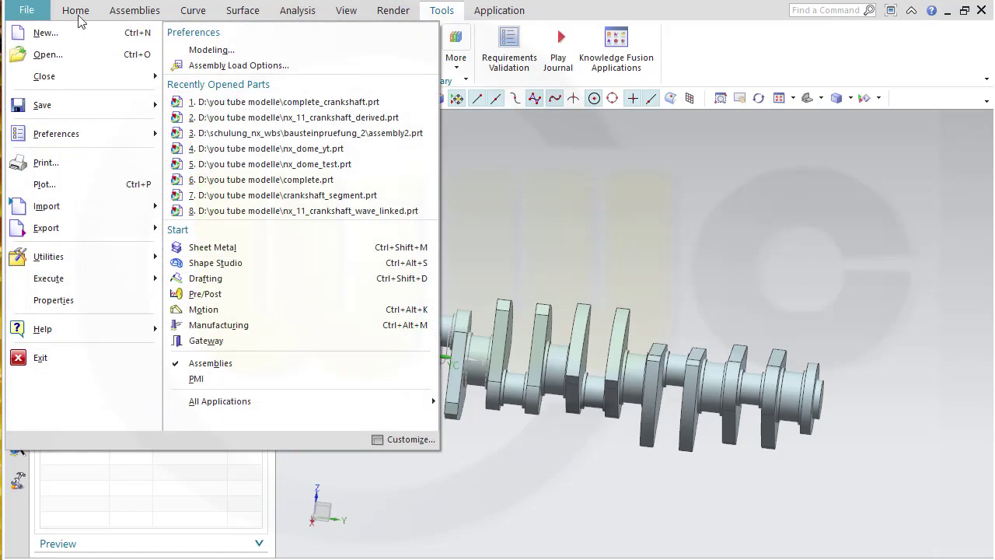
click(530, 156)
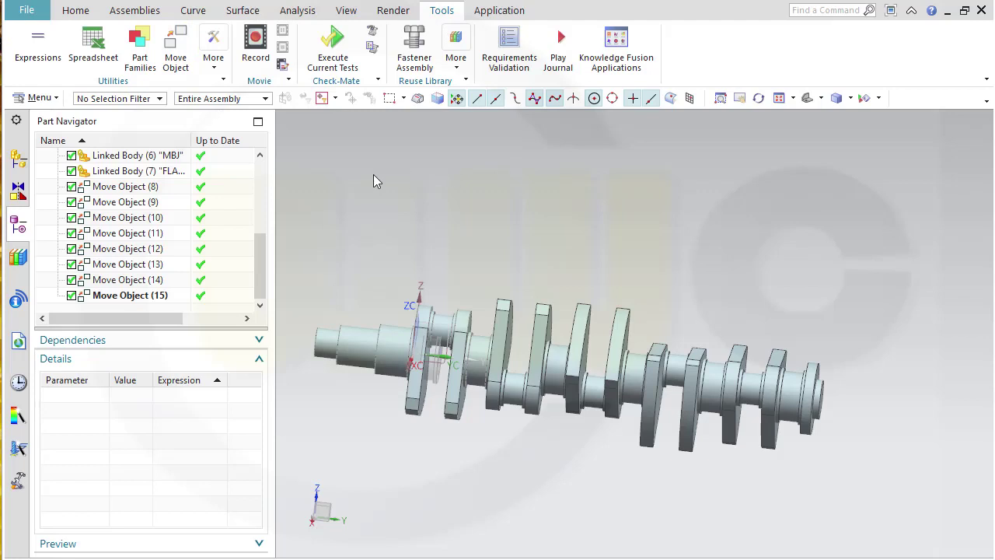
- Make basic_parts the work part and set its crj_length expression to 50 mm
click(18, 160)
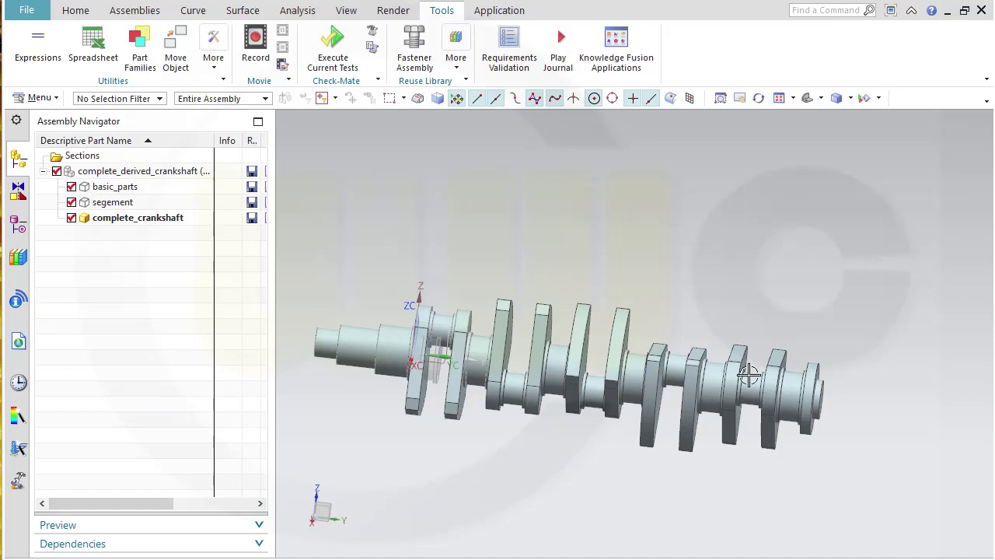
double_click(114, 187)
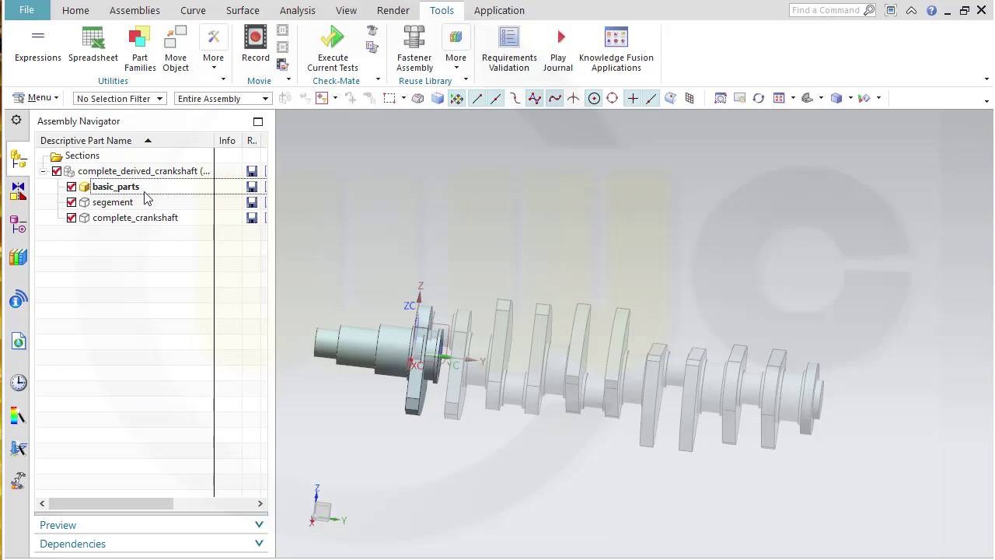
click(38, 49)
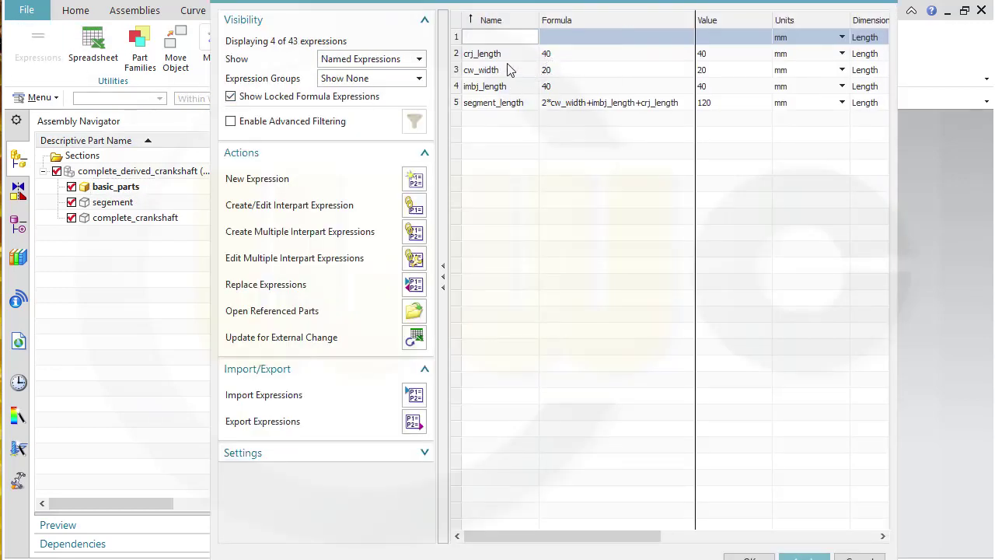
click(557, 56)
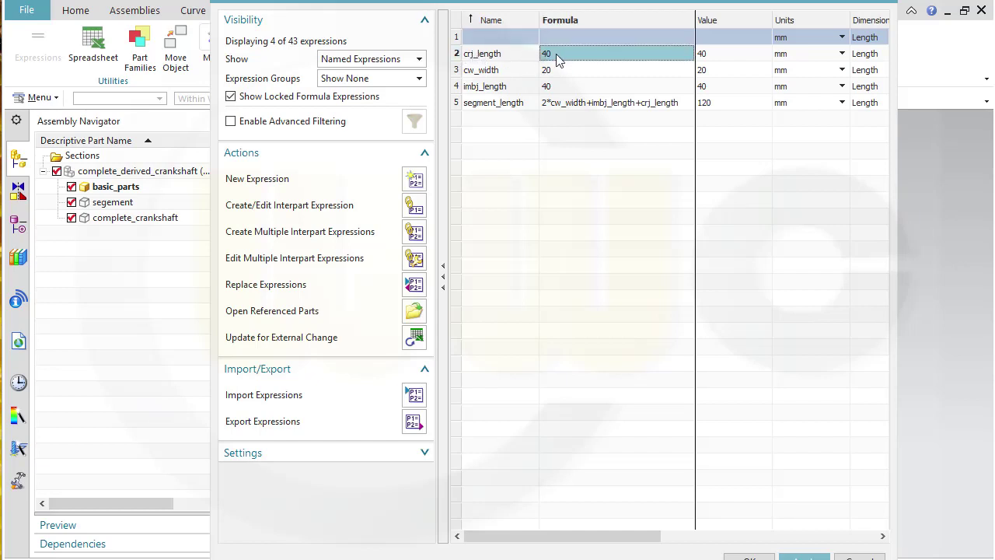
click(558, 54)
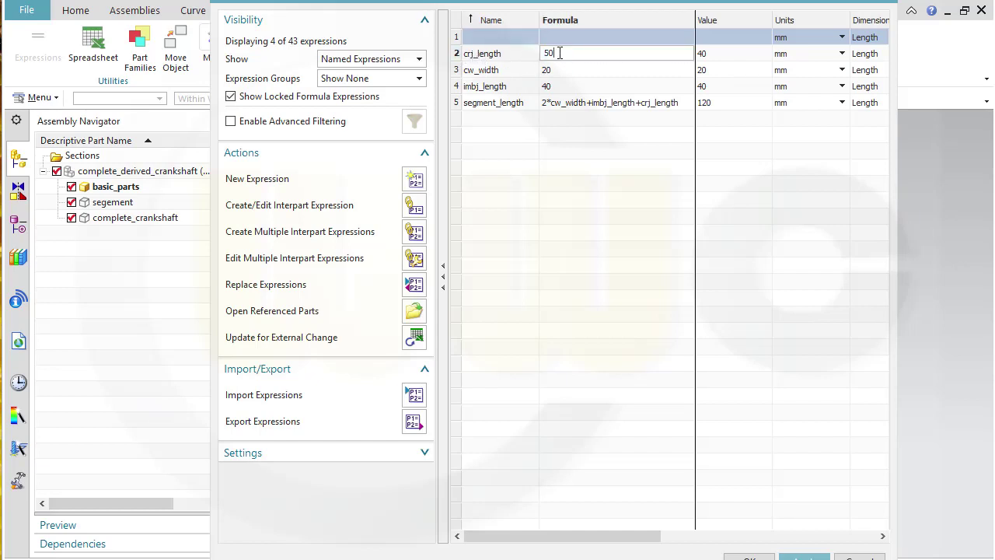
key(Return)
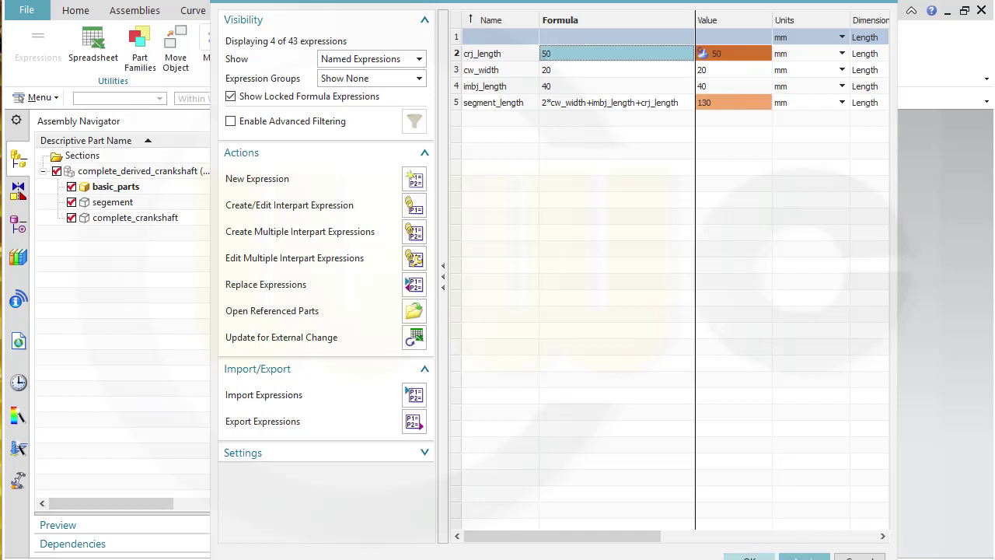
click(751, 557)
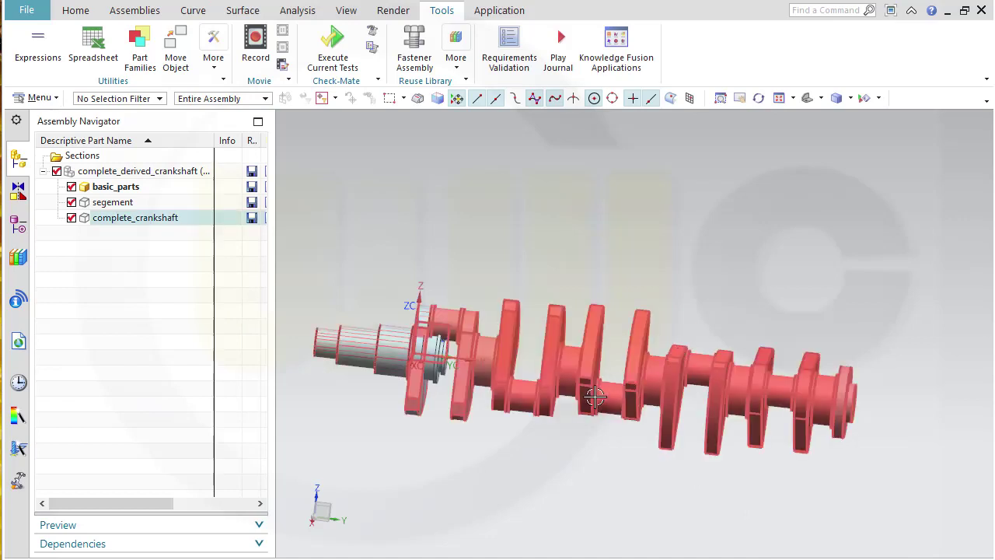
- Make complete_crankshaft the work part to check the crankshaft with the changed crj_length
click(113, 218)
double_click(113, 218)
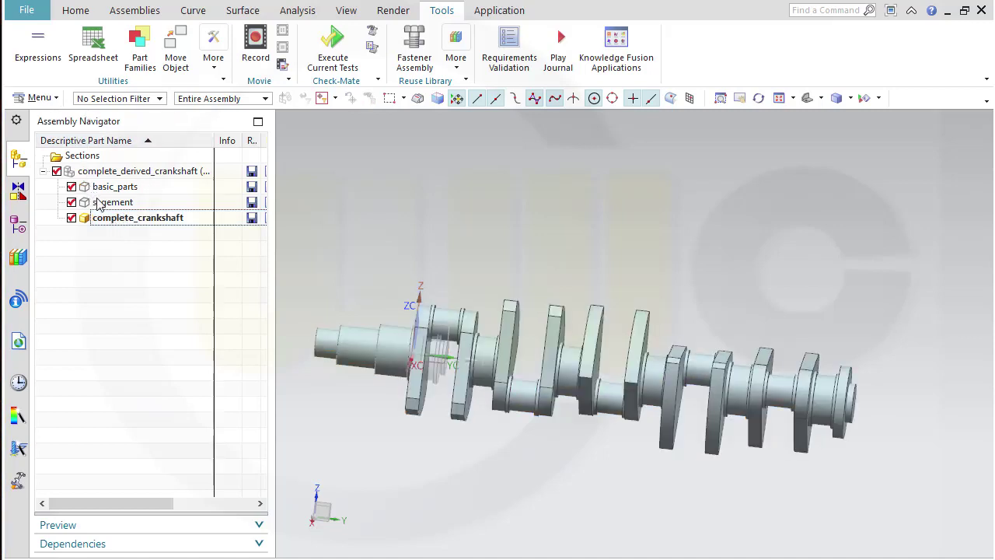
- Make basic_parts the work part and set its cw_width expression to 40 mm
double_click(105, 188)
click(37, 46)
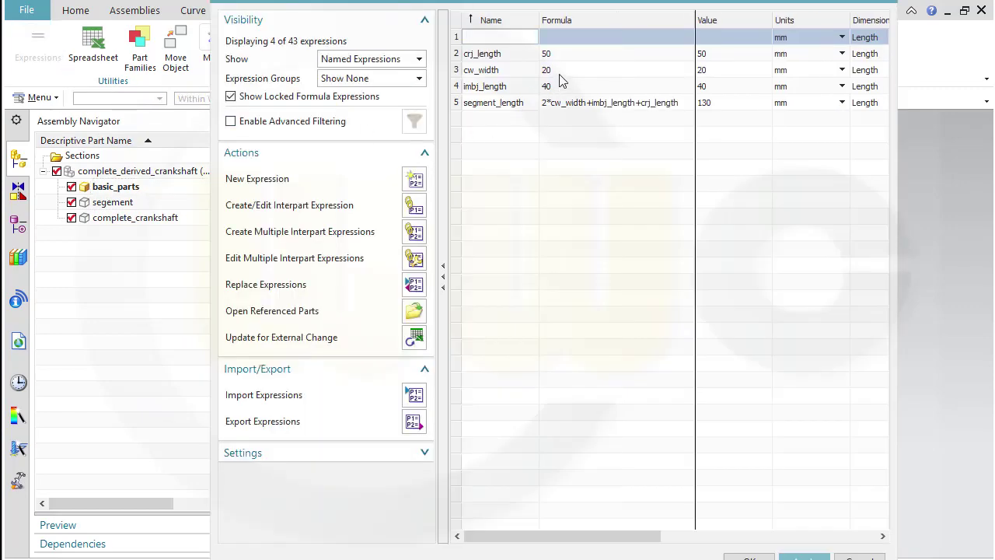
click(557, 72)
click(555, 71)
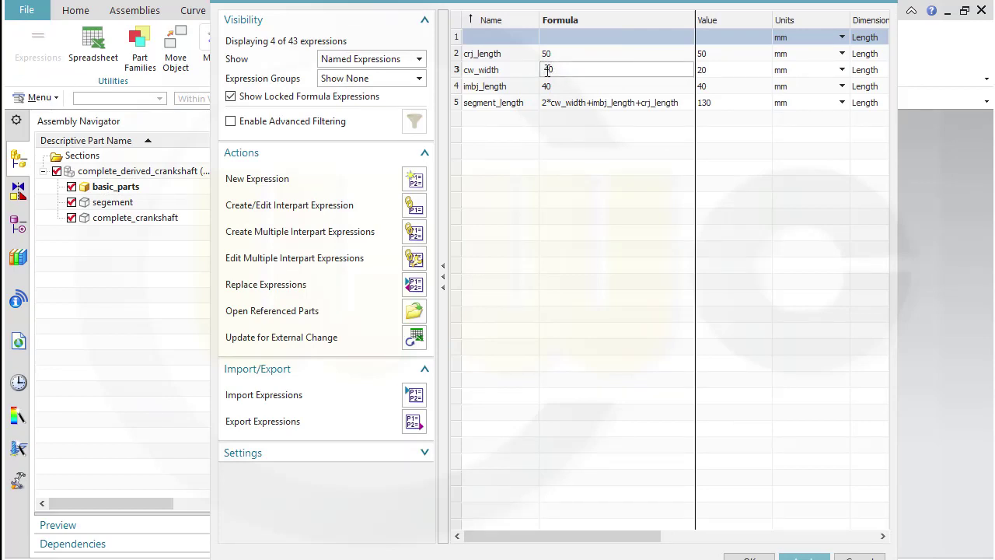
text(40)
key(Return)
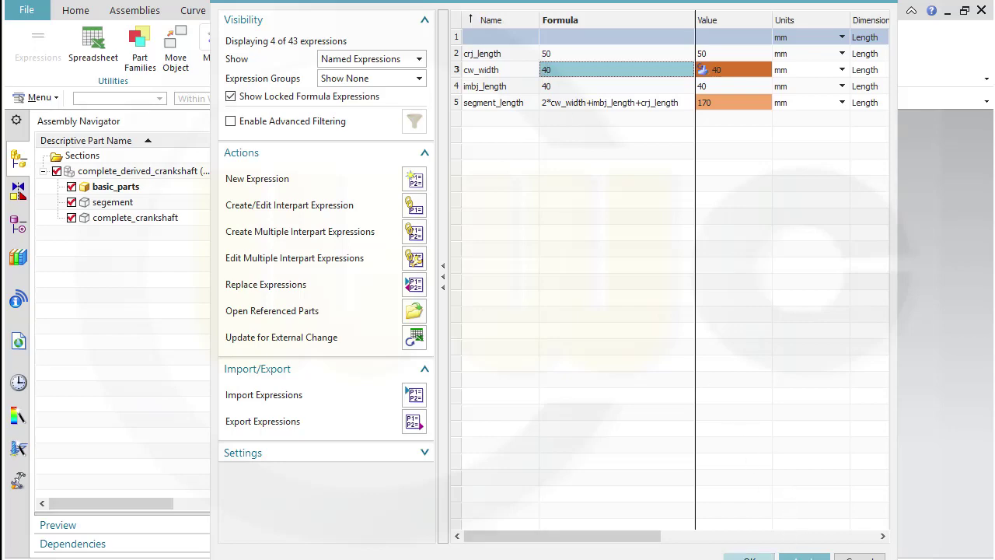
click(769, 556)
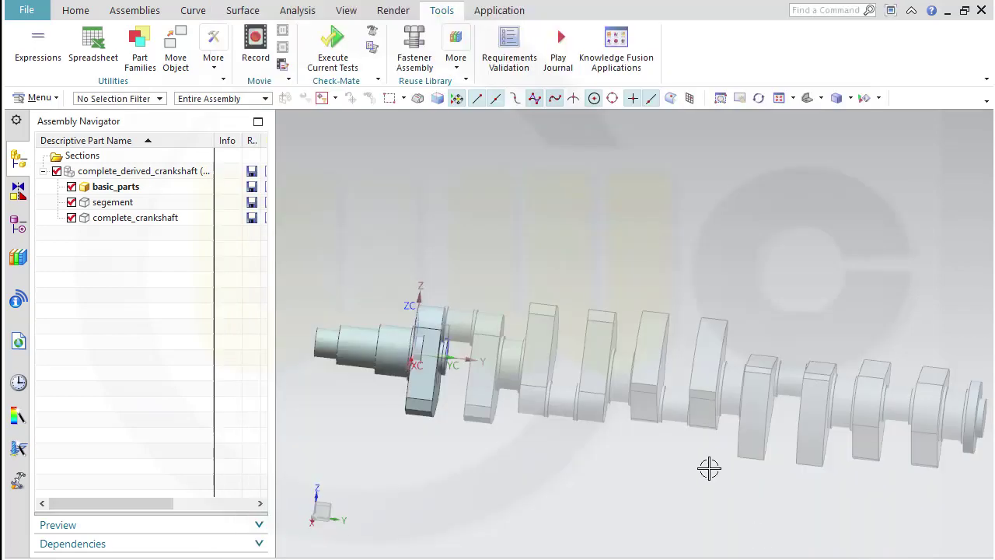
- Make complete_crankshaft the work part and inspect its counterweights and journals up close
double_click(119, 219)
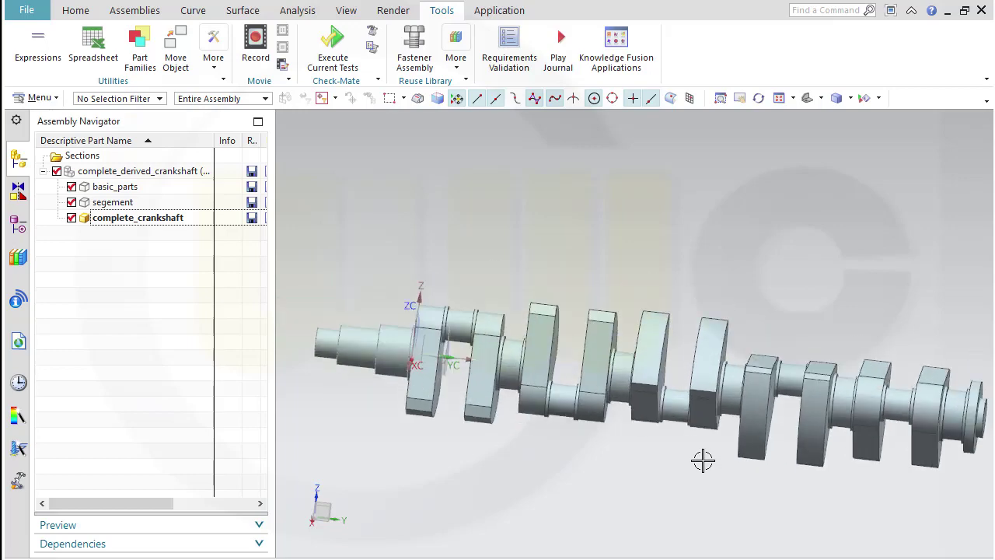
middle_drag(703, 460, 670, 462)
scroll(550, 387, up, 5)
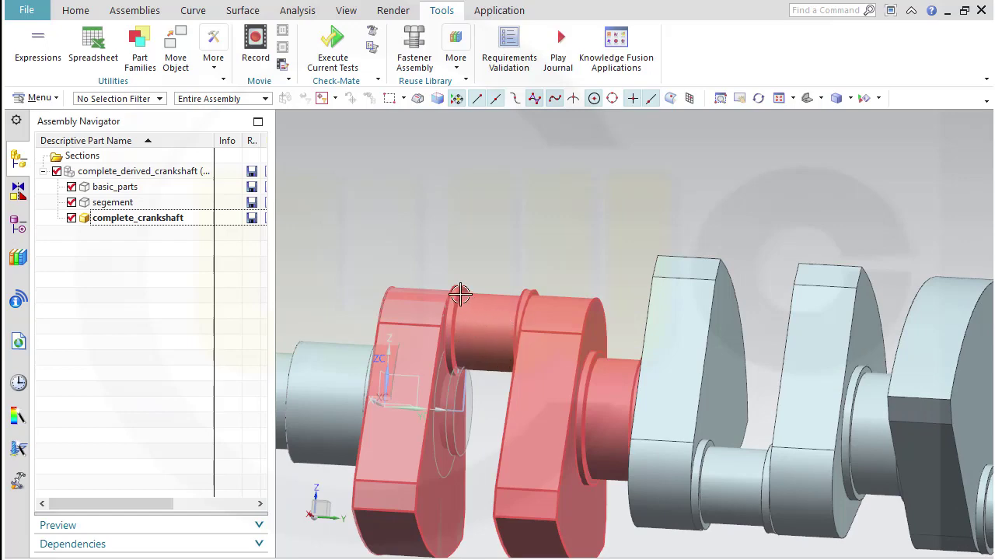
scroll(455, 289, down, 3)
- Make segement the work part and bring up the Move Object features in its model history
click(107, 193)
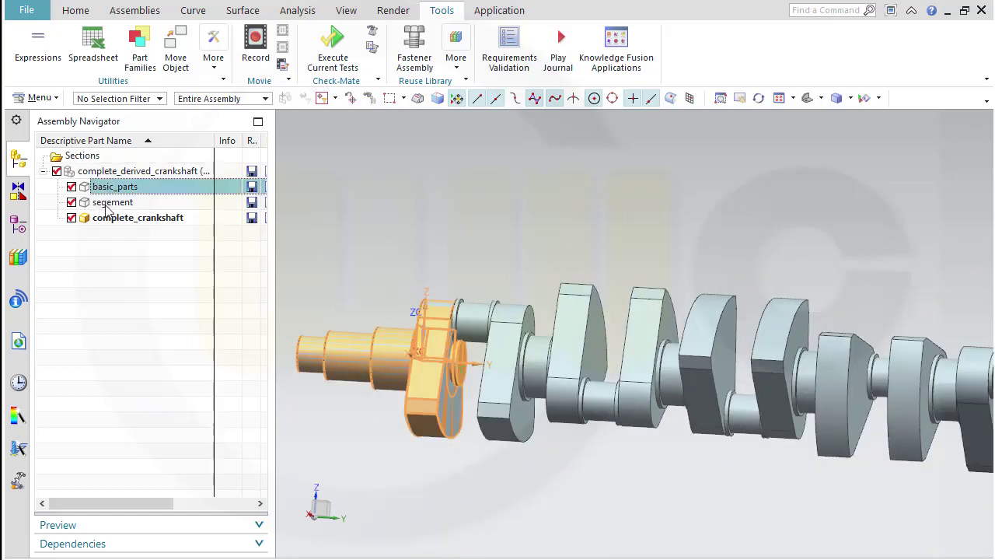
double_click(107, 205)
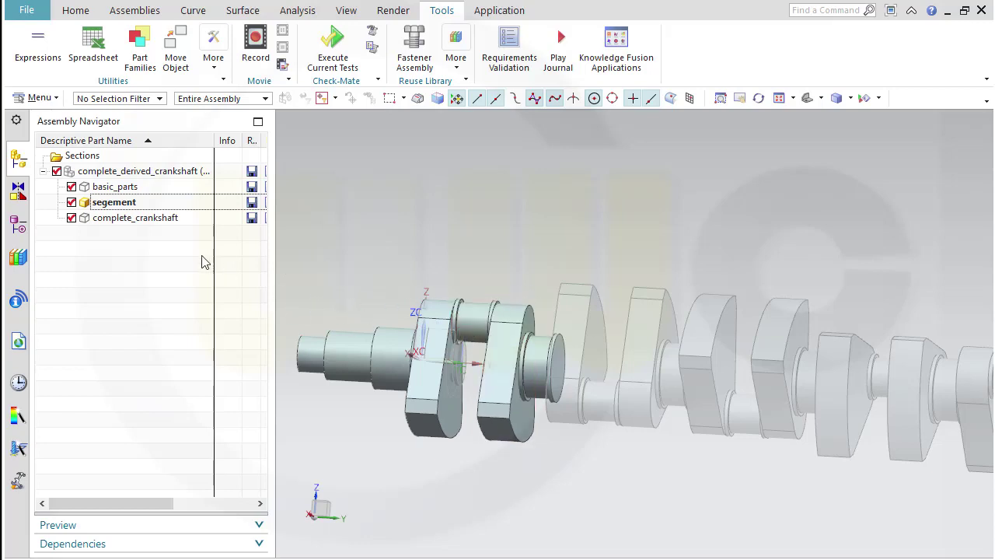
click(18, 224)
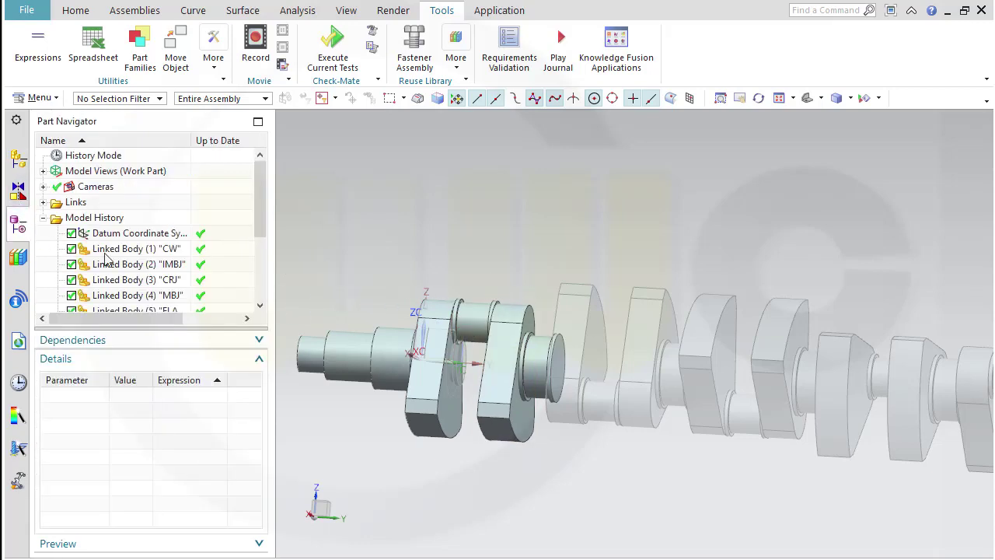
drag(262, 226, 238, 291)
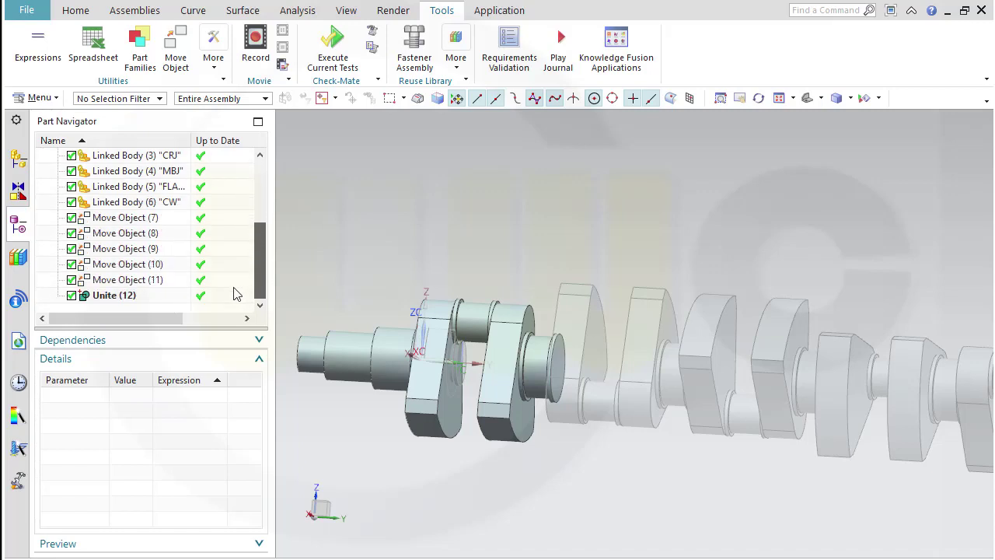
- Examine the displacement expressions of Move Object (7) to (11) in segement and the journal bodies they move
click(137, 219)
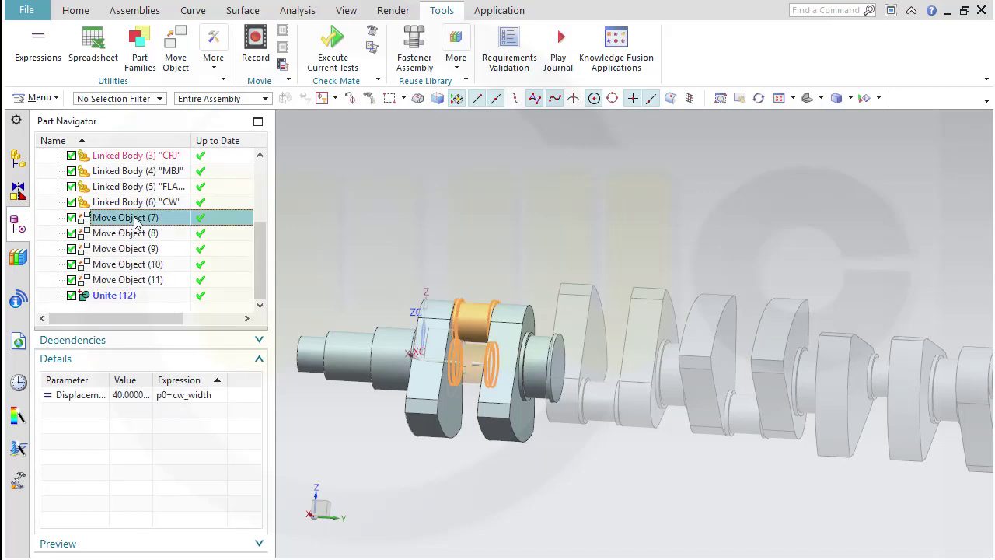
click(126, 234)
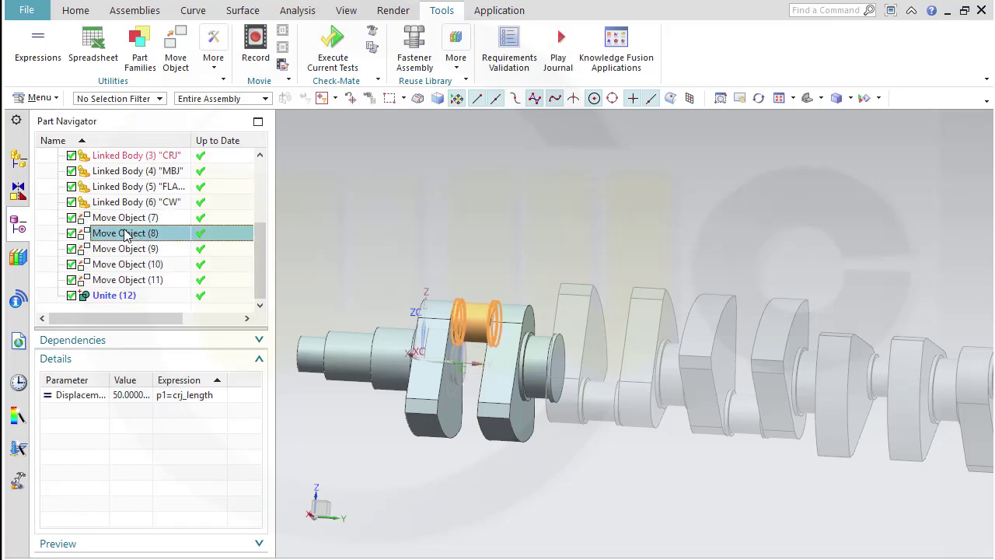
click(121, 251)
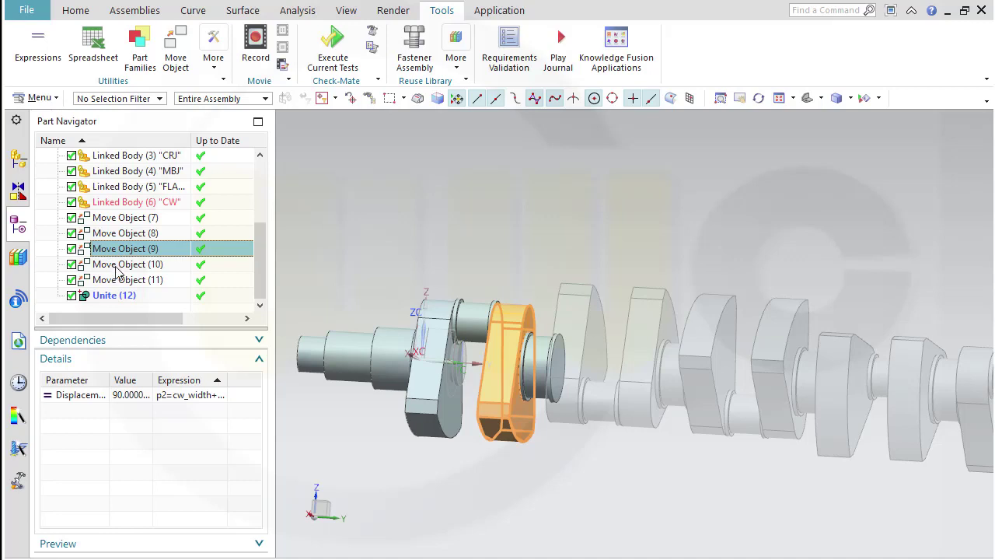
click(118, 265)
click(115, 281)
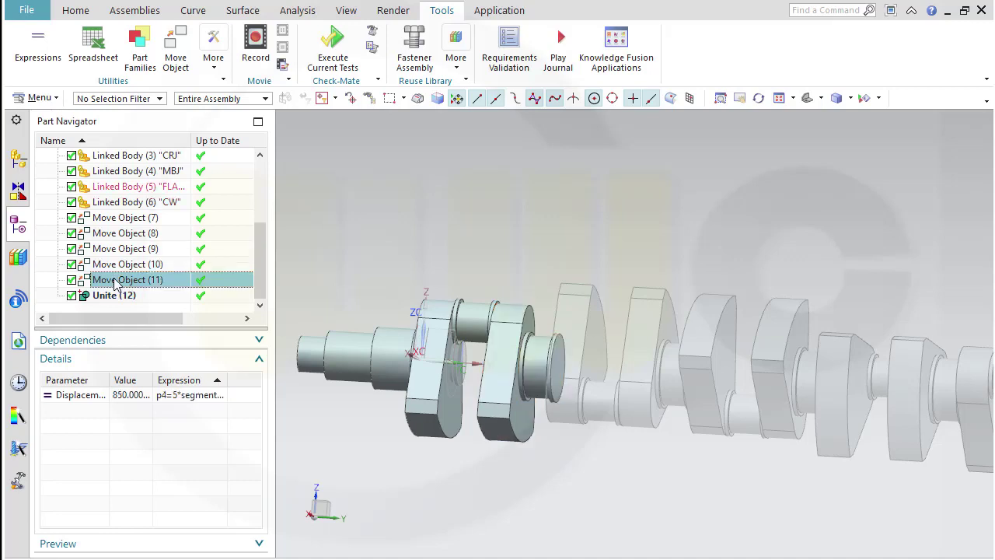
click(113, 235)
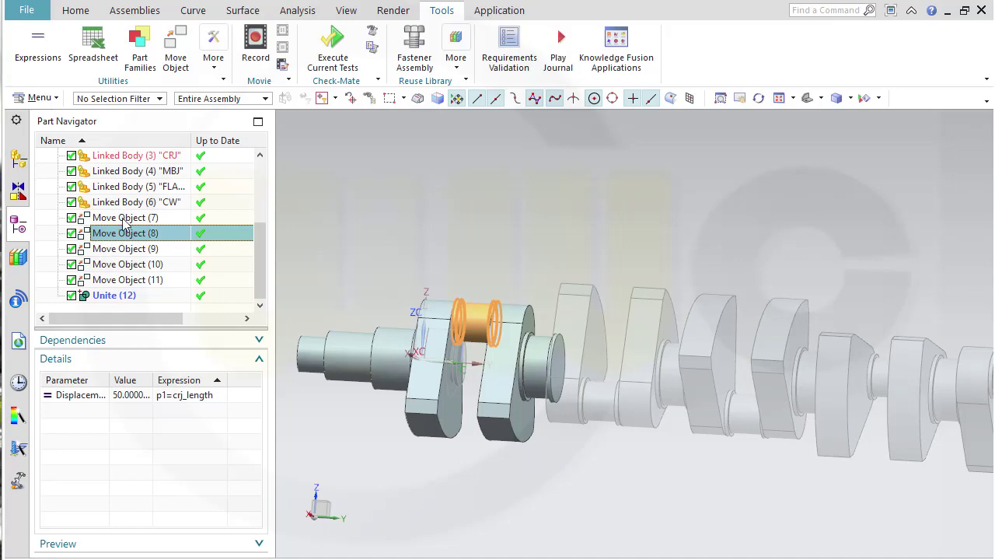
click(124, 220)
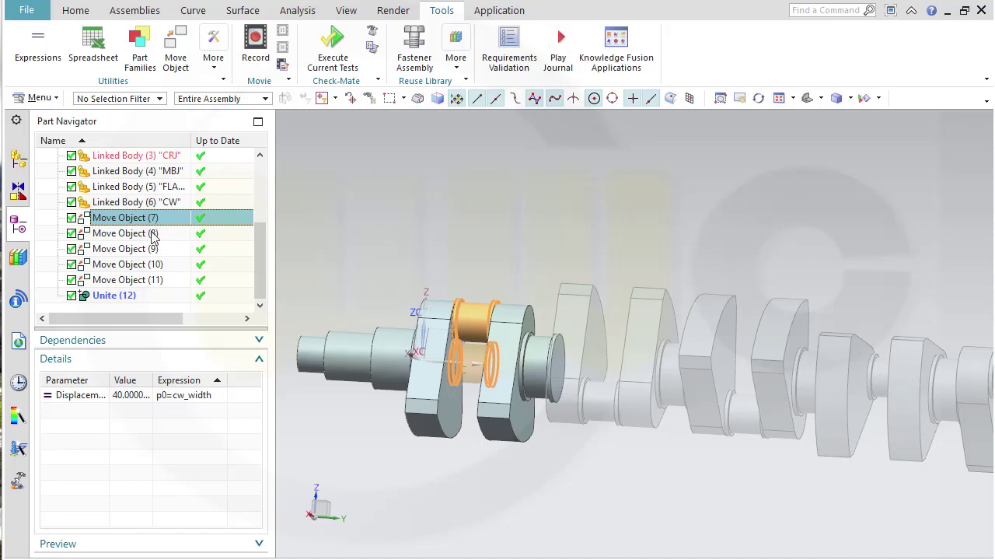
scroll(152, 239, up, 1)
scroll(153, 241, down, 1)
middle_drag(351, 291, 352, 333)
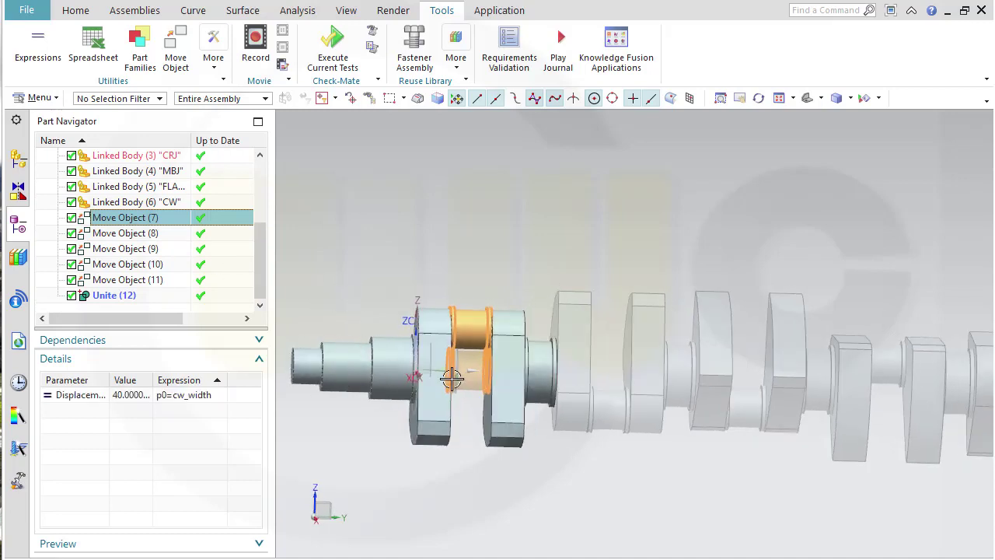
- Set the displacement of Move Object (8) in segement to a fixed 40 mm
click(149, 236)
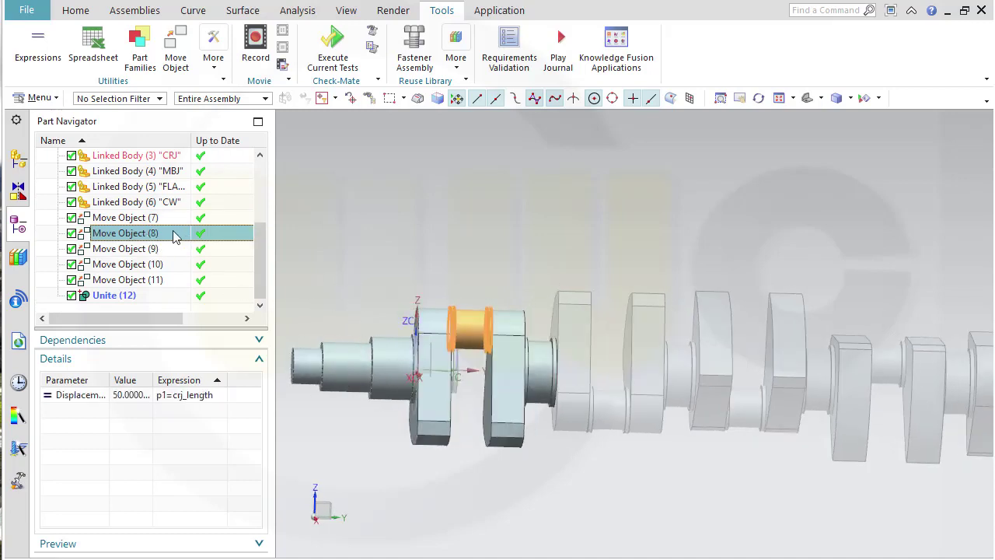
double_click(204, 398)
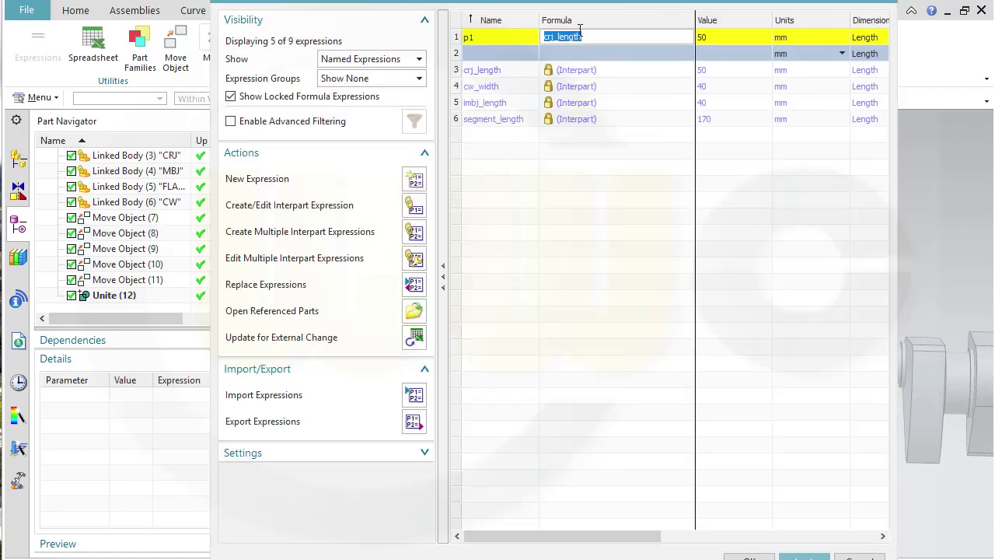
text(40)
key(Return)
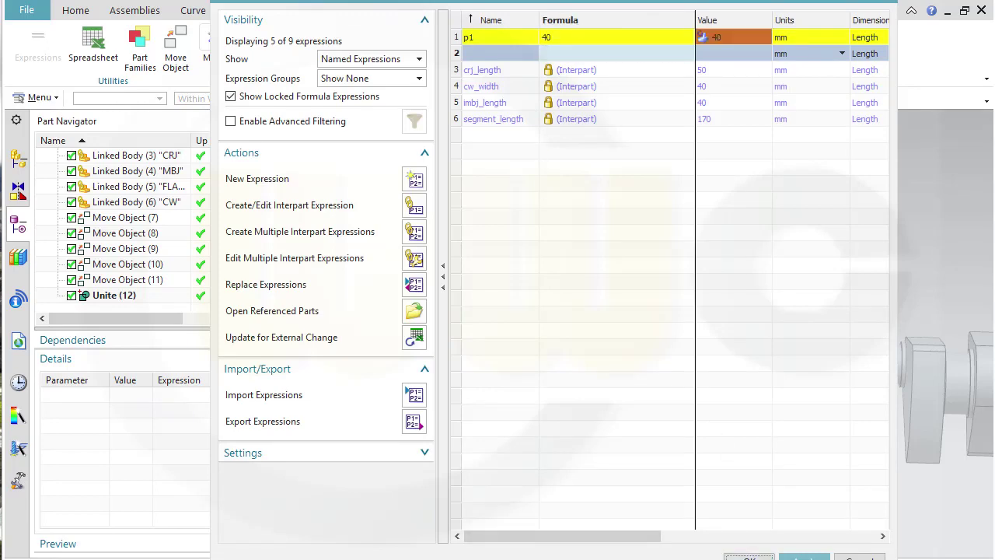
click(749, 557)
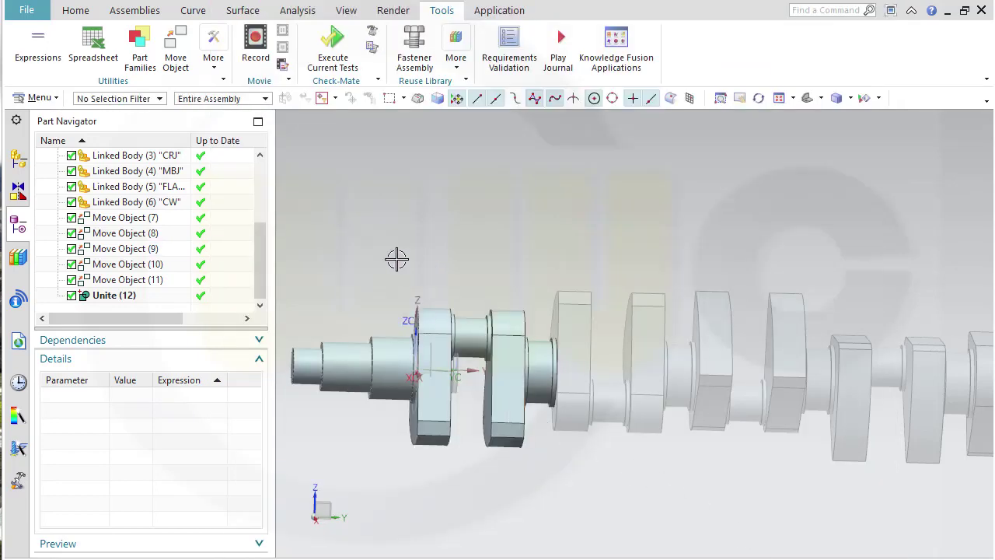
- Check the displacement expressions of Move Object (9), (10) and (11) against the bodies they move in segement
middle_drag(396, 259, 356, 252)
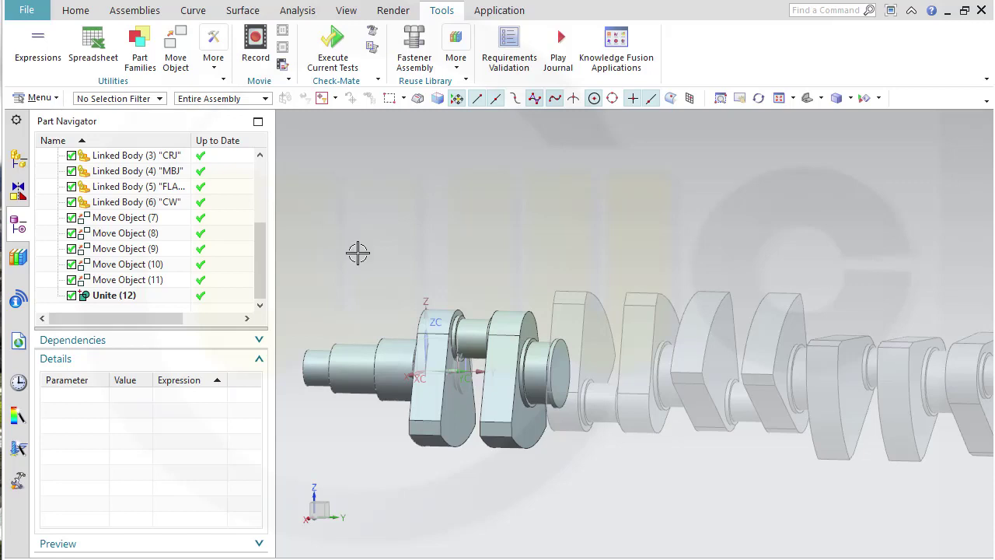
click(133, 250)
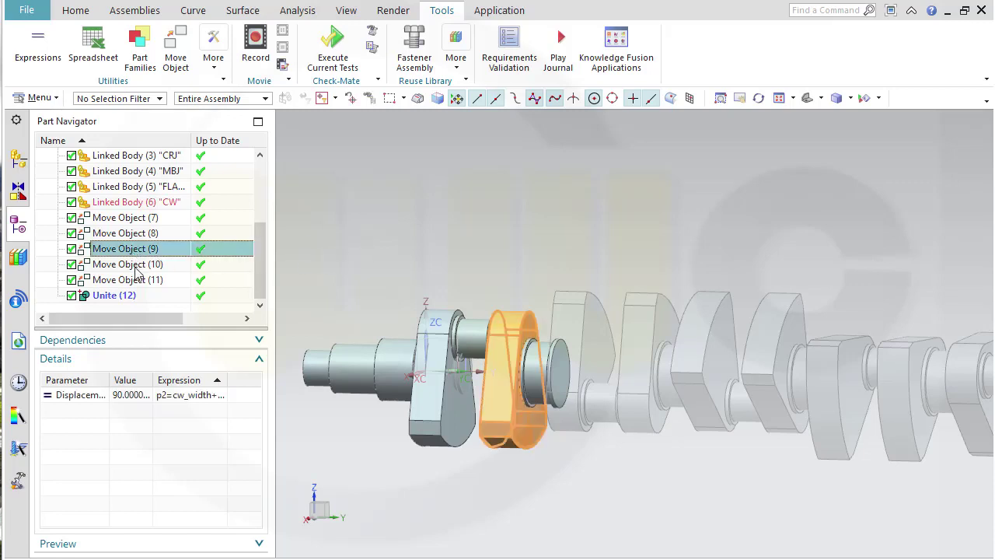
click(135, 266)
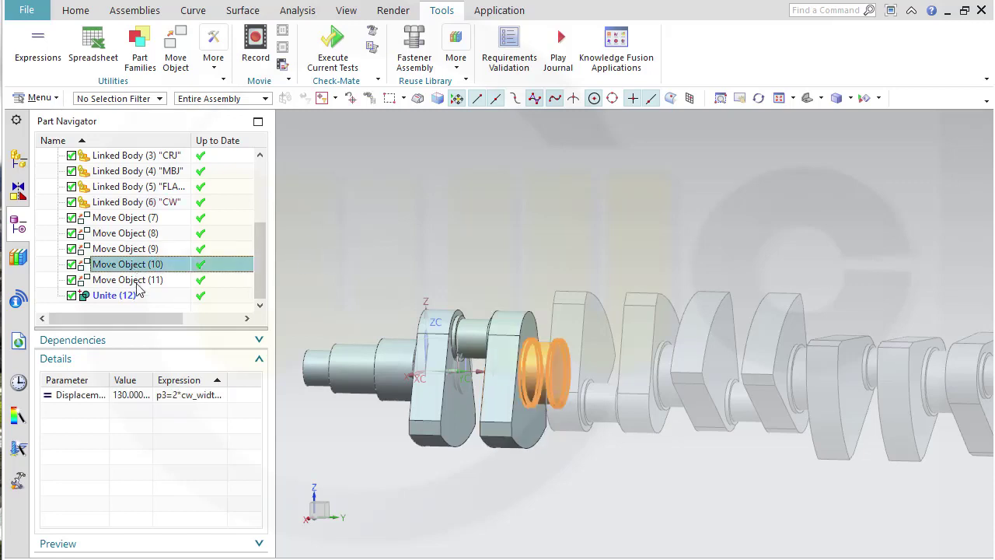
click(128, 279)
click(130, 264)
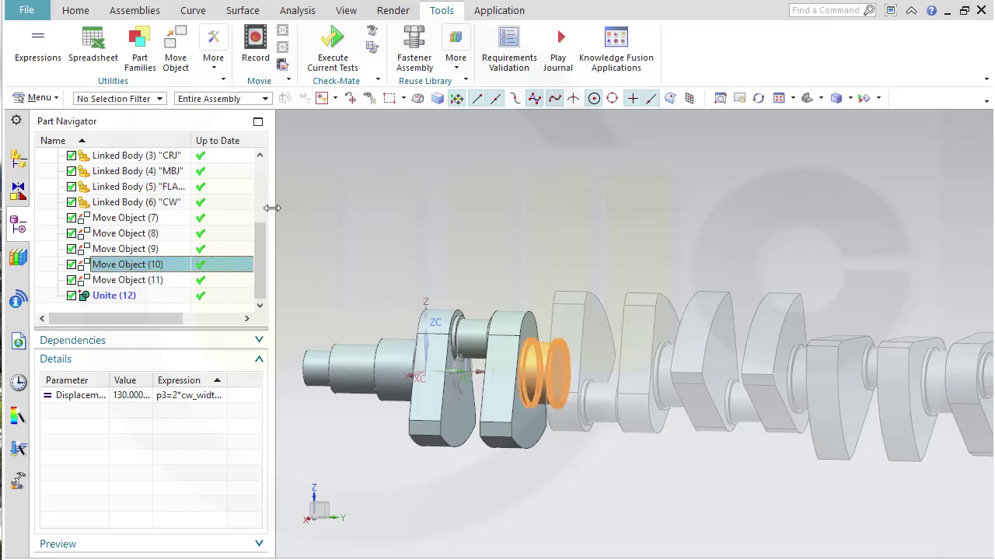